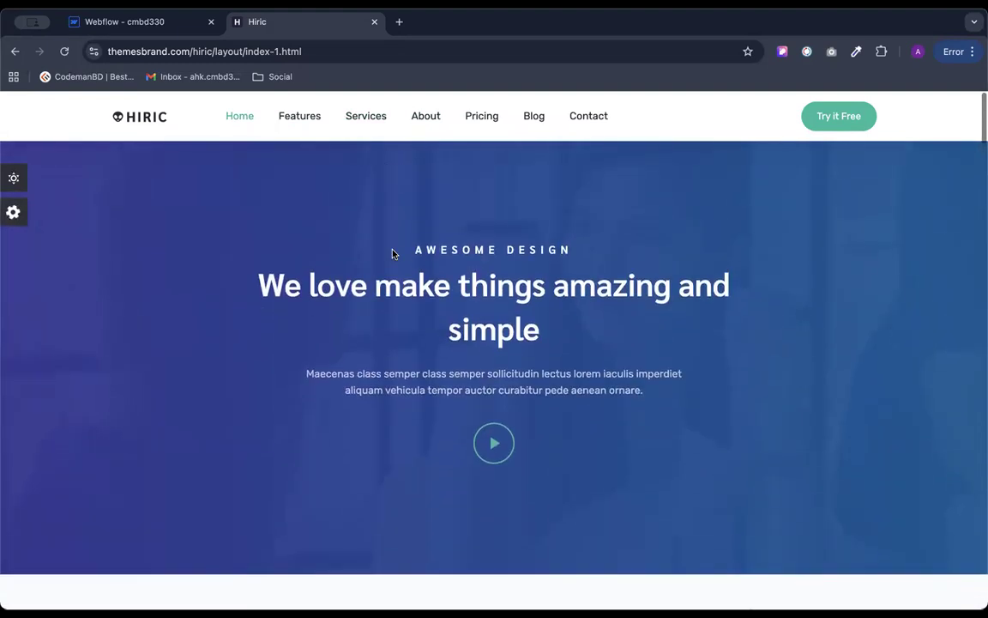
Examine the Hiric reference page's header, hero banner, client logo strip, studio introduction and feature sections
scroll(392, 254, "down", 3)
scroll(709, 339, "down", 15)
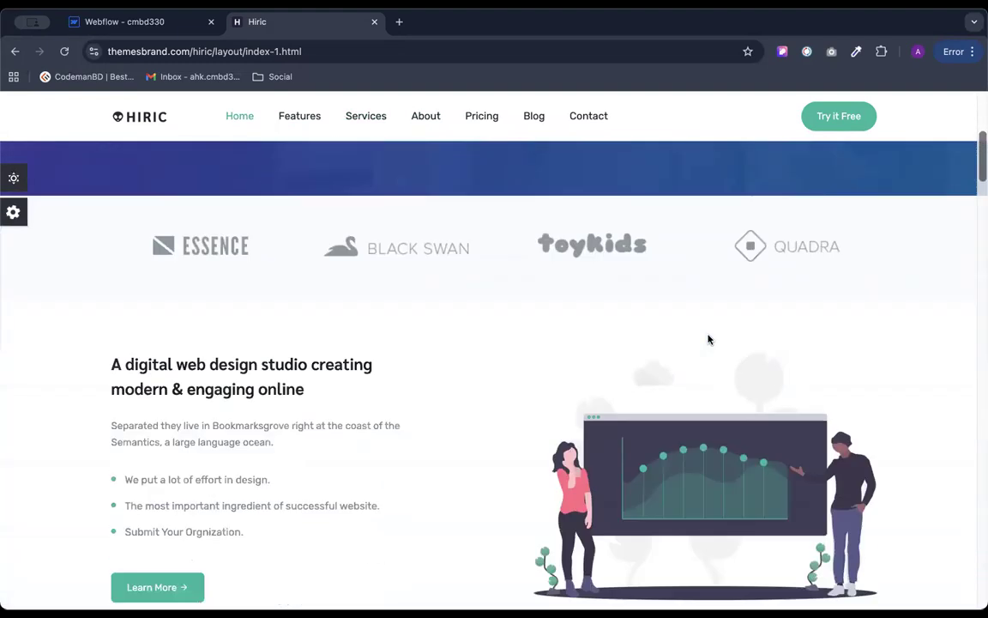
scroll(709, 339, "up", 15)
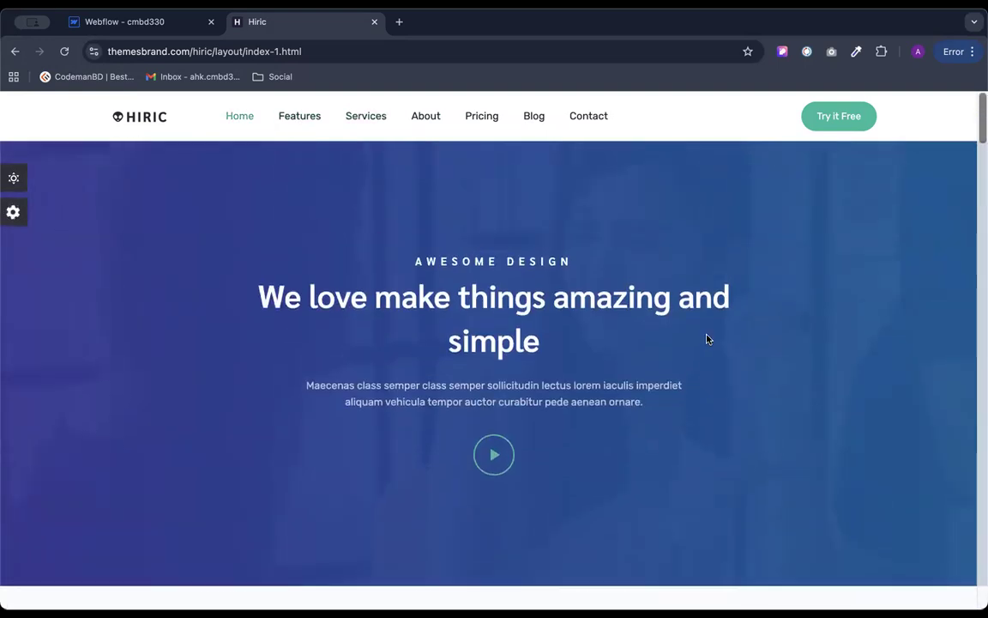
left_click_drag(414, 250, 589, 346)
left_click(582, 351)
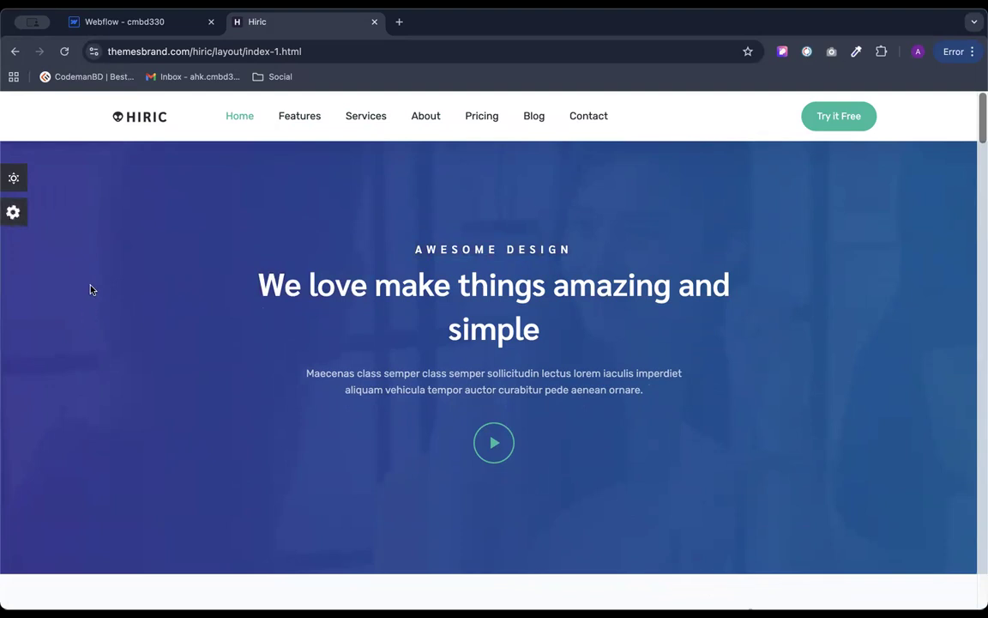
scroll(450, 406, "down", 5)
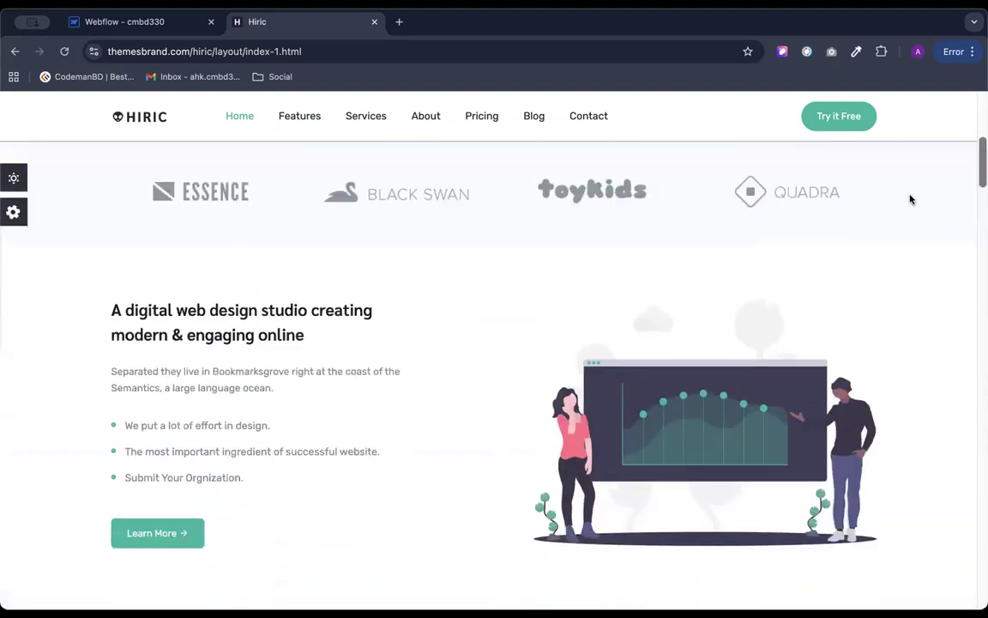
scroll(856, 210, "up", 1)
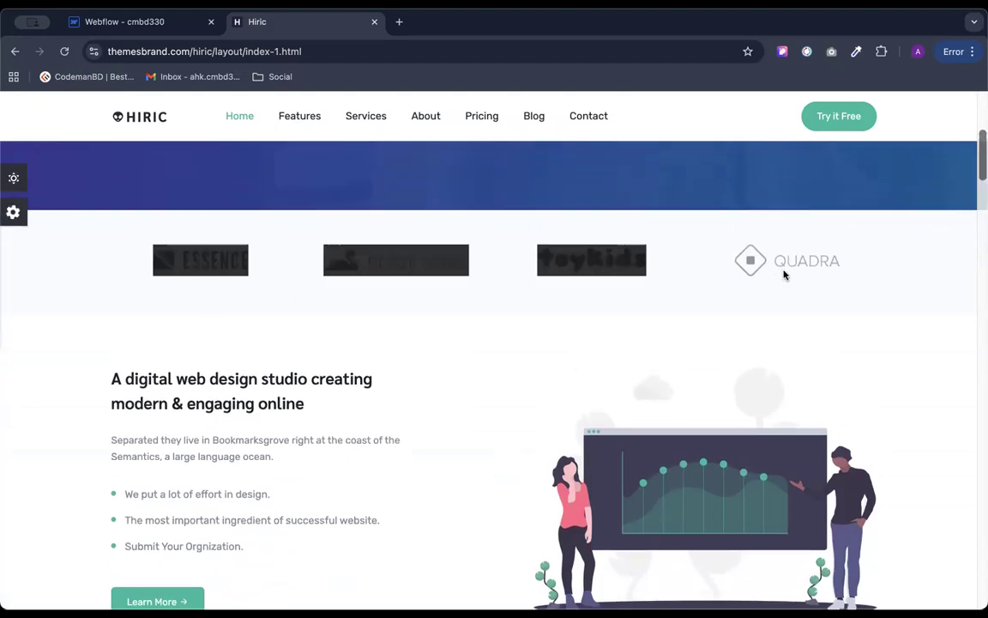
scroll(502, 324, "down", 10)
scroll(434, 270, "down", 15)
scroll(435, 269, "up", 16)
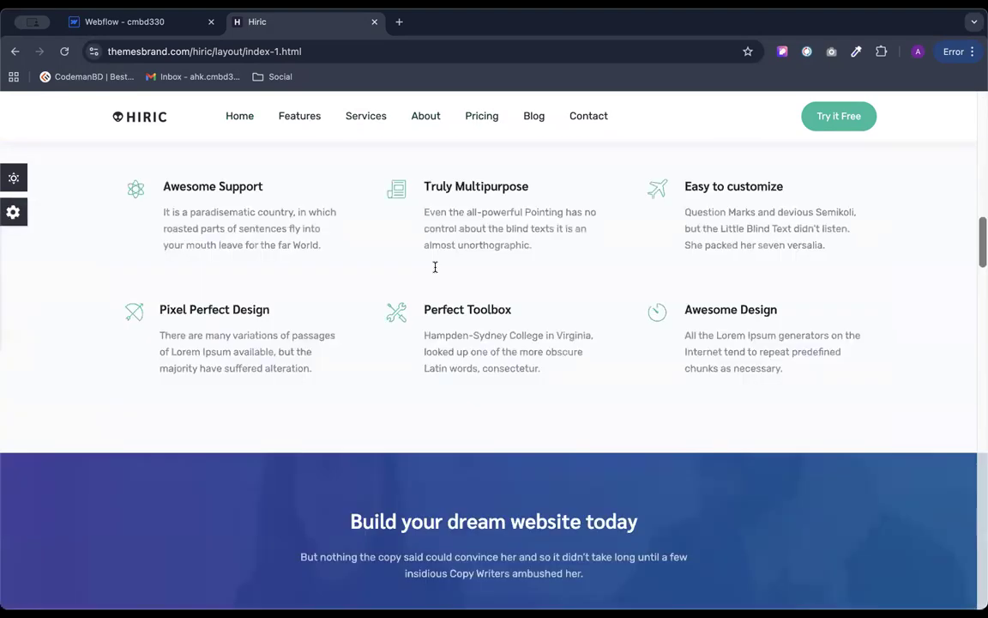
scroll(435, 267, "up", 12)
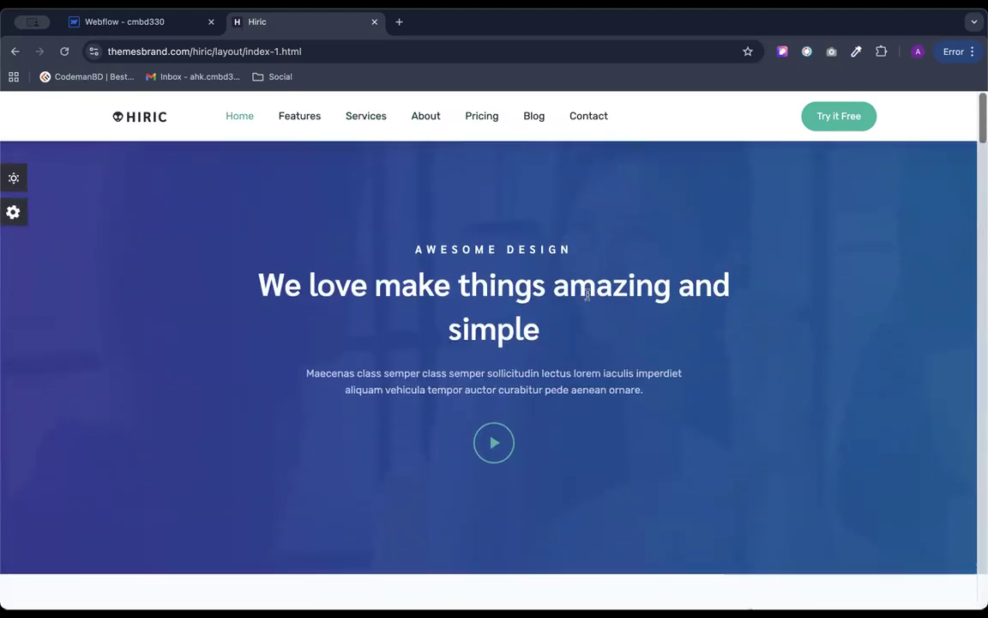
scroll(444, 258, "down", 1)
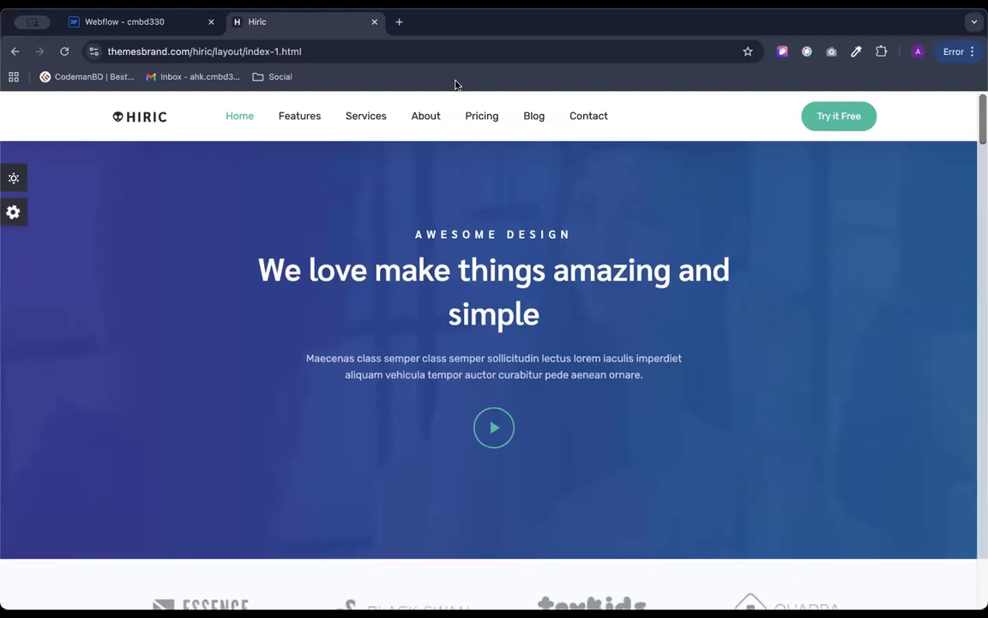
scroll(333, 247, "down", 1)
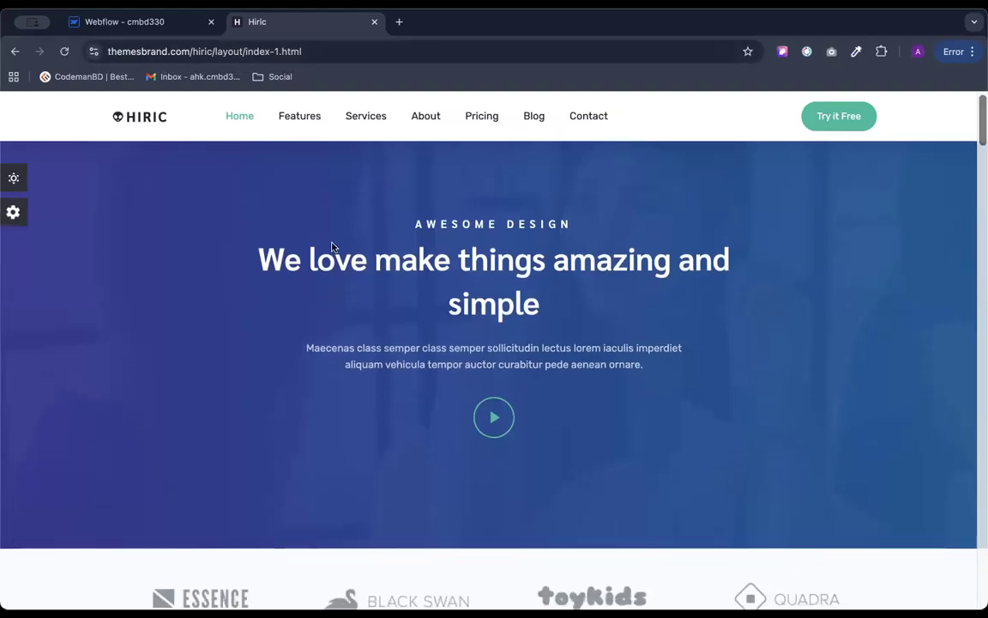
scroll(333, 247, "down", 15)
scroll(332, 247, "up", 20)
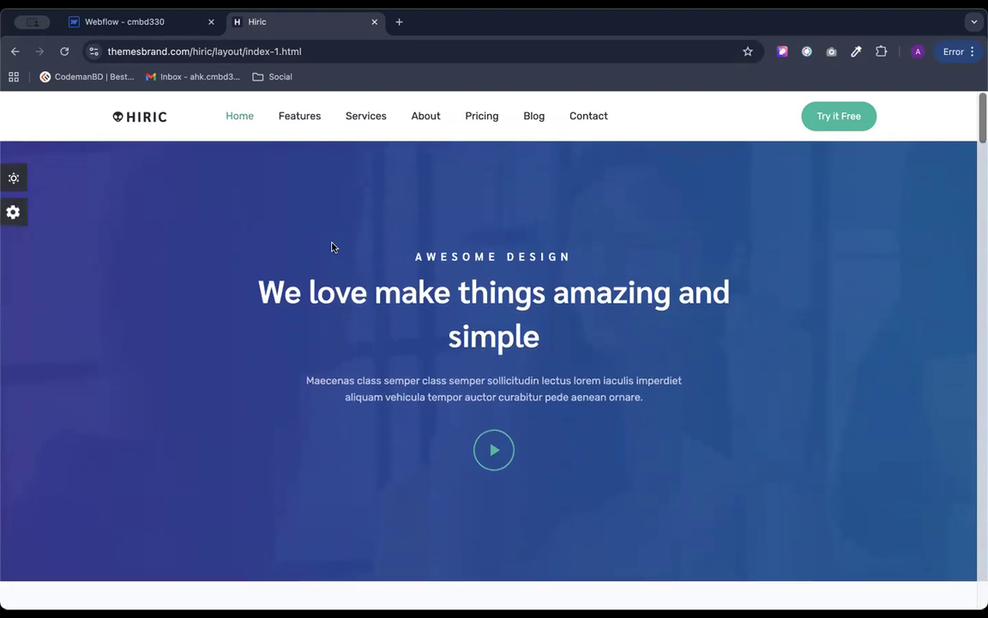
Switch to the Webflow designer and delete the existing content from the home page canvas
left_click(126, 26)
left_click(161, 188)
key("Delete")
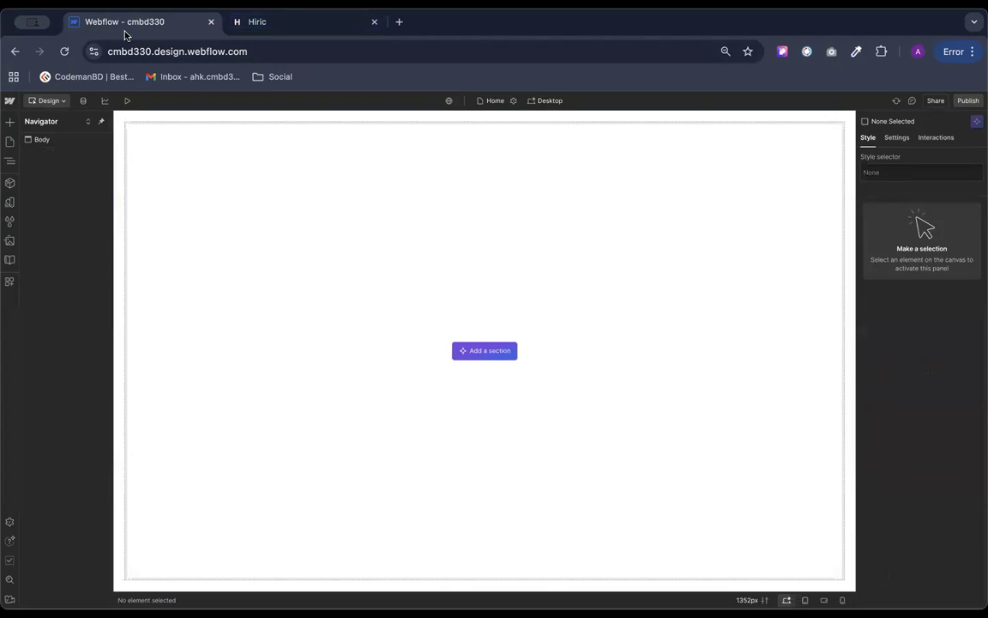
Open the Webflow dashboard to view the workspace's sites, check the browser profile, and return to the designer
left_click(9, 100)
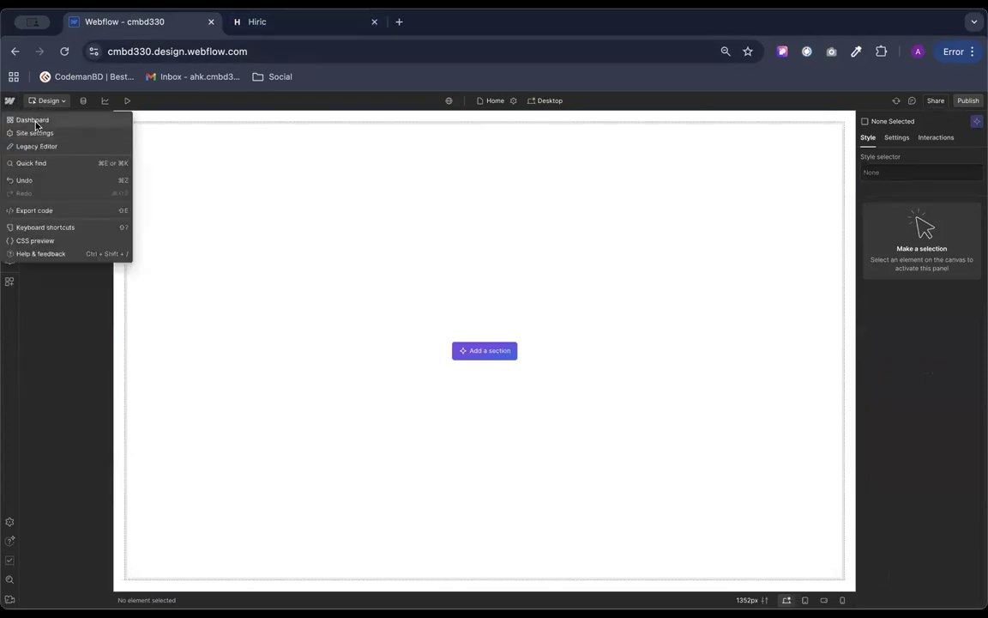
left_click(35, 126)
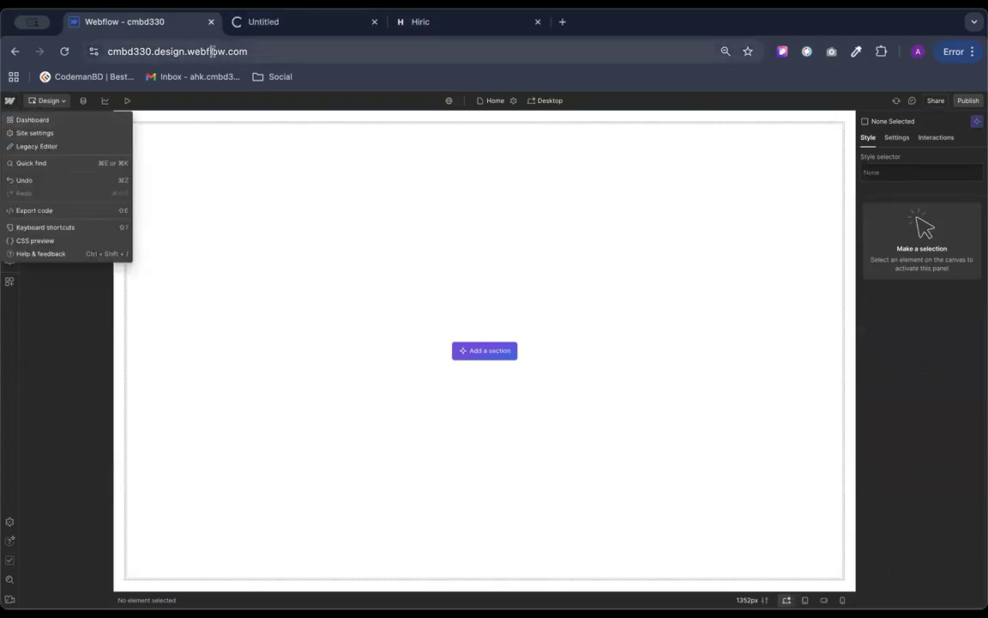
left_click(249, 24)
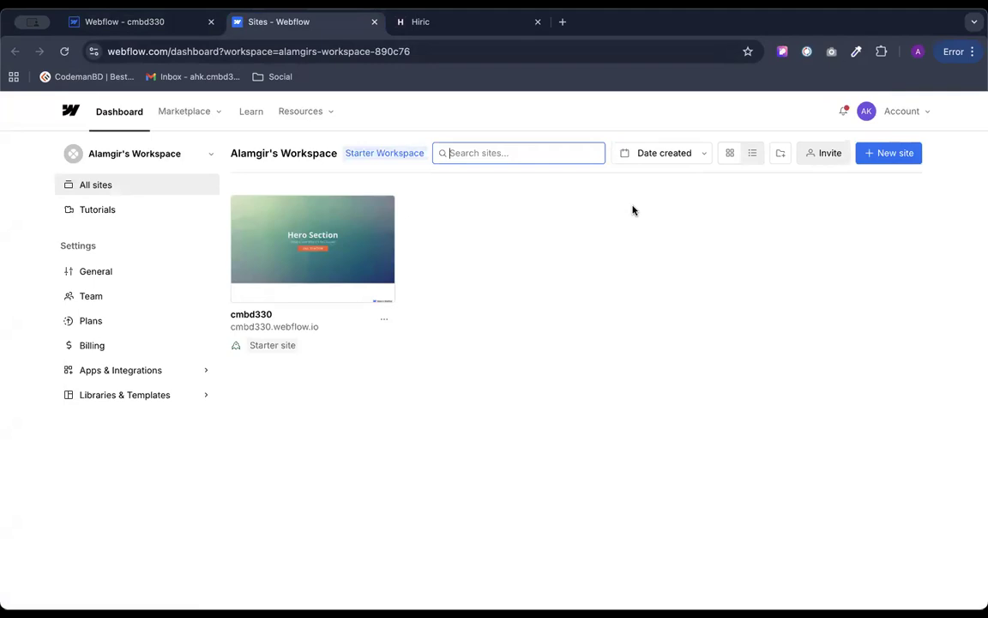
left_click(917, 51)
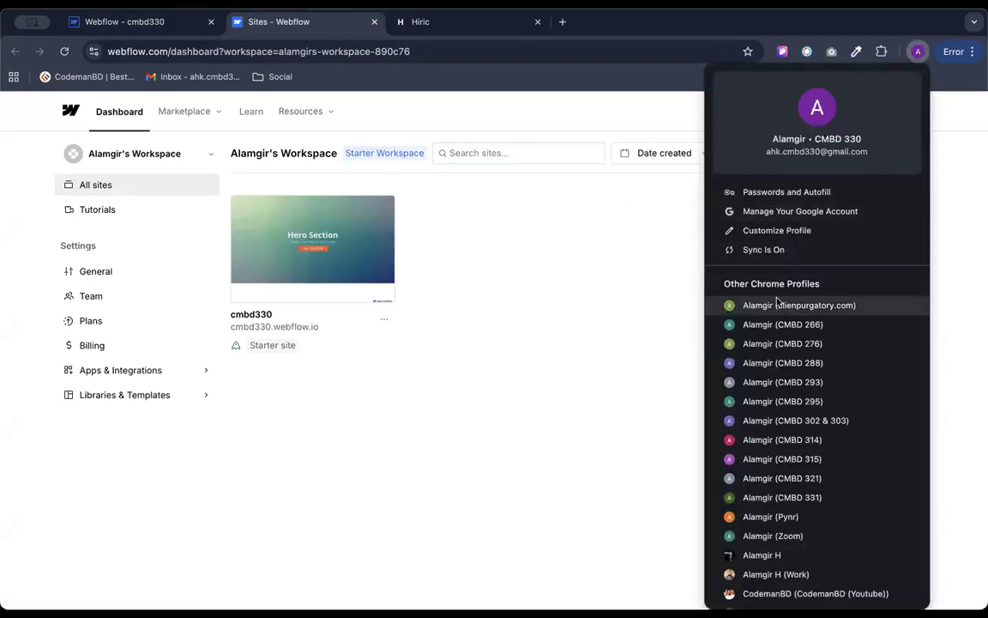
left_click(627, 294)
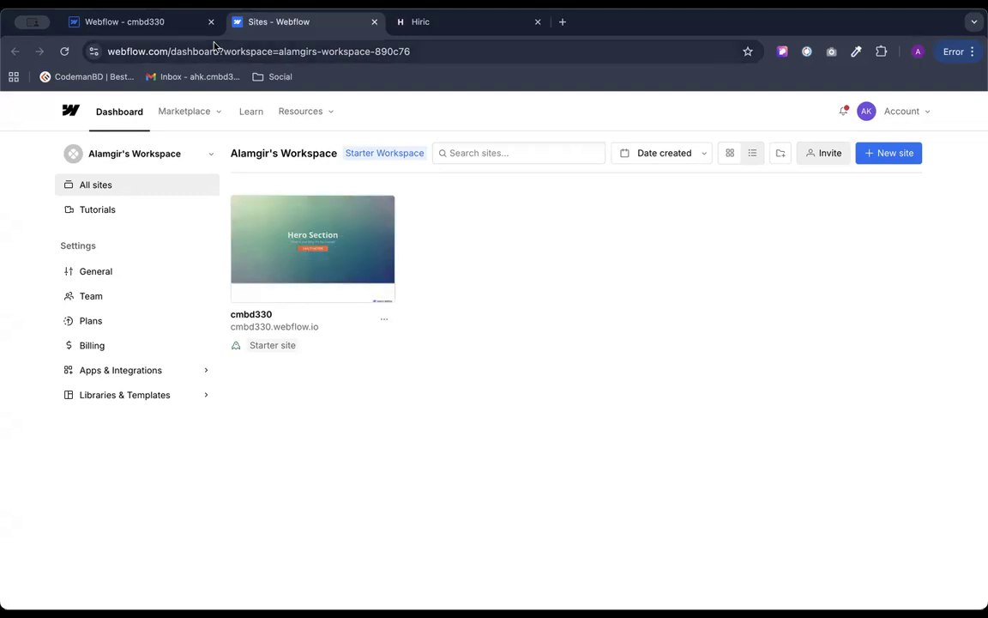
left_click(182, 33)
left_click(374, 22)
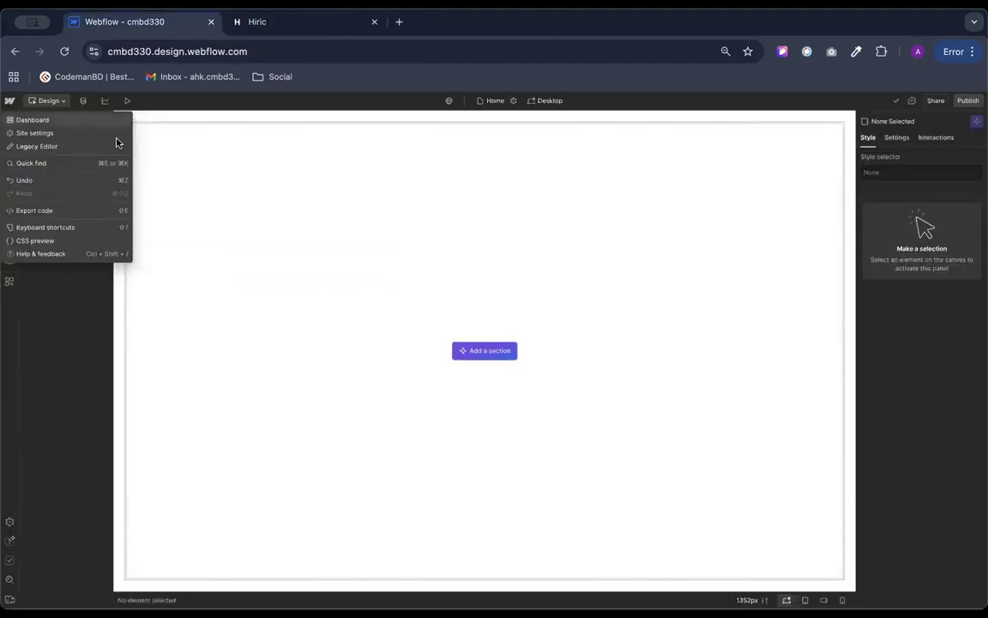
Check the Hiric page's header for reference and add a Section element to the empty Webflow page body
left_click(264, 21)
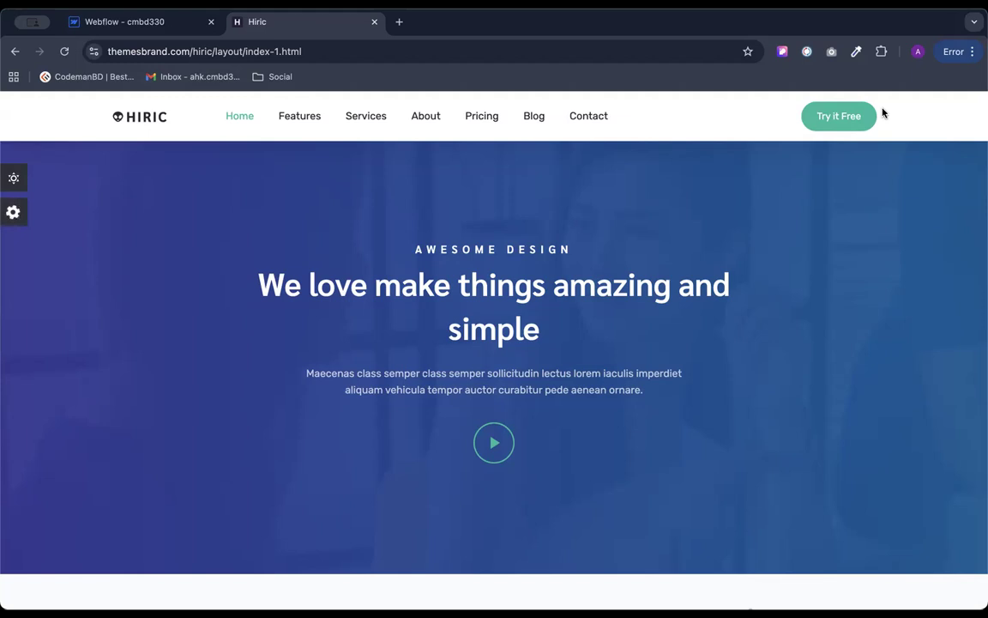
left_click(100, 19)
left_click(10, 121)
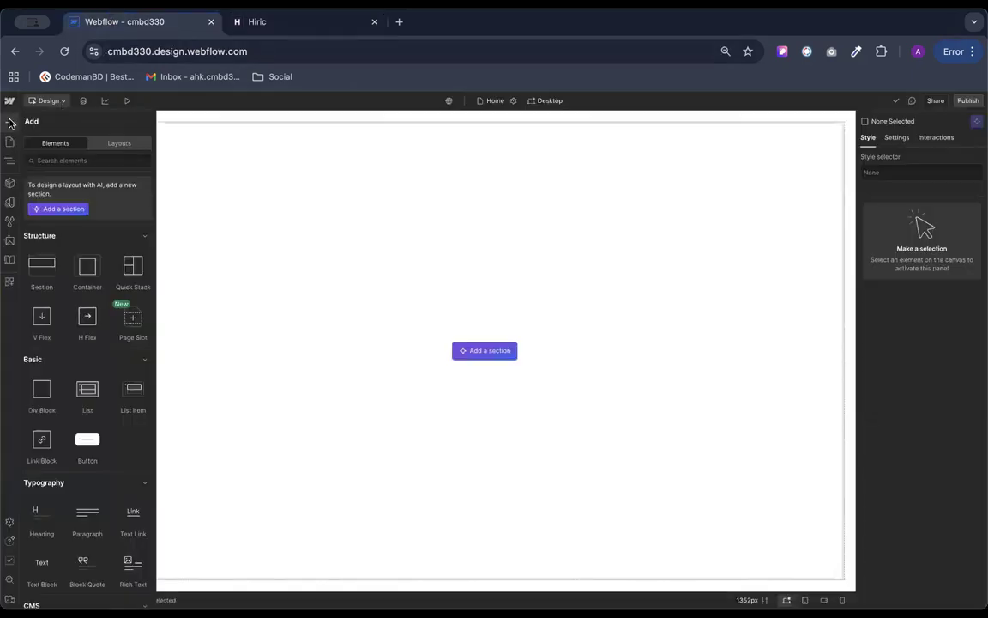
left_click(38, 259)
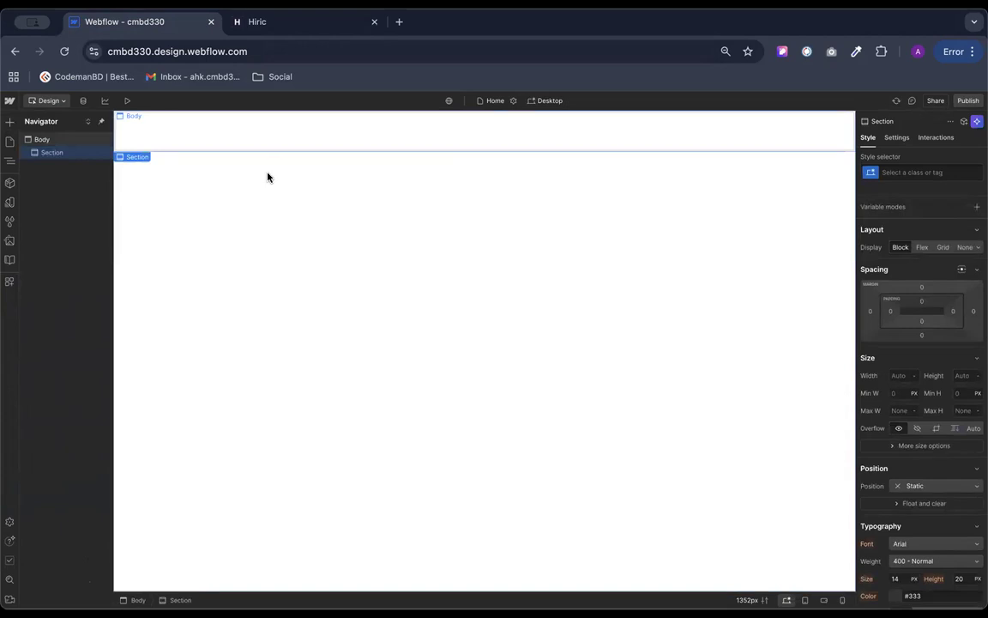
Compare with the Hiric page's header and place a Container element inside the new section in Webflow
left_click(271, 33)
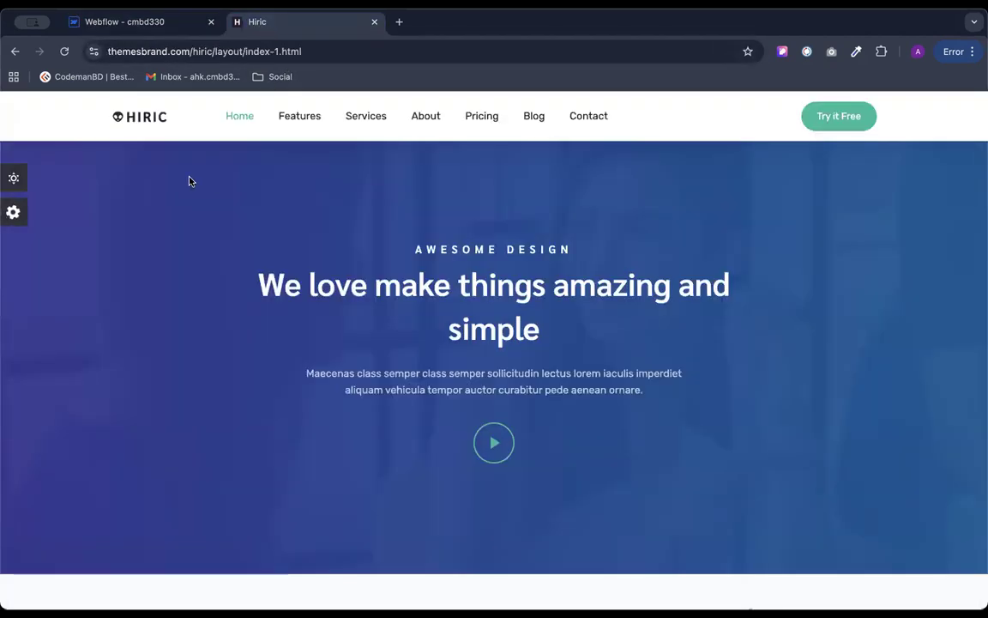
left_click(164, 32)
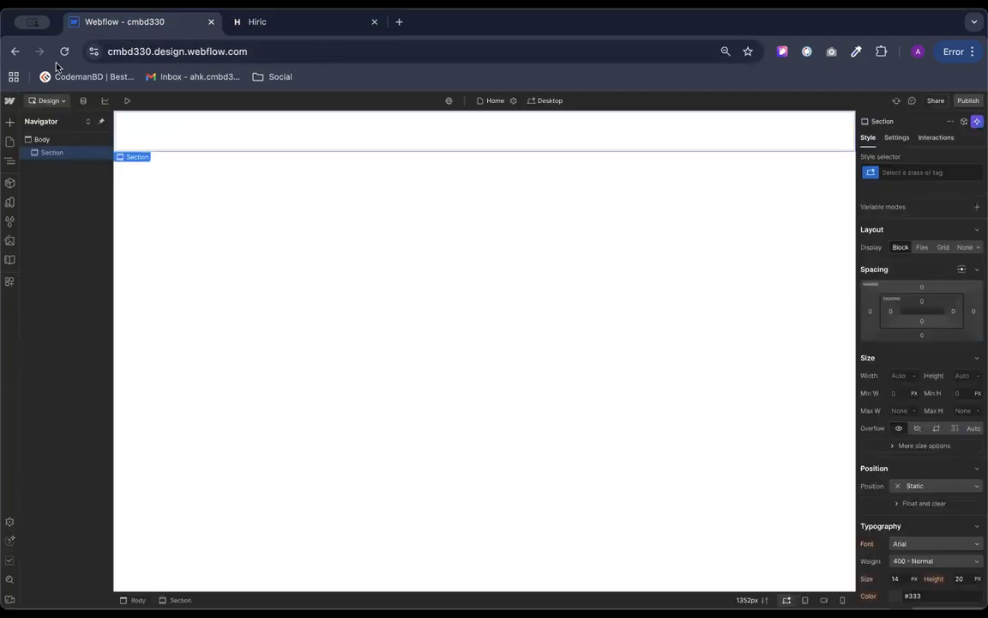
left_click(10, 121)
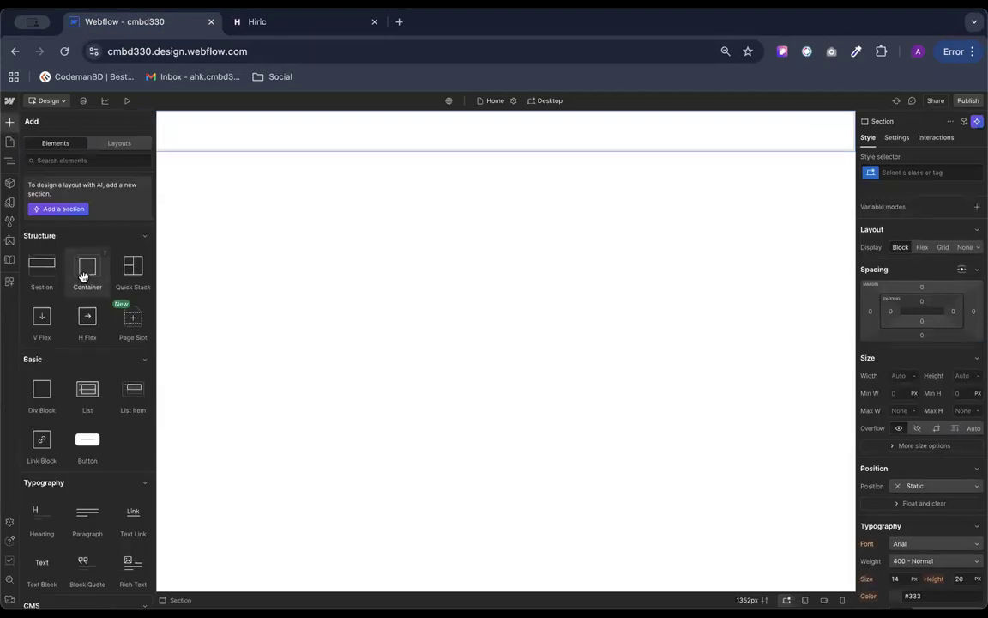
left_click_drag(83, 275, 223, 127)
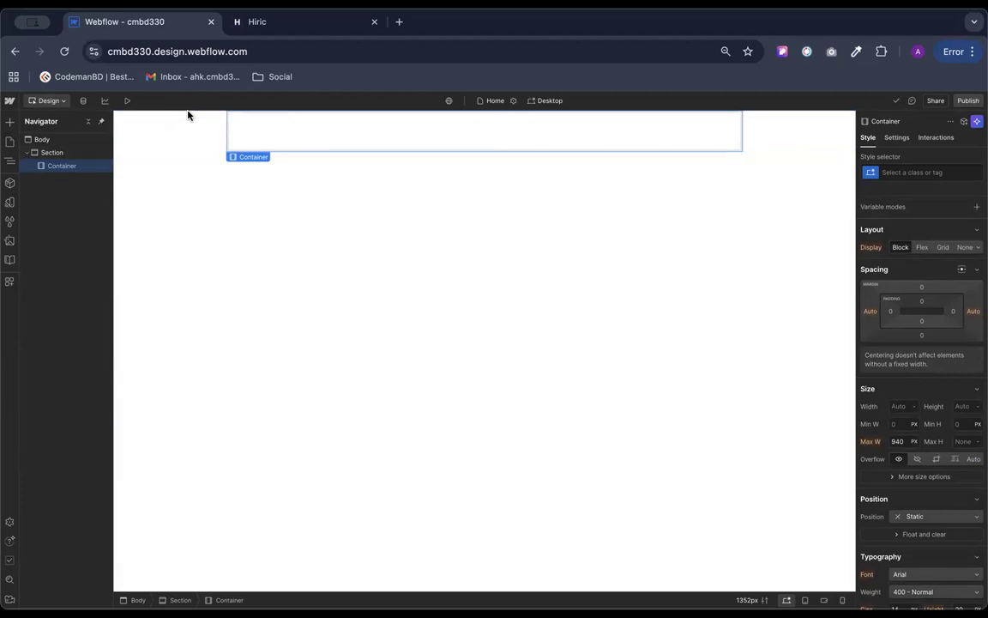
Search the web for "myscreenviewport" in a new tab and read the viewport width on whatismyviewport.com
left_click(240, 24)
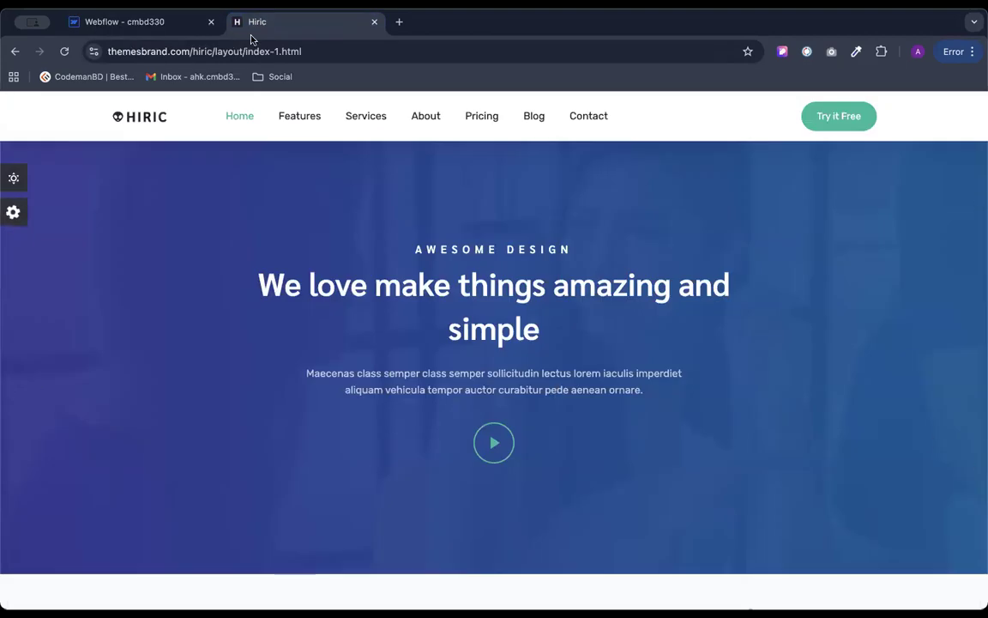
left_click(399, 22)
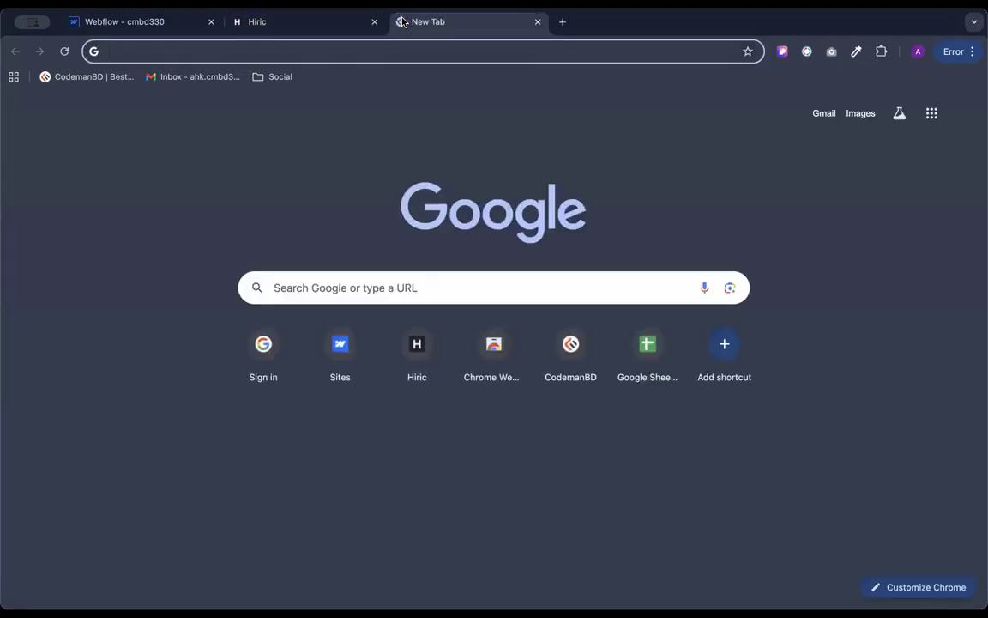
type("myscreen")
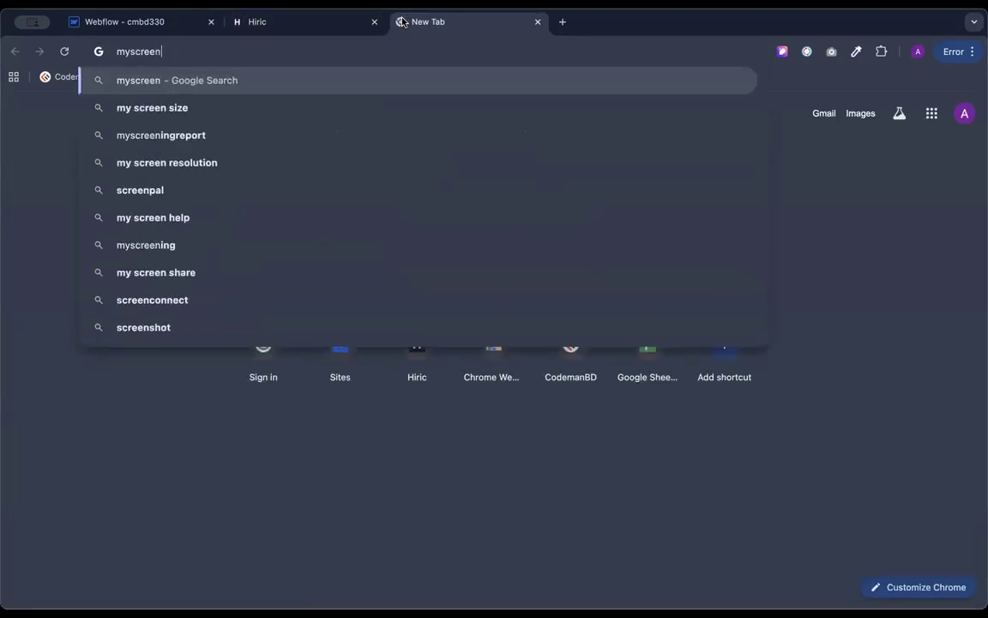
type("view")
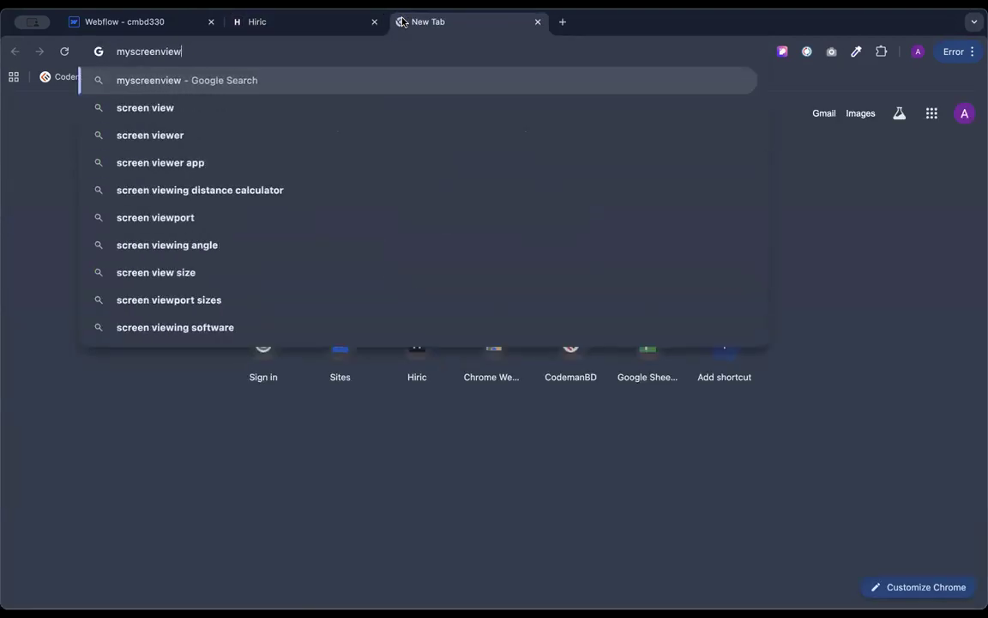
type("port")
key("Return")
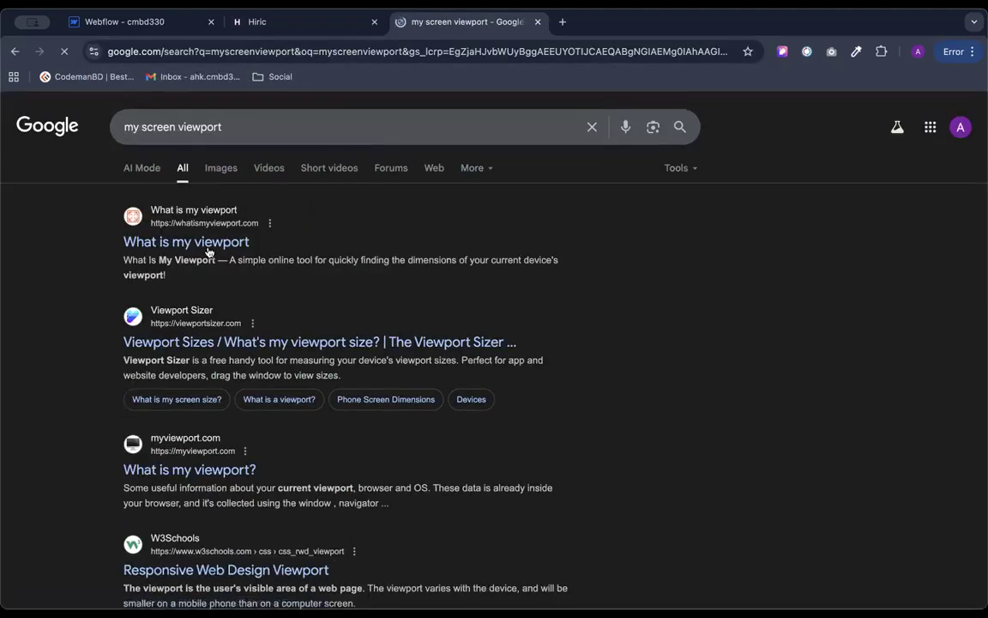
left_click(262, 205)
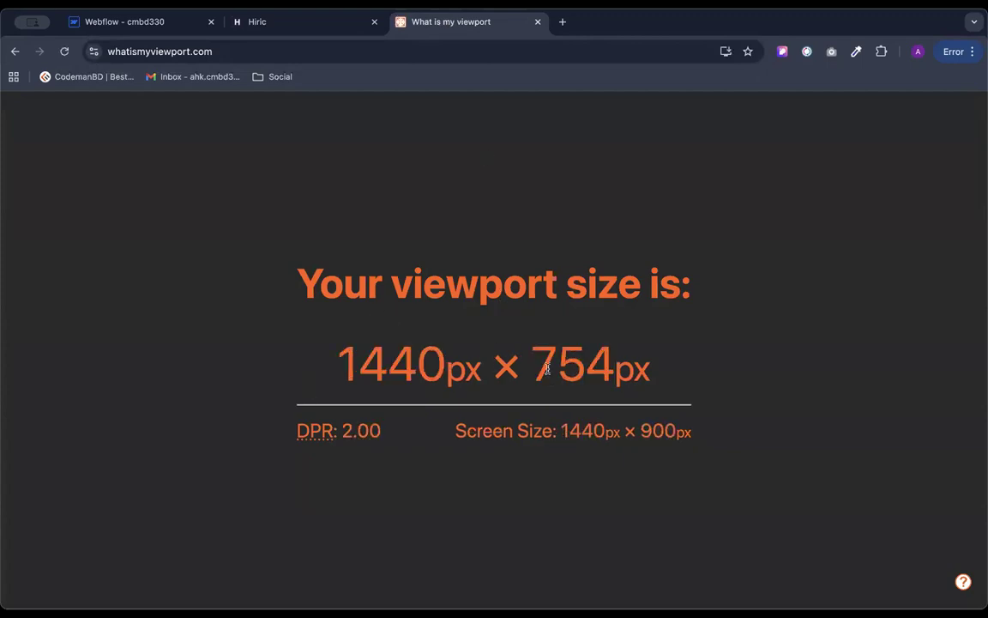
left_click_drag(441, 336, 332, 353)
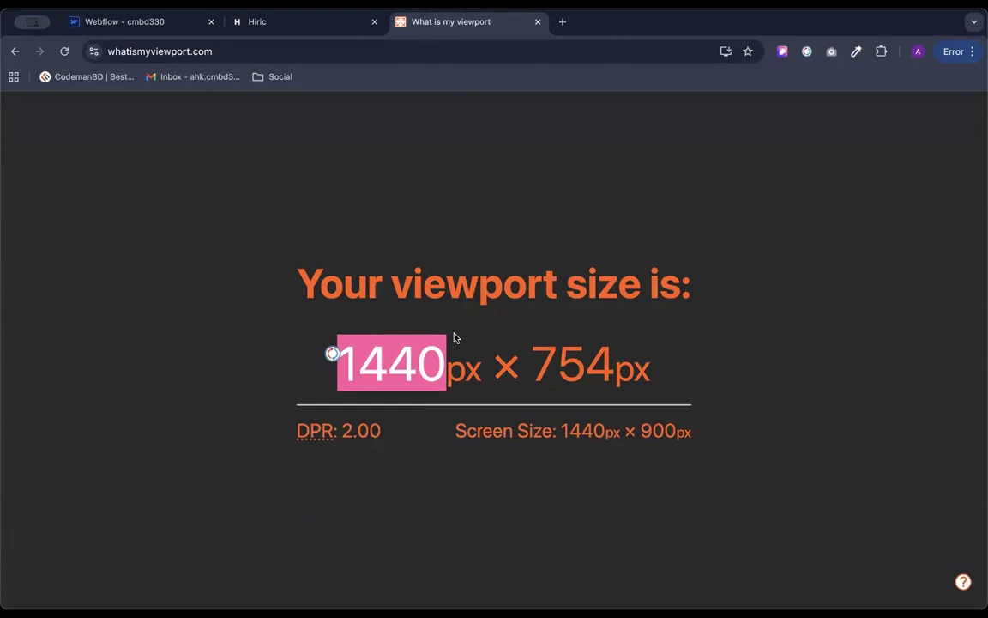
left_click(23, 330)
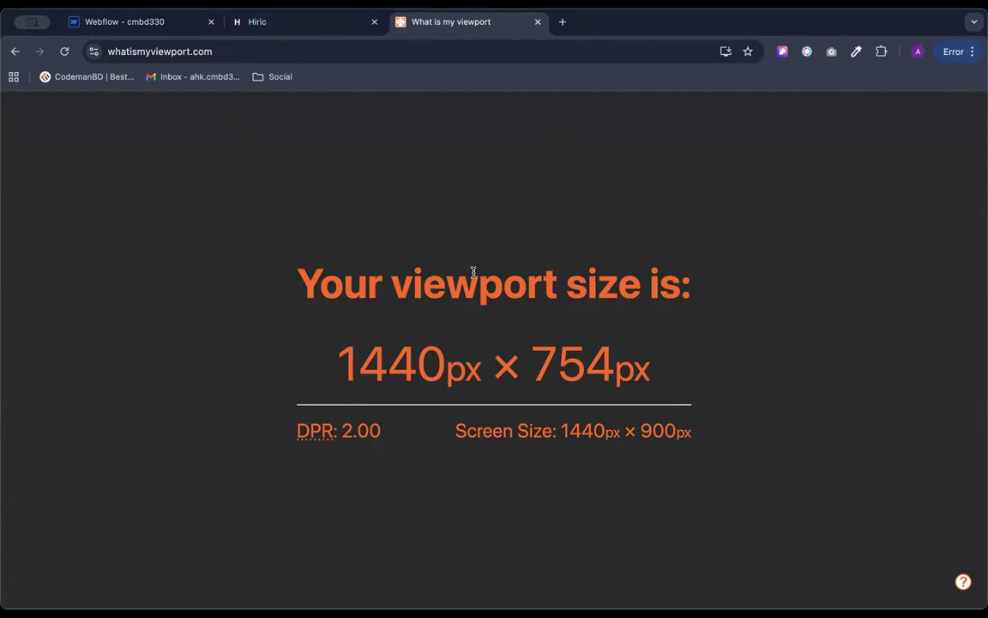
Reduce the browser zoom of the viewport page to 67% to examine how the viewport dimensions change
left_click(967, 49)
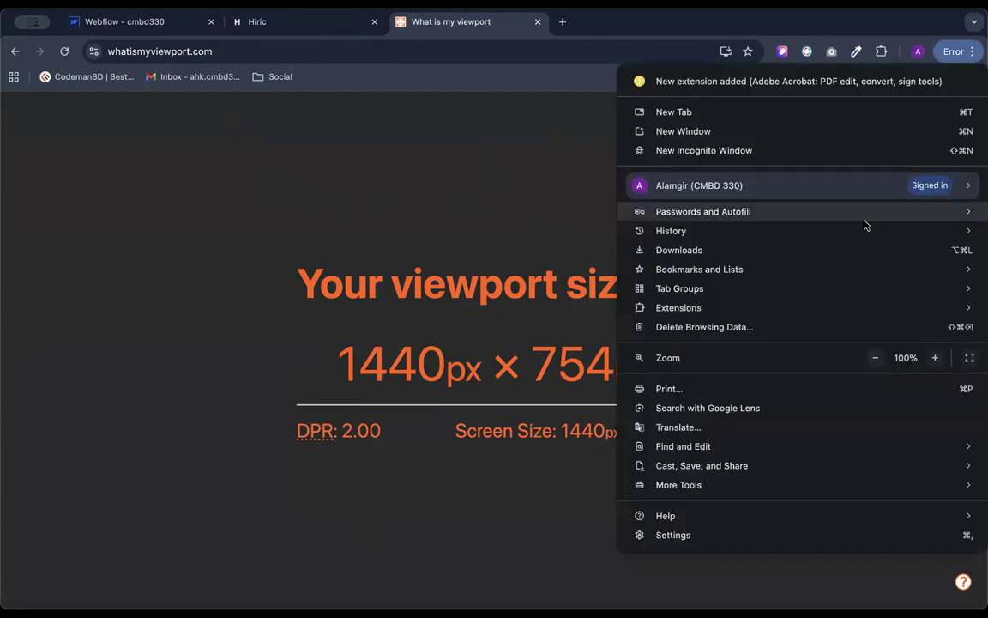
left_click(877, 357)
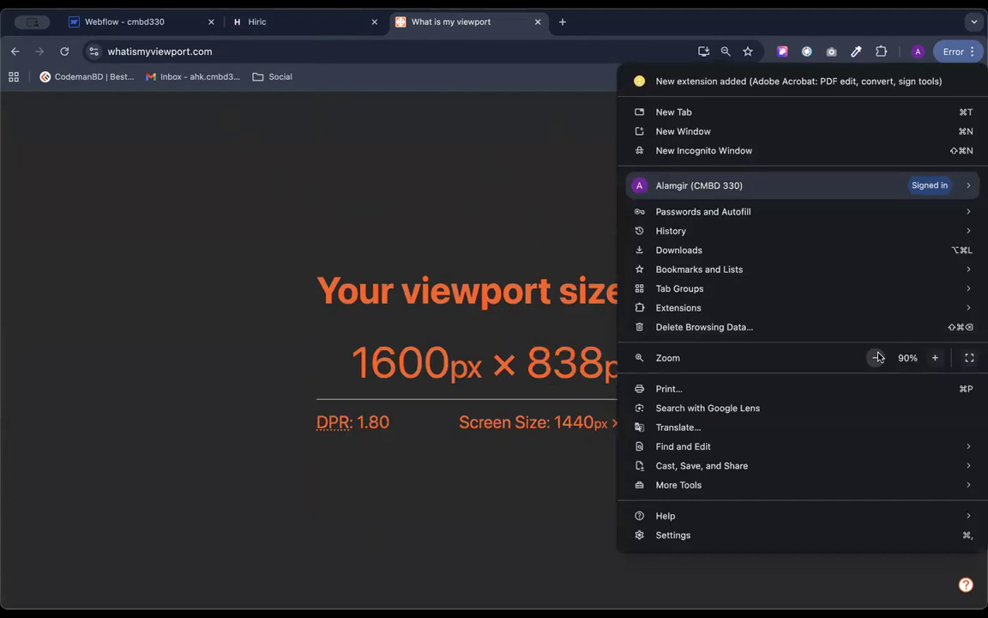
left_click(877, 357)
left_click(876, 358)
left_click(877, 357)
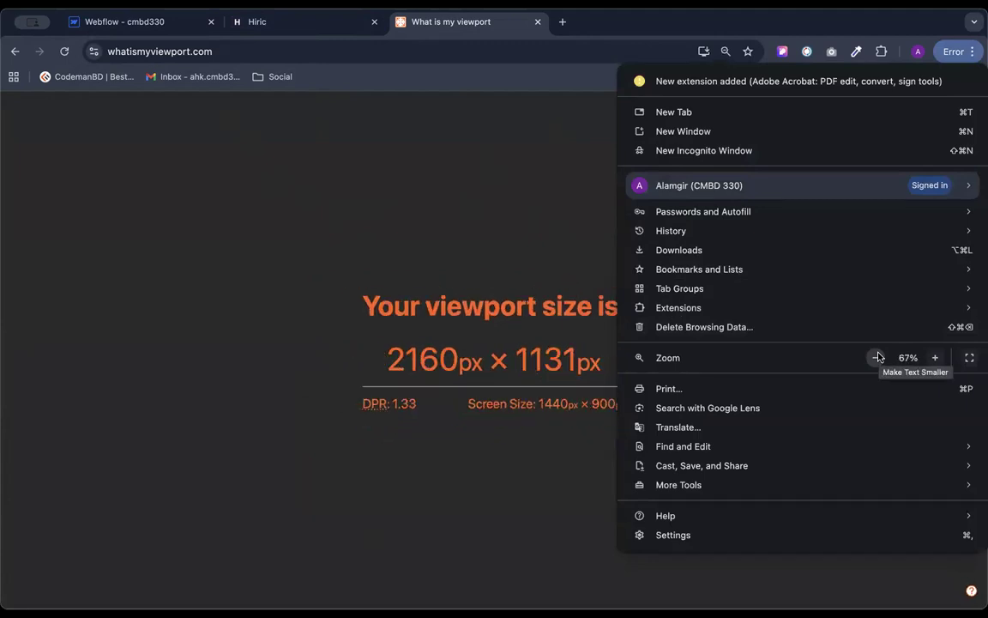
Raise the viewport page's browser zoom to 125%, return it to 100%, and compare the reported dimensions
left_click(934, 358)
left_click(935, 358)
left_click(935, 357)
left_click(937, 357)
left_click(937, 357)
left_click(936, 358)
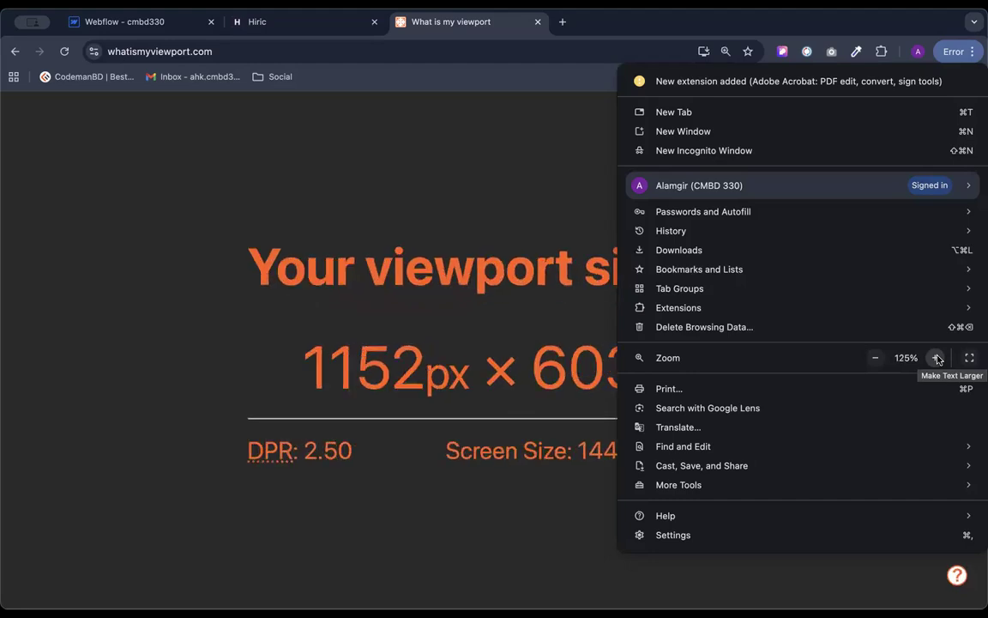
left_click(874, 366)
left_click(874, 366)
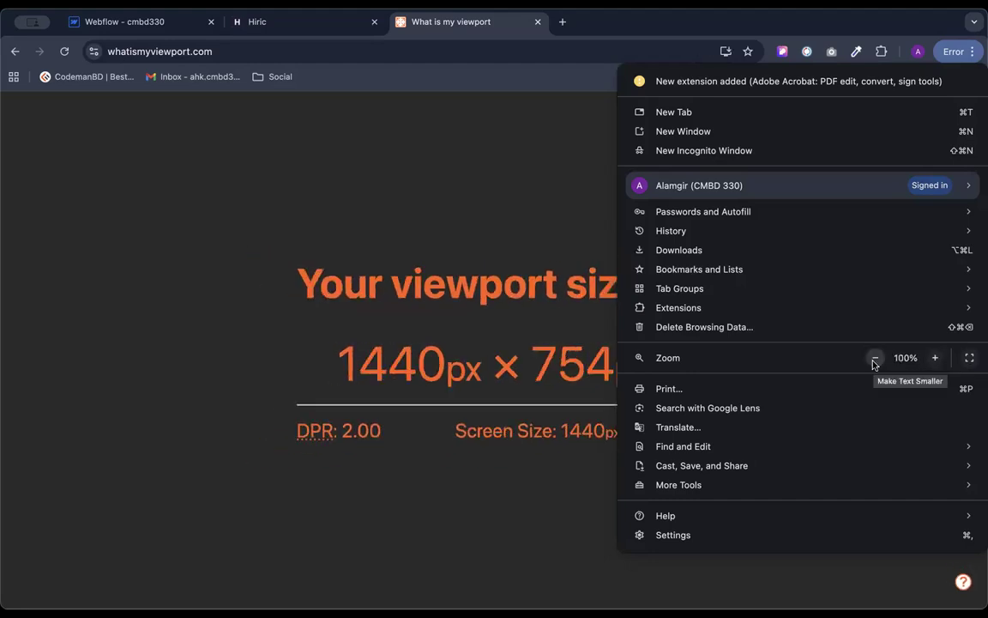
left_click(488, 282)
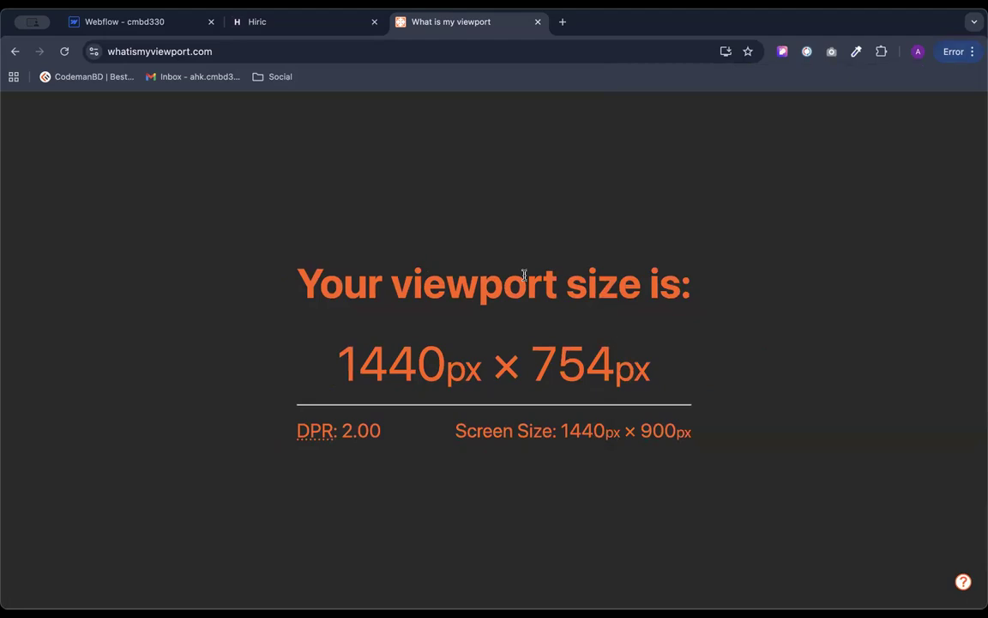
Review the Hiric page from header to footer at 100% zoom and compare it with the reported viewport size
left_click(297, 26)
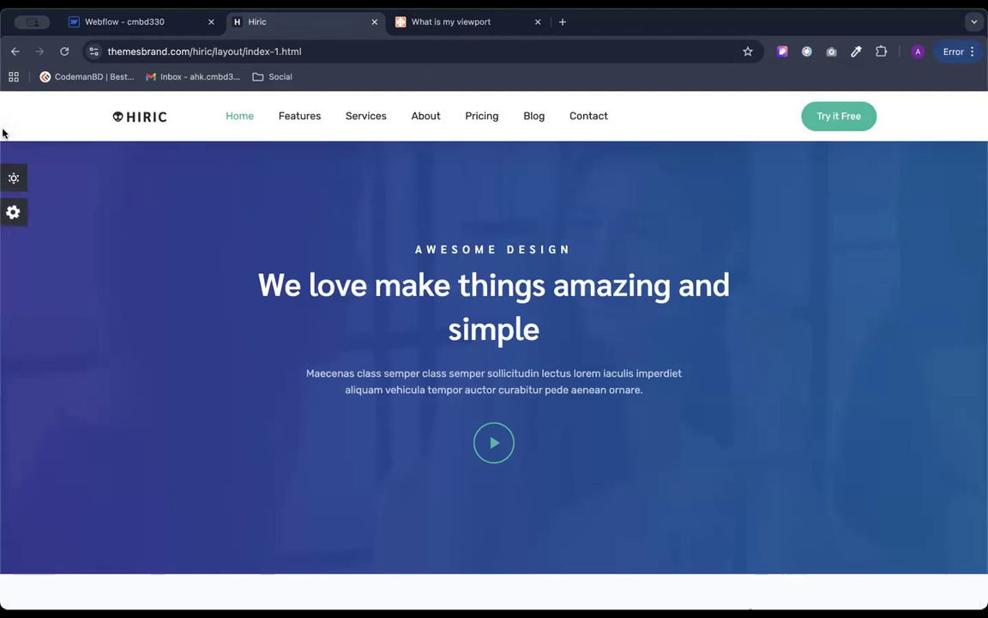
scroll(215, 366, "down", 20)
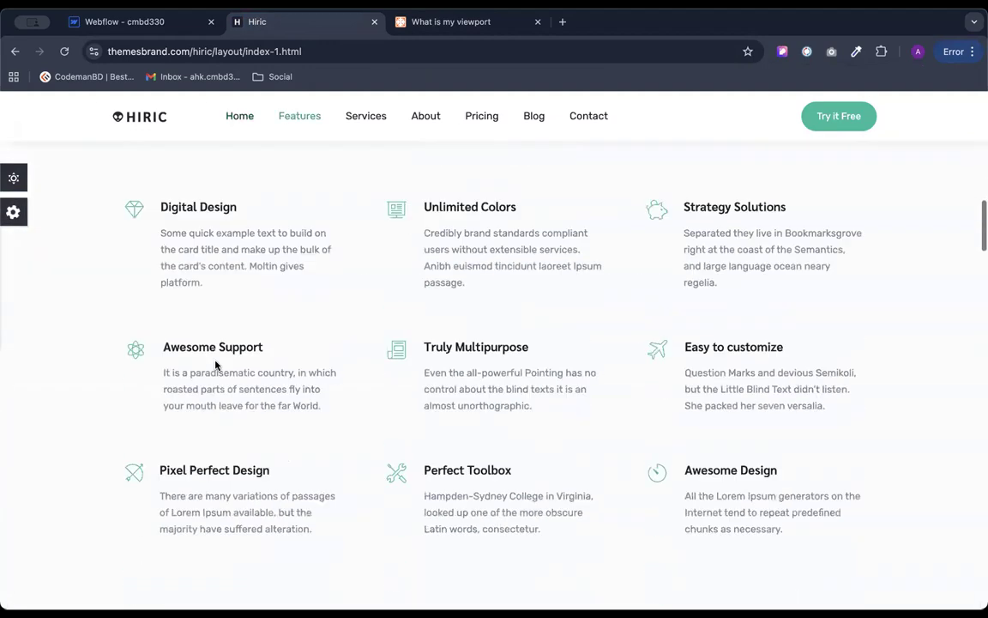
scroll(215, 365, "down", 10)
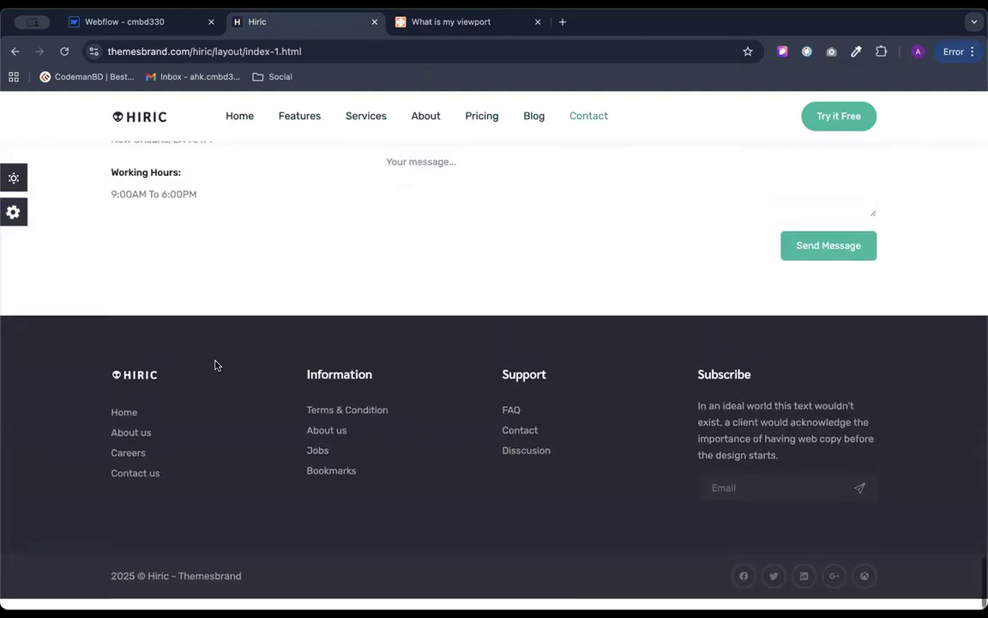
scroll(216, 366, "up", 15)
left_click(442, 22)
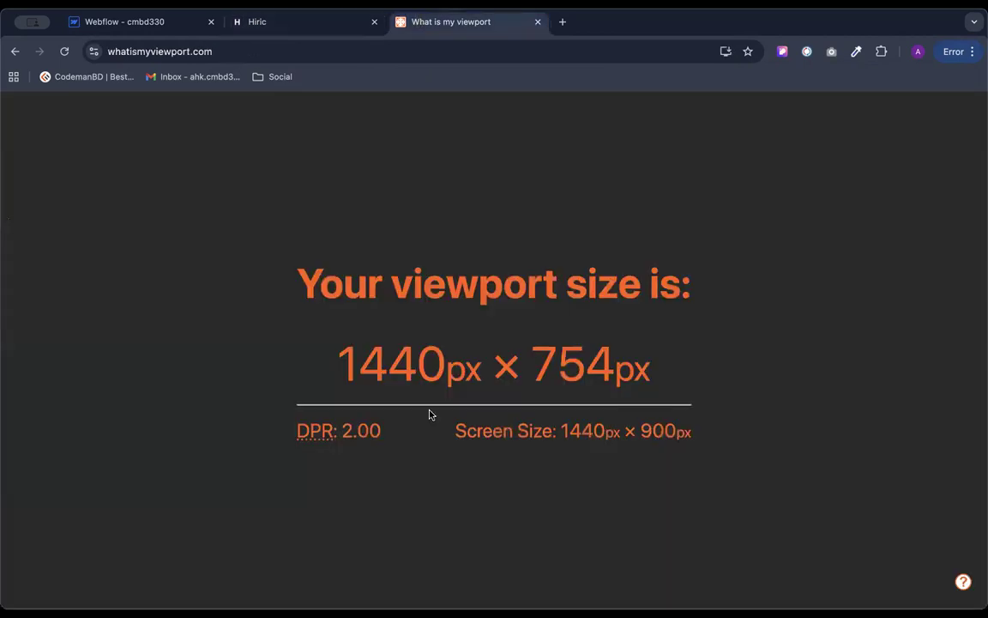
left_click(303, 17)
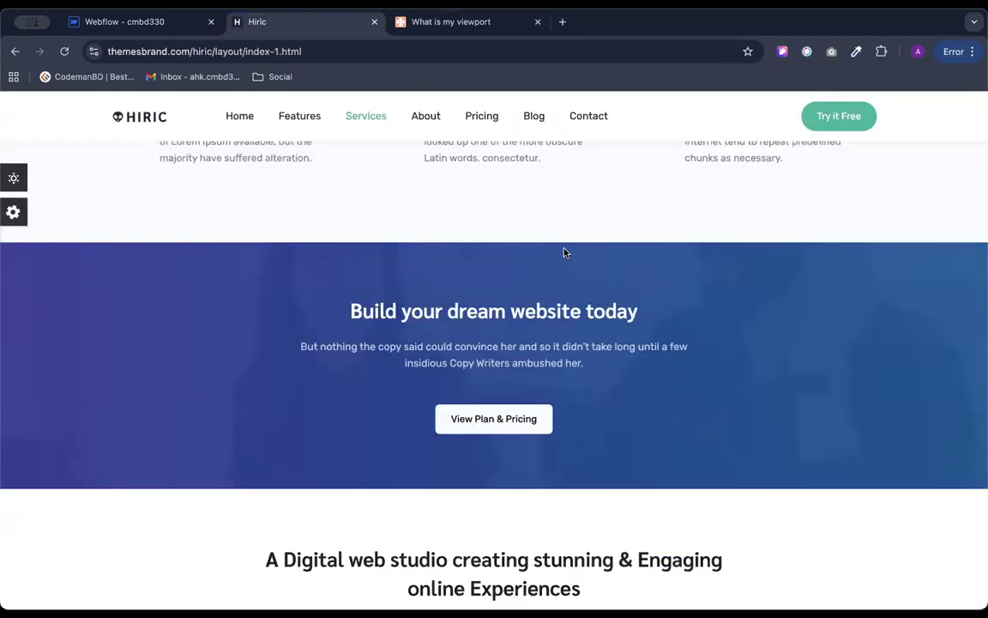
left_click(497, 24)
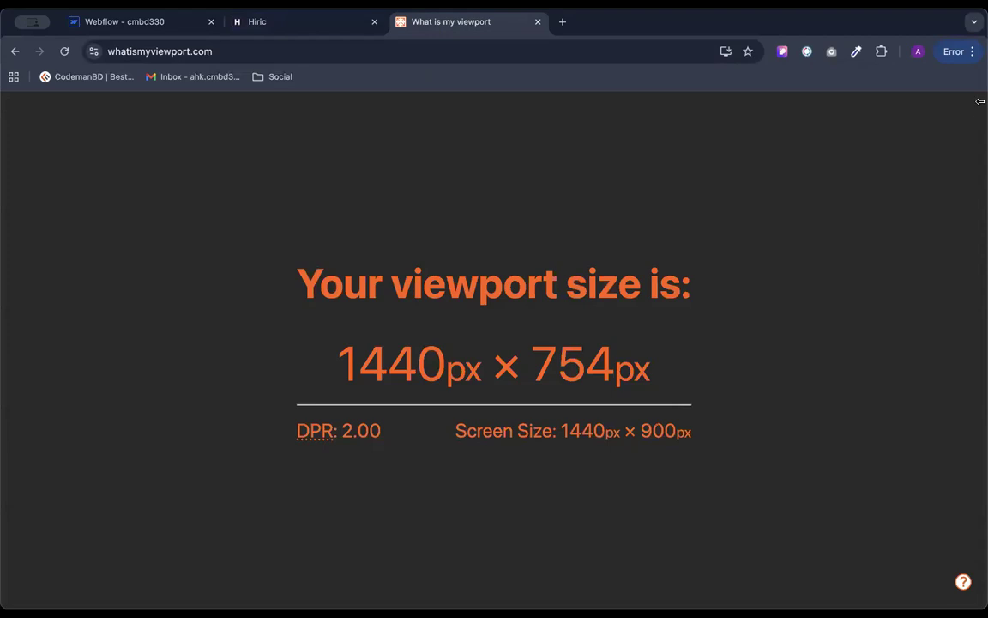
Reduce the viewport page's browser zoom to 75% to check the viewport size at that scale
left_click(973, 51)
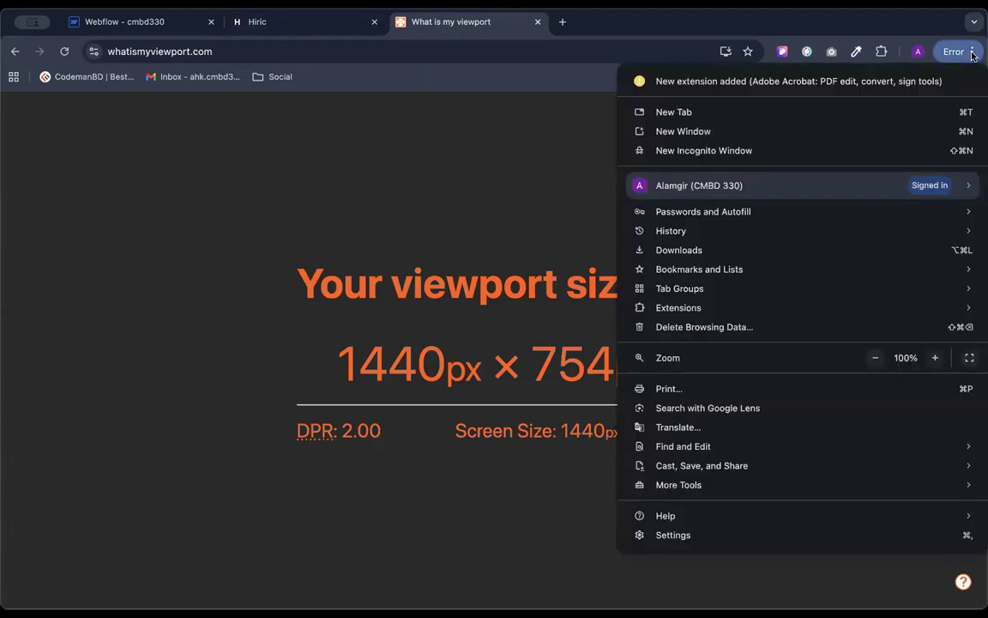
left_click(876, 357)
left_click(876, 357)
left_click(875, 358)
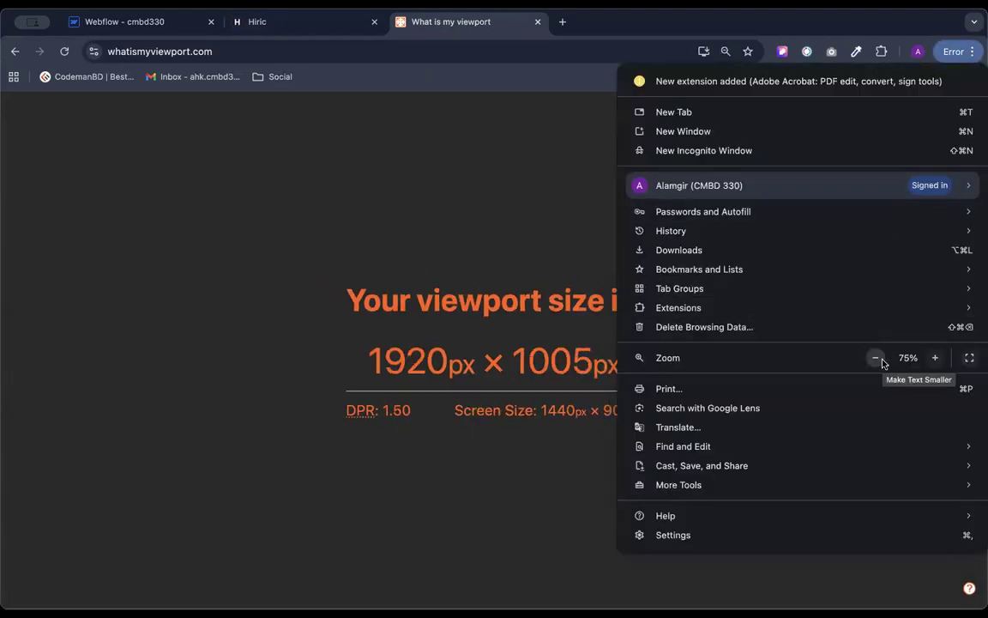
left_click(334, 41)
Reduce the Hiric page's browser zoom to 75% and examine how its layout behaves from the hero to the footer
left_click(336, 24)
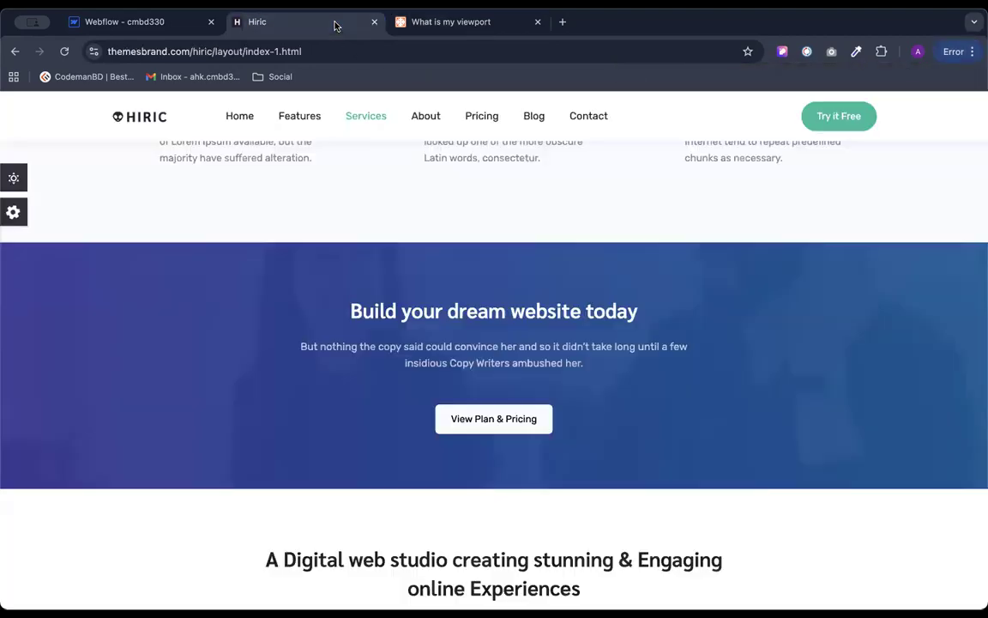
left_click(971, 50)
left_click(876, 357)
left_click(875, 358)
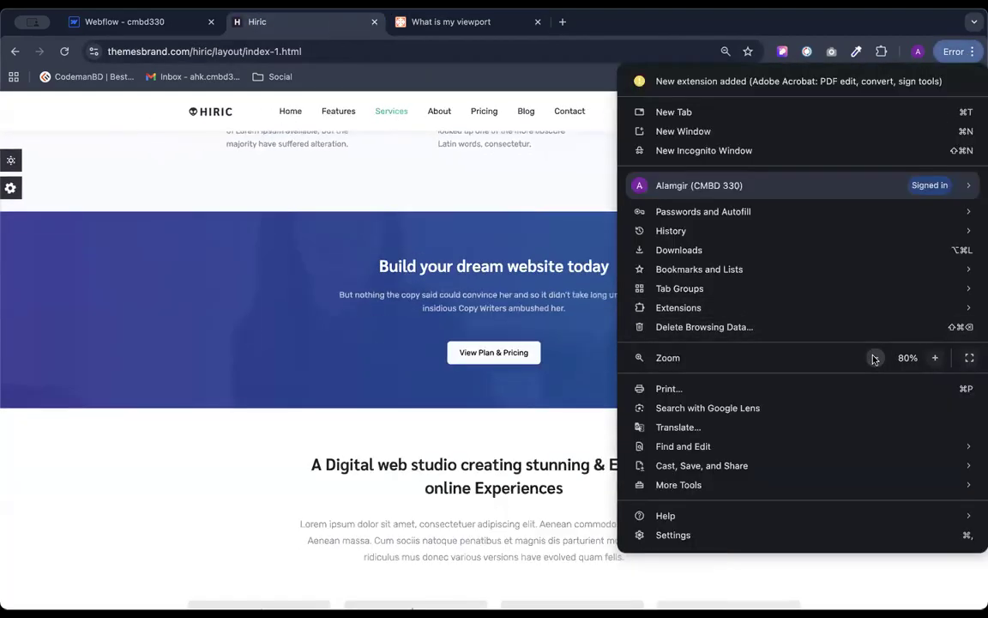
left_click(875, 358)
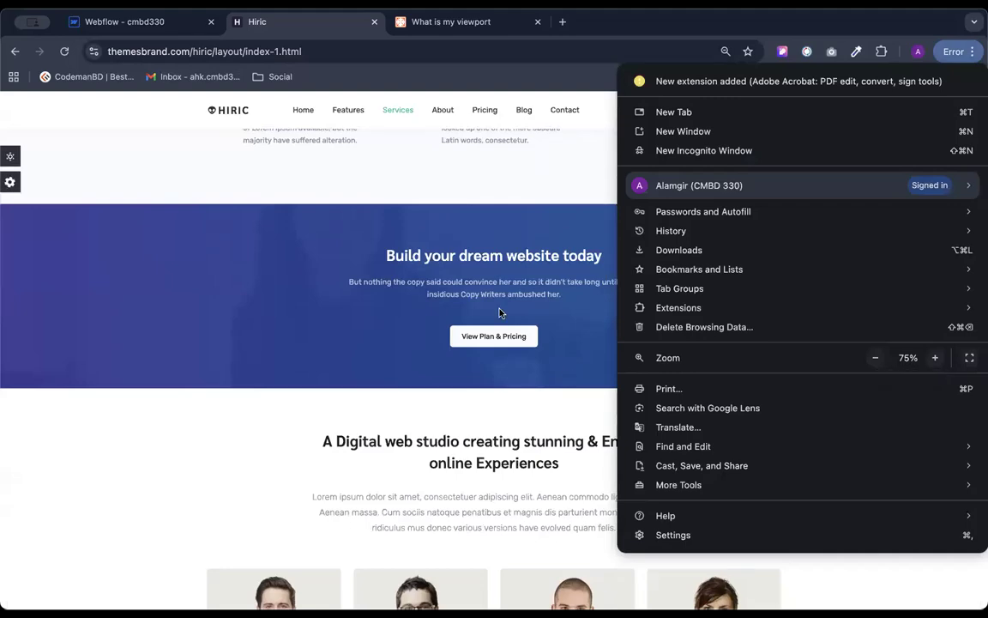
left_click(450, 277)
scroll(499, 313, "up", 10)
scroll(499, 313, "down", 10)
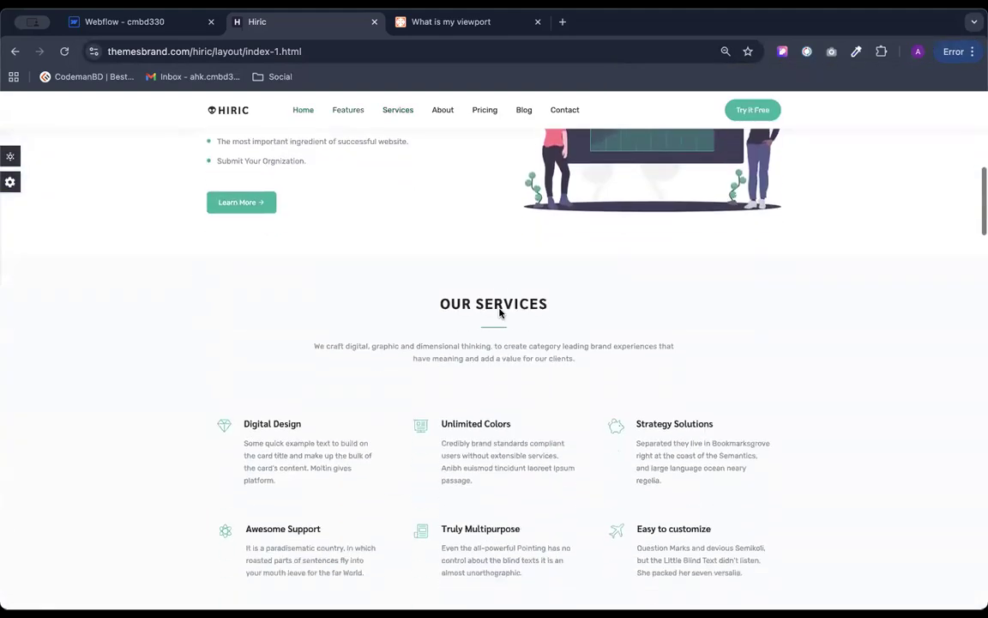
scroll(499, 313, "down", 15)
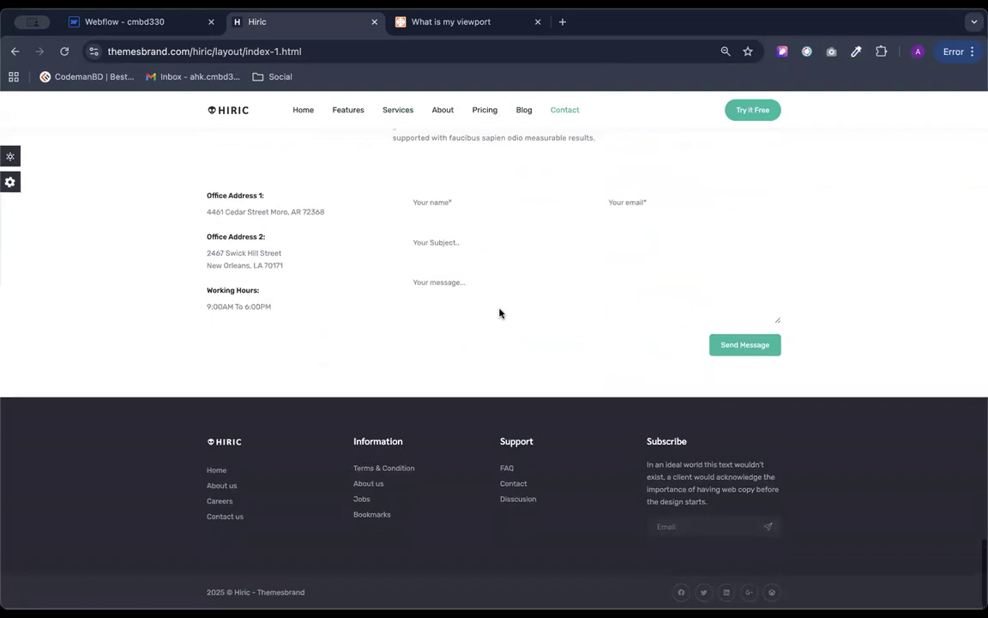
scroll(499, 313, "up", 10)
scroll(499, 313, "up", 15)
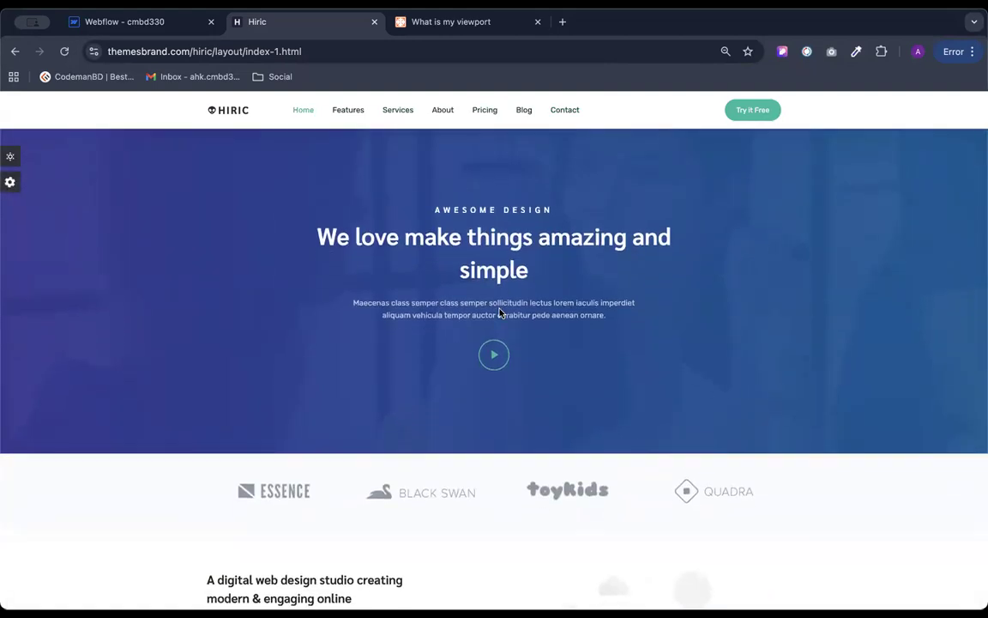
Reset the browser zoom of both the Hiric page and the viewport page to 100%
left_click(725, 51)
left_click(730, 82)
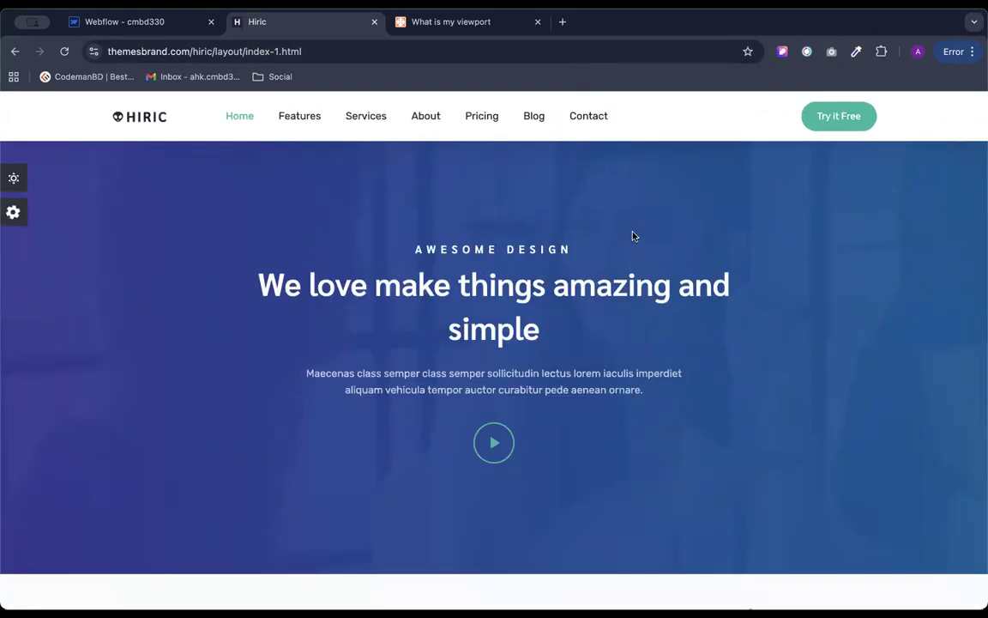
left_click(415, 24)
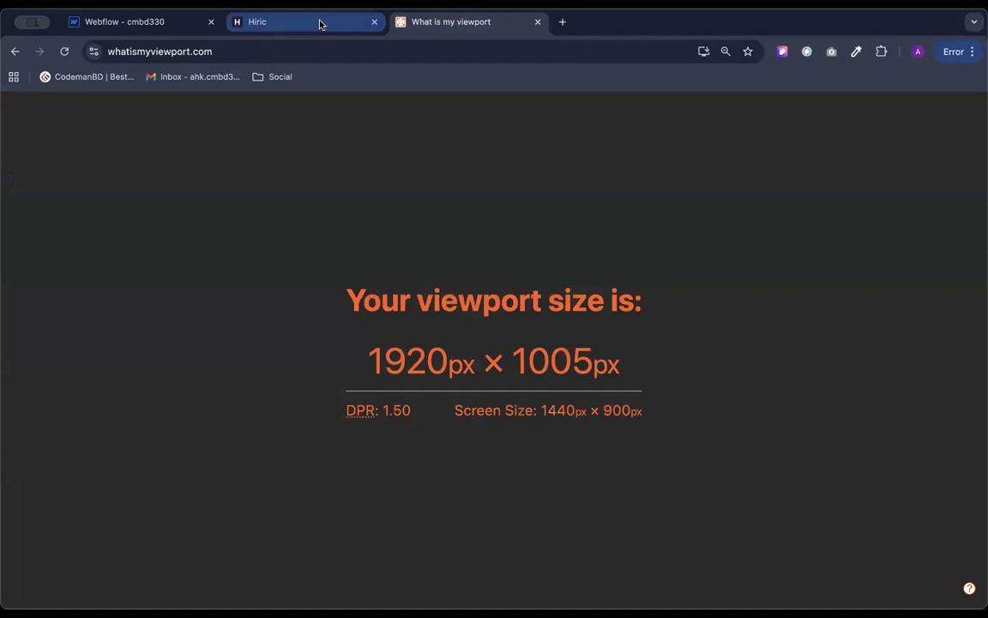
left_click(725, 51)
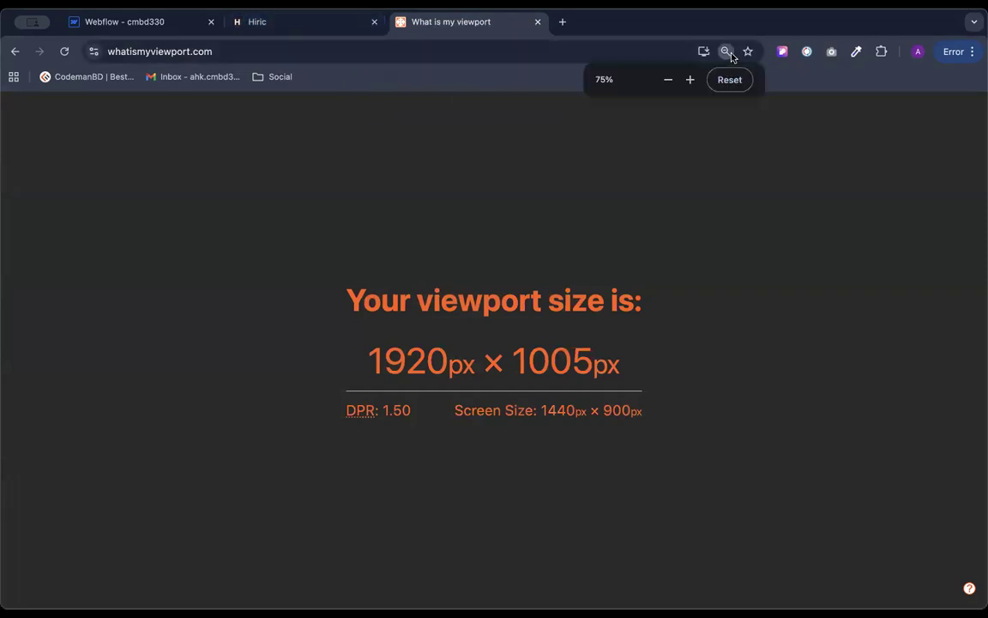
left_click(730, 81)
left_click(293, 53)
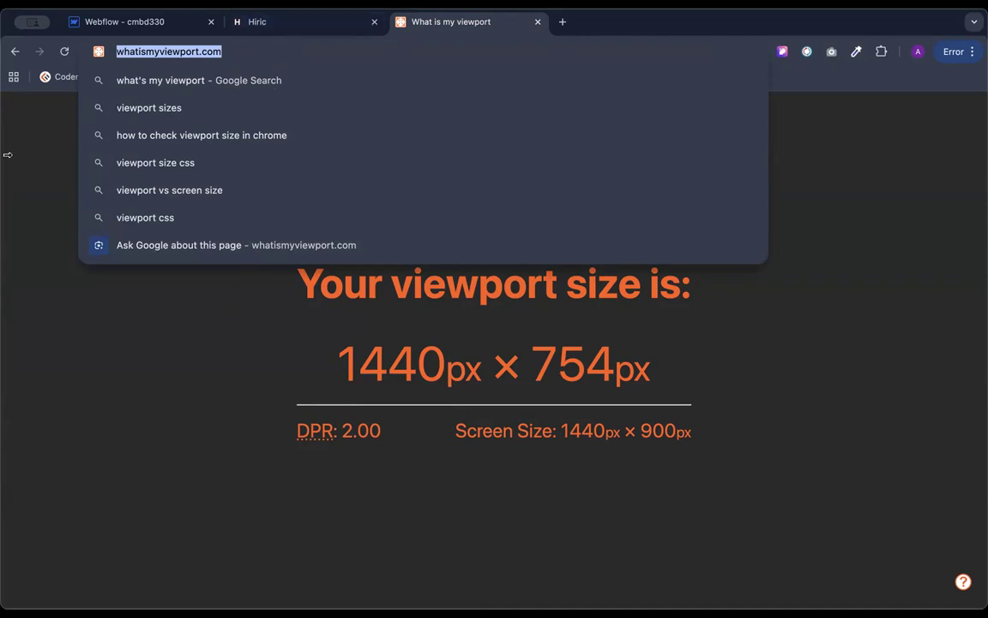
Switch to Webflow, reload the project and set the canvas width to 1439 px
left_click(165, 26)
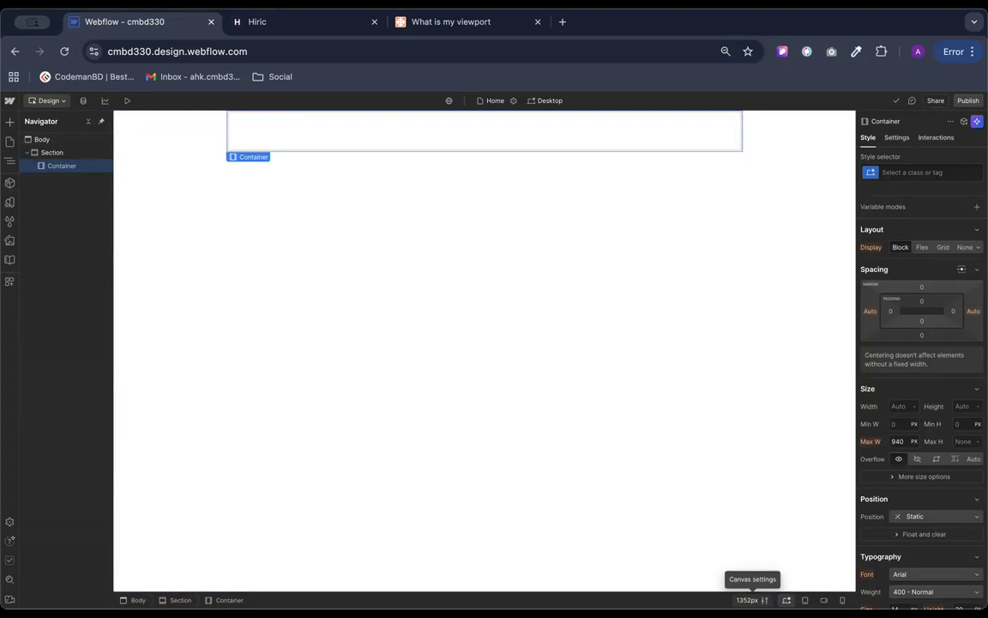
left_click(764, 600)
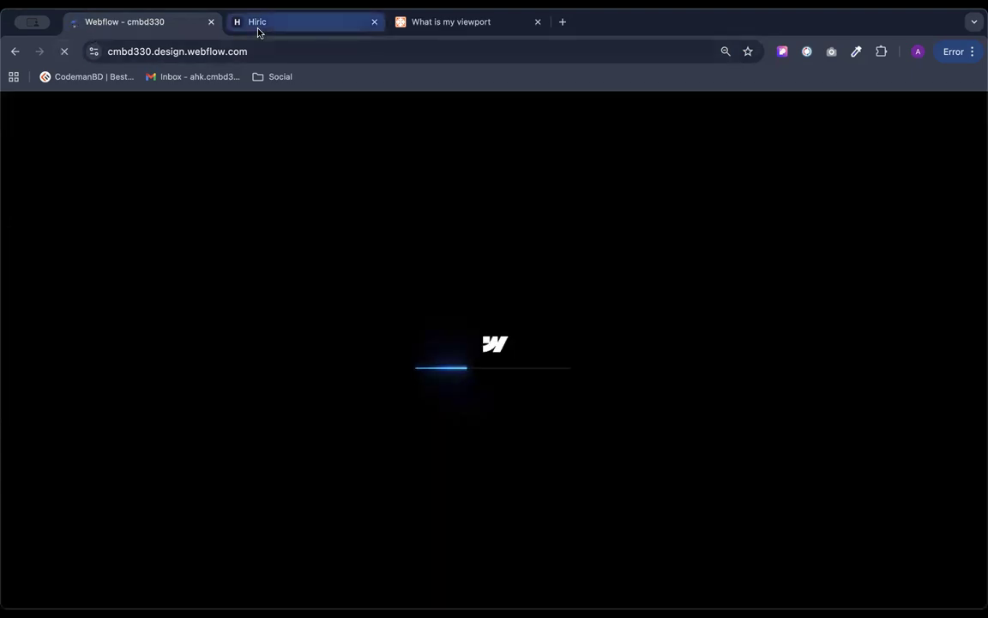
left_click(257, 25)
left_click(118, 22)
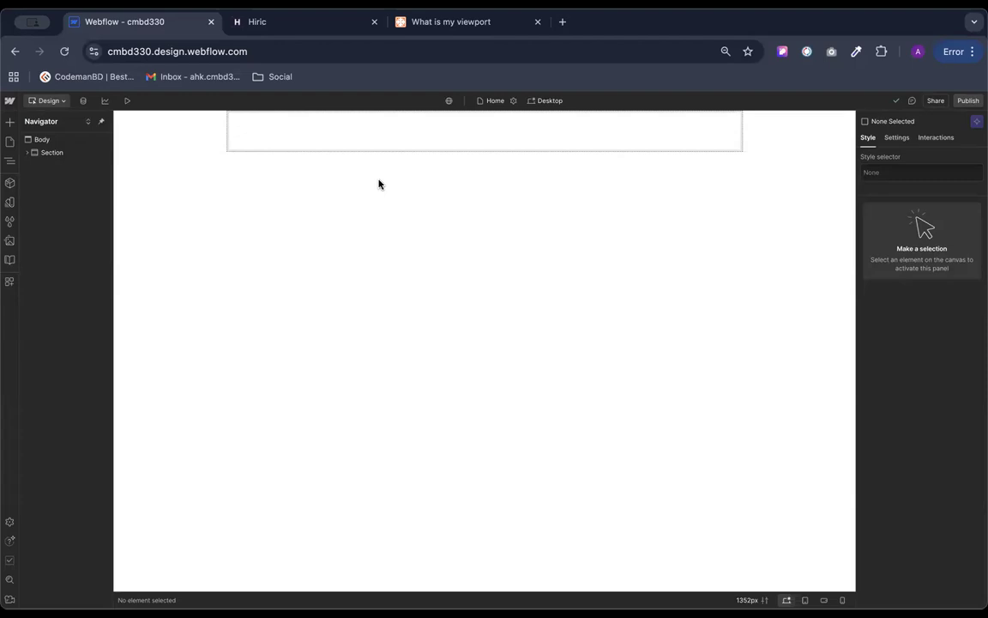
left_click(748, 600)
left_click(721, 485)
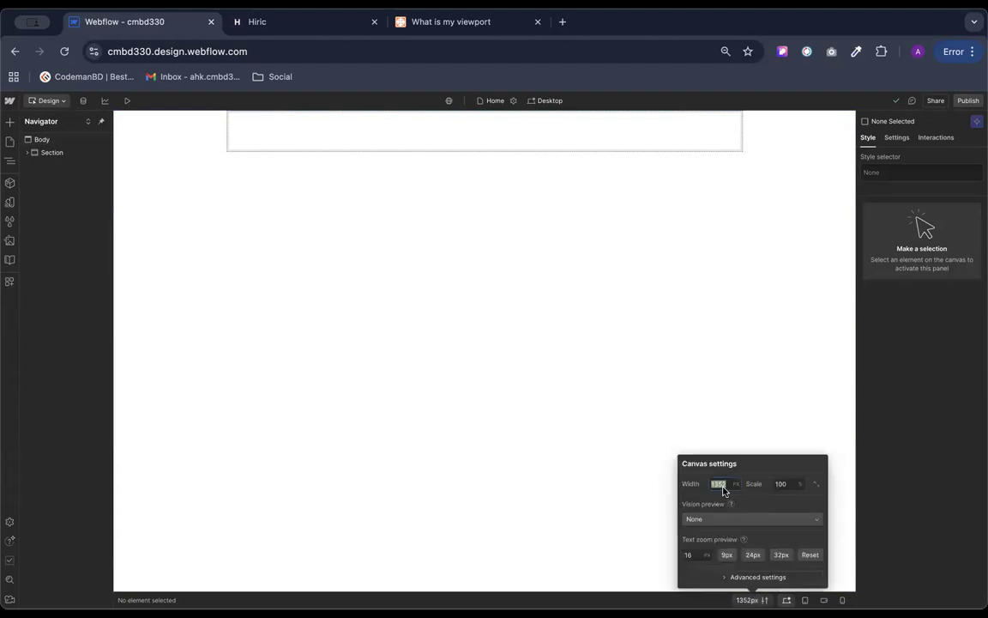
left_click(722, 486)
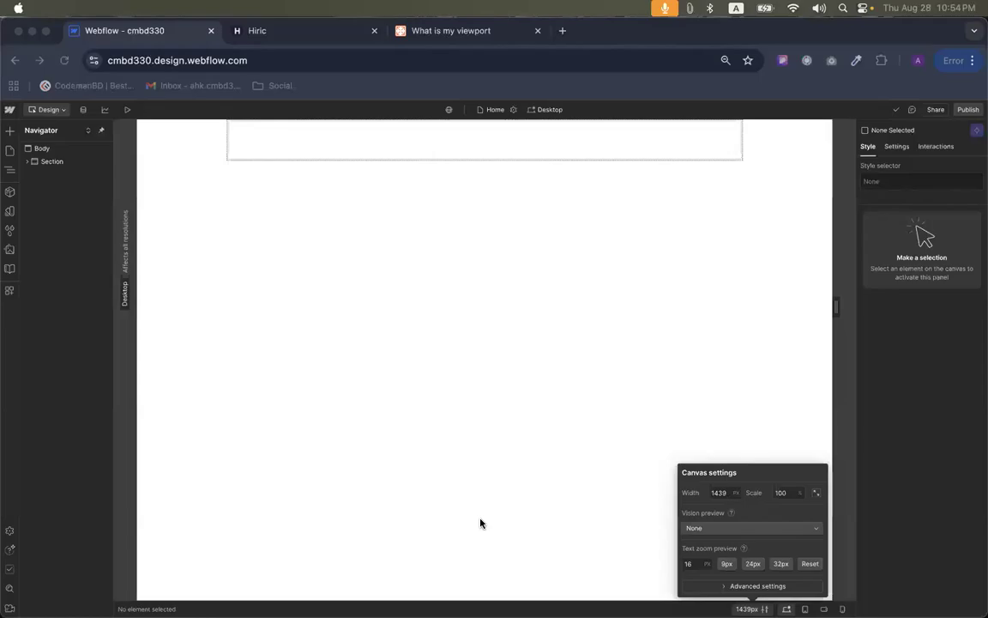
left_click(719, 494)
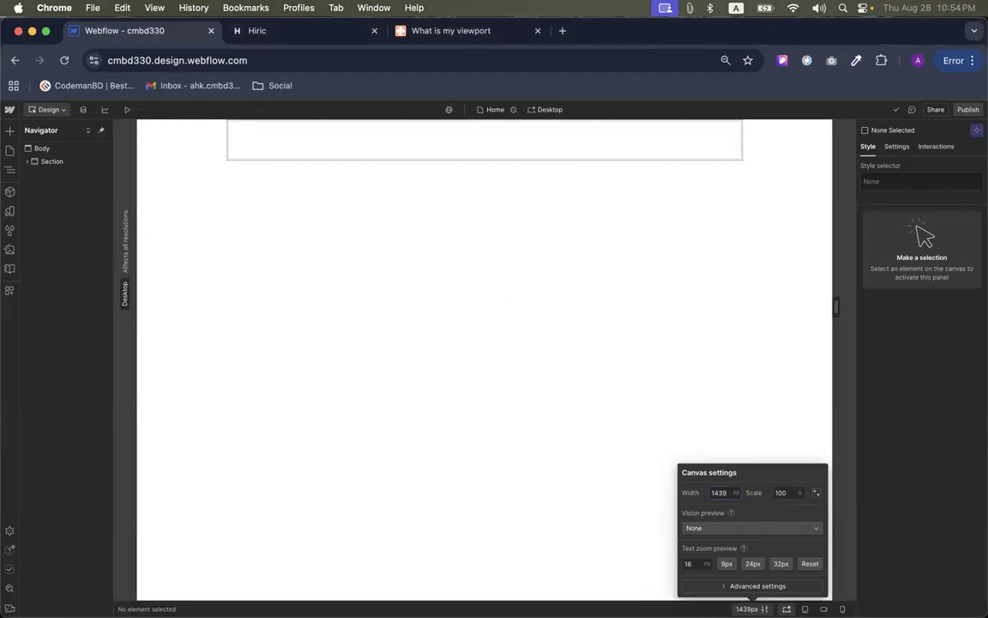
key("Escape")
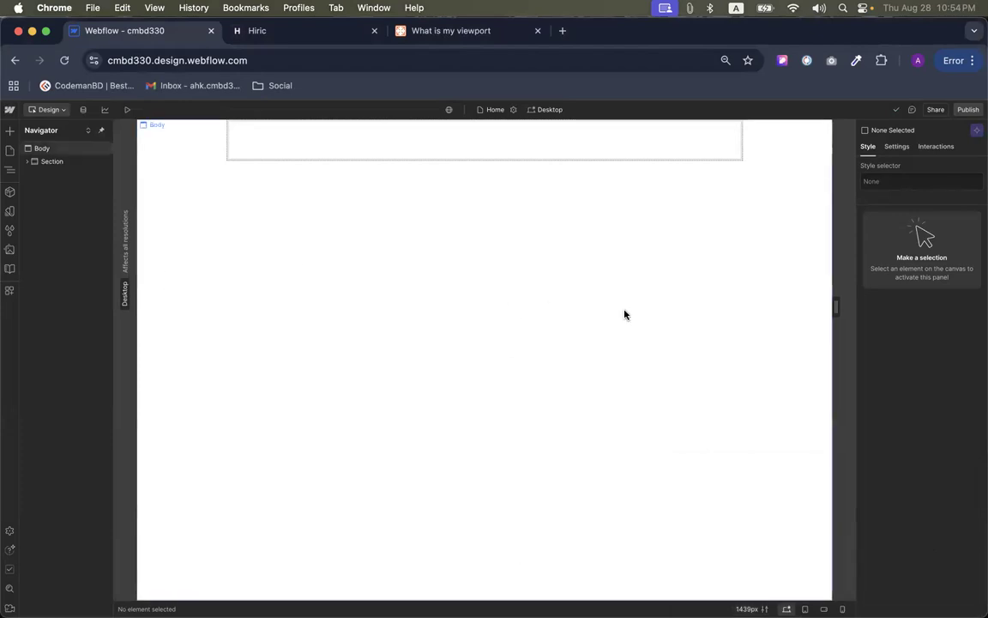
Set the maximum width of the Container inside the section to 1200 px
left_click(329, 142)
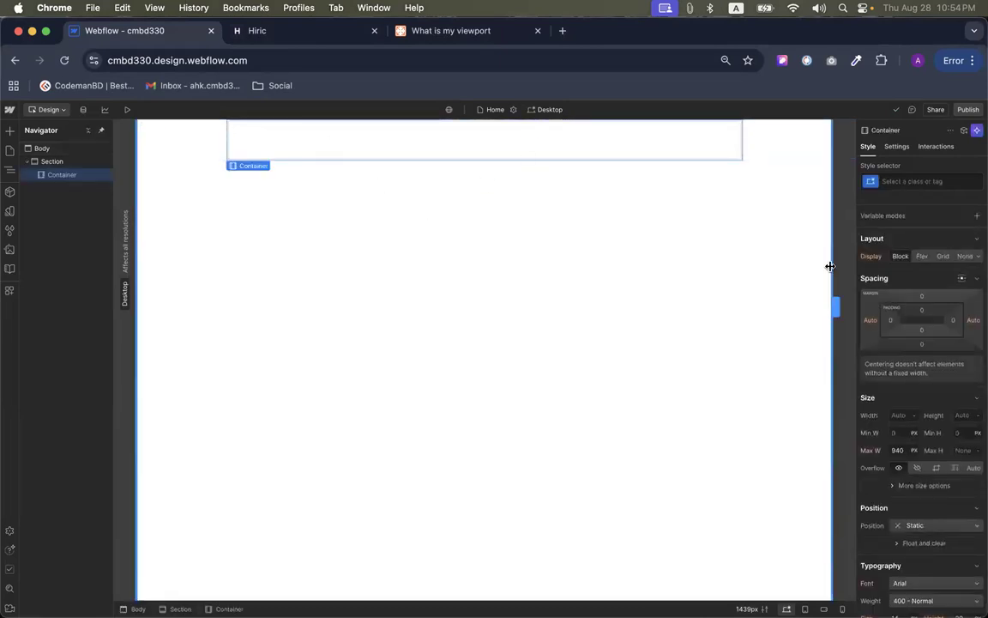
left_click(896, 451)
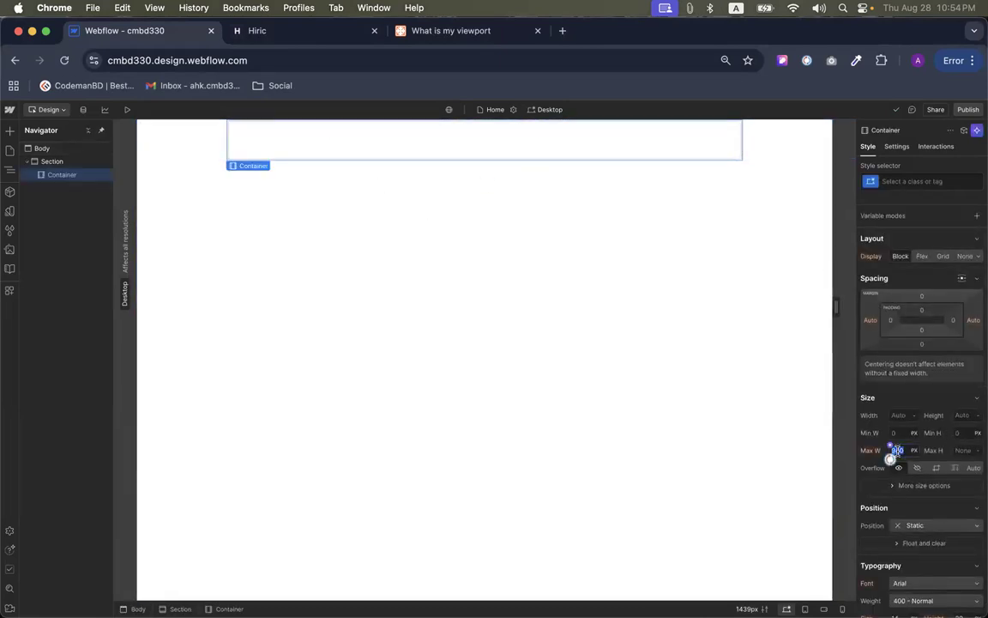
type("12")
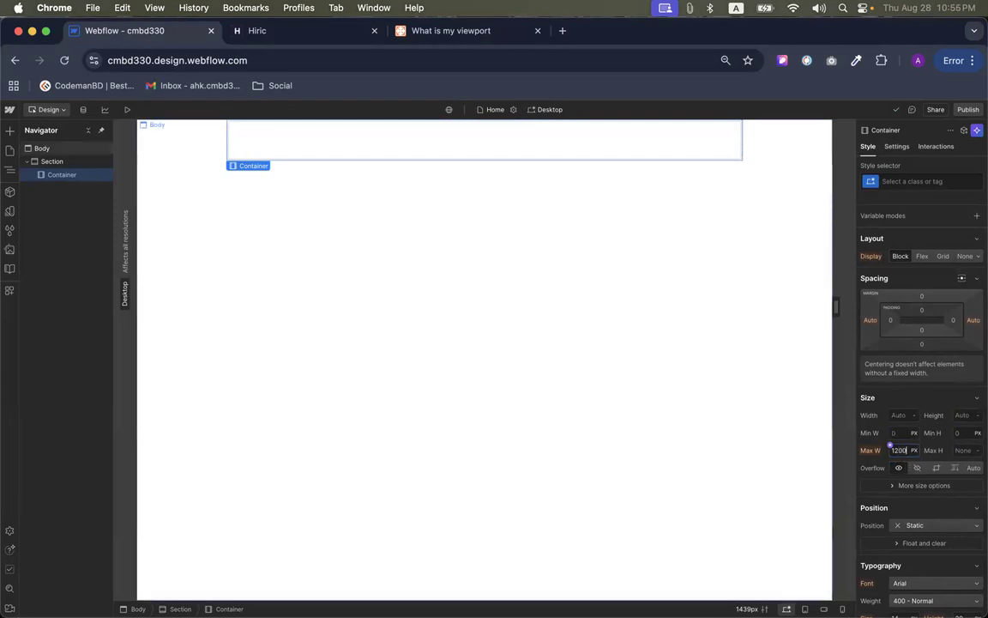
type("00")
key("Return")
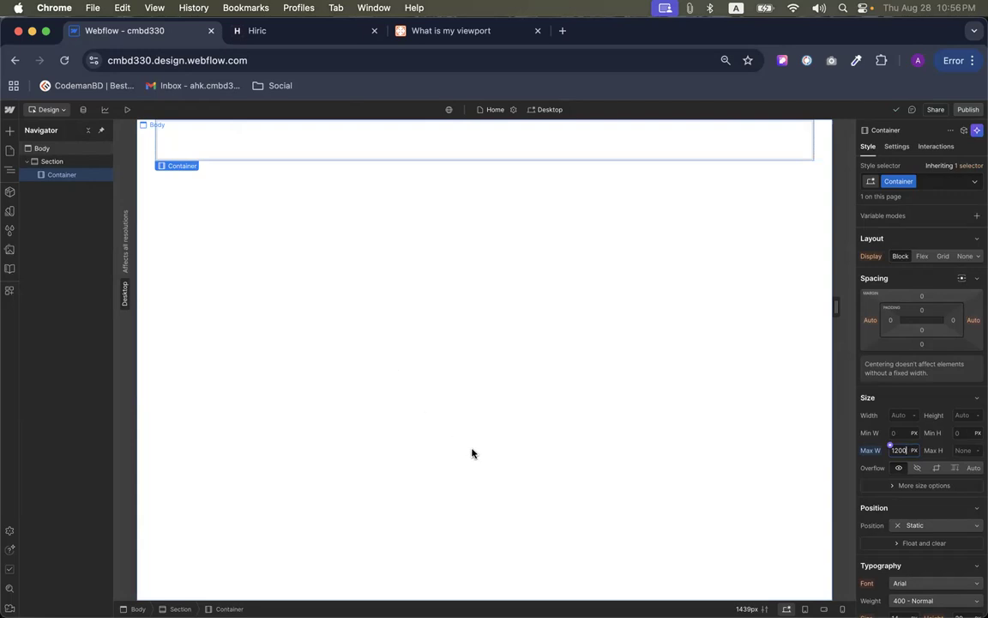
Set the Container's maximum width to 90 VW
left_click(892, 451)
type("90")
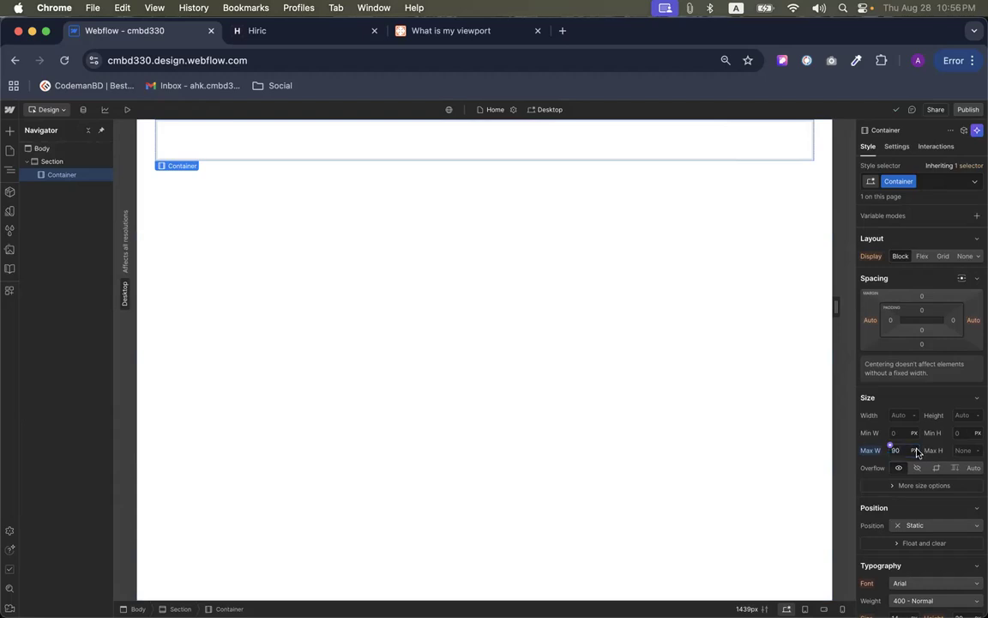
left_click(915, 450)
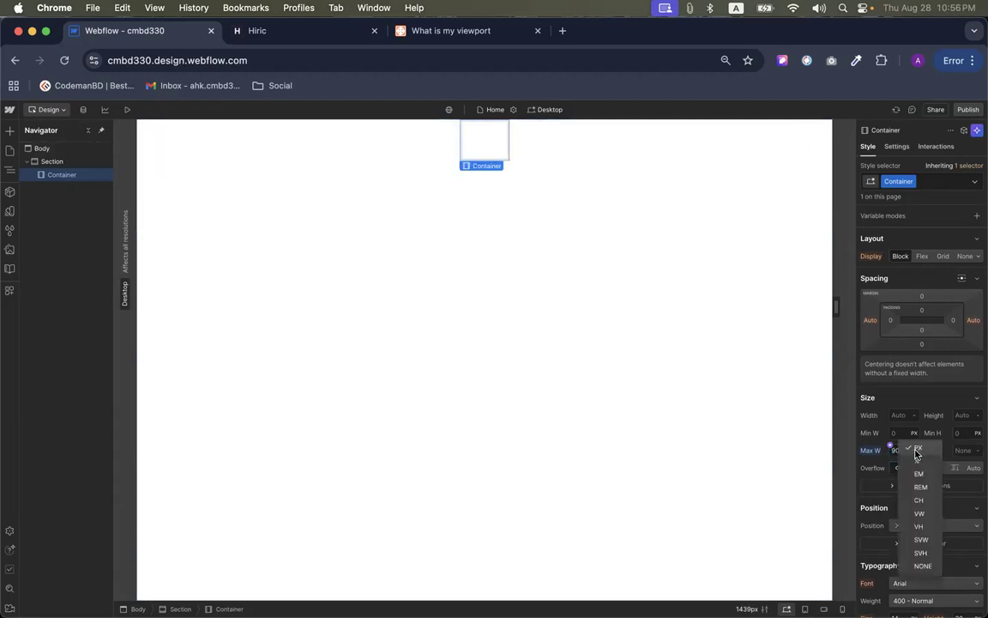
left_click(923, 512)
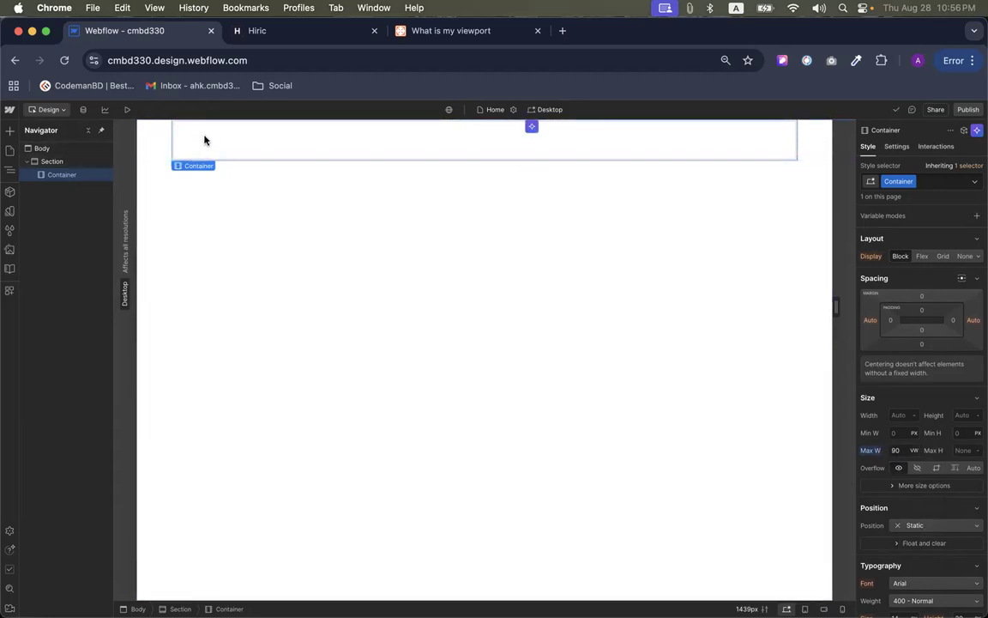
Examine the Hiric page's header, framing its logo-and-menu area and its Try it Free button with a screen-capture selection
left_click(256, 30)
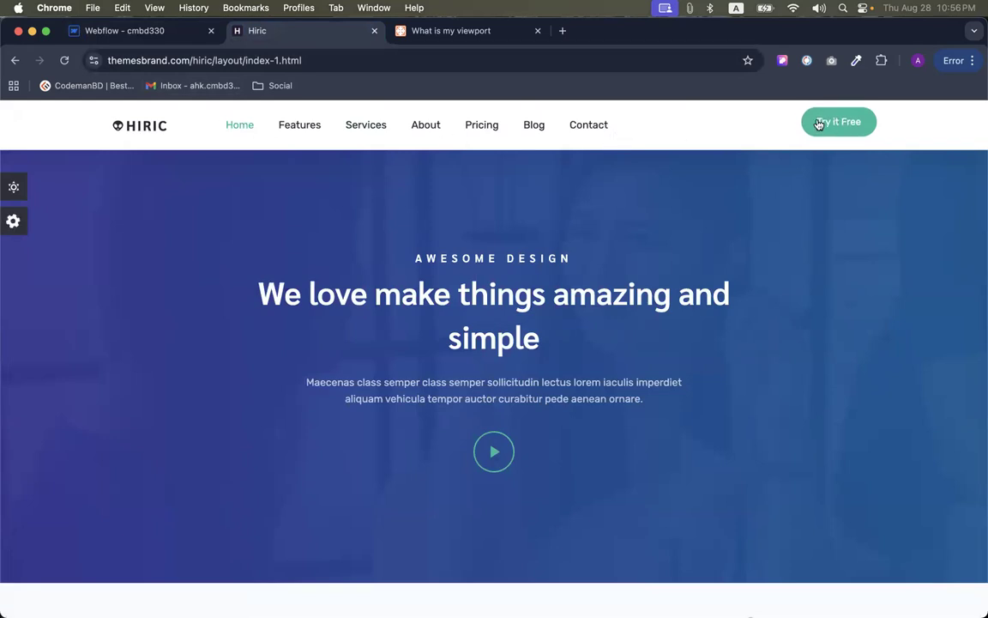
left_click(146, 30)
left_click(245, 34)
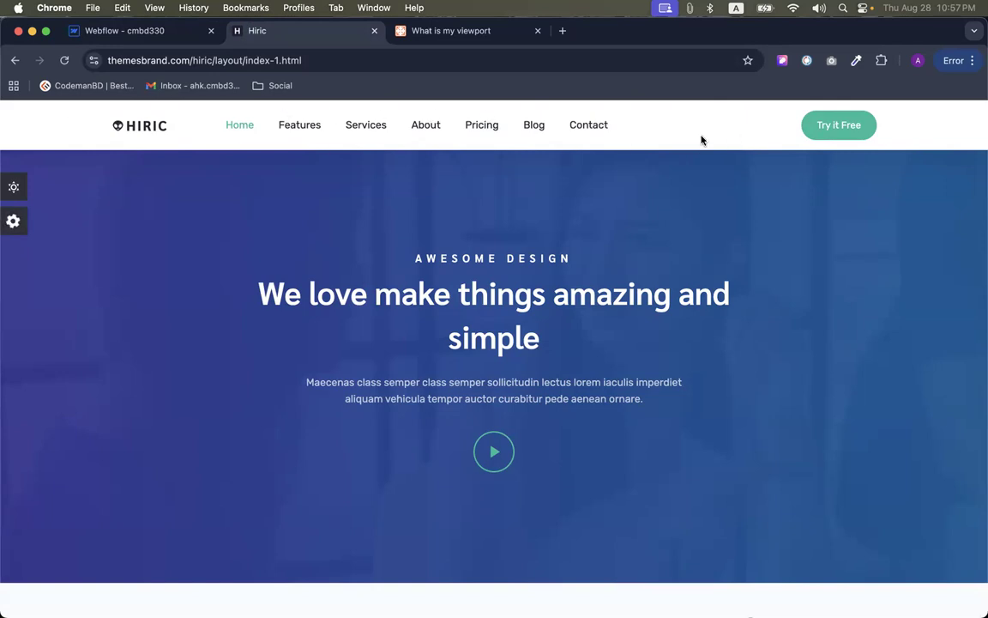
key("super+shift+5")
left_click_drag(4, 15, 74, 100)
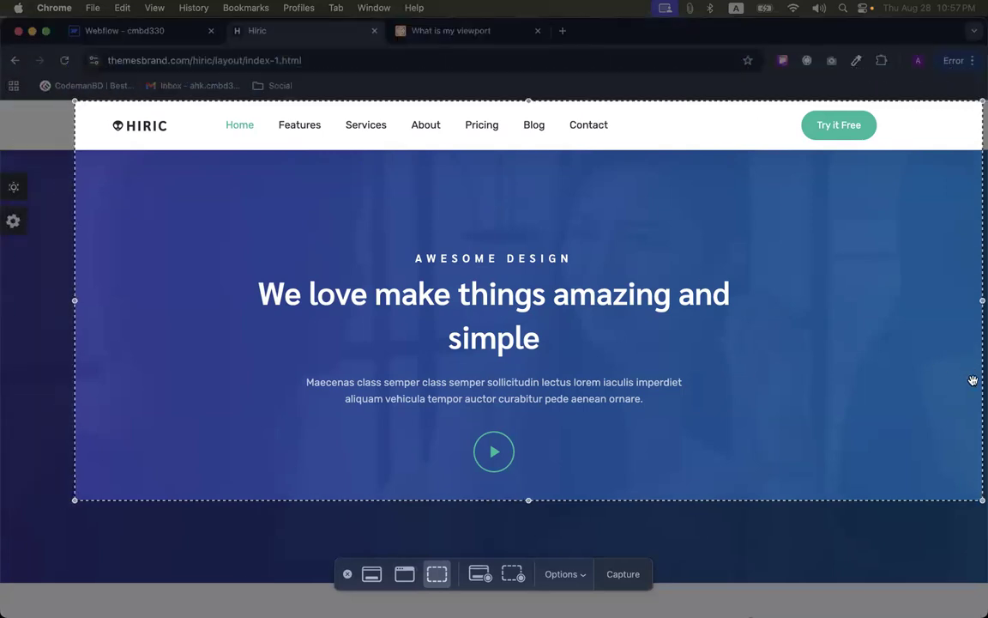
left_click_drag(982, 499, 790, 148)
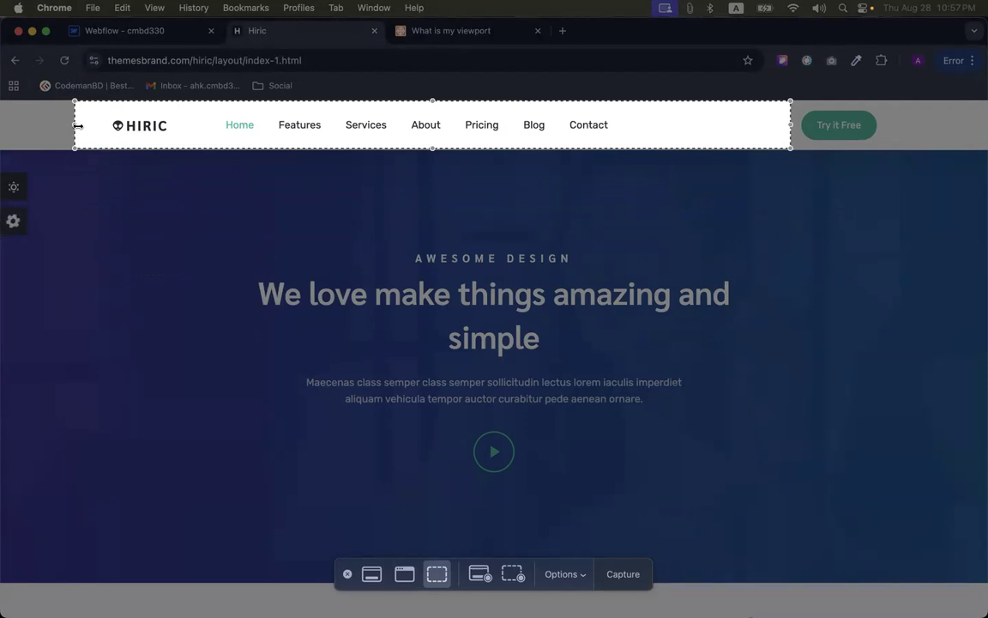
left_click_drag(75, 125, 886, 125)
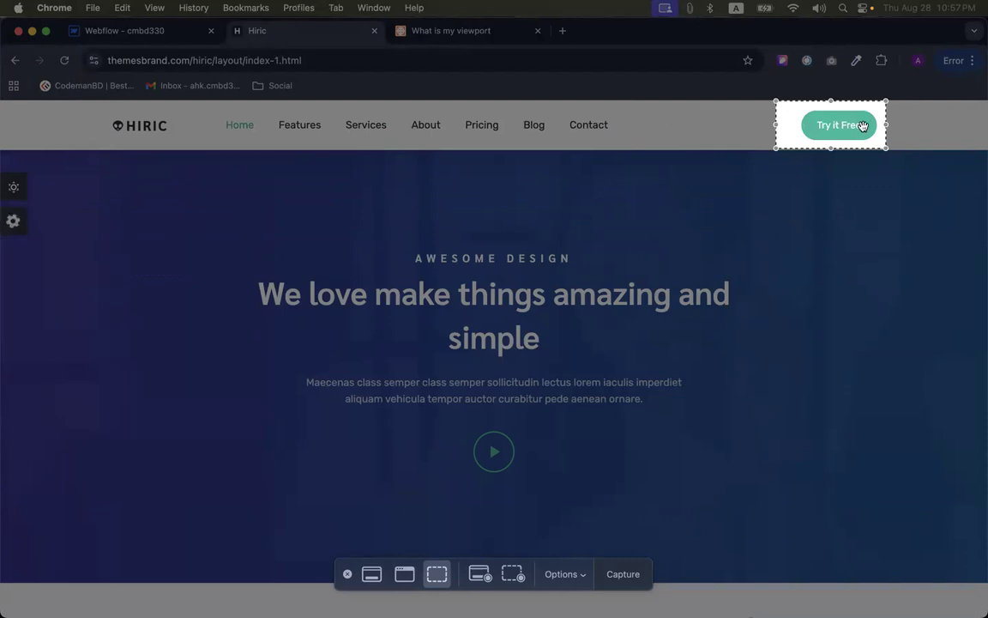
key("Return")
Switch to Webflow, add a Navbar element inside the section's Container and select the Navbar's Brand block
left_click(189, 34)
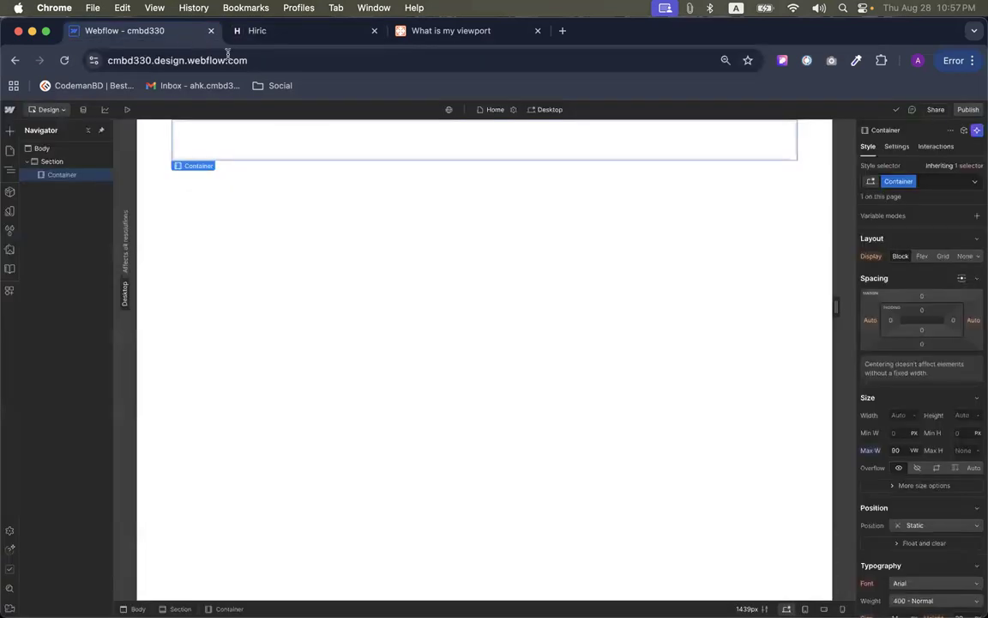
key("a")
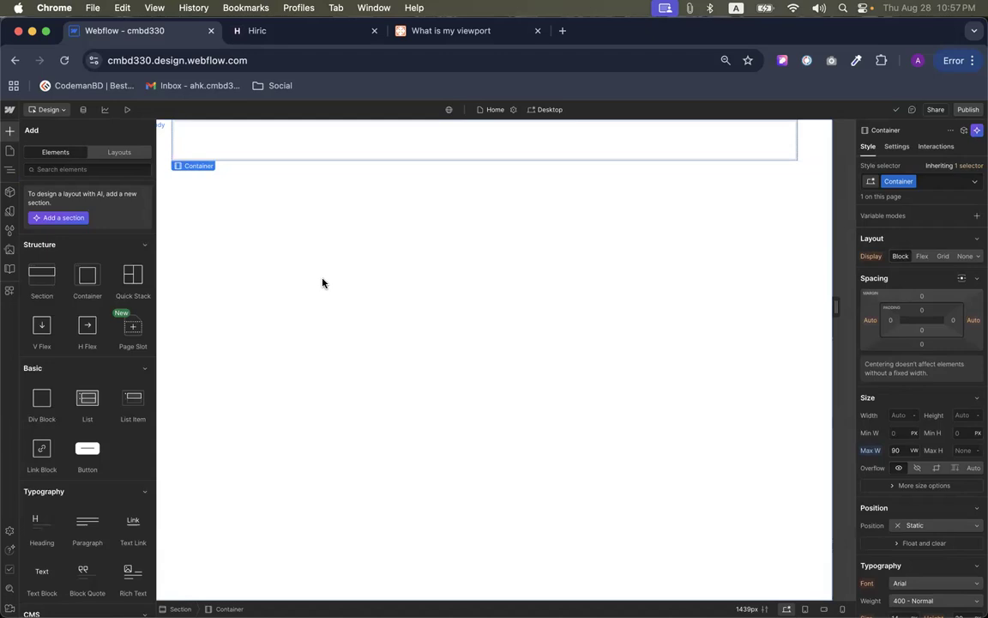
left_click(262, 34)
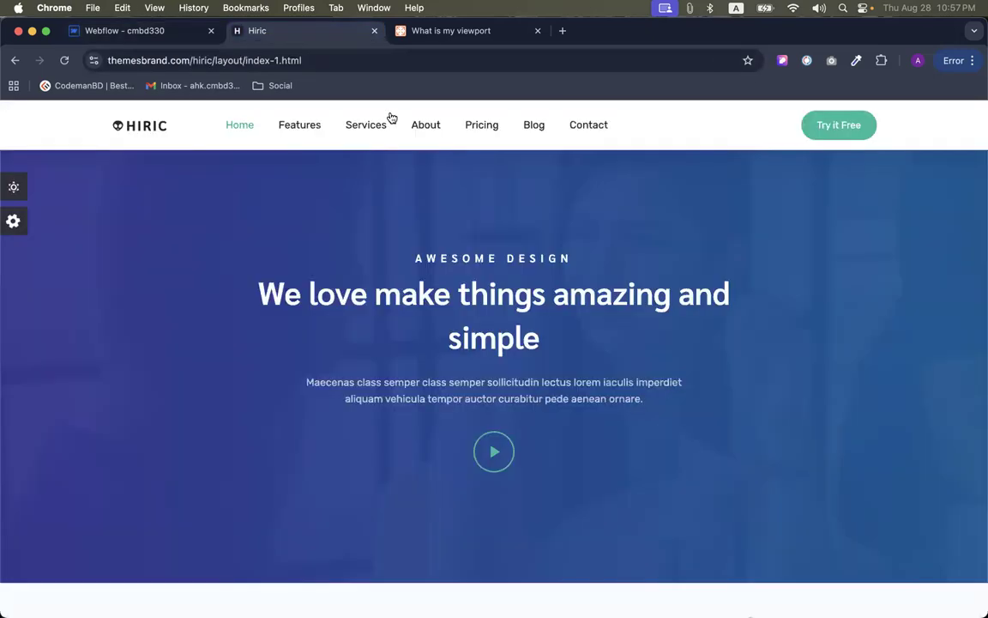
left_click(104, 30)
scroll(79, 283, "down", 10)
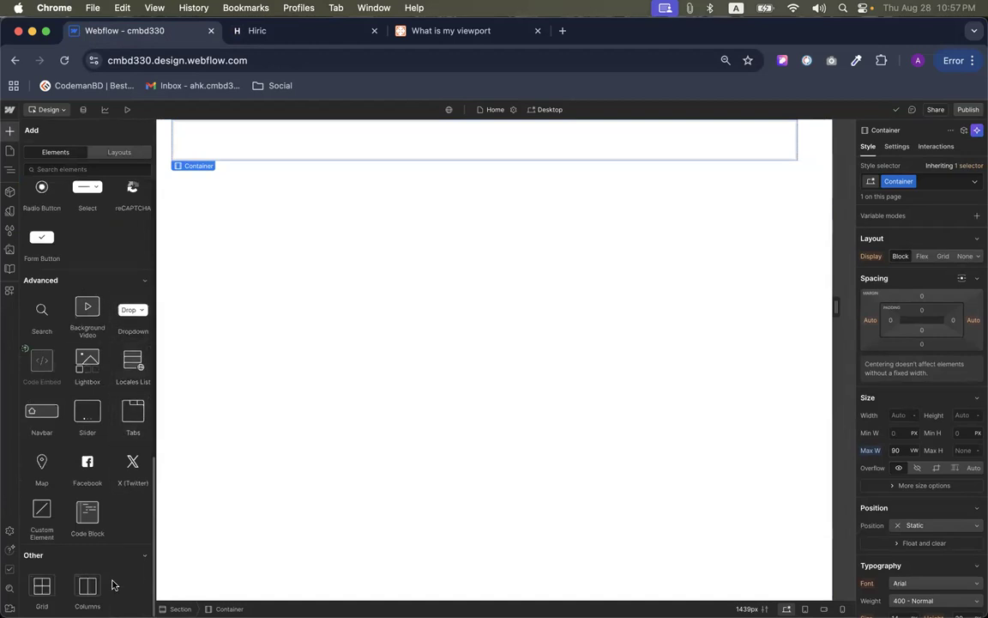
scroll(128, 523, "up", 1)
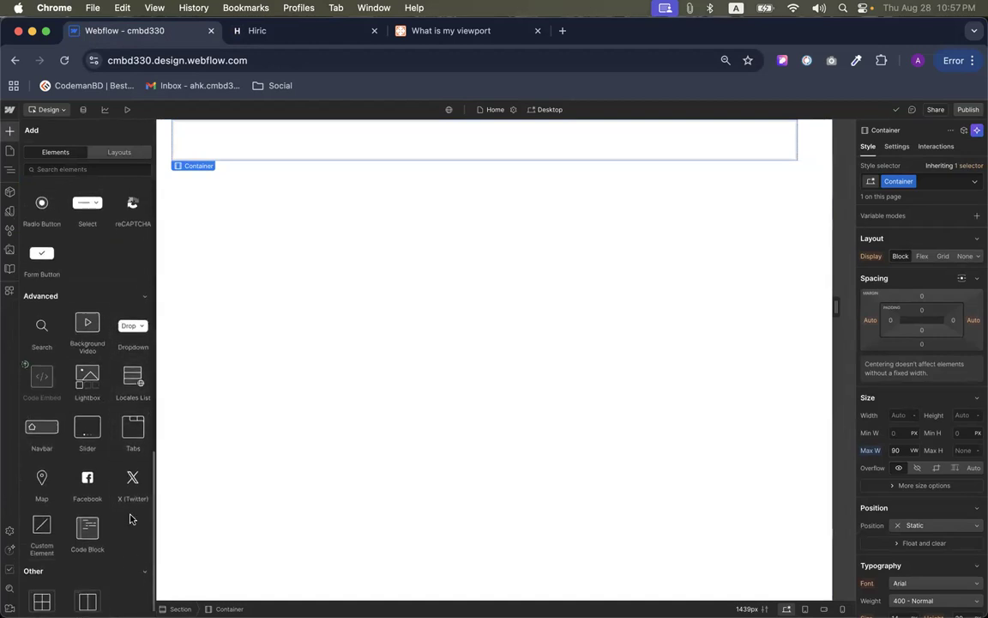
scroll(131, 518, "up", 3)
scroll(131, 518, "up", 4)
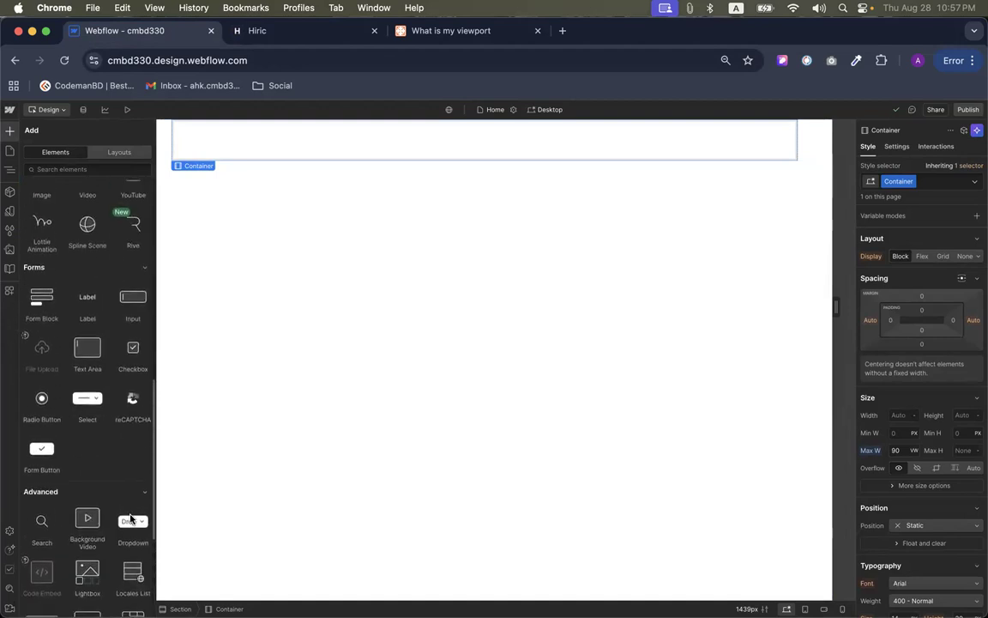
scroll(128, 514, "down", 6)
left_click_drag(42, 468, 332, 146)
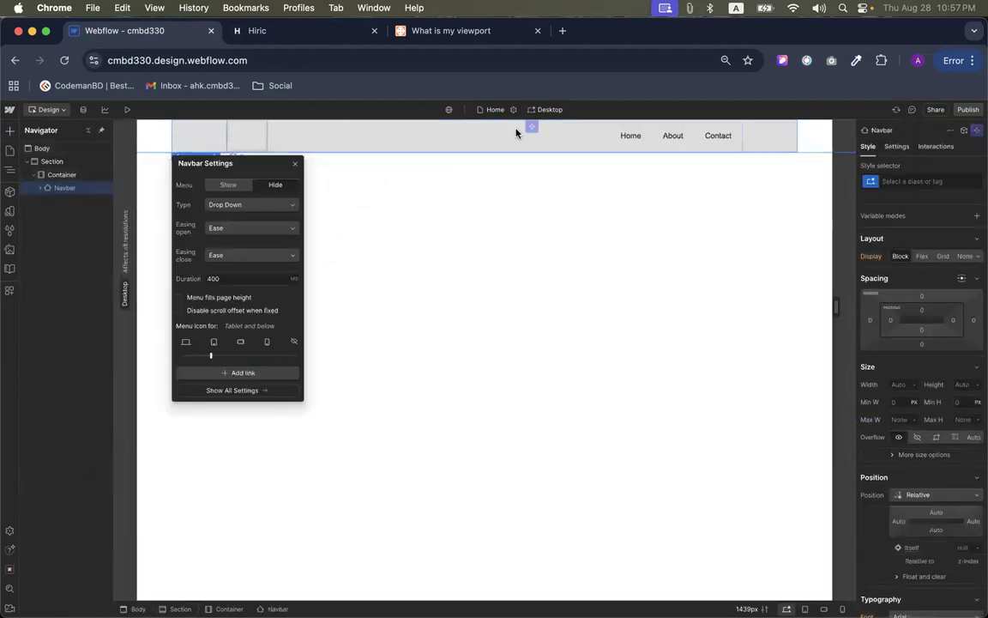
left_click(247, 134)
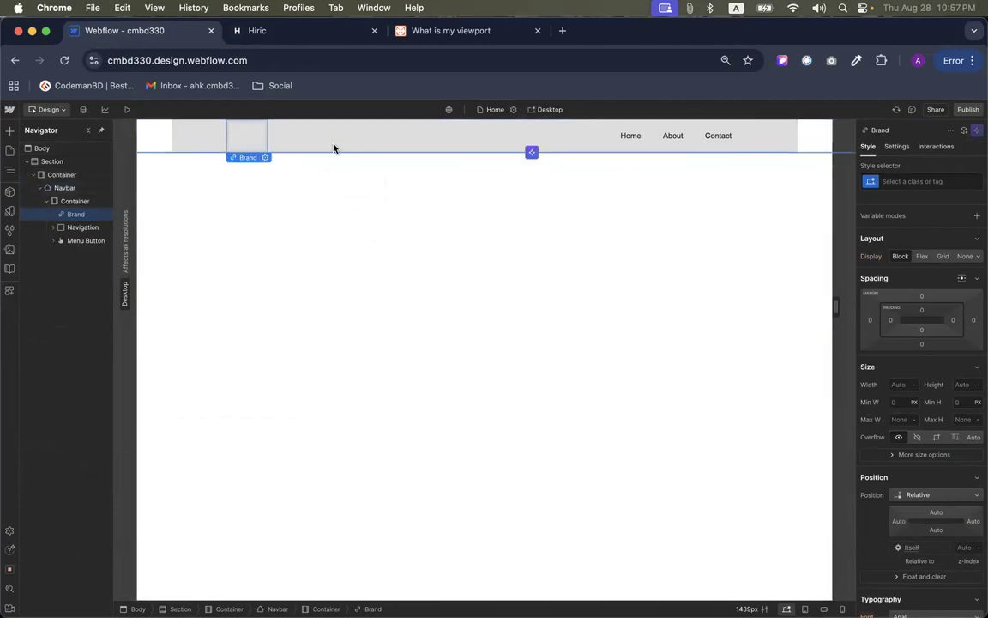
Frame the logo-and-menu area of the Hiric header for comparison, and undo the Navbar insertion in Webflow
left_click(300, 33)
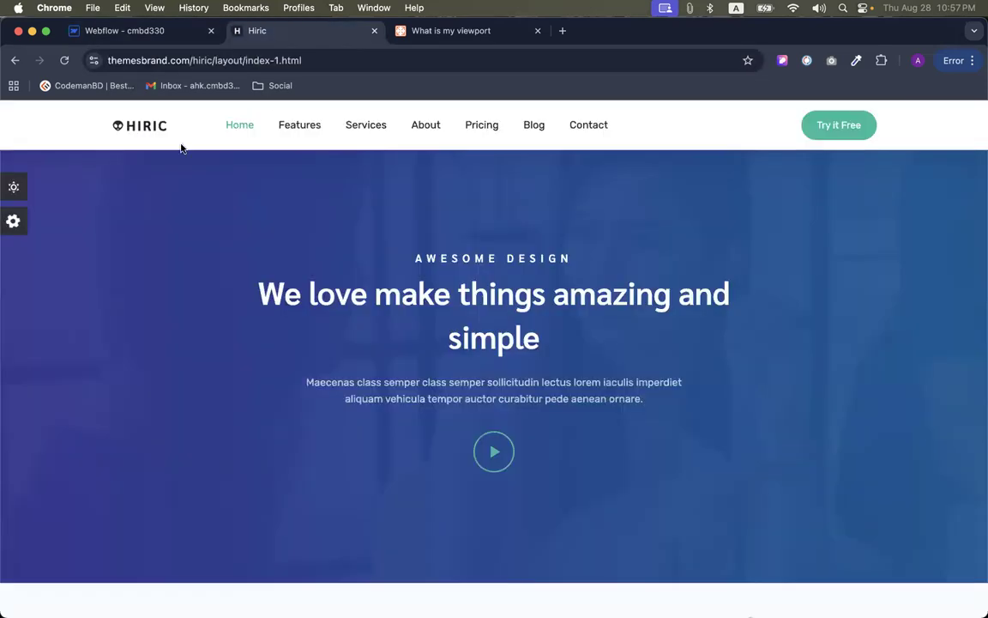
key("super+shift+5")
left_click_drag(828, 124, 703, 124)
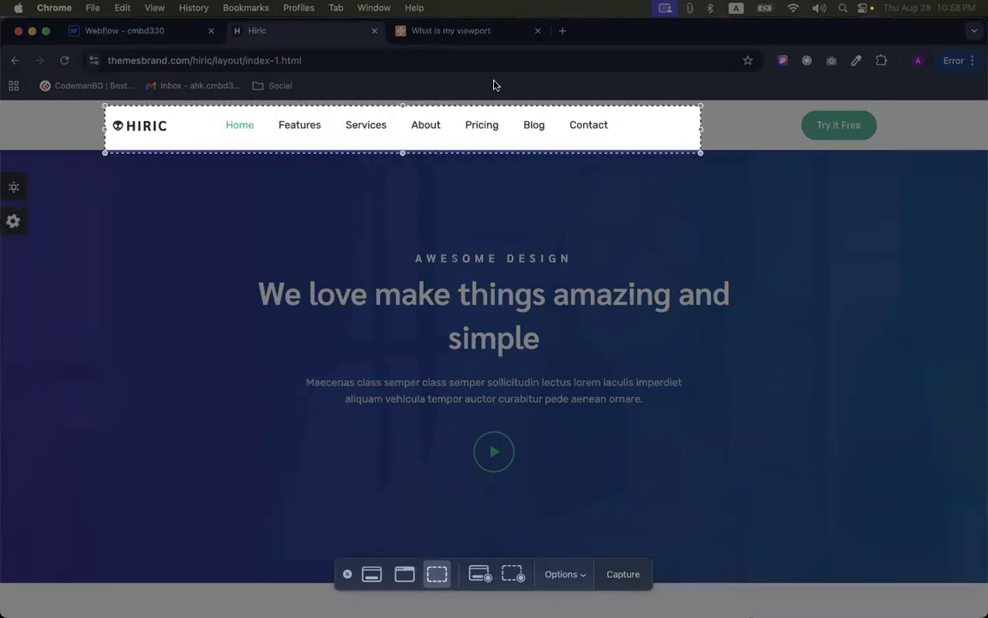
key("Escape")
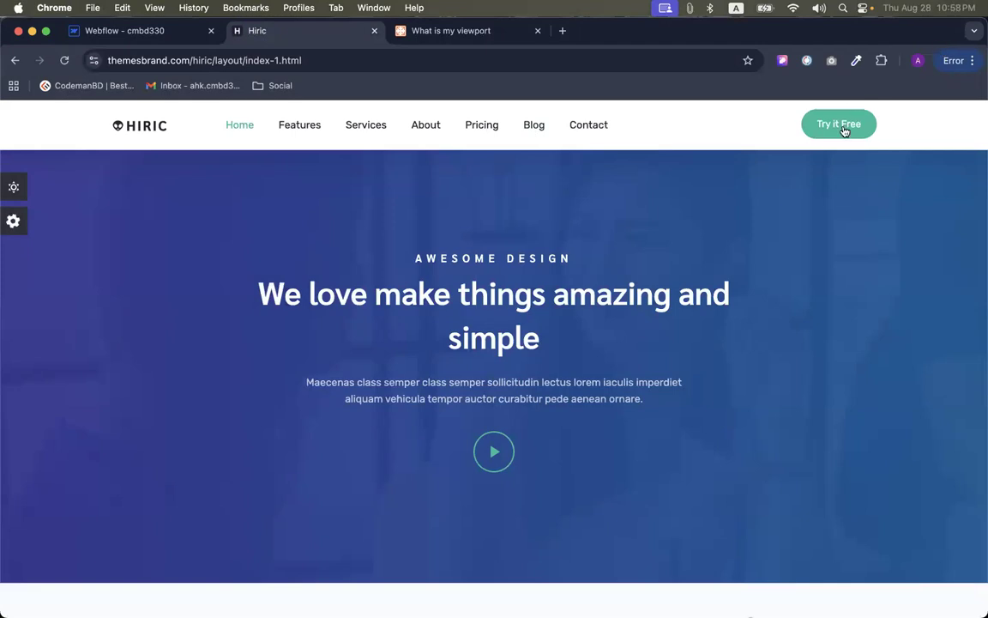
left_click(103, 31)
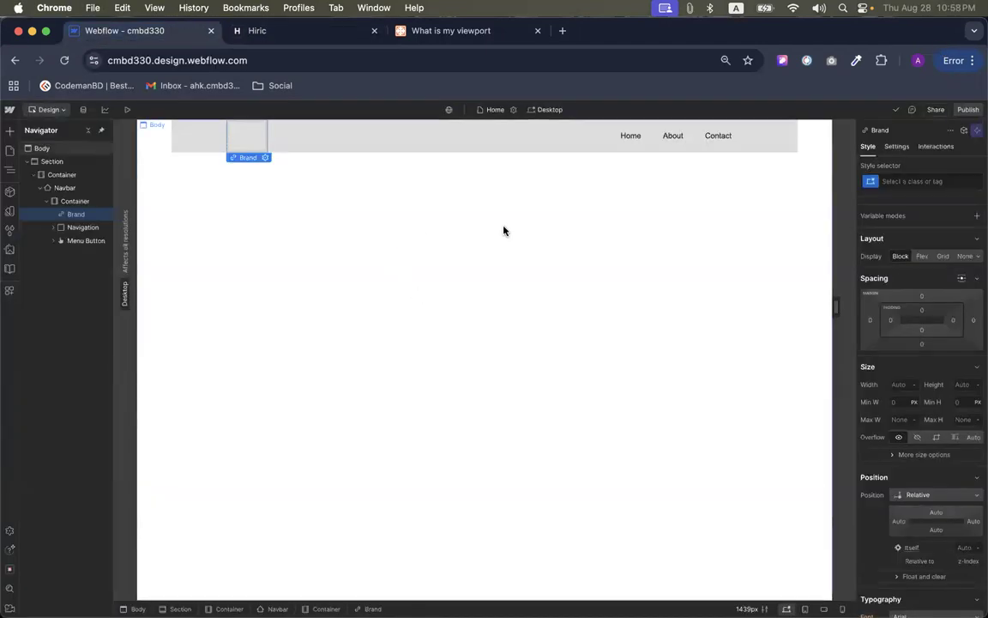
key("super+z")
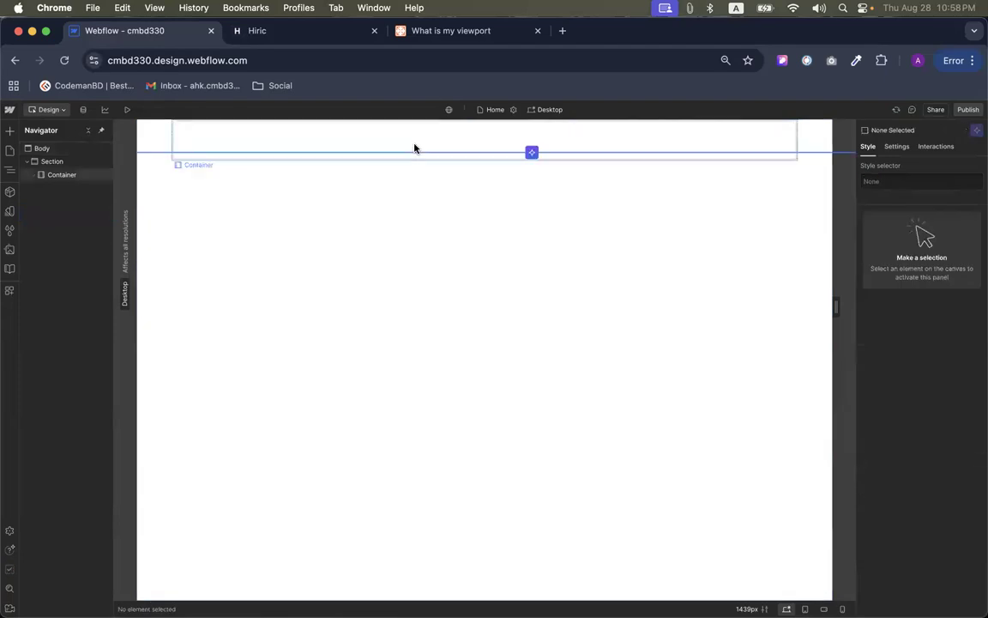
Add a Quick Stack inside the Container and compare its two columns with the Hiric header's menu and button areas
left_click(9, 130)
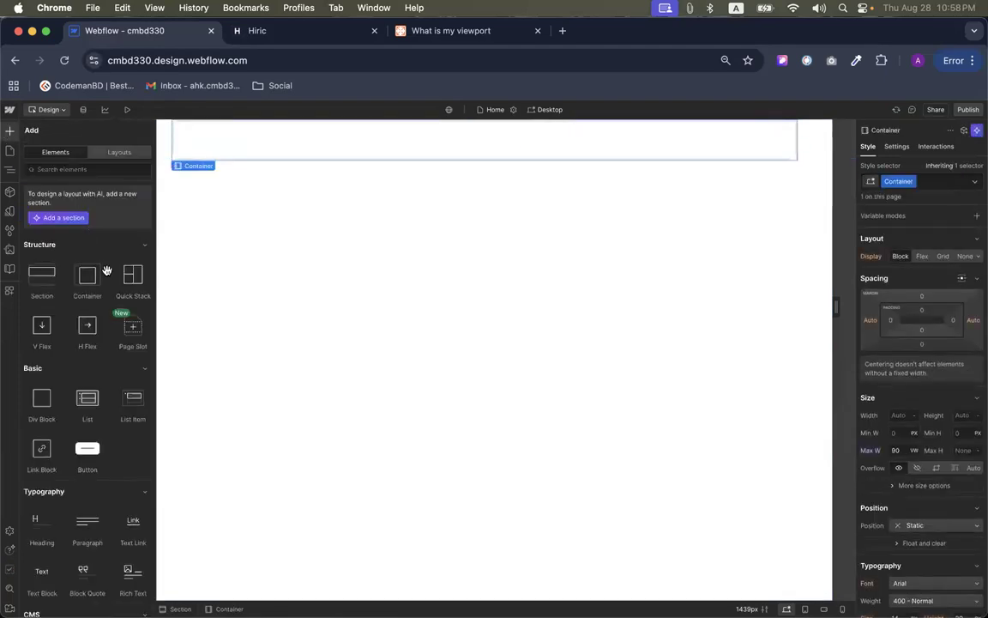
left_click_drag(124, 277, 240, 141)
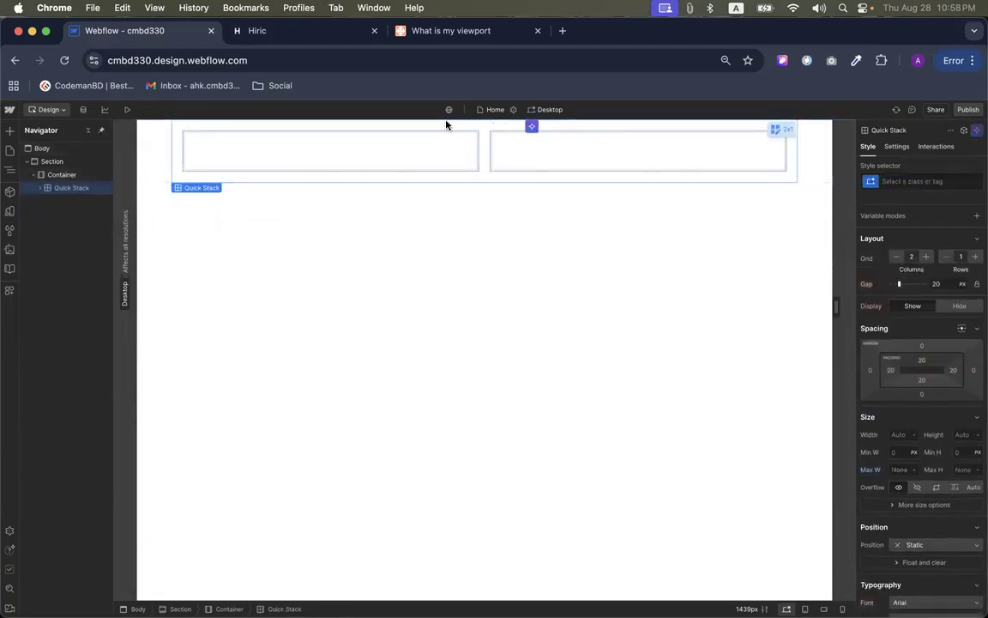
left_click(331, 32)
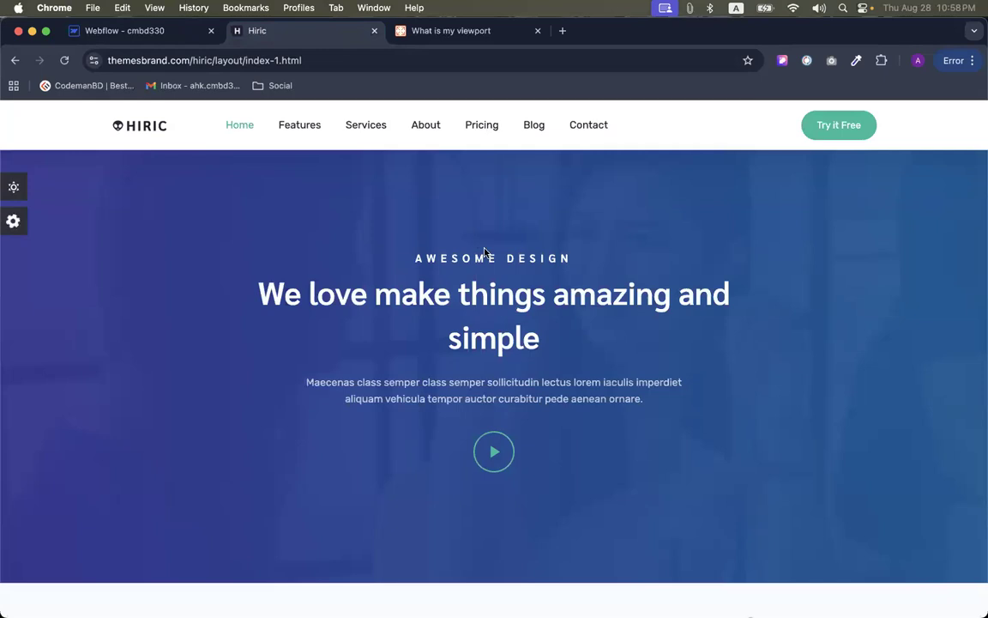
key("super+shift+5")
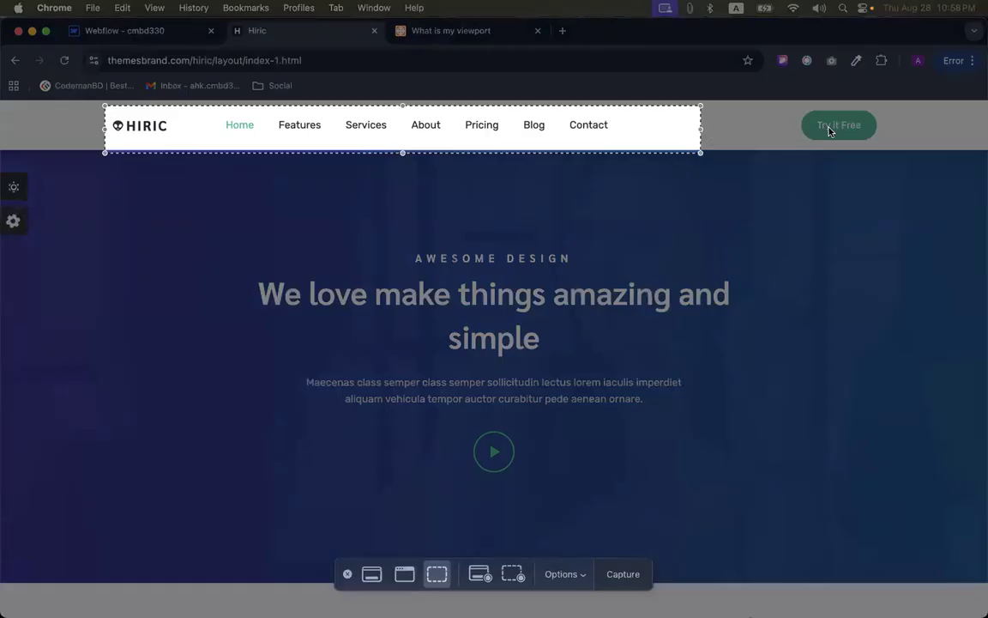
key("Escape")
left_click(87, 32)
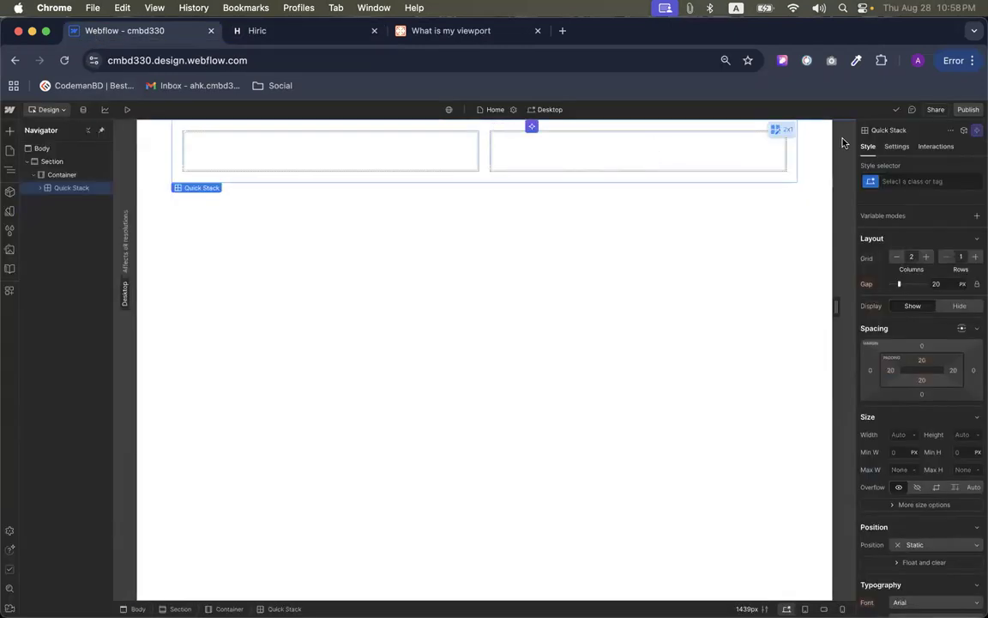
Edit the Quick Stack's grid so that the first column is 4 FR and the second column 1 FR
left_click(780, 129)
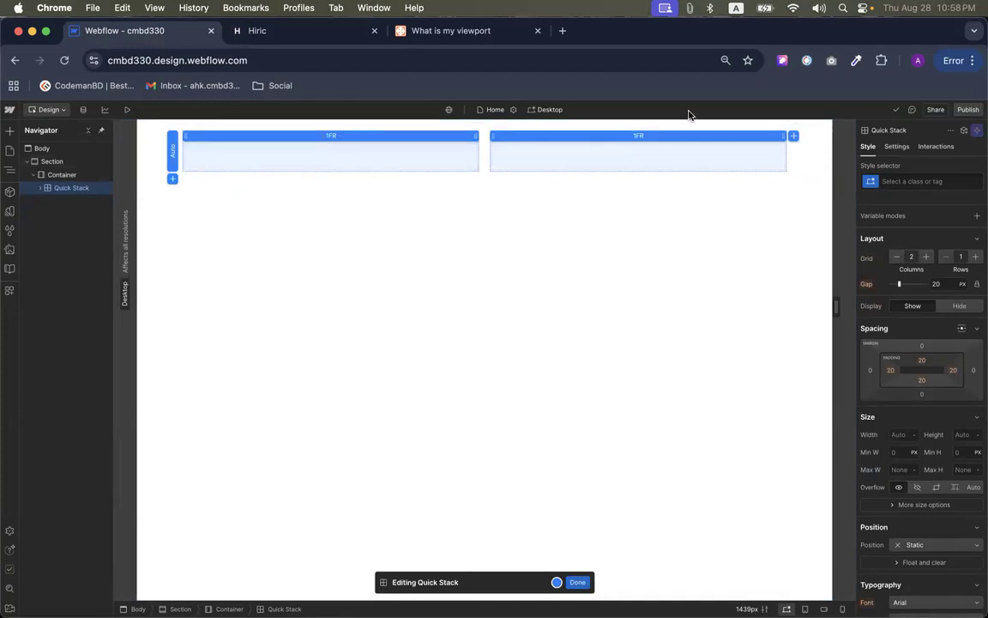
left_click_drag(490, 136, 662, 130)
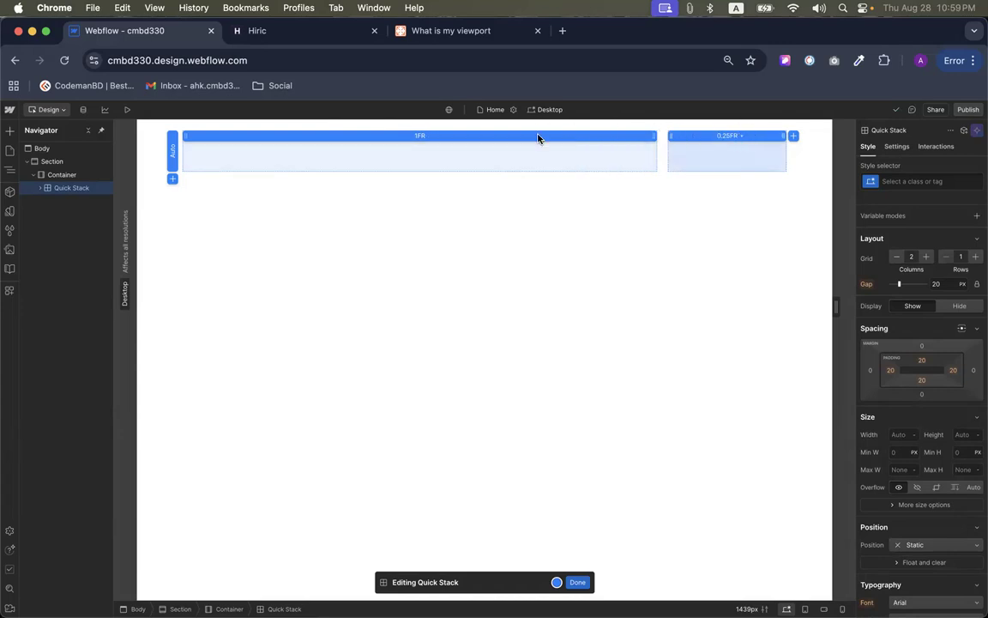
left_click(419, 137)
left_click(523, 165)
type("4")
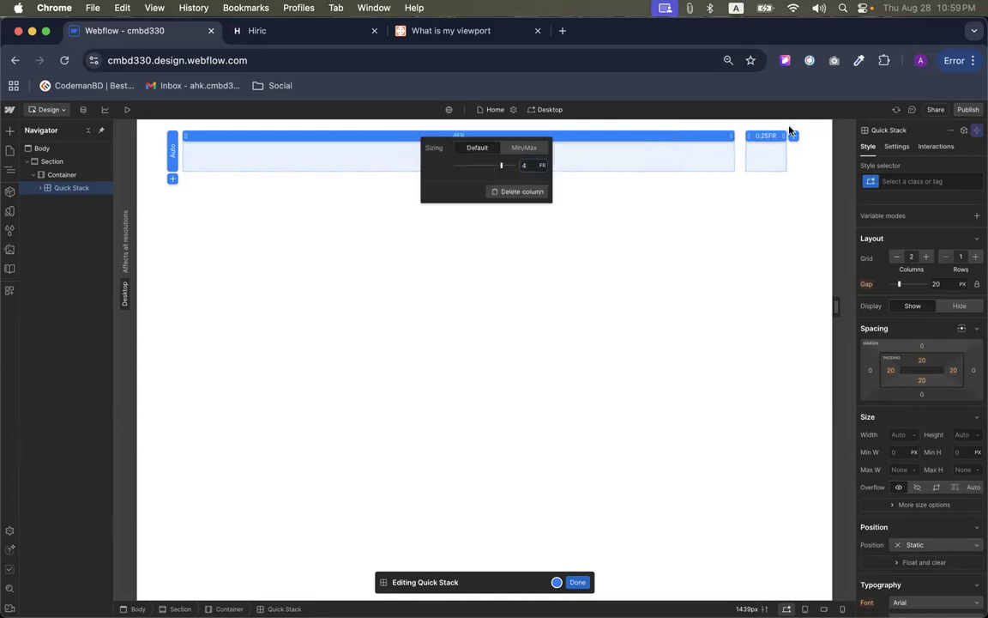
left_click(766, 138)
left_click(766, 140)
type("1")
key("Return")
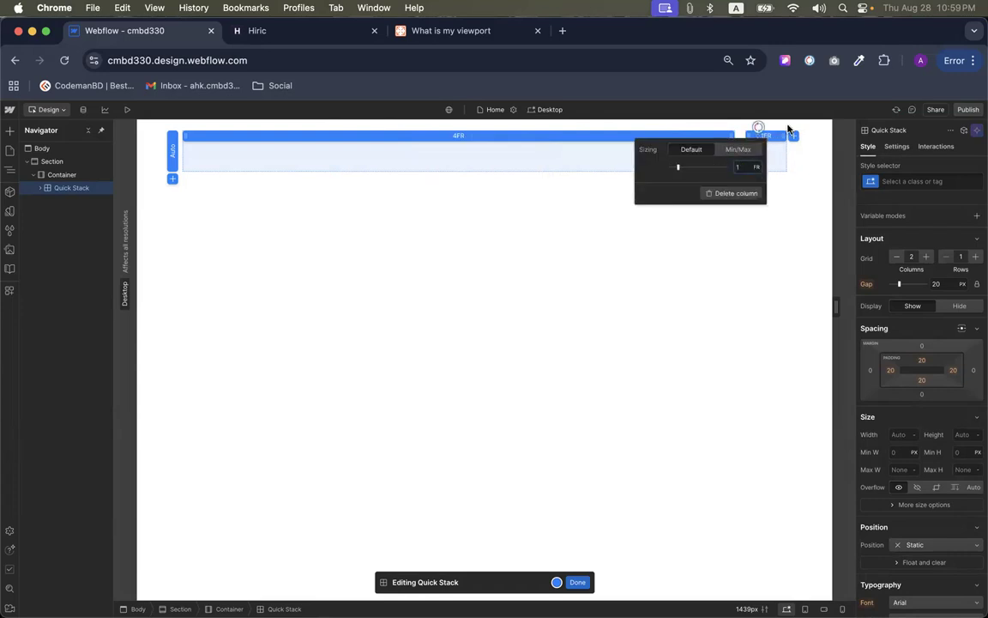
Try widening the Quick Stack's second column to 1.5 FR, and set it back to 1 FR
left_click(774, 159)
left_click_drag(747, 135, 718, 136)
left_click(696, 137)
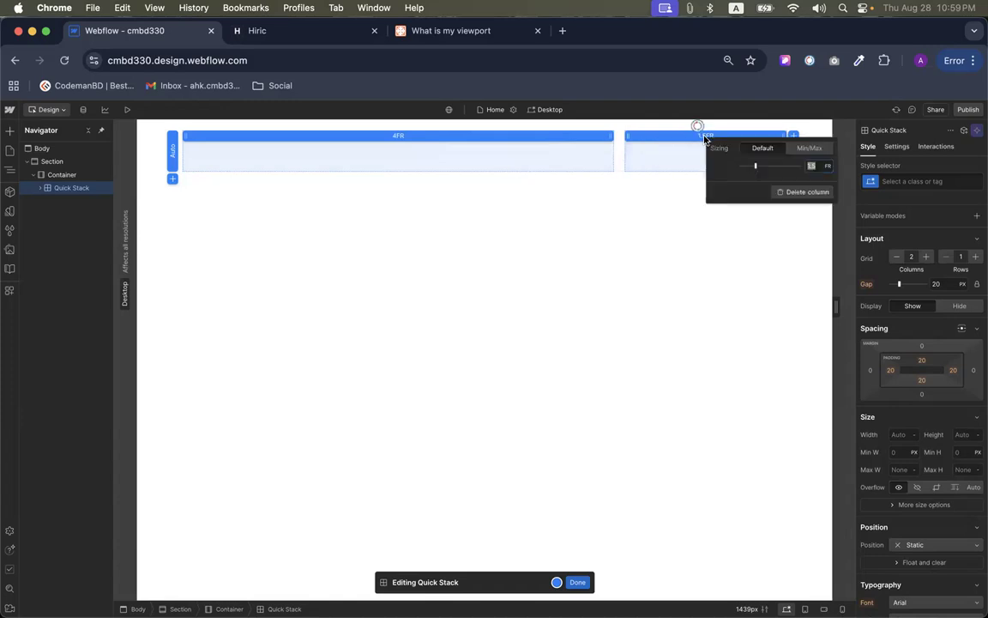
type("1")
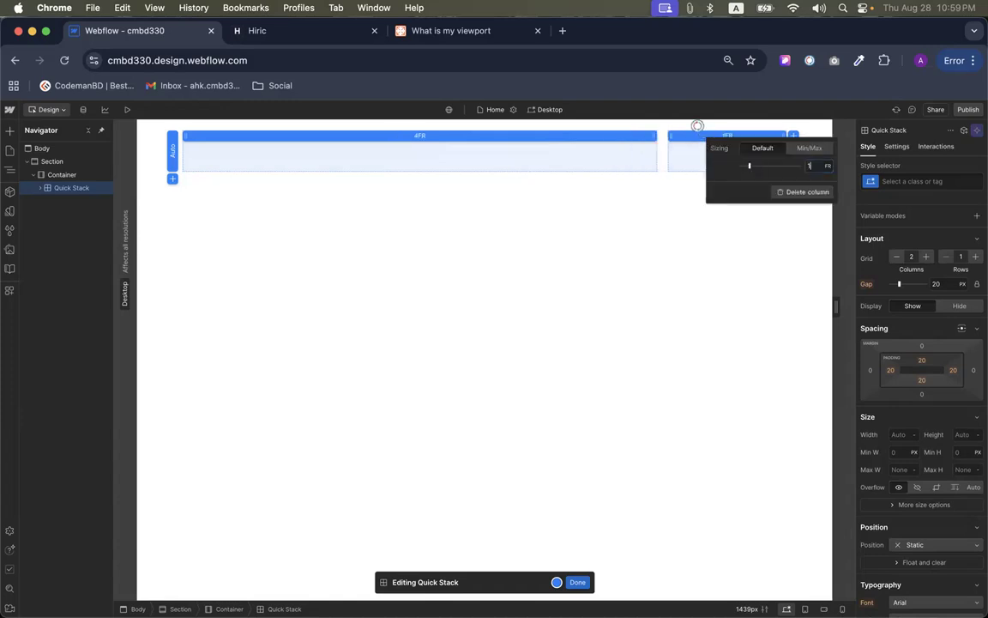
left_click(690, 165)
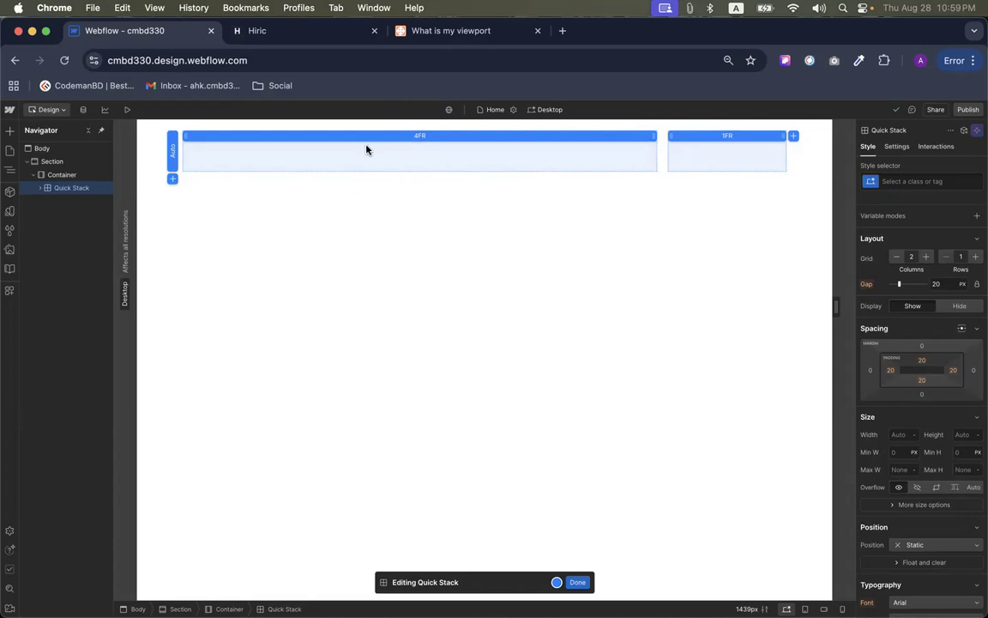
Set the Quick Stack's second column to 2 FR and its first column to 8 FR
left_click(733, 138)
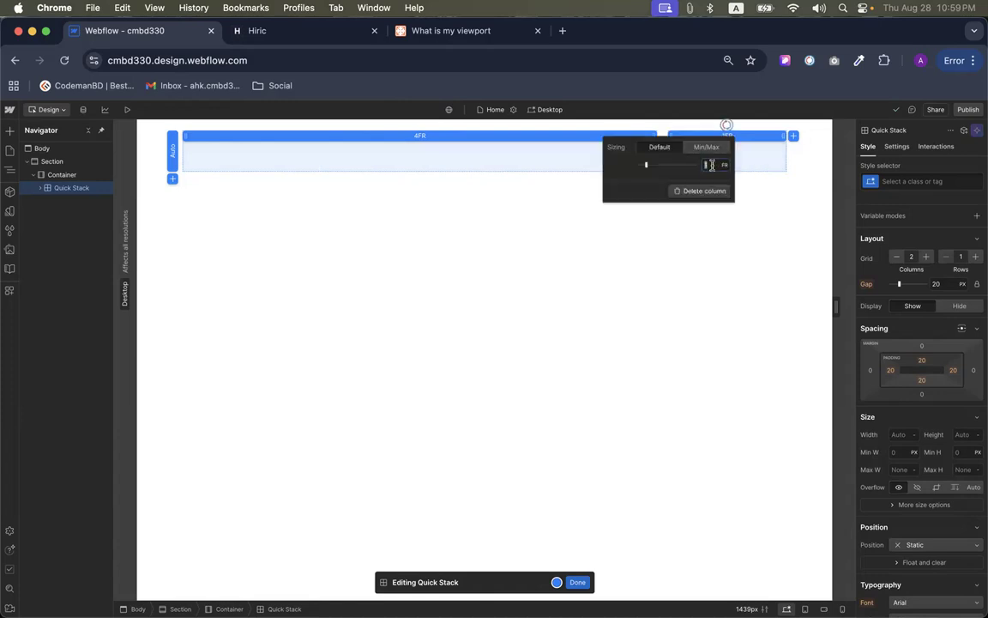
type("2")
key("Return")
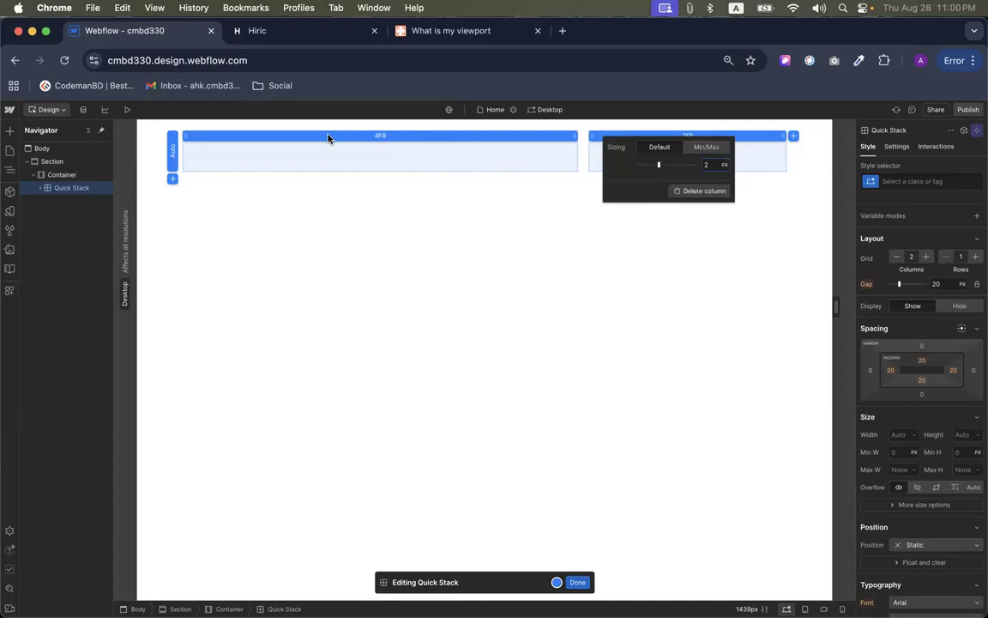
left_click(386, 137)
left_click(393, 136)
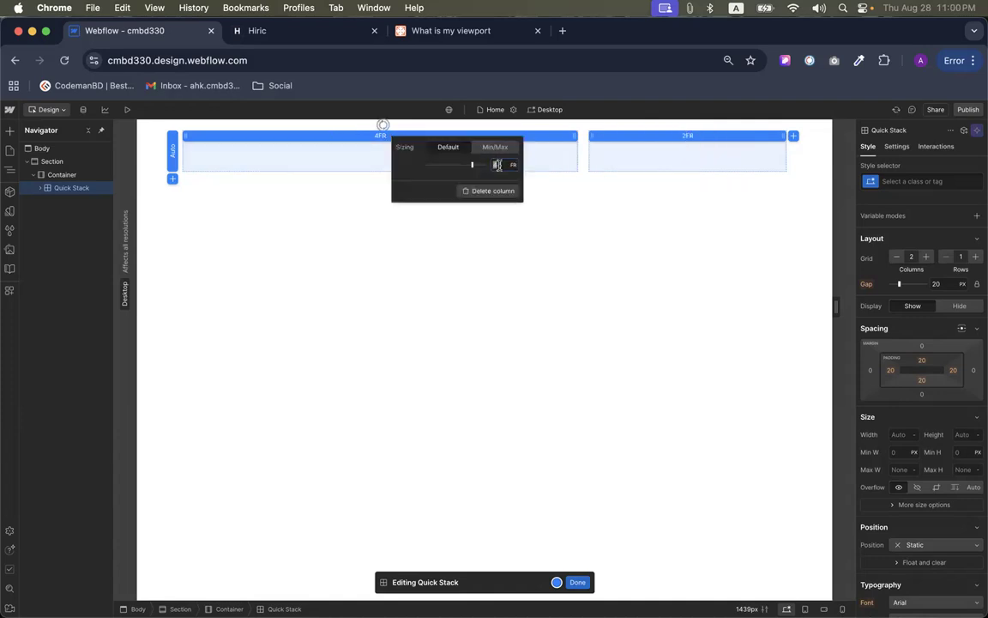
type("8")
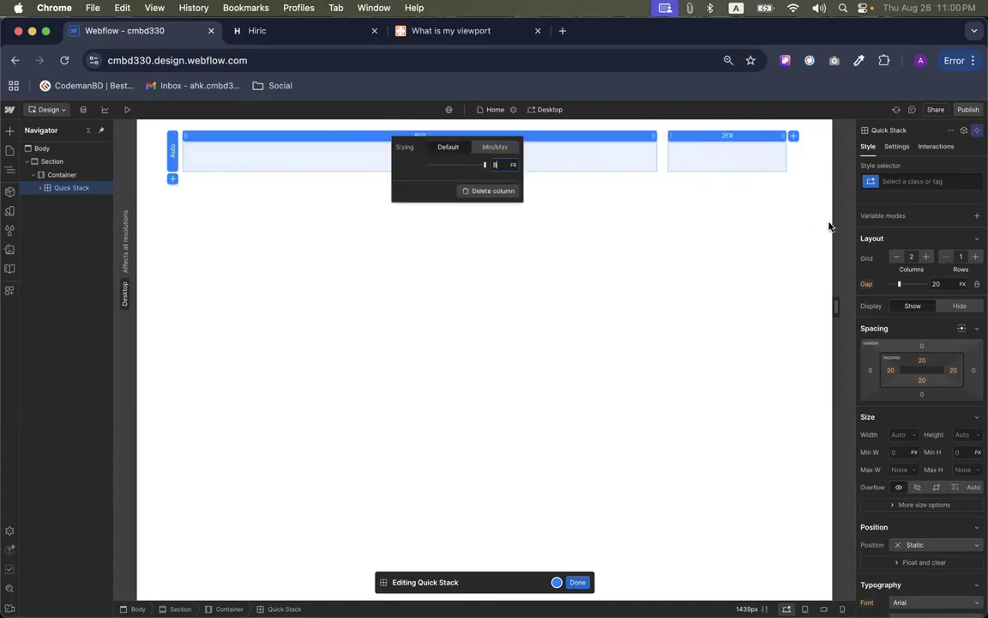
left_click(722, 171)
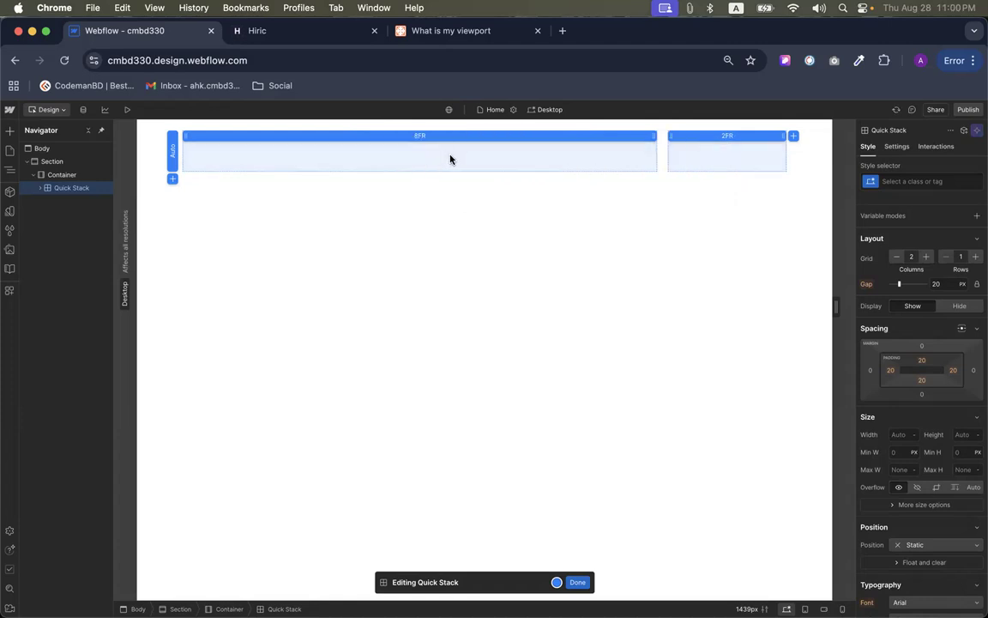
Set the Quick Stack's second column to 0.25 FR and its first column to 1 FR, and finish editing the grid
left_click(717, 134)
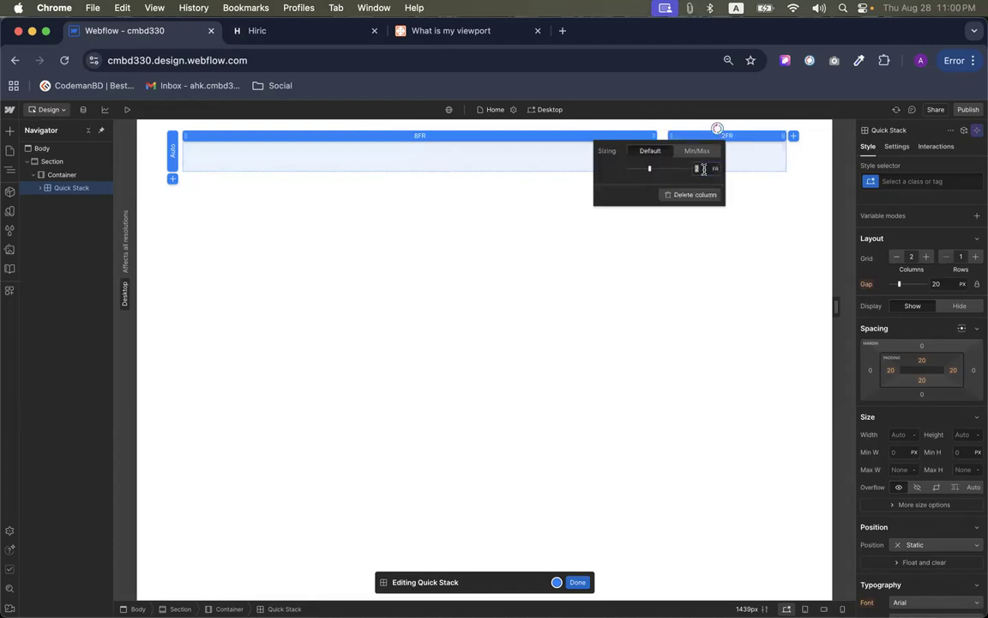
type("0.25")
left_click(430, 136)
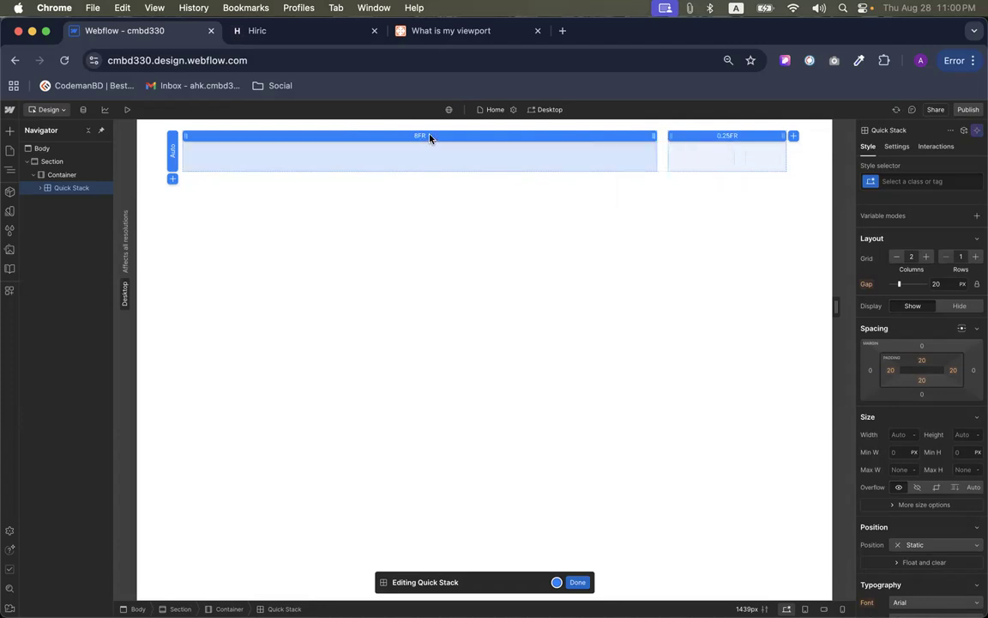
type("1")
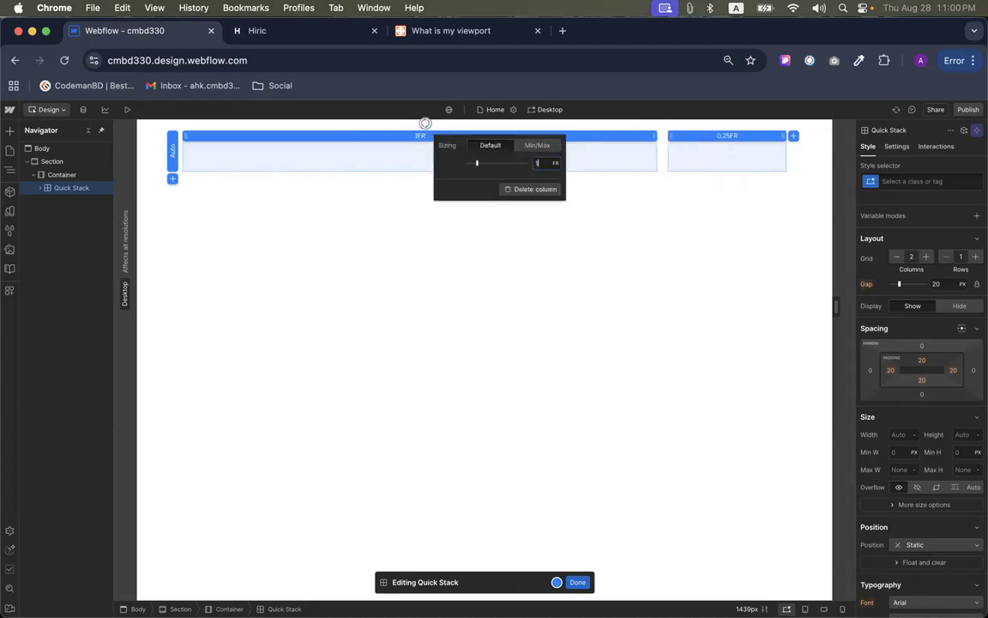
left_click(750, 152)
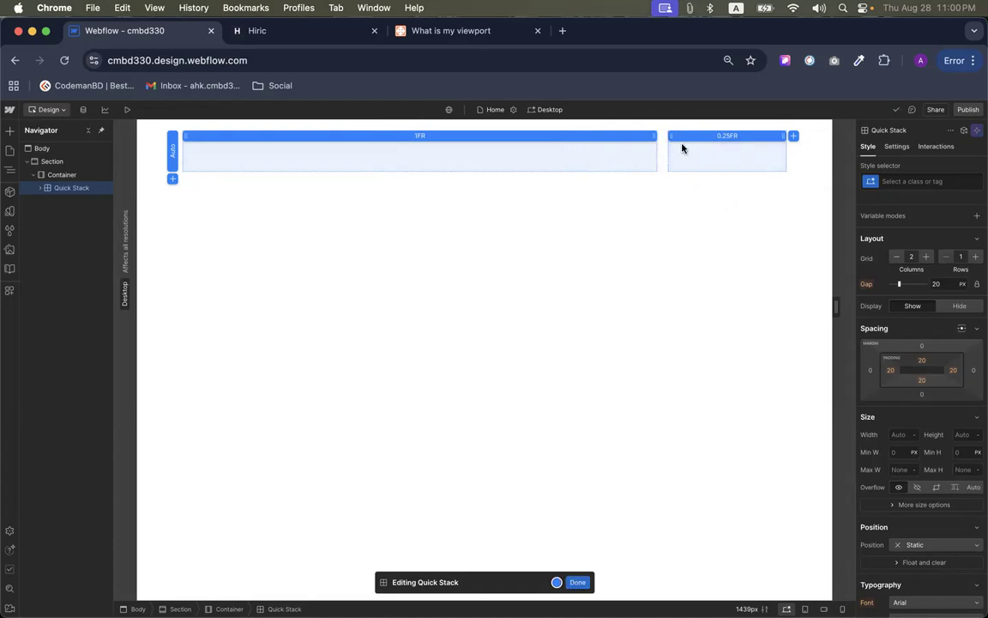
left_click(578, 583)
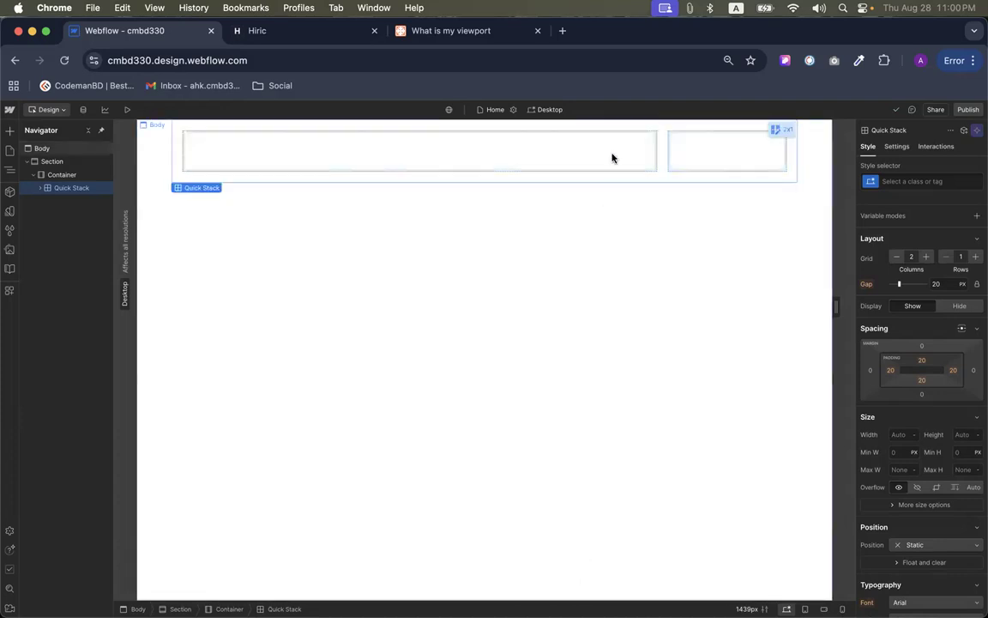
Add a Navbar to the Quick Stack's first cell and set its flex child alignment to Stretch
left_click(704, 151)
left_click(467, 150)
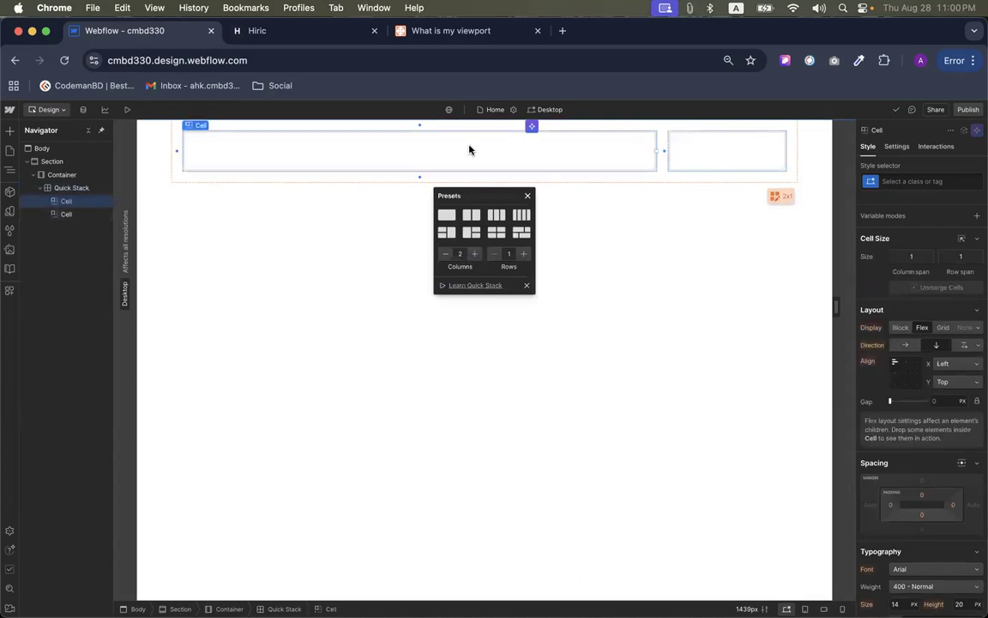
left_click(10, 130)
scroll(62, 334, "down", 10)
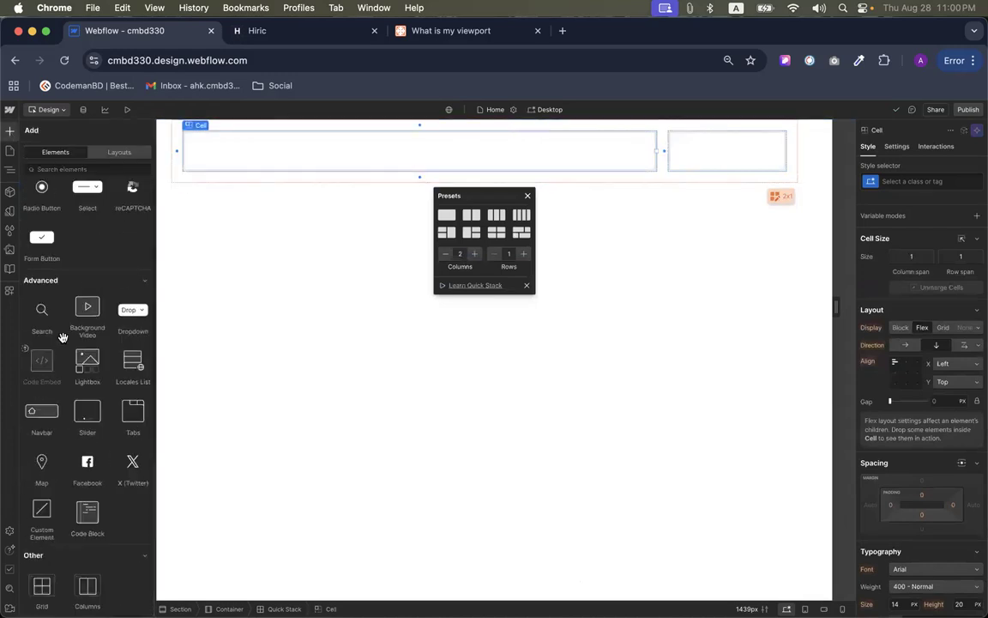
left_click_drag(42, 413, 303, 146)
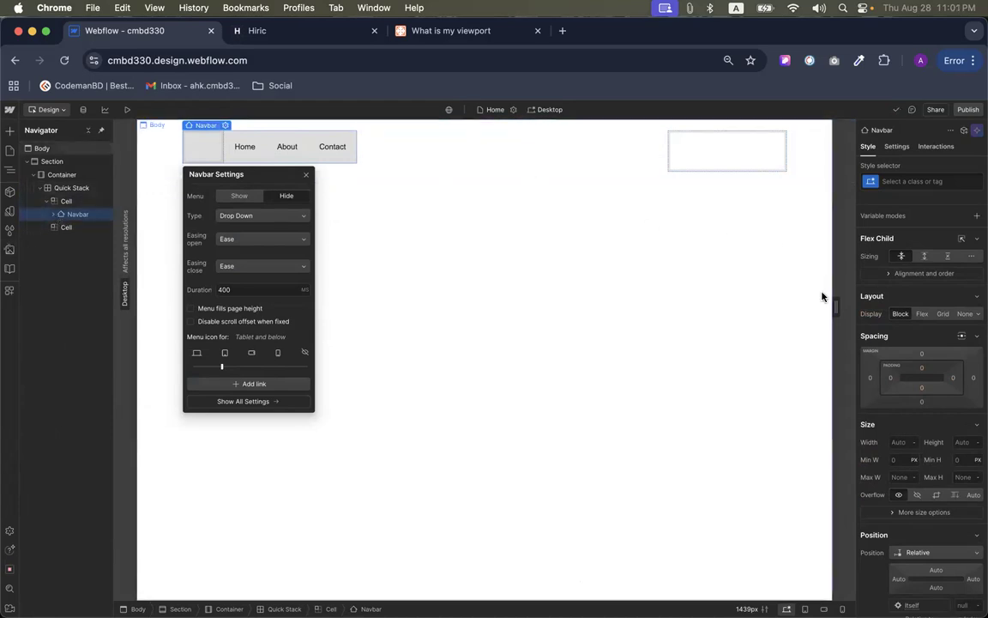
left_click(888, 275)
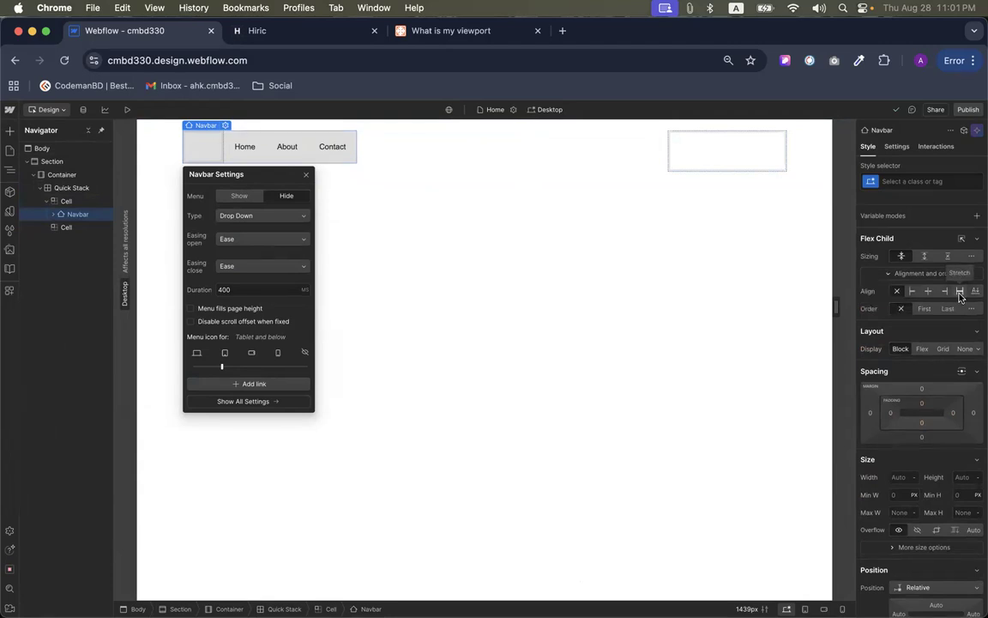
left_click(959, 292)
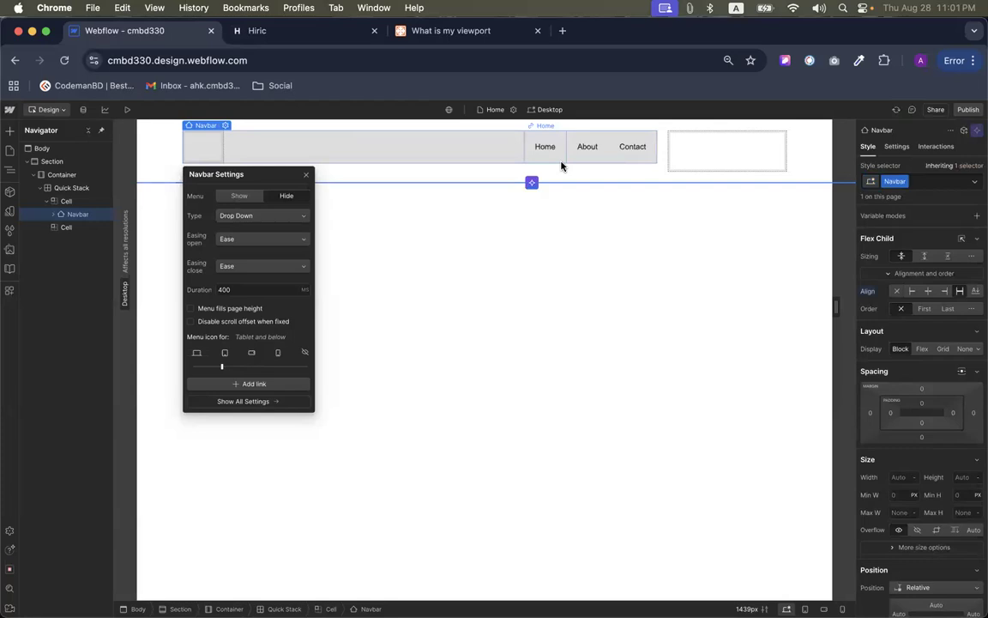
Add a Button to the Quick Stack's second cell
left_click(721, 143)
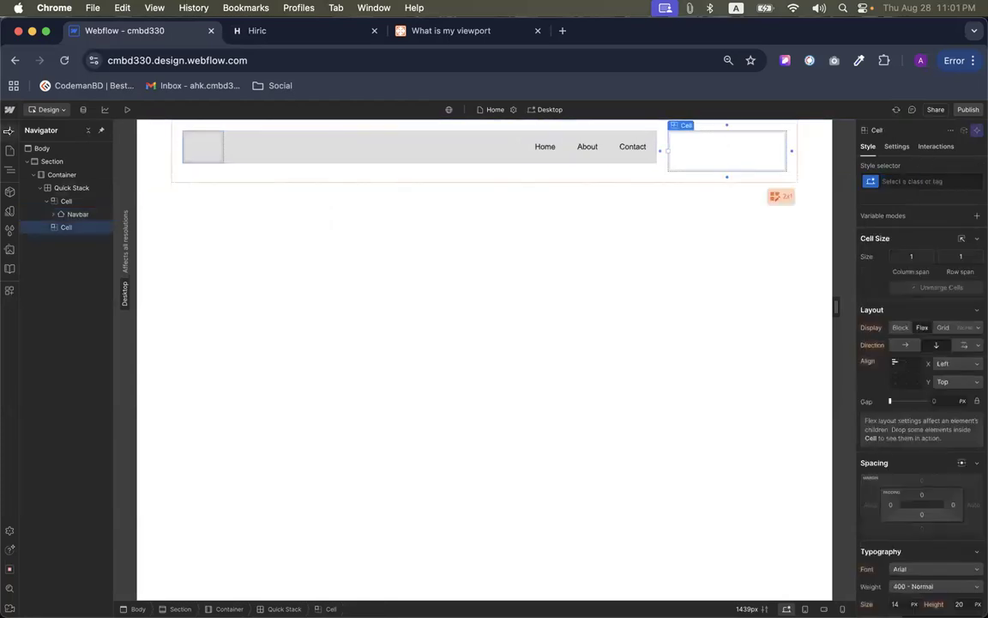
left_click(10, 130)
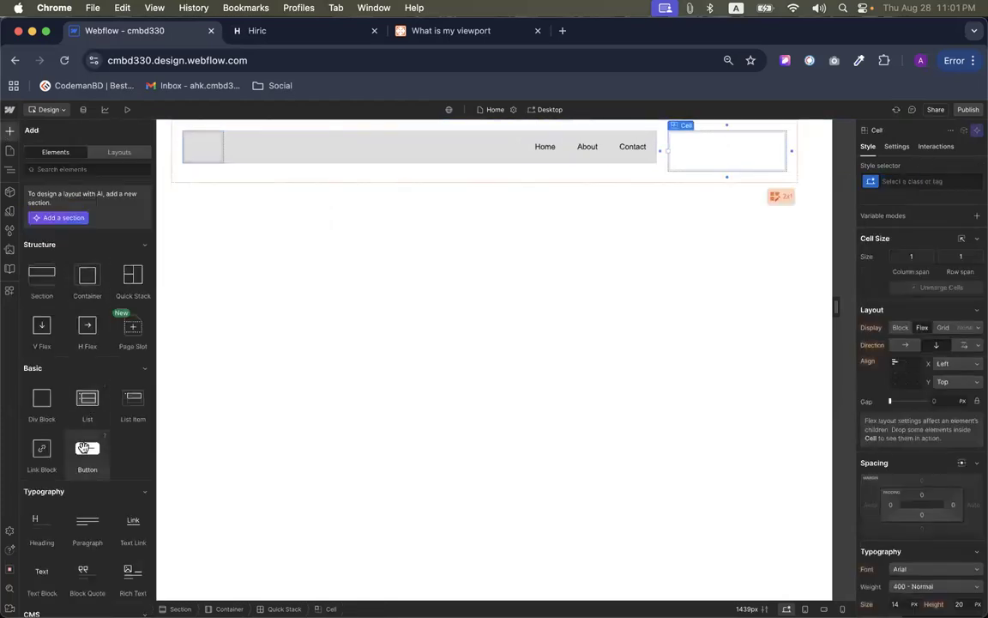
left_click(86, 448)
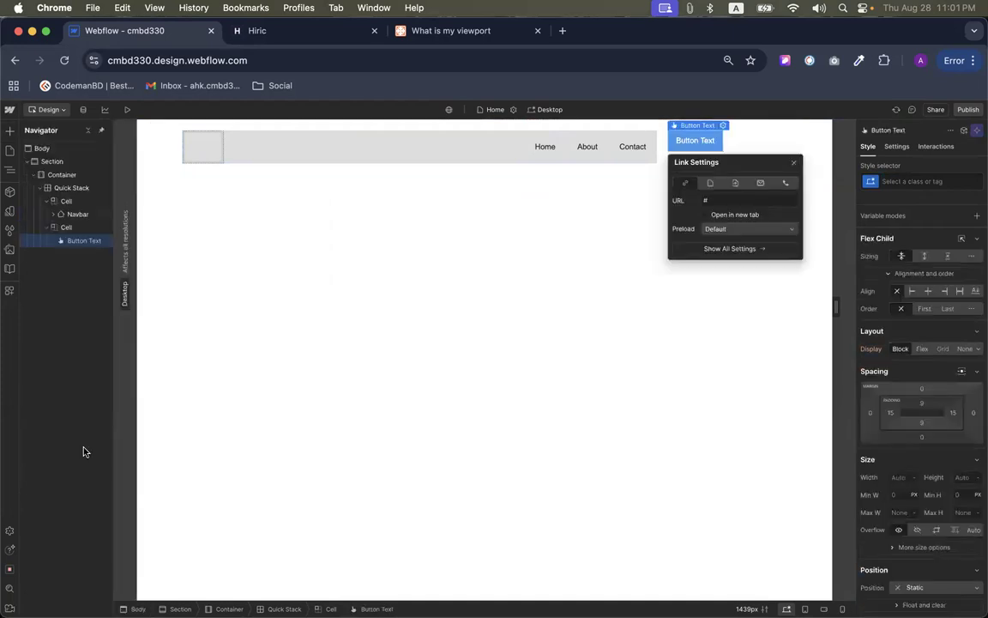
Following the Hiric header, align the button's cell to Right and Center, and the Navbar's cell to Left and Center
left_click(743, 147)
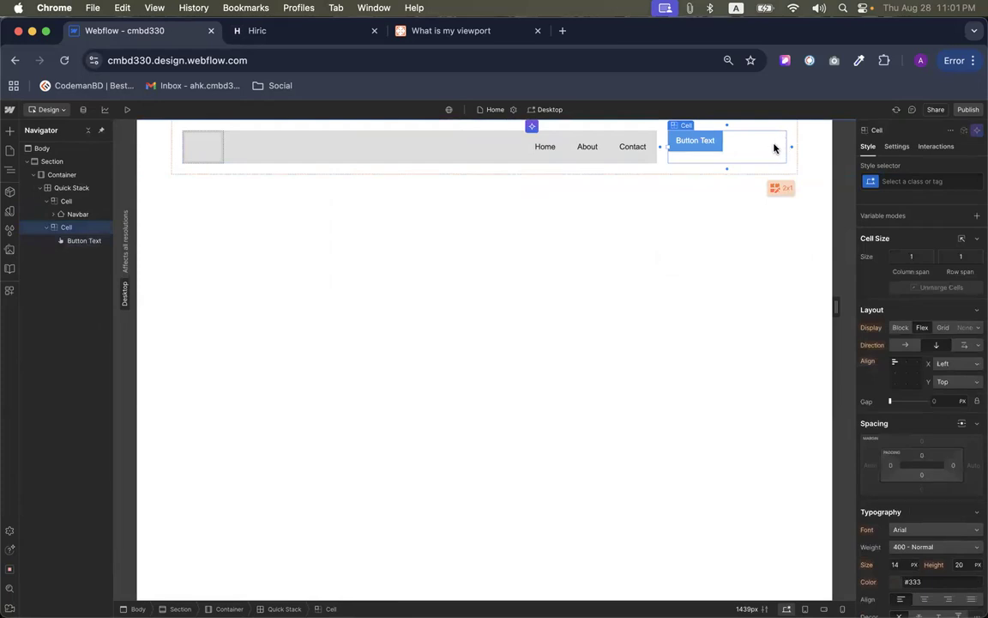
left_click(260, 33)
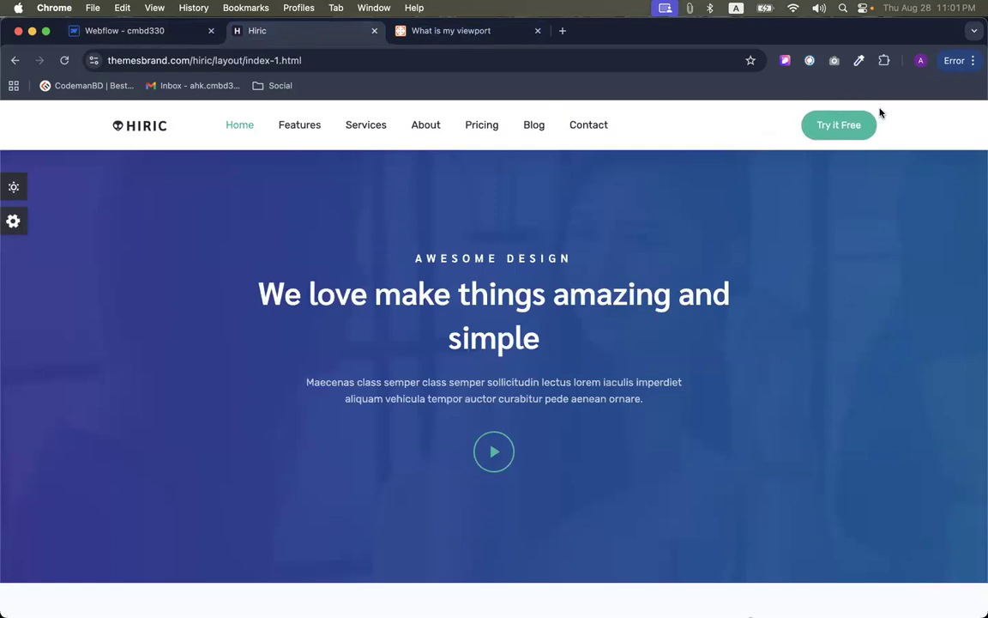
left_click(133, 33)
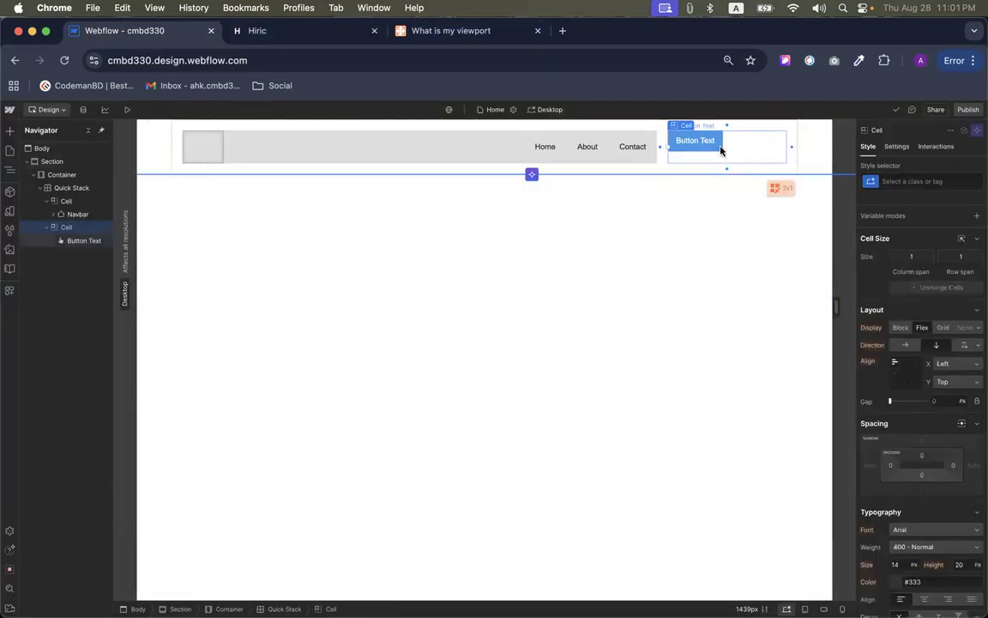
left_click(919, 377)
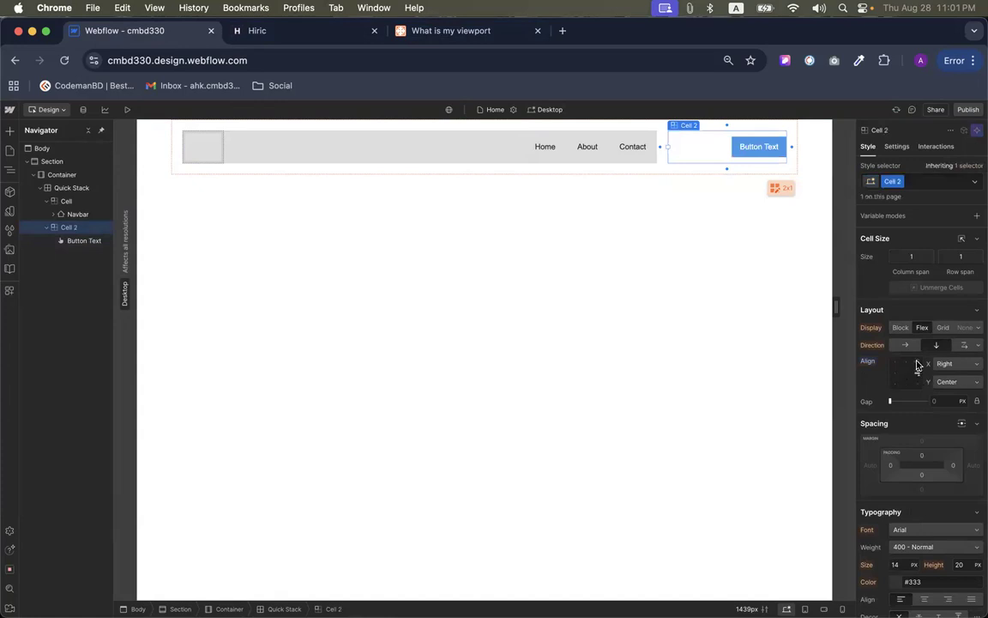
left_click(918, 363)
left_click(919, 378)
left_click(74, 201)
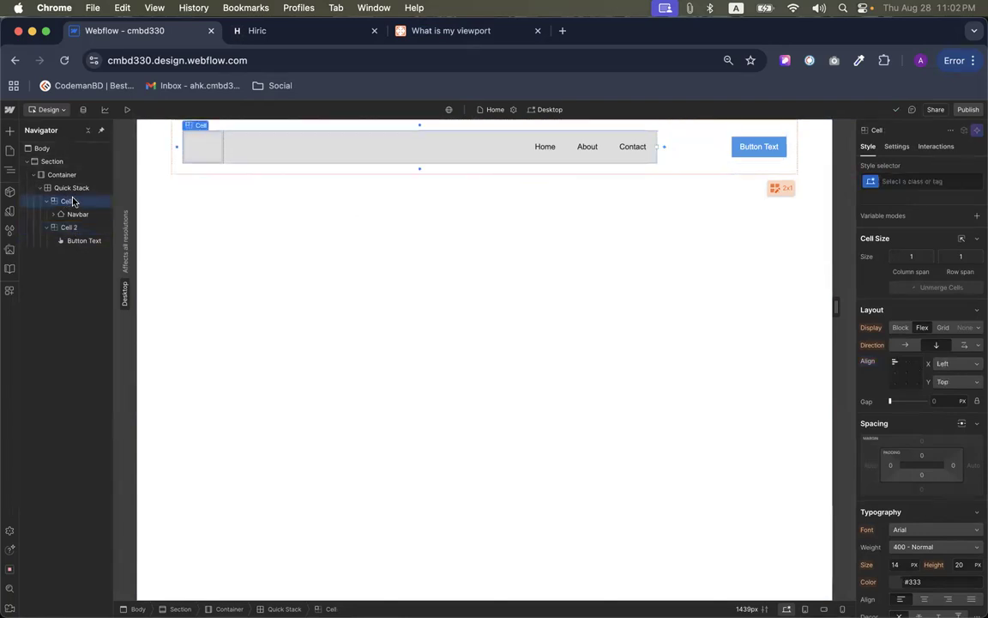
left_click(895, 376)
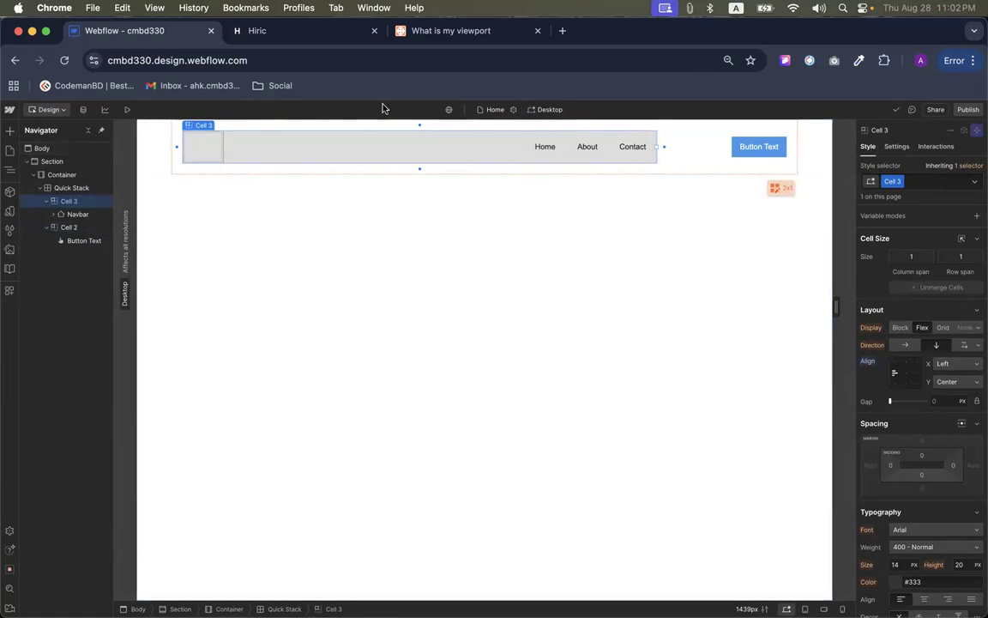
Insert an Image element inside the Navbar's Brand block
left_click(202, 143)
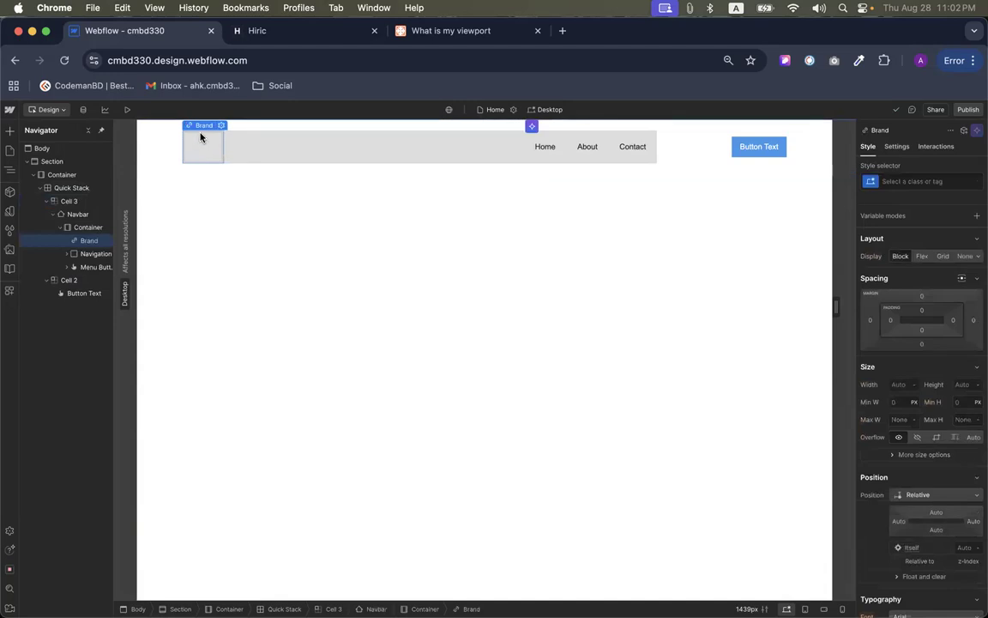
left_click(9, 130)
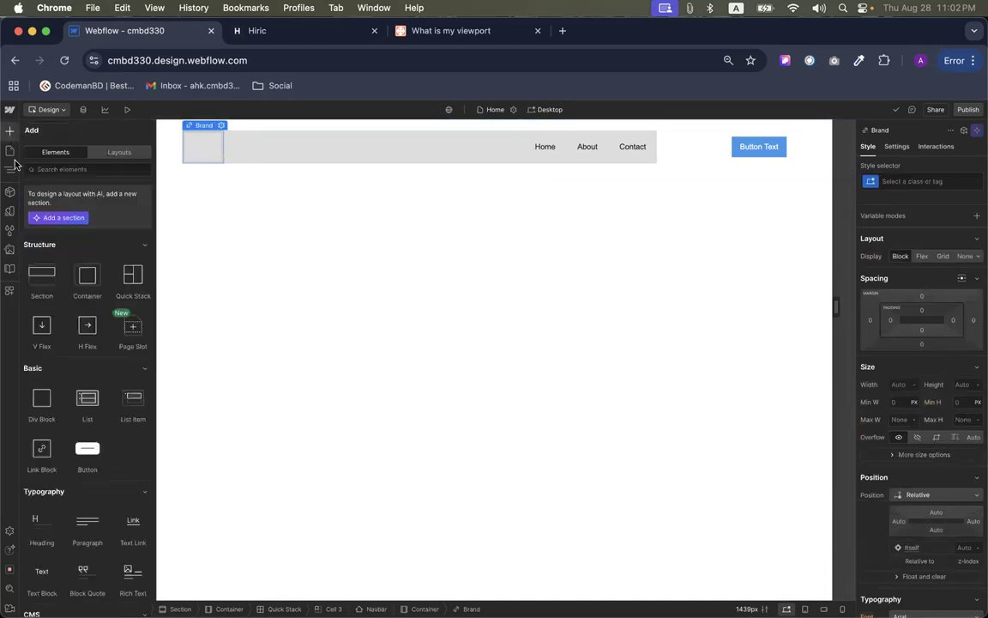
scroll(63, 319, "down", 1)
scroll(62, 320, "down", 3)
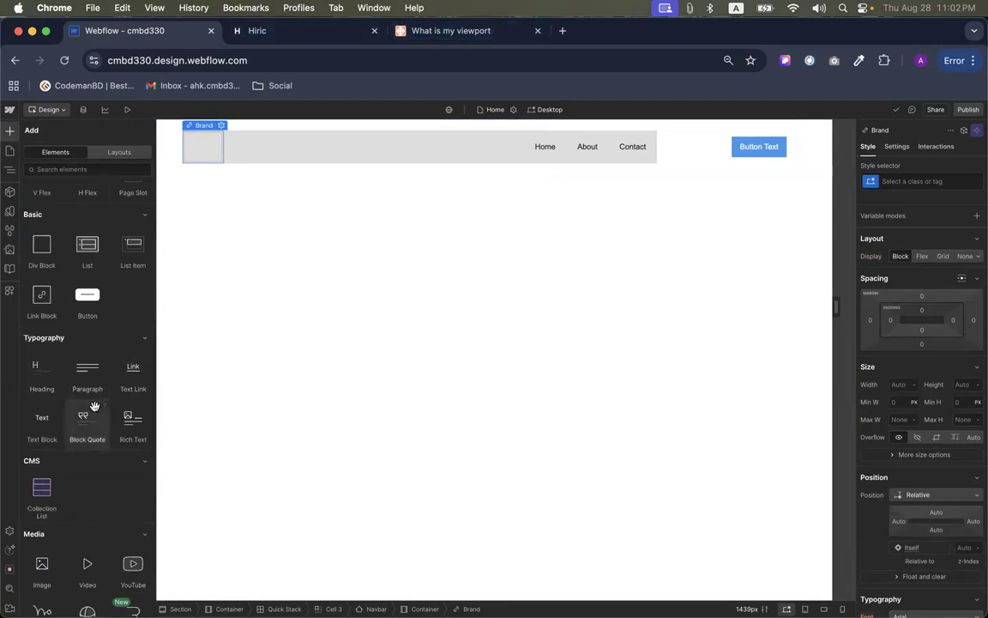
scroll(89, 386, "down", 3)
left_click_drag(41, 348, 200, 152)
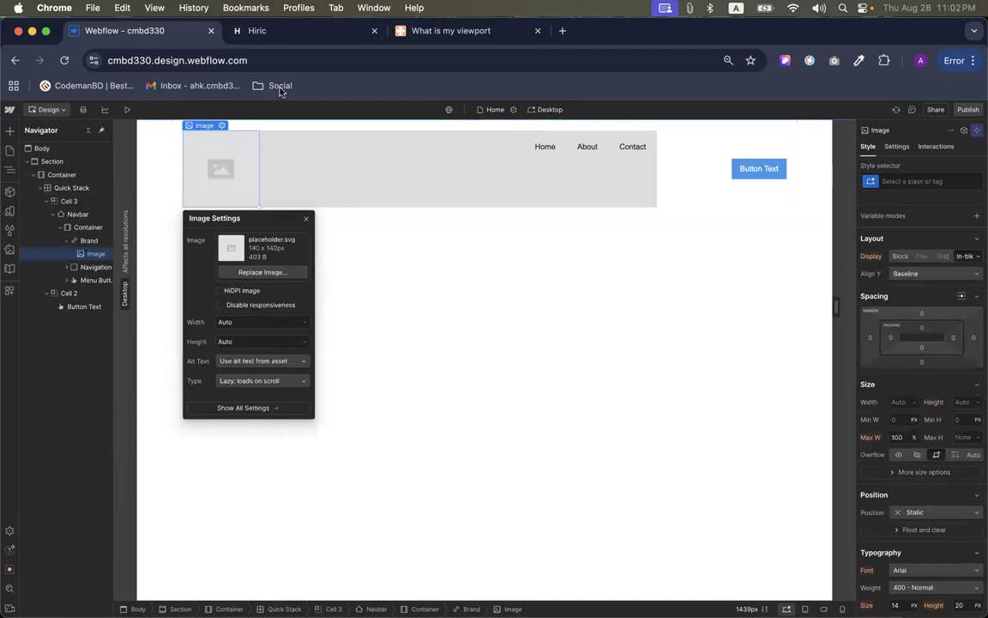
Switch to the Hiric page and capture a screenshot cropped to the HIRIC logo
left_click(278, 33)
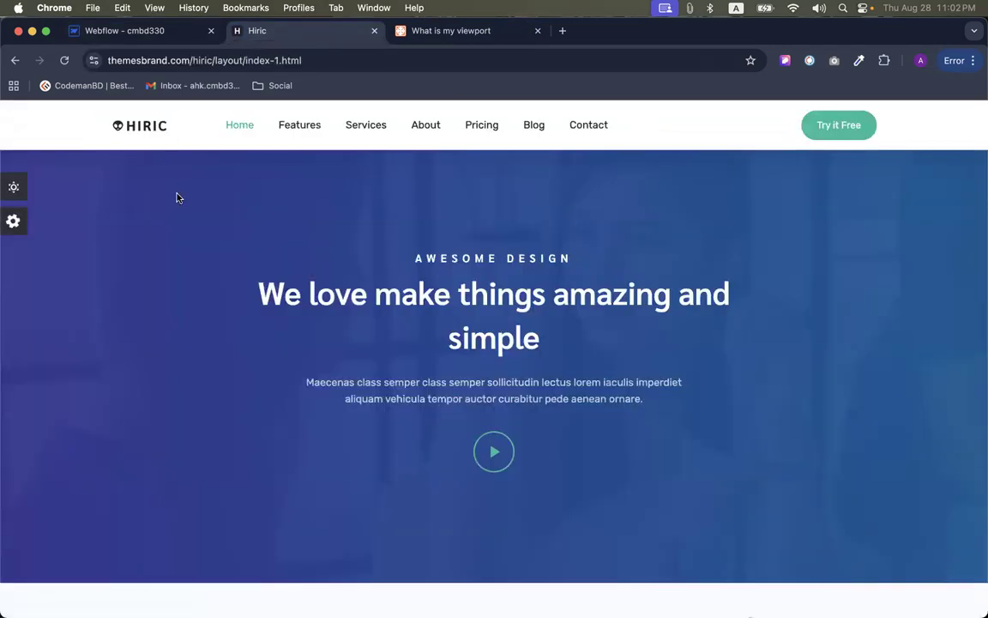
key("super+shift+5")
left_click_drag(176, 124, 144, 133)
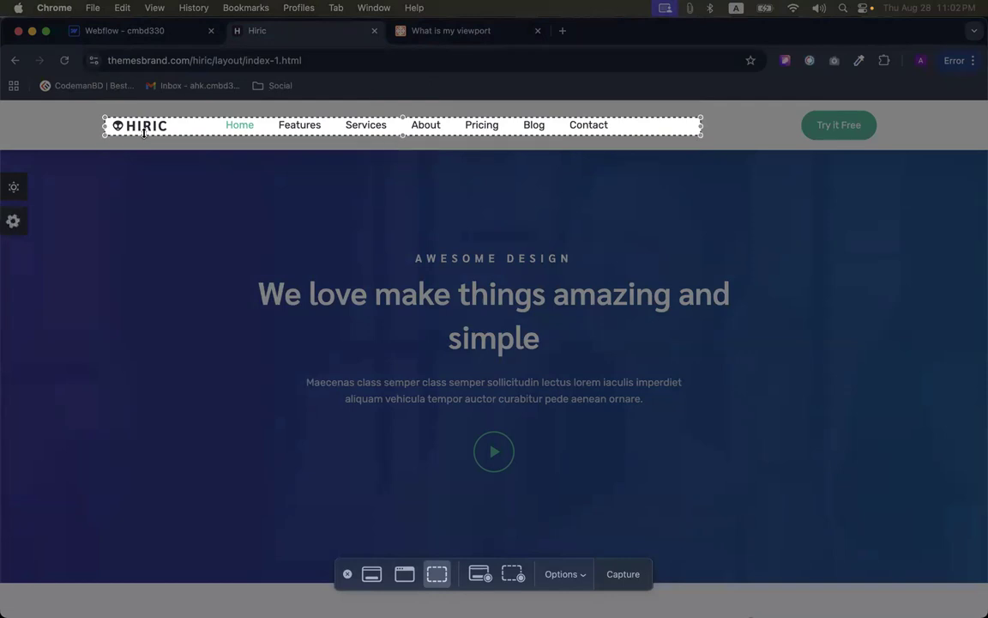
left_click_drag(700, 125, 174, 128)
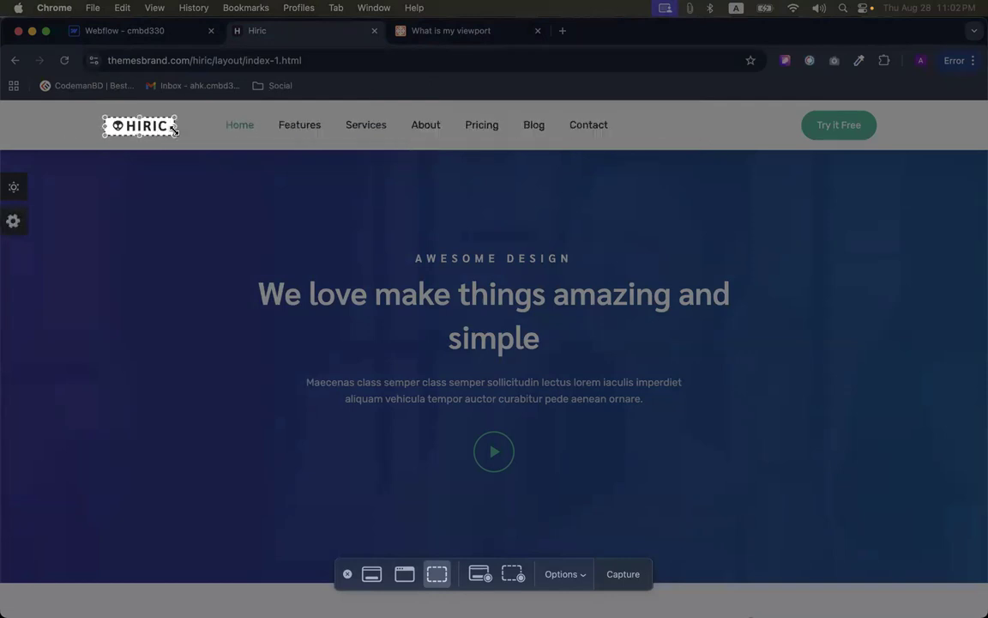
key("Return")
Back in Webflow, upload the captured HIRIC logo to the assets and use it to replace the Brand block's placeholder image
left_click(124, 31)
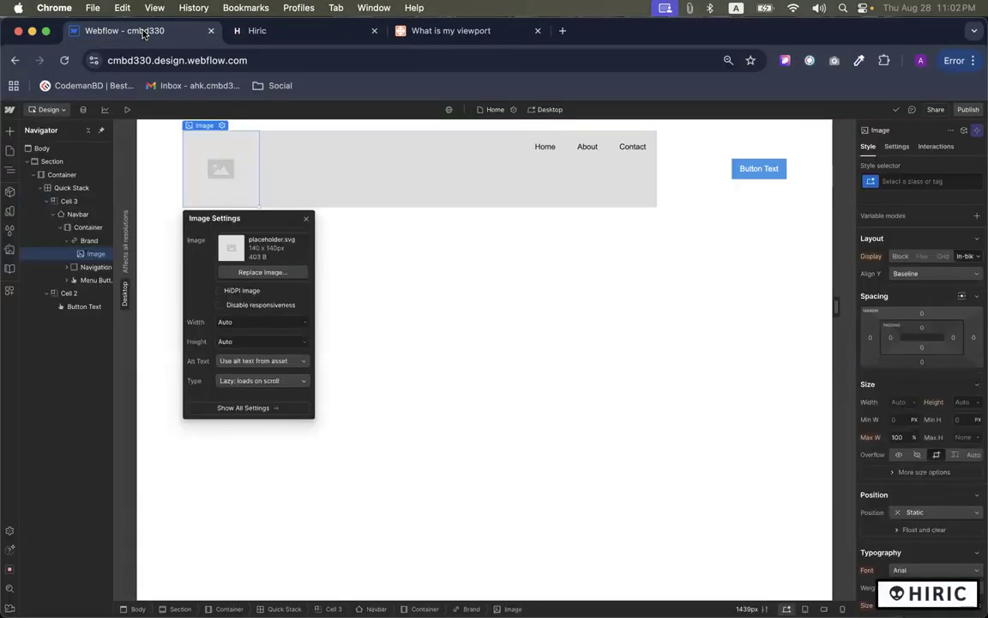
left_click(234, 271)
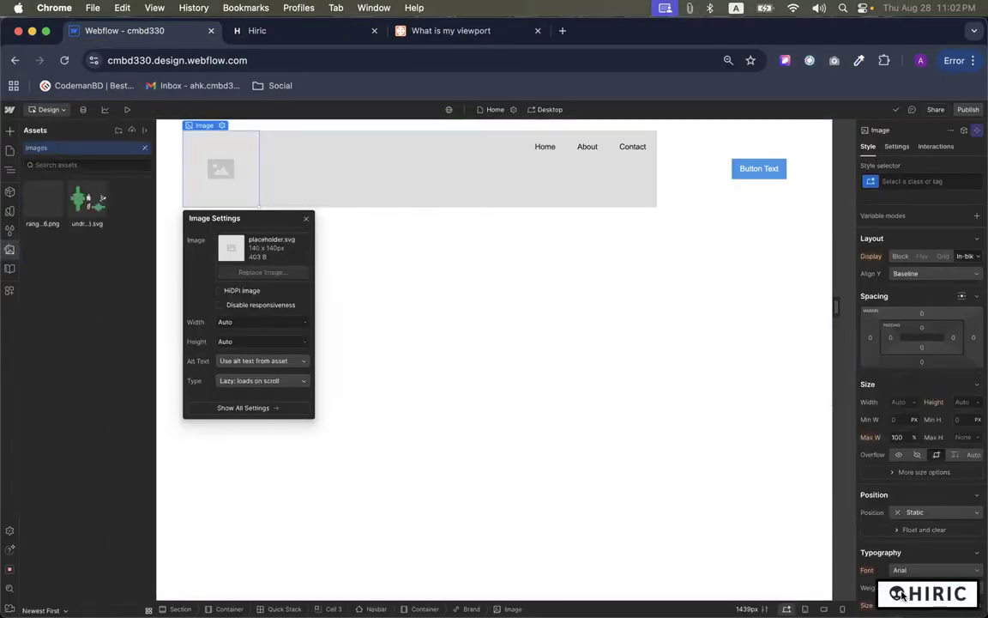
left_click_drag(933, 593, 88, 212)
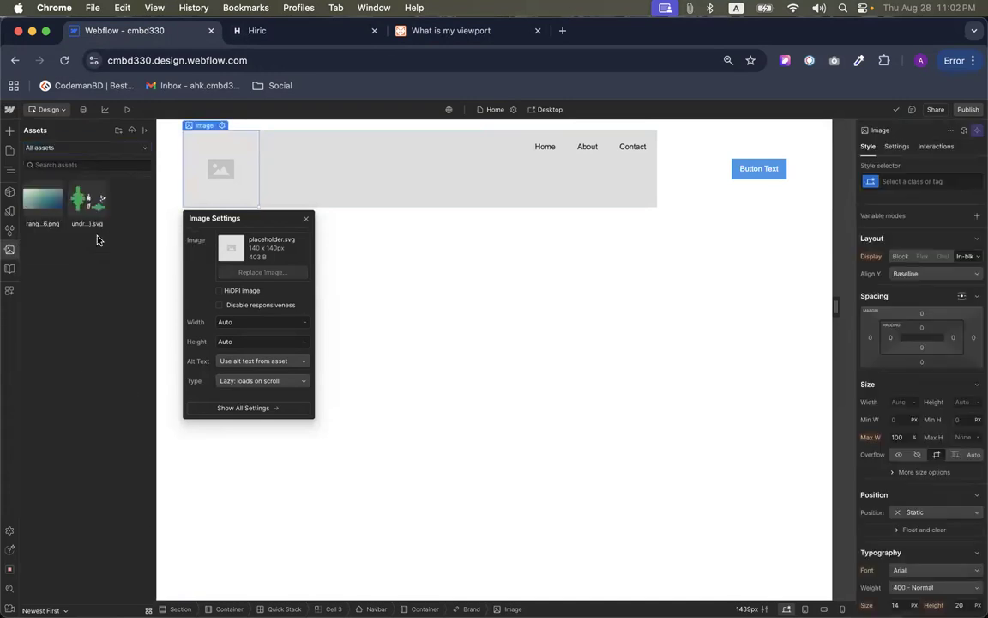
left_click(87, 212)
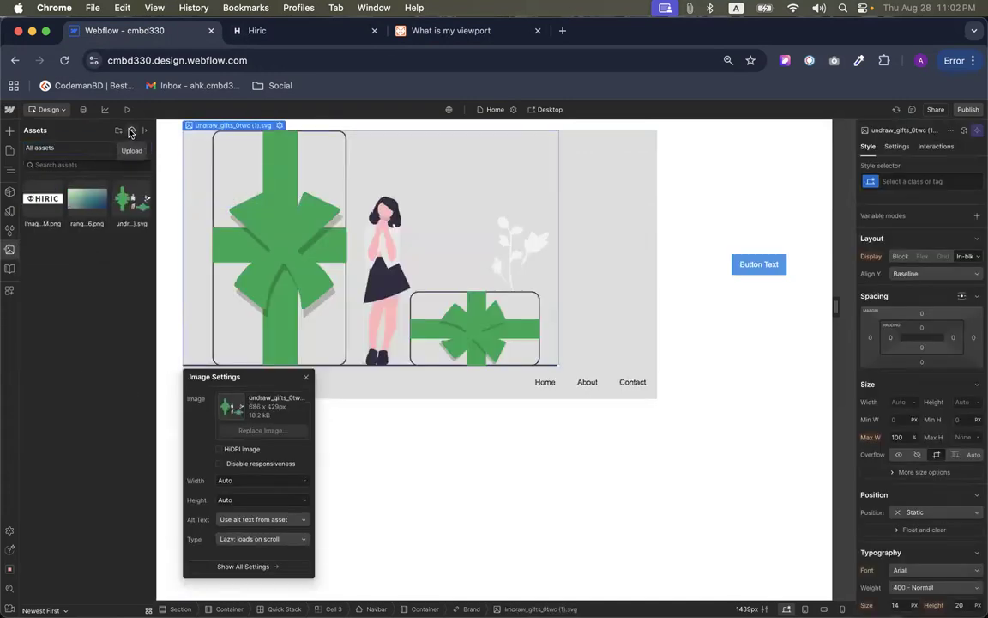
left_click(87, 205)
left_click(42, 206)
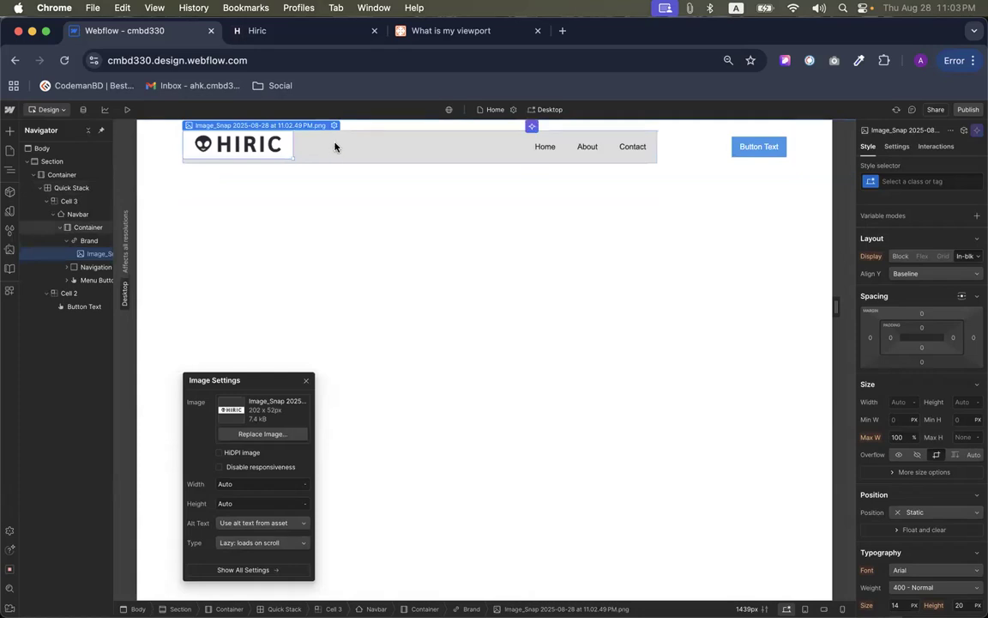
Check the reference Hiric header, and examine how the Navbar's container, Brand block and navigation are nested and laid out
key("ctrl+Tab")
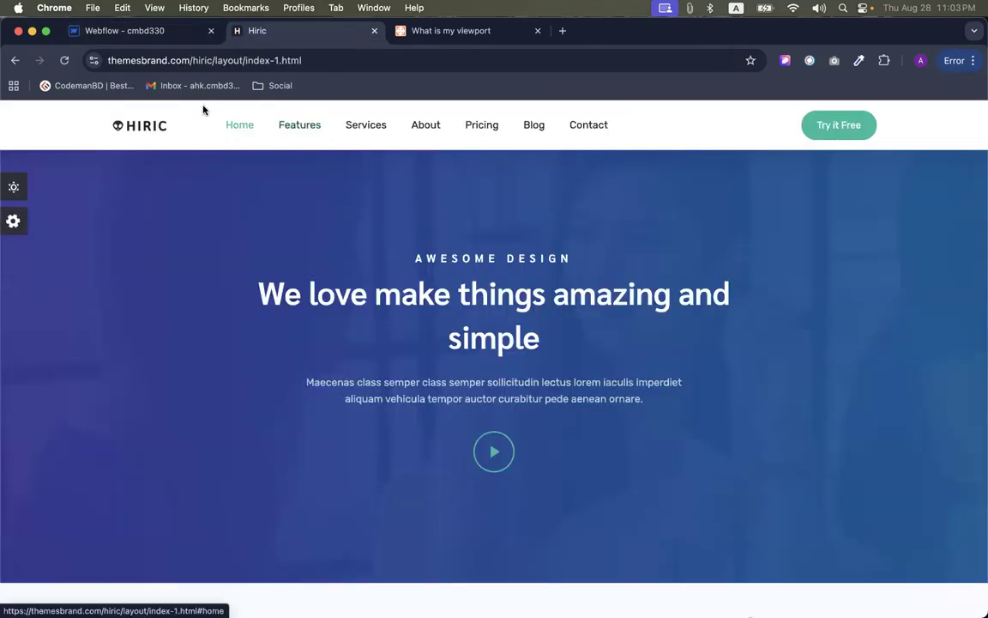
left_click(129, 30)
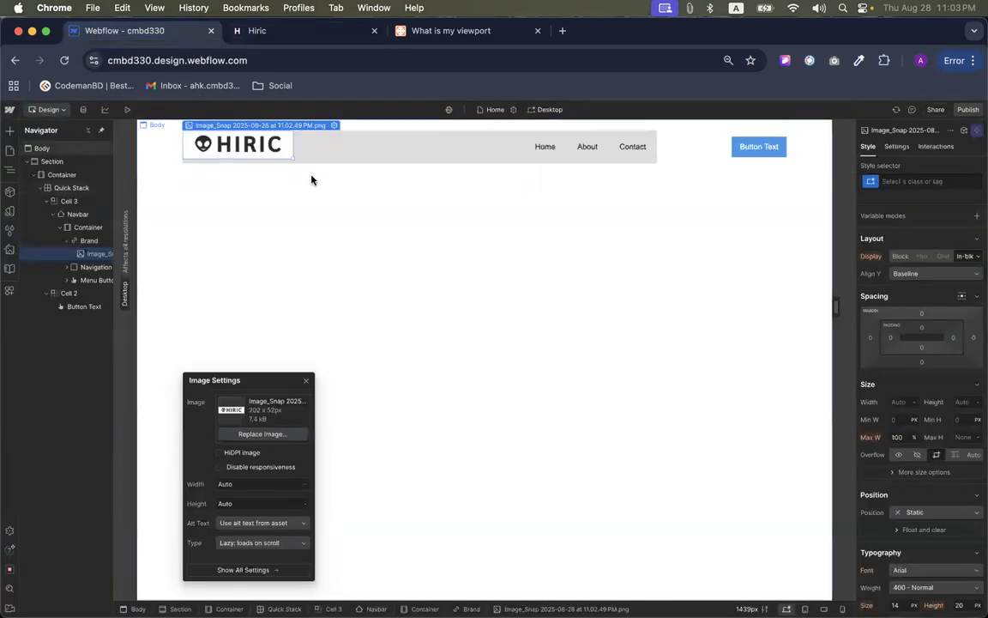
left_click(334, 158)
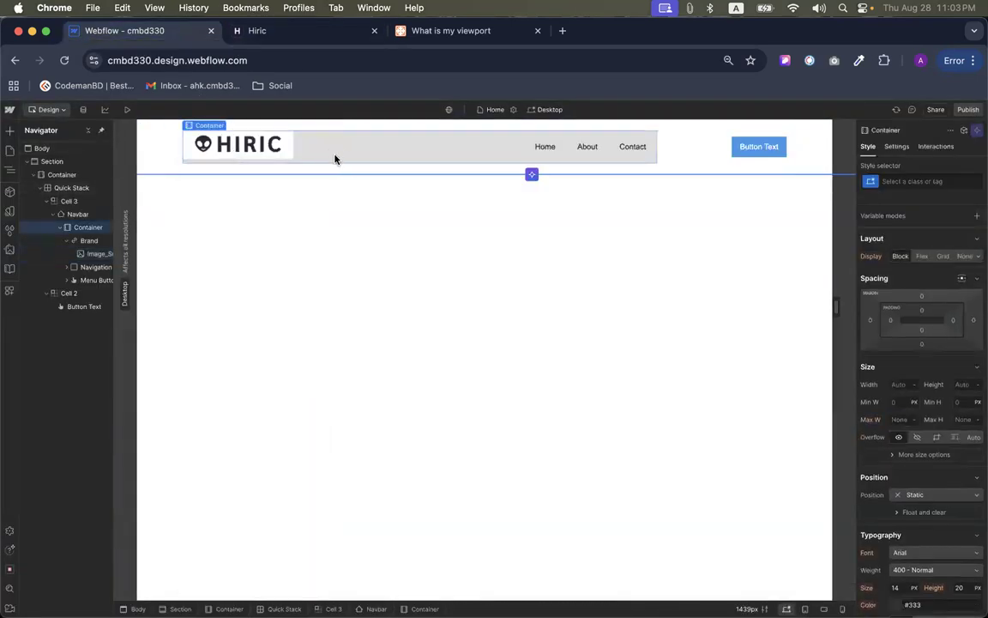
left_click(76, 213)
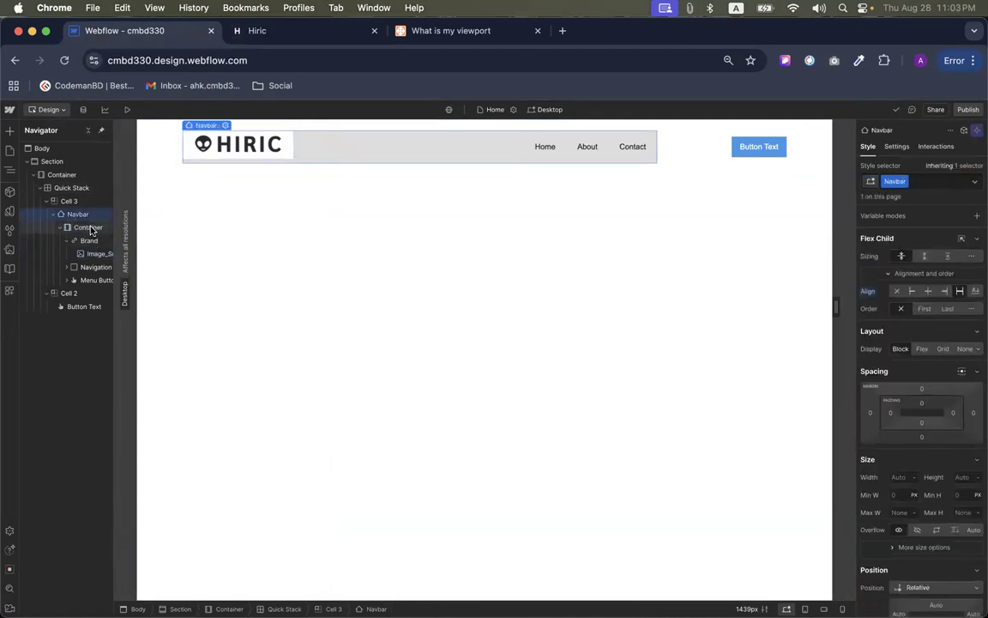
left_click(80, 228)
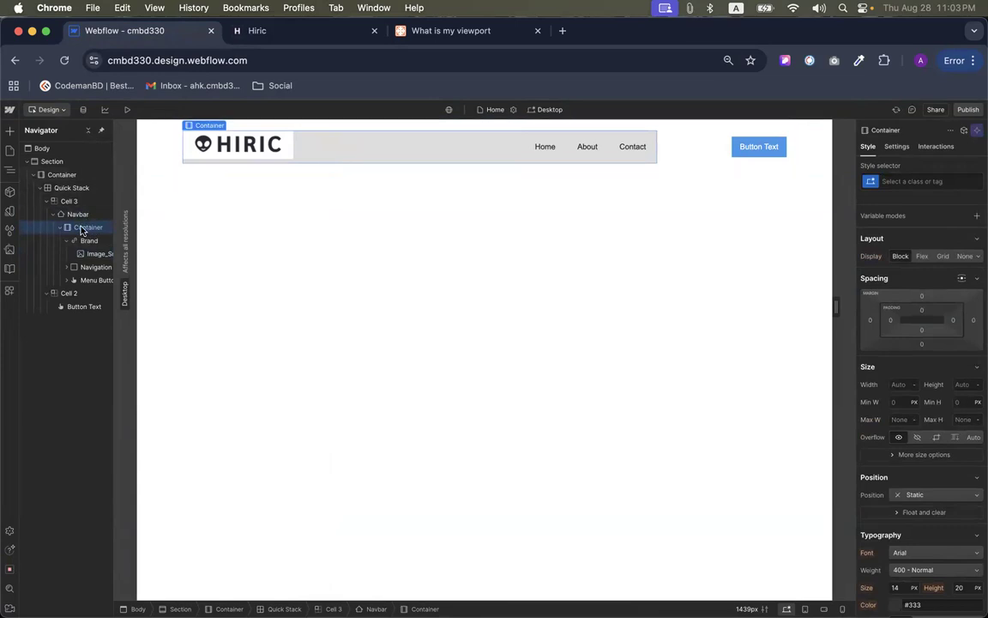
scroll(81, 230, "up", 5)
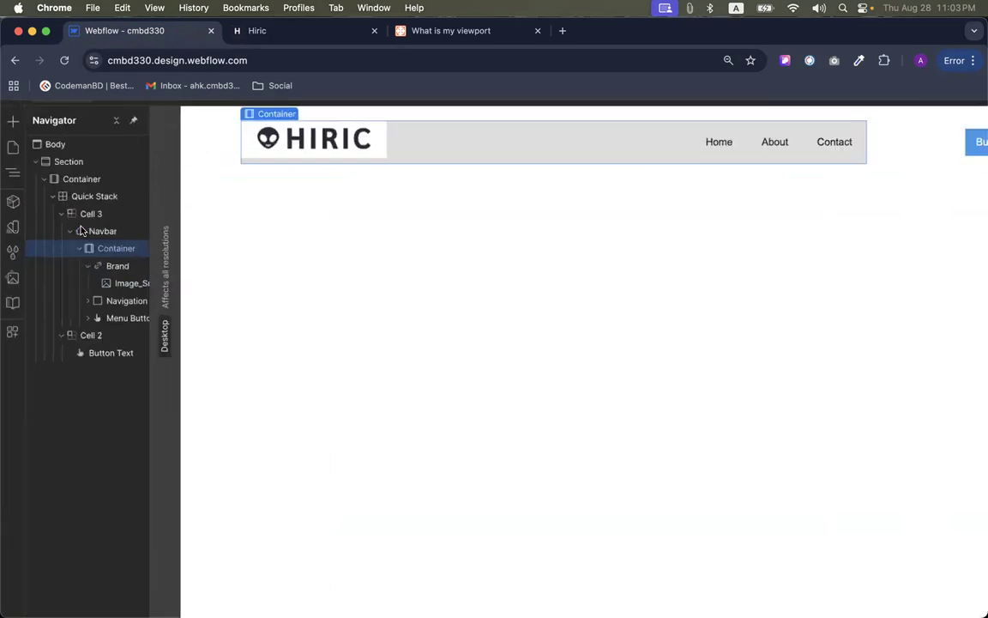
scroll(226, 242, "down", 1)
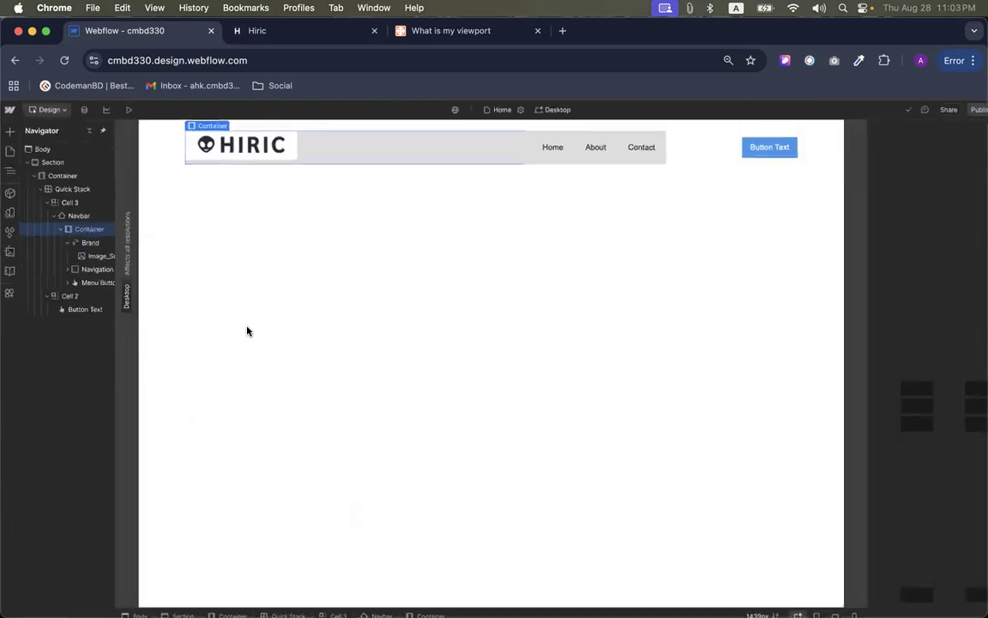
left_click(87, 243)
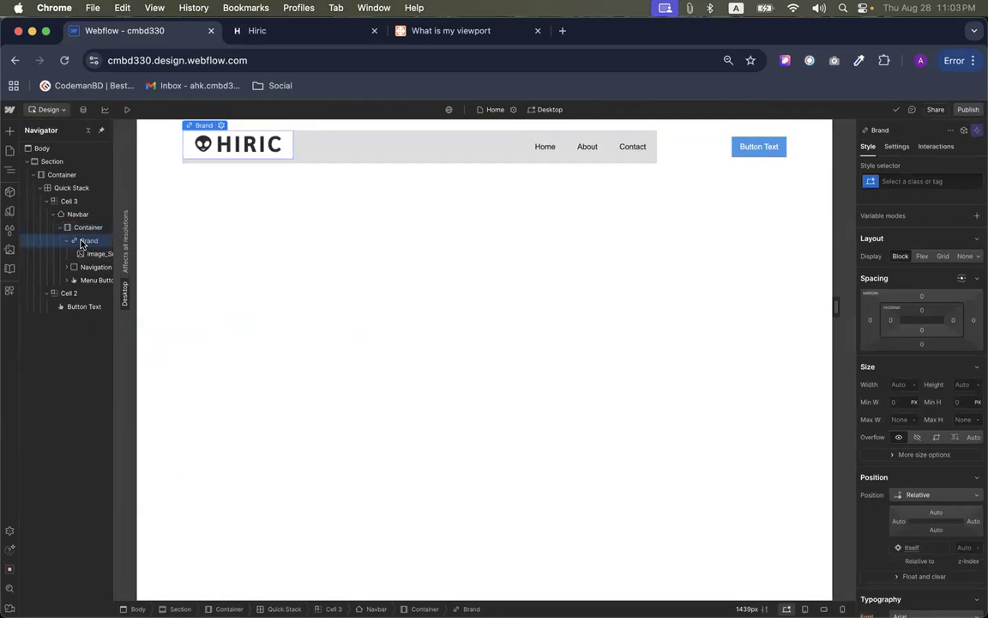
left_click(86, 267)
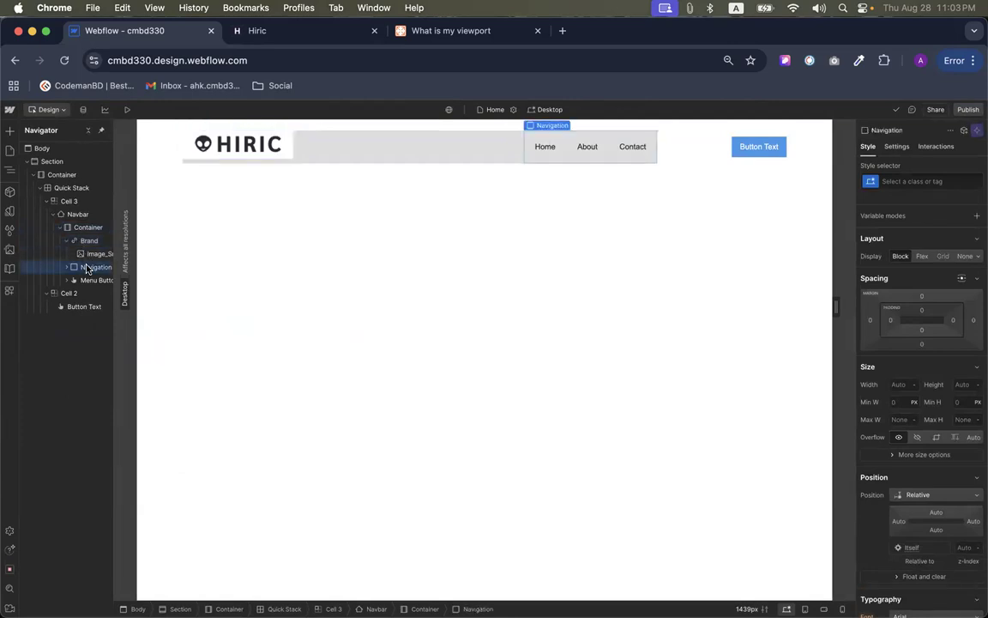
left_click(78, 215)
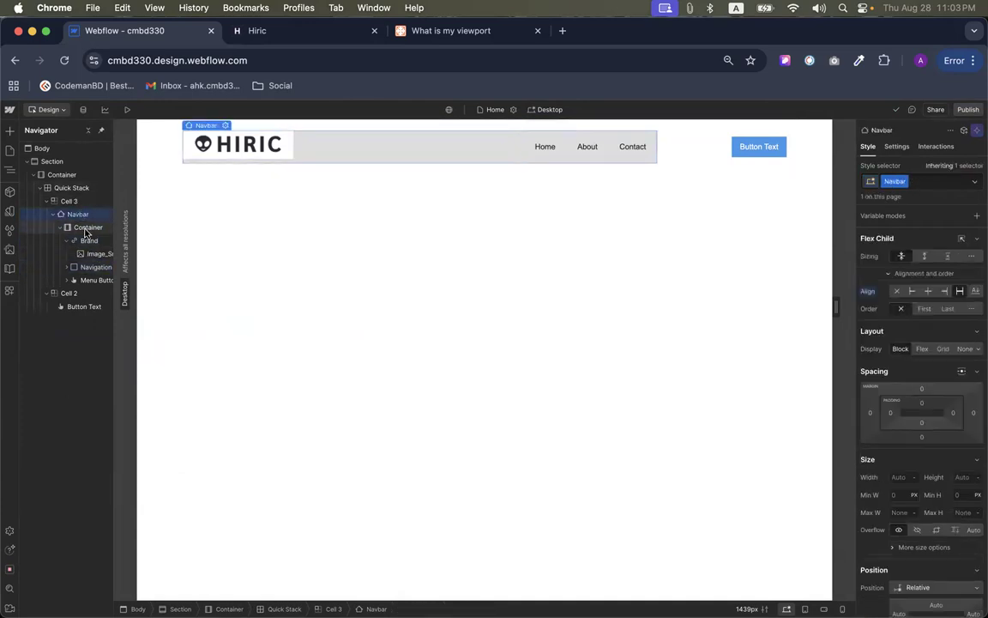
left_click(86, 241)
Set the Navbar's background color to white
left_click(79, 215)
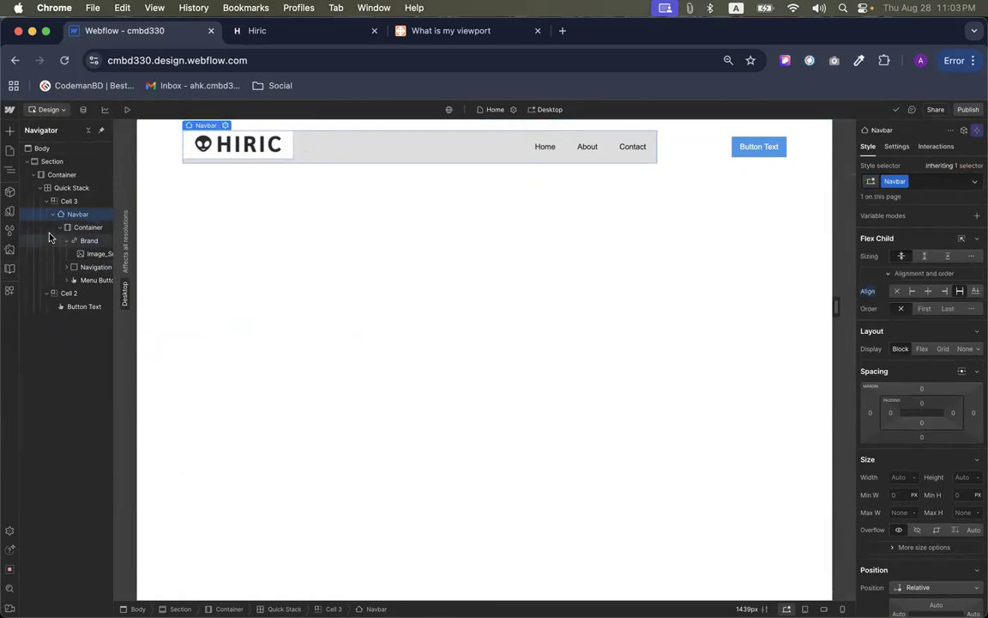
scroll(919, 350, "down", 5)
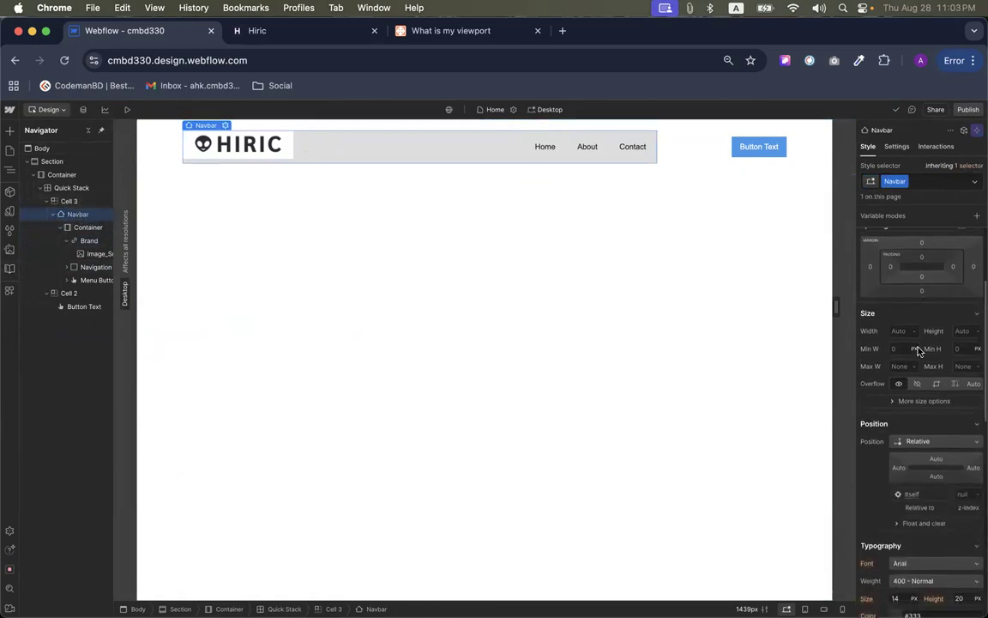
scroll(919, 349, "down", 3)
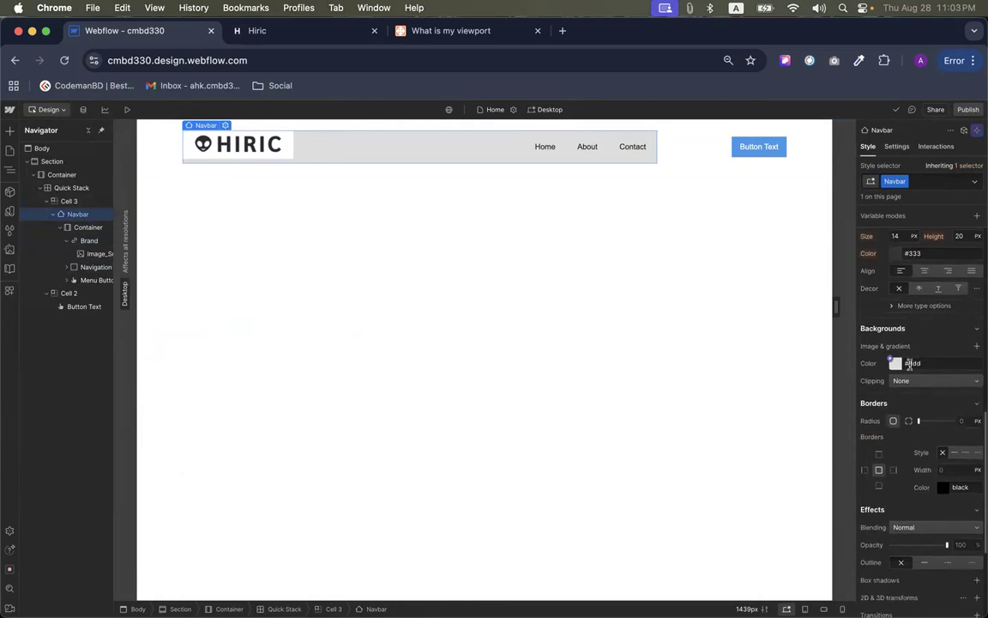
left_click(912, 363)
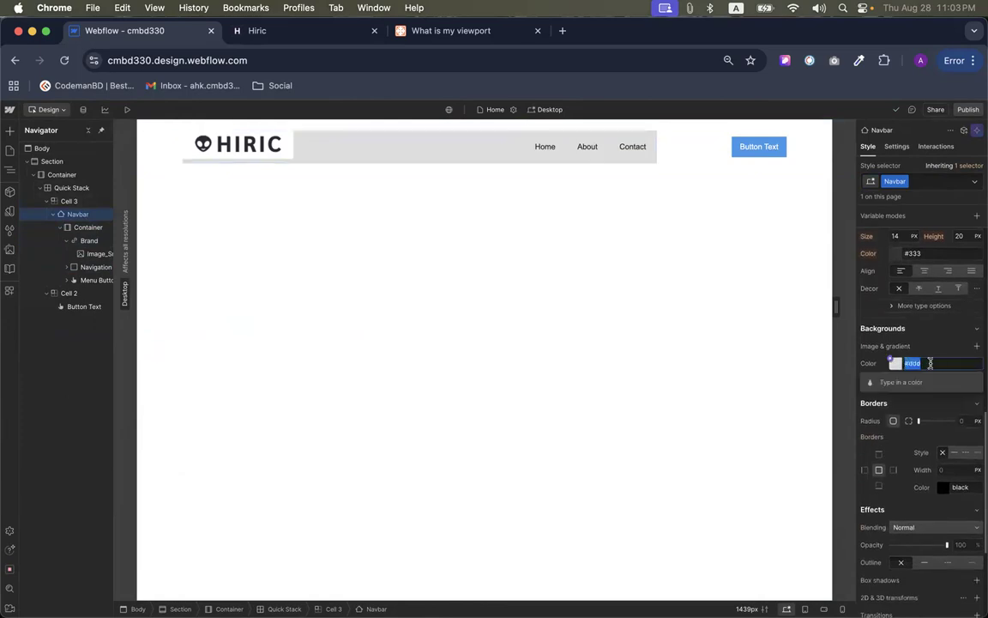
left_click(867, 359)
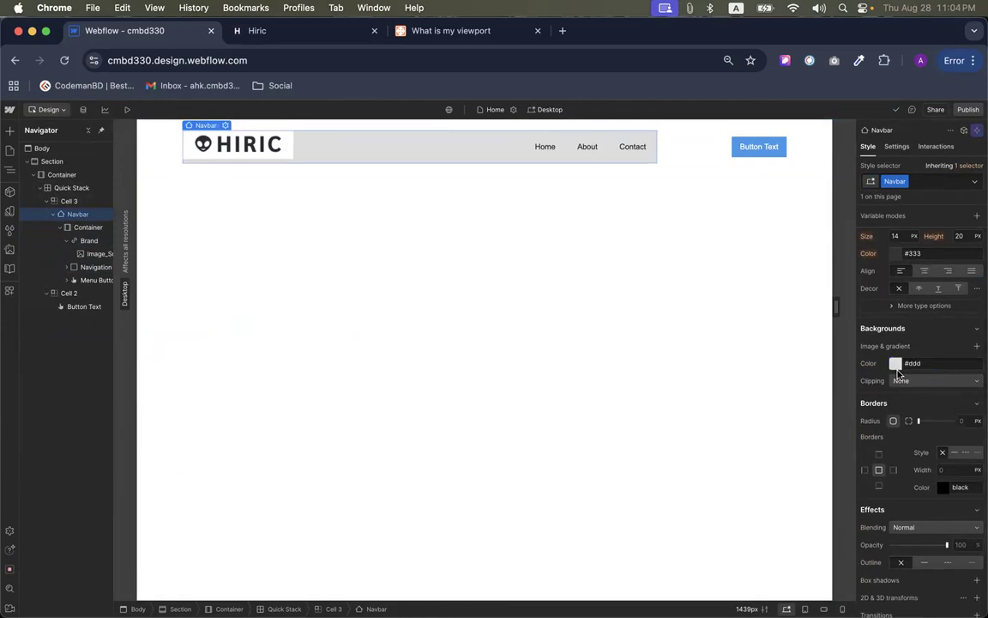
left_click(893, 359)
mouse_move(928, 387)
left_mouse_down()
mouse_move(958, 408)
mouse_move(928, 434)
mouse_move(827, 353)
left_mouse_up()
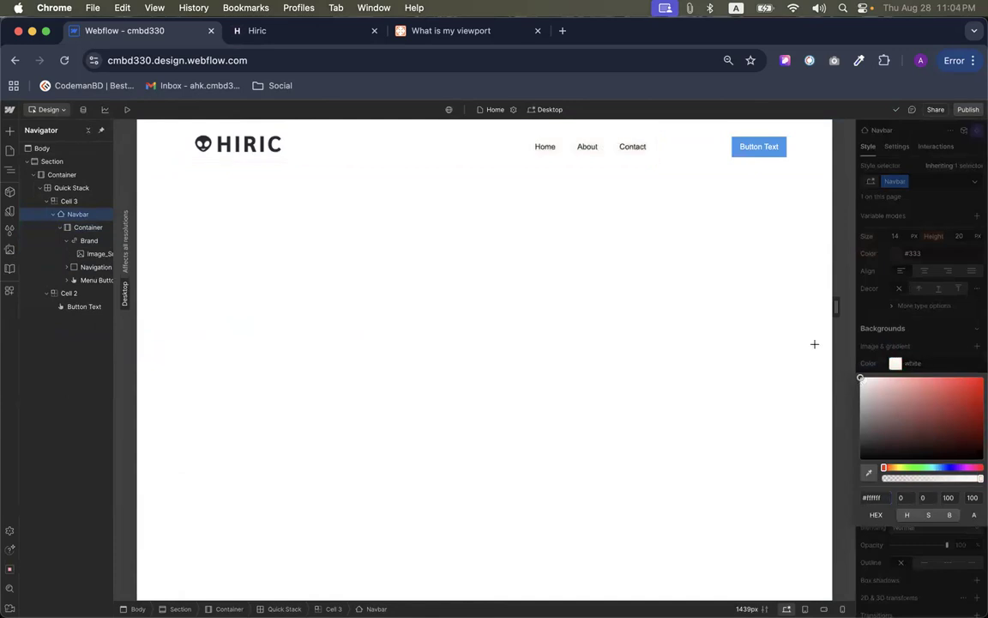
left_click(926, 343)
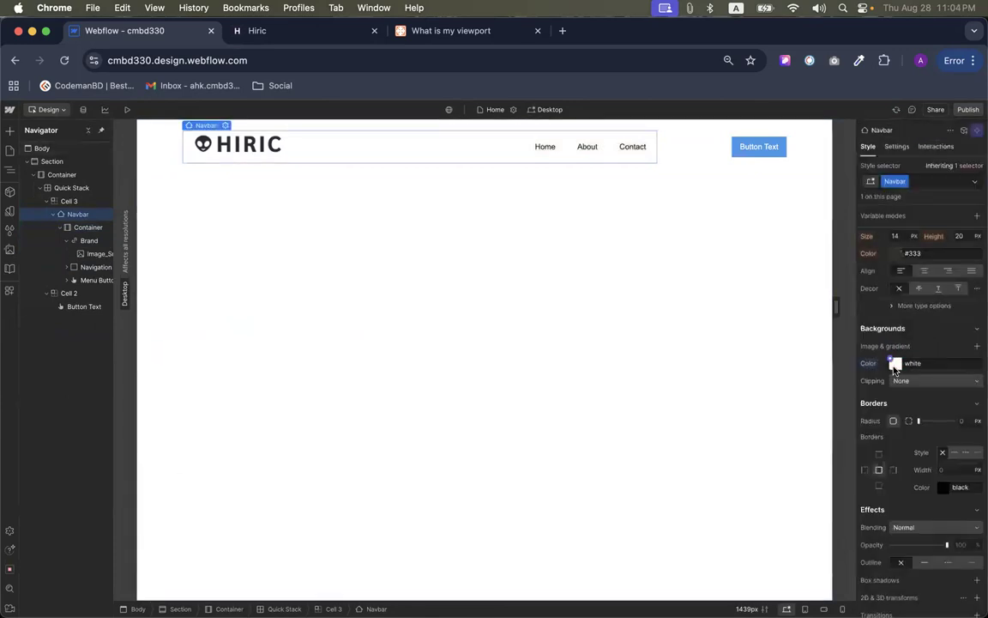
Try lowering the alpha of the Navbar's white background, and restore it to 100
left_click(893, 364)
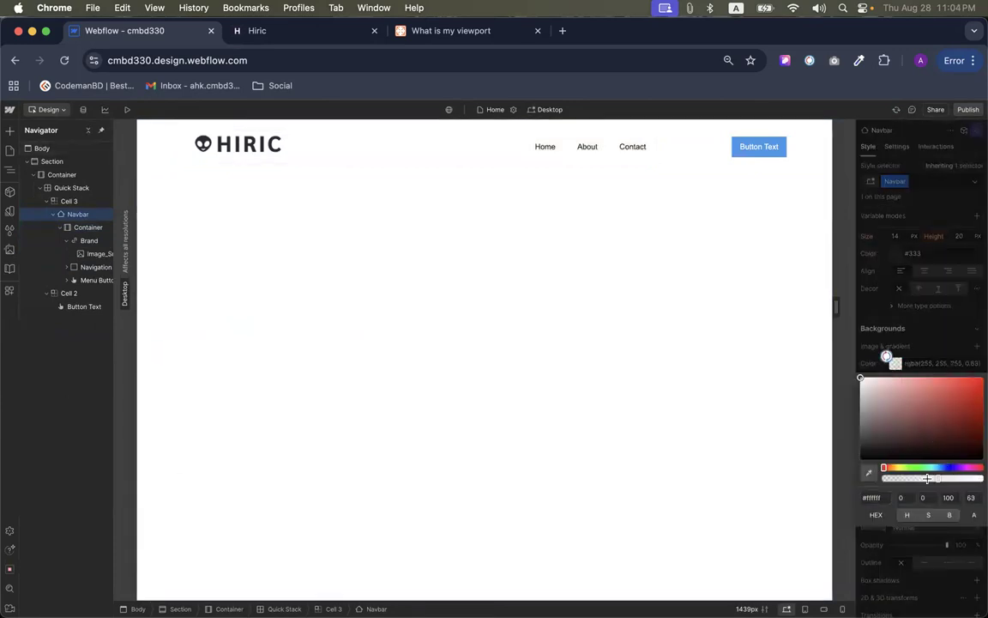
left_click(880, 478)
left_click_drag(880, 478, 978, 479)
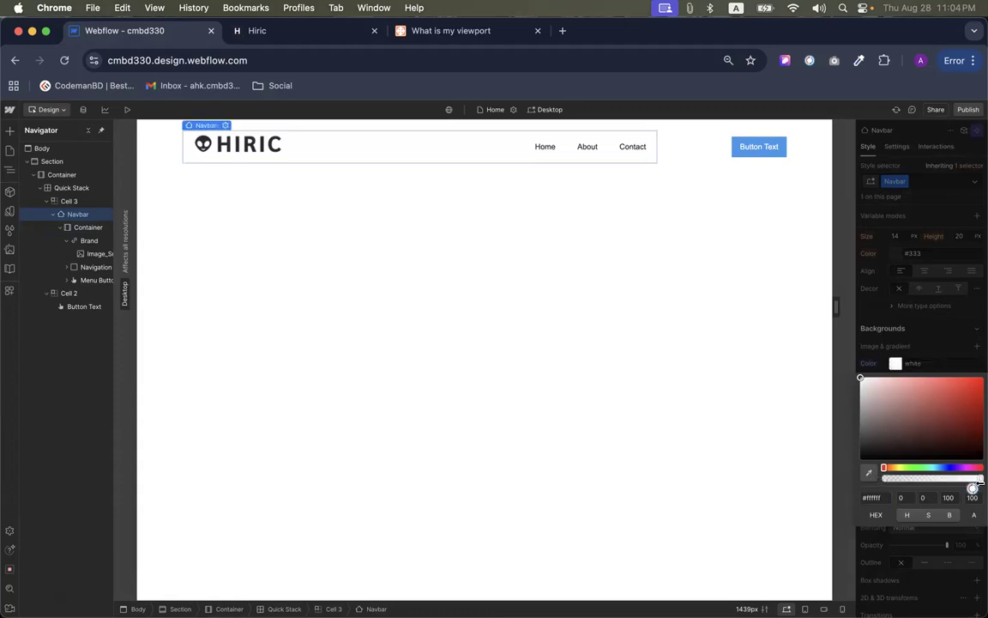
left_click(923, 359)
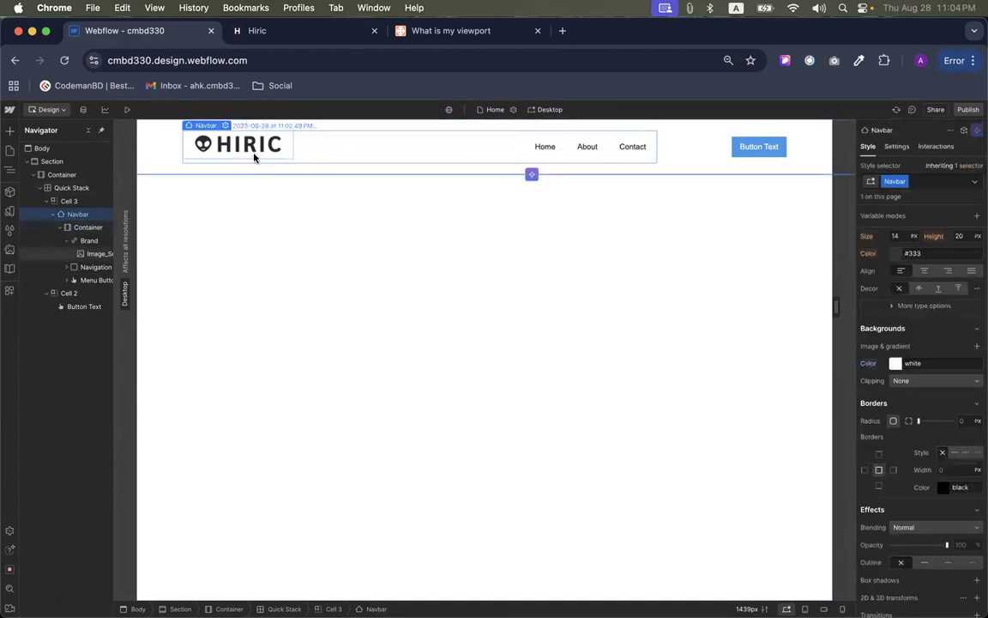
Examine the HEX, HSB and alpha values of the Navbar's background color in the color picker
left_click(82, 214)
left_click(905, 363)
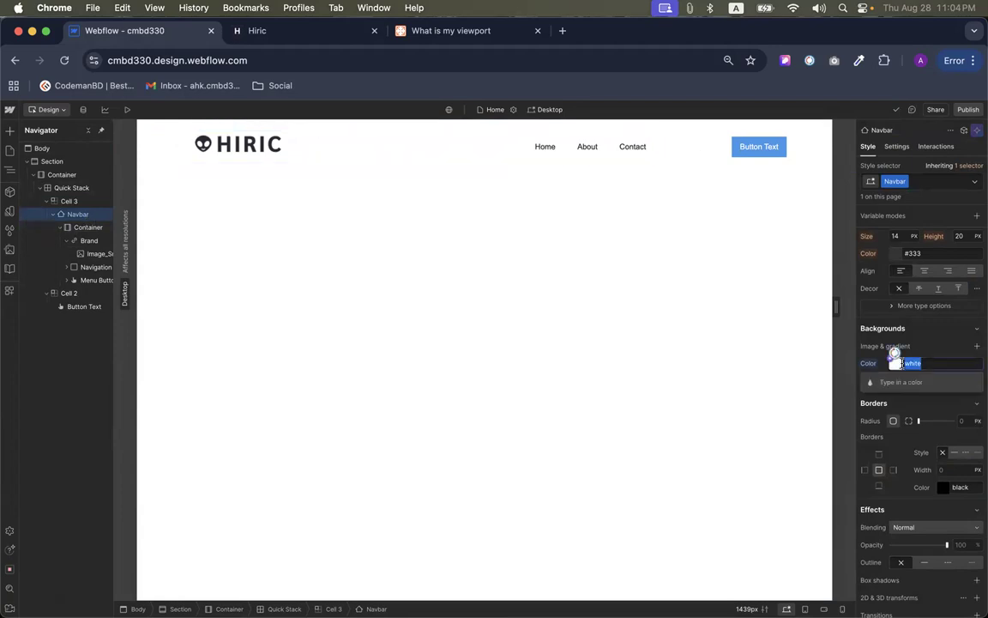
left_click(897, 367)
left_click(895, 364)
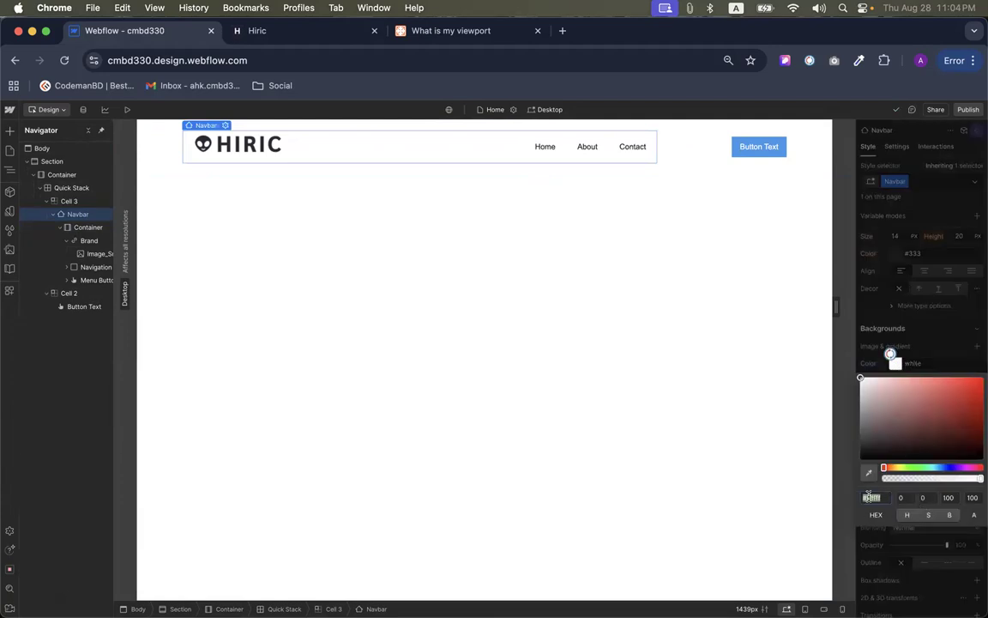
scroll(872, 497, "up", 5)
left_click(657, 392)
left_click(616, 412)
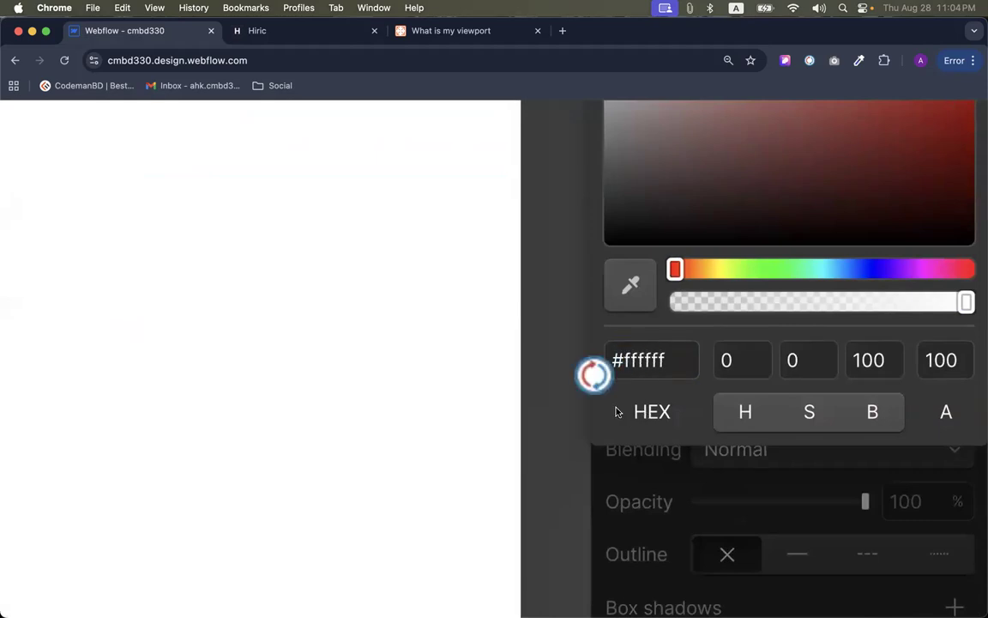
left_click(670, 389)
left_click(669, 391)
left_click(613, 405)
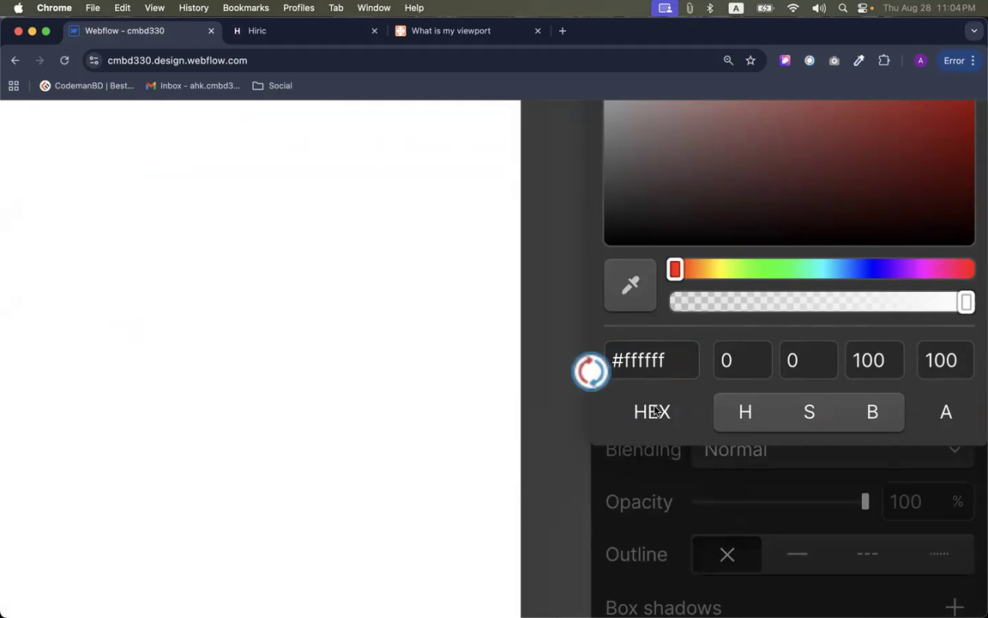
scroll(652, 412, "down", 5)
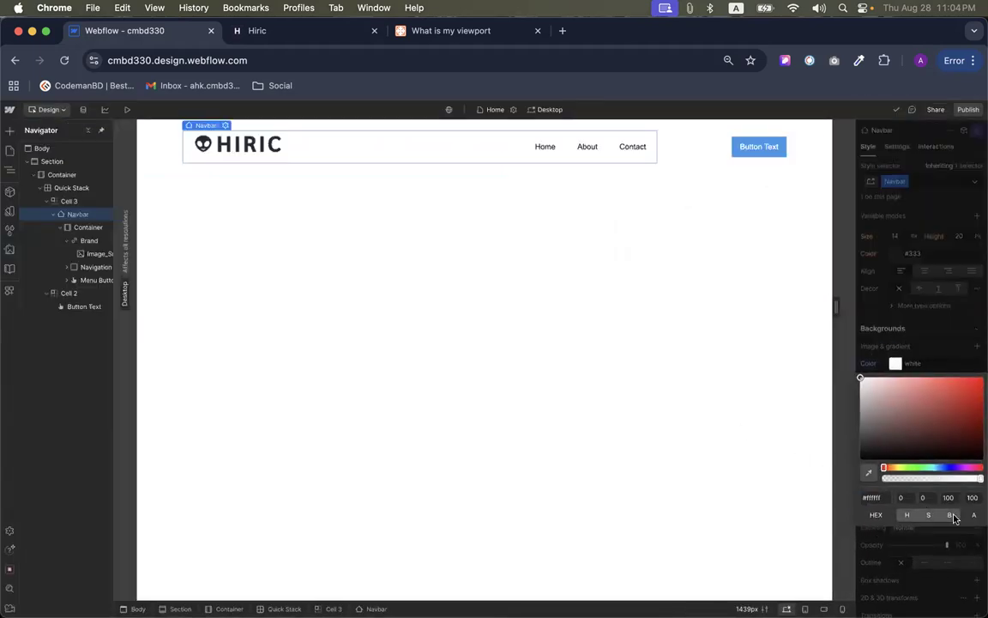
left_click(906, 363)
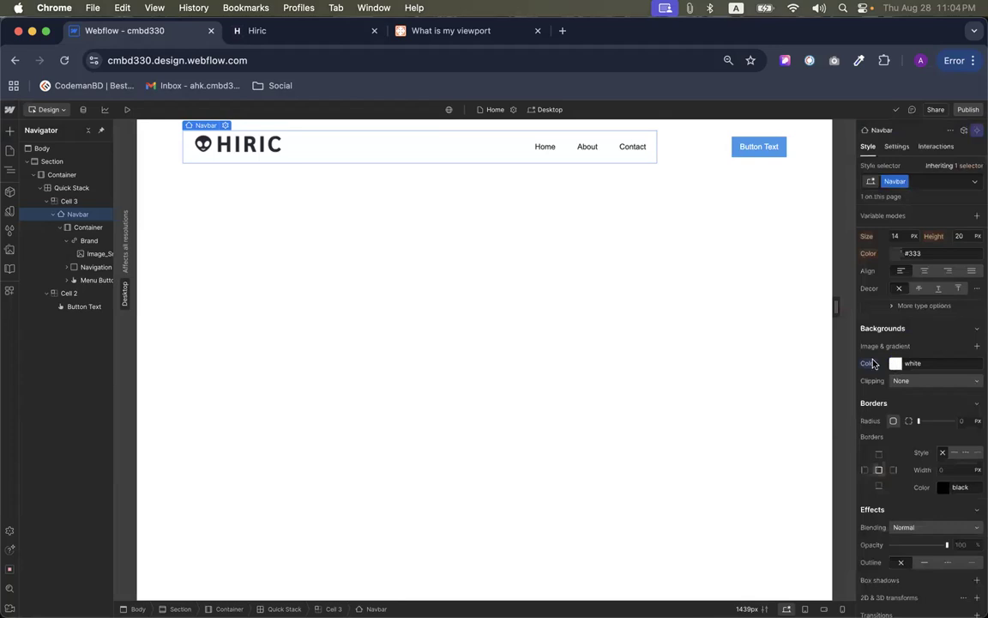
left_click(895, 364)
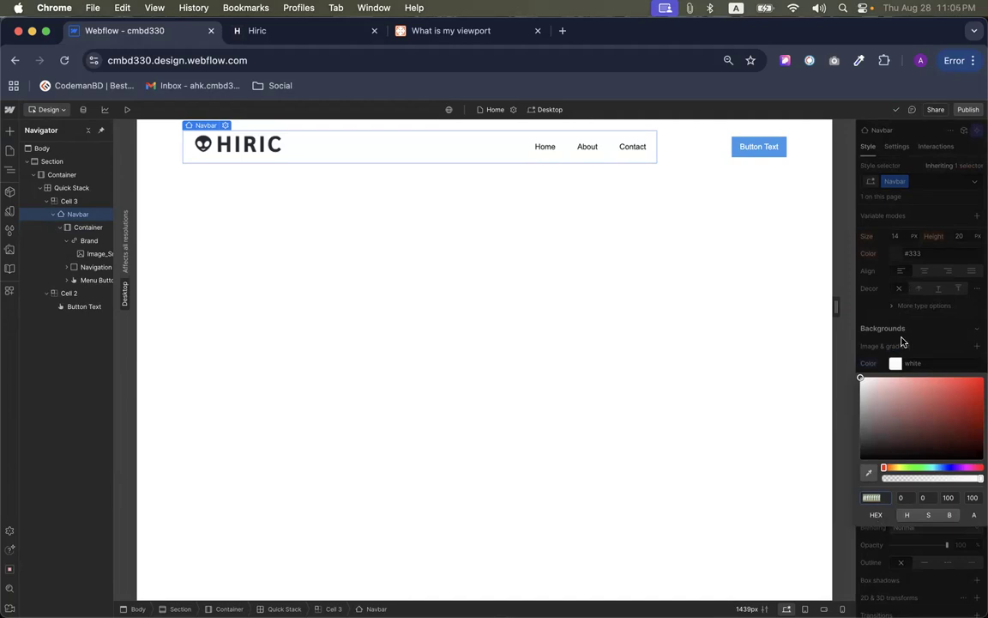
Search Google for "white rgb color" in a new browser tab and read white's RGB and hex codes
left_click(563, 30)
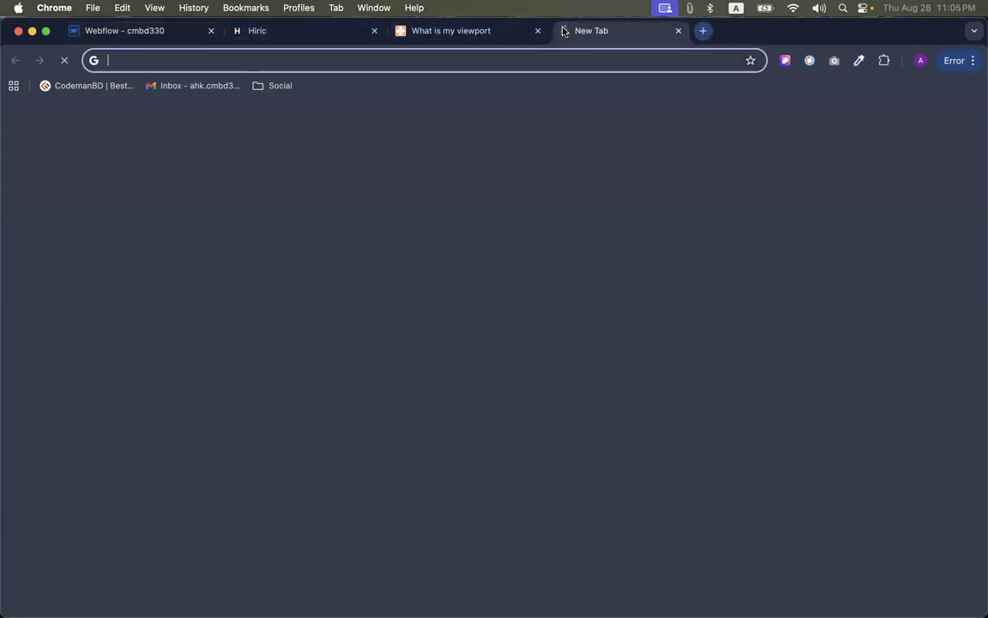
type("white r")
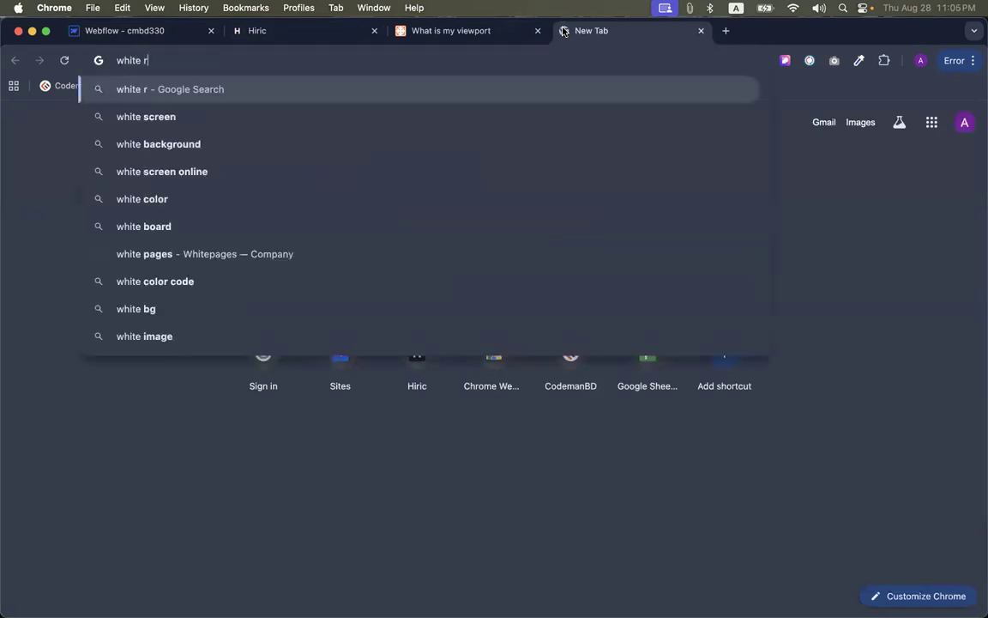
type("gb color")
key("Return")
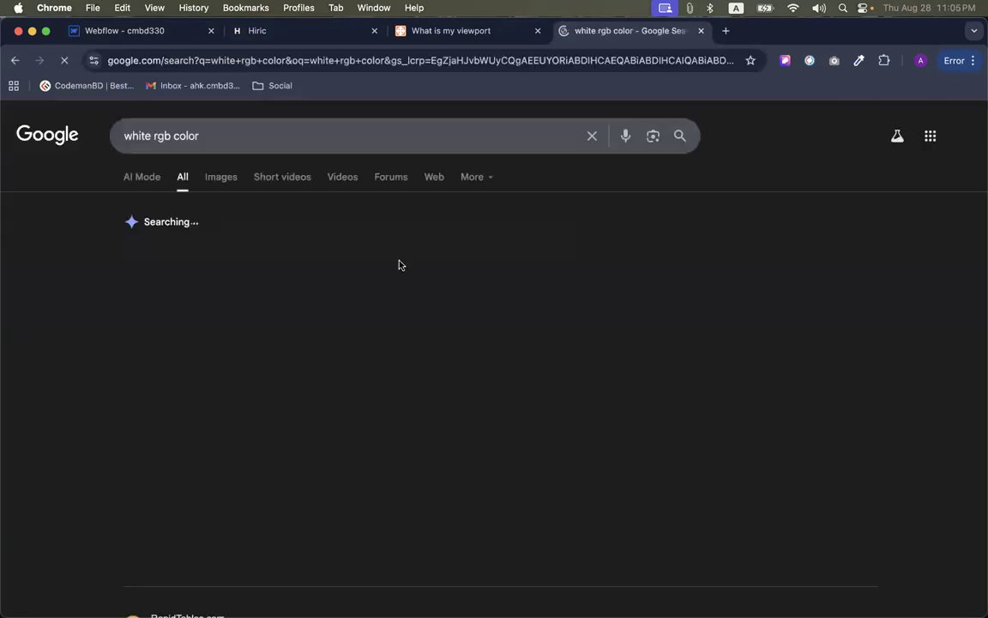
scroll(236, 269, "down", 2)
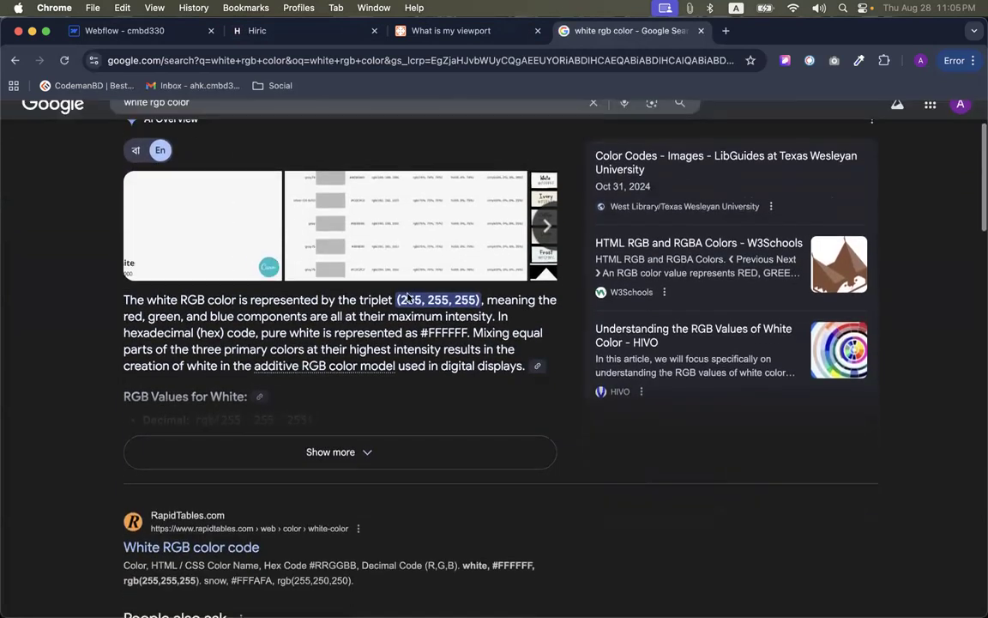
left_click_drag(396, 302, 483, 300)
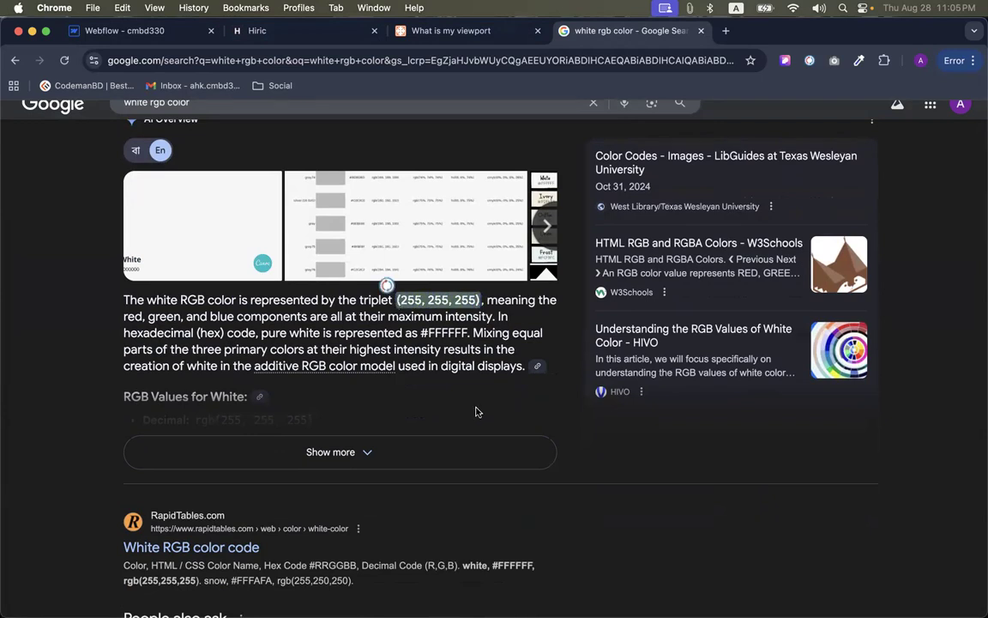
left_click_drag(422, 331, 468, 332)
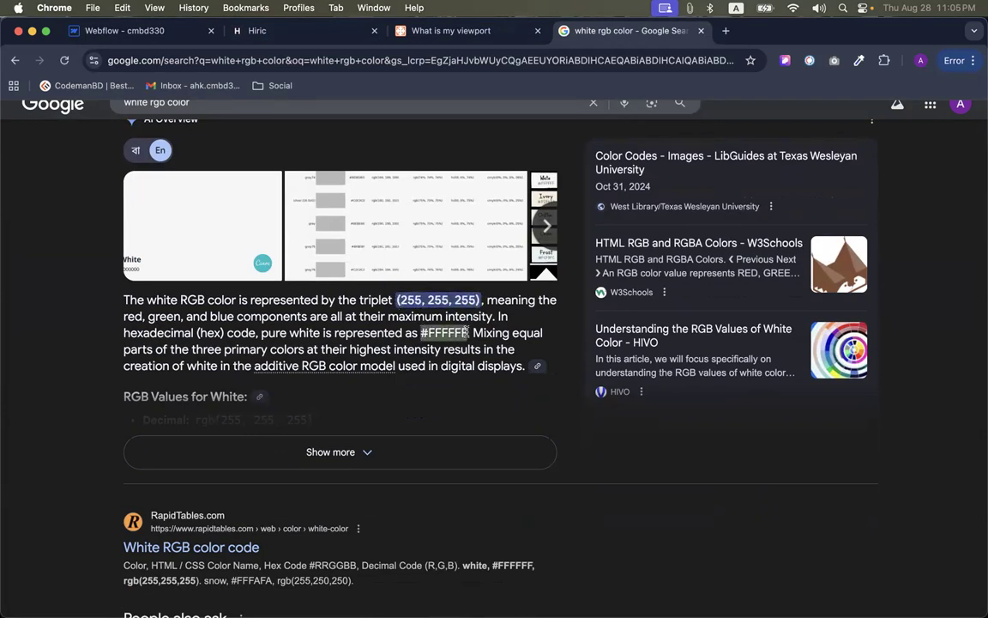
left_click(537, 332)
scroll(473, 350, "down", 1)
scroll(470, 353, "up", 3)
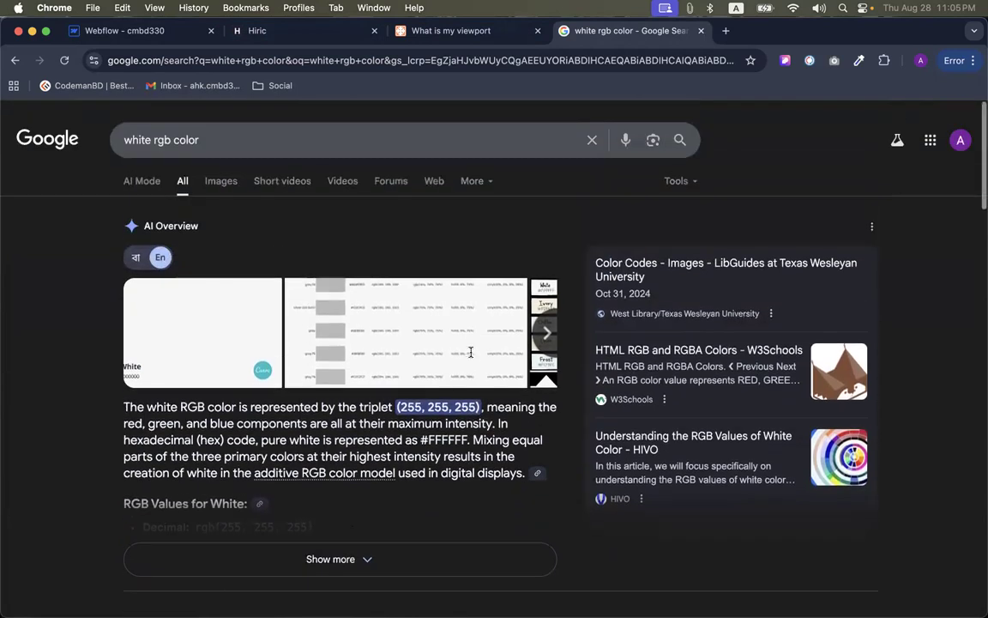
left_click(859, 60)
left_click(256, 10)
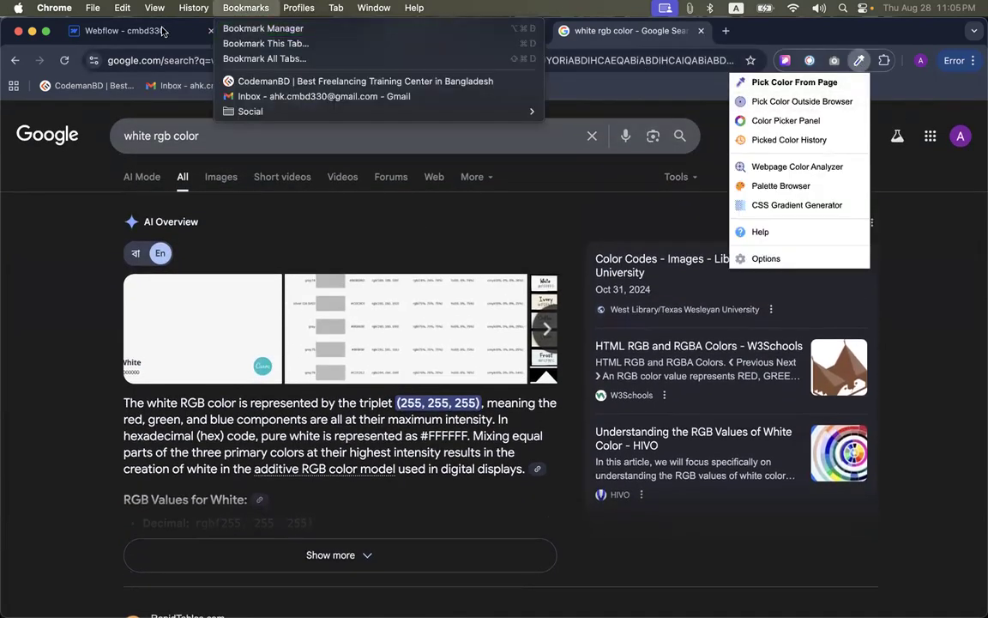
On the Hiric page, sample the green color of the Try it Free button with the color picker extension
left_click(161, 31)
left_click(228, 31)
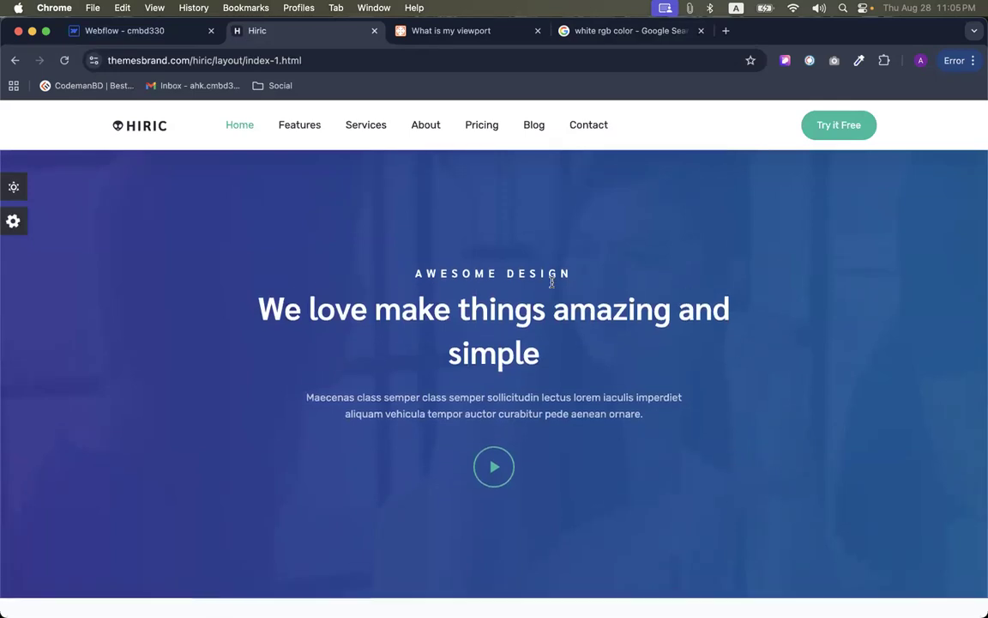
left_click(858, 60)
left_click(763, 82)
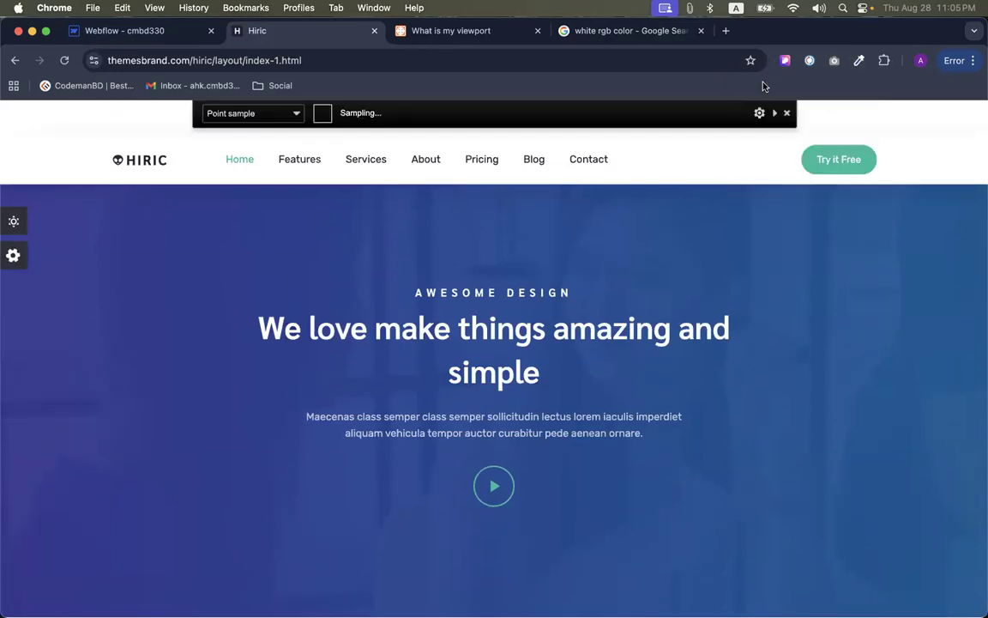
left_click(807, 156)
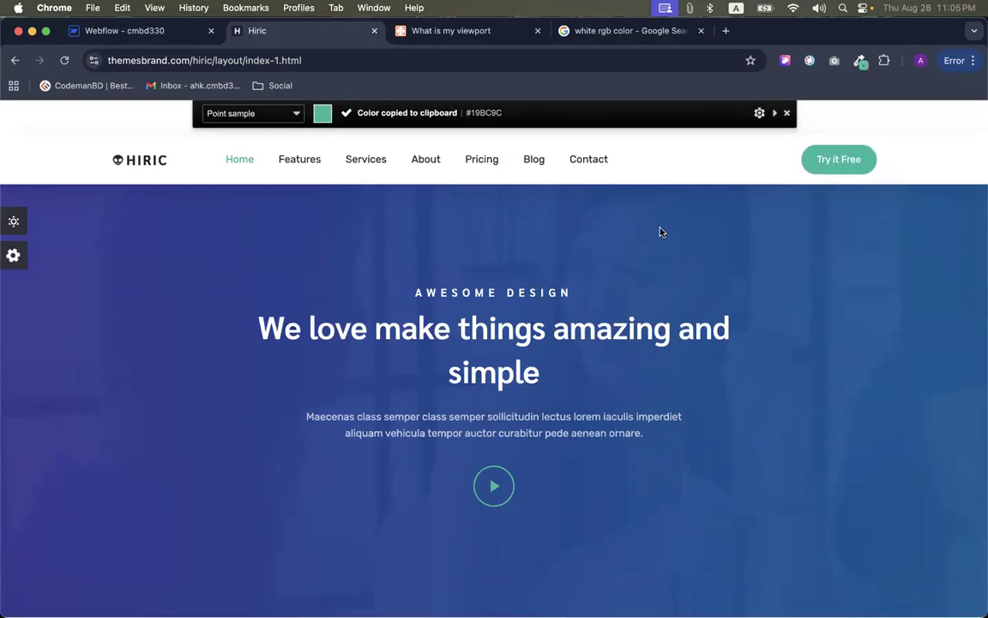
Back in Webflow, try the sampled #19BC9C as the Navbar's background color, and return it to white
left_click(125, 30)
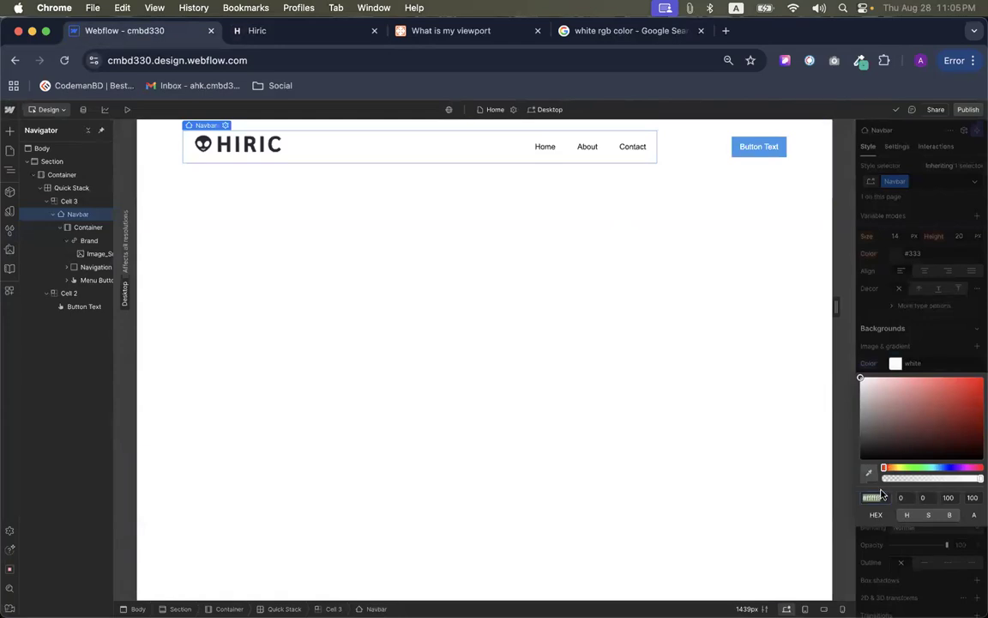
key("super+v")
key("Return")
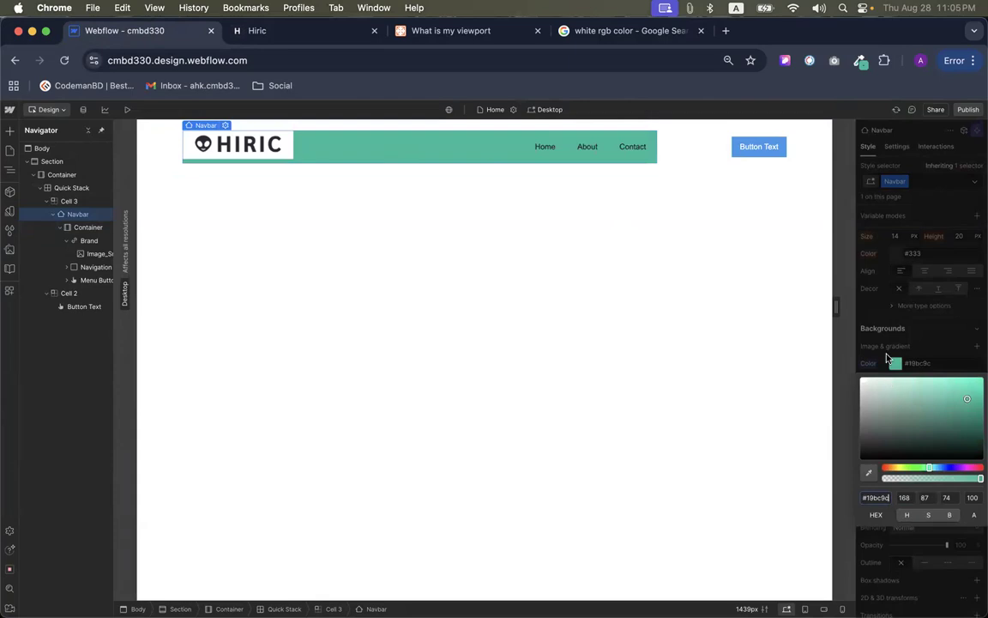
left_click_drag(888, 400, 831, 327)
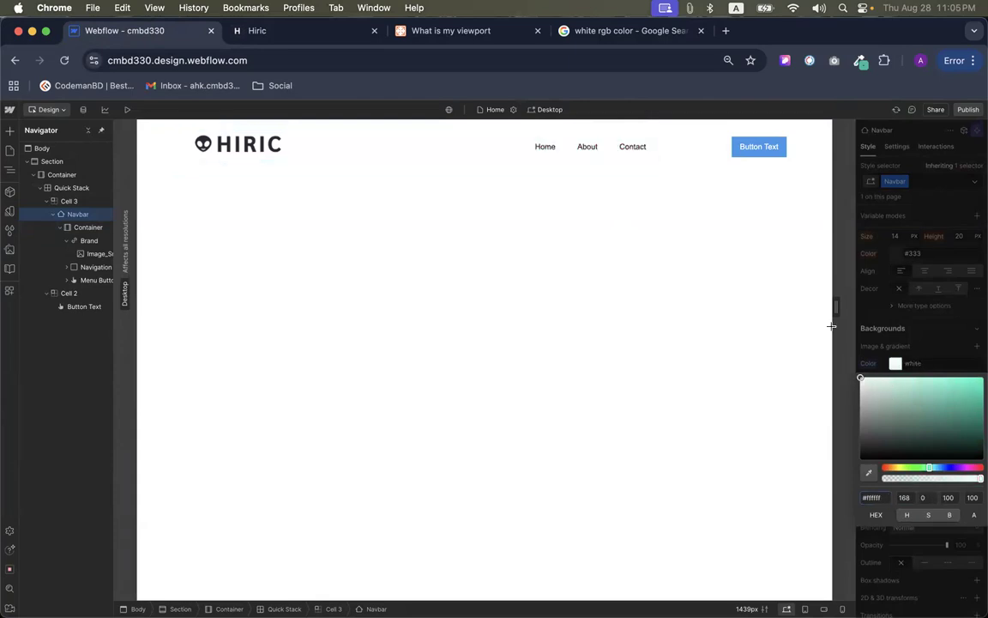
left_click(909, 325)
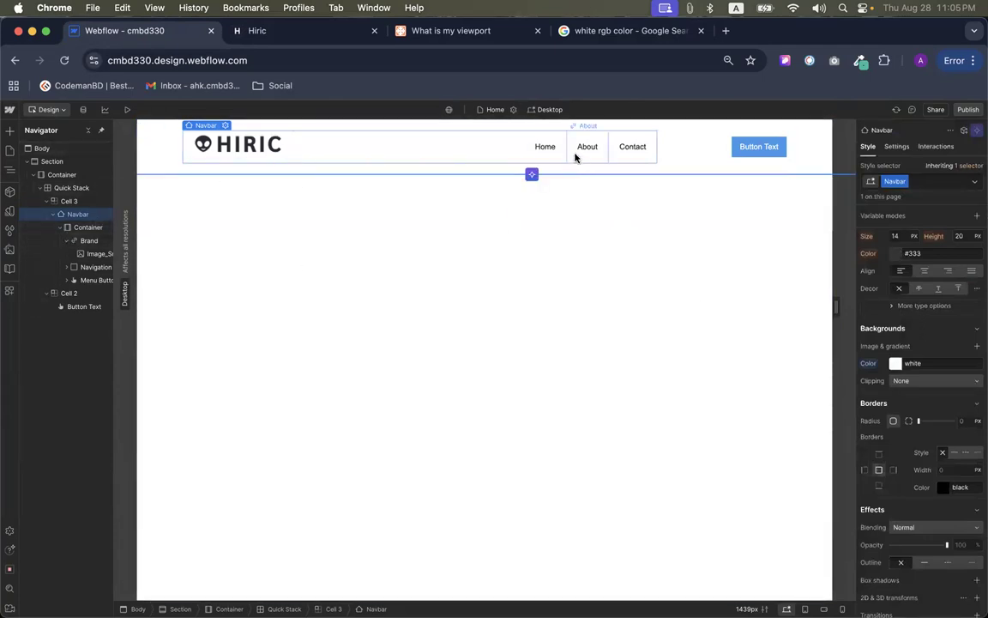
Try to copy the text of the Features menu label directly from the Hiric page
left_click(305, 30)
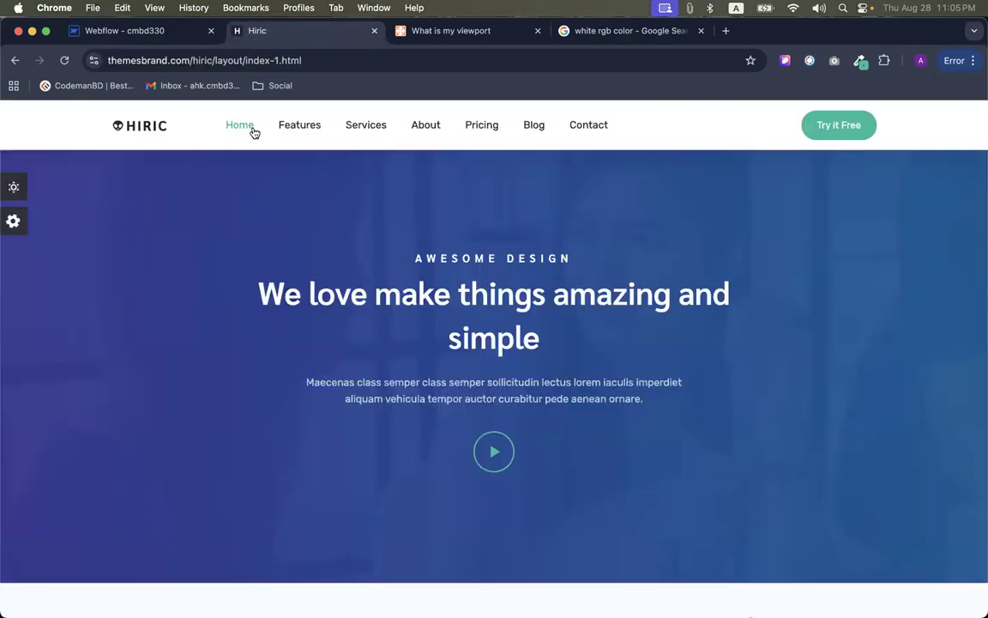
right_click(280, 120)
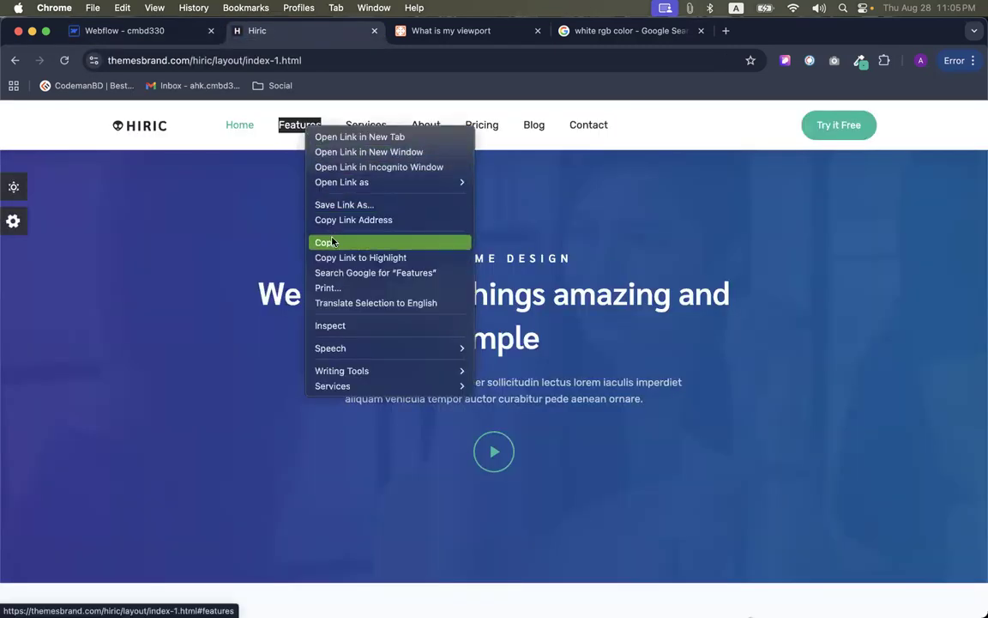
left_click(321, 222)
left_click(299, 139)
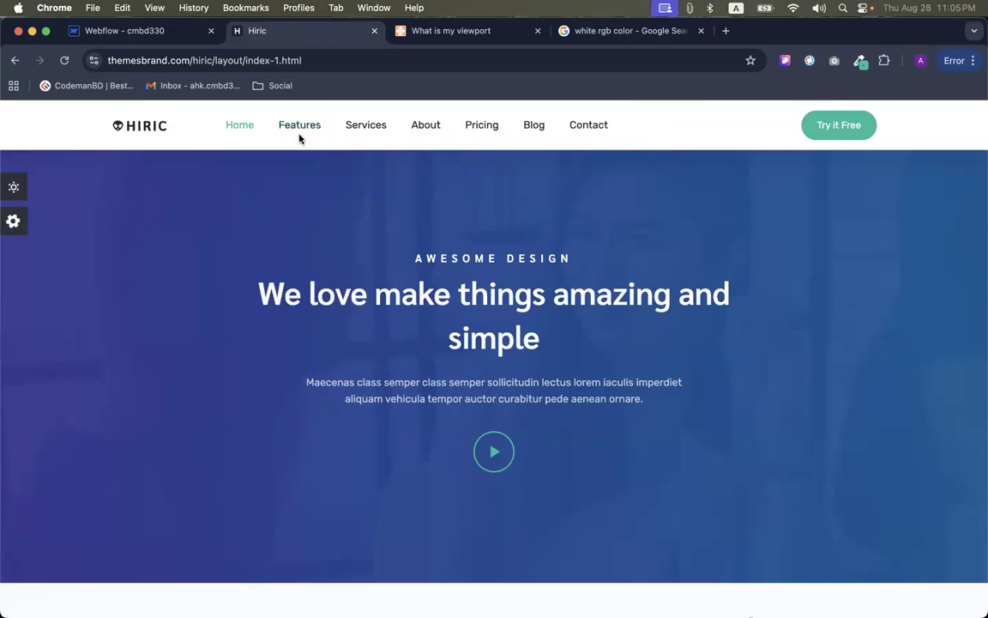
right_click(299, 125)
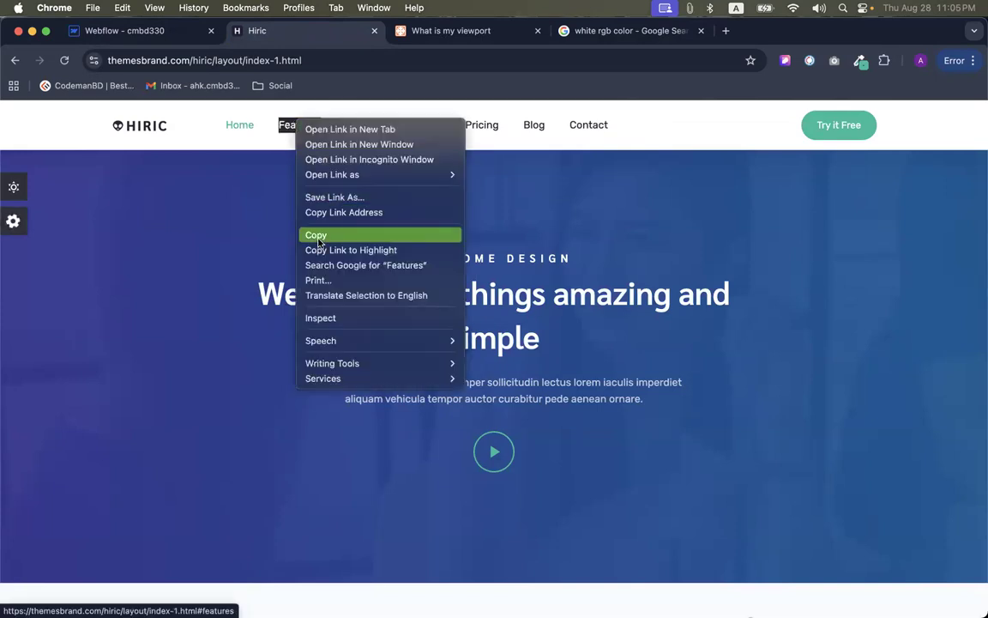
left_click(319, 231)
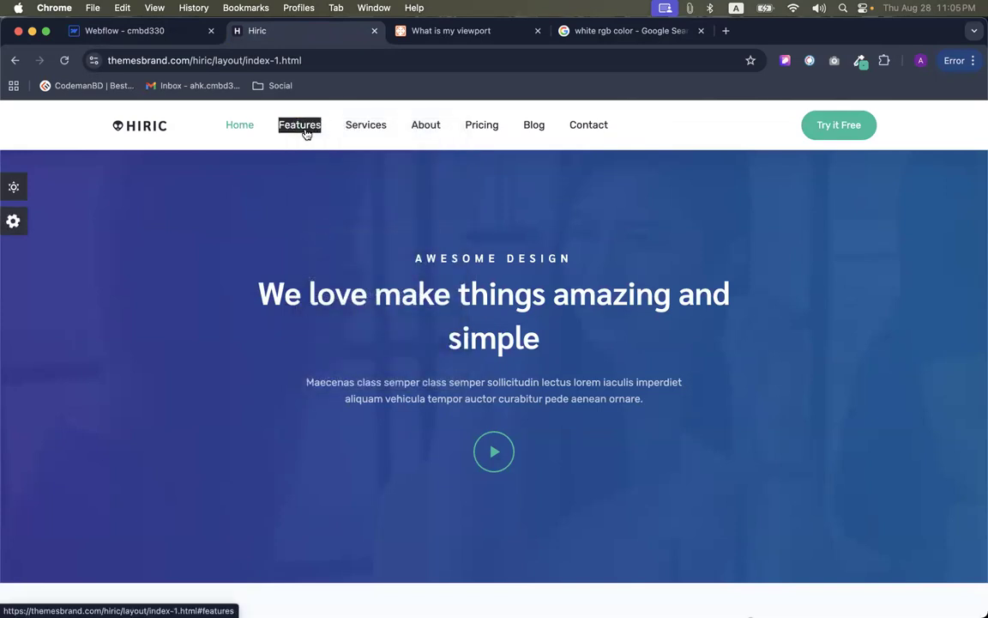
right_click(306, 134)
left_click(341, 241)
left_click(375, 179)
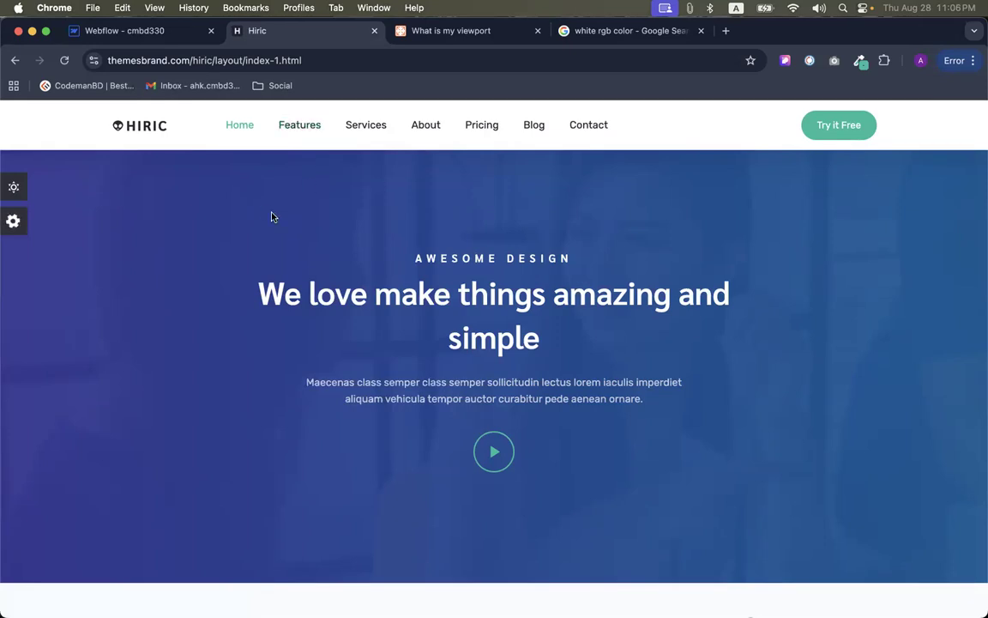
Capture the Features menu label with Google Lens, copy its text and close the search results
right_click(263, 173)
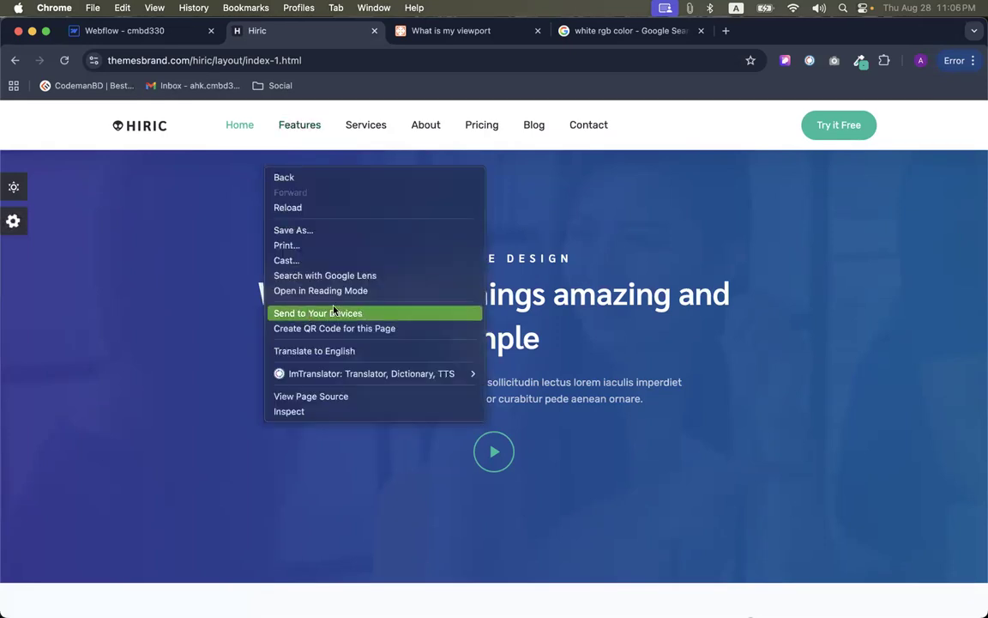
left_click(309, 275)
left_click_drag(270, 110, 329, 136)
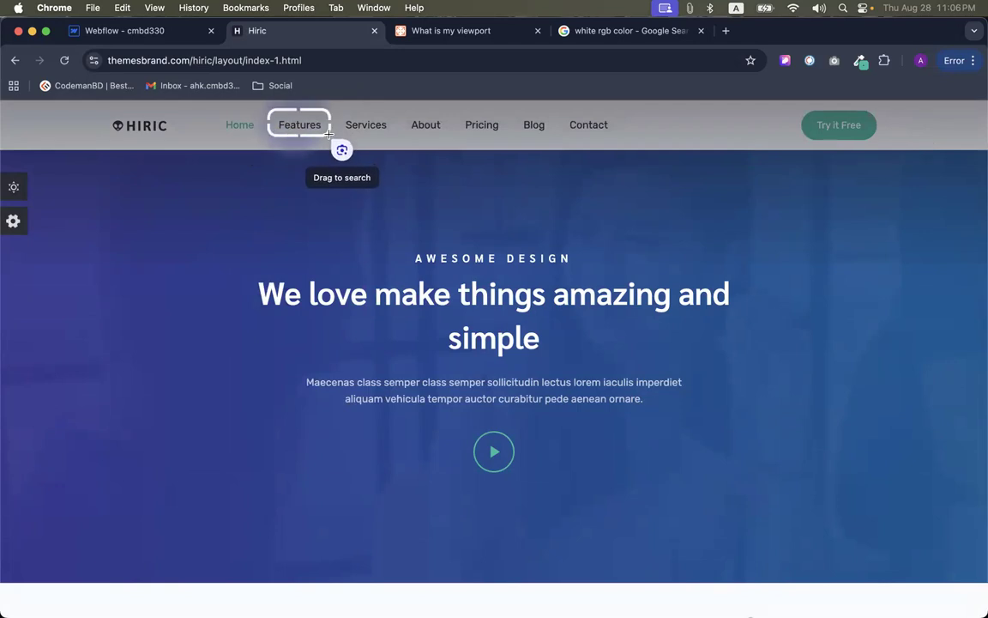
left_click(252, 229)
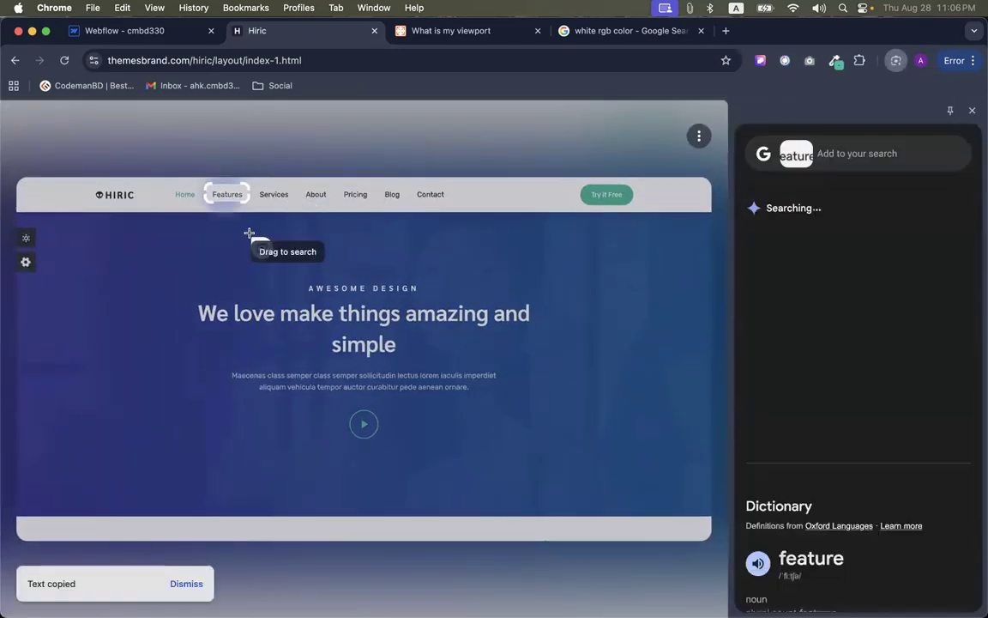
left_click(971, 112)
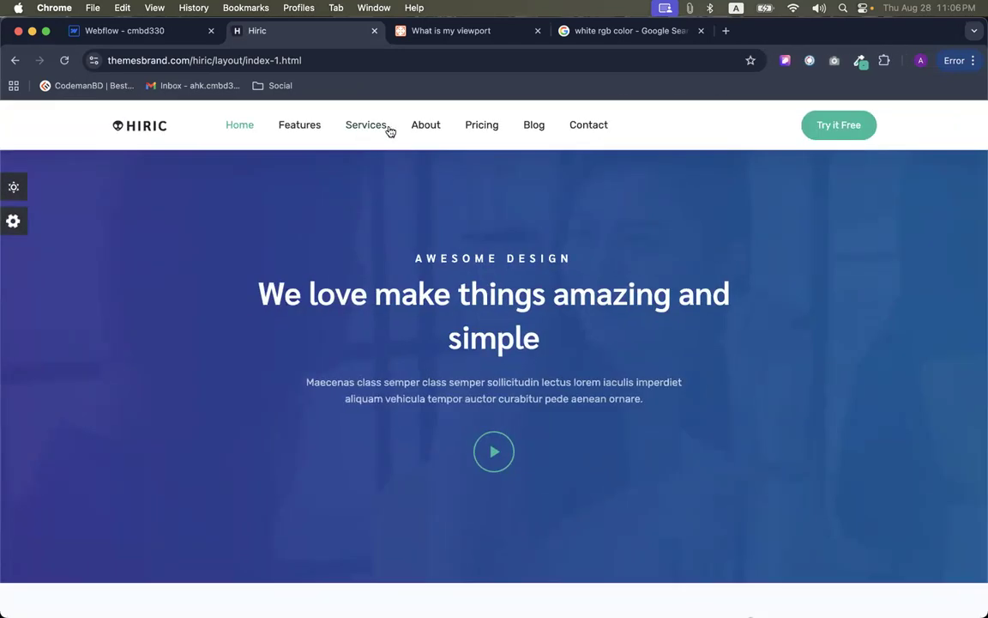
In Webflow, replace the text of the About nav link with Features
left_click(124, 30)
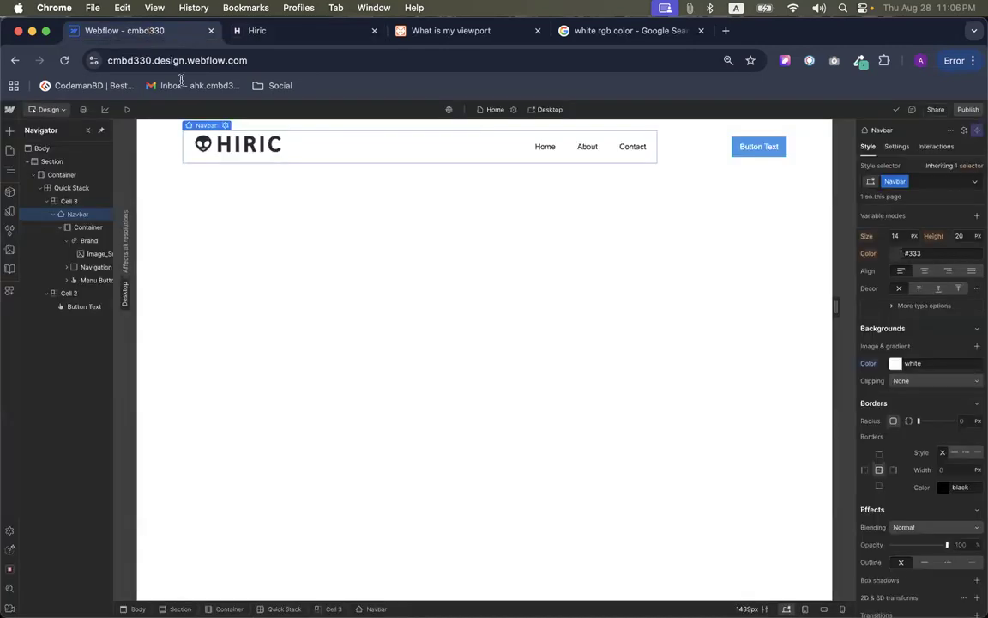
left_click(549, 155)
left_click(606, 155)
double_click(579, 152)
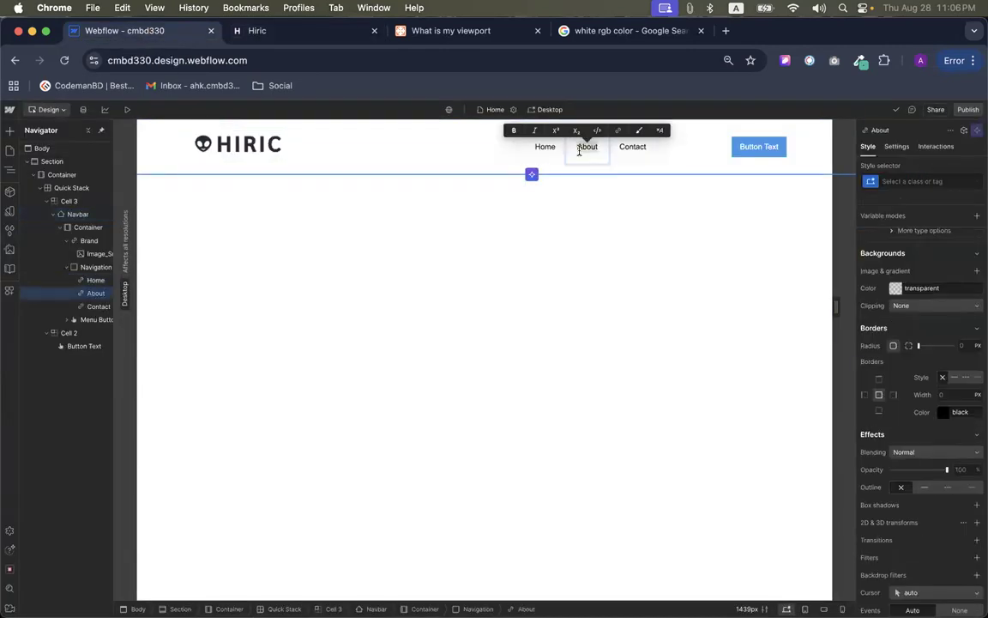
type("Features")
left_click(622, 159)
On the Hiric page, capture the Services menu label with Google Lens and copy its text
left_click(258, 30)
right_click(334, 153)
left_click(399, 266)
left_click_drag(333, 111, 399, 133)
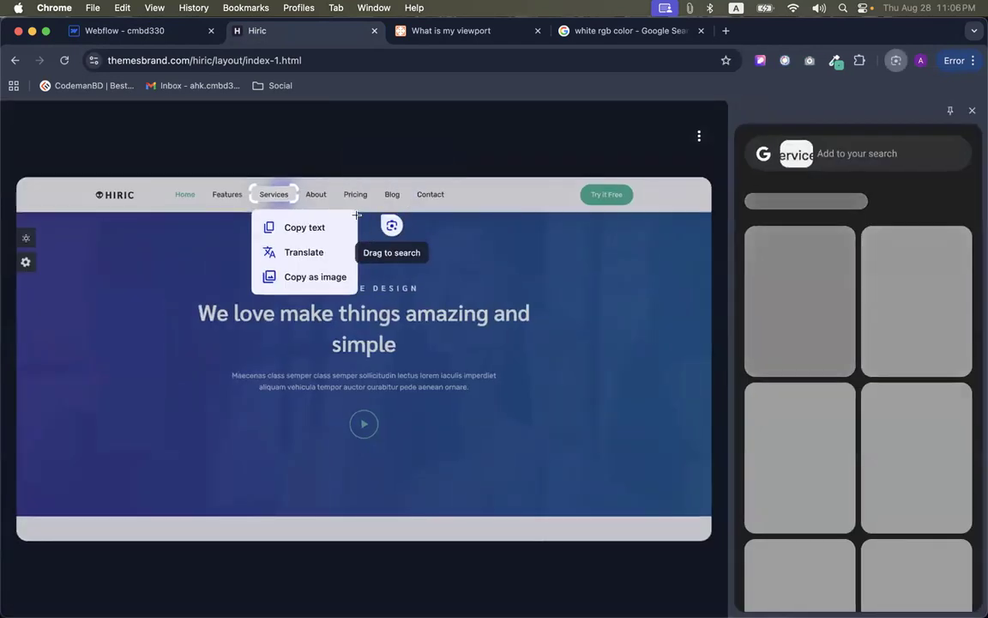
left_click(305, 227)
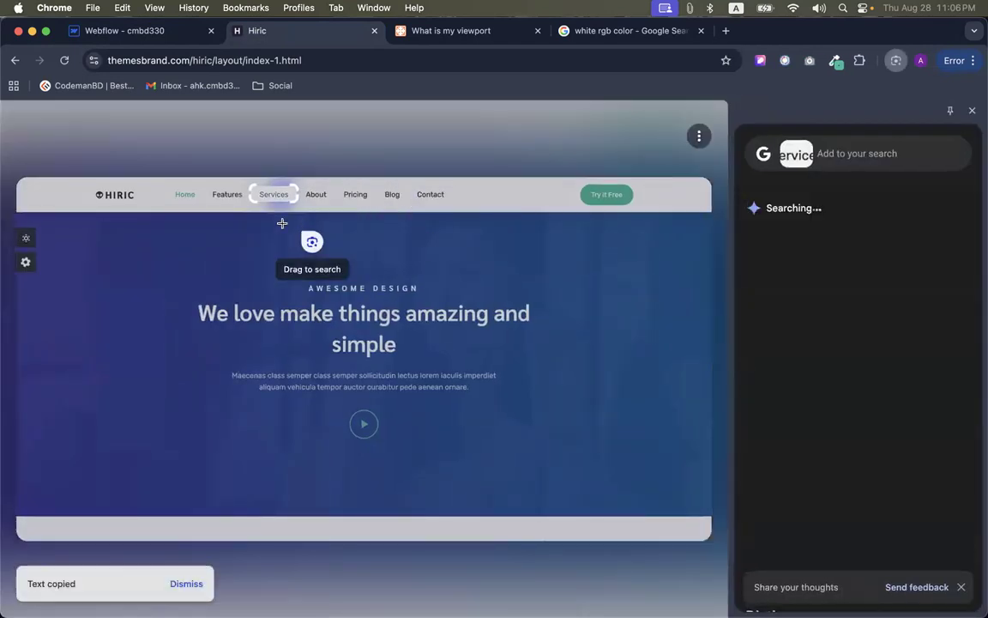
In Webflow, duplicate the Features nav link and change the second one's text to Services
left_click(197, 39)
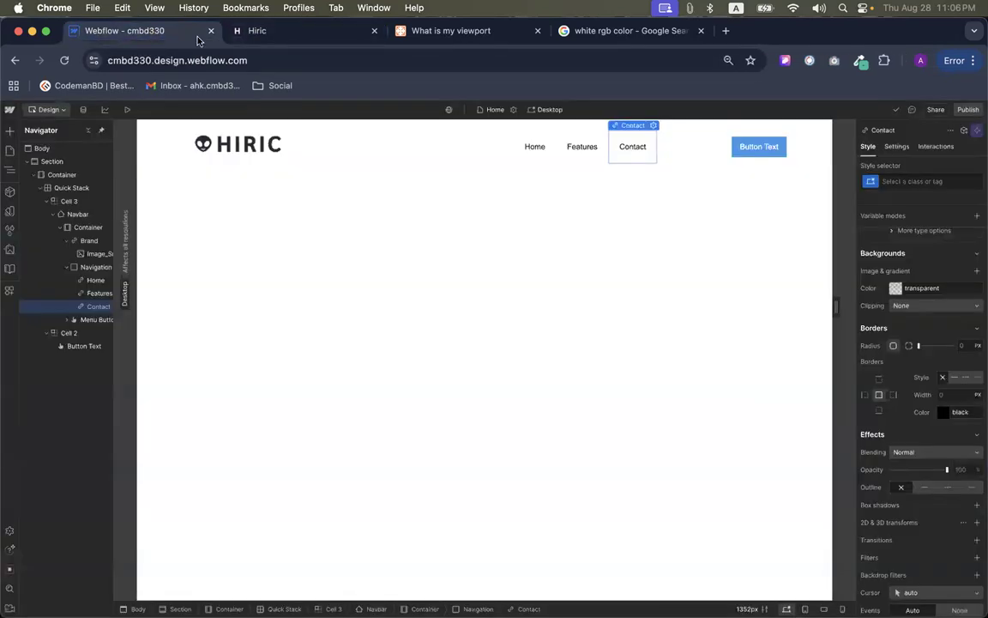
left_click(587, 151)
key("super+d")
double_click(580, 147)
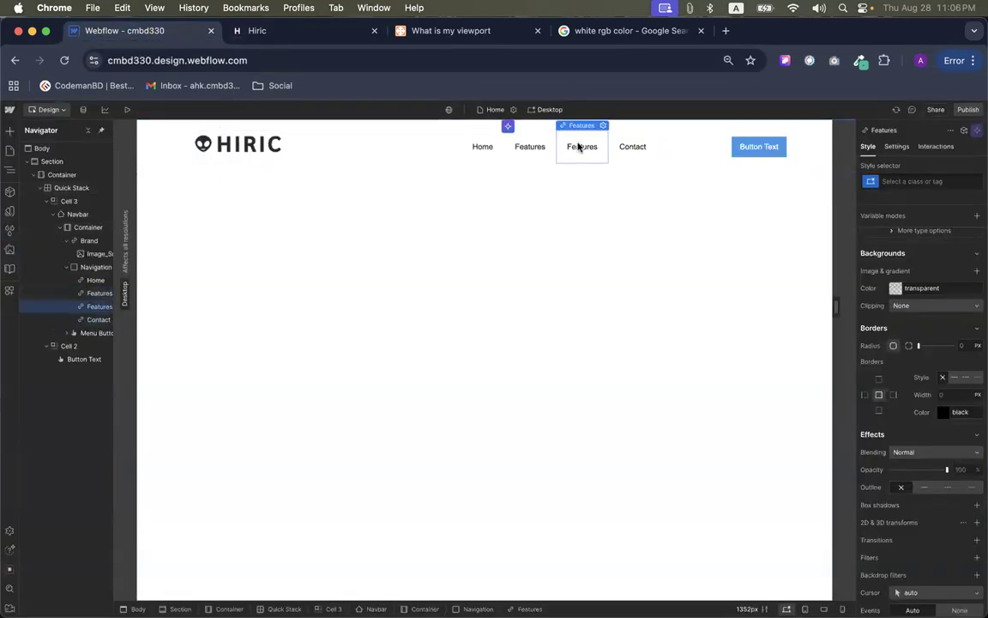
type("Services")
left_click(635, 154)
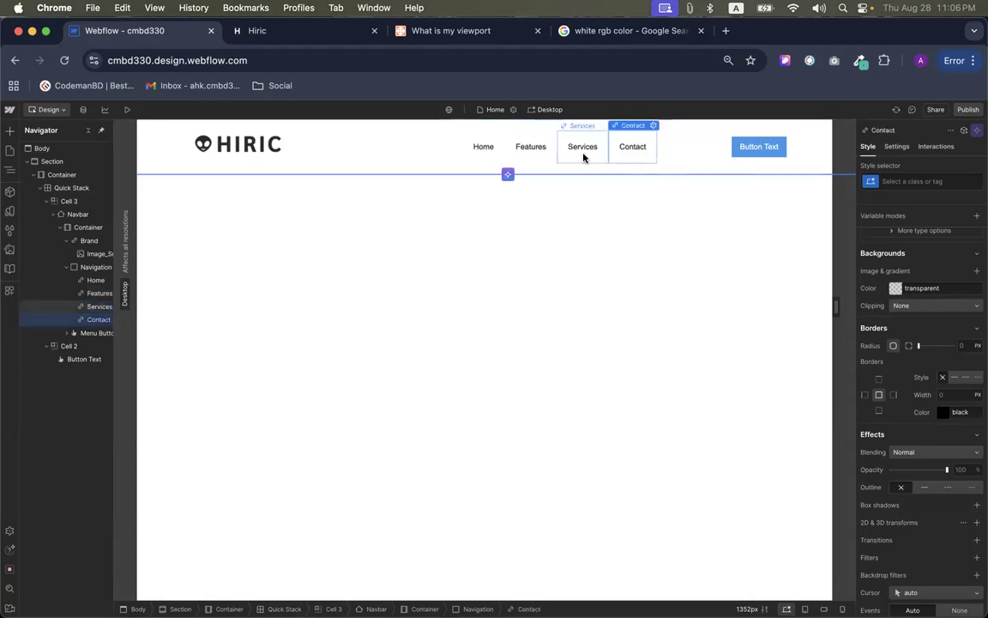
Copy the About label's text from the Hiric page with Google Lens and use it to name a duplicate of Webflow's Services nav link
left_click(585, 153)
left_click(289, 41)
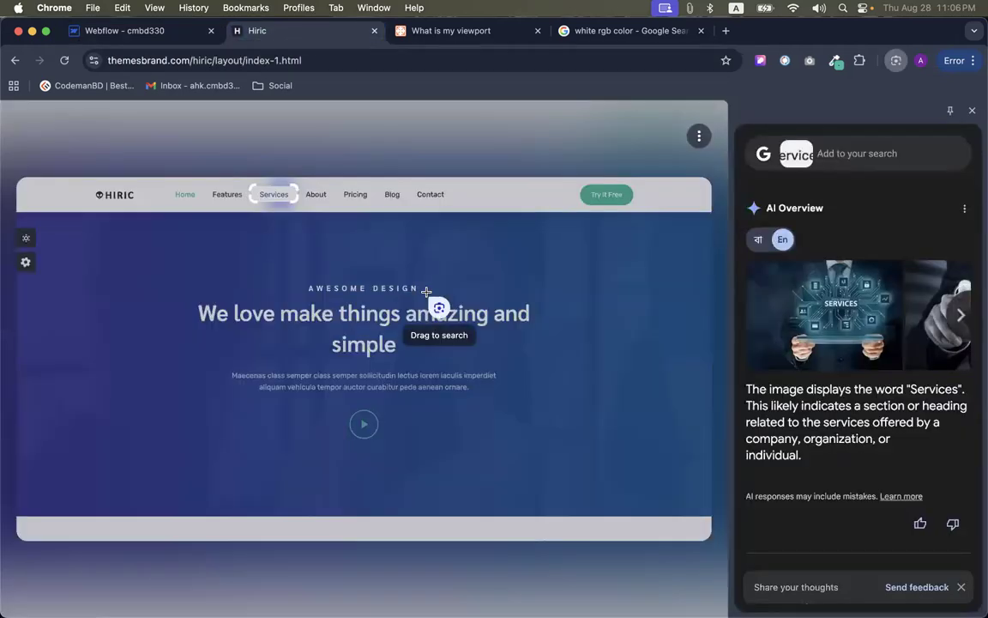
left_click(299, 183)
left_click_drag(302, 186, 331, 200)
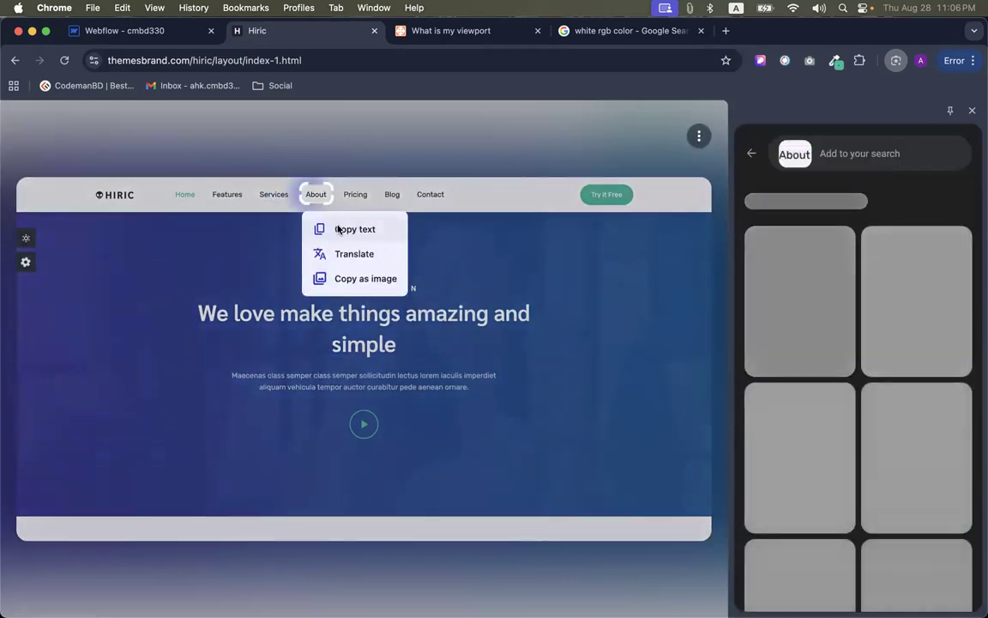
left_click(338, 229)
left_click(171, 35)
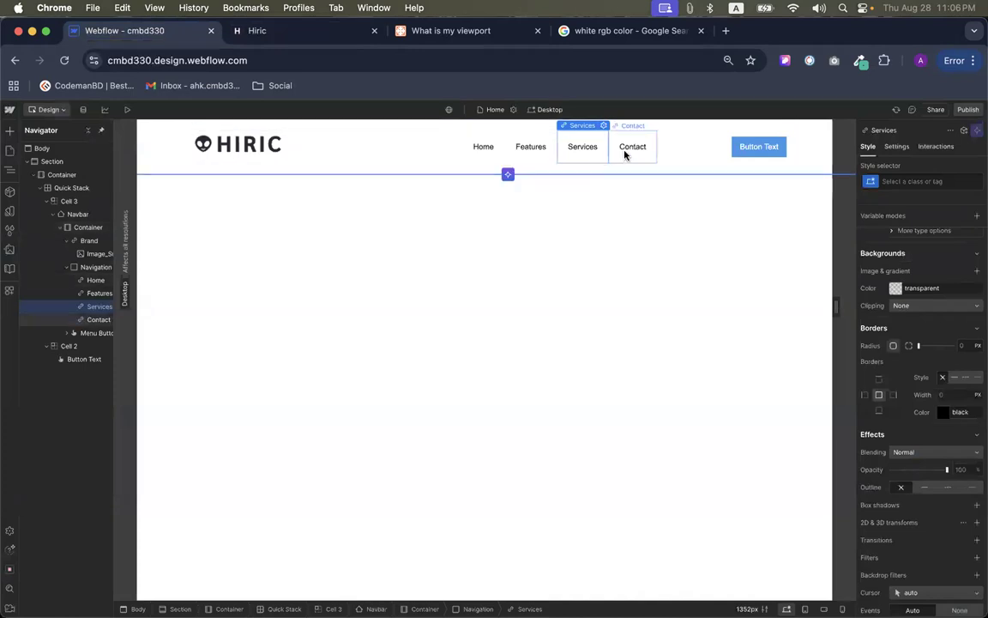
key("super+d")
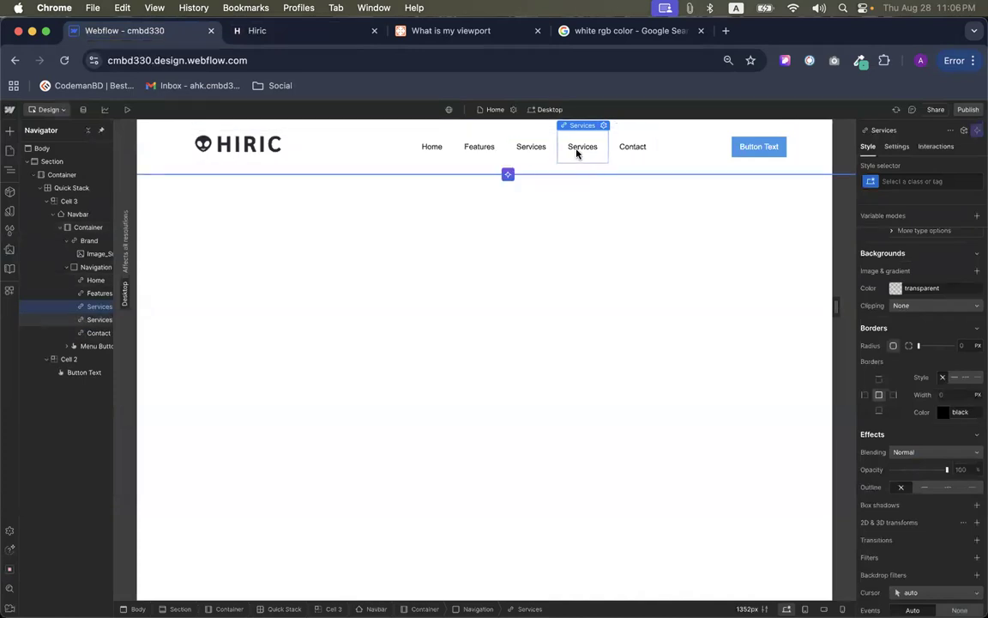
double_click(577, 148)
key("super+v")
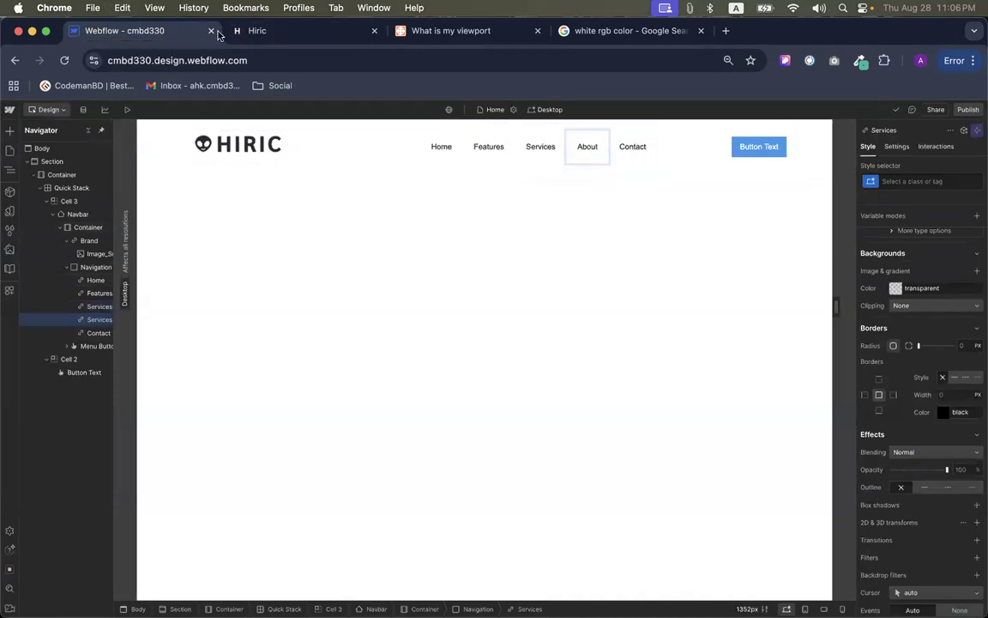
Copy the Pricing label's text from the Hiric page and paste it into a duplicate of Webflow's About nav link
left_click(257, 31)
left_click_drag(335, 183, 375, 205)
left_click(375, 228)
left_click(171, 33)
left_click(600, 155)
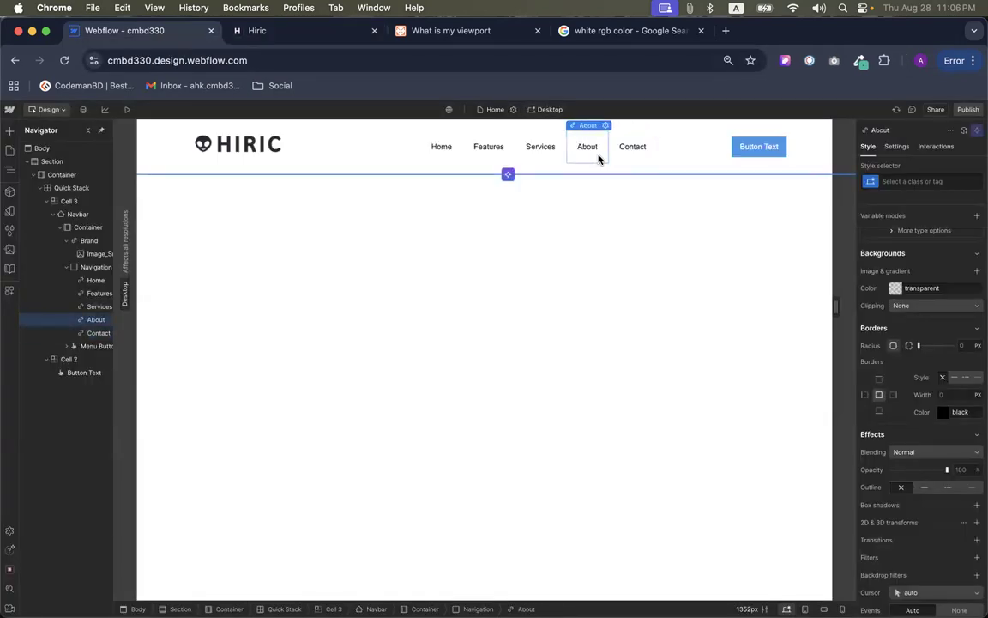
key("super+d")
double_click(592, 147)
key("super+v")
Copy the Blog label's text from the Hiric page and replace the text of Webflow's Contact nav link with it
left_click(257, 30)
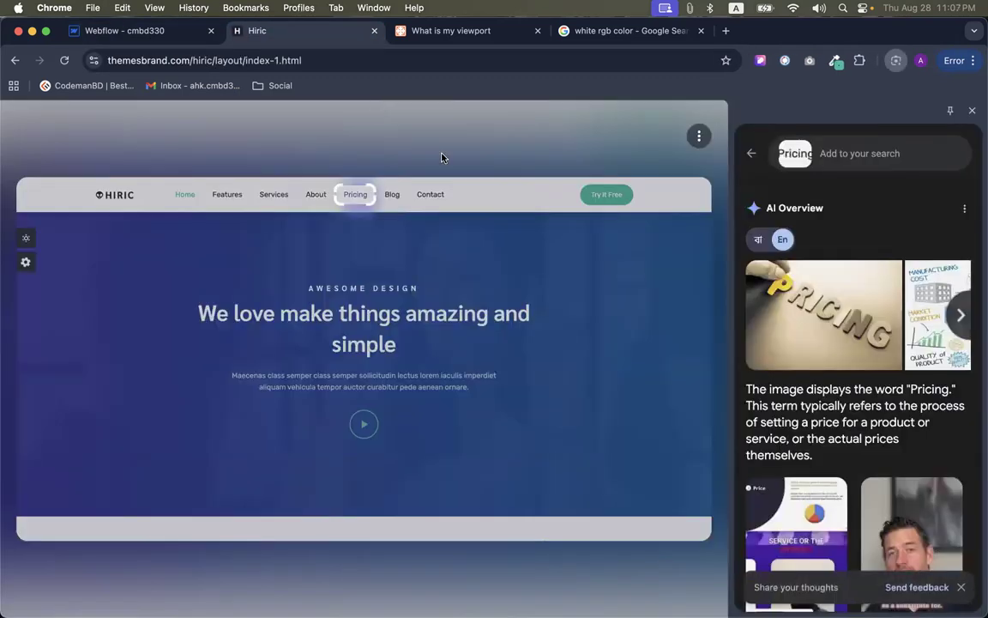
left_click(390, 194)
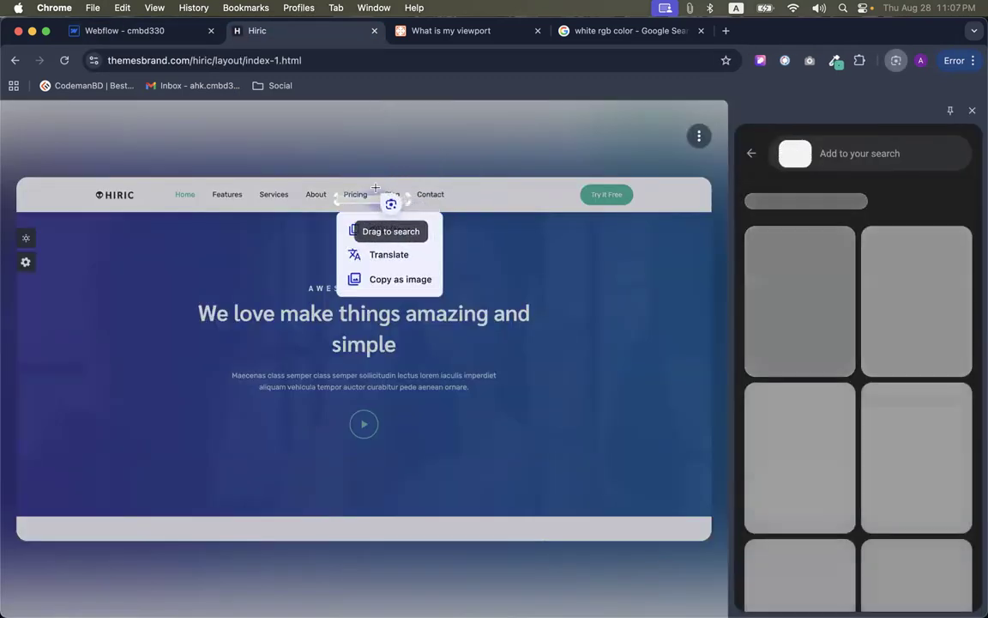
left_click(207, 36)
double_click(633, 147)
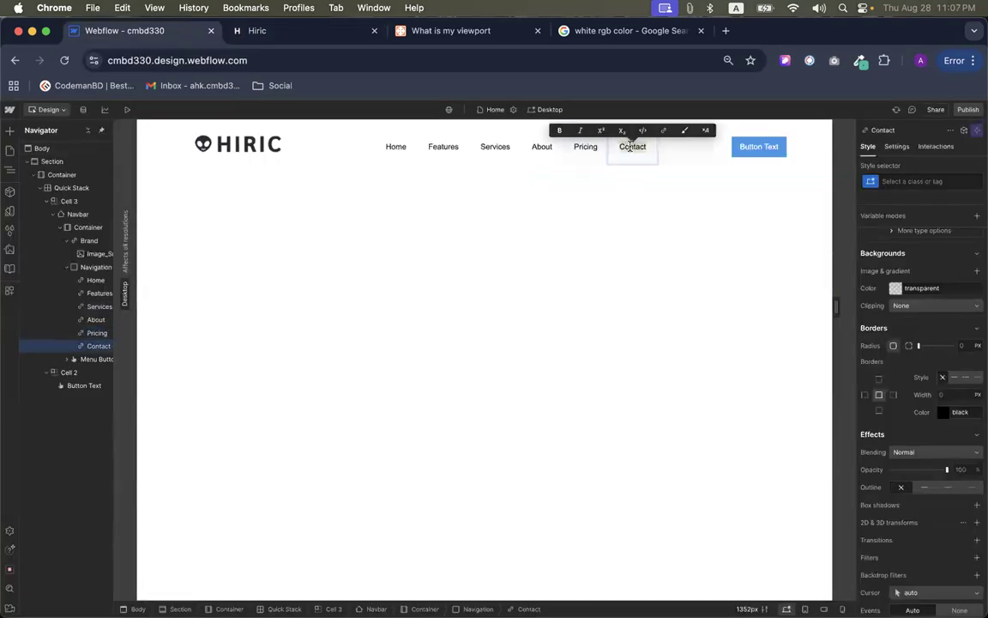
type("Blog")
left_click(666, 150)
Try duplicating the Blog nav link, and undo both the duplicate and the link's rename to Blog
left_click(644, 153)
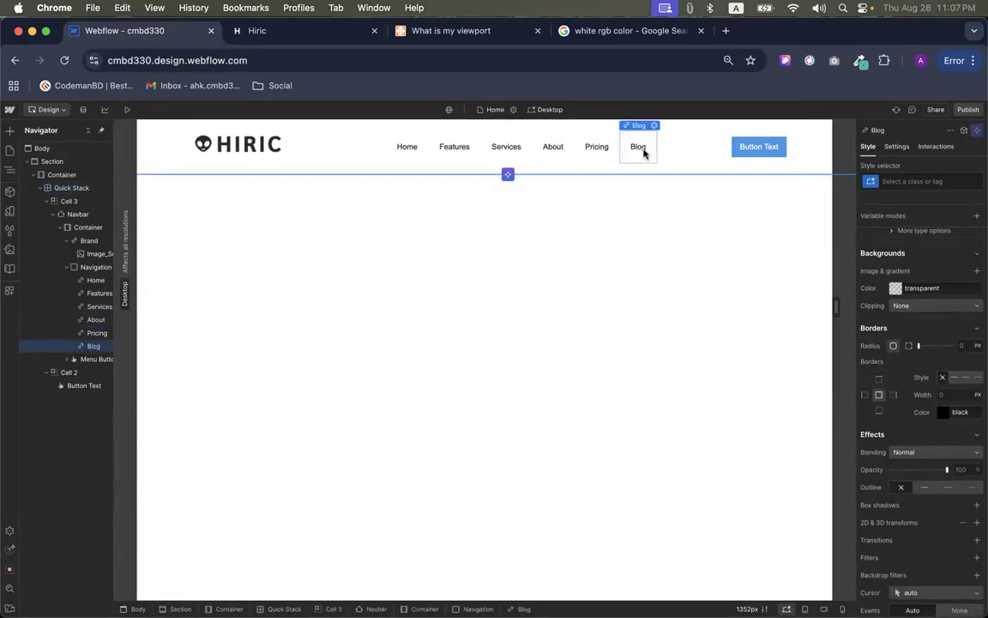
key("super+c")
key("super+v")
left_click(335, 31)
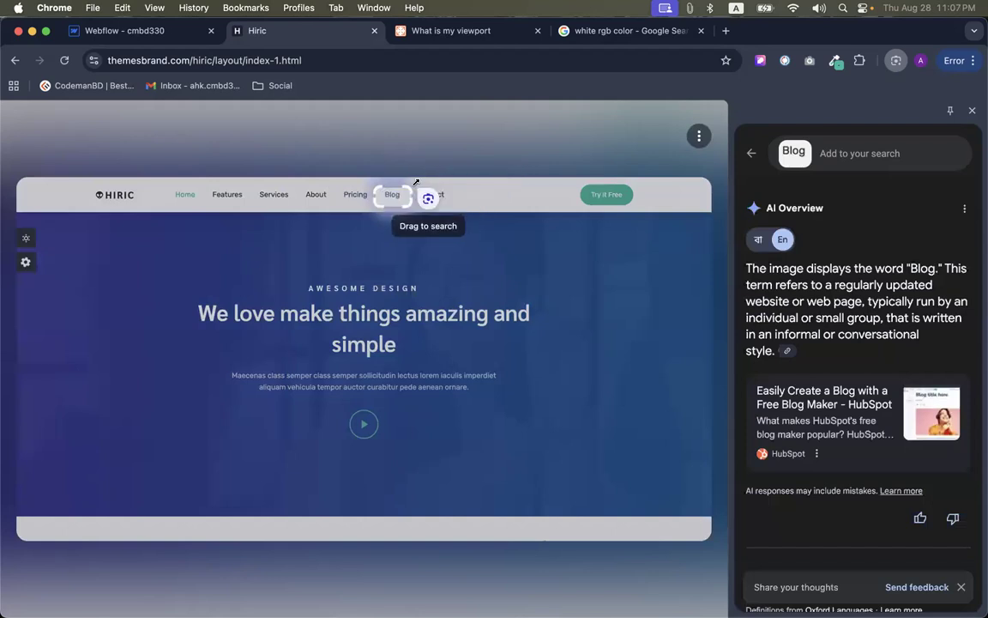
left_click(172, 31)
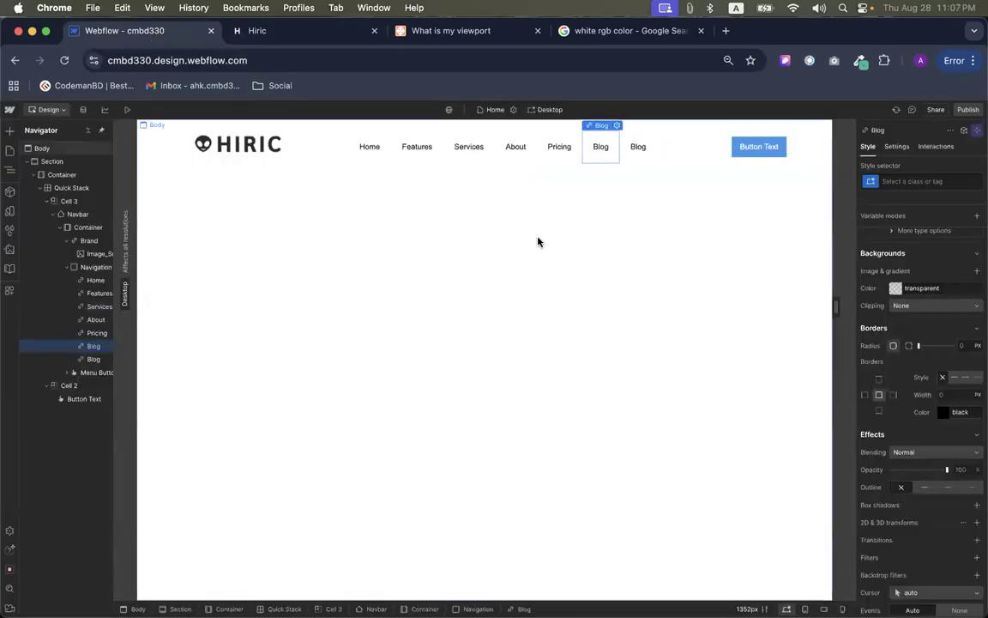
key("super+z")
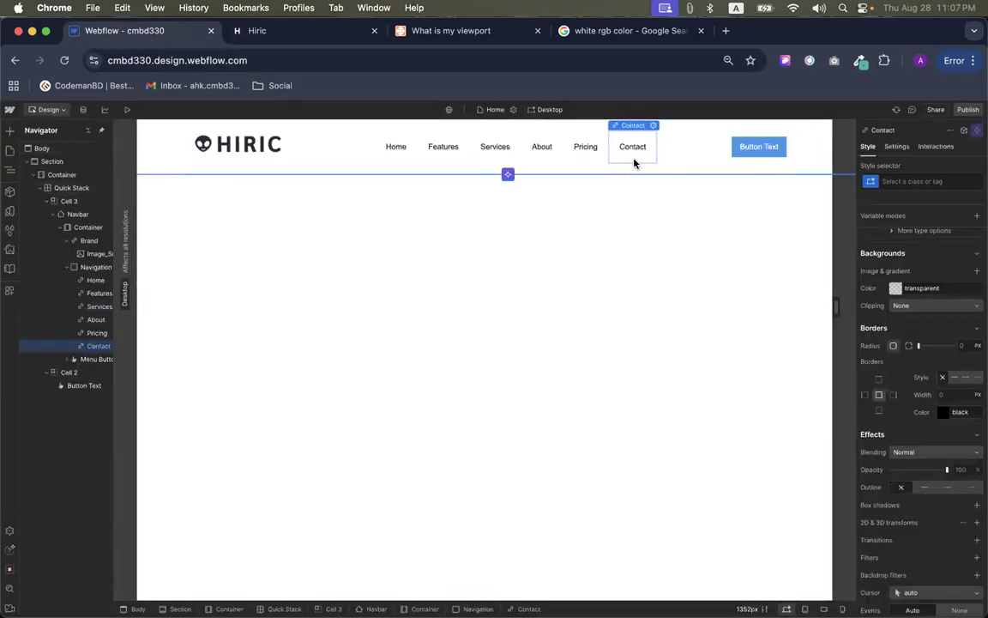
Duplicate the Contact nav link and change the first one's text to Blog
key("super+d")
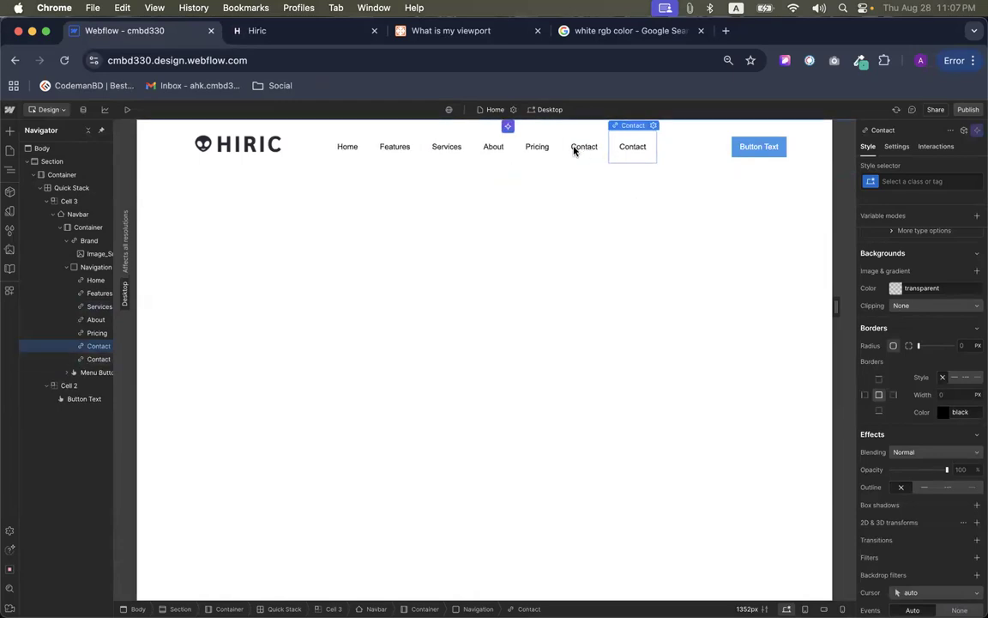
left_click(659, 155)
left_click(585, 147)
double_click(585, 146)
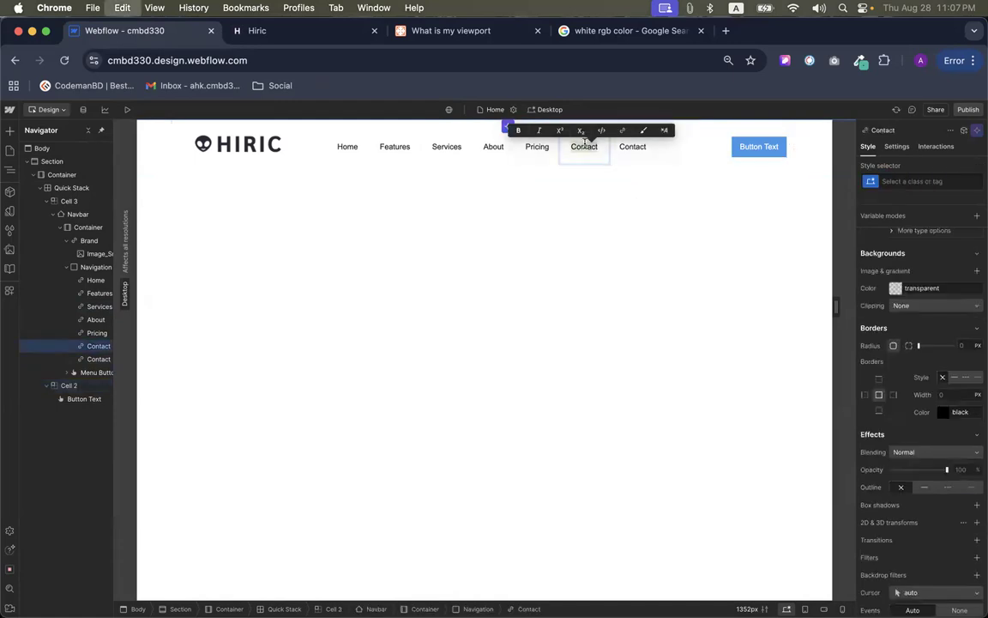
type("Blog")
left_click(695, 180)
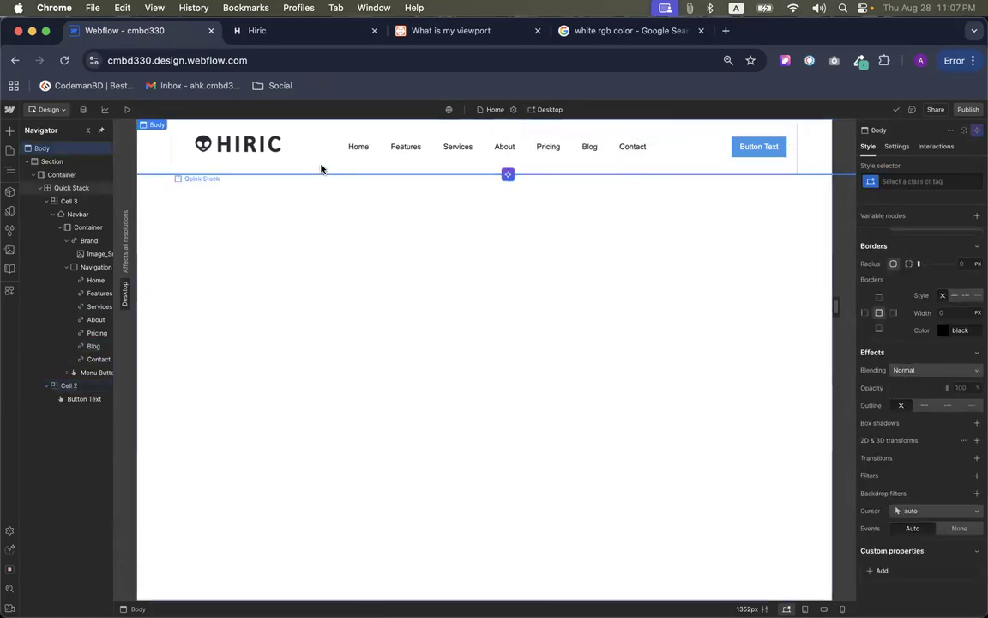
left_click(366, 147)
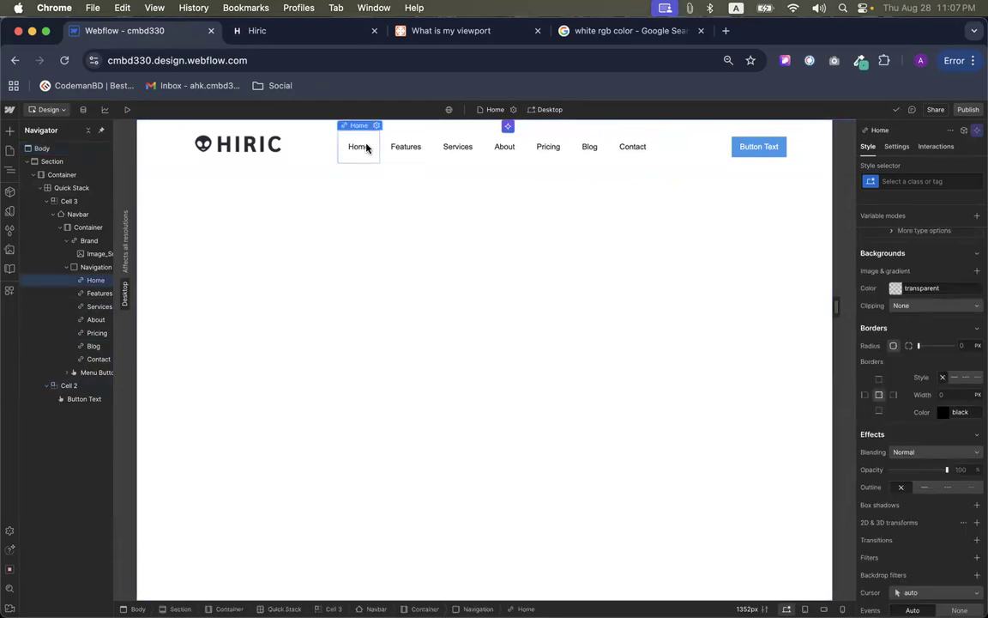
right_click(366, 148)
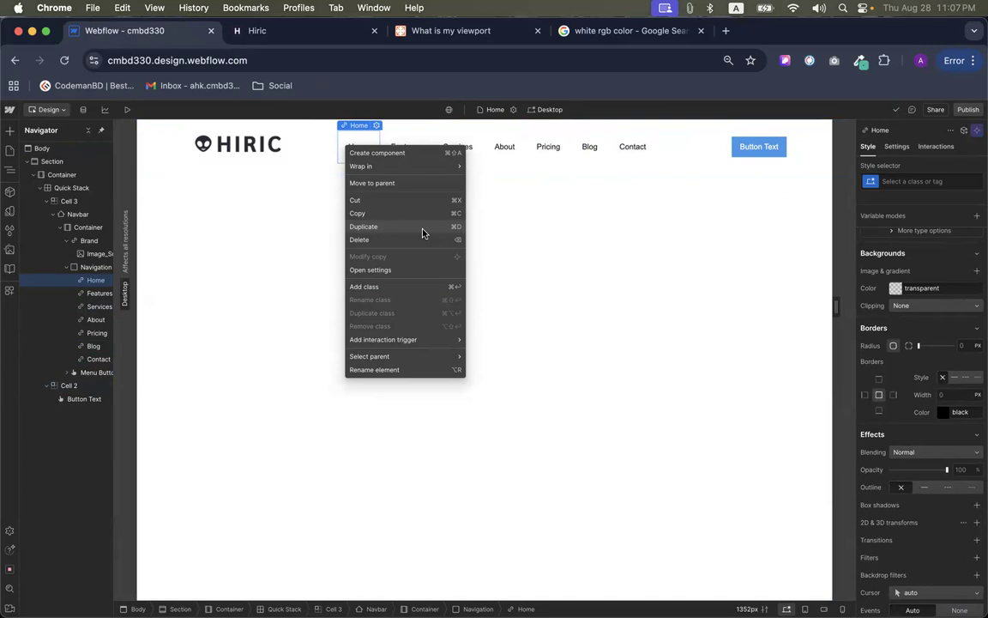
key("Escape")
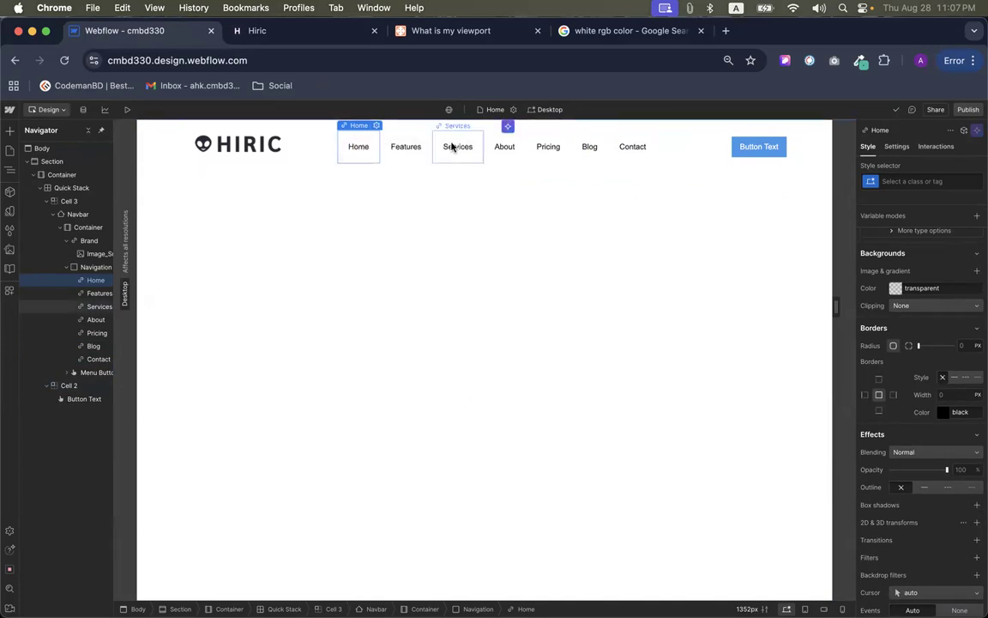
left_click(663, 155)
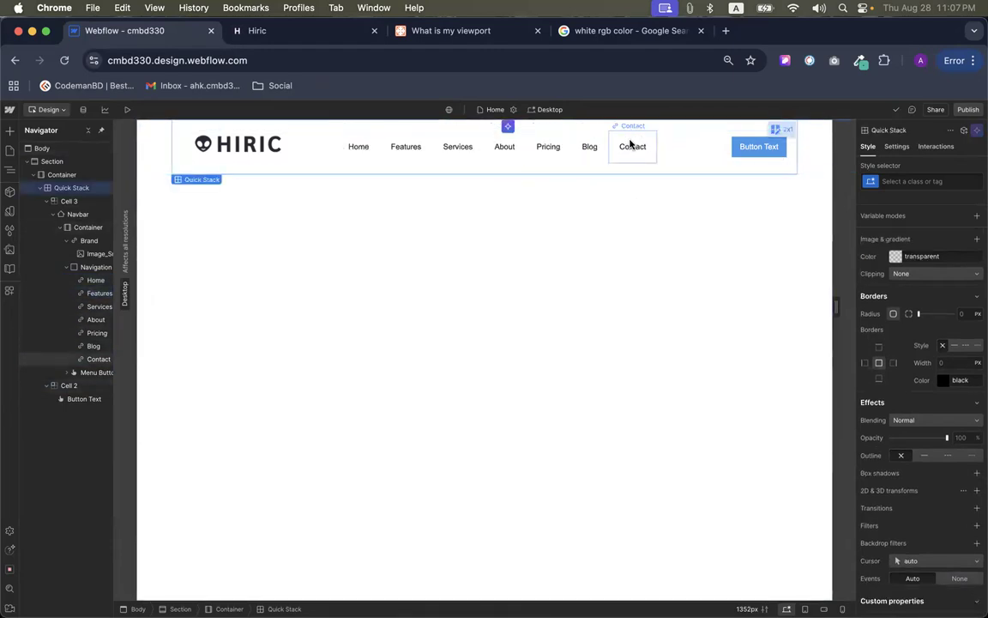
Copy the Try it Free label's text from the Hiric page with Google Lens and paste it into Webflow's navbar button
left_click(258, 30)
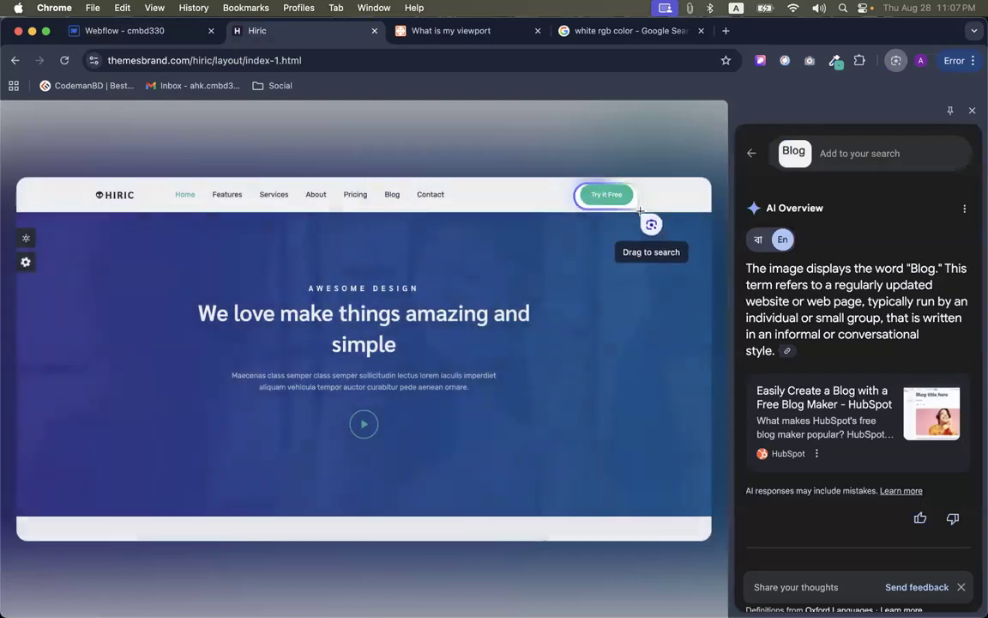
left_click(607, 194)
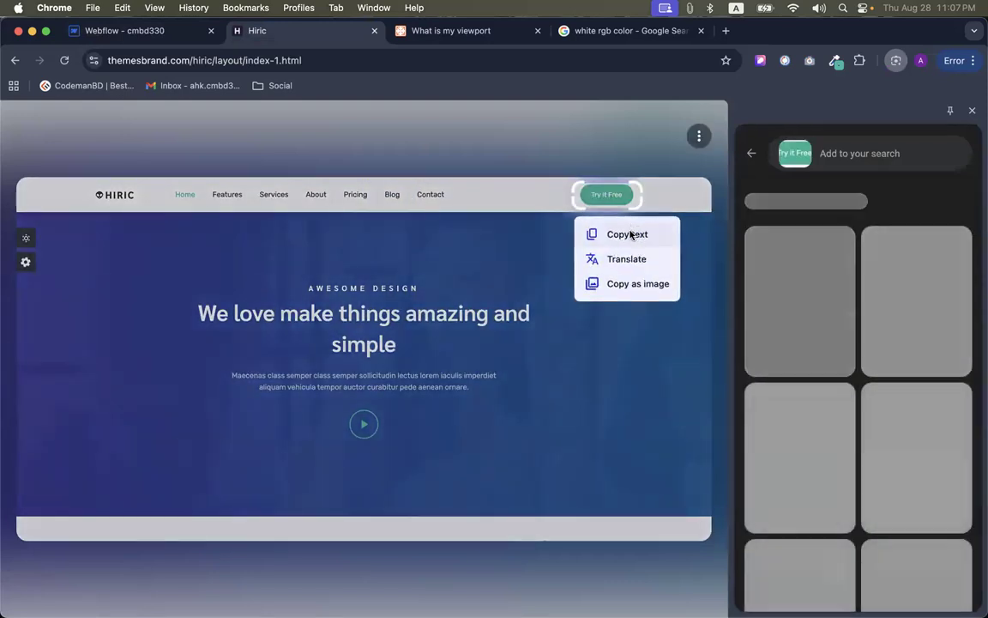
left_click(127, 30)
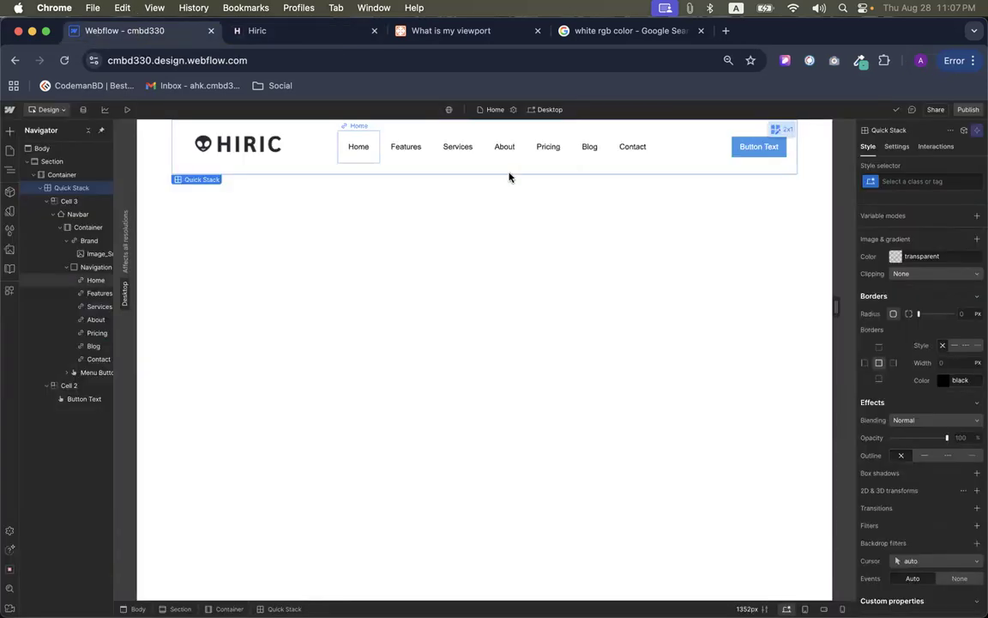
double_click(742, 148)
key("super+v")
left_click(699, 153)
left_click(699, 153)
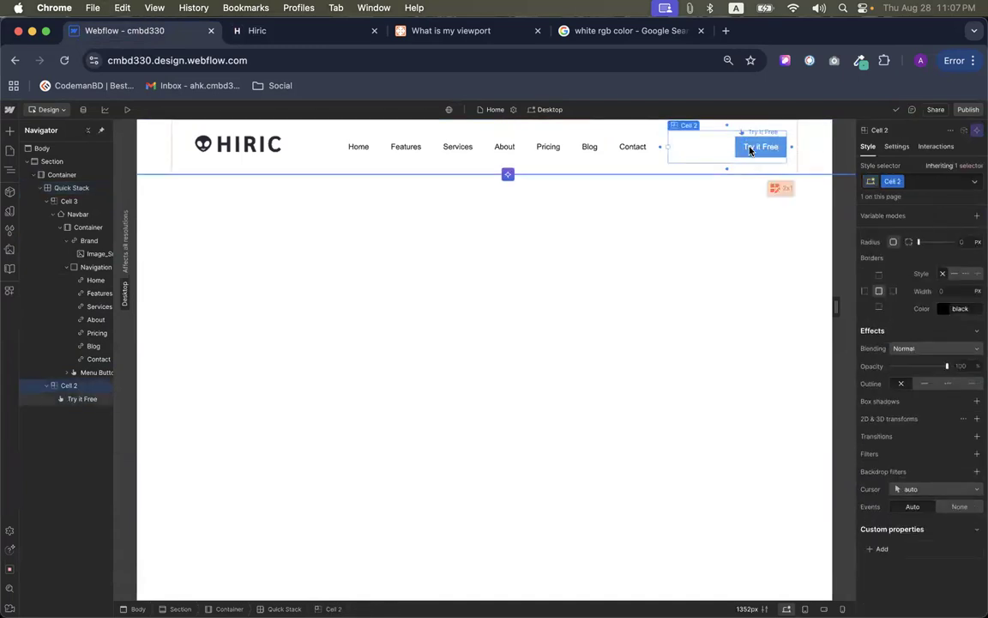
Exit Google Lens on the Hiric page and sample the Try it Free button's green fill with the color picker extension
left_click(751, 151)
left_click(326, 58)
left_click(256, 31)
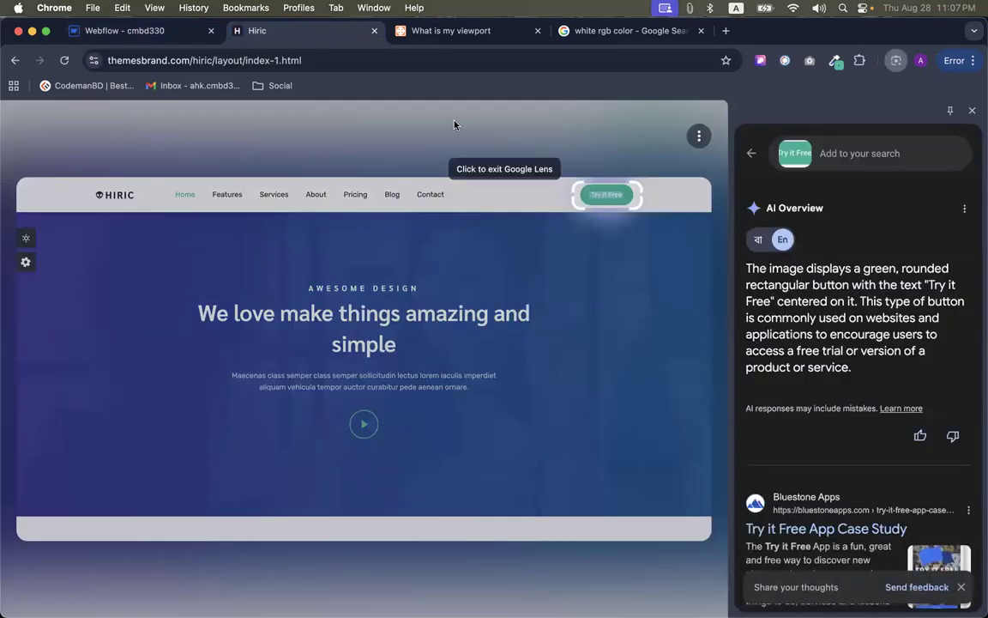
left_click(973, 112)
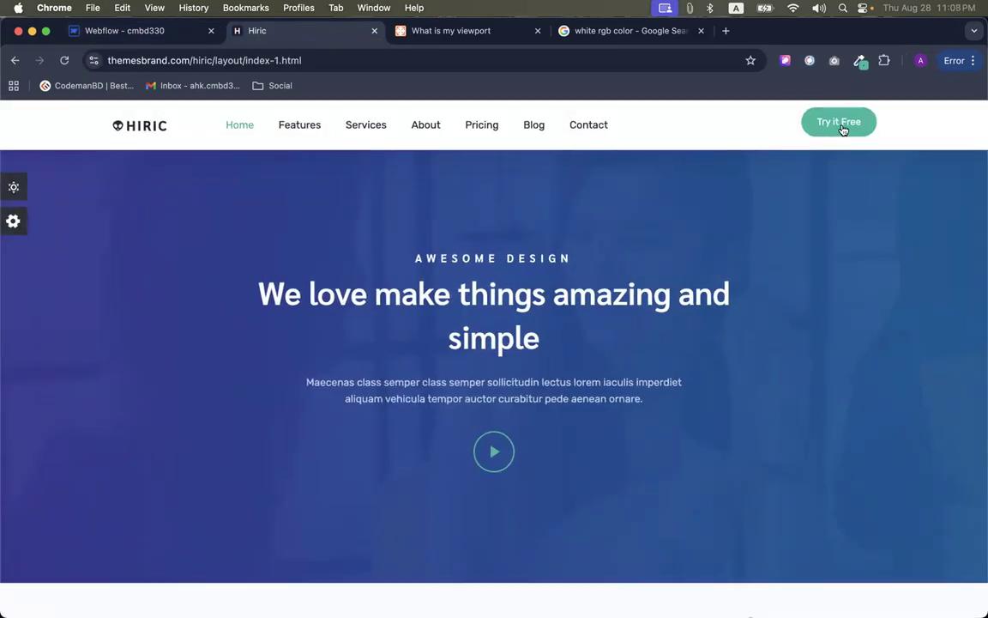
left_click(861, 60)
left_click(761, 77)
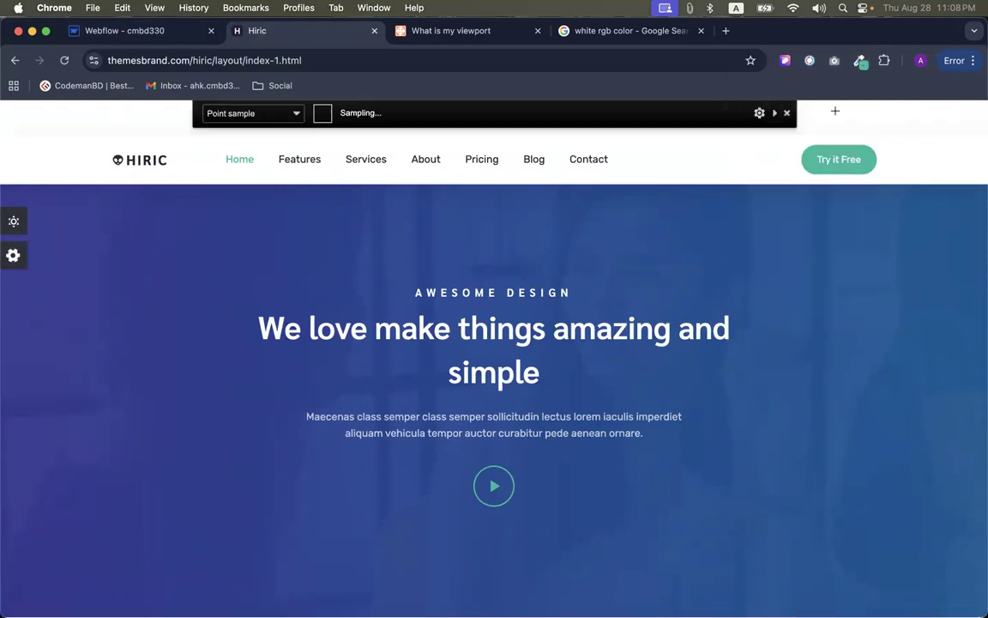
left_click(813, 159)
In Webflow, set the Try it Free button's background color to the copied #19bc9c
left_click(116, 32)
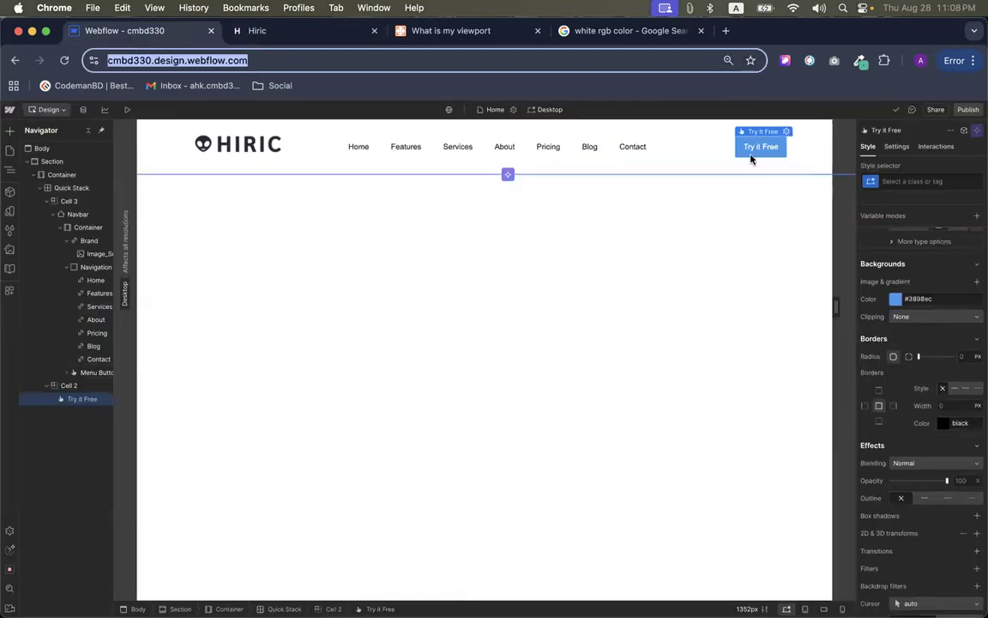
scroll(897, 307, "up", 5)
scroll(896, 307, "down", 5)
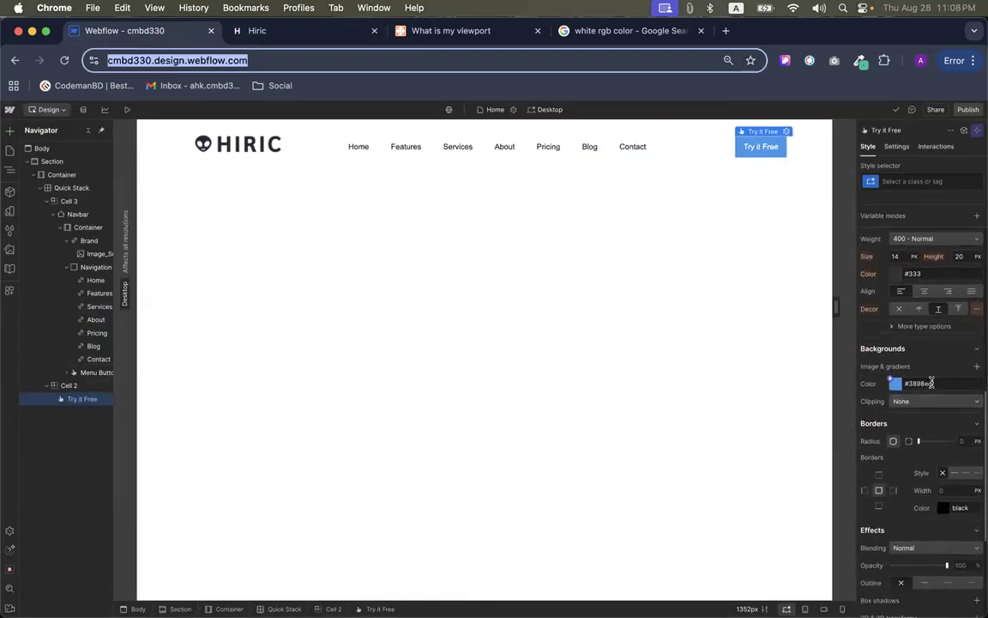
left_click(922, 383)
key("super+v")
key("Return")
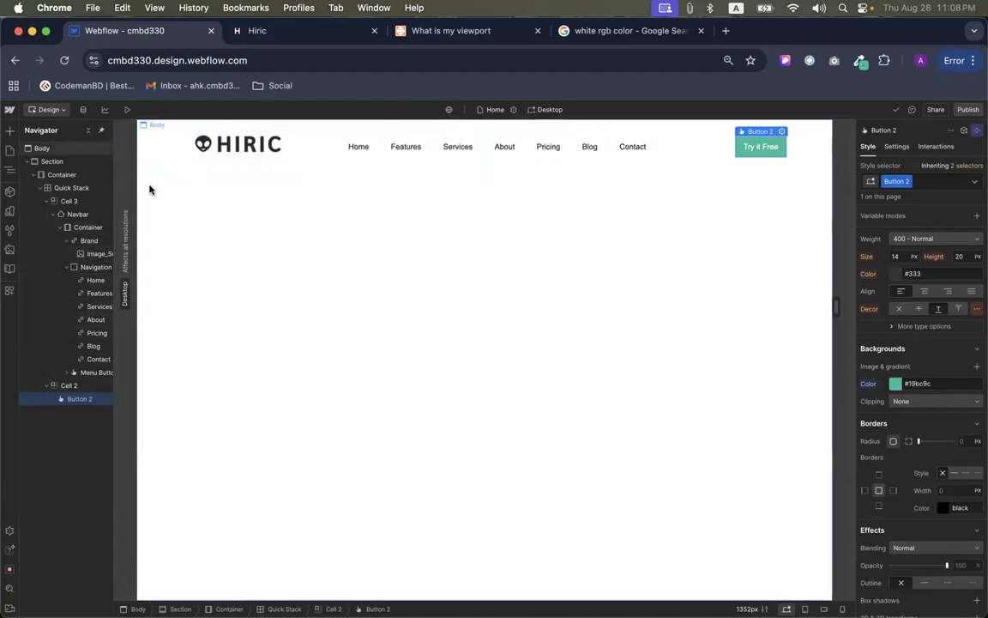
Set the container inside the Navbar to Flex display, with its items aligned left horizontally and centered vertically
left_click(68, 267)
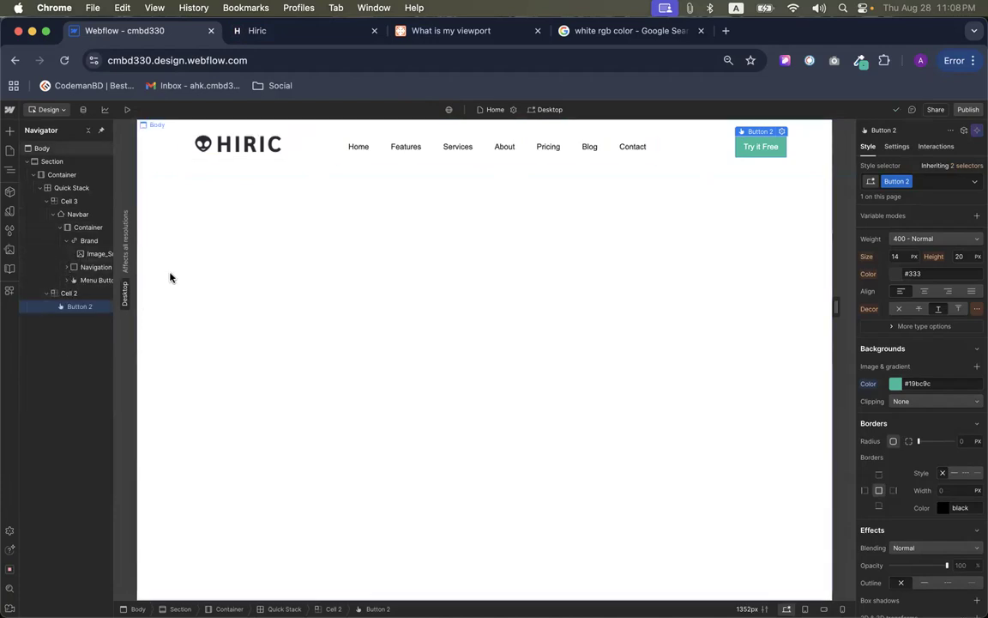
left_click(89, 241)
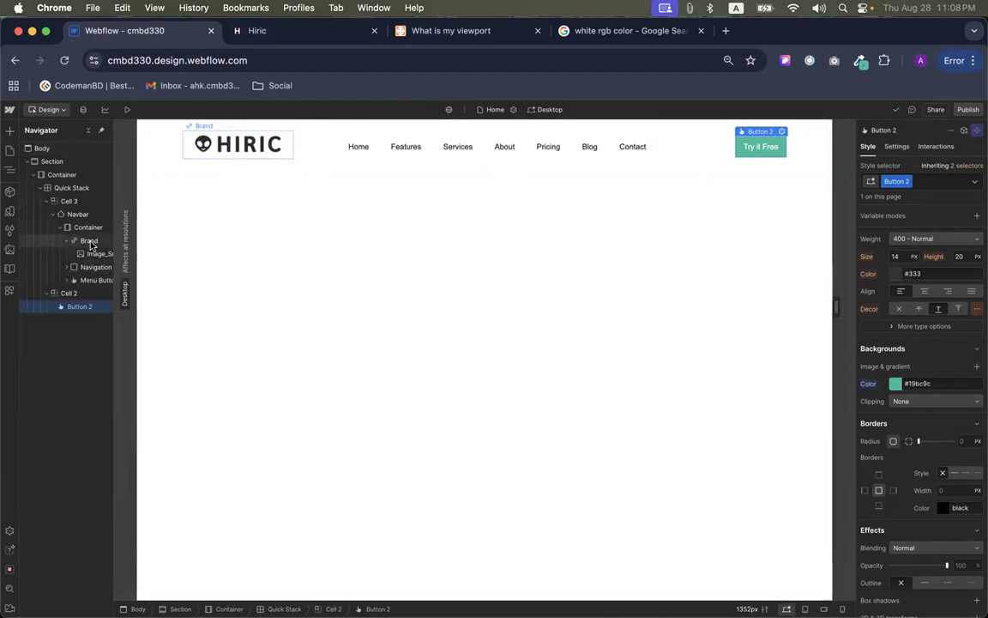
left_click(89, 267)
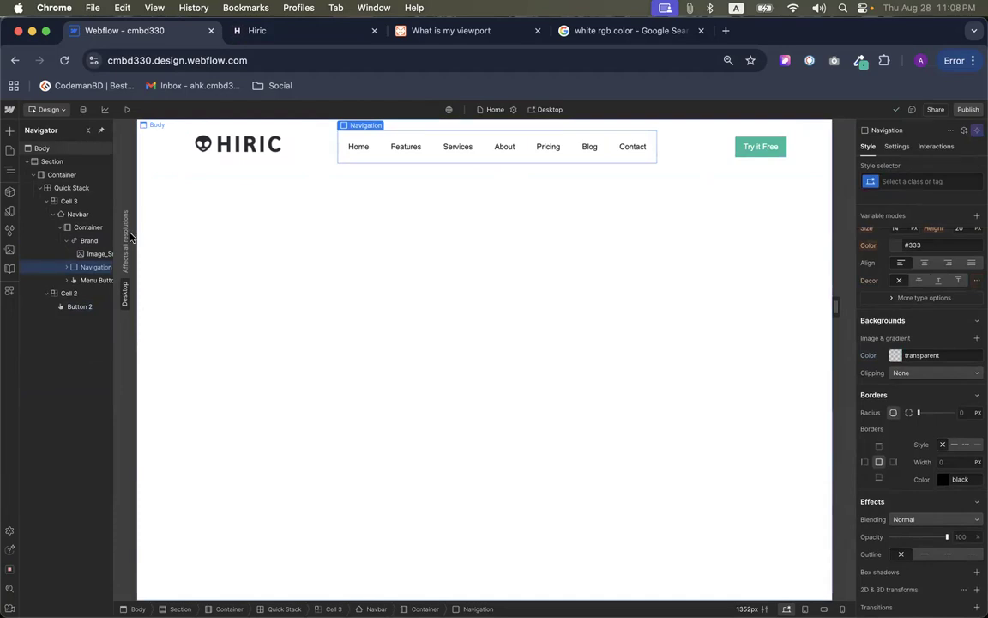
left_click(87, 228)
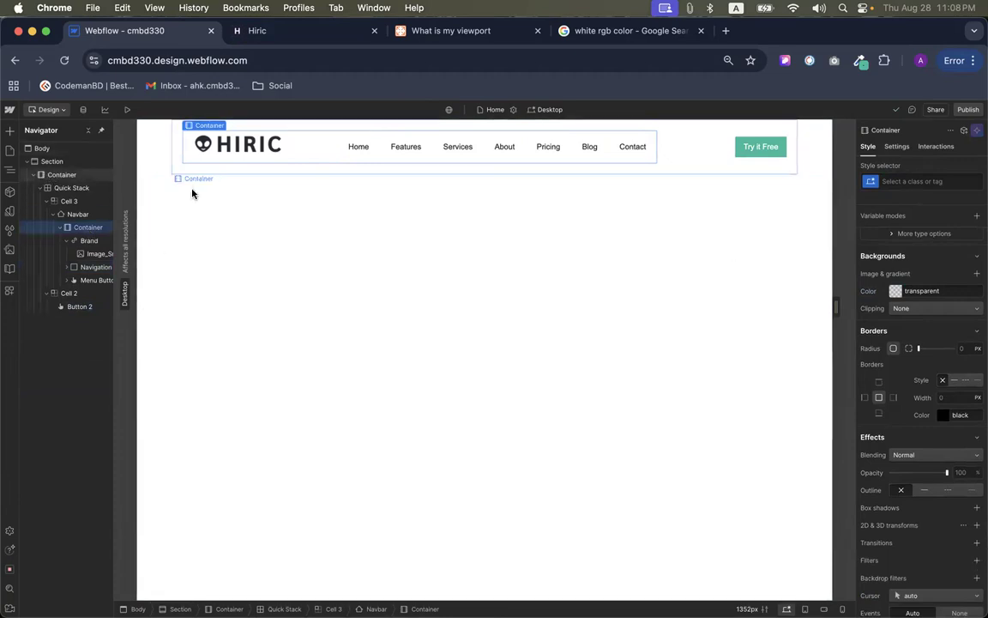
scroll(929, 320, "up", 10)
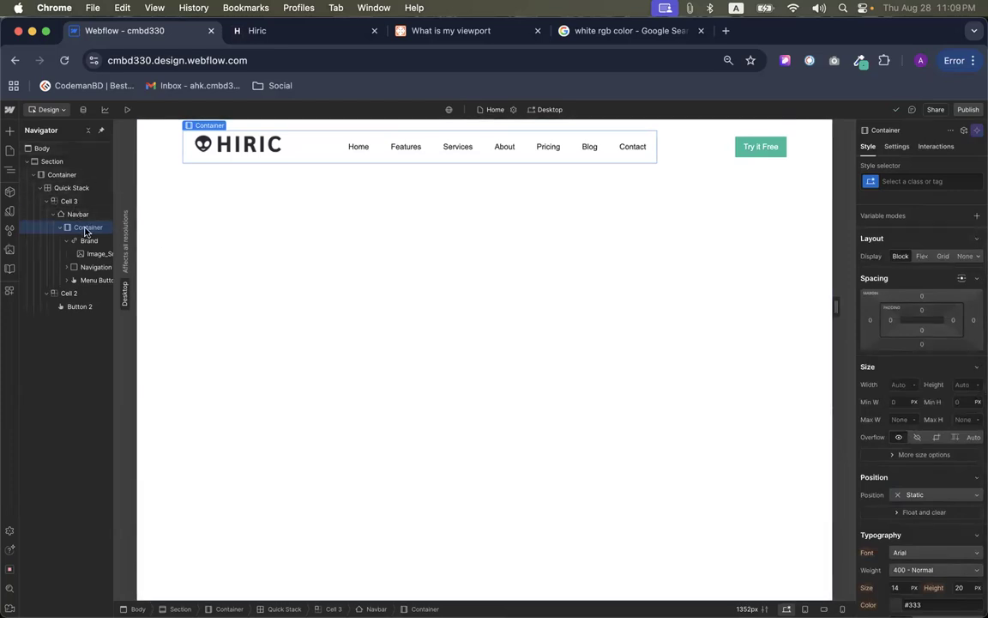
left_click(922, 255)
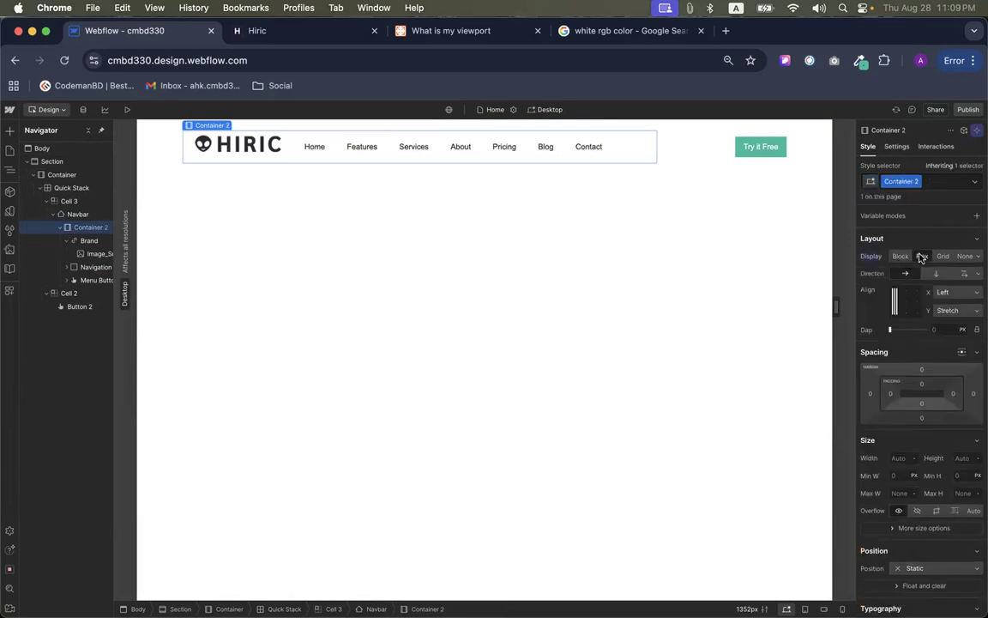
left_click(907, 305)
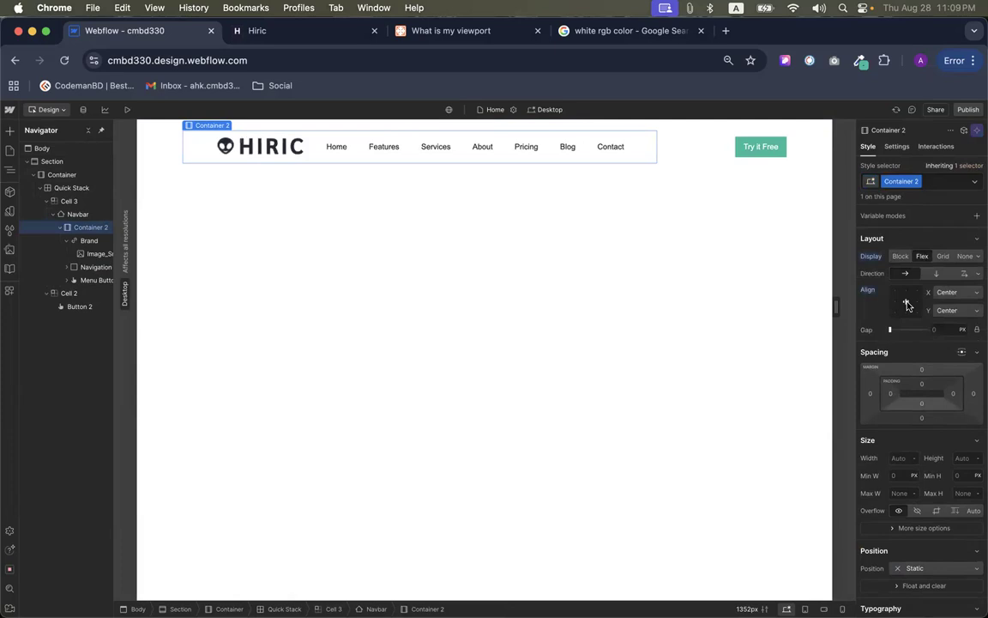
left_click(894, 305)
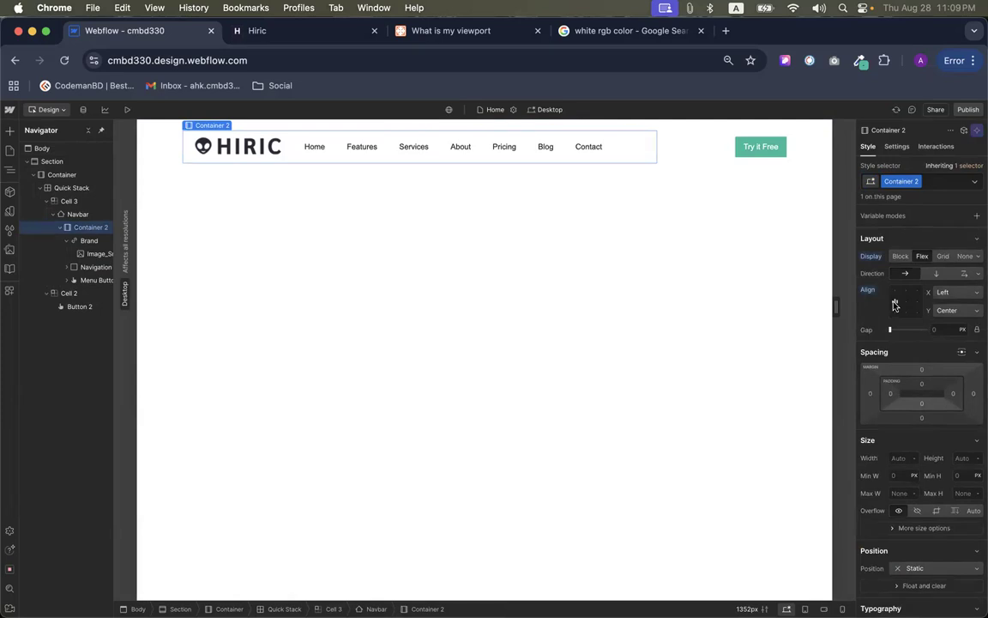
Try Space between as the horizontal alignment of the navbar container's items, and undo it
left_click(950, 295)
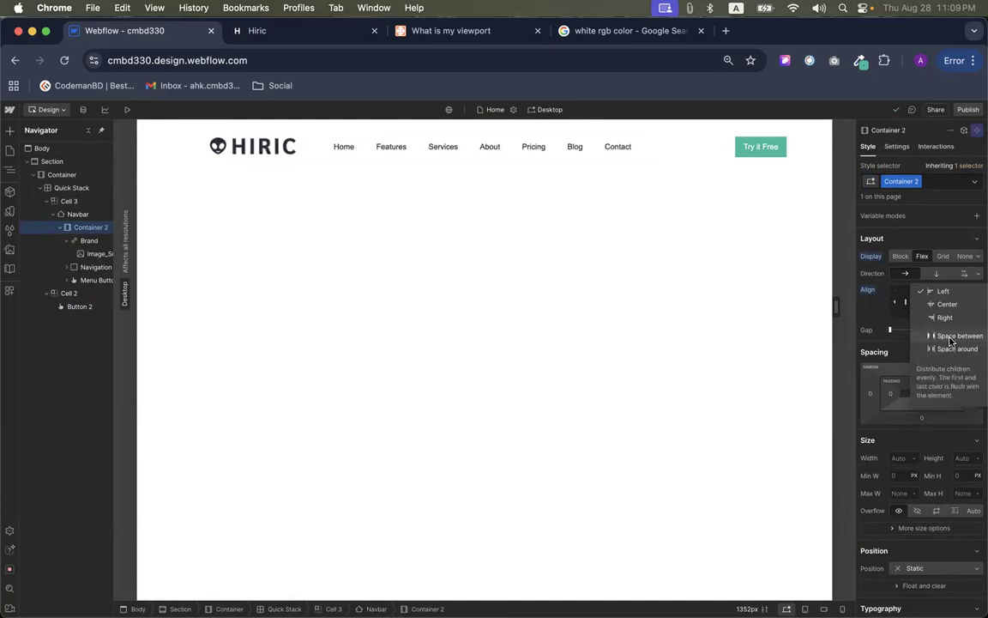
left_click(949, 337)
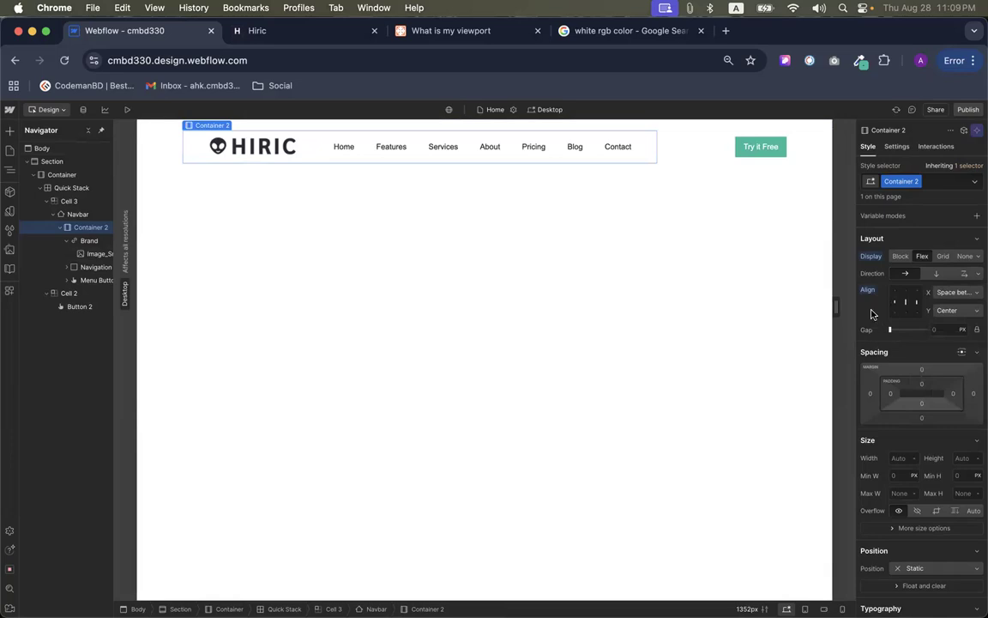
key("super+z")
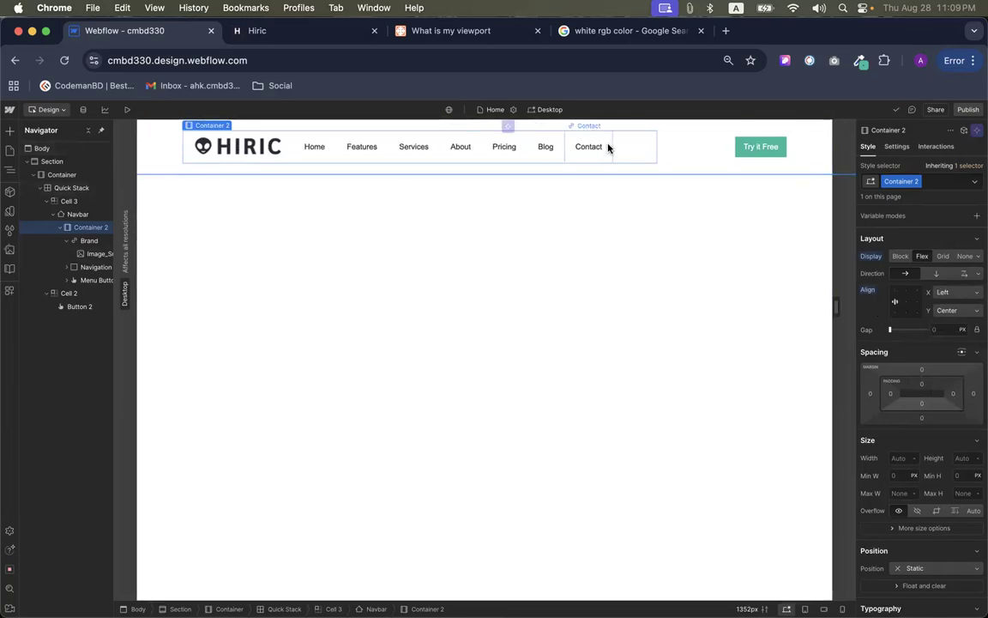
Select the Try it Free button in Webflow, switch to the Hiric page and open its matching button in the design inspector extension
left_click(692, 150)
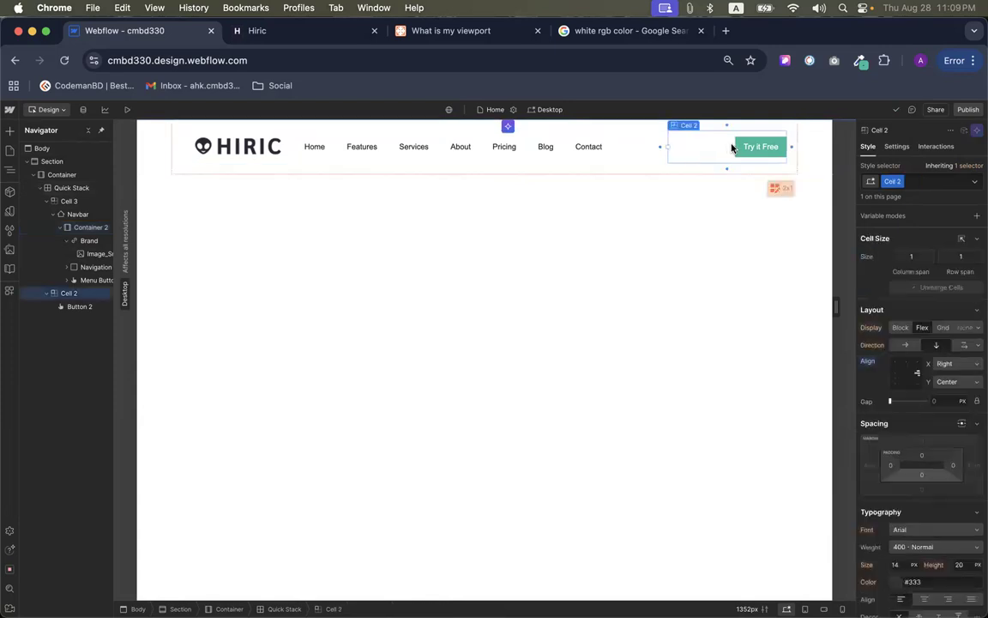
left_click(763, 150)
left_click(262, 31)
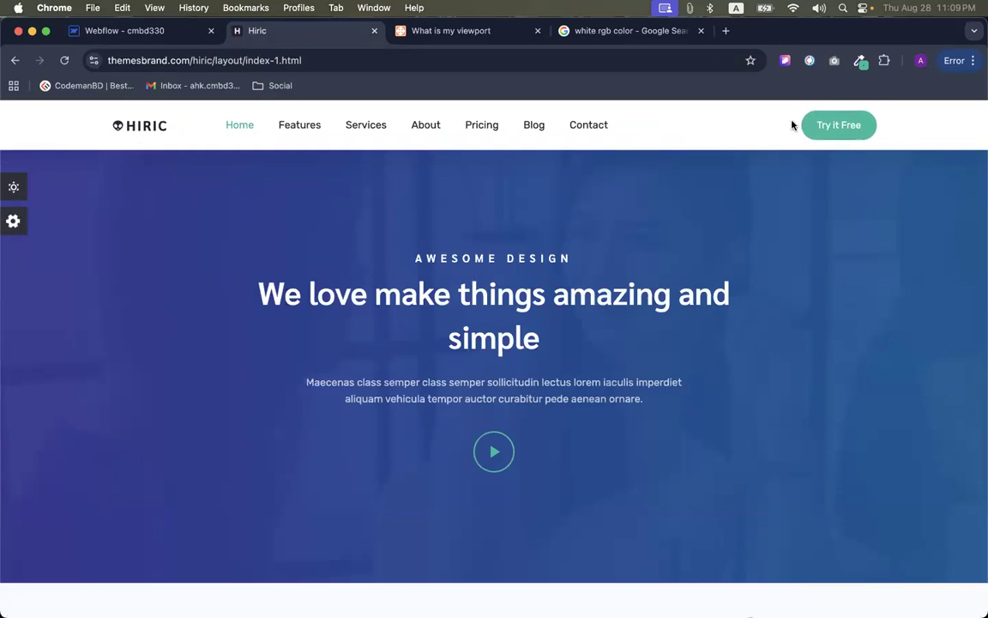
left_click(787, 61)
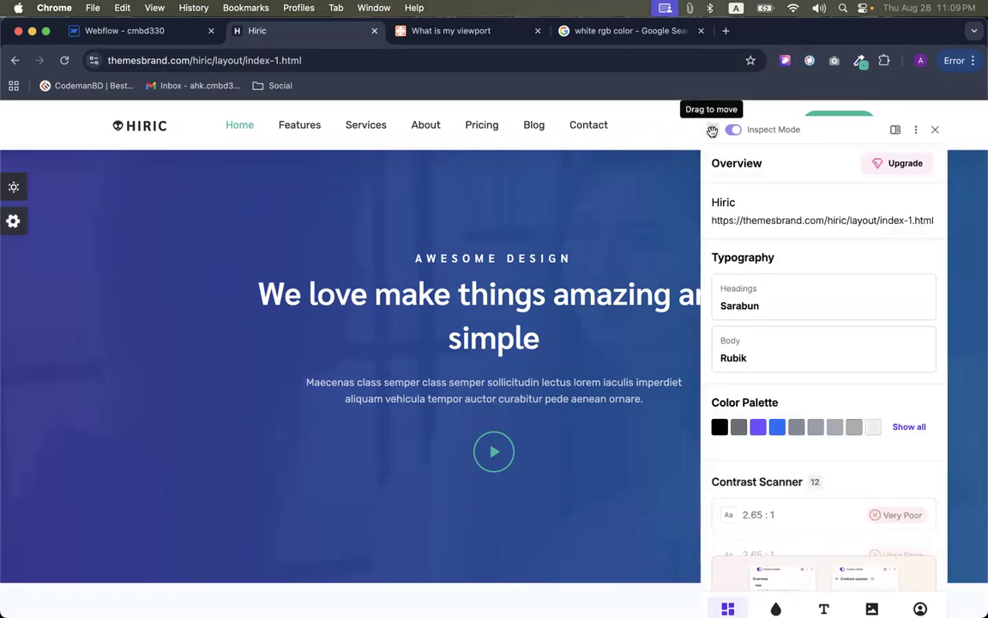
left_click_drag(712, 129, 423, 115)
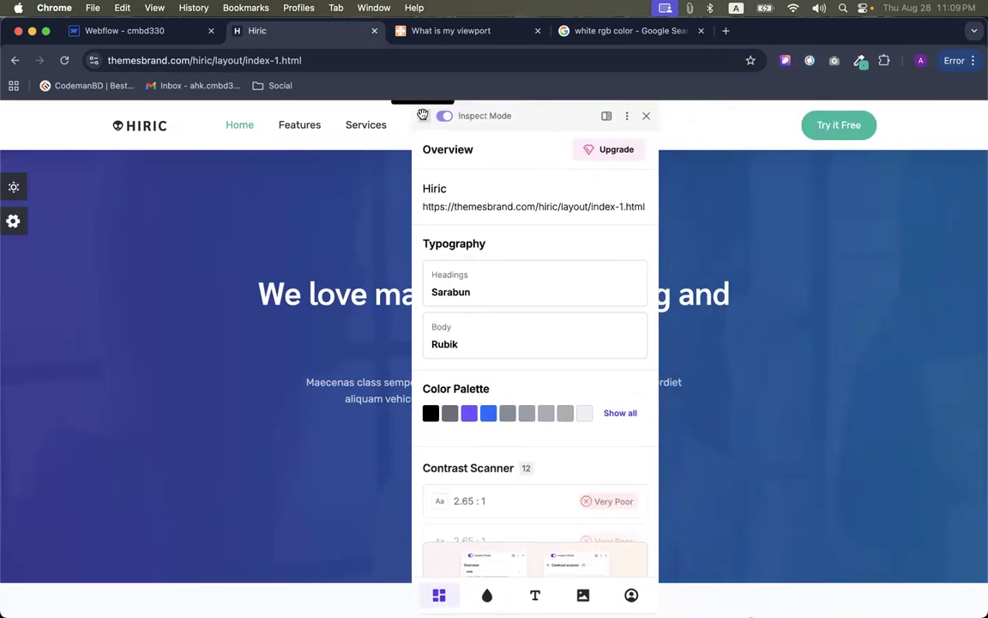
left_click(808, 131)
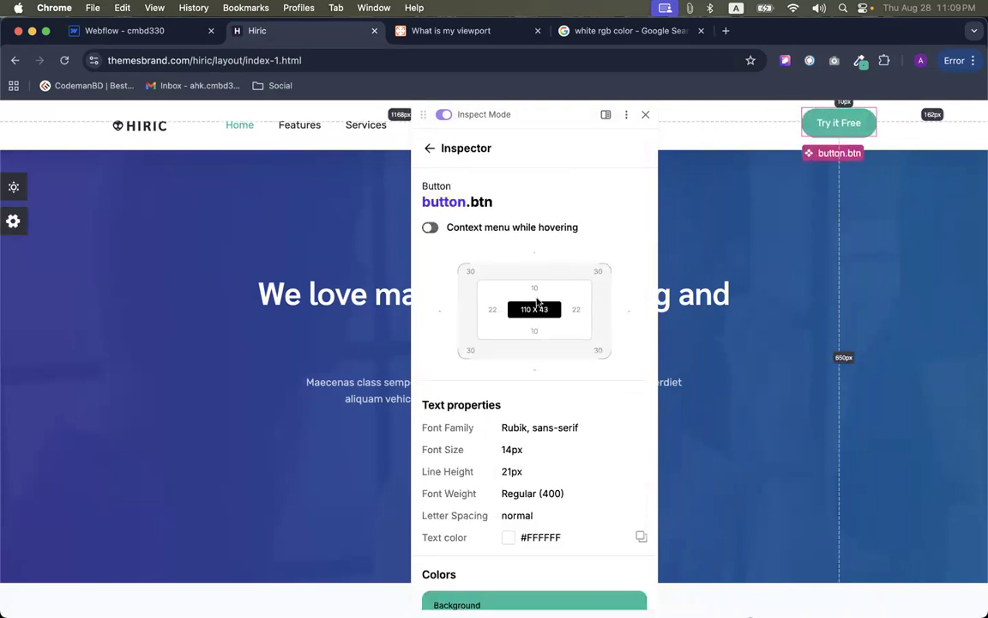
Examine the Hiric Try it Free button's padding, corner radius, text properties, colors and element size in the inspector
left_click_drag(435, 203, 483, 202)
left_click(502, 204)
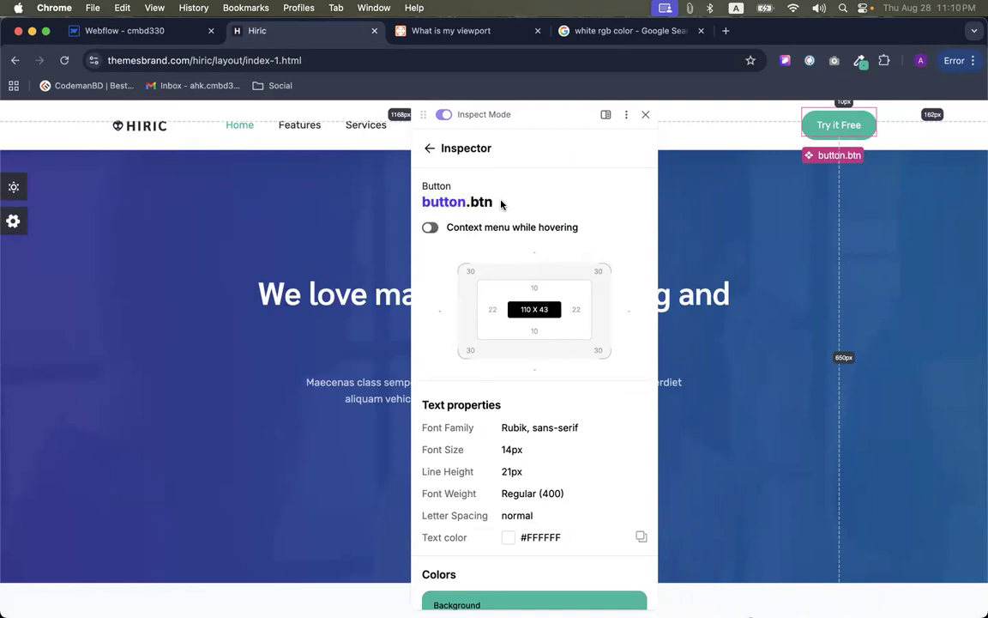
scroll(503, 203, "down", 3)
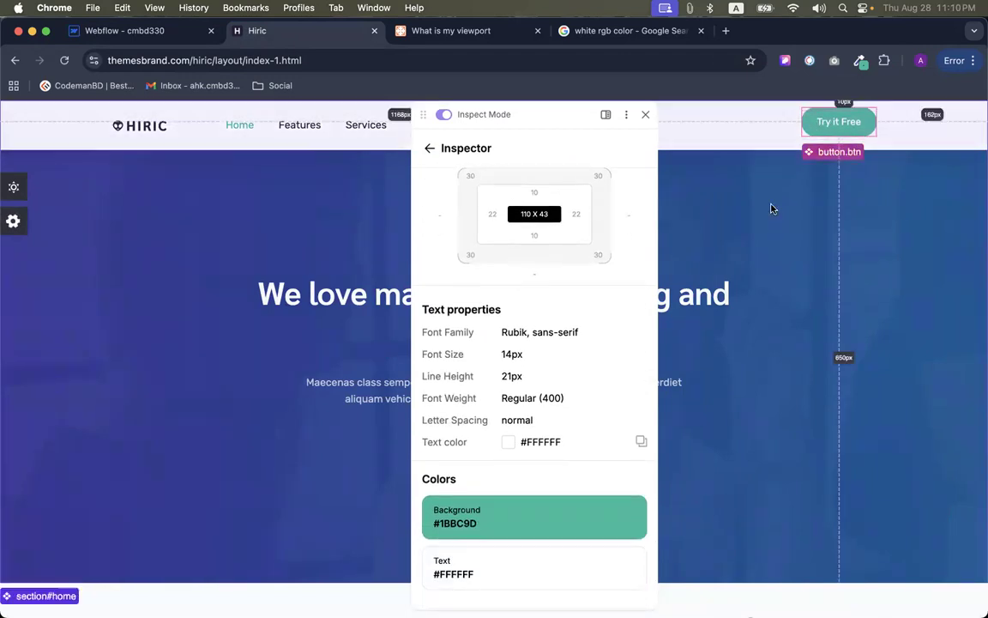
scroll(525, 379, "down", 2)
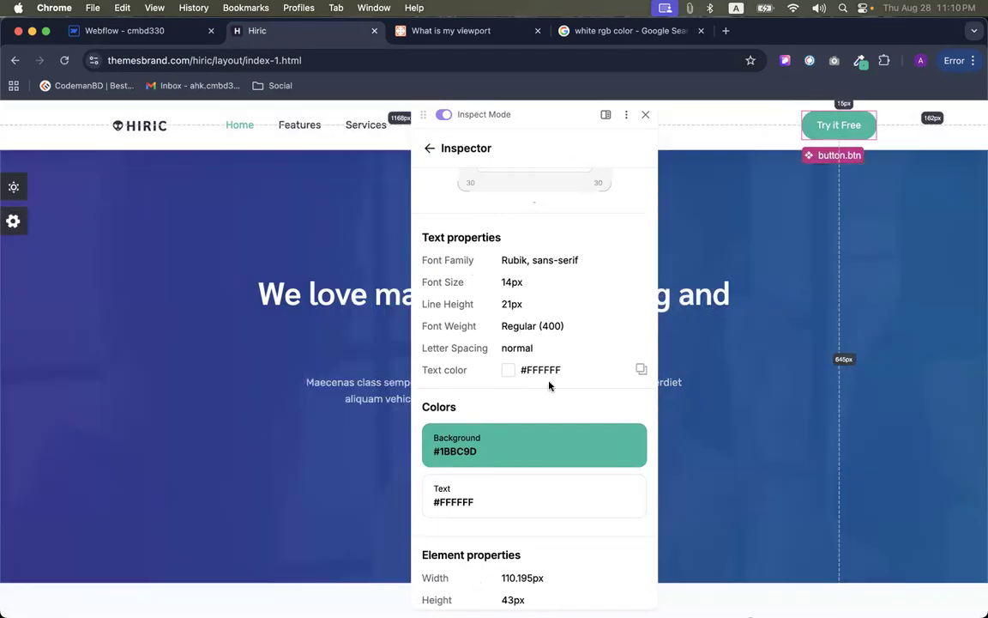
scroll(549, 386, "up", 5)
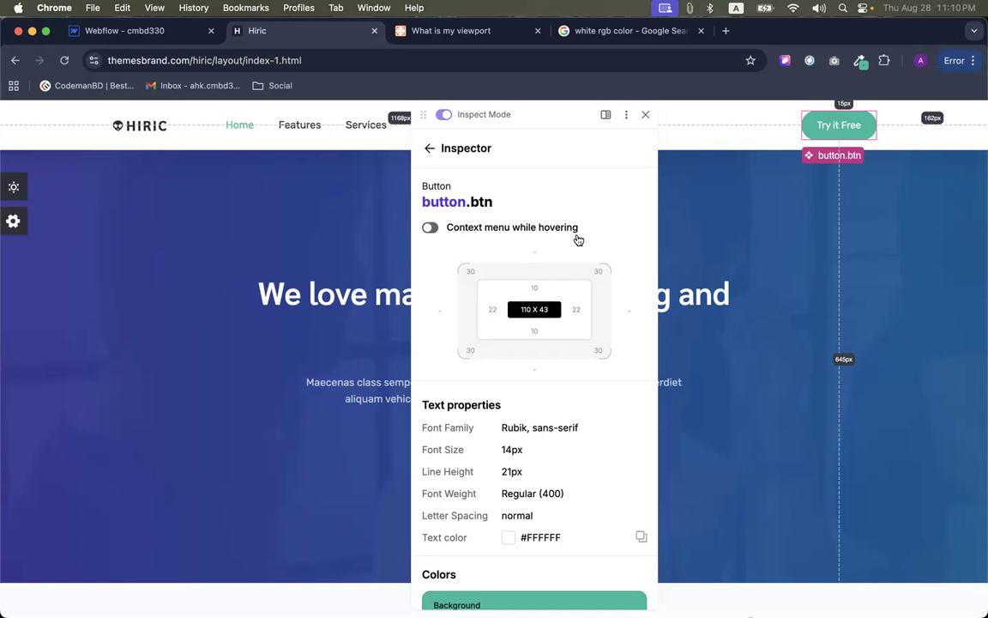
scroll(600, 259, "down", 8)
scroll(600, 260, "up", 5)
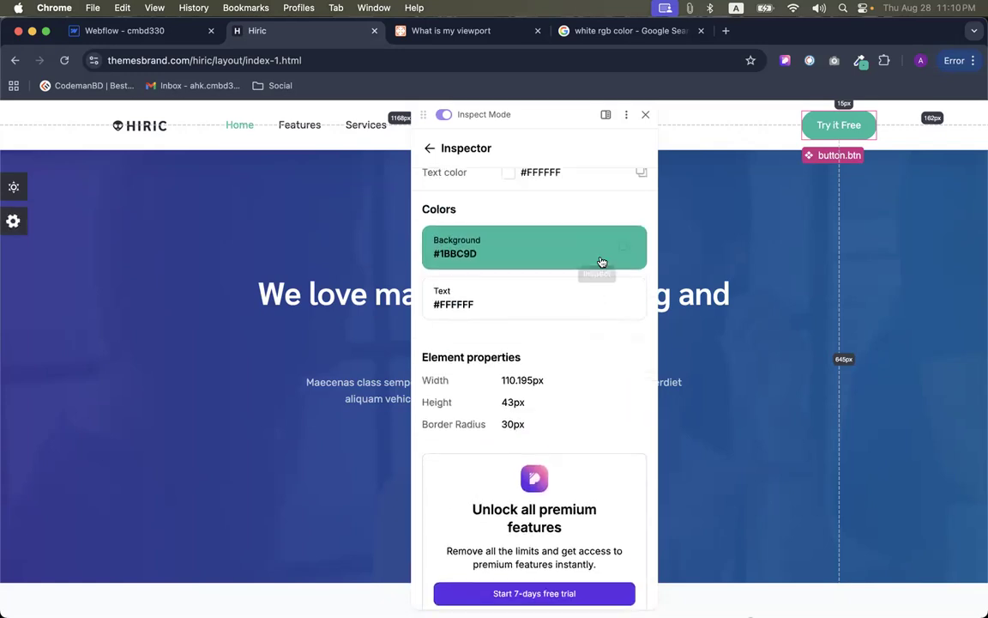
scroll(599, 259, "up", 4)
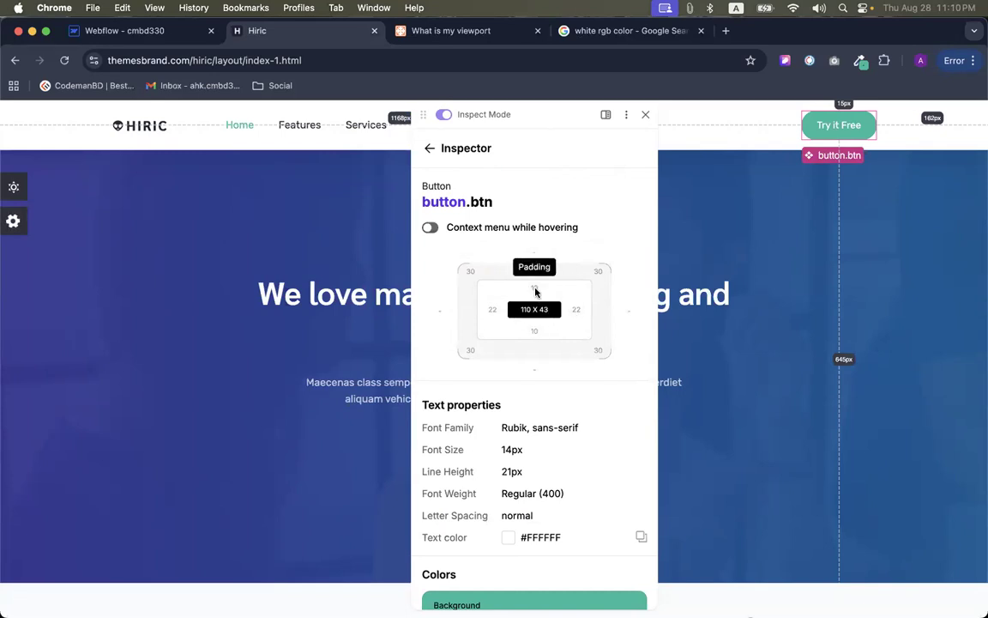
scroll(535, 333, "down", 1)
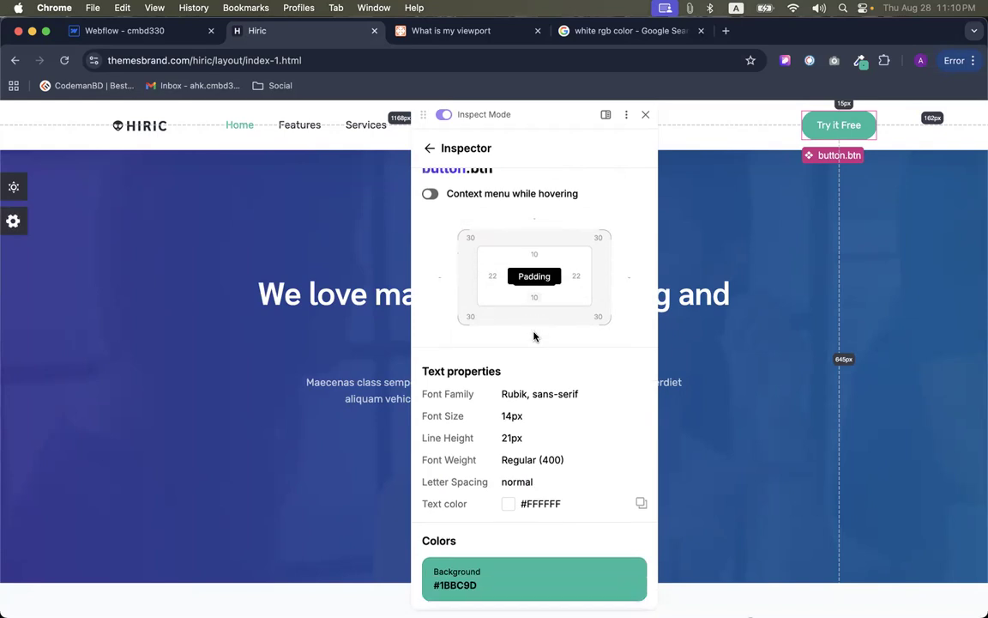
scroll(526, 360, "down", 3)
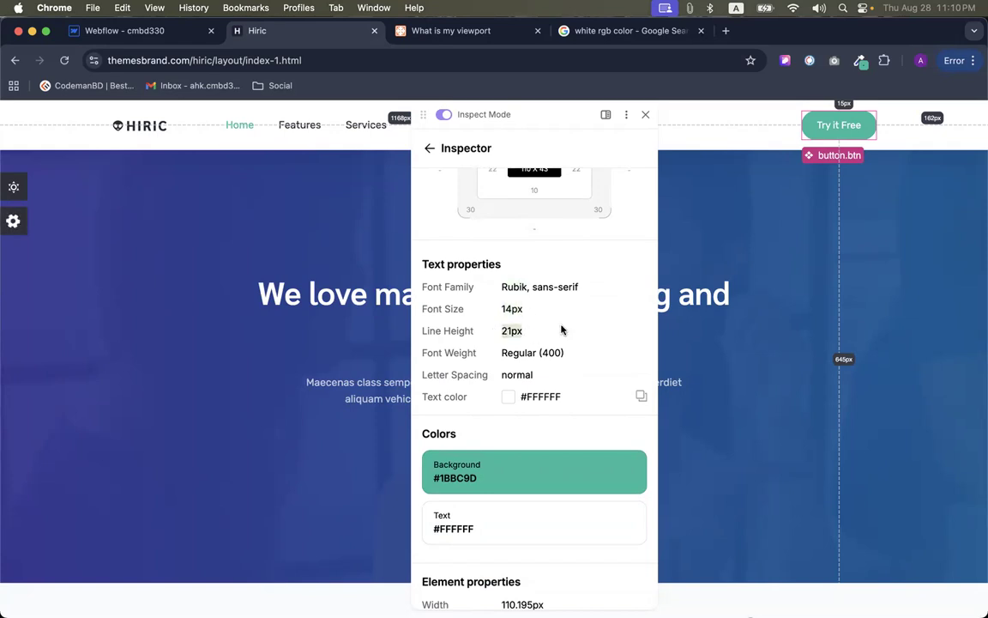
Back in Webflow, open the site's font settings from the Try it Free button's font options and choose the Google font Rubik
left_click(147, 31)
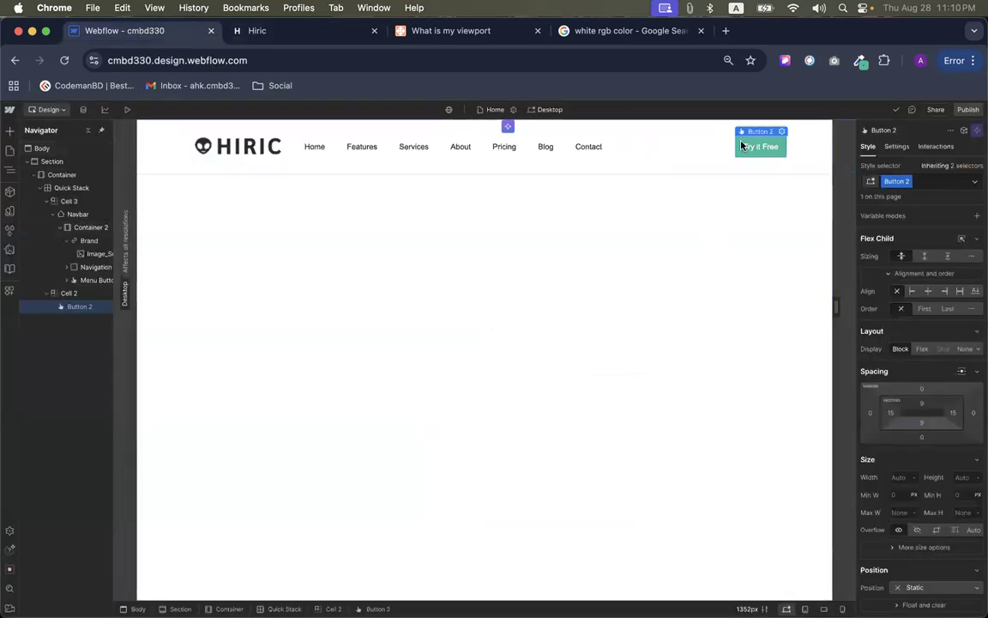
scroll(930, 334, "down", 10)
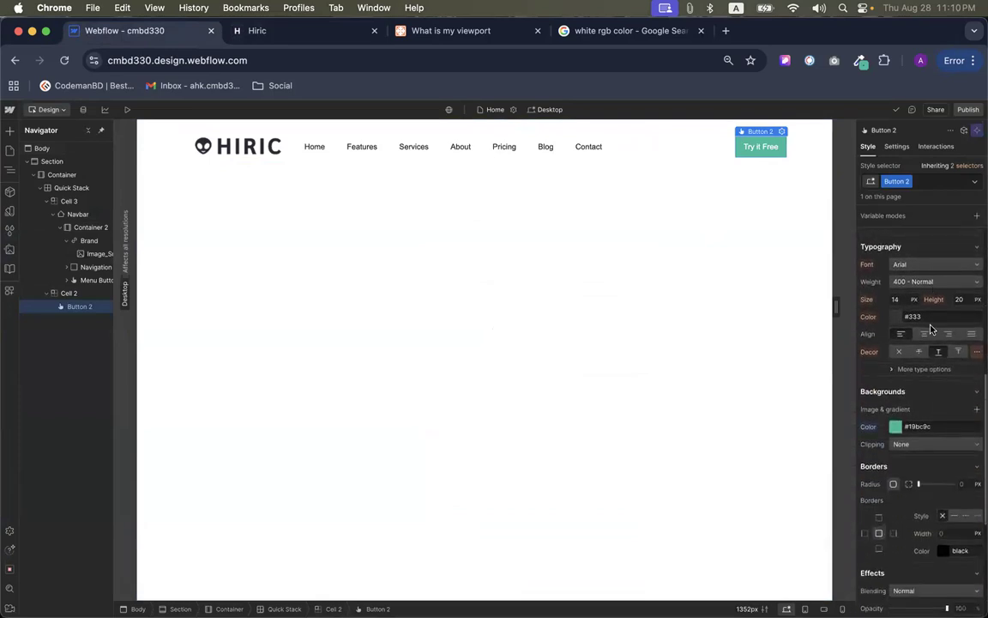
left_click(907, 266)
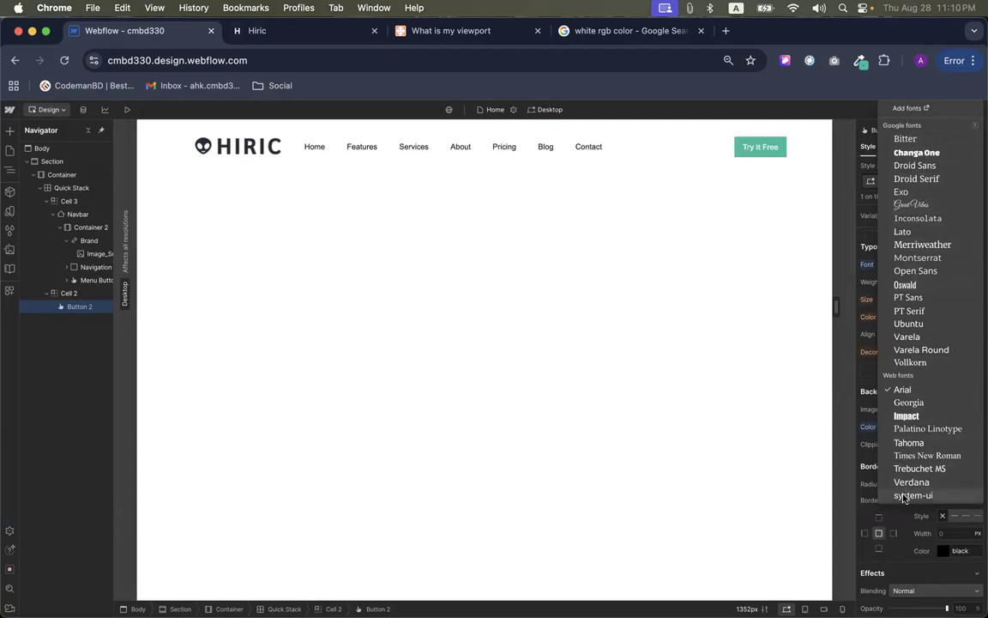
left_click(914, 108)
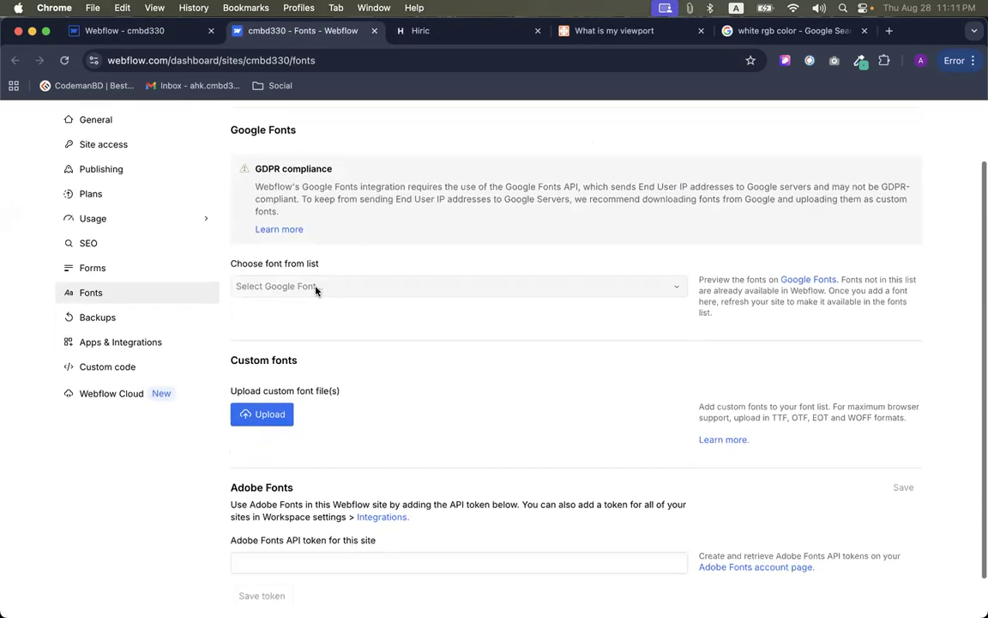
left_click(315, 289)
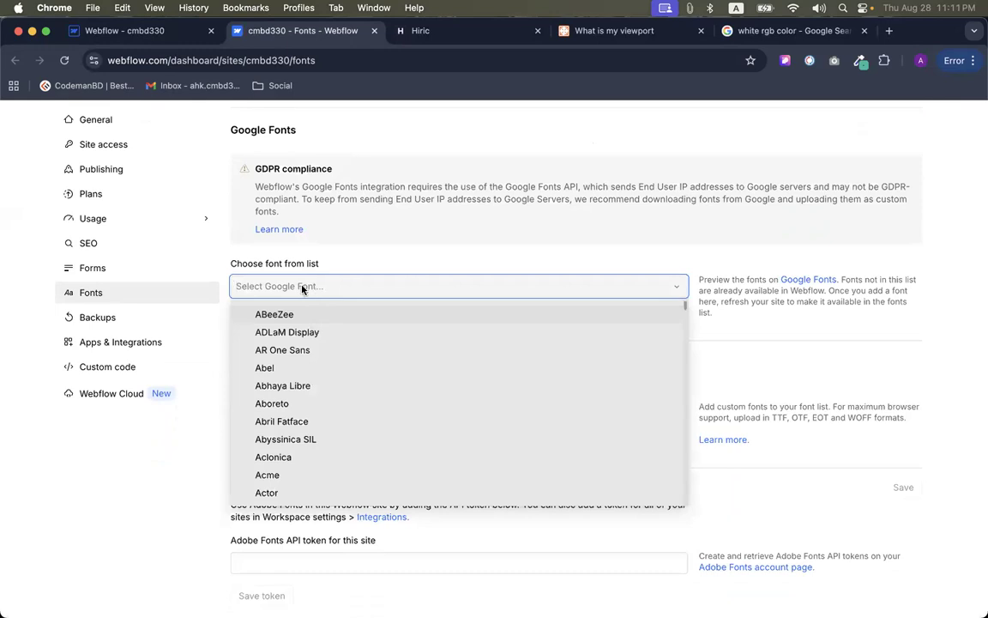
type("rubik")
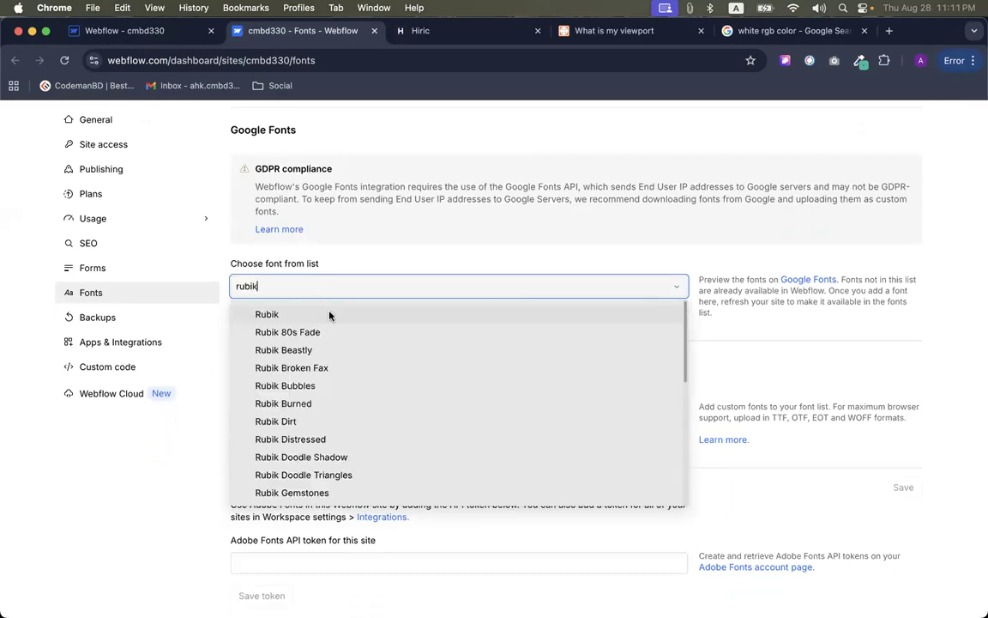
left_click(250, 314)
Include the 500, 600, 700, 800 and 900 variants alongside Regular and add the Rubik font to the site with the latin script
scroll(367, 325, "down", 3)
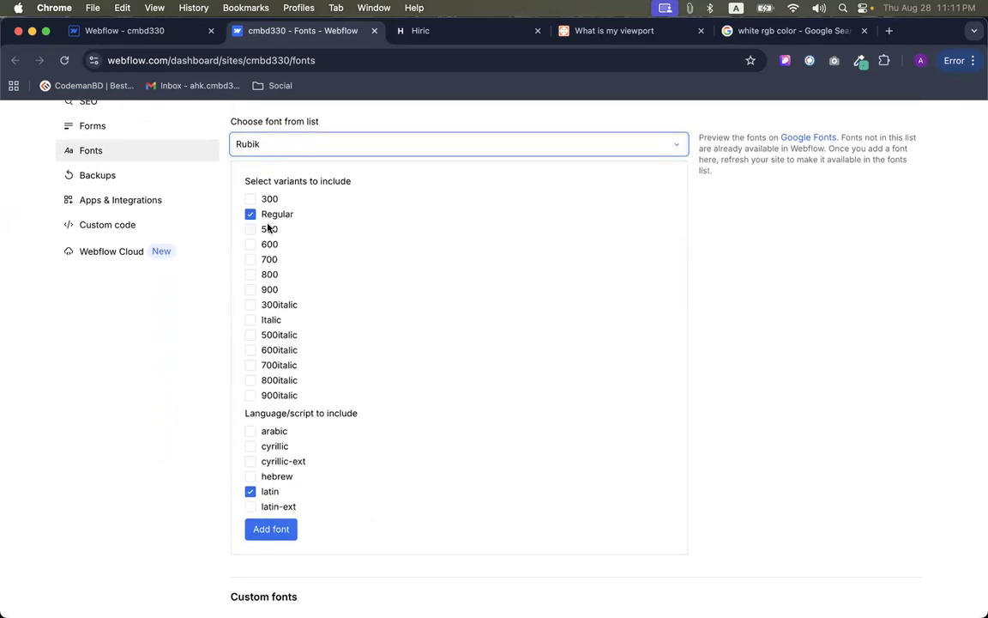
left_click(250, 230)
left_click(250, 259)
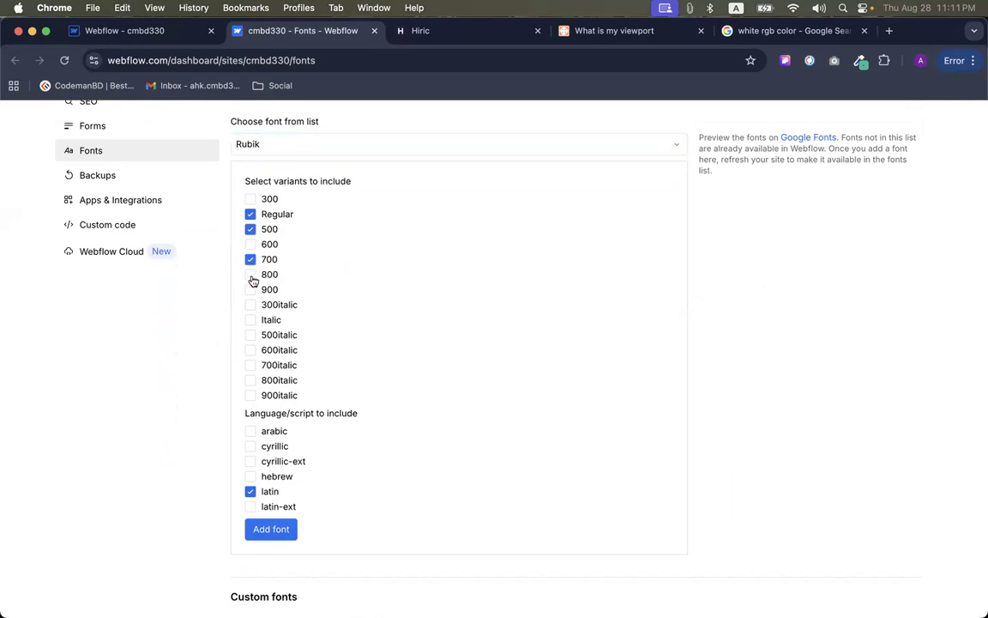
left_click(250, 274)
left_click(251, 289)
scroll(360, 249, "down", 1)
left_click(248, 223)
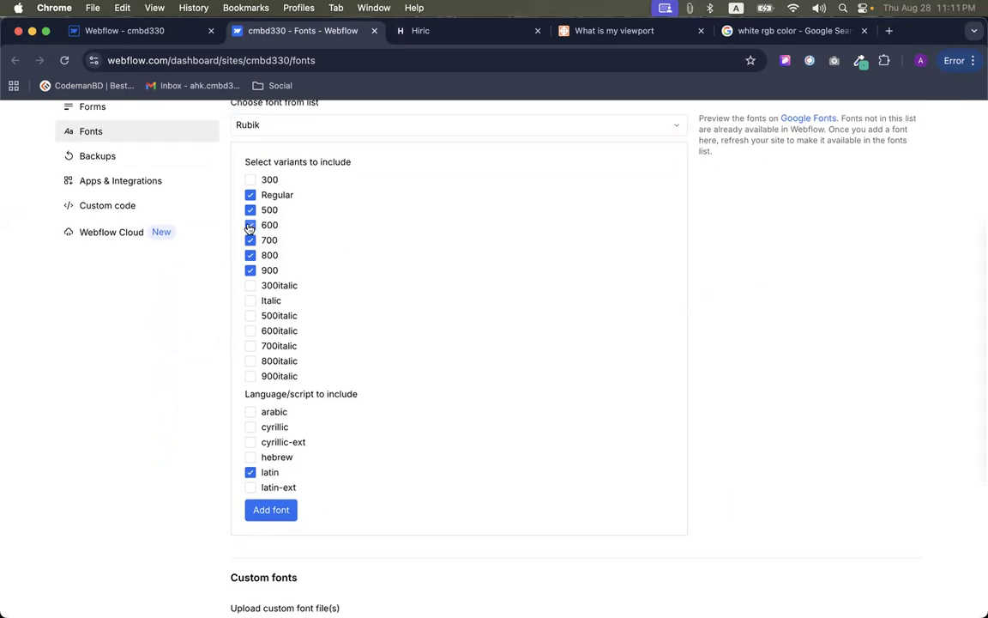
scroll(339, 272, "down", 1)
scroll(339, 272, "down", 2)
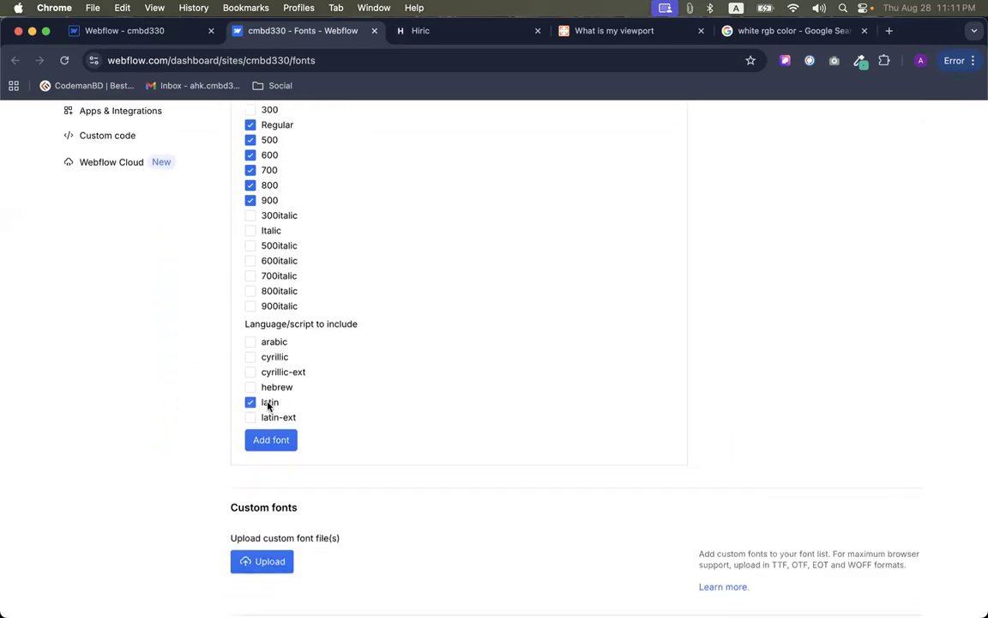
left_click(274, 439)
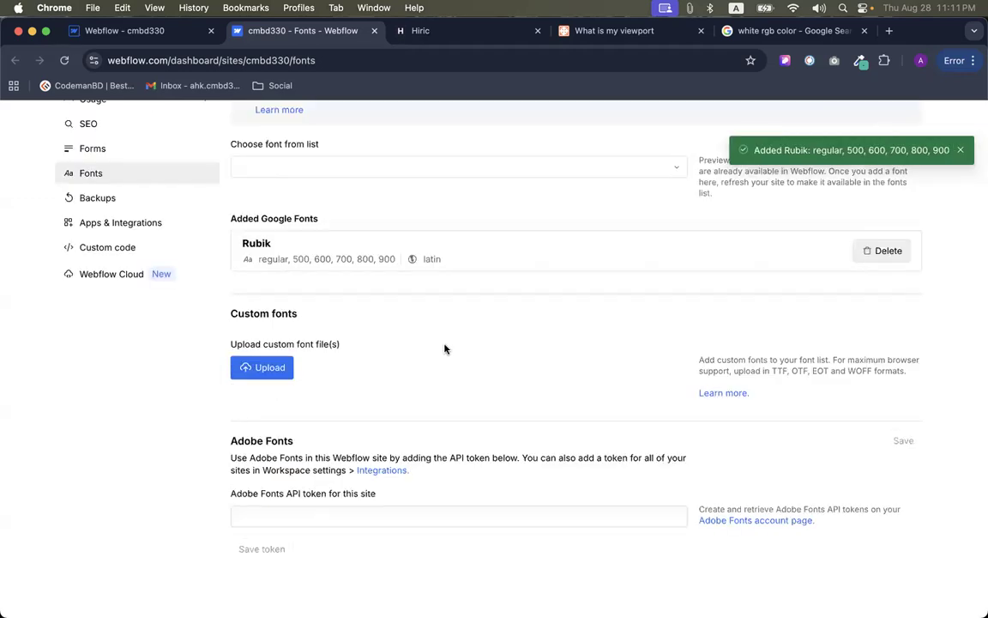
scroll(432, 321, "up", 5)
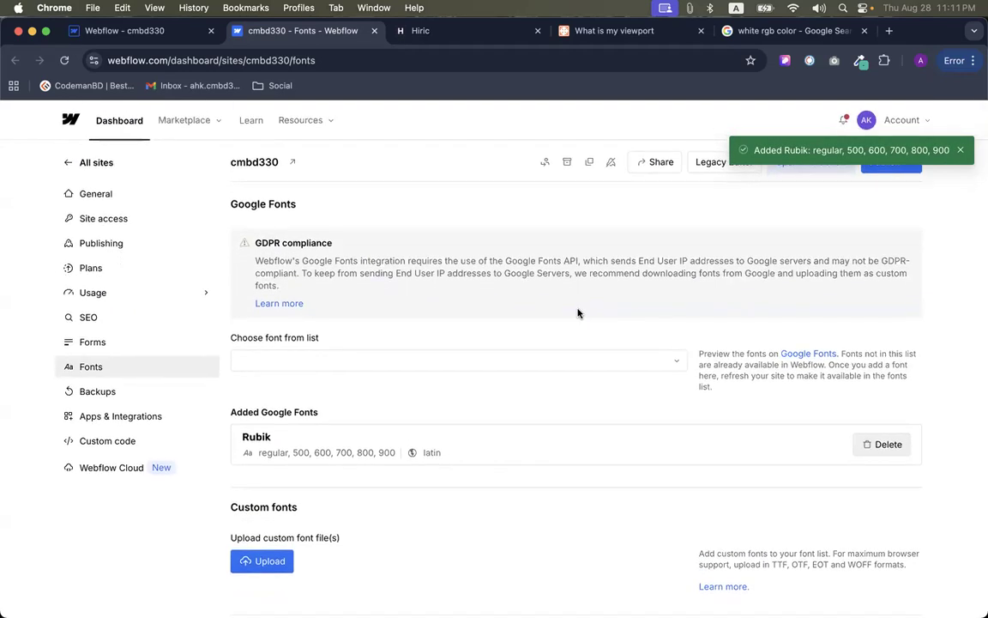
Return to the Webflow Designer, close the open font list and reload the site to load the added font
left_click(136, 28)
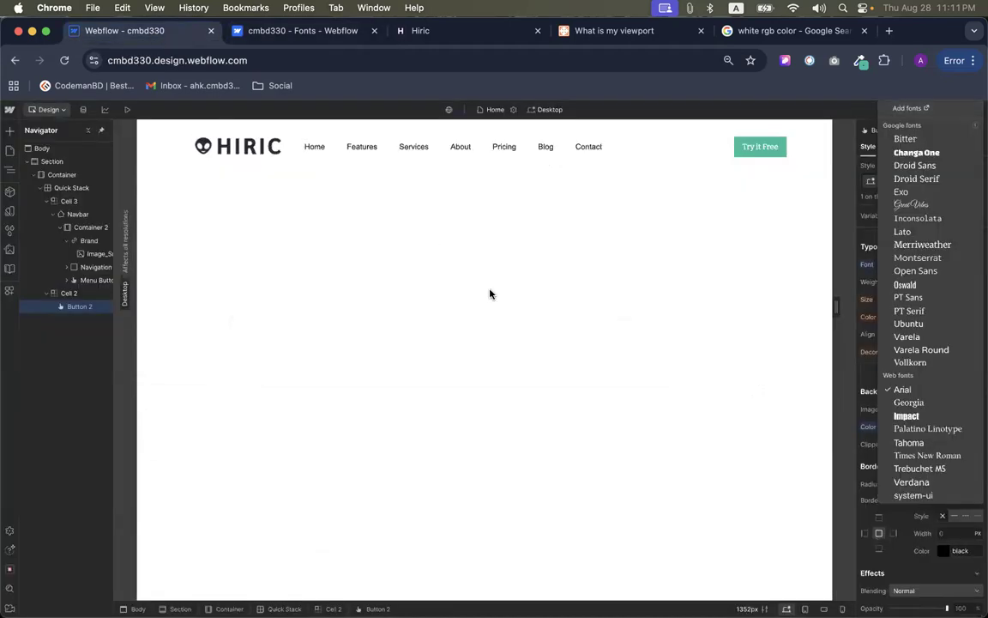
left_click(866, 112)
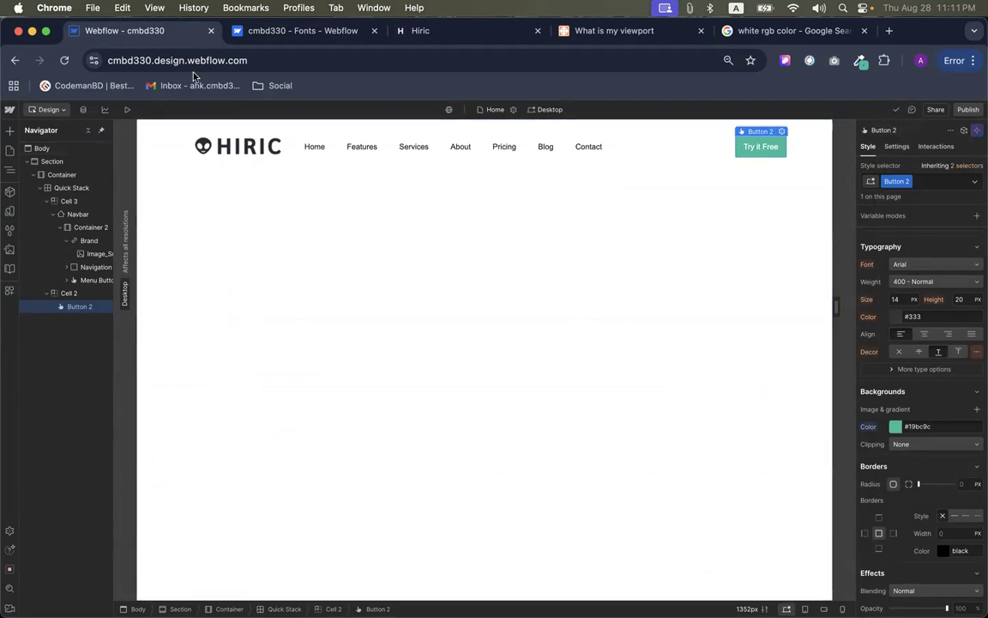
left_click(65, 61)
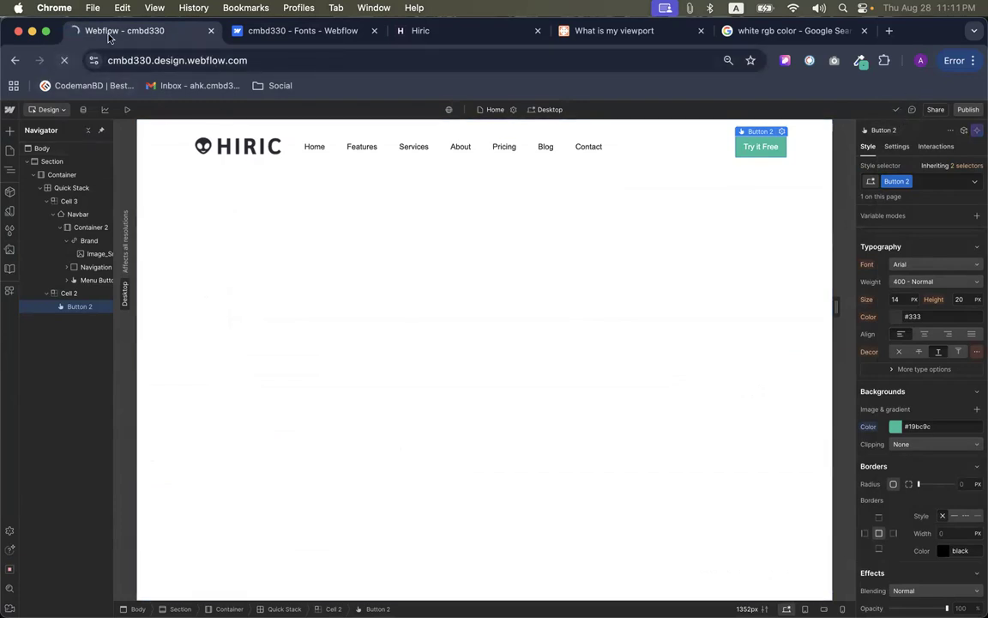
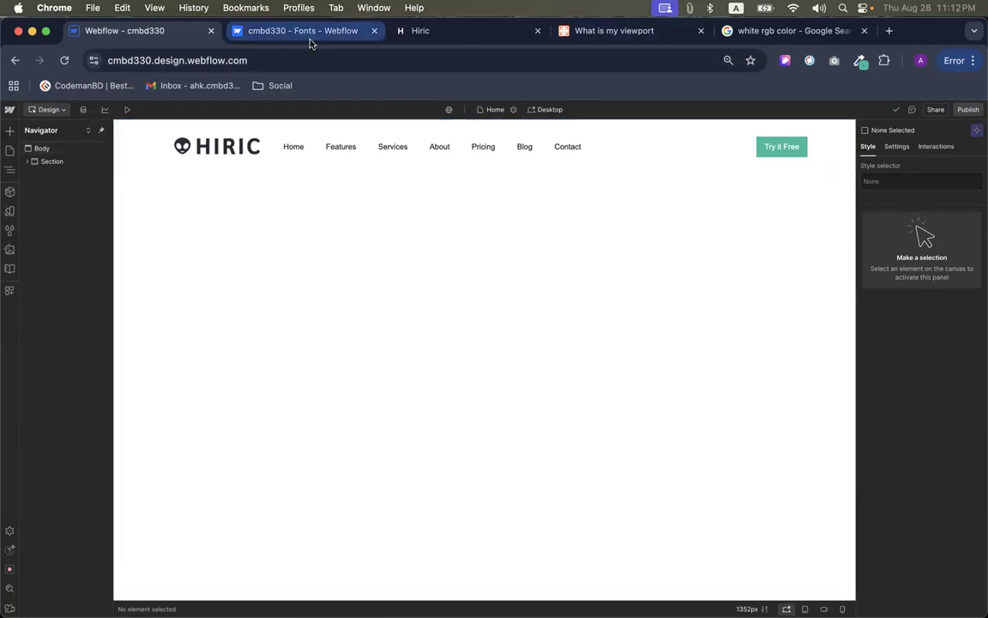
Set the Try it Free button's font to Rubik
left_click(770, 151)
scroll(962, 339, "down", 10)
scroll(961, 341, "up", 3)
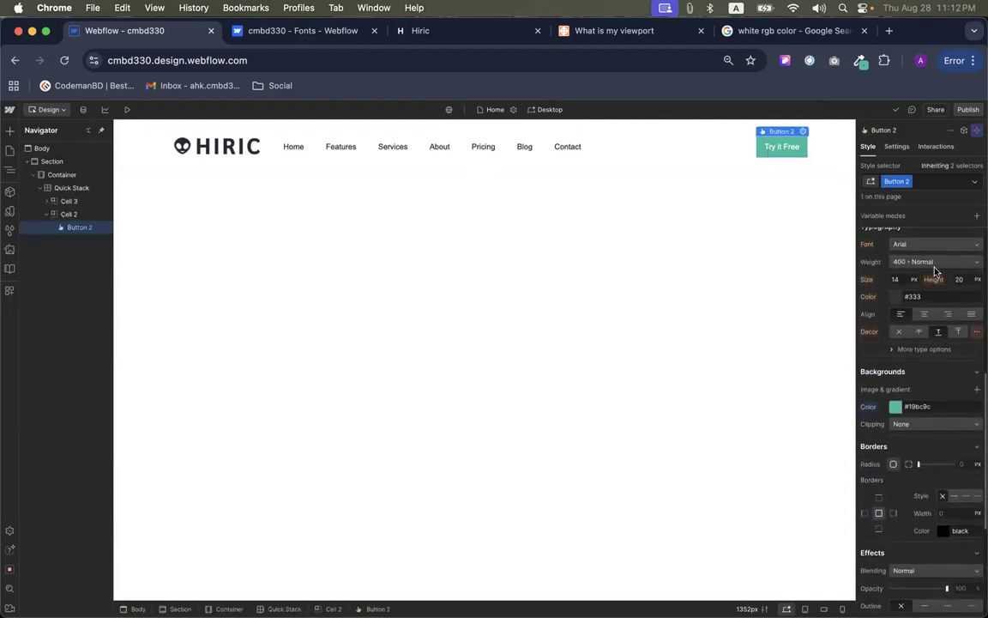
left_click(928, 244)
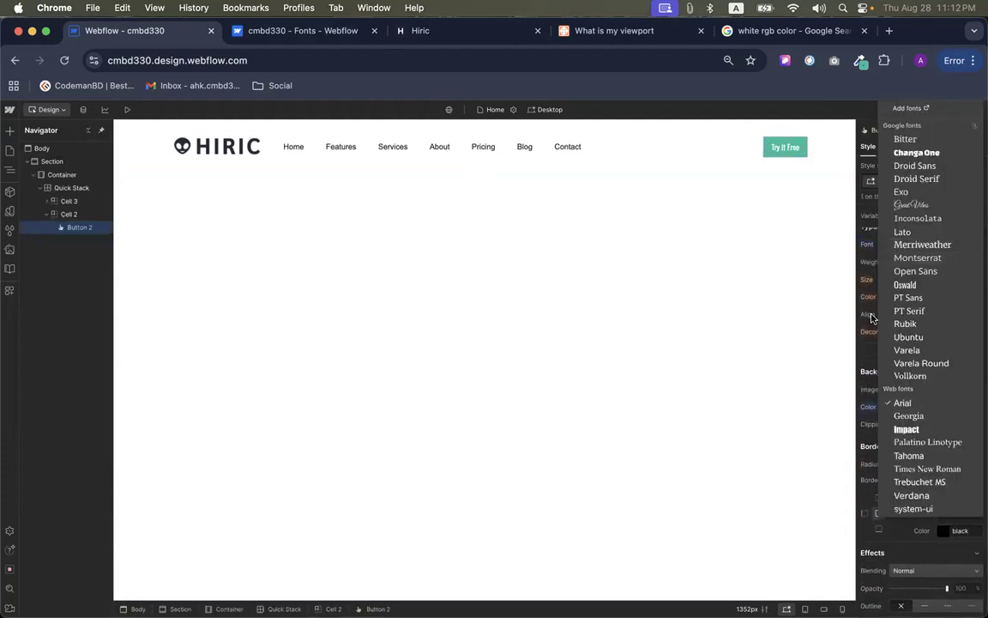
left_click(900, 324)
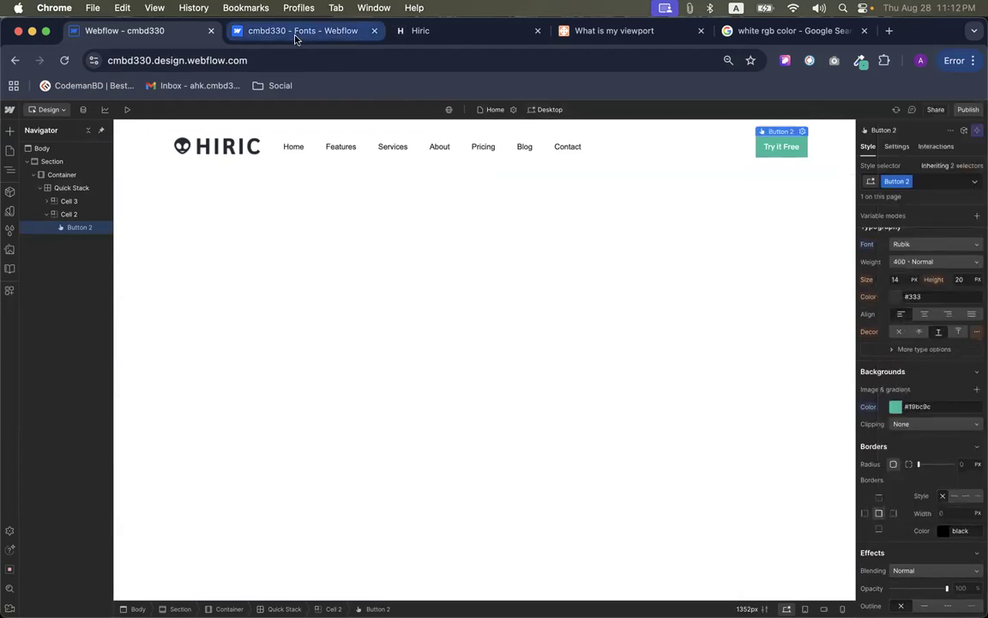
Check the reference Try it Free button's text properties on the Hiric page and set the Webflow button's line height to 21 px
left_click(434, 27)
scroll(523, 274, "down", 2)
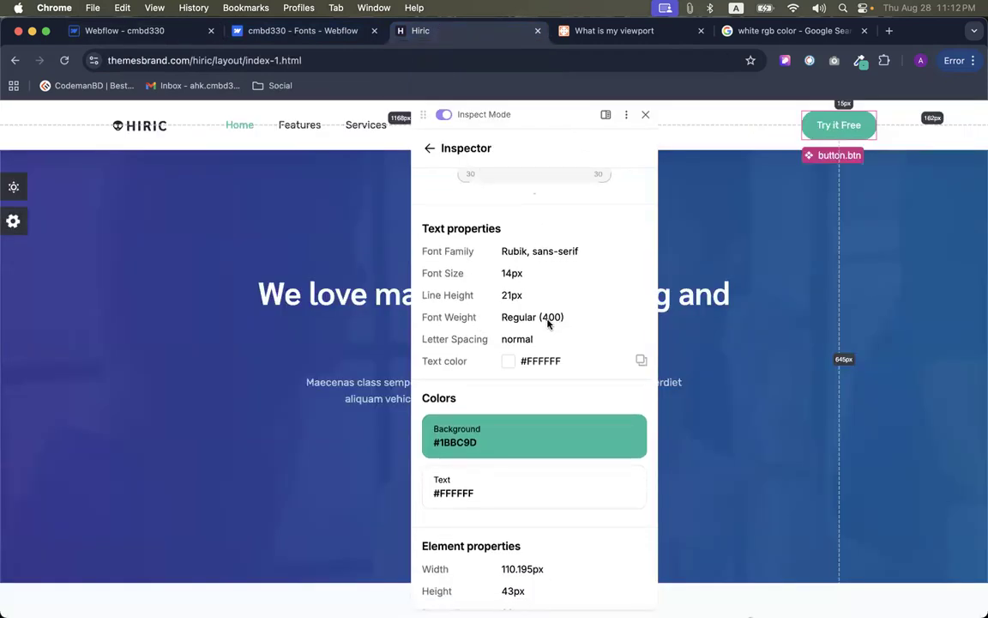
left_click(166, 31)
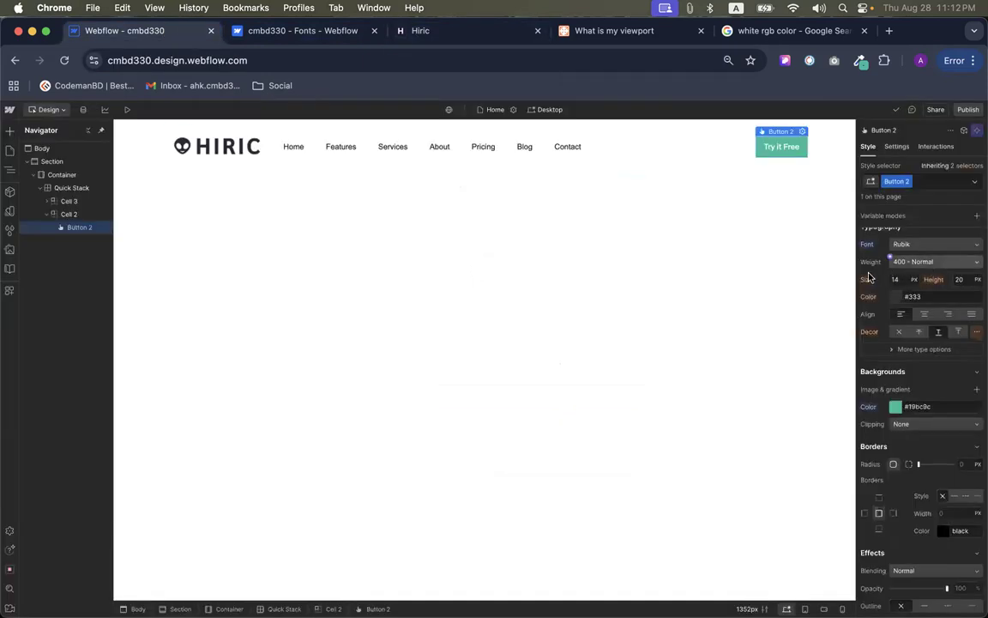
left_click(411, 39)
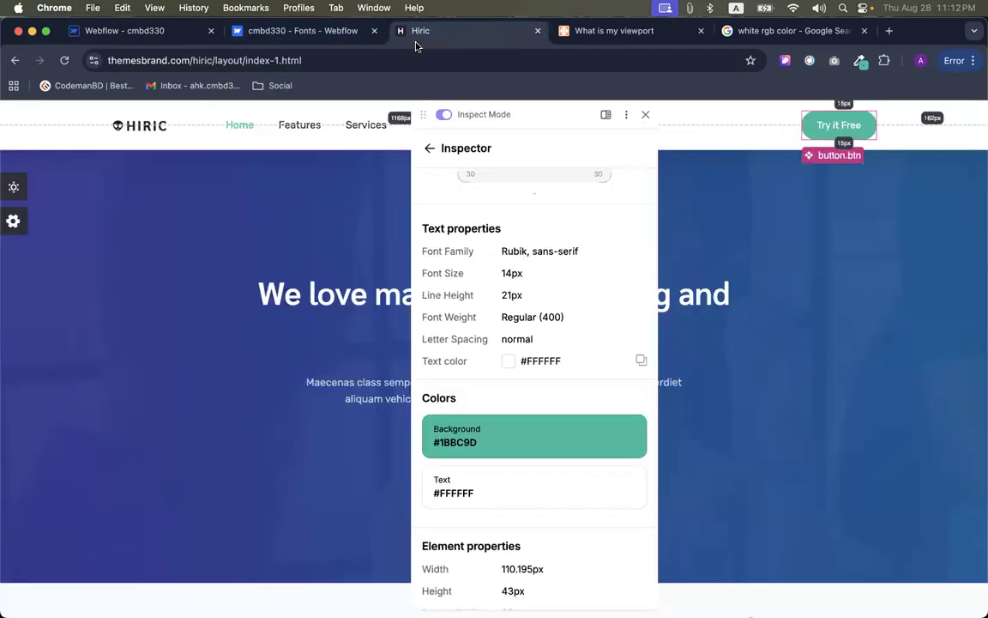
left_click(160, 39)
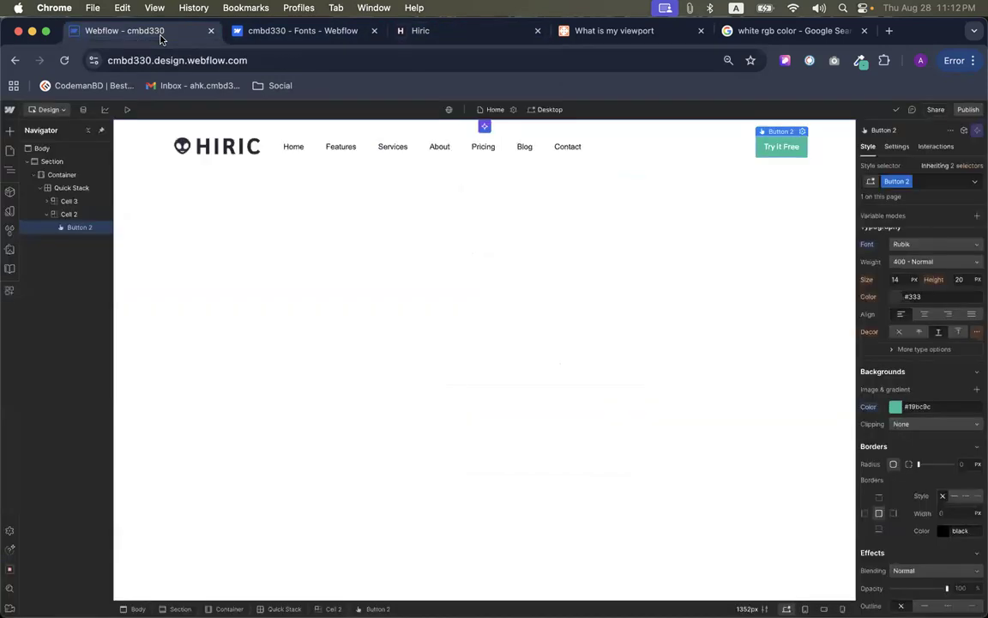
left_click(960, 280)
type("21")
key("Return")
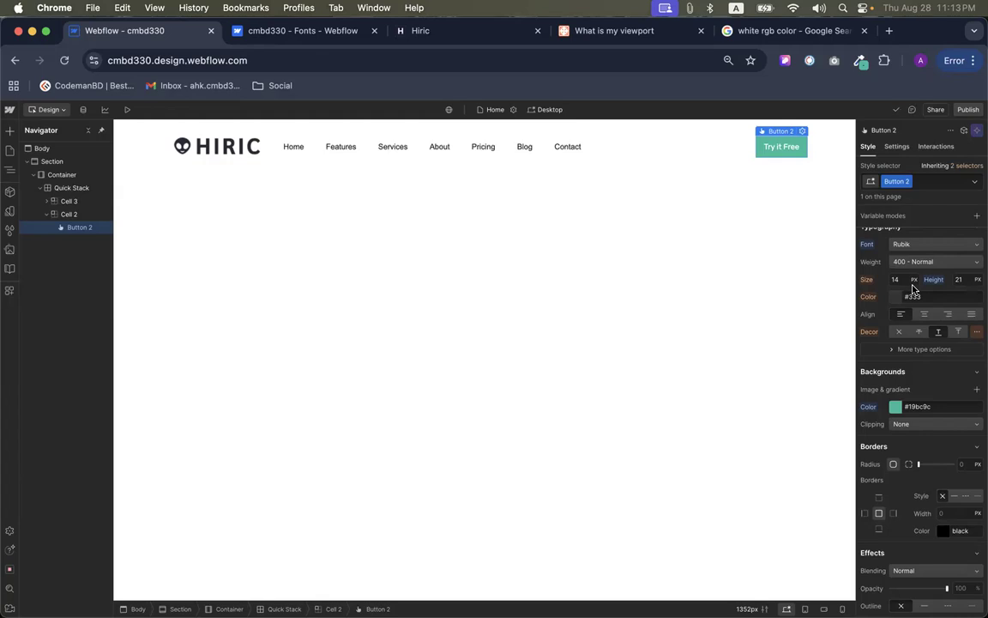
Round the Try it Free button's corners with a border radius of 30 px
scroll(913, 289, "up", 5)
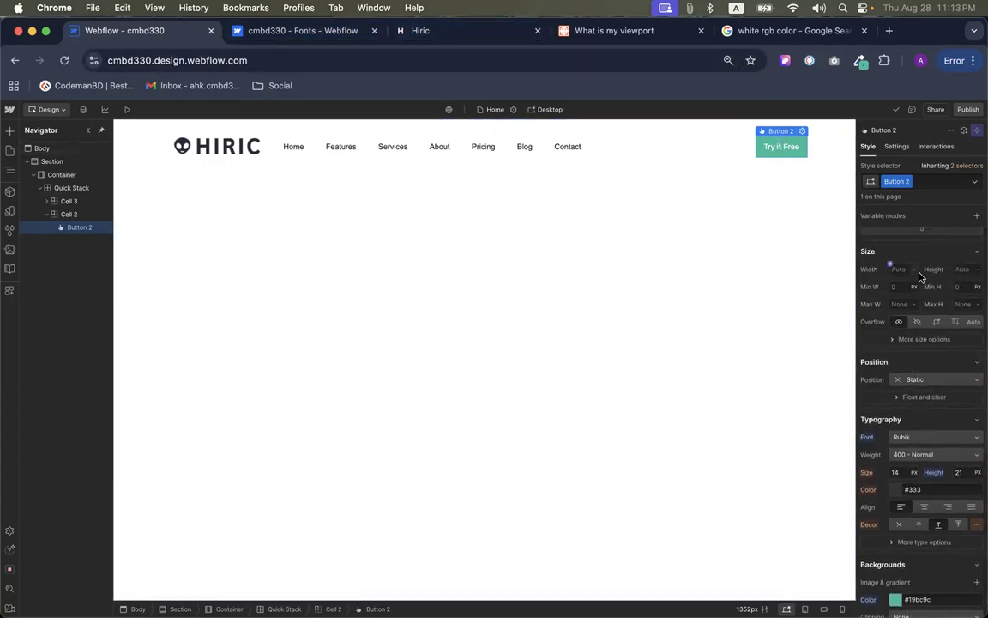
scroll(919, 276, "up", 3)
scroll(934, 368, "down", 5)
scroll(948, 457, "down", 4)
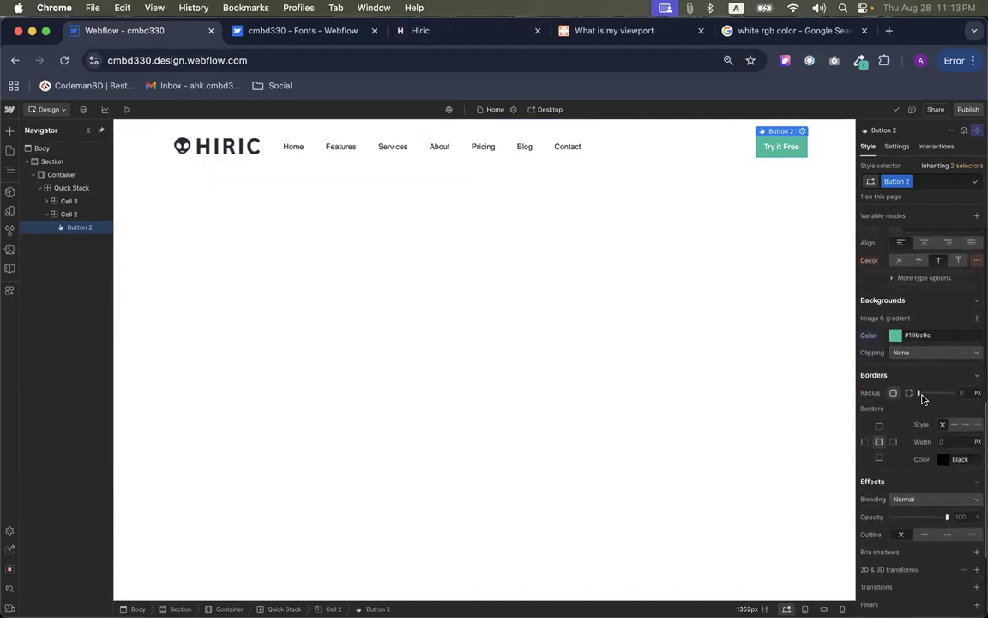
left_click_drag(919, 392, 964, 405)
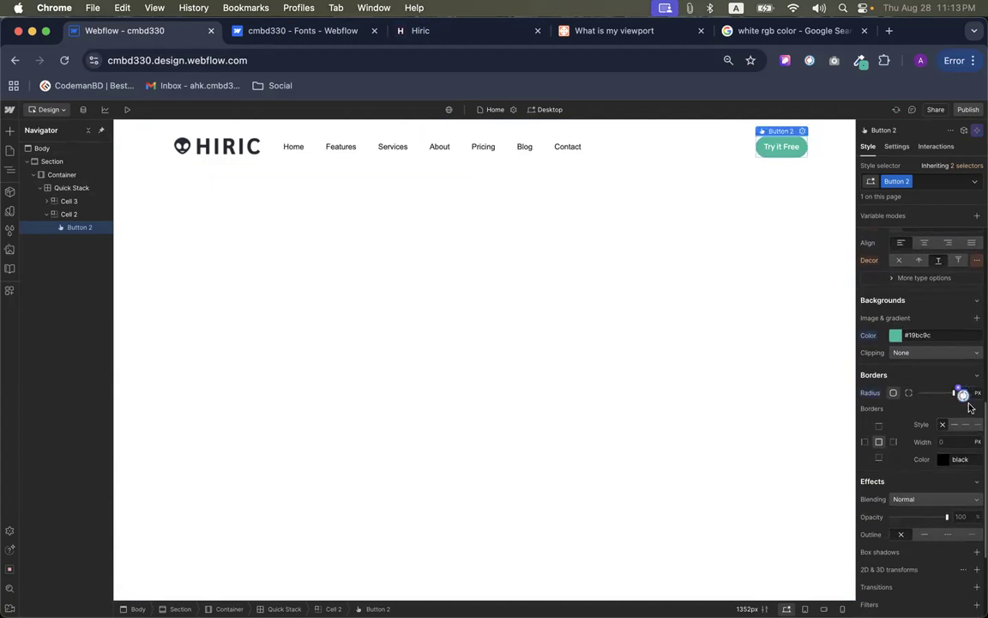
left_click(964, 394)
Remove the ImTranslator extension from Chrome
right_click(809, 60)
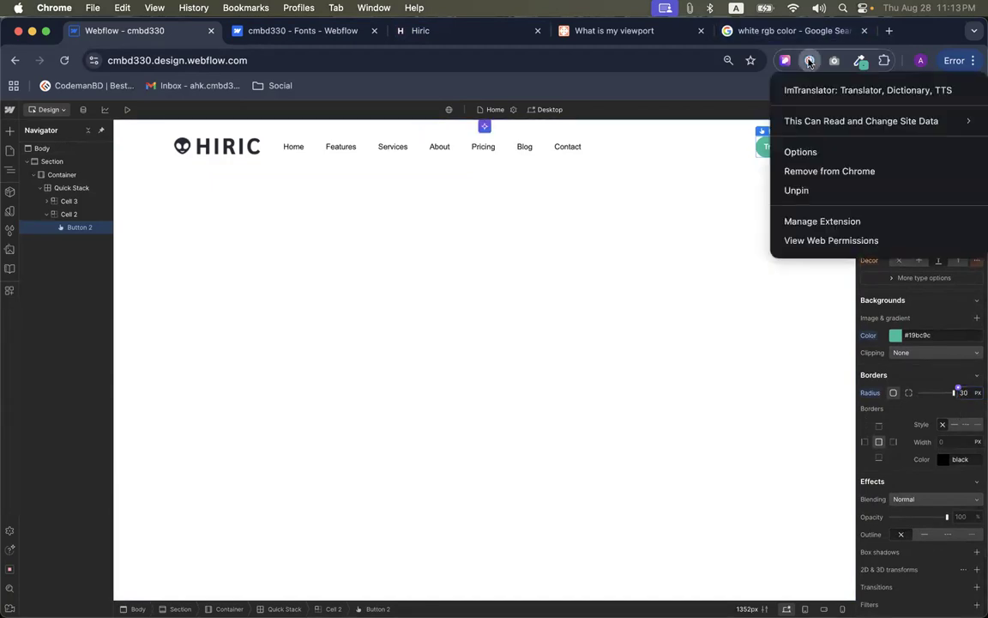
left_click(808, 173)
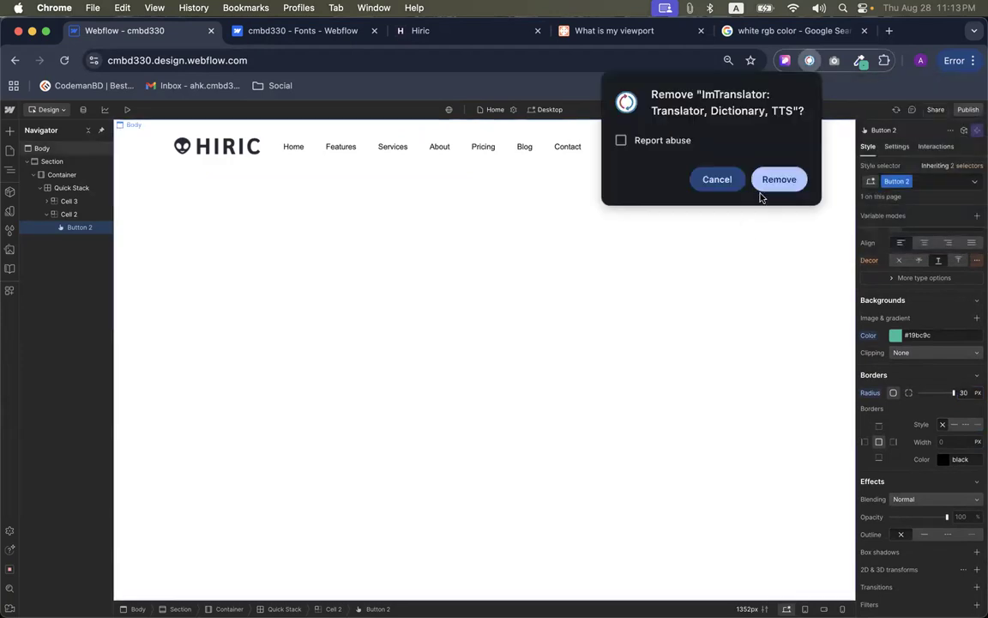
left_click(765, 182)
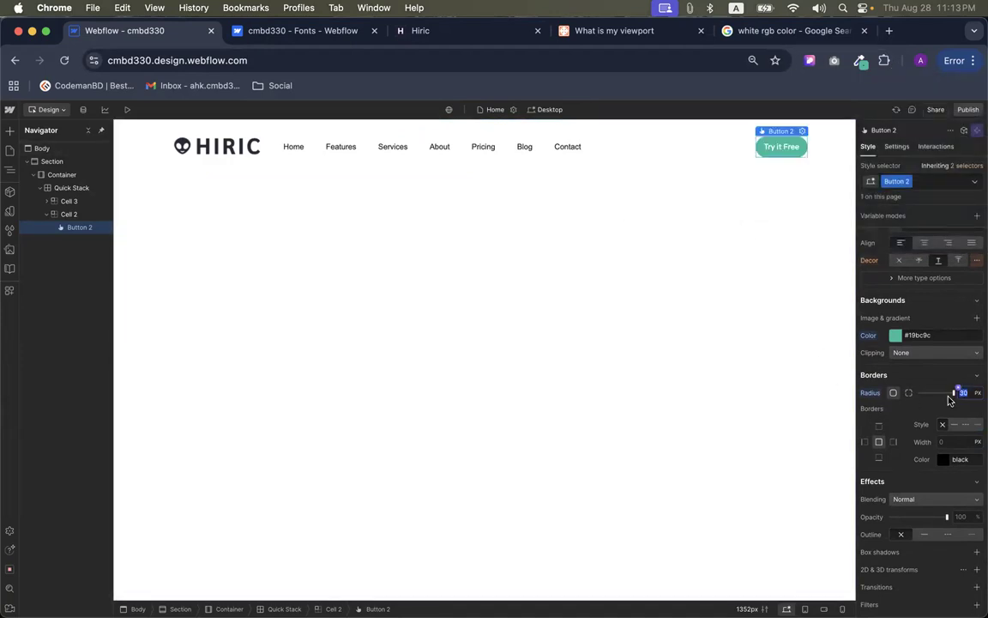
Collapse and reopen the Backgrounds and Borders style sections and review the Try it Free button's style settings
left_click(927, 380)
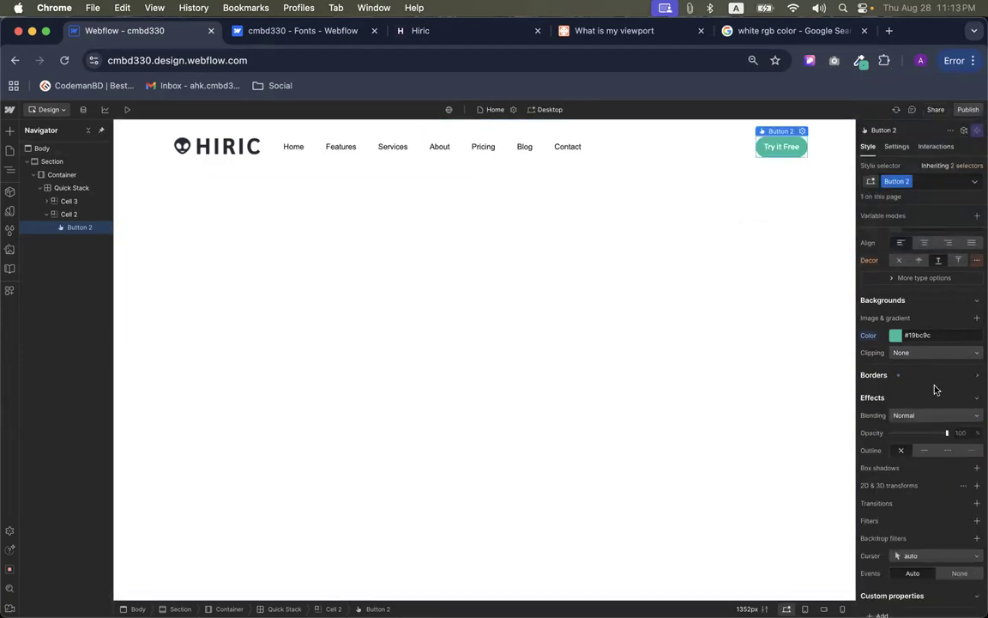
left_click(923, 376)
left_click(965, 376)
left_click(966, 301)
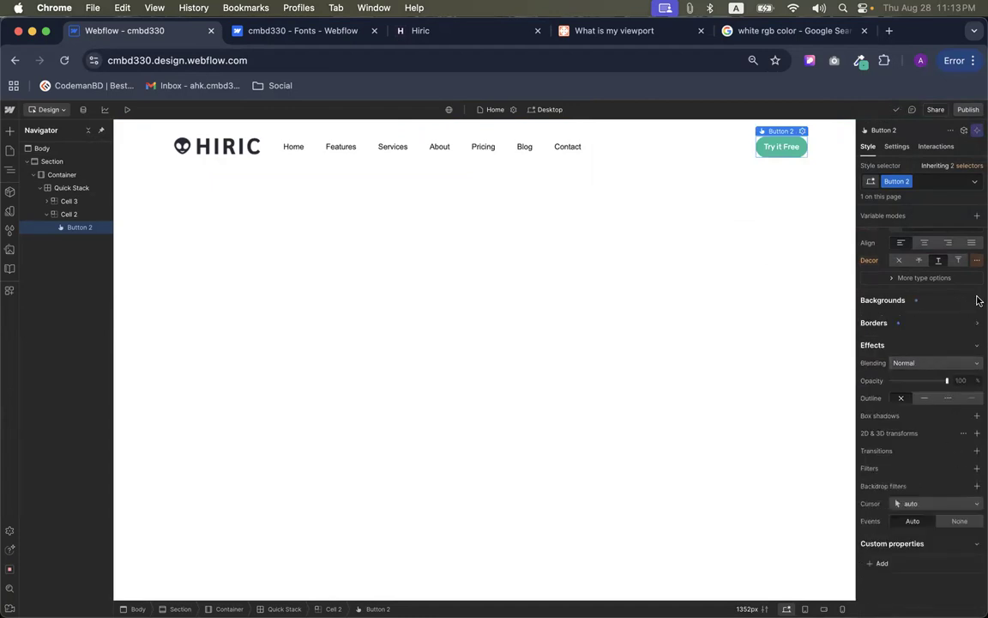
scroll(978, 308, "up", 5)
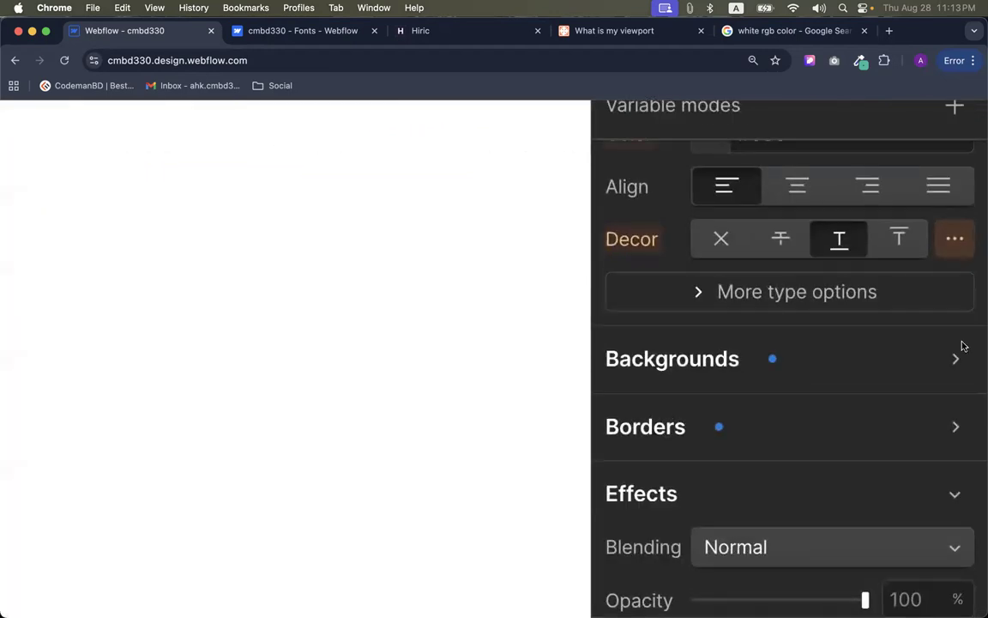
left_click(957, 360)
scroll(959, 364, "down", 5)
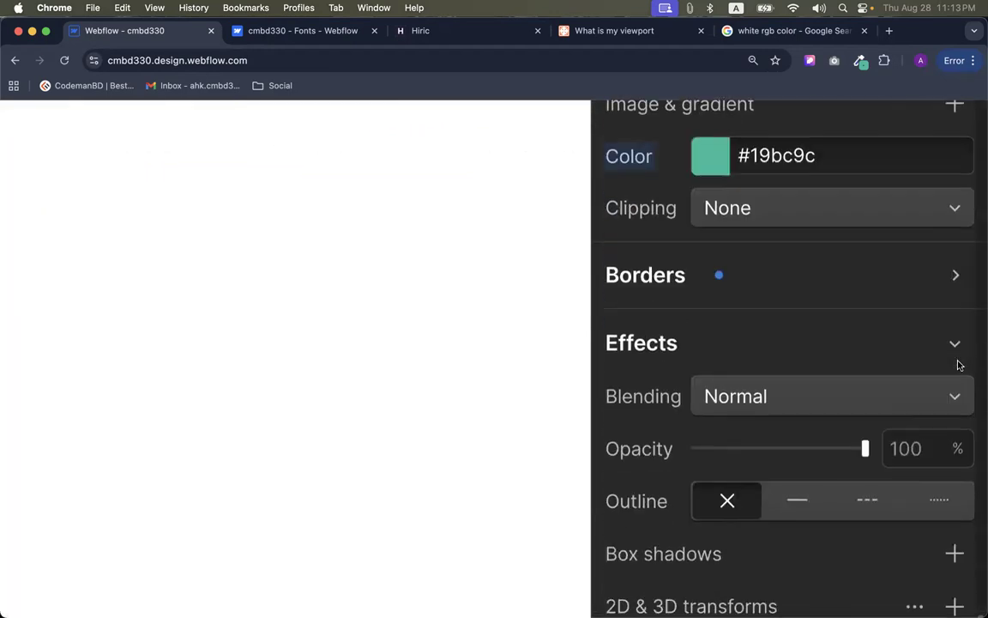
left_click(956, 239)
scroll(955, 238, "down", 5)
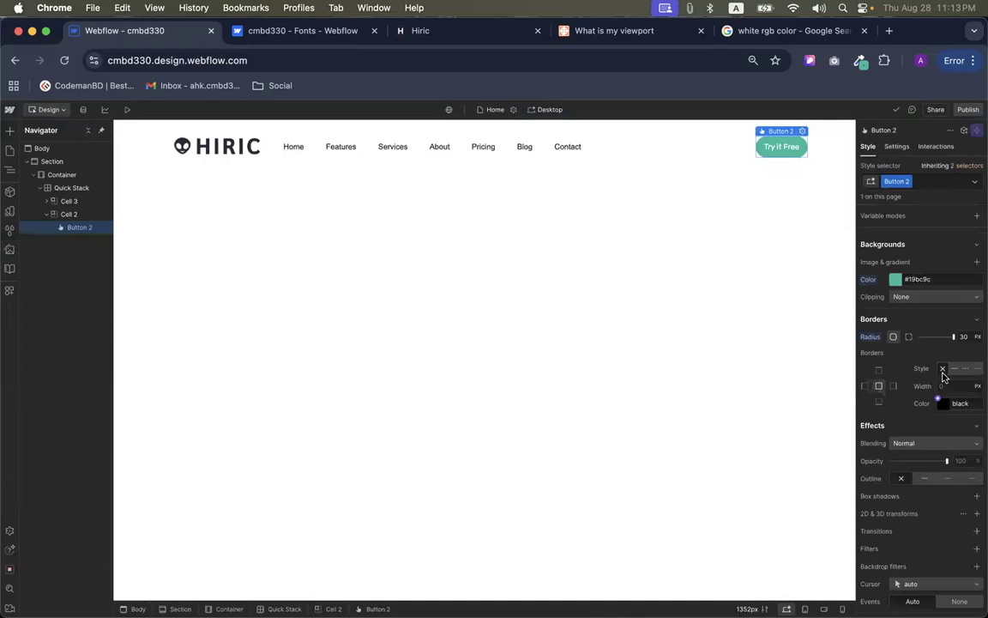
scroll(950, 359, "up", 3)
scroll(975, 283, "up", 3)
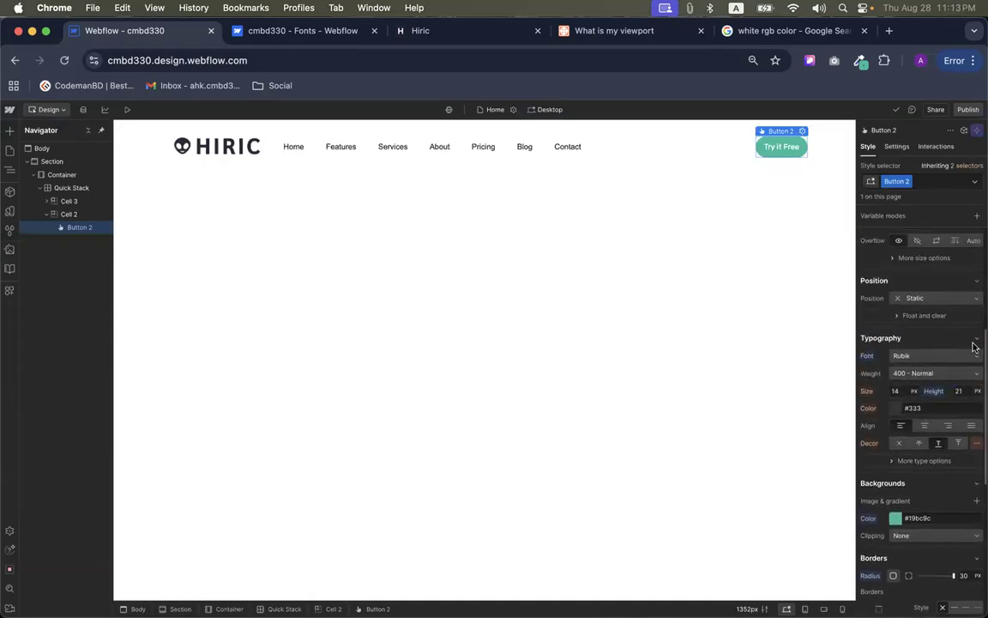
scroll(975, 330, "down", 6)
scroll(976, 257, "up", 12)
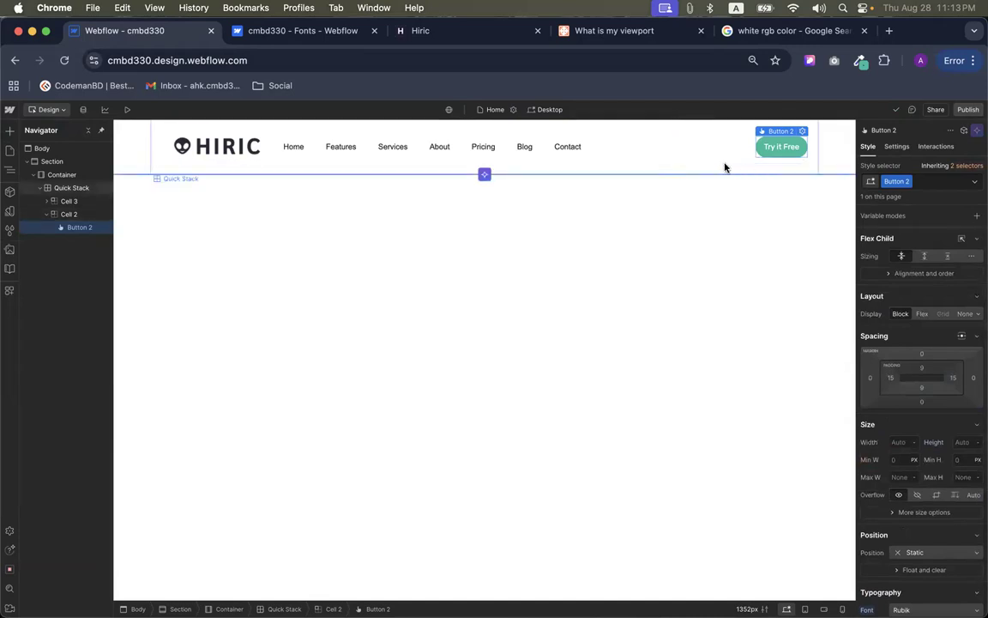
Look up the reference button's padding and set the Try it Free button's padding to 22 px horizontally and 10 px vertically
left_click(955, 379)
left_click(448, 34)
scroll(581, 260, "up", 4)
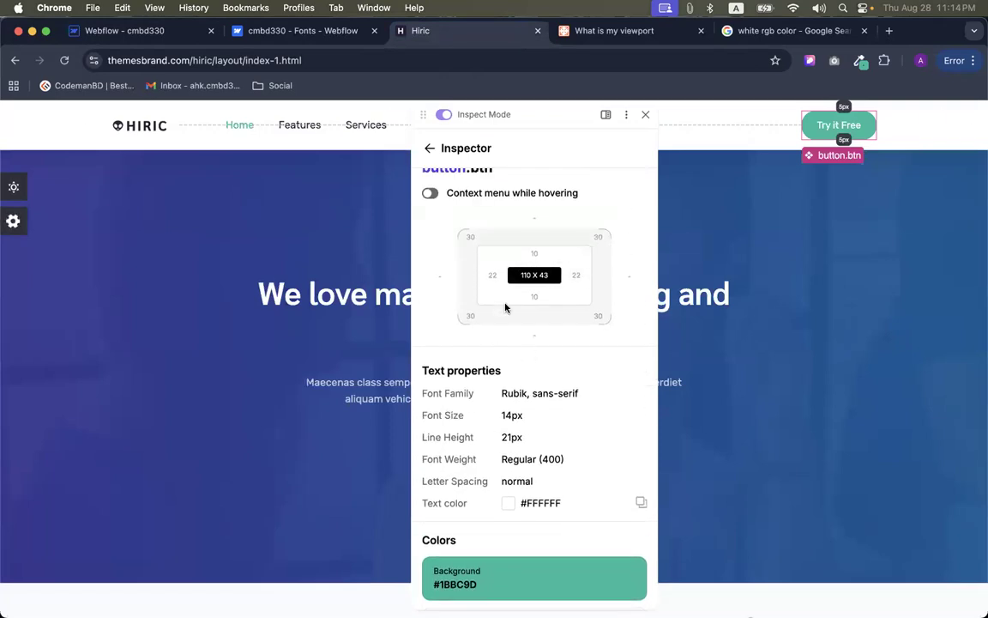
key("super+1")
type("22")
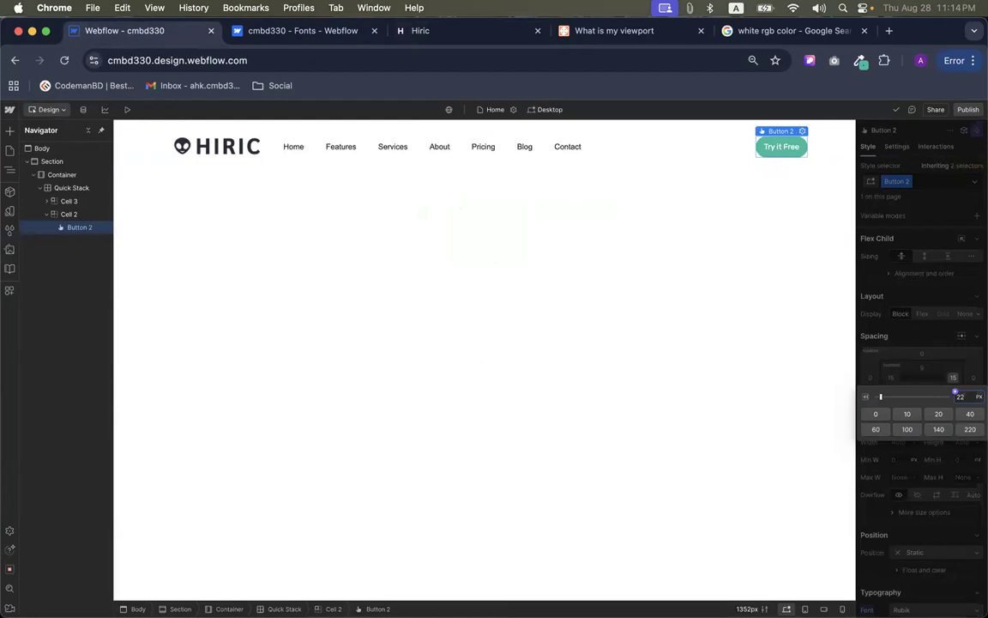
key("Return")
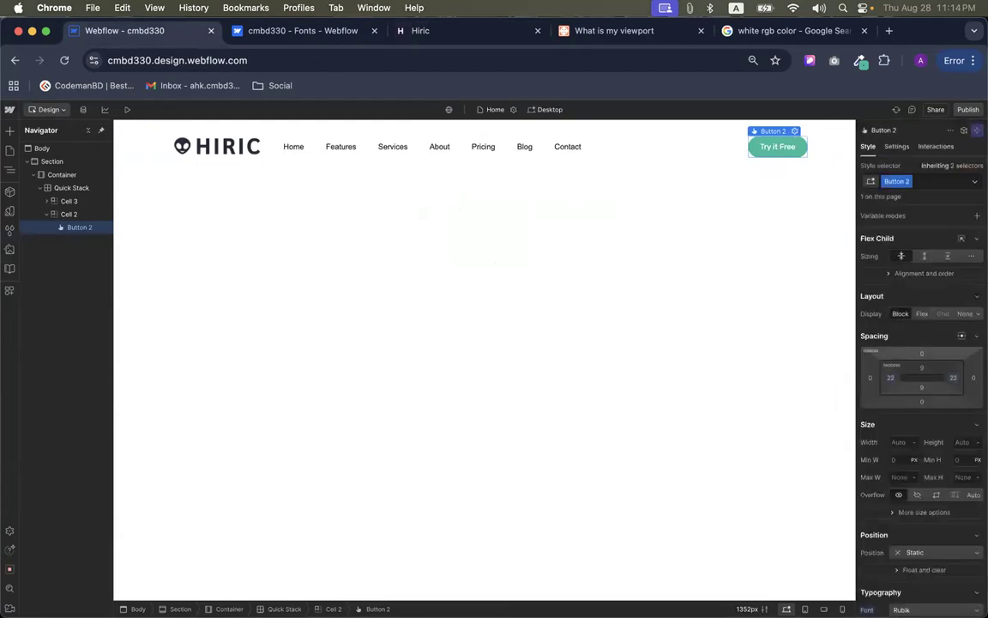
left_click(924, 369)
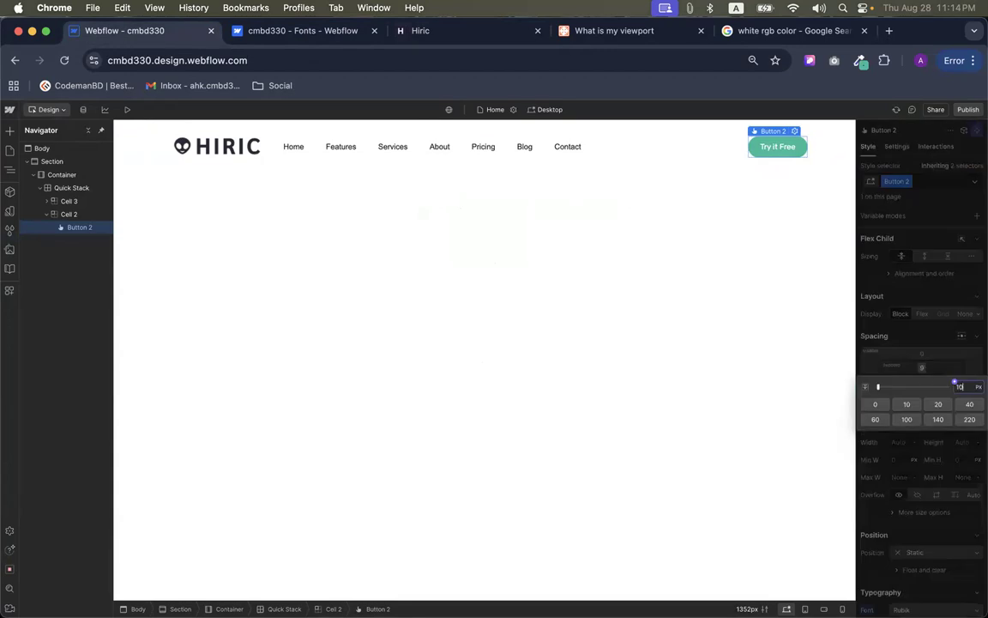
key("Return")
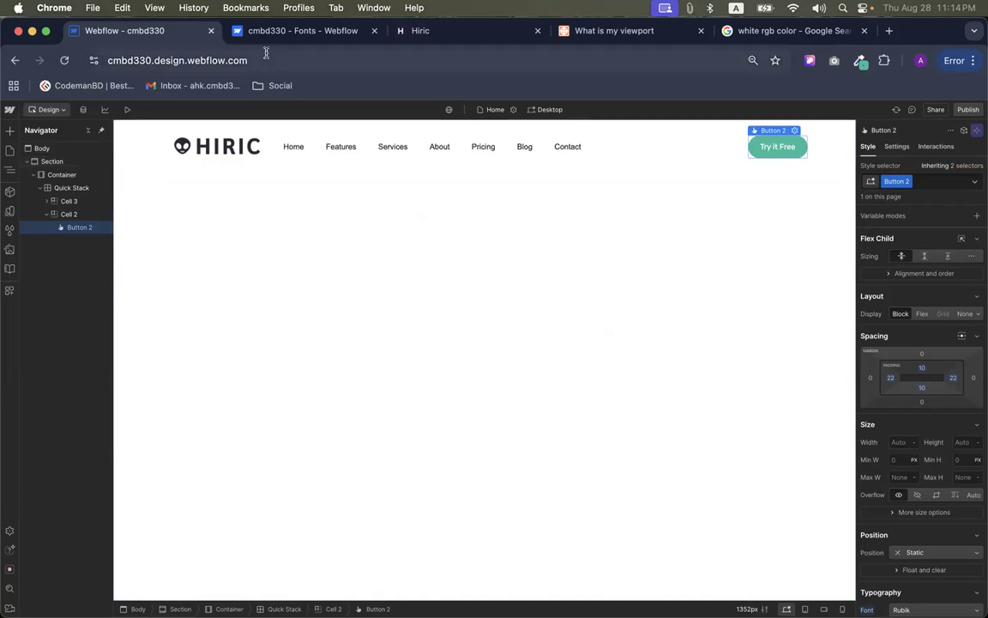
Inspect the Features navigation link on the Hiric reference page and copy its text color
left_click(298, 38)
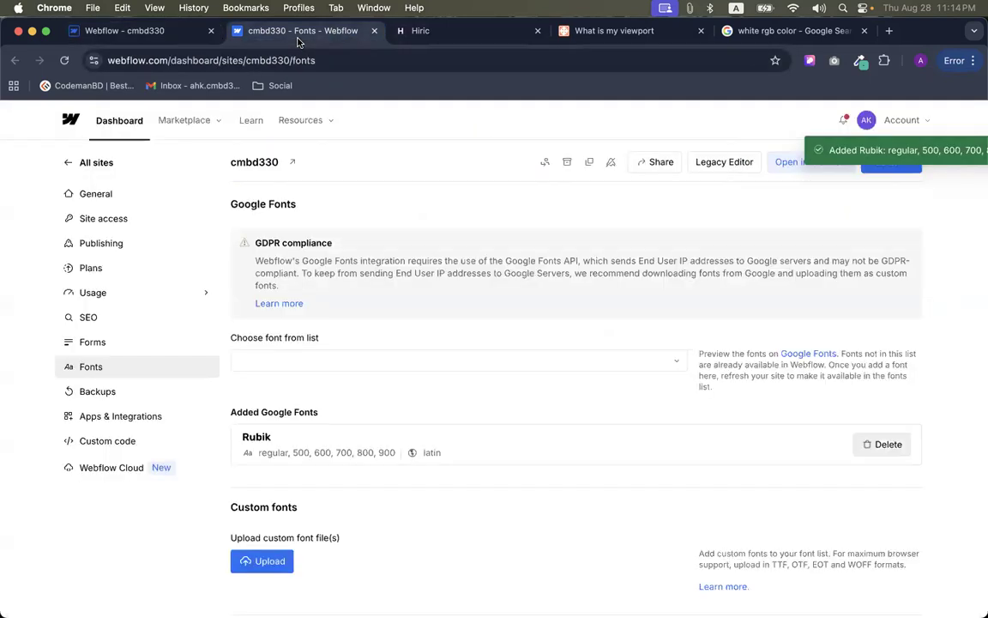
left_click(429, 31)
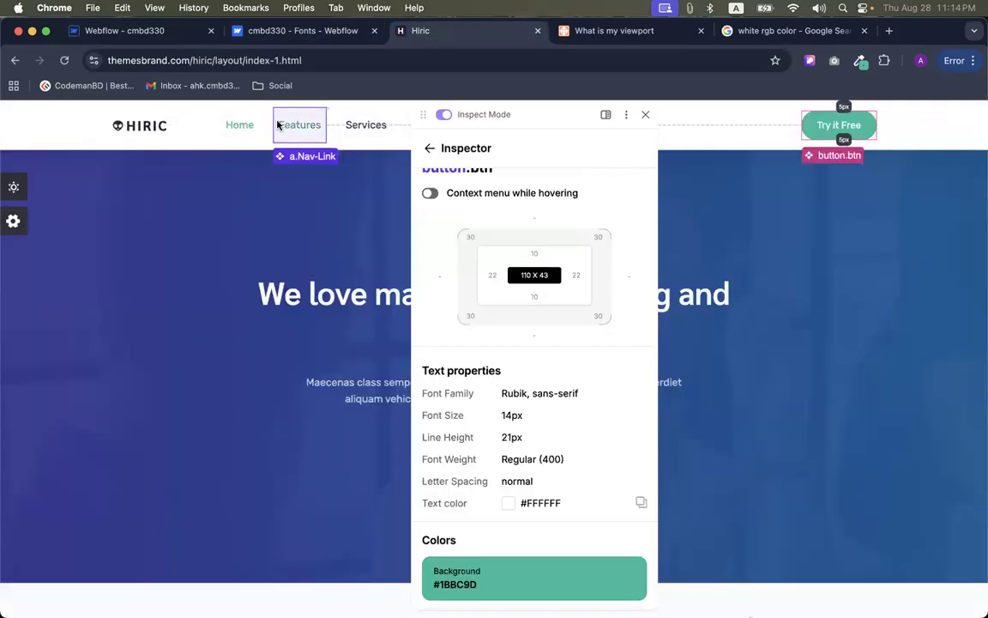
left_click(301, 134)
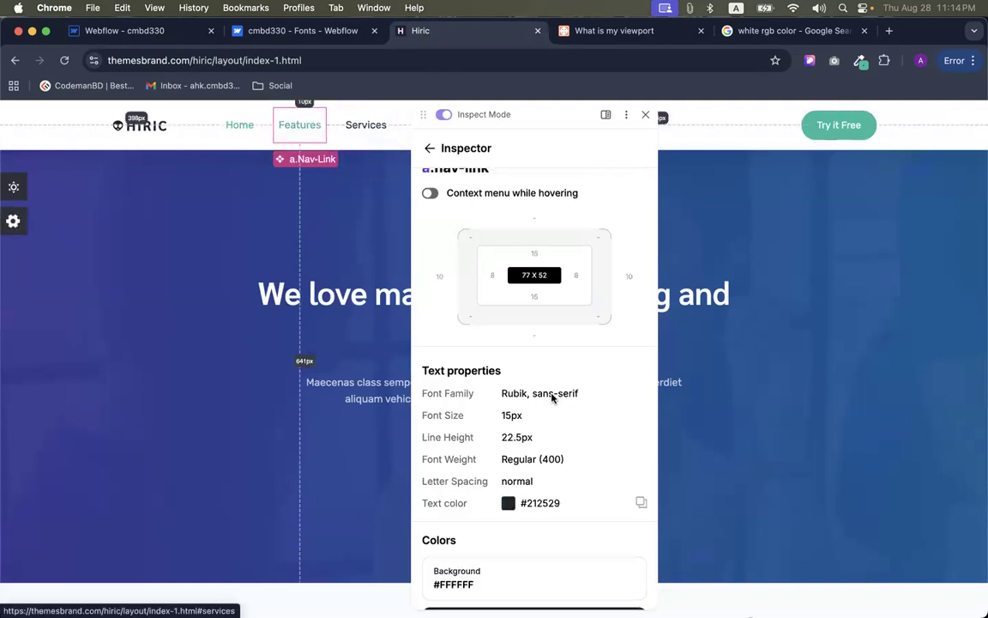
scroll(551, 397, "down", 2)
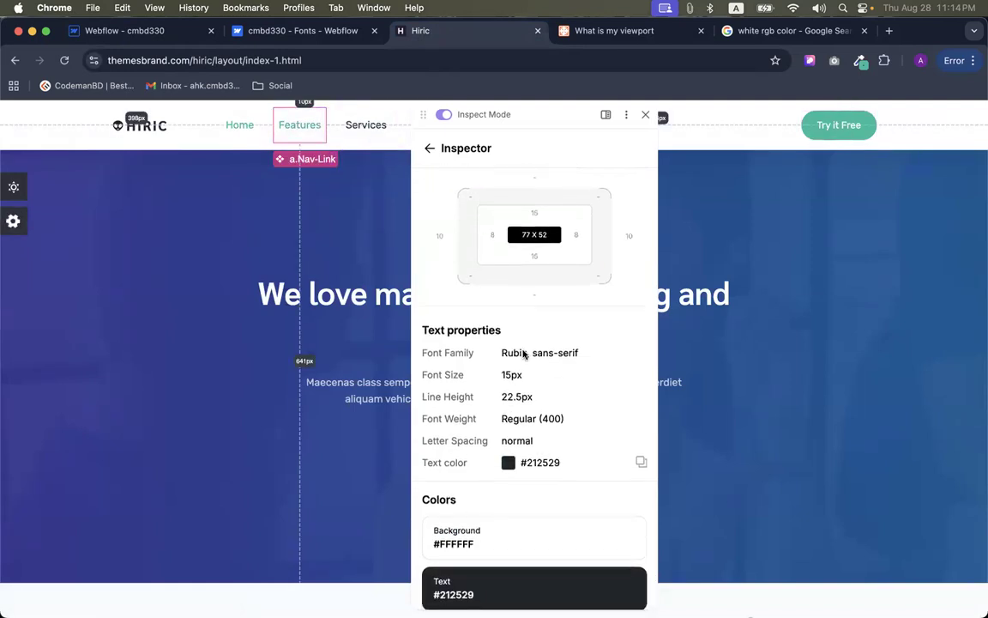
scroll(524, 353, "up", 2)
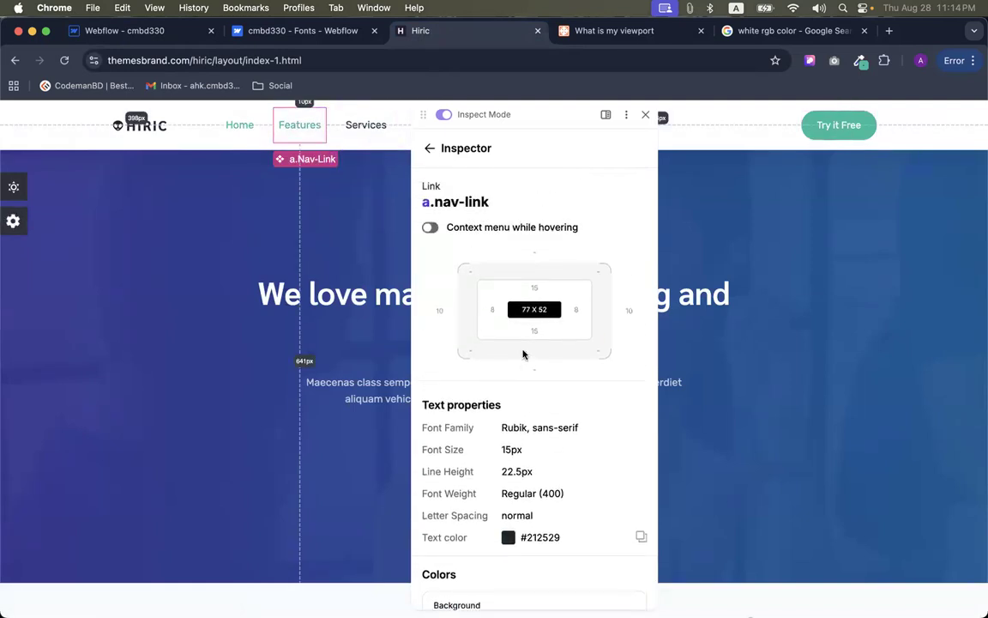
left_click(639, 537)
Back in the Webflow Designer, set the Home navigation link's text color to the copied #212529
left_click(138, 30)
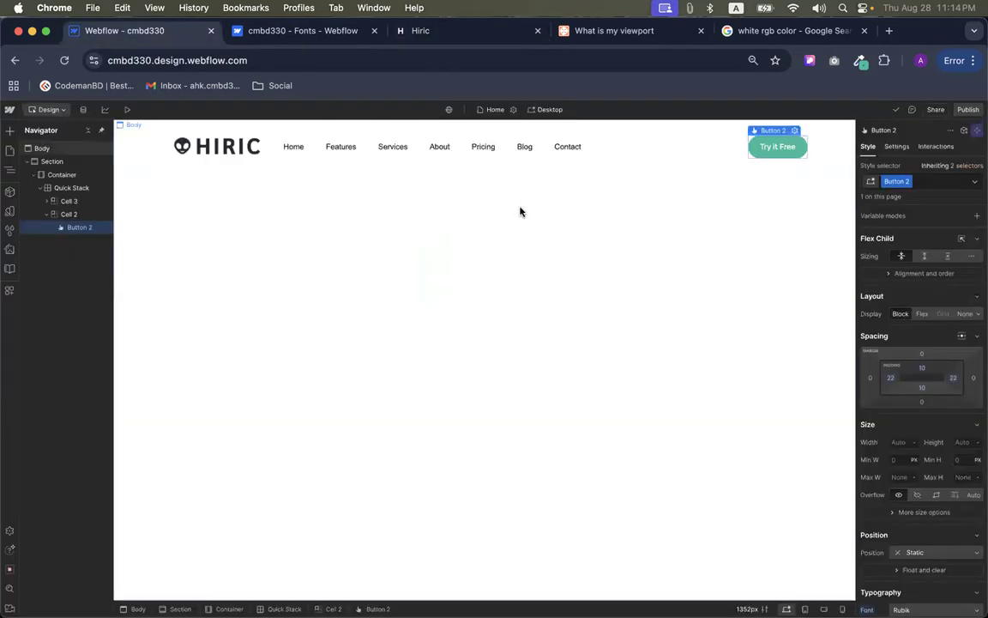
left_click(294, 146)
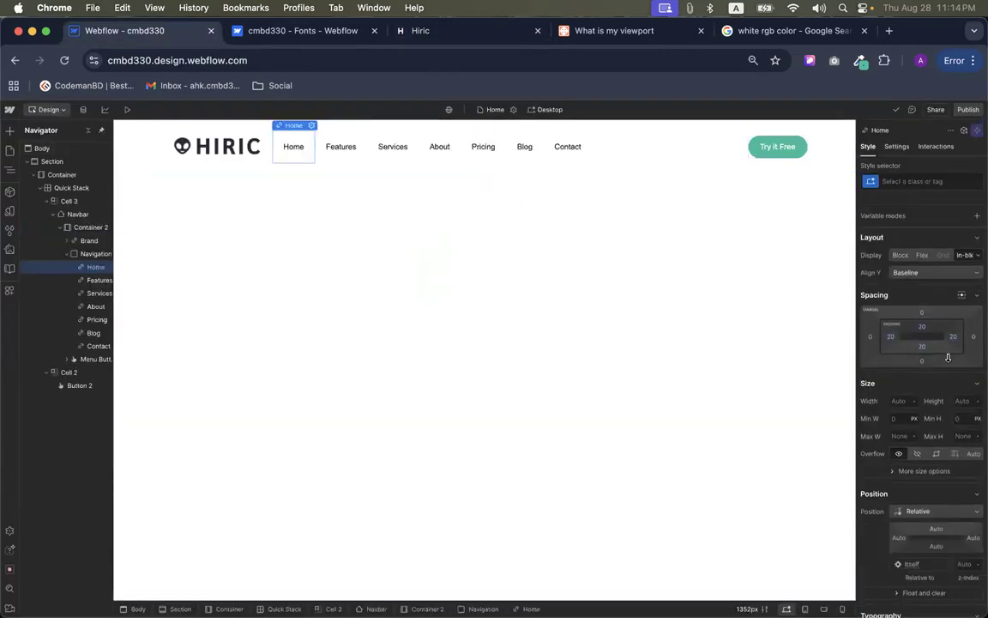
scroll(948, 357, "down", 8)
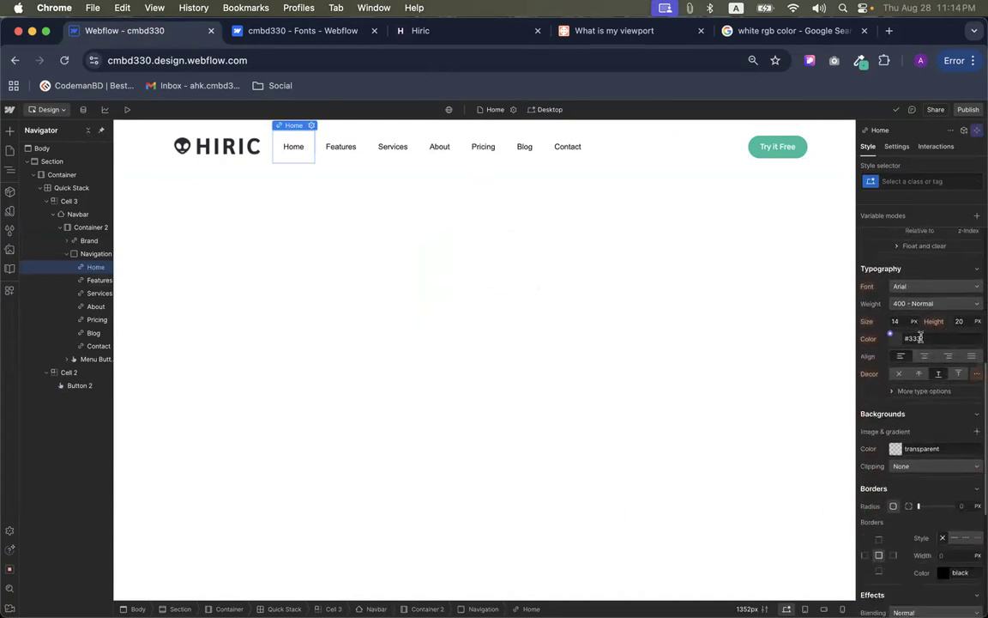
left_click(920, 338)
key("cmd+v")
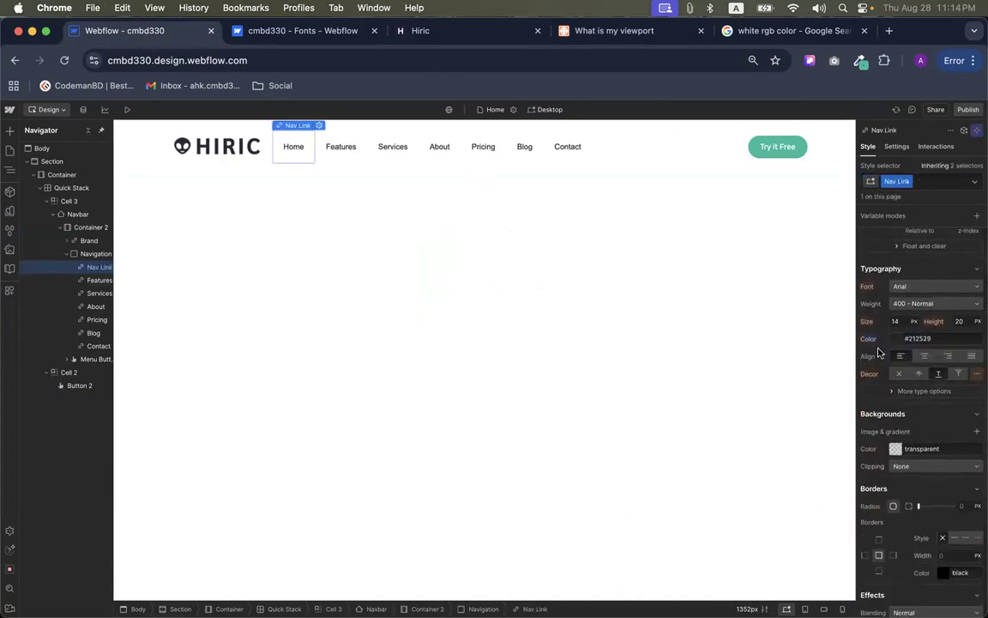
Set the Home link's font to Rubik at 15 px with a 22 px line height and compare it with the reference link
left_click(898, 286)
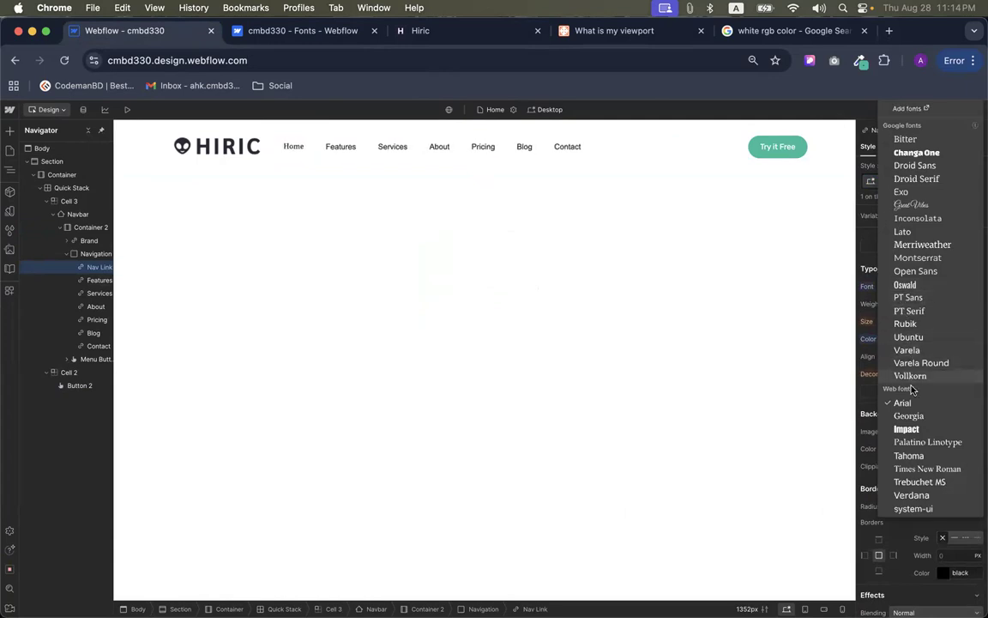
left_click(904, 323)
left_click(905, 324)
key("Up")
left_click(960, 322)
key("Up")
scroll(876, 322, "up", 3)
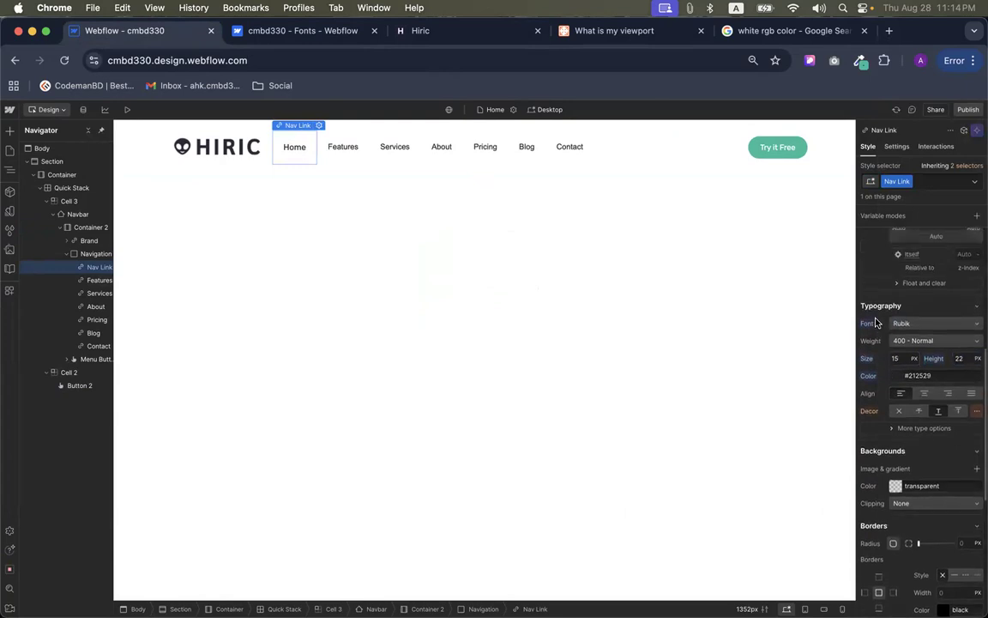
left_click(435, 36)
scroll(506, 321, "down", 5)
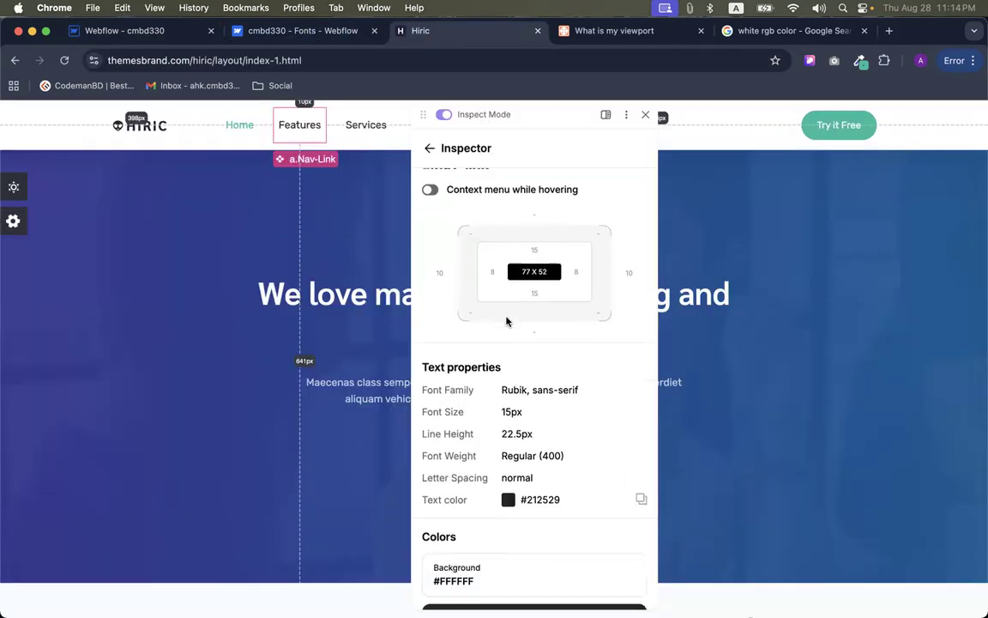
left_click(124, 30)
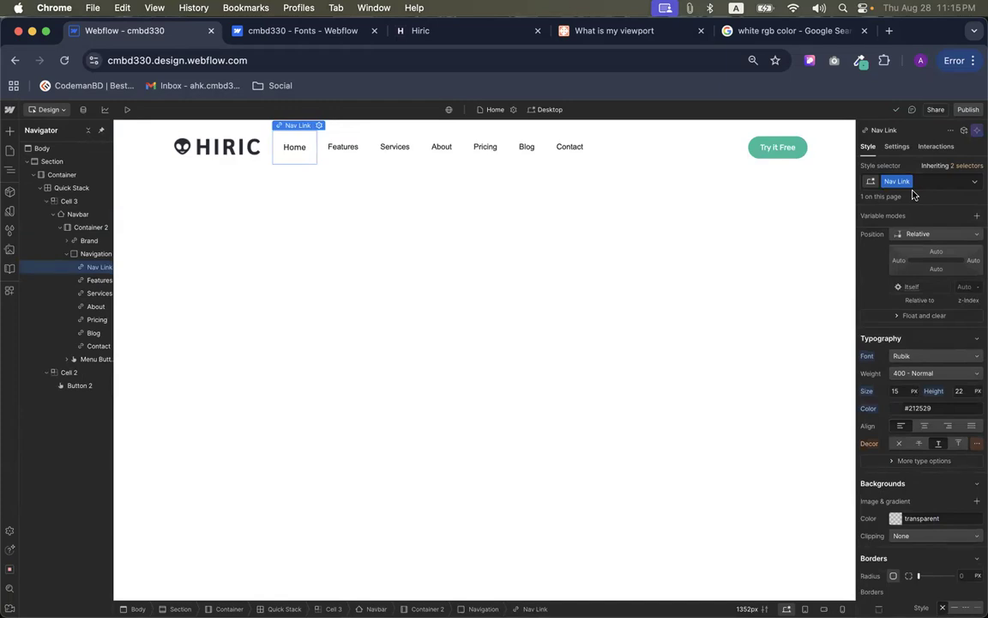
Apply the Nav Link class to the Features and Services navigation links
double_click(893, 179)
left_click(336, 148)
left_click(909, 181)
type("nav li")
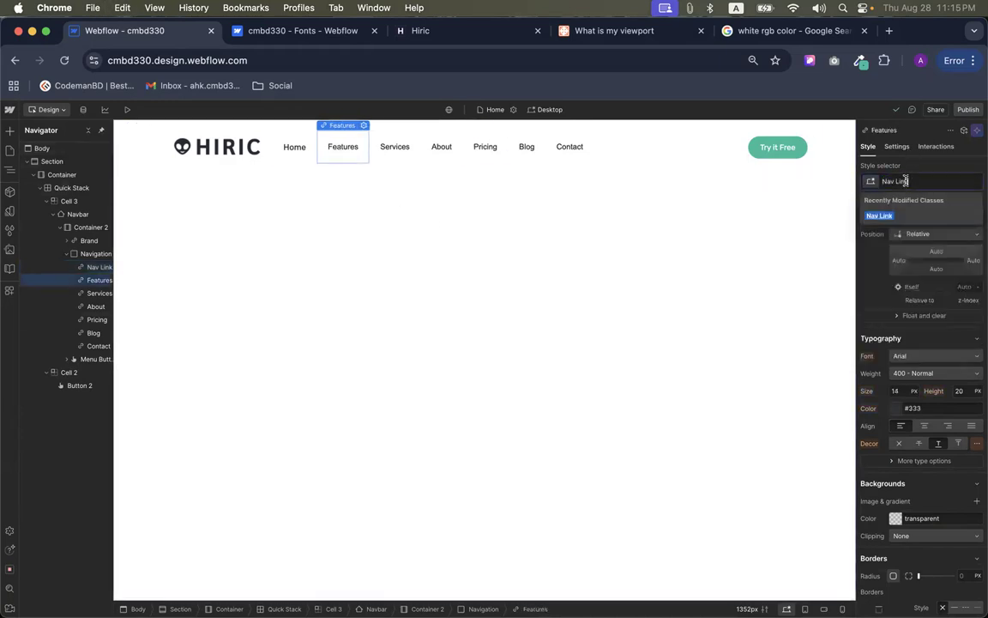
key("Return")
left_click(398, 148)
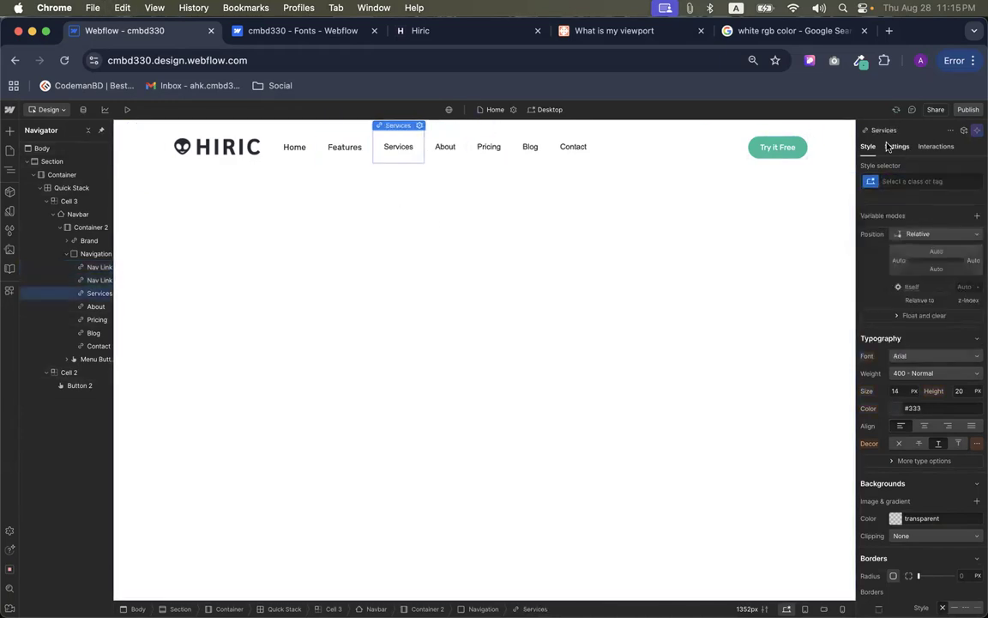
left_click(898, 181)
left_click(873, 216)
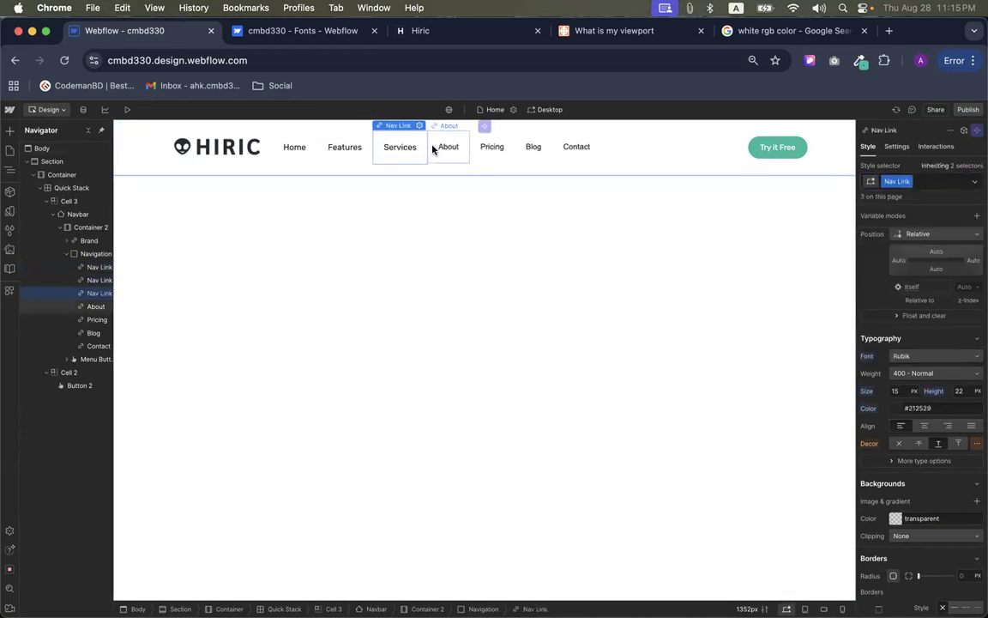
Apply the Nav Link class to the About and Pricing links in the navbar
left_click(446, 148)
left_click(898, 181)
left_click(874, 214)
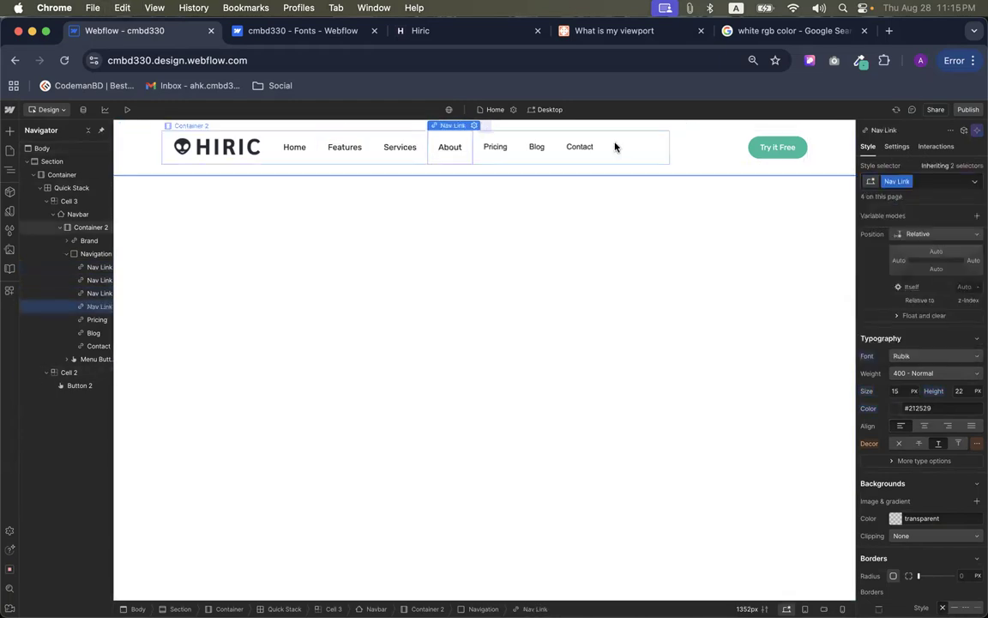
left_click(493, 149)
left_click(898, 181)
left_click(873, 214)
Apply the Nav Link class to the Blog and Contact links in the navbar
left_click(540, 147)
left_click(892, 181)
left_click(876, 271)
left_click(584, 147)
left_click(892, 181)
left_click(875, 216)
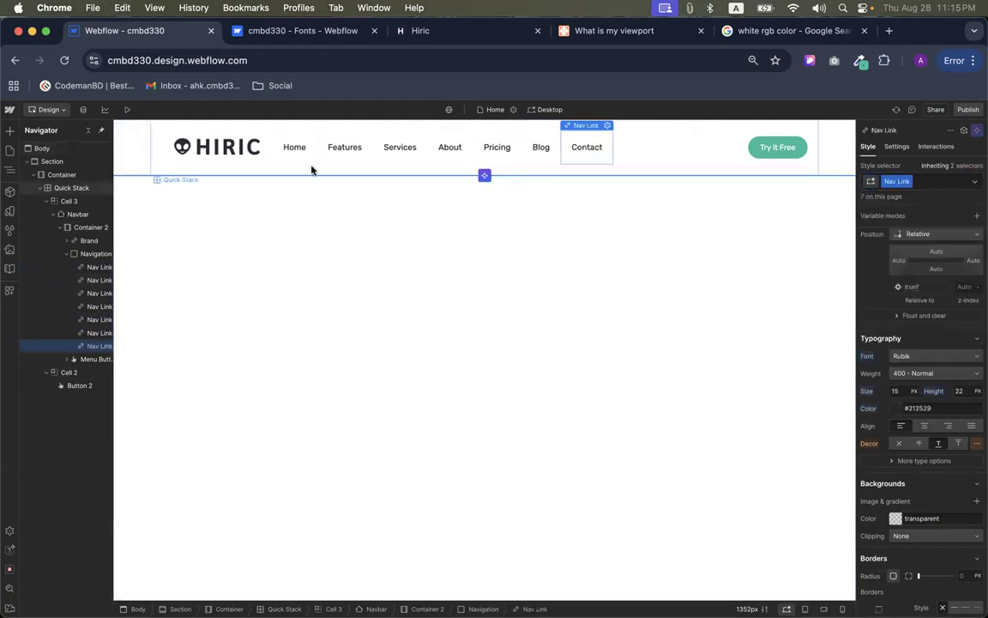
Try blue and red text colours on the shared Nav Link class from the Home link, and undo the colour changes
left_click(291, 149)
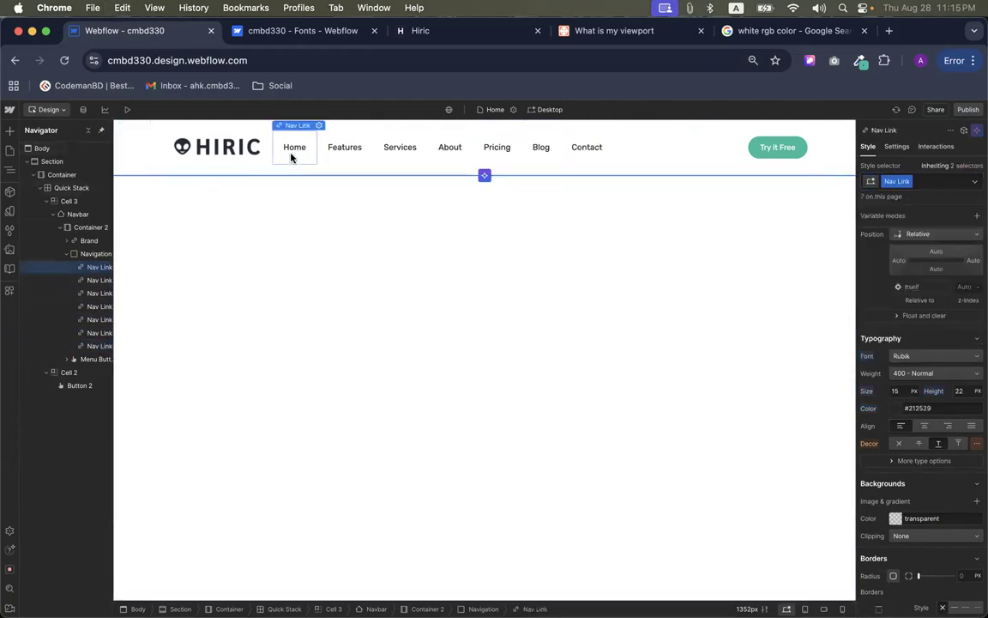
left_click(894, 407)
left_click_drag(952, 480, 964, 443)
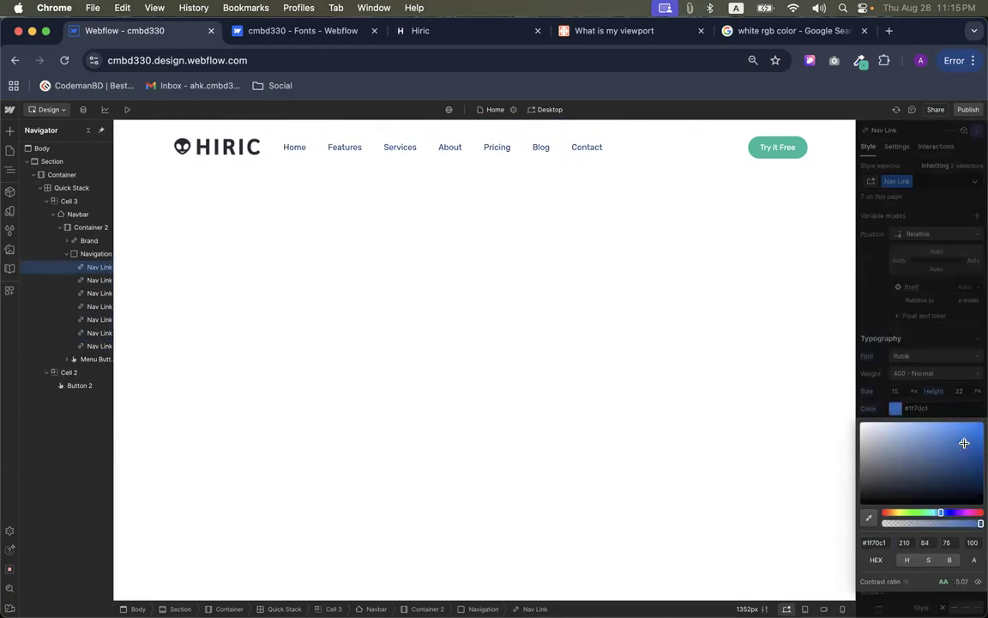
left_click(972, 512)
left_click_drag(976, 512, 980, 513)
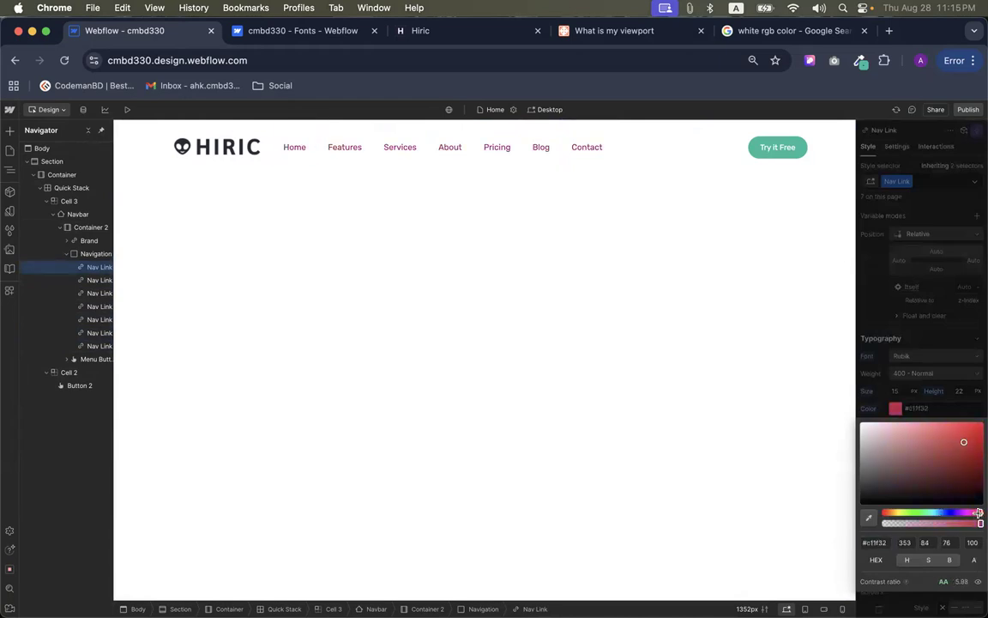
left_click(912, 387)
key("super+z")
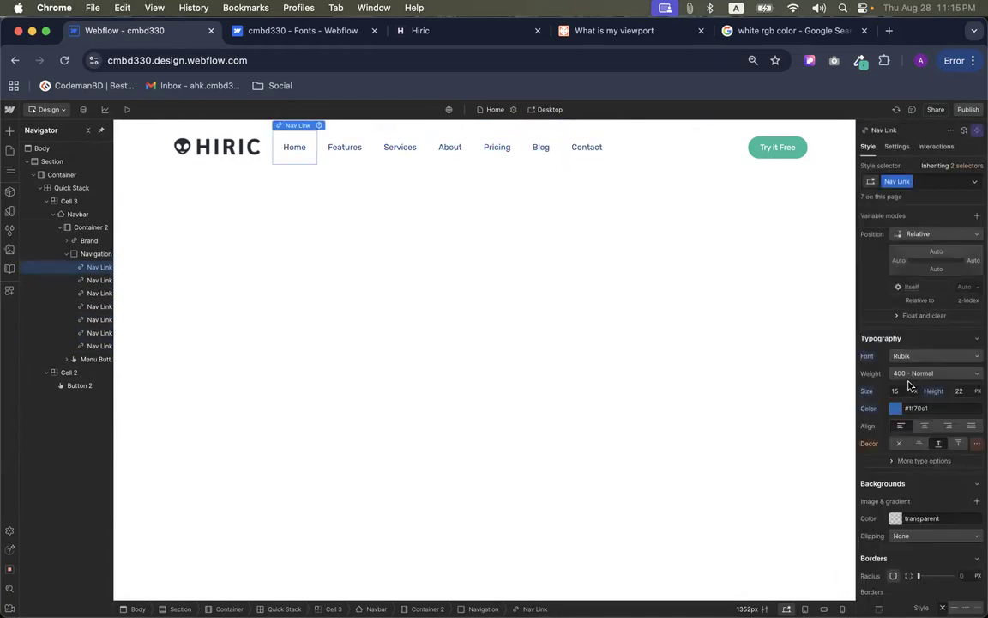
left_click(514, 258)
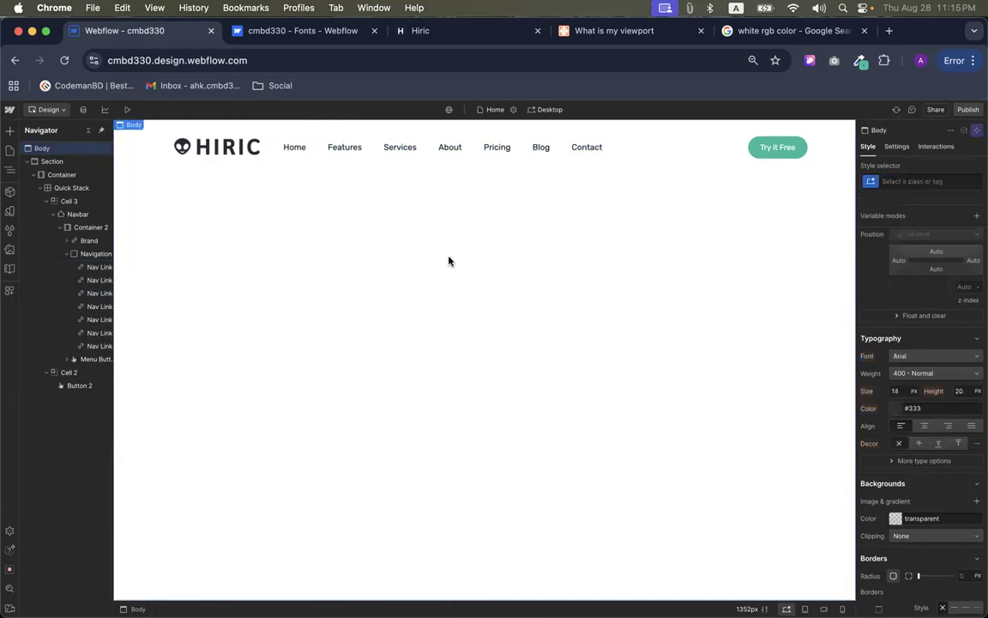
left_click(300, 147)
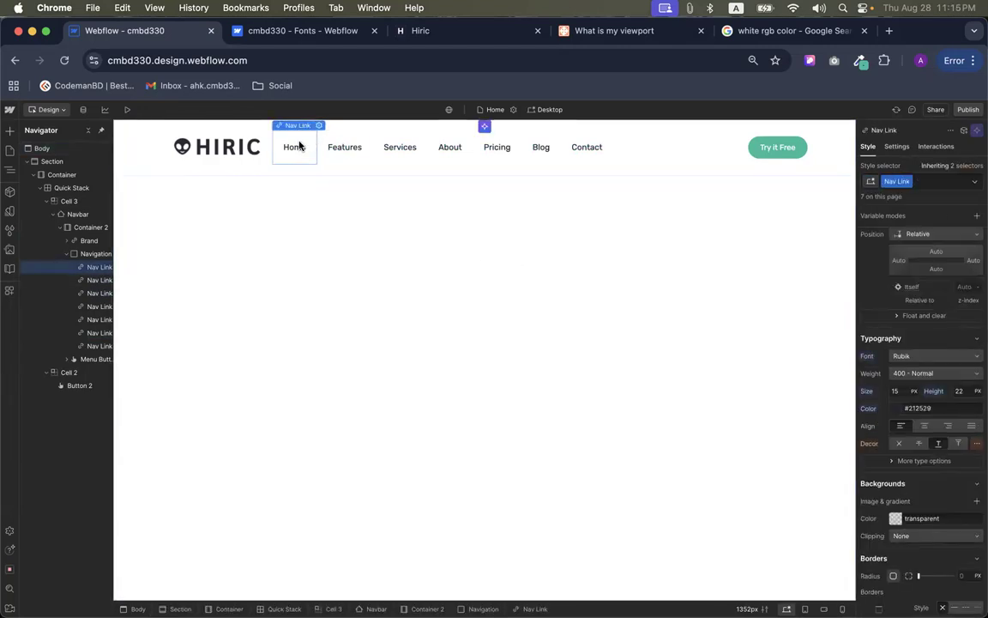
scroll(683, 318, "up", 5)
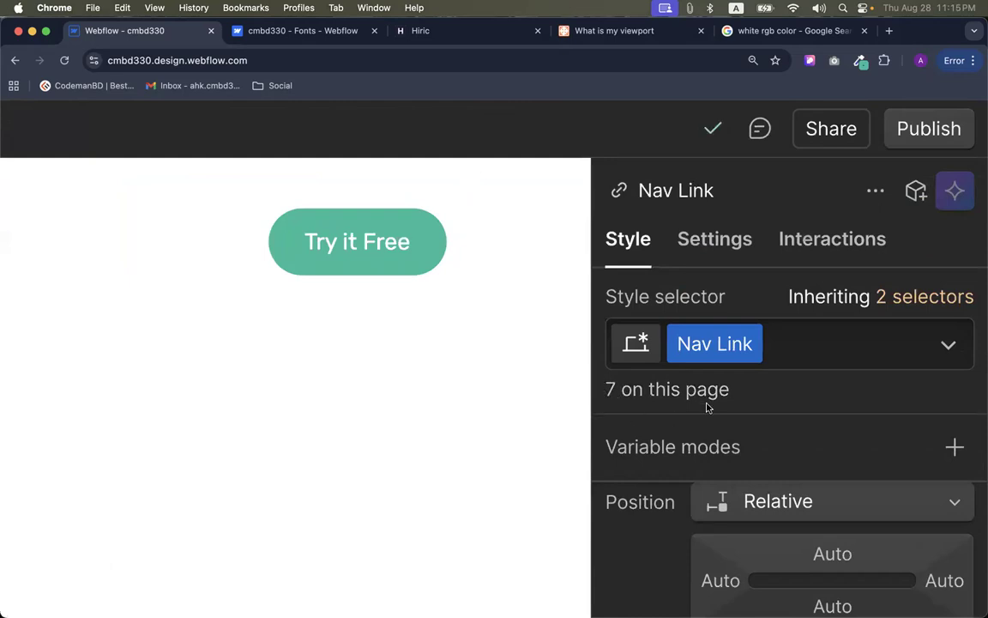
scroll(707, 407, "down", 5)
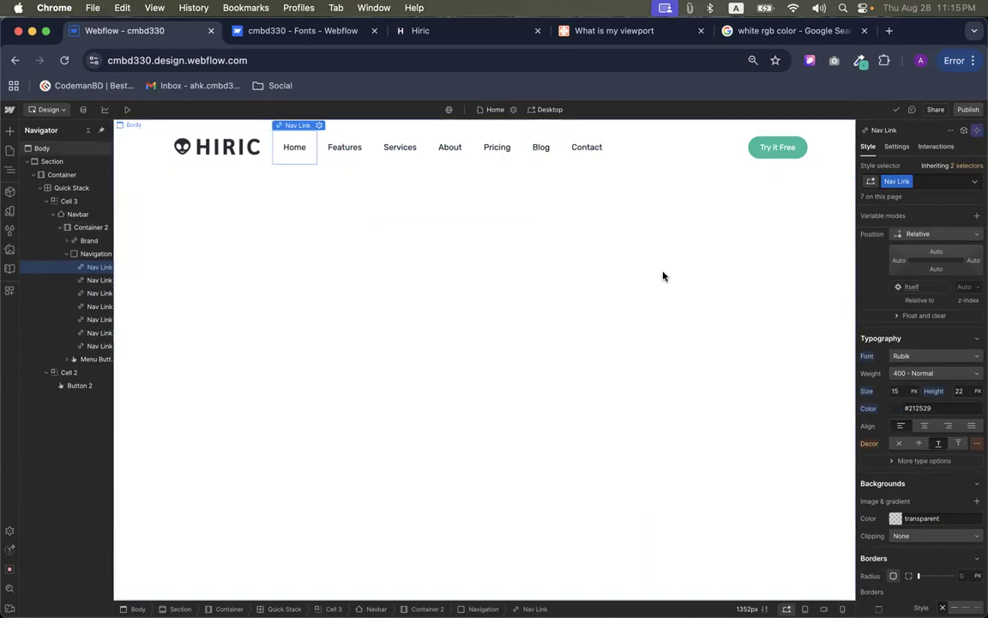
left_click(322, 251)
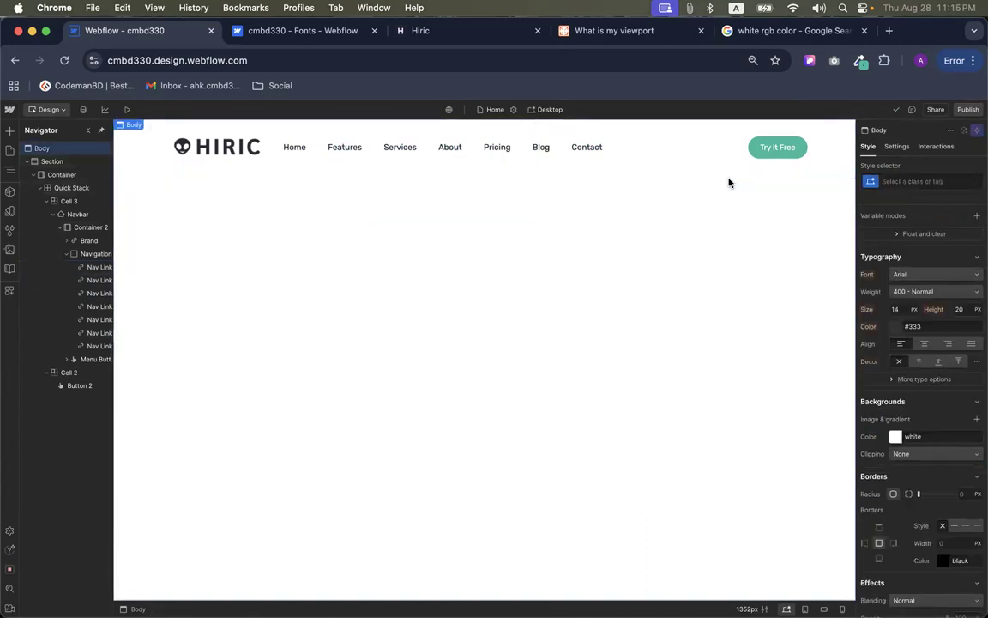
Close the cmbd330 Fonts dashboard tab, keeping the Hiric reference site open
left_click(287, 31)
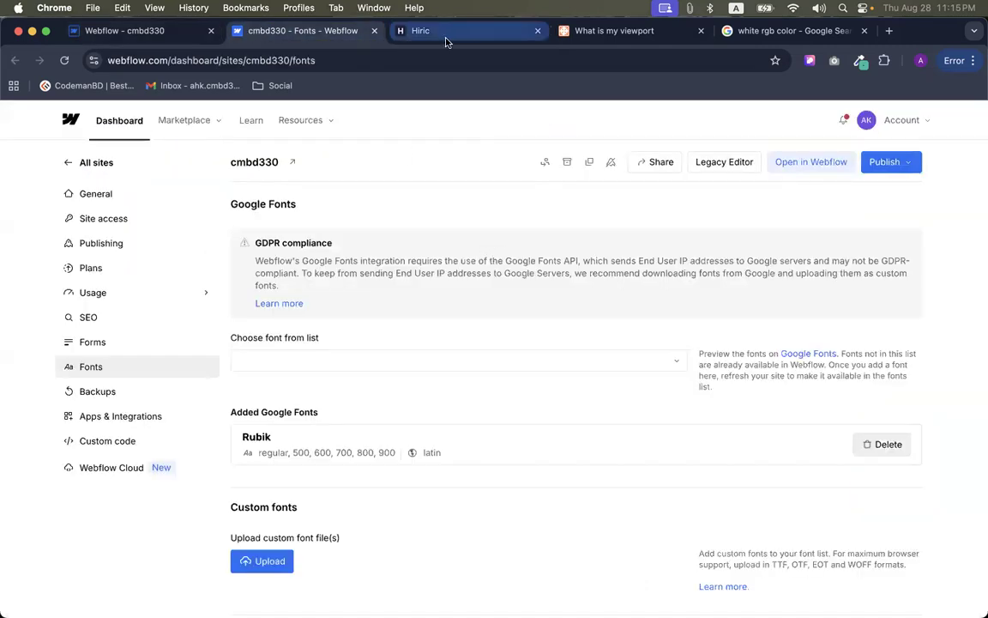
left_click(412, 31)
left_click(375, 32)
left_click(645, 114)
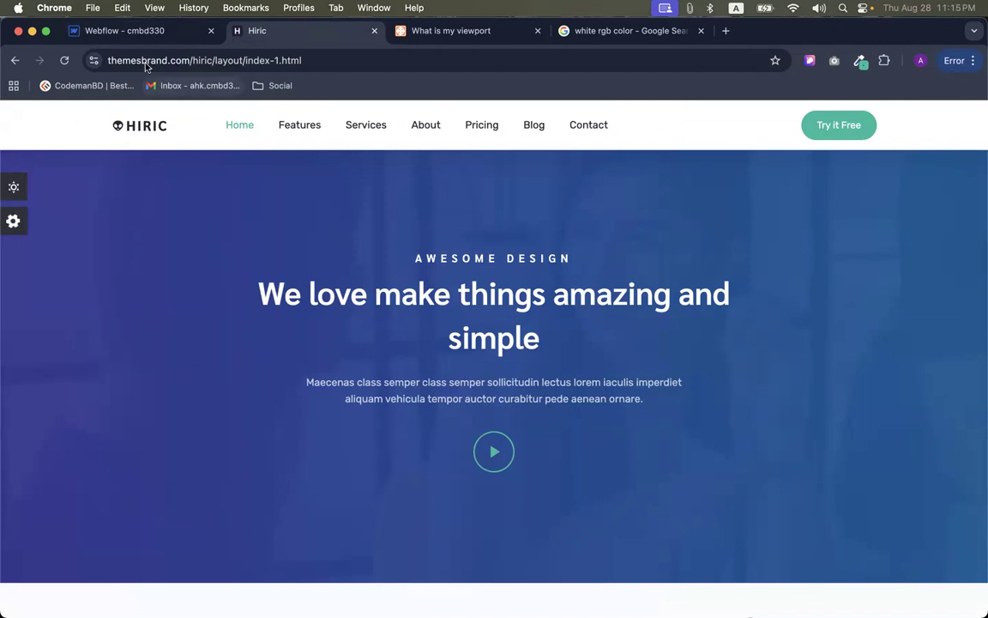
Return to the Webflow designer, add a new section below the navbar section, and place a container inside it
left_click(128, 33)
left_click(13, 130)
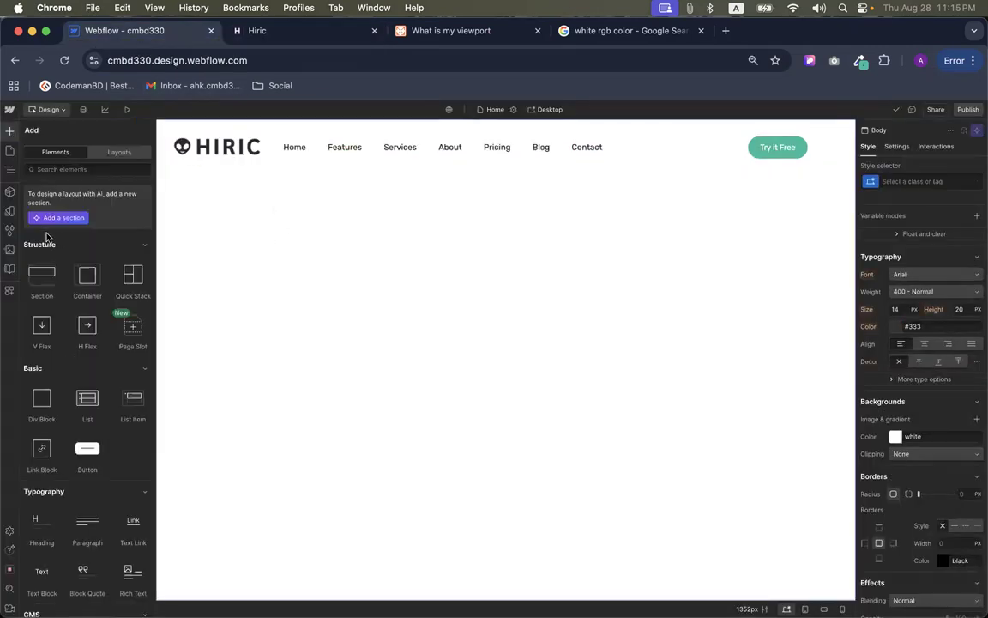
left_click_drag(38, 276, 311, 162)
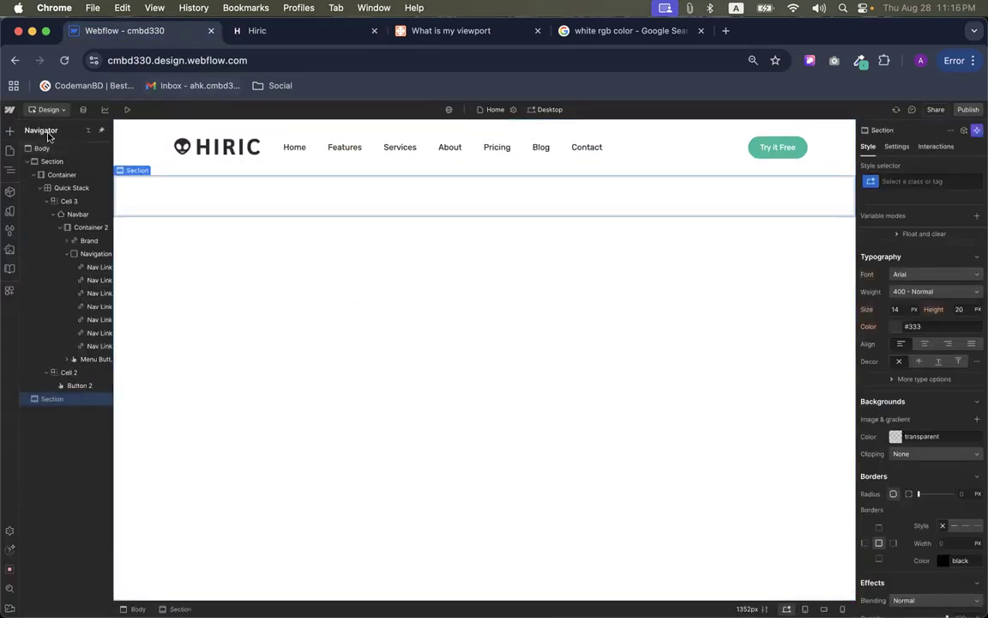
left_click(10, 131)
left_click_drag(76, 287, 268, 195)
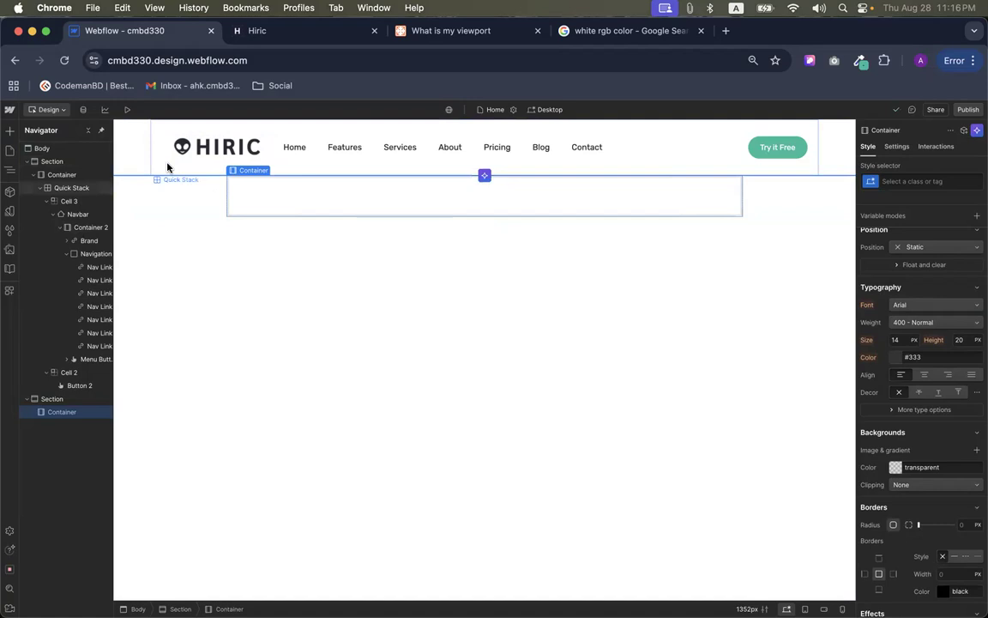
Apply the navbar container's existing Container class to the new section's container
left_click(52, 174)
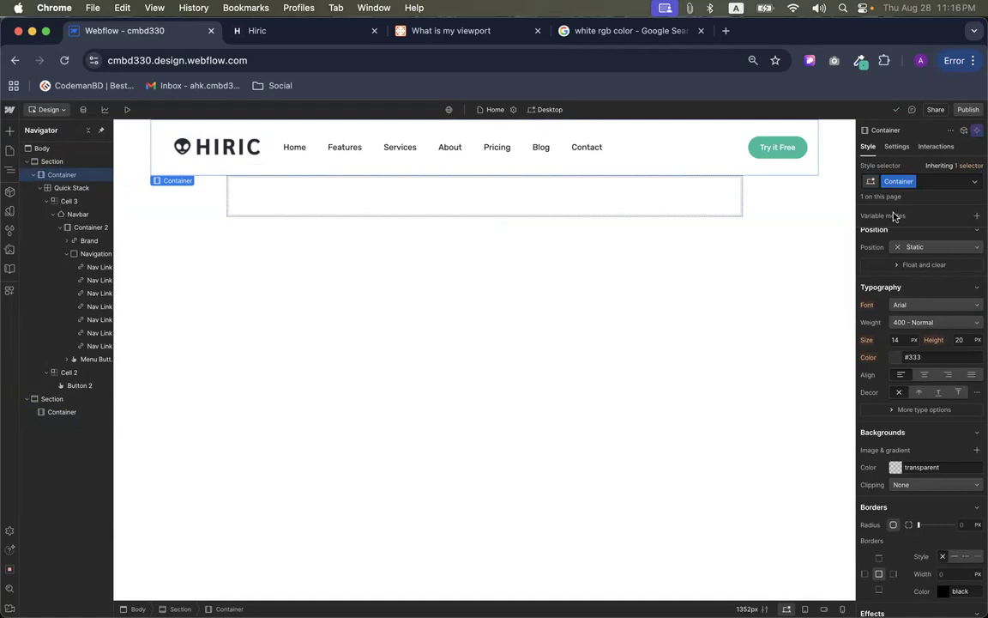
double_click(901, 180)
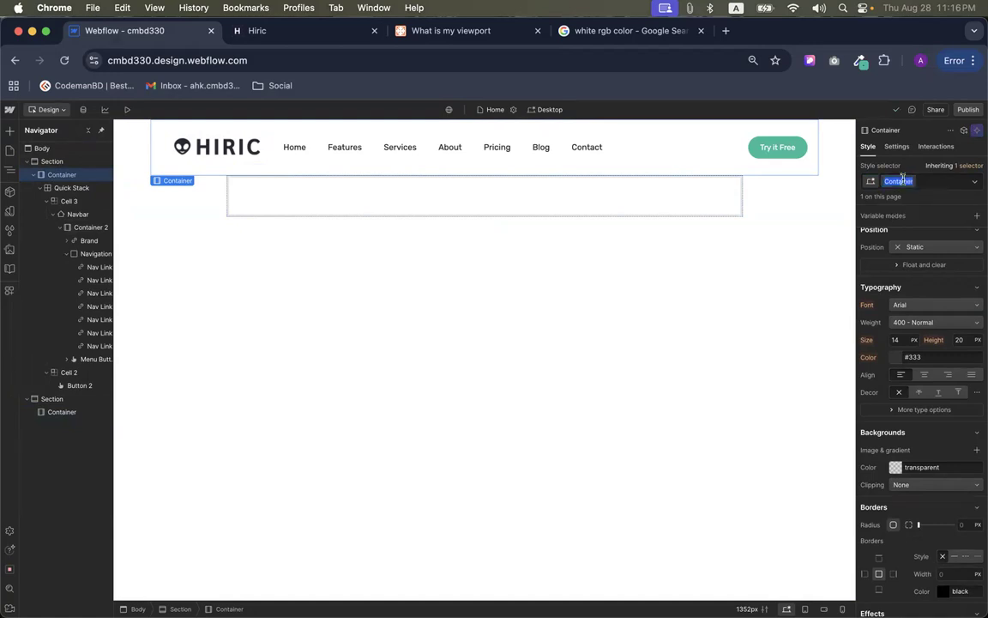
left_click(407, 199)
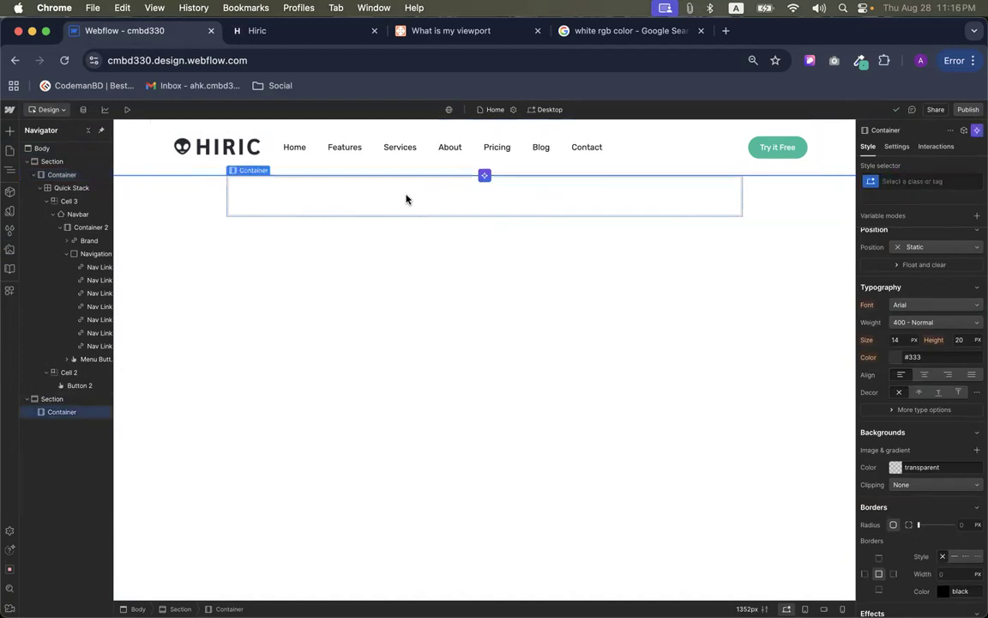
left_click(896, 181)
type("Container")
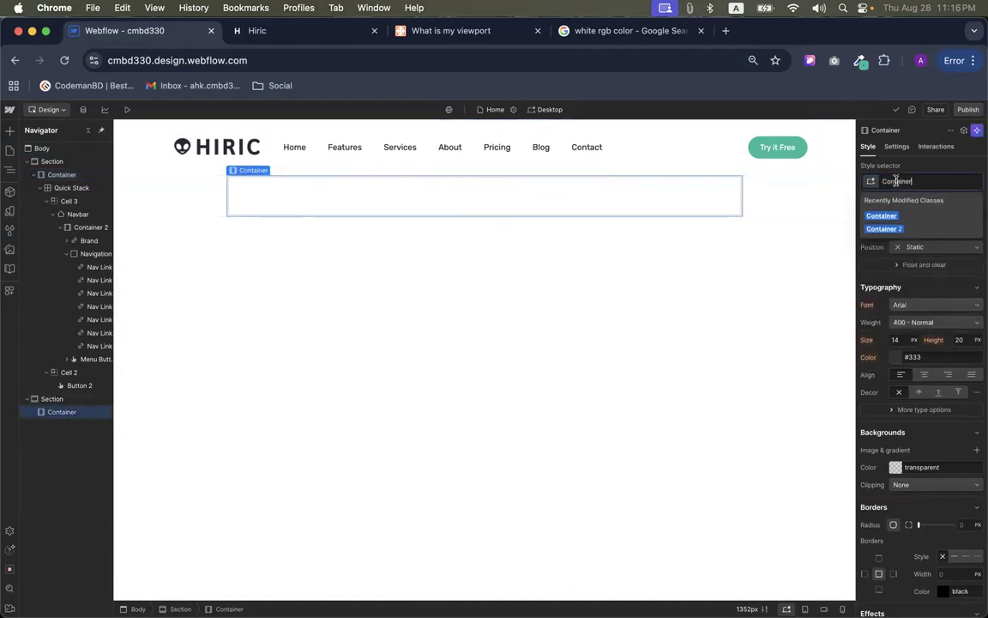
key("Return")
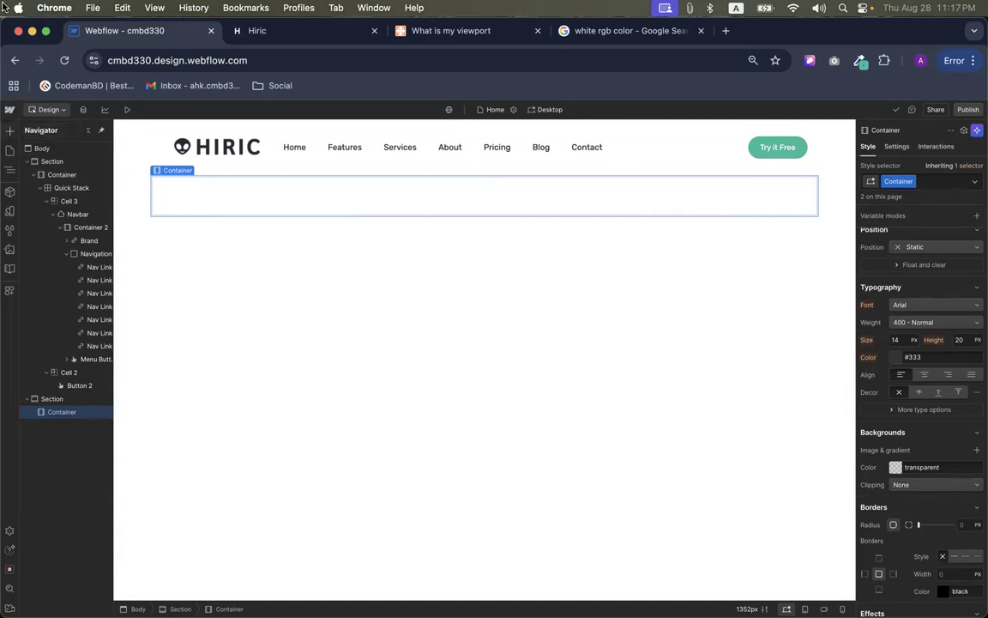
Check the hero section on the Hiric reference site and add a text block reading "Awesome Design" to the new container in Webflow
left_click(305, 53)
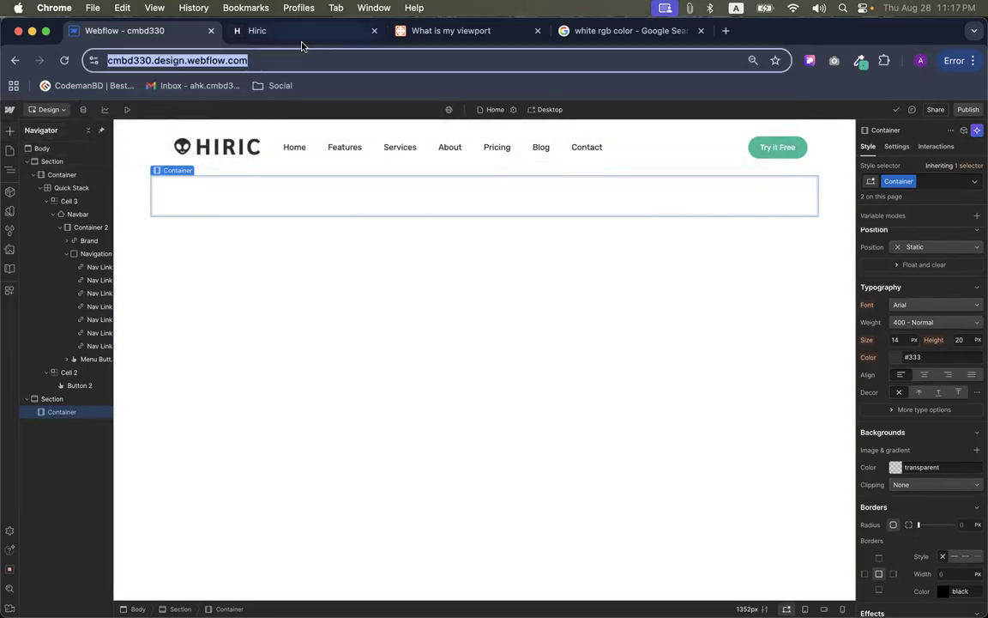
left_click(302, 43)
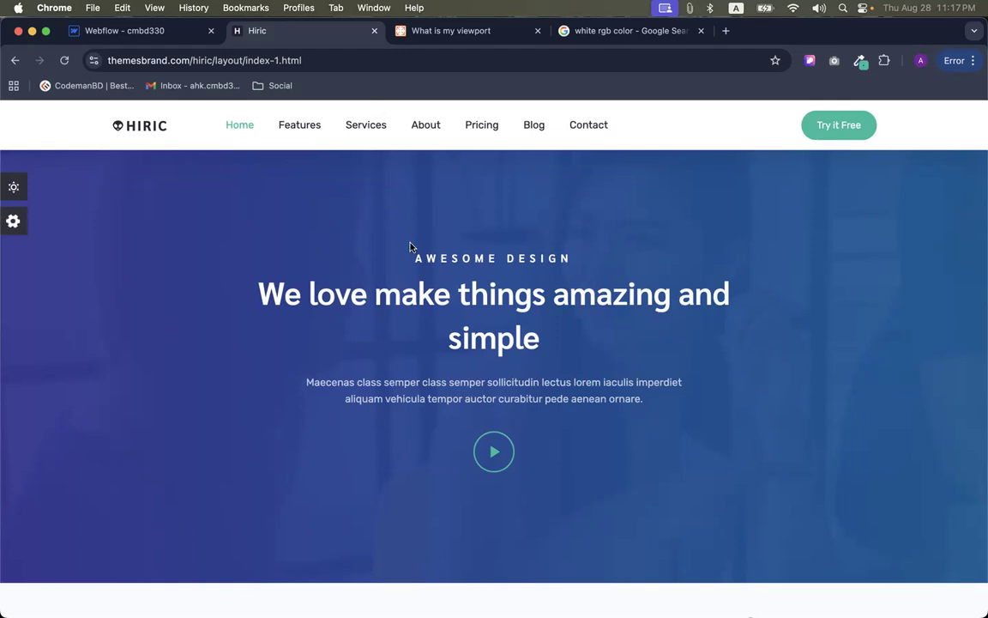
triple_click(547, 256)
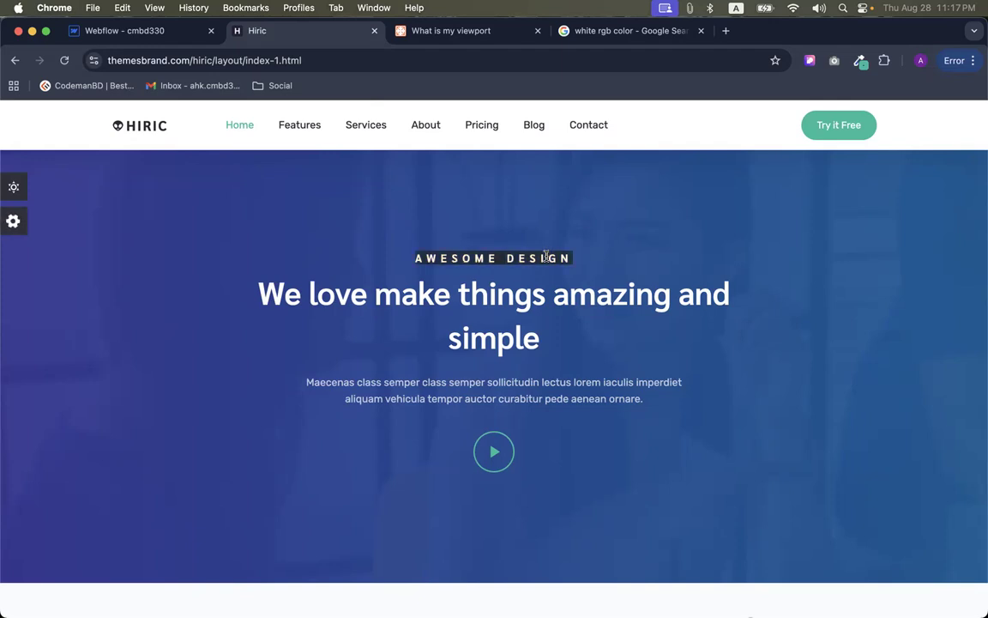
scroll(502, 327, "down", 2)
key("super+1")
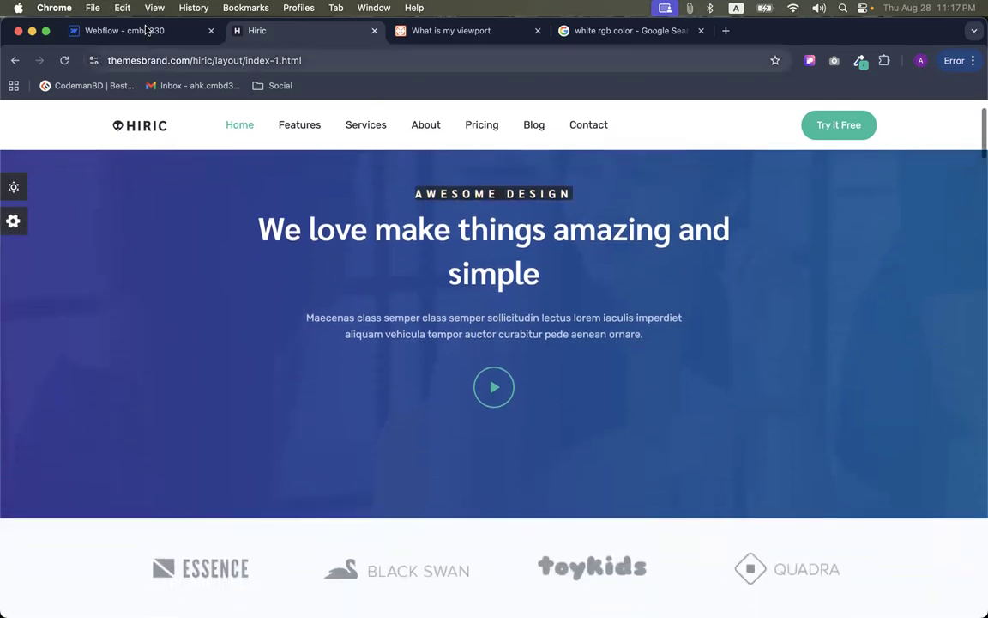
left_click(10, 129)
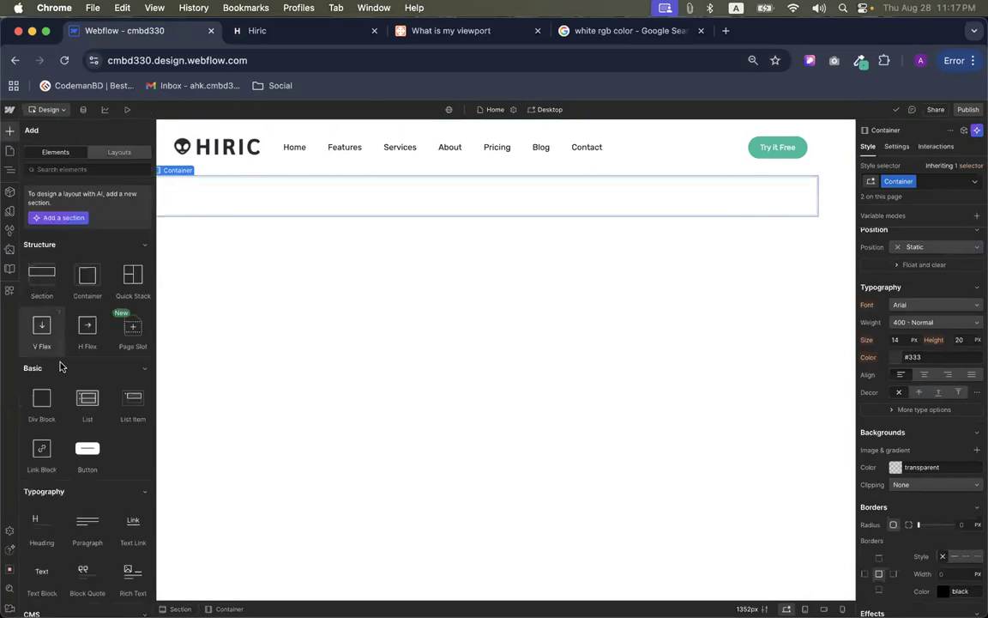
scroll(60, 373, "down", 2)
left_click_drag(38, 404, 327, 199)
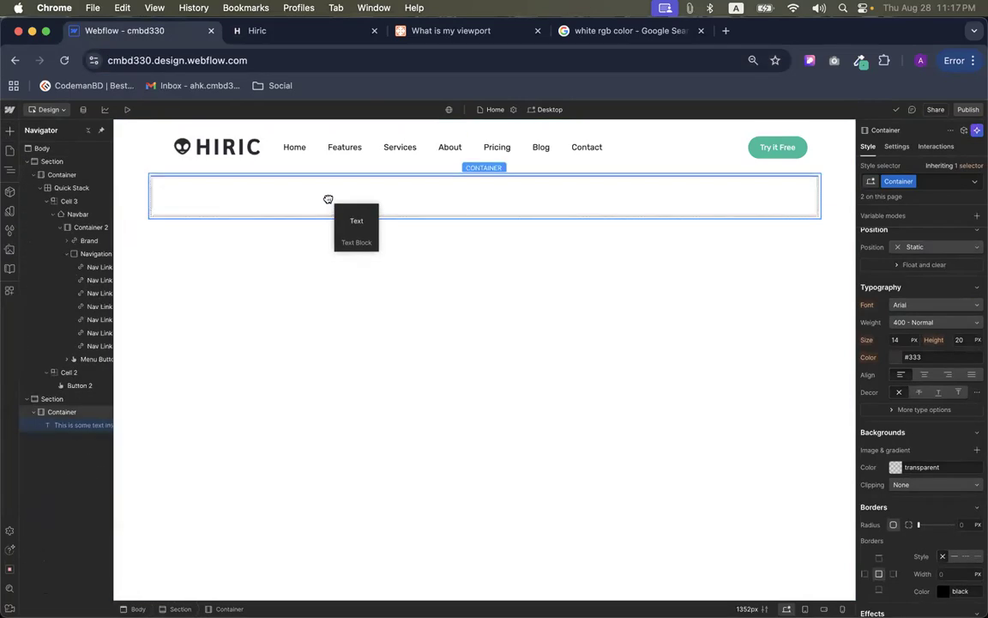
double_click(223, 181)
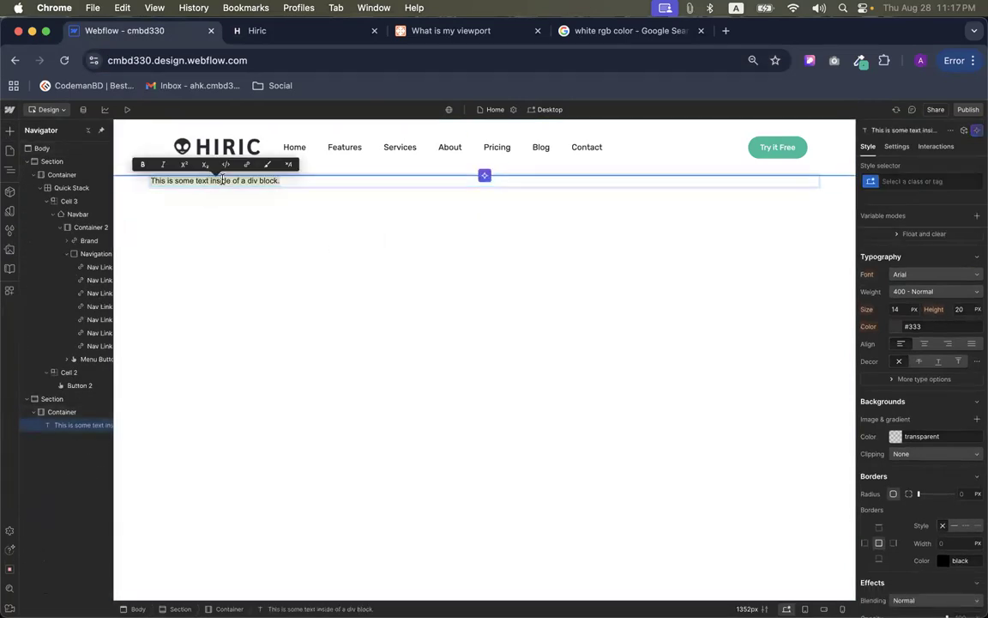
key("super+a")
type("Awesome Design")
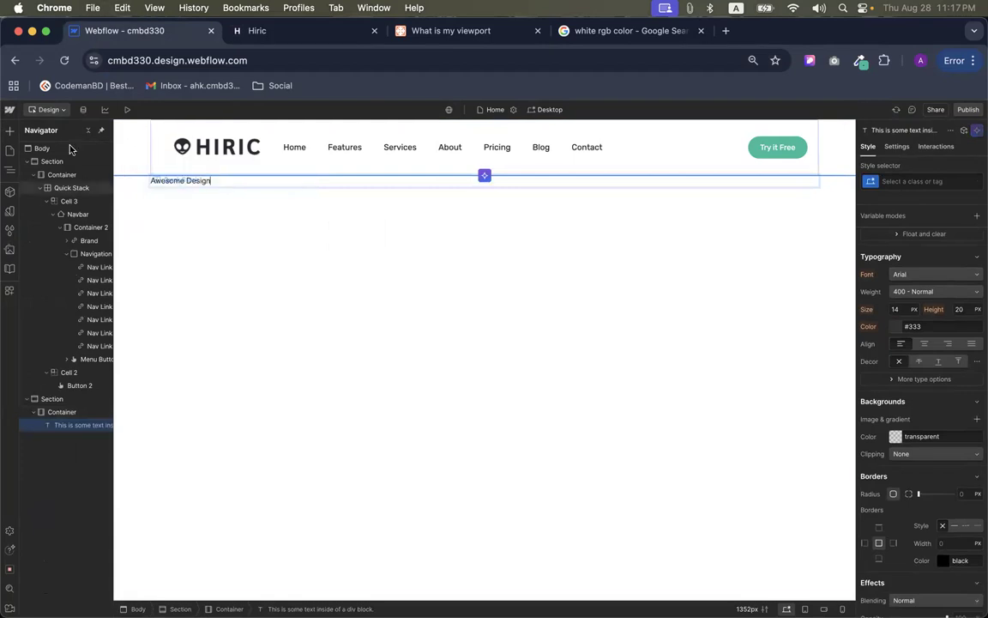
Add a heading below the "Awesome Design" text block and a paragraph below that heading
left_click(9, 130)
left_click_drag(41, 525, 189, 184)
left_click(10, 130)
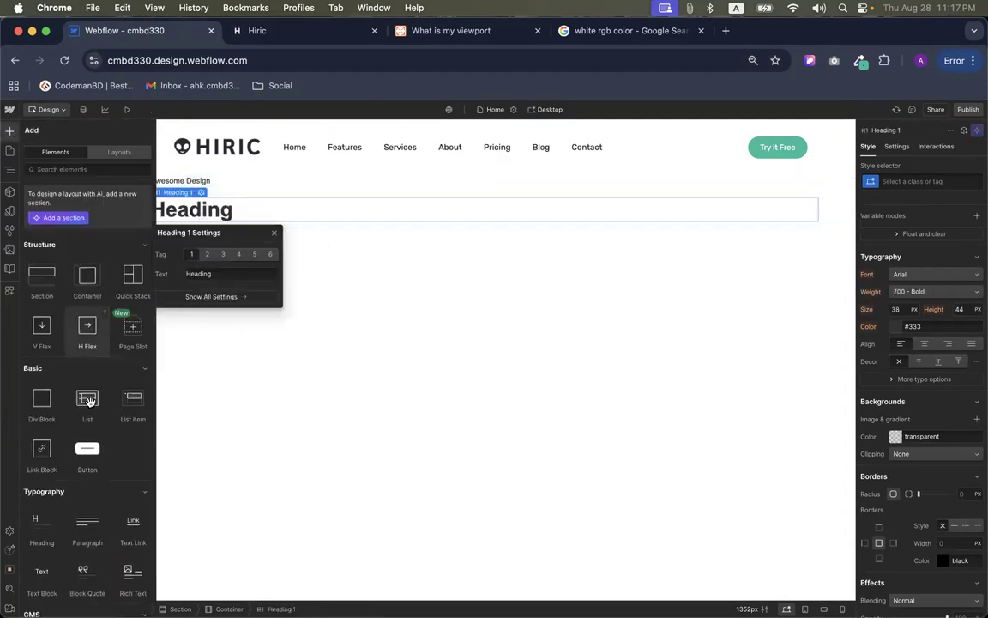
scroll(78, 429, "down", 3)
left_click_drag(74, 441, 193, 219)
Compare with the Hiric reference site's hero section and add an image element below the paragraph in the Webflow container
left_click(10, 131)
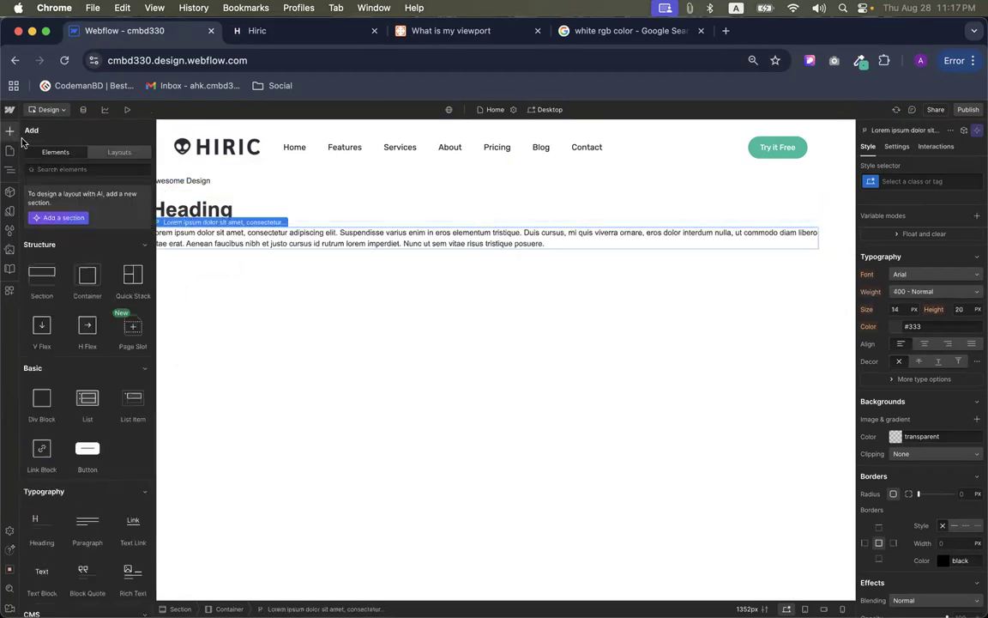
scroll(90, 343, "down", 2)
left_click(257, 31)
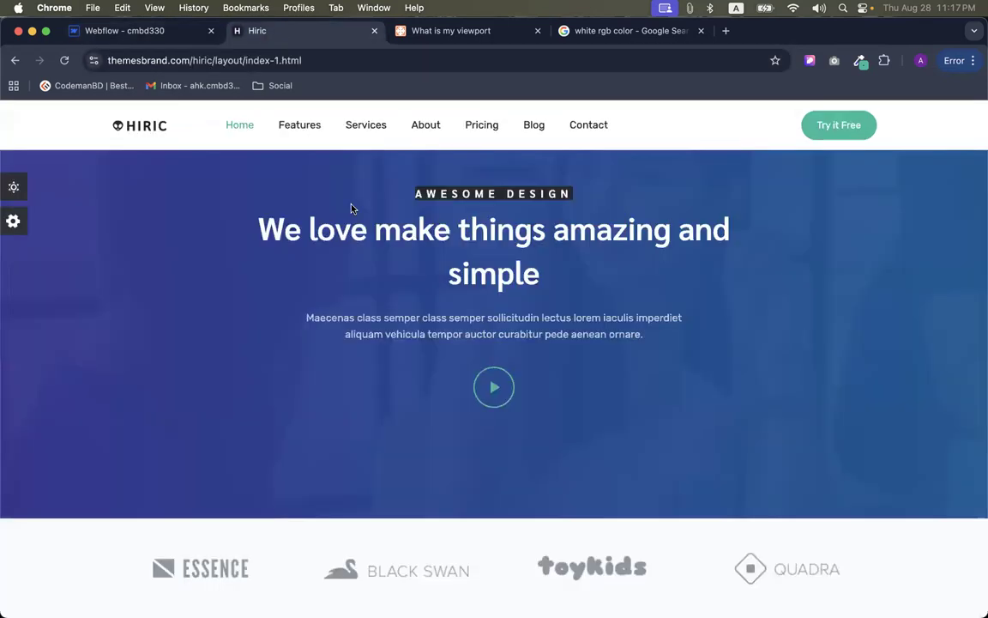
key("ctrl+shift+Tab")
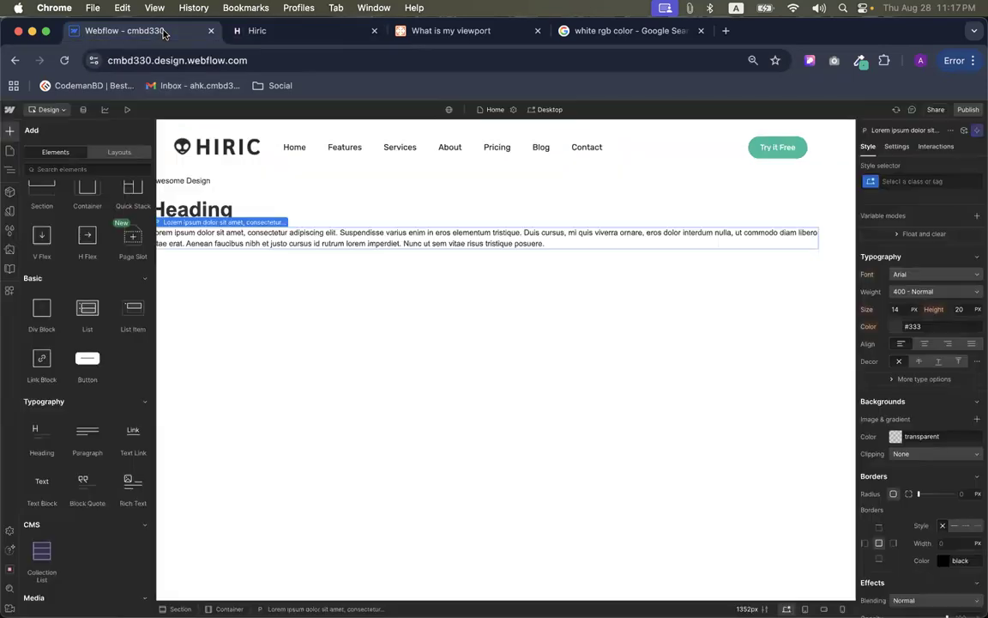
scroll(114, 327, "down", 4)
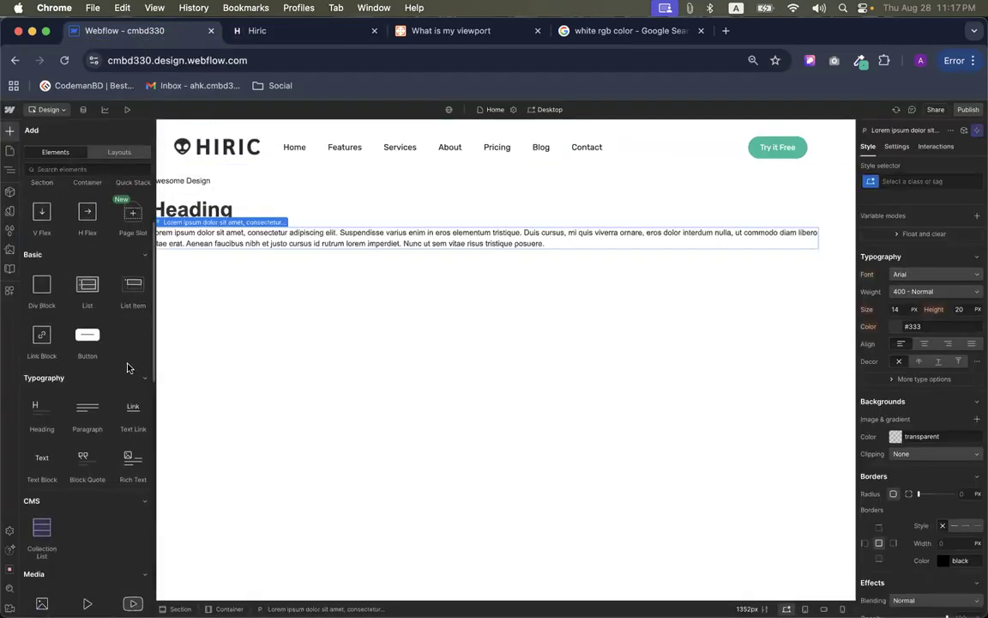
left_click_drag(41, 459, 258, 244)
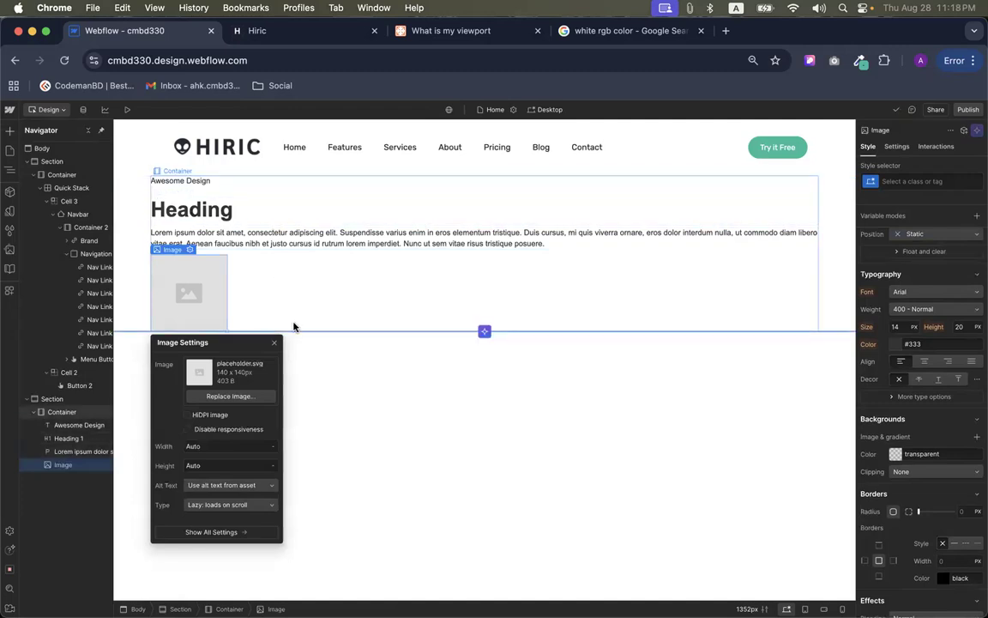
Copy the hero heading from the Hiric reference site and replace the Webflow heading text with "We love make things amazing and simple"
left_click(253, 38)
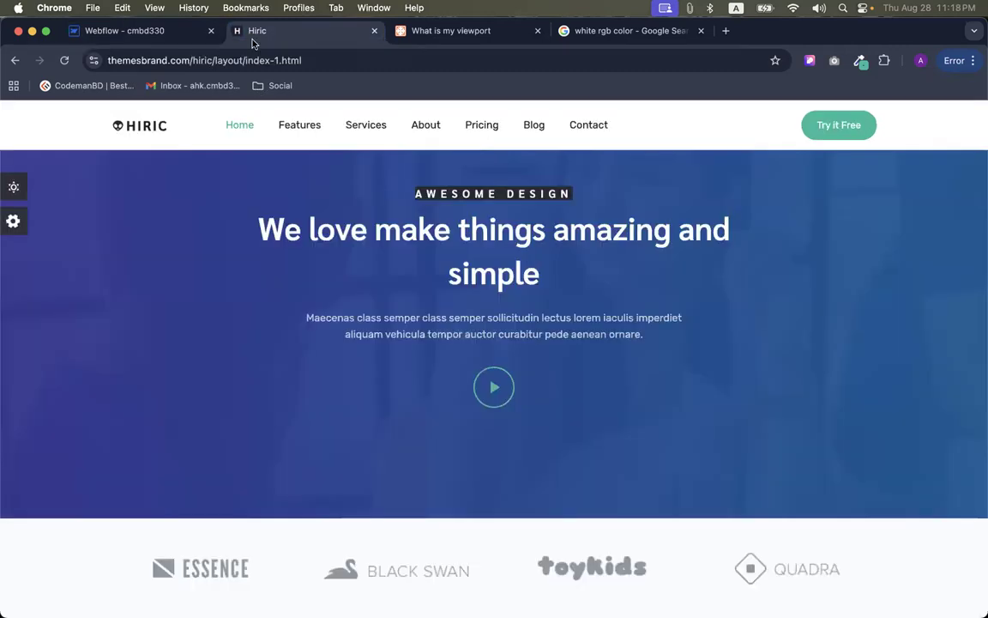
triple_click(396, 218)
key("cmd+c")
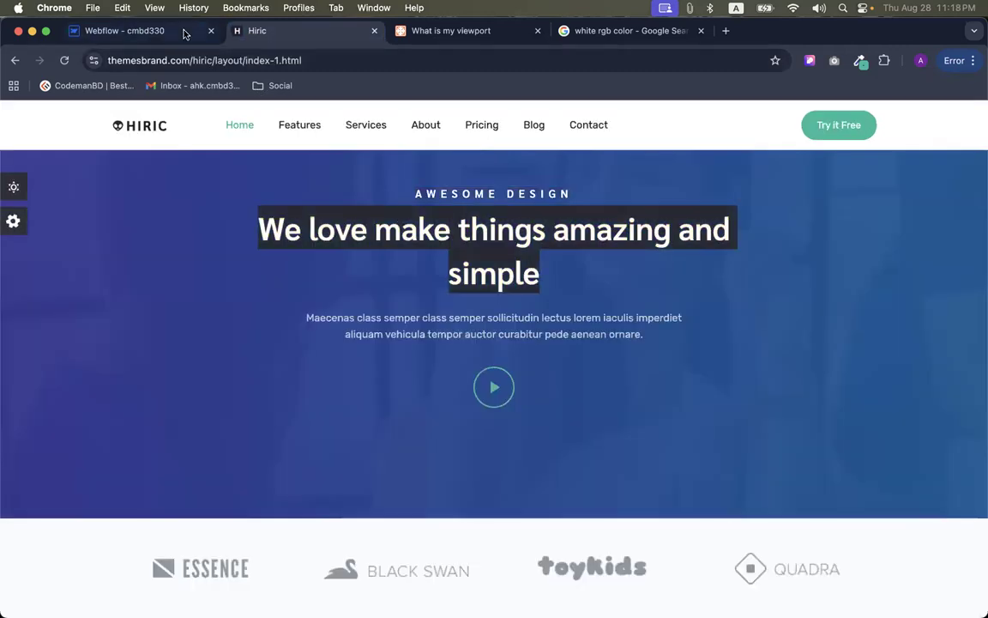
left_click(154, 31)
left_click(210, 220)
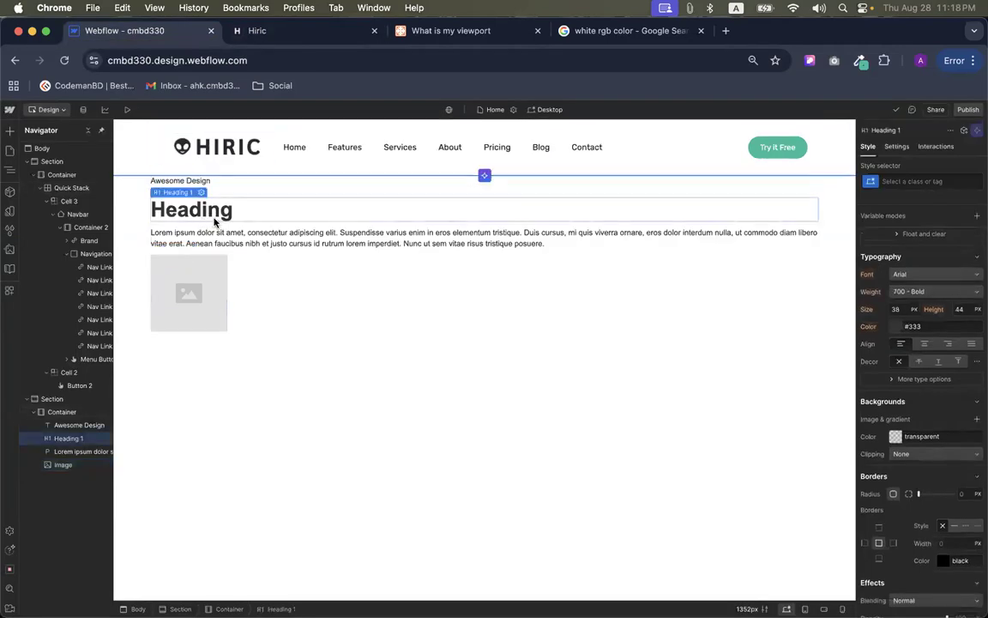
double_click(206, 213)
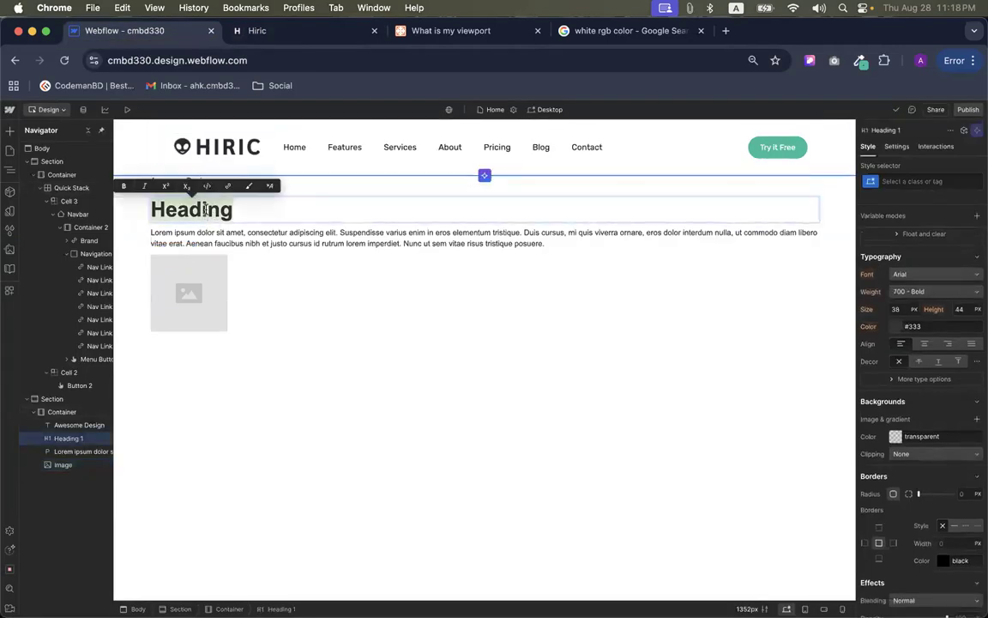
key("cmd+v")
Examine how the hero's play button behaves on the Hiric reference site by opening and closing its video popup
left_click(301, 34)
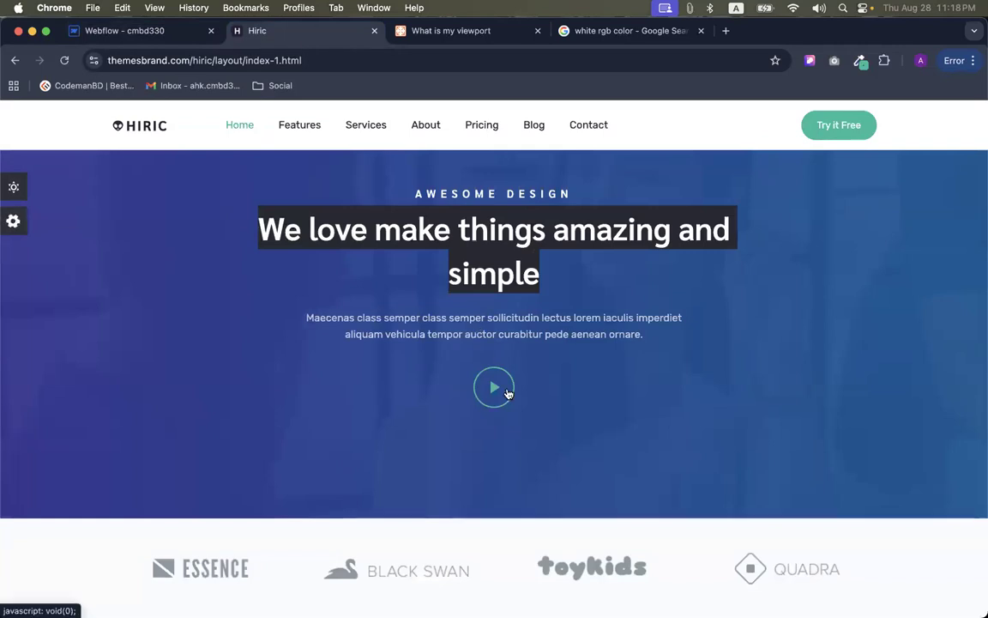
left_click(507, 391)
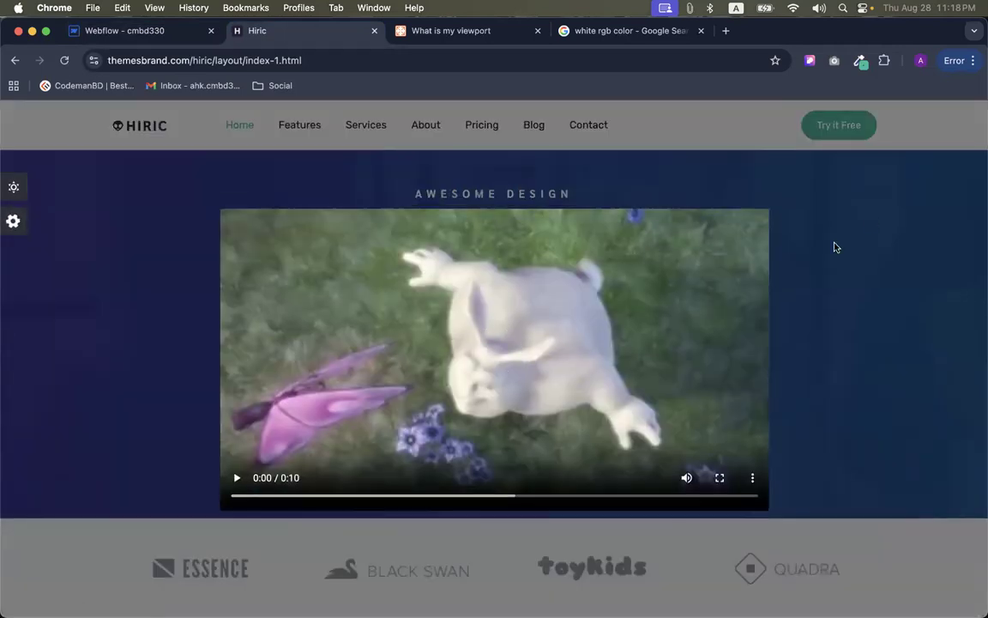
left_click(836, 247)
left_click(492, 386)
left_click(835, 283)
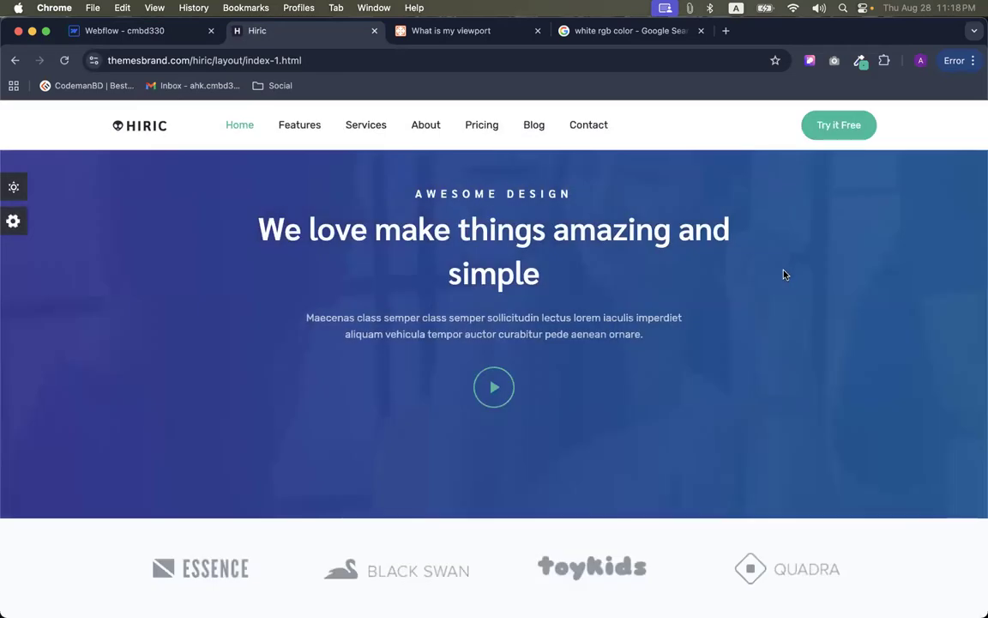
left_click(92, 35)
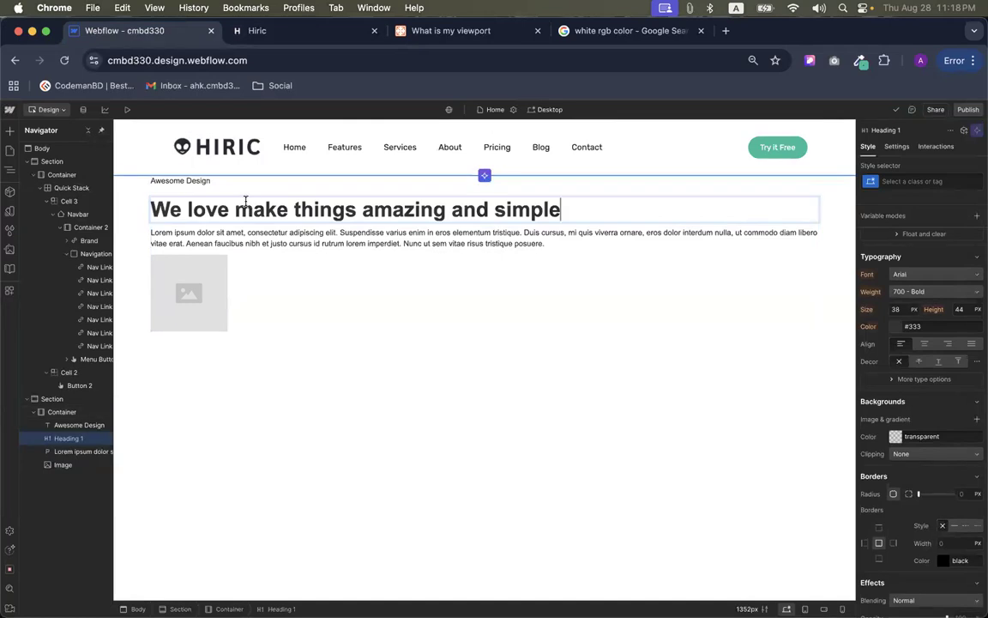
Check the play button's link on the Hiric reference site and look over the available elements in Webflow
left_click(260, 31)
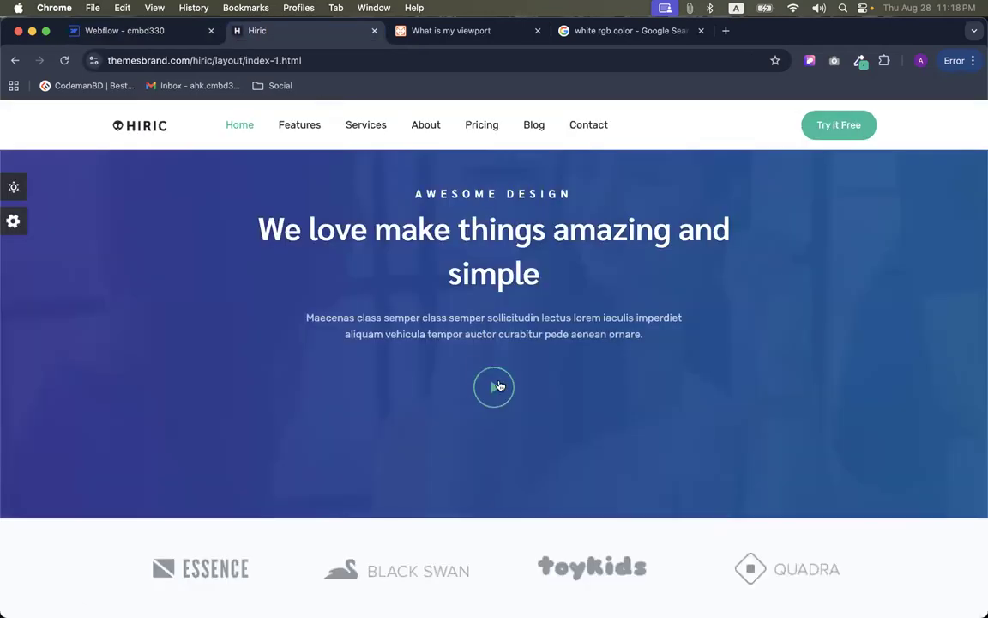
right_click(494, 387)
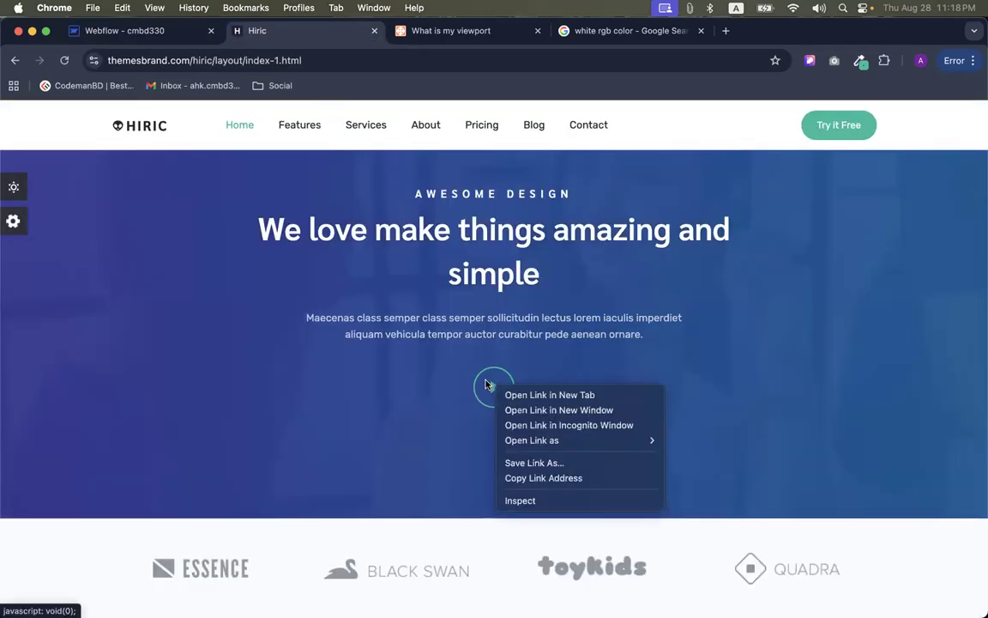
left_click(484, 404)
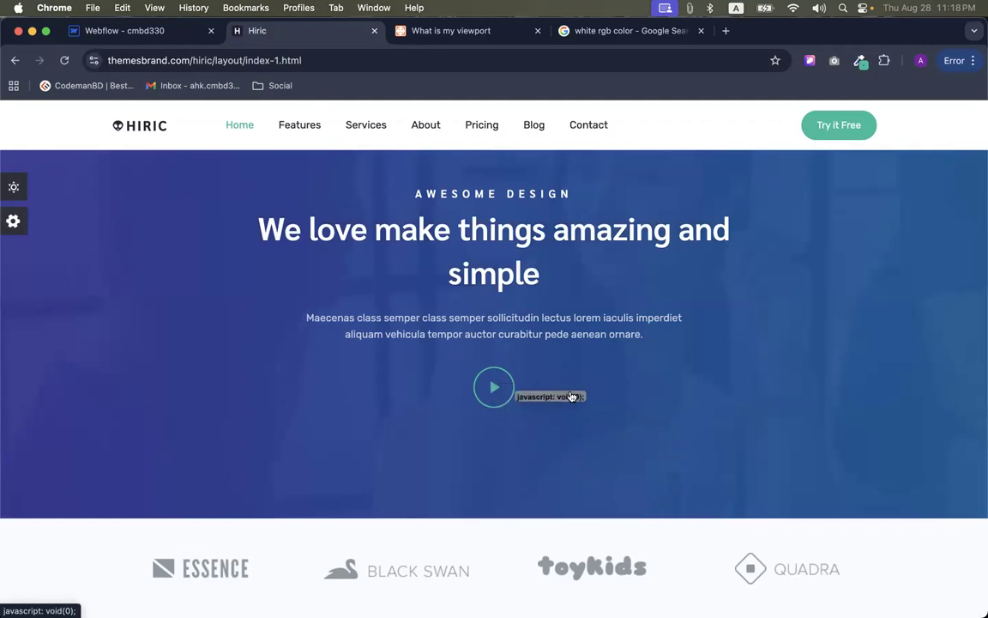
left_click(135, 32)
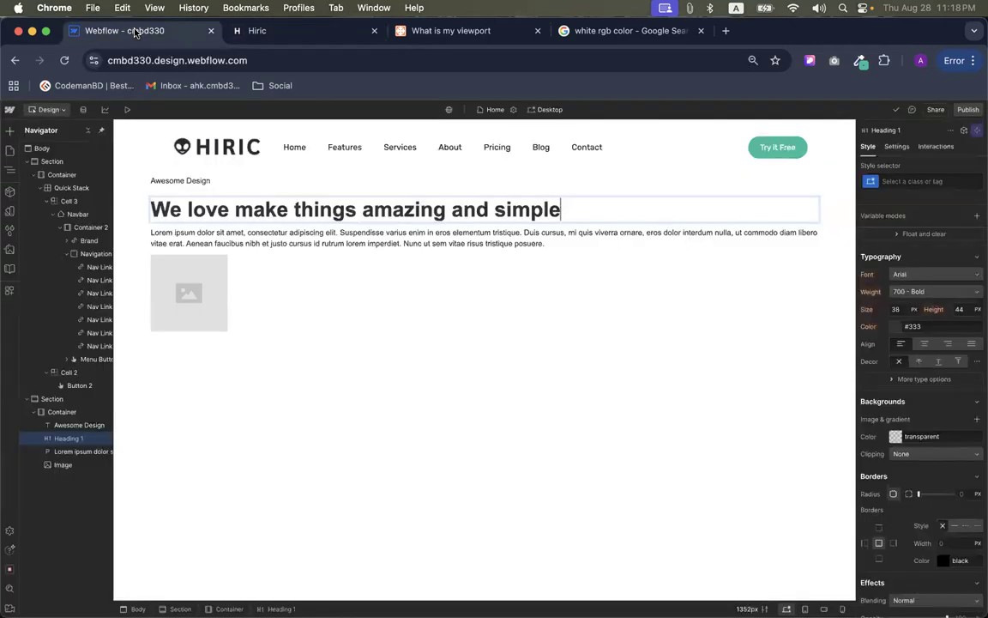
left_click(287, 32)
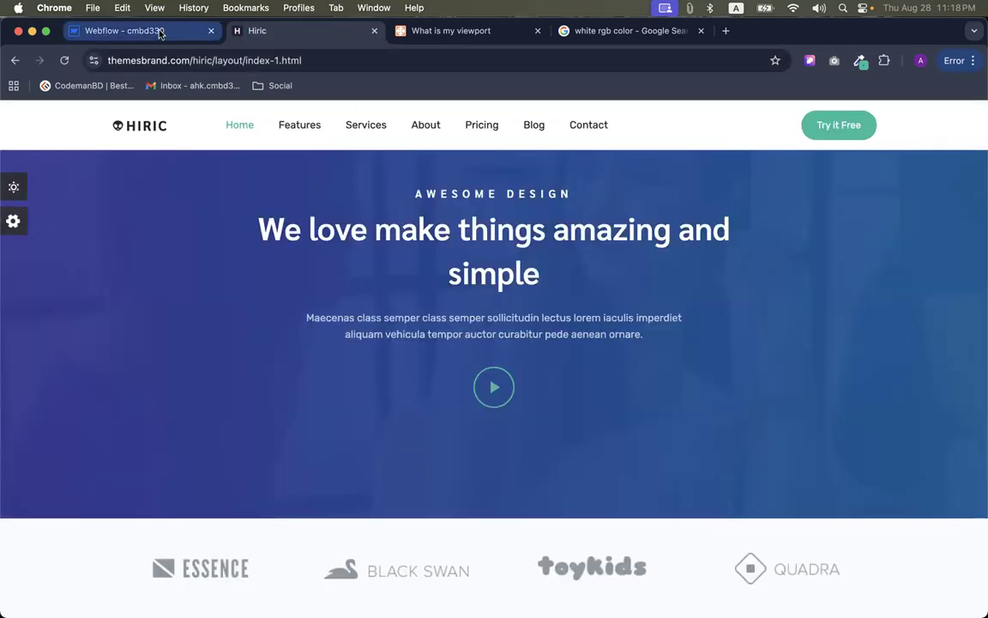
left_click(128, 31)
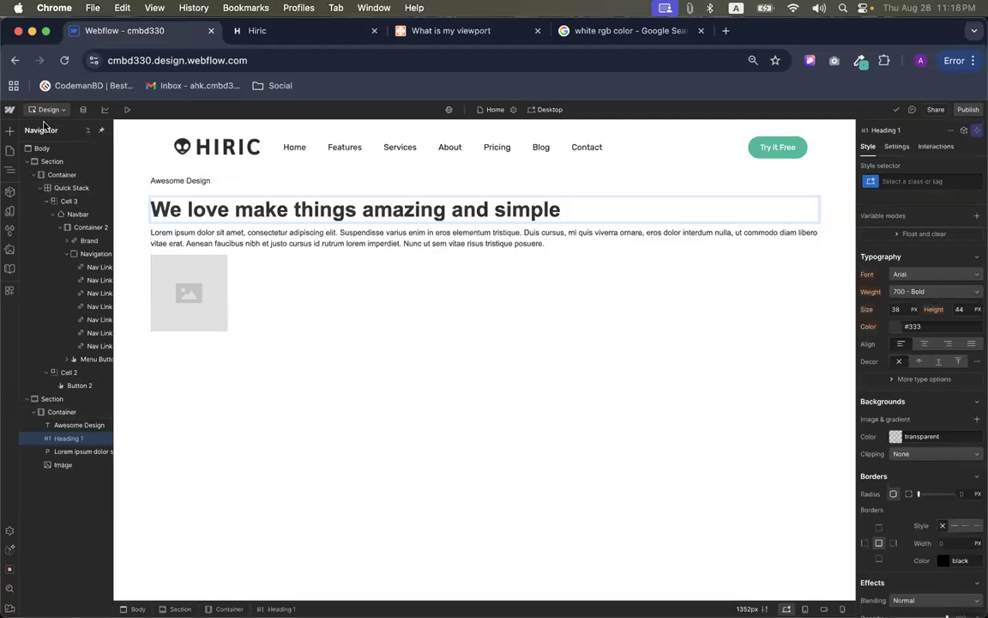
left_click(10, 130)
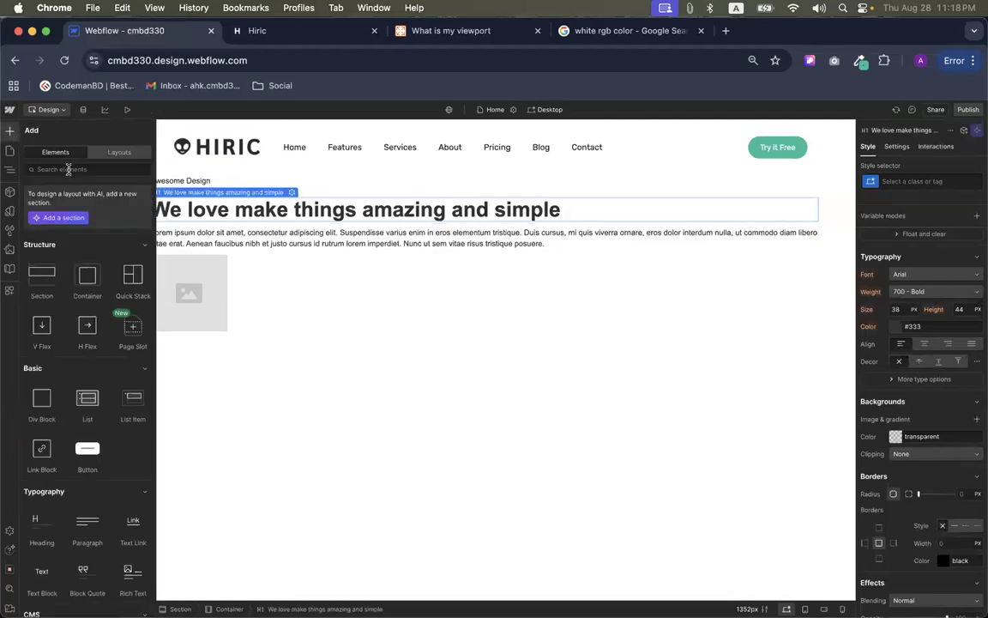
left_click(11, 131)
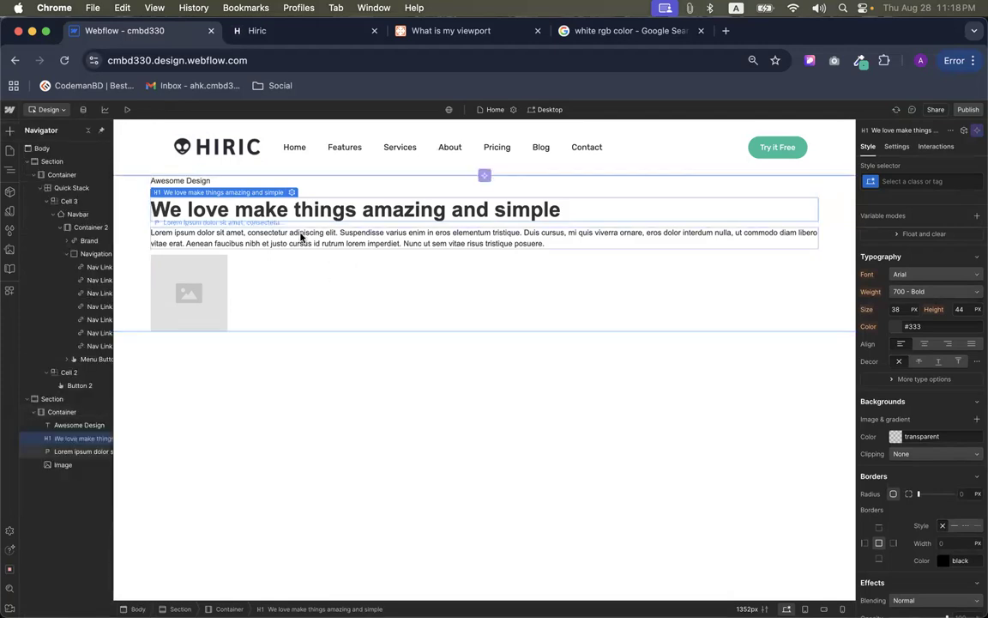
Copy the hero paragraph beginning "Maecenas class semper" from the Hiric site and replace the placeholder paragraph text in Webflow with it
left_click(254, 242)
left_click(262, 34)
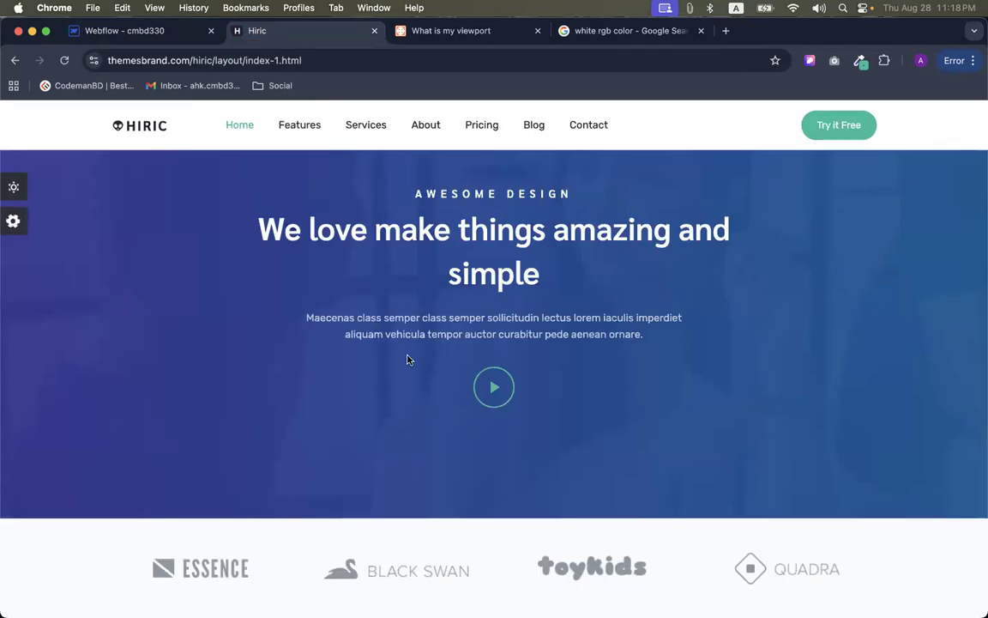
triple_click(394, 332)
key("super+c")
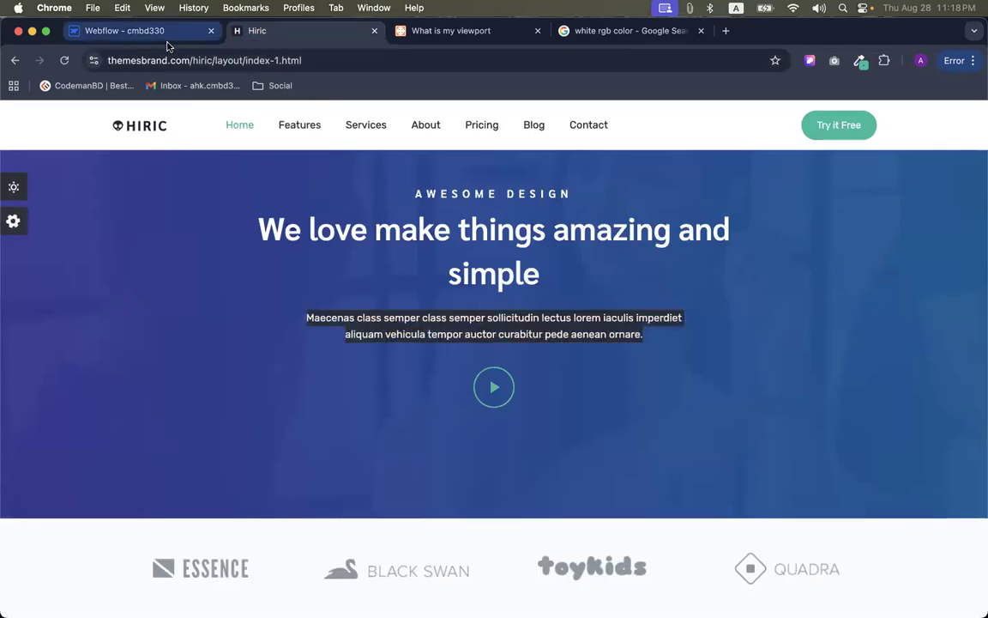
left_click(163, 33)
double_click(317, 243)
key("super+v")
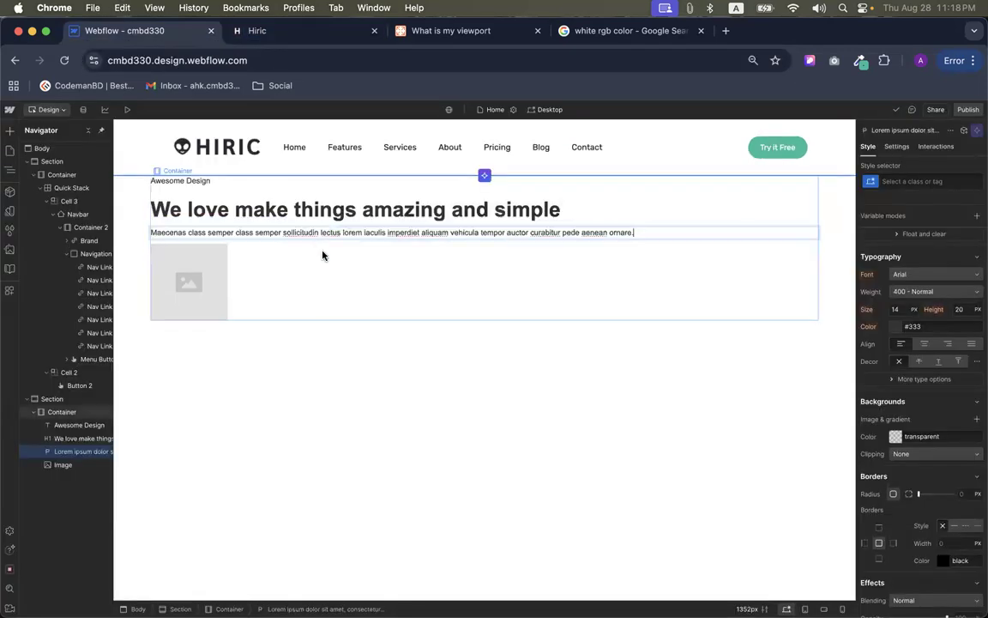
left_click(323, 257)
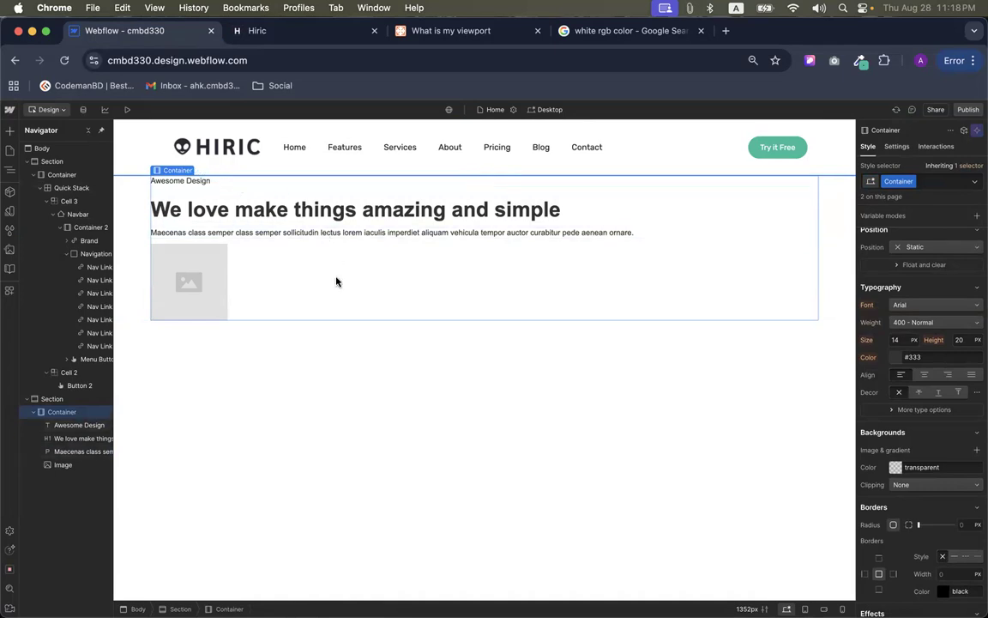
Compare the Hiric hero section's layout and play icon with the image placeholder in the Webflow container
left_click(287, 32)
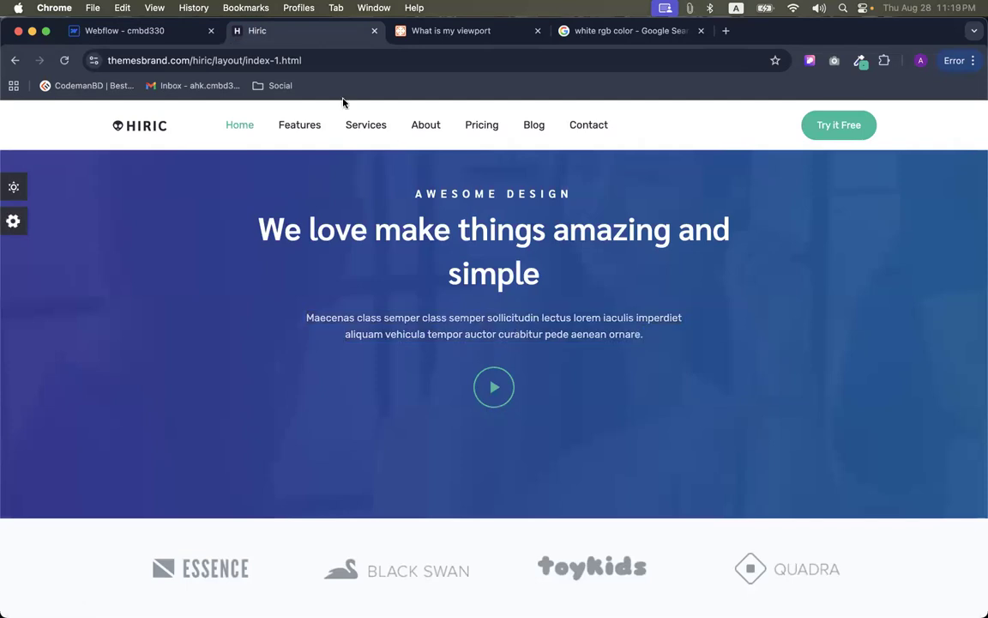
scroll(323, 287, "down", 5)
scroll(324, 289, "up", 5)
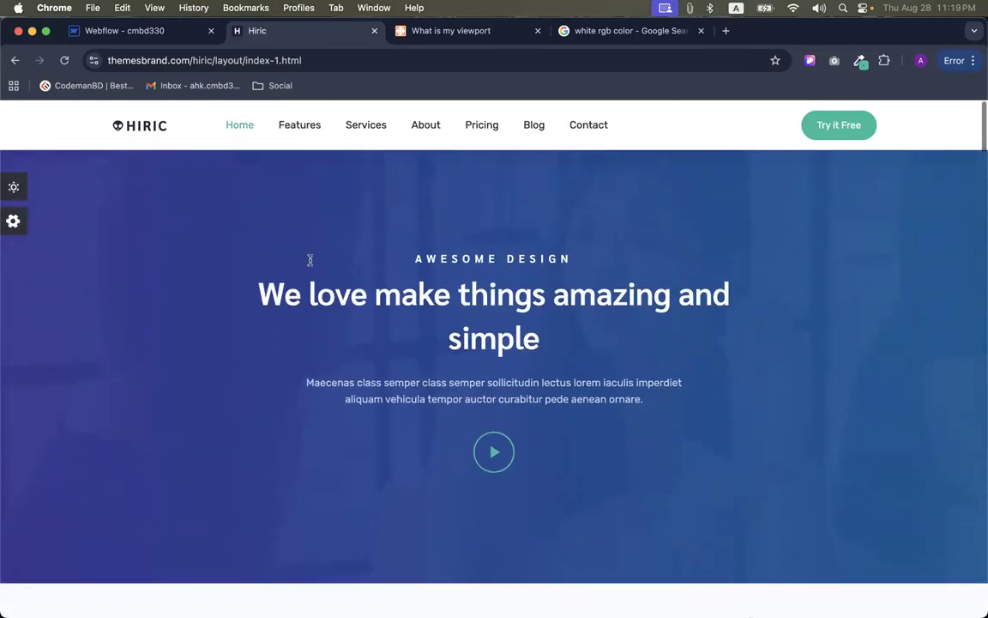
left_click(153, 34)
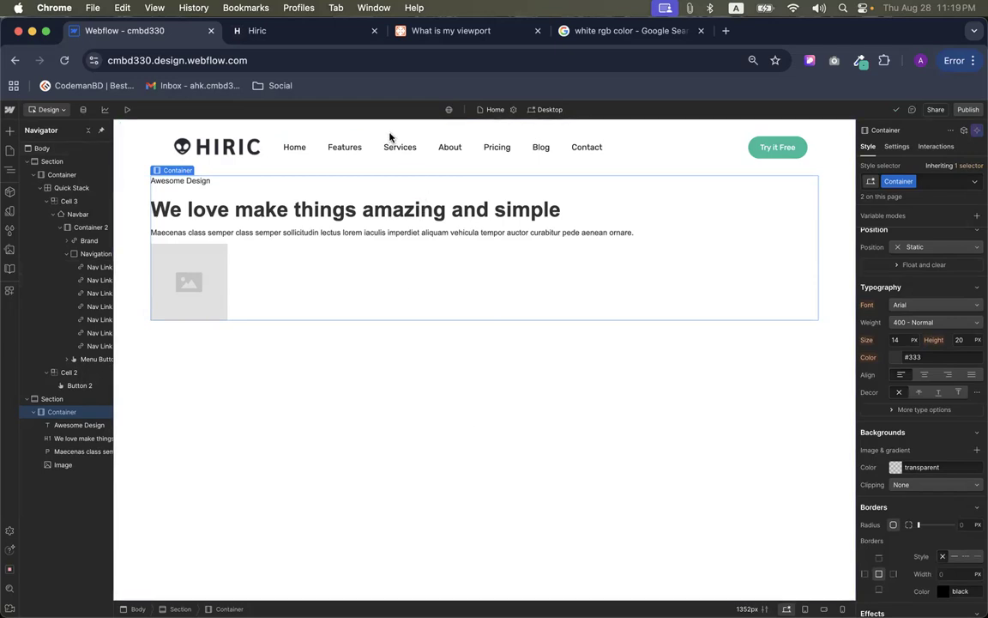
left_click(209, 280)
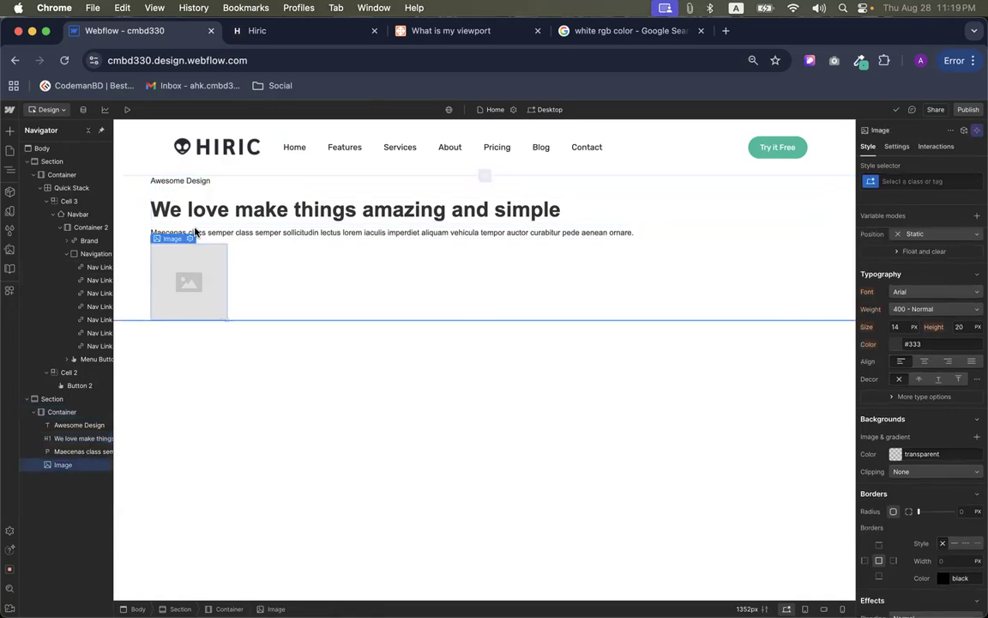
left_click(255, 33)
scroll(497, 378, "down", 2)
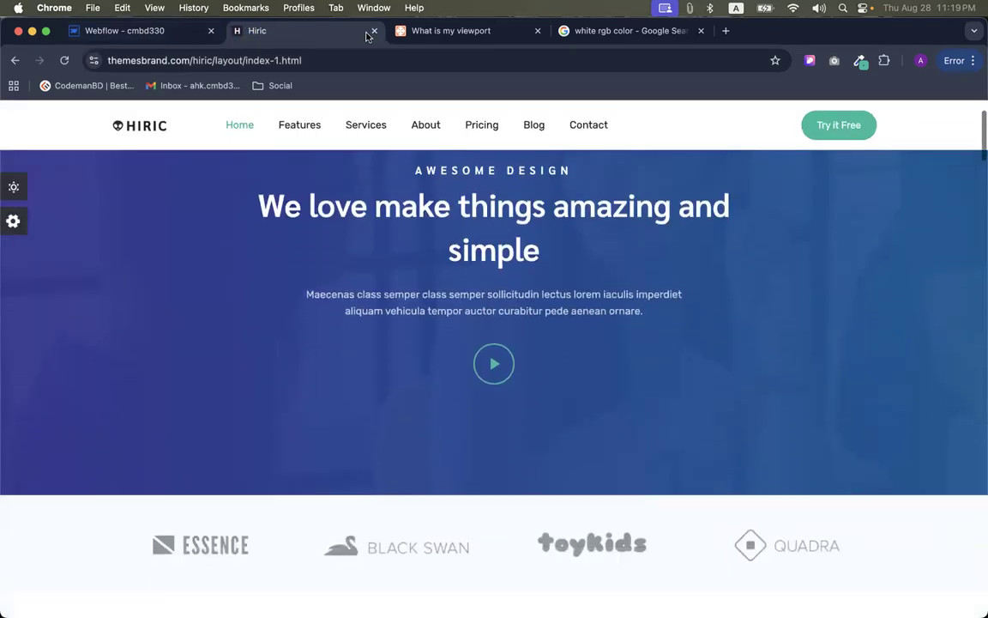
Search Google for "icons8" in a new browser tab beside the Hiric page and open the Icons8 website
right_click(313, 32)
left_click(332, 40)
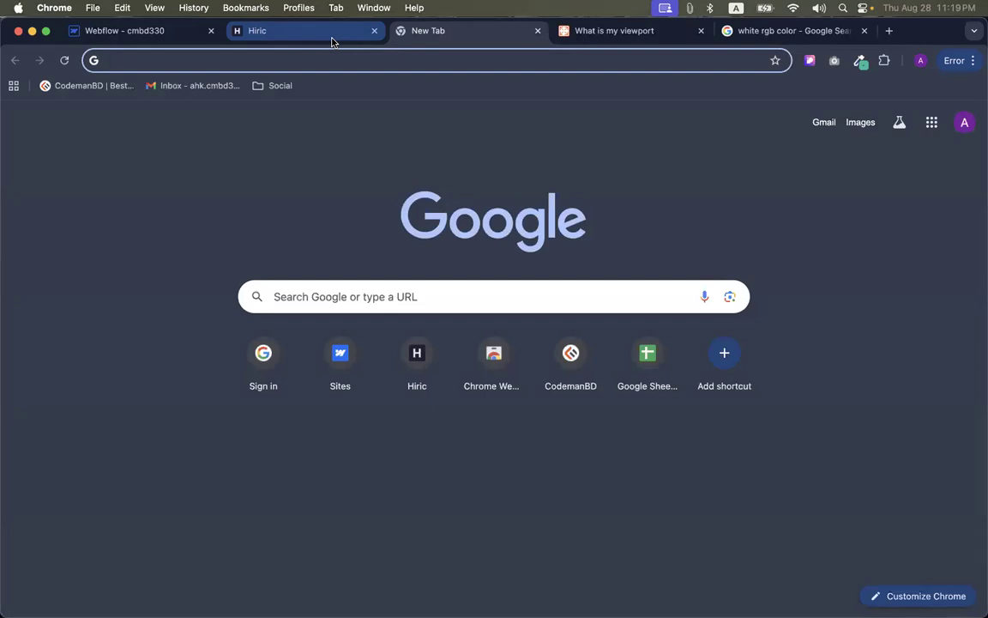
left_click(310, 60)
type("icons8")
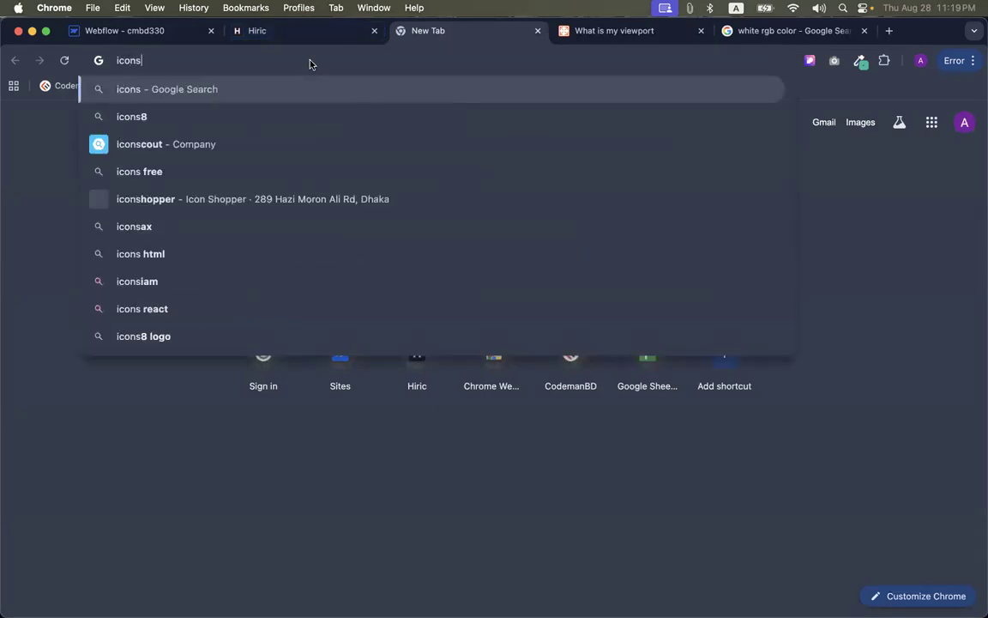
key("Return")
left_click(145, 328)
Search Google for "ssvgpro" in another new browser tab and open the SVG Repo website
right_click(435, 31)
key("Escape")
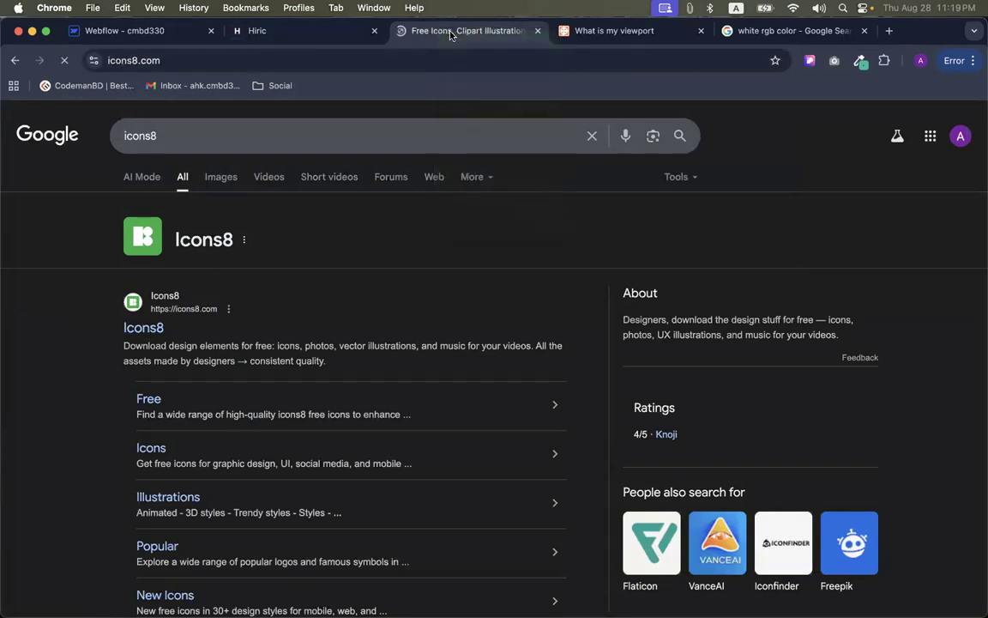
key("super+t")
type("ssvgpro")
key("Return")
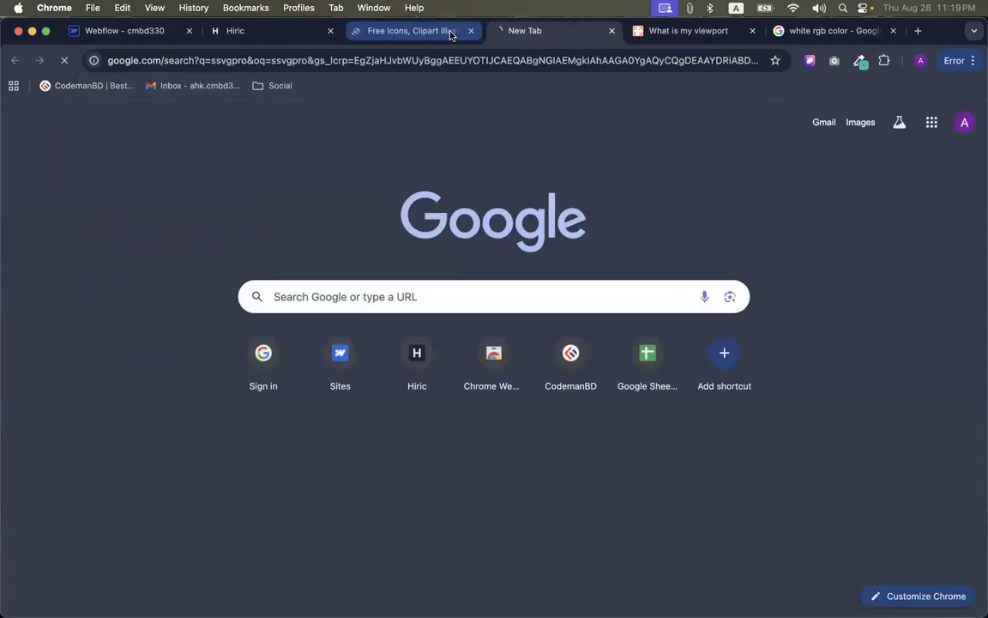
left_click(266, 221)
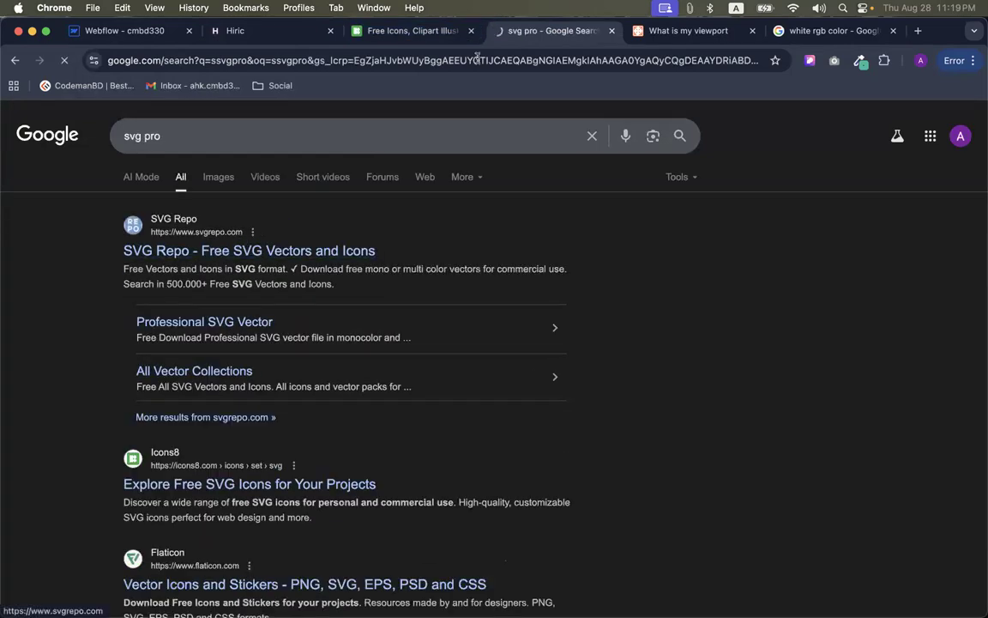
Return to the Icons8 website and search its icons for "play"
left_click(403, 31)
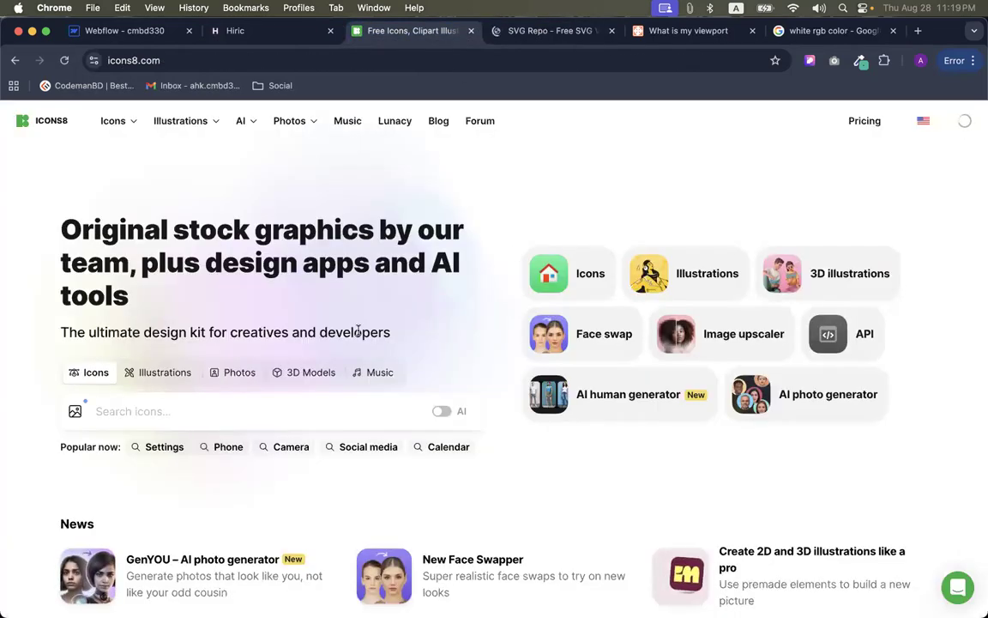
left_click(213, 409)
type("pl")
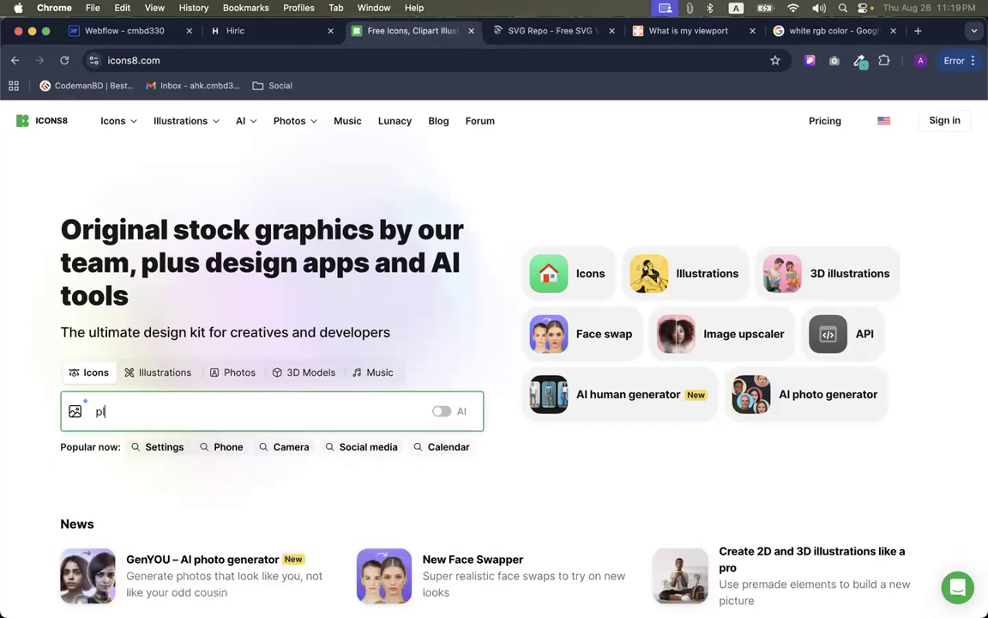
type("ay")
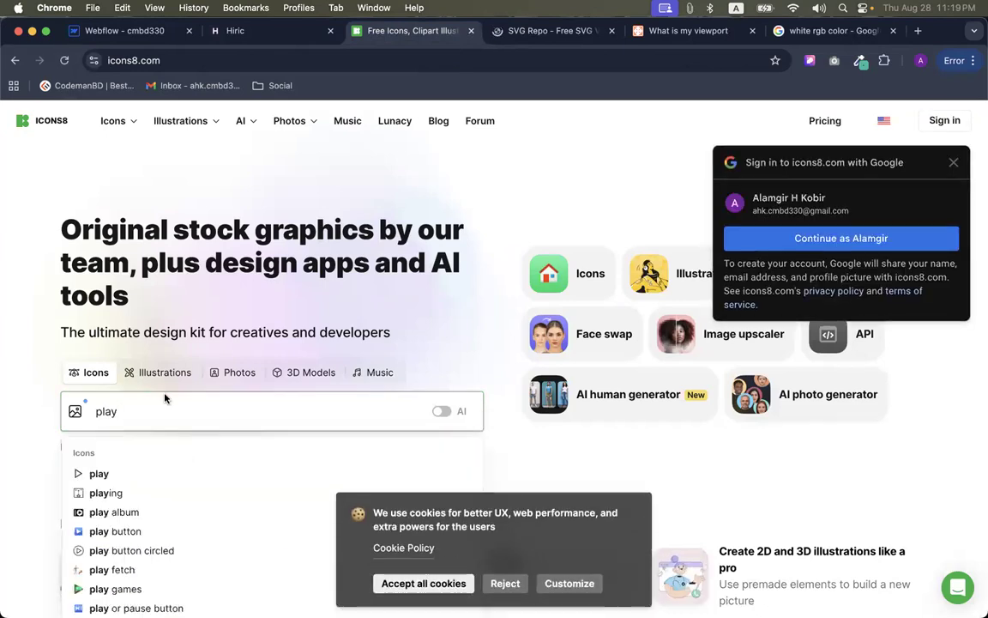
type(" icon")
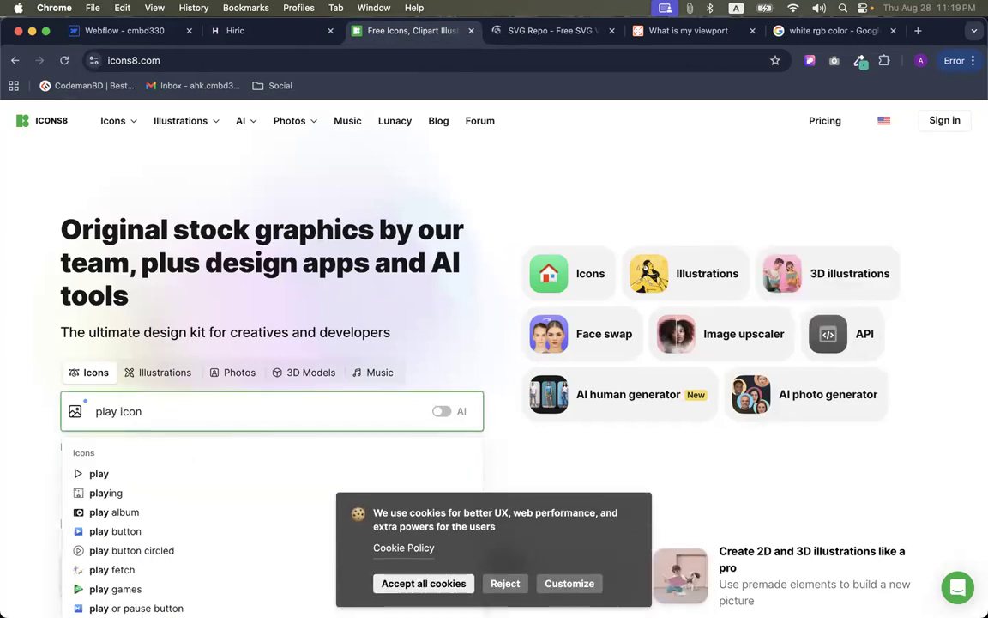
key("BackSpace")
key("BackSpace")
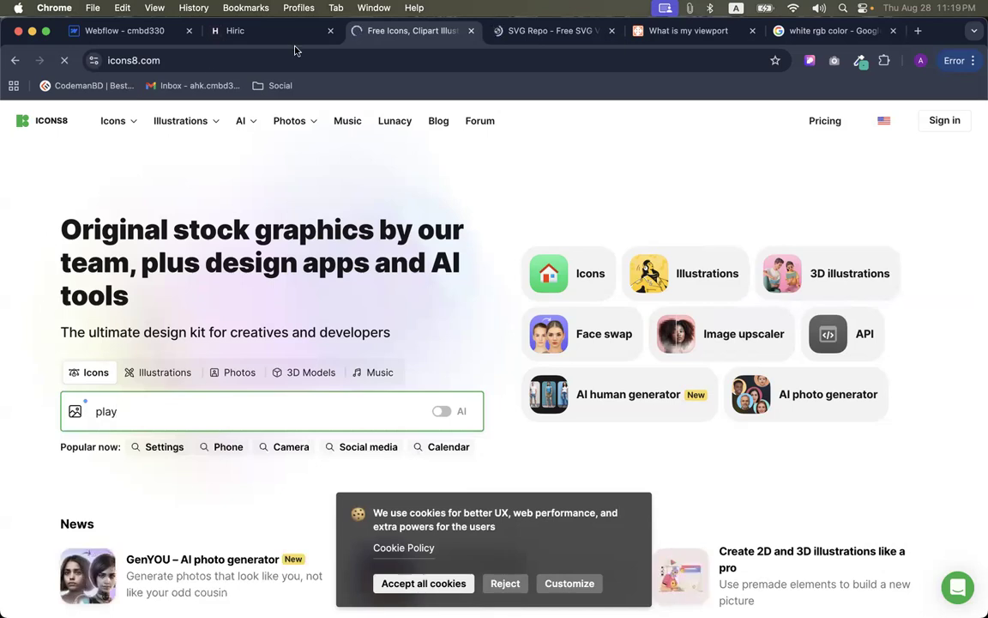
Run the Icons8 search for "play", then inspect the play button's size and styling on the Hiric page
key("Return")
left_click(274, 35)
left_click(810, 60)
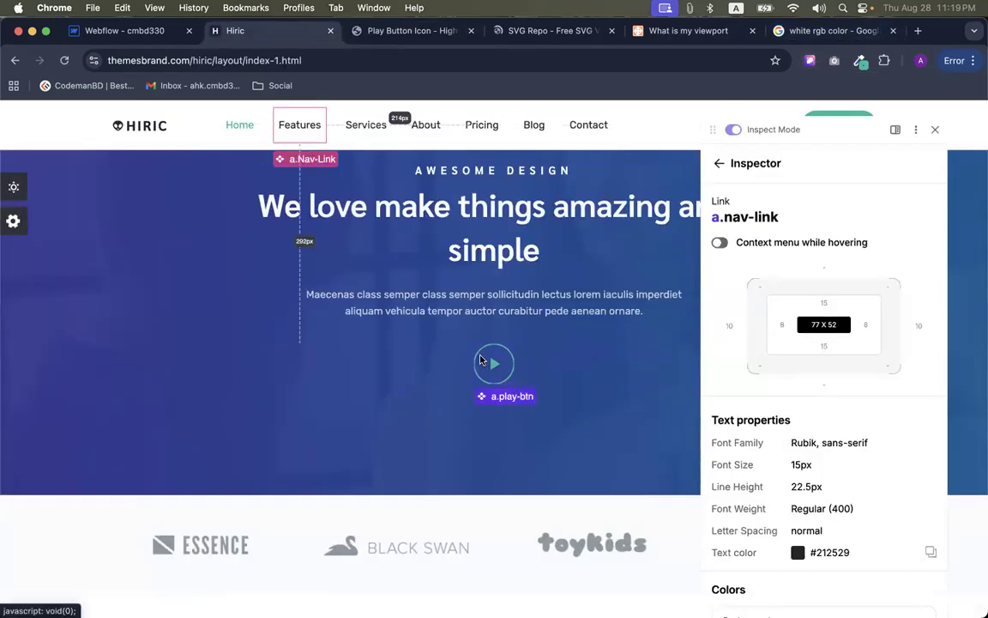
left_click(480, 360)
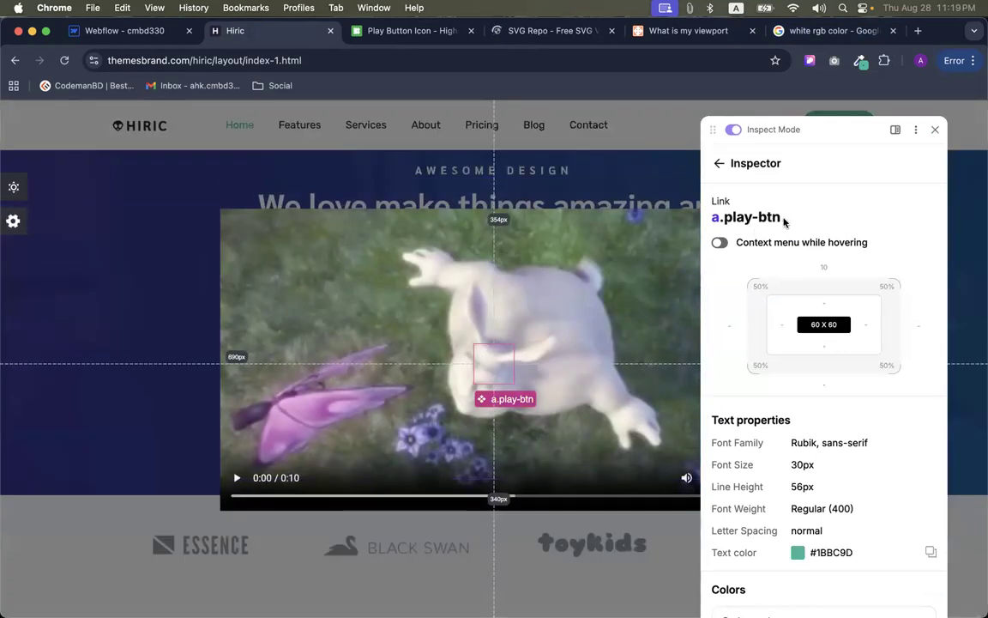
scroll(783, 258, "down", 5)
scroll(783, 257, "up", 2)
left_click(935, 129)
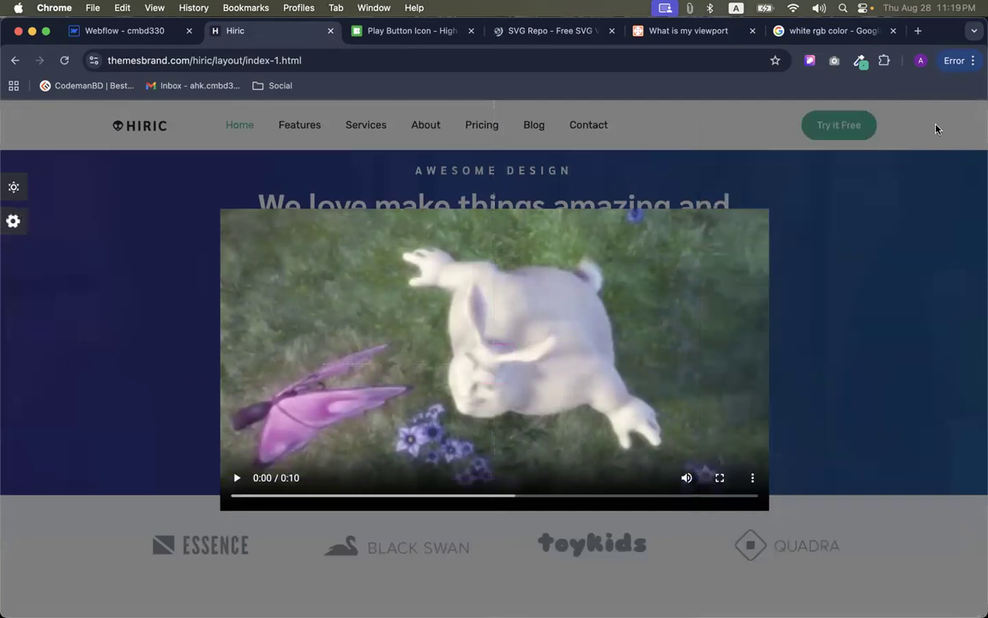
left_click(582, 208)
Browse the Icons8 play results, accepting all cookies, and open the details of the outlined circled play icon in iOS 17 Outlined style
left_click(420, 30)
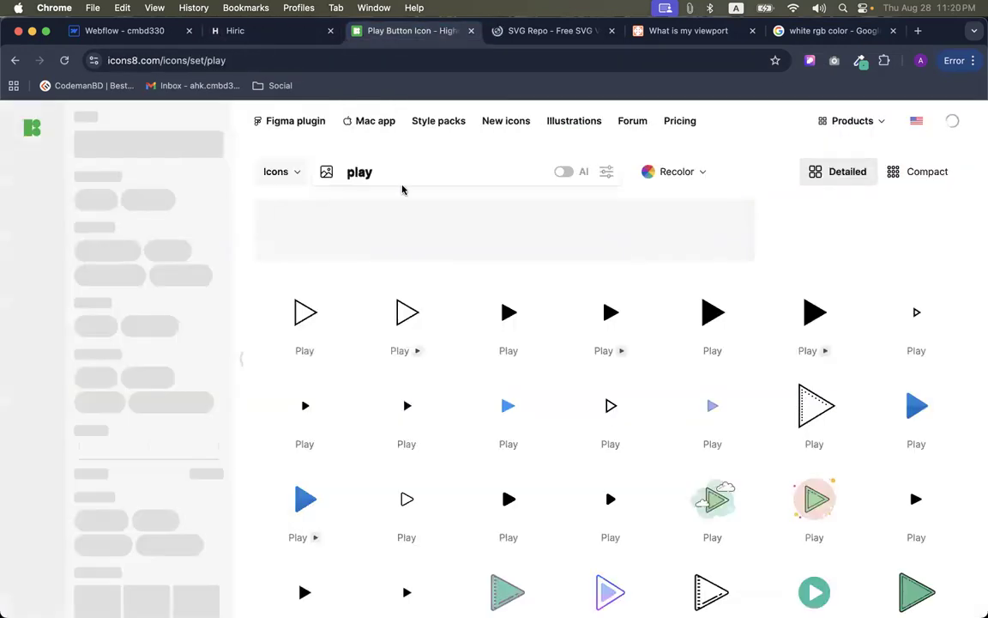
scroll(389, 268, "down", 1)
scroll(701, 289, "down", 5)
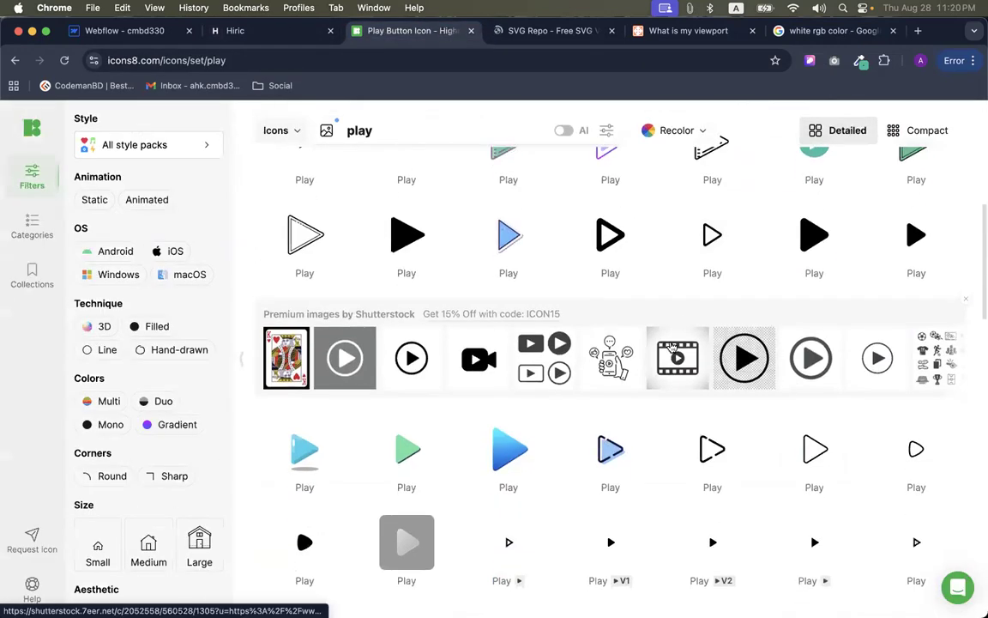
scroll(671, 346, "down", 5)
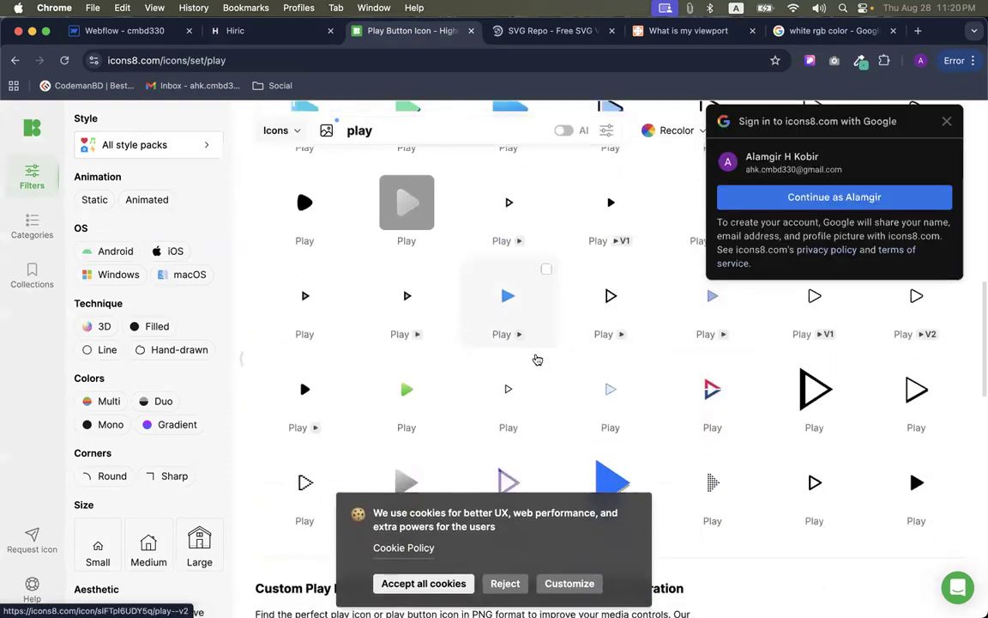
left_click(424, 583)
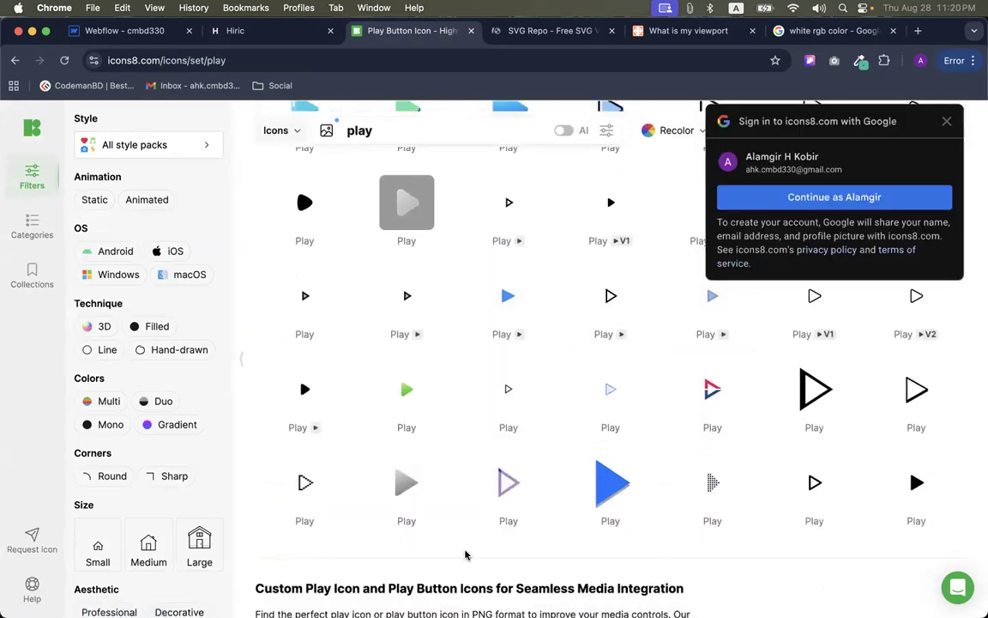
scroll(641, 379, "down", 9)
scroll(565, 360, "down", 10)
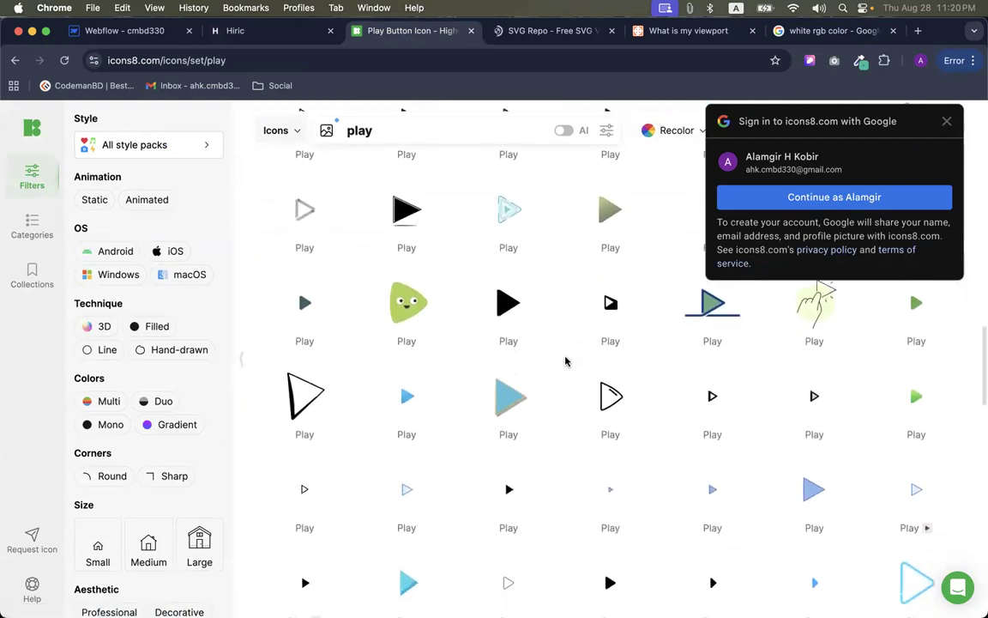
scroll(562, 359, "up", 2)
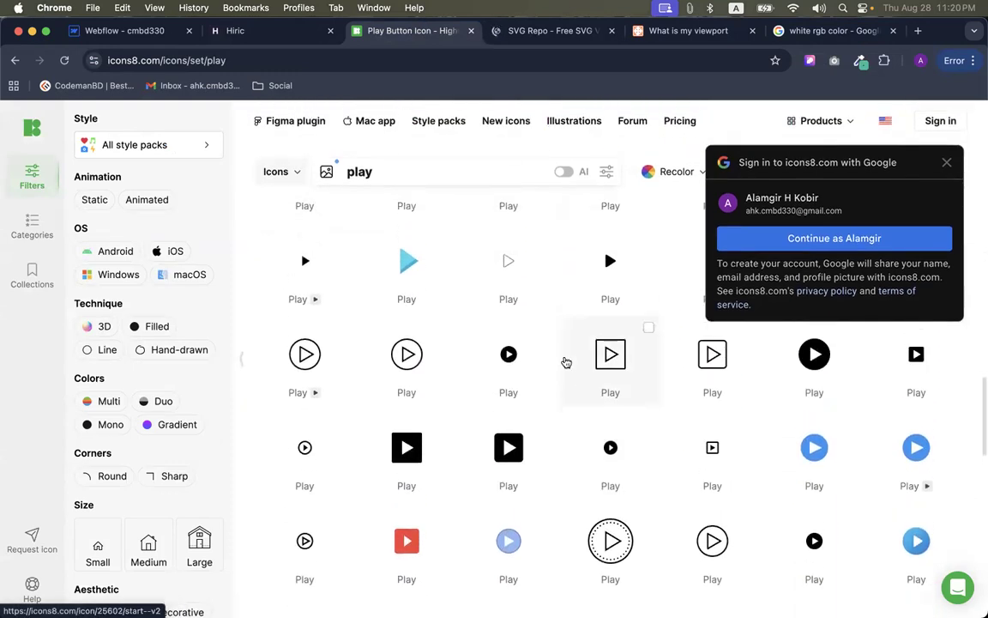
scroll(716, 562, "down", 3)
scroll(720, 561, "down", 1)
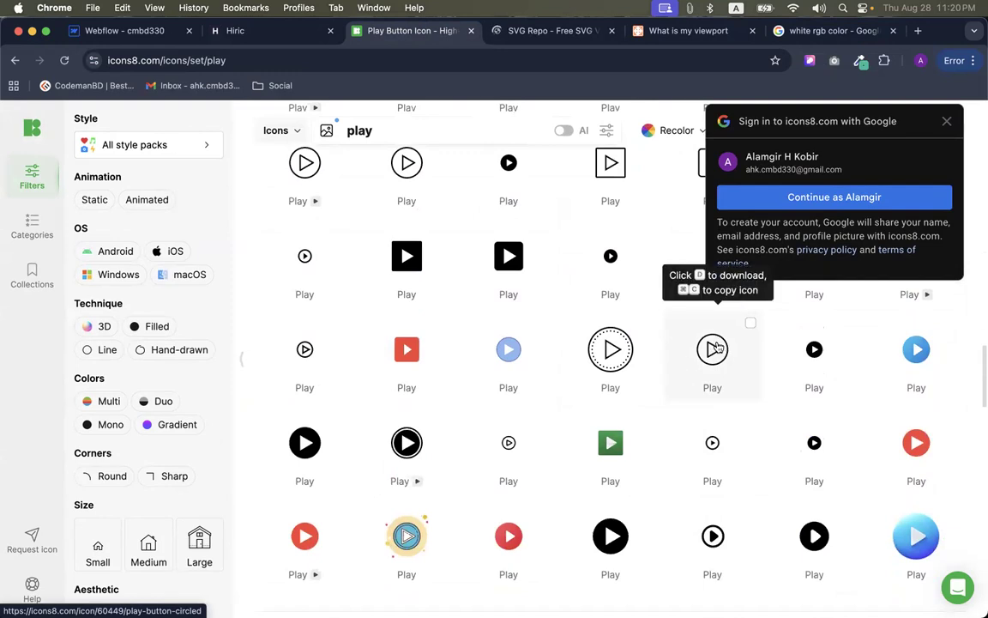
key("XF86AudioRaiseVolume")
left_click(712, 348)
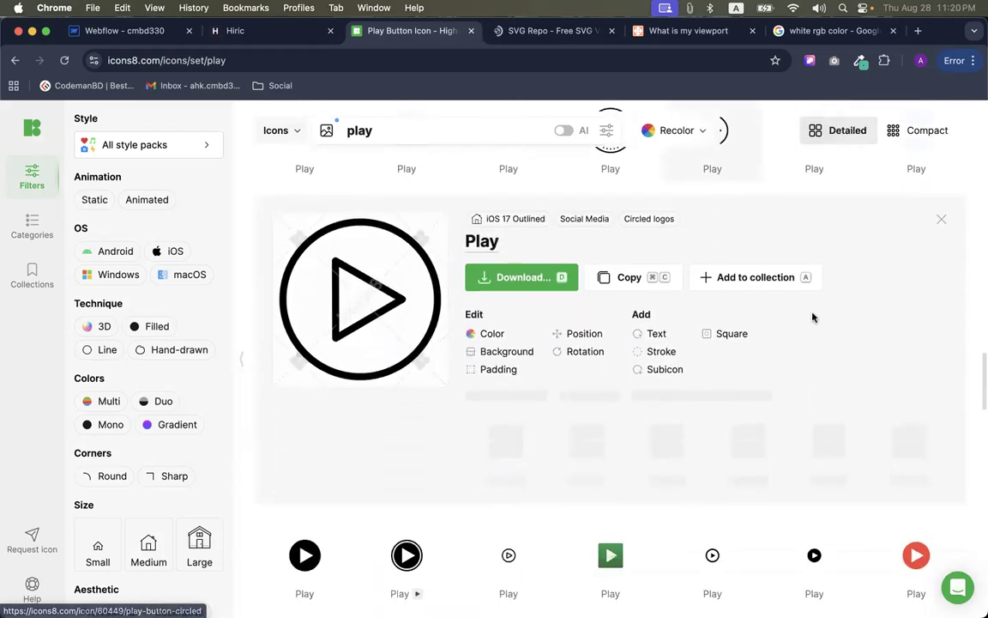
Check the image placeholder in the Webflow hero container and return to the chosen play icon on Icons8
left_click(120, 31)
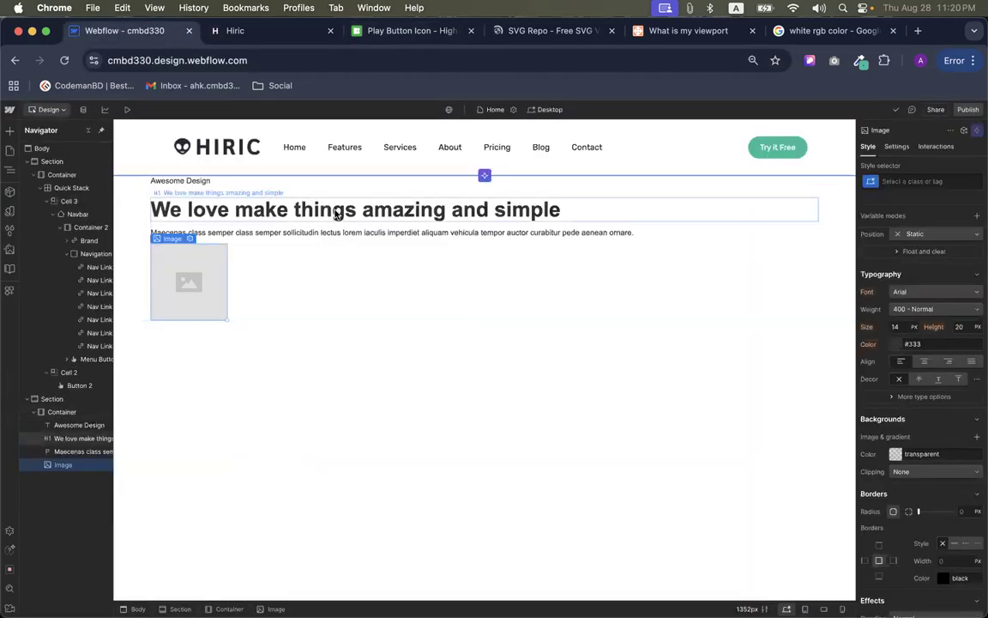
left_click(335, 219)
left_click(331, 236)
left_click(206, 277)
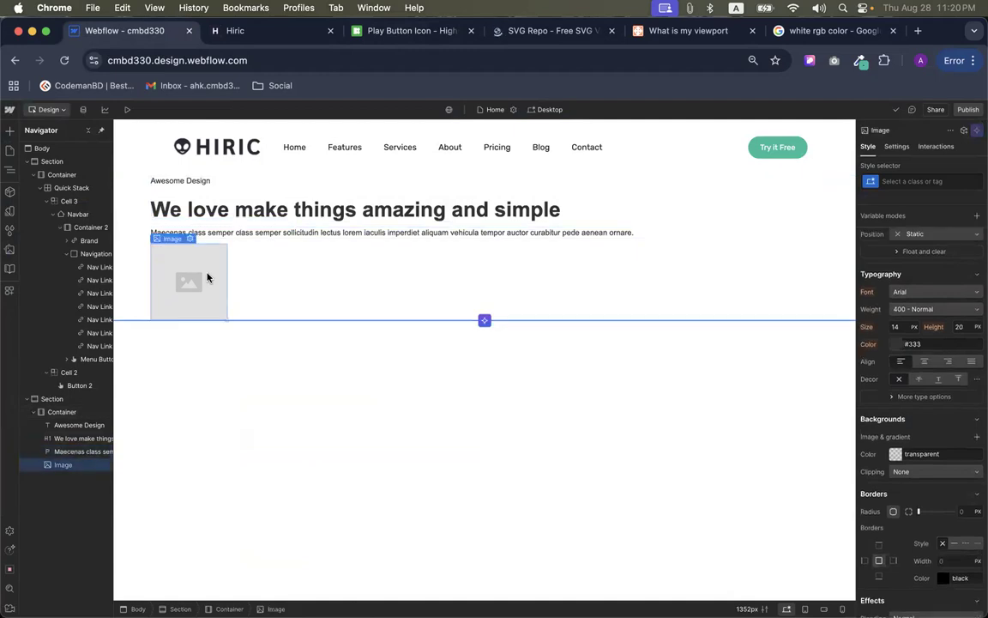
left_click(413, 32)
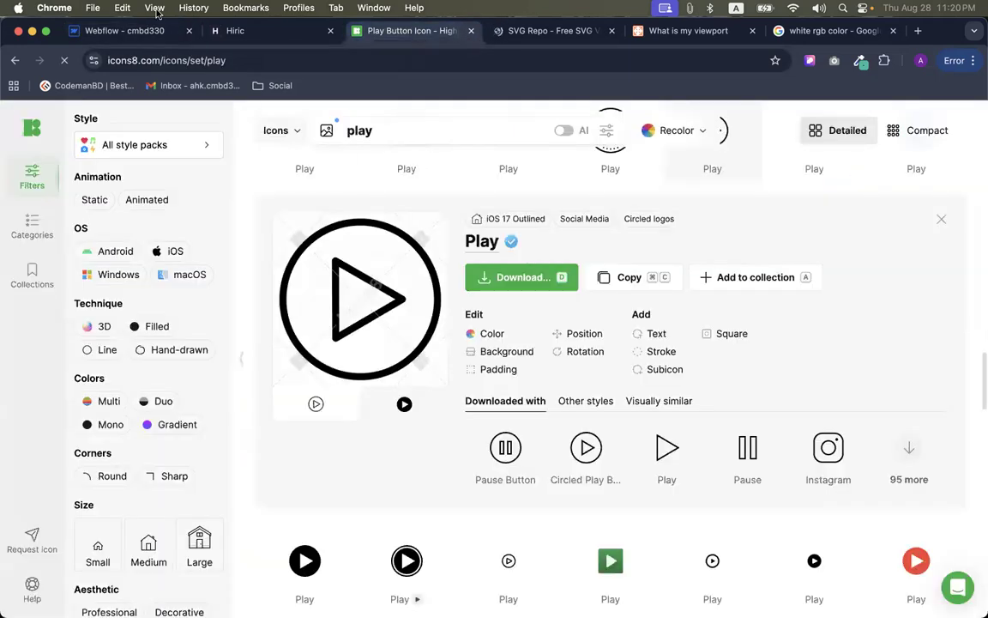
left_click(120, 31)
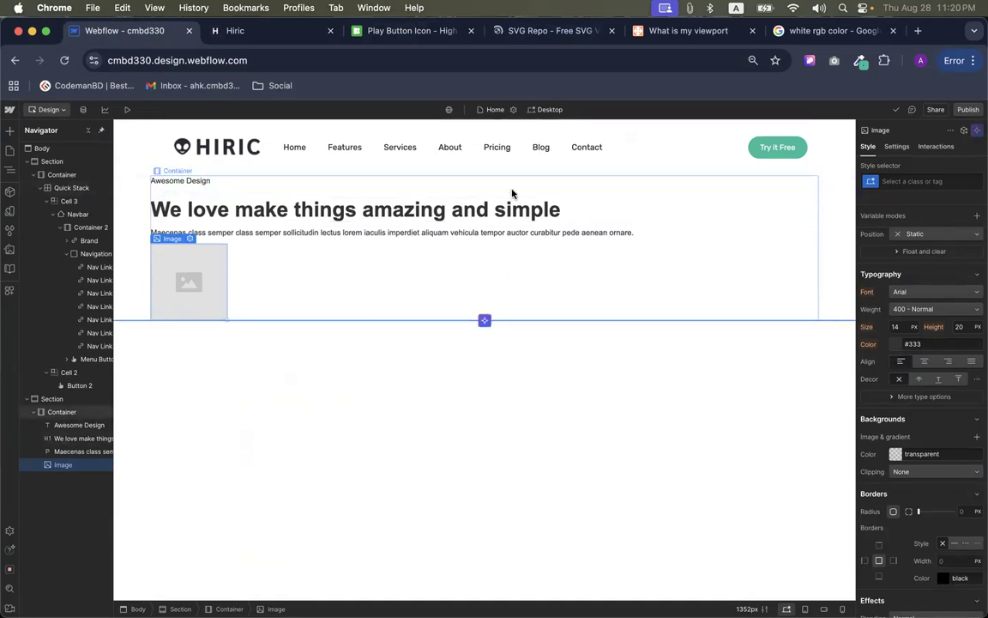
left_click(382, 34)
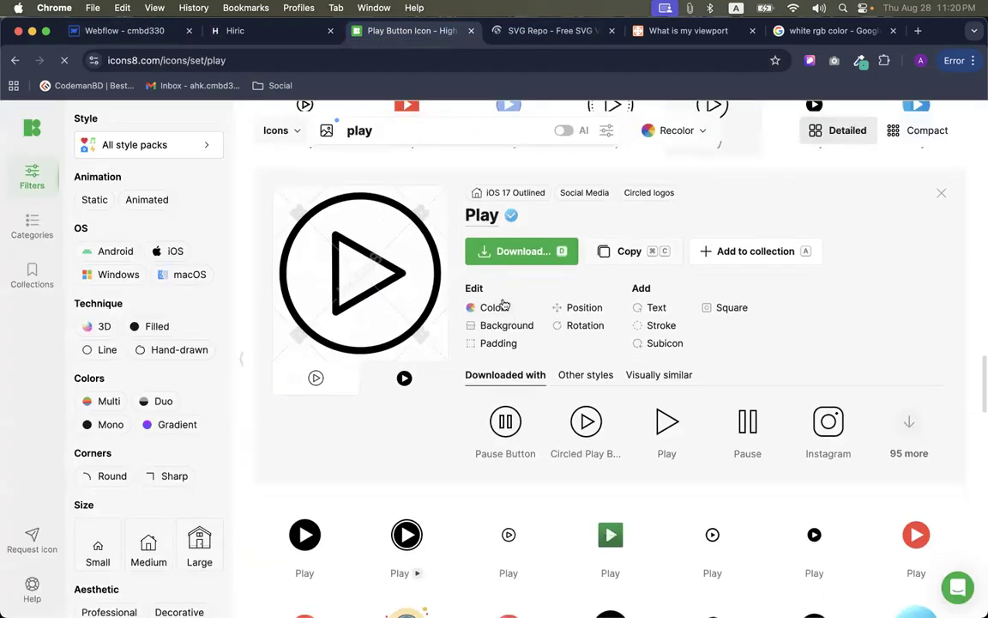
Open the Icons8 icon's colour editor and sample the green #19BC9C from the play button on the Hiric page
left_click(497, 306)
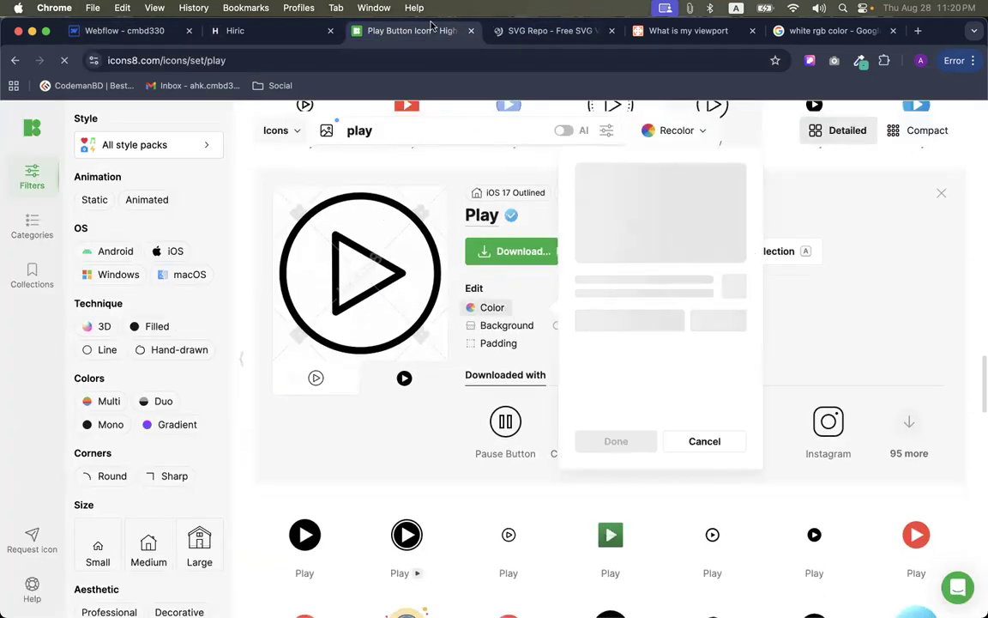
left_click(266, 31)
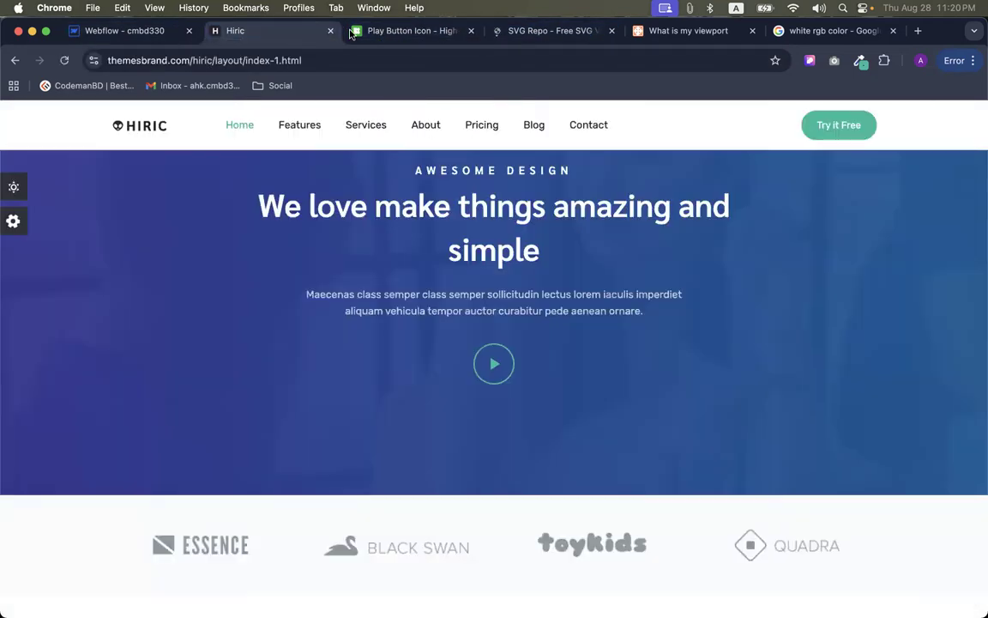
left_click(408, 31)
left_click(257, 30)
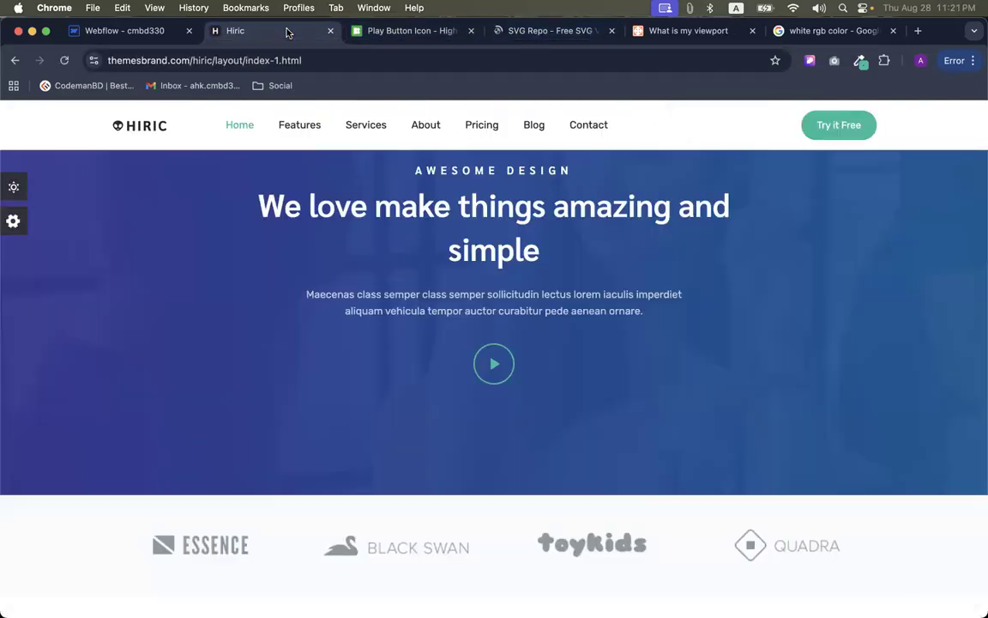
left_click(859, 60)
left_click(794, 83)
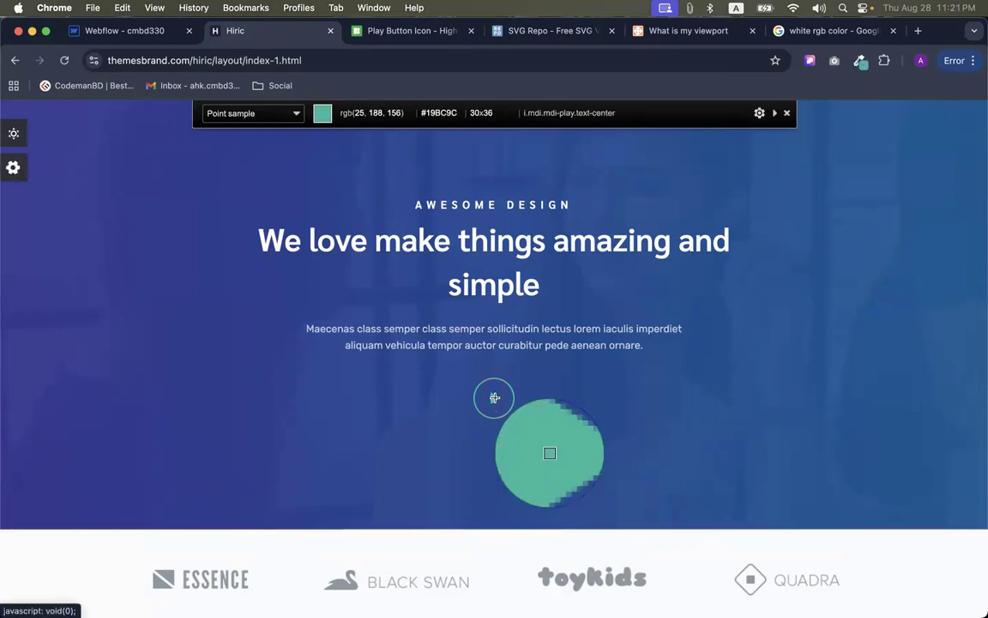
left_click(494, 399)
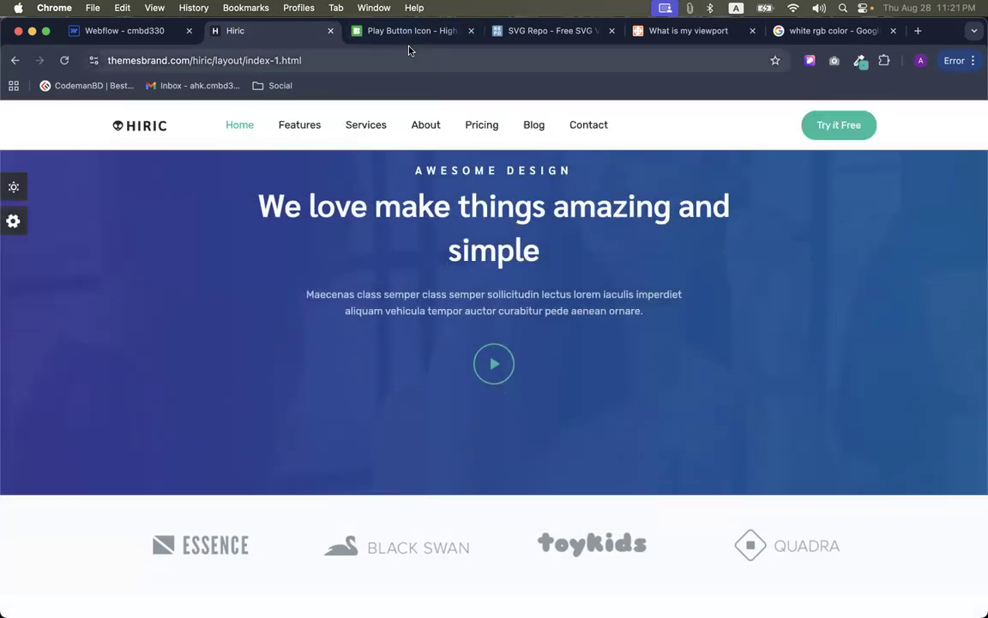
Recolour the circled play icon on Icons8 with the sampled hex colour #19BC9C and apply the change
left_click(403, 33)
left_click(609, 341)
key("super+a")
key("super+v")
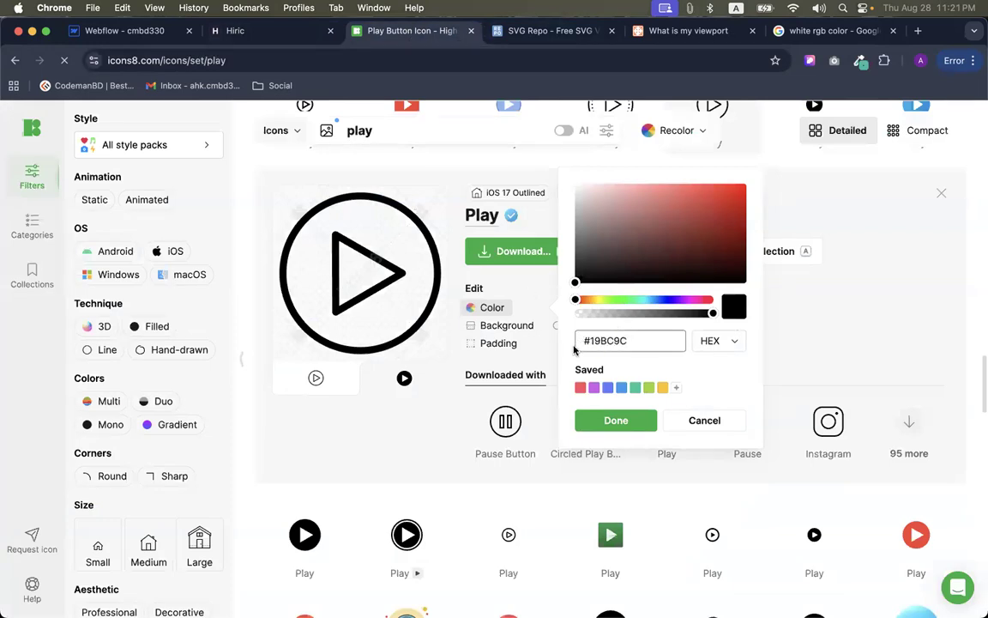
key("Return")
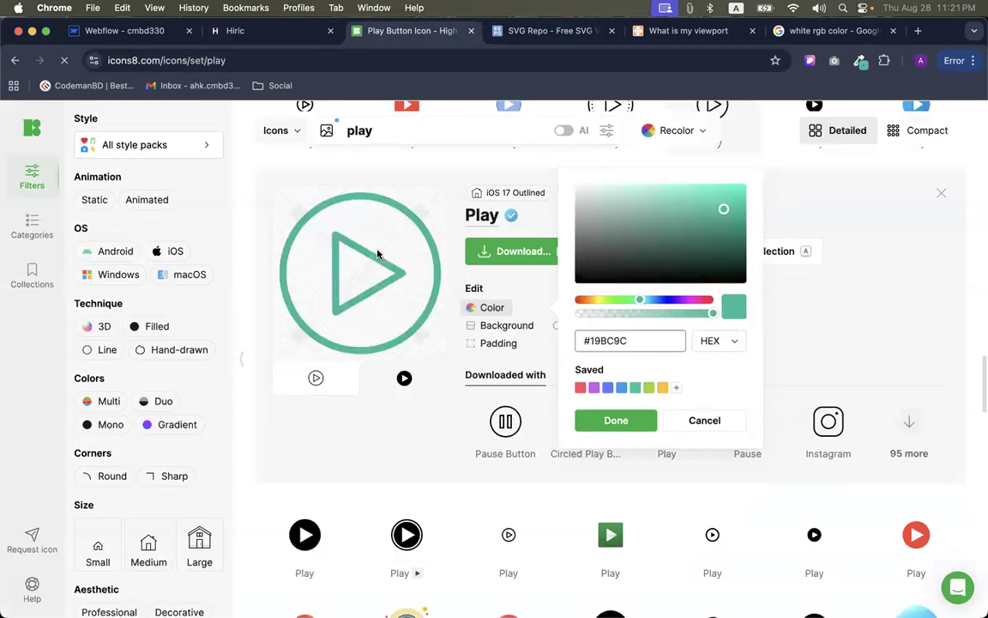
left_click(506, 293)
left_click(491, 307)
left_click(605, 340)
key("super+a")
key("super+v")
key("Return")
left_click(612, 423)
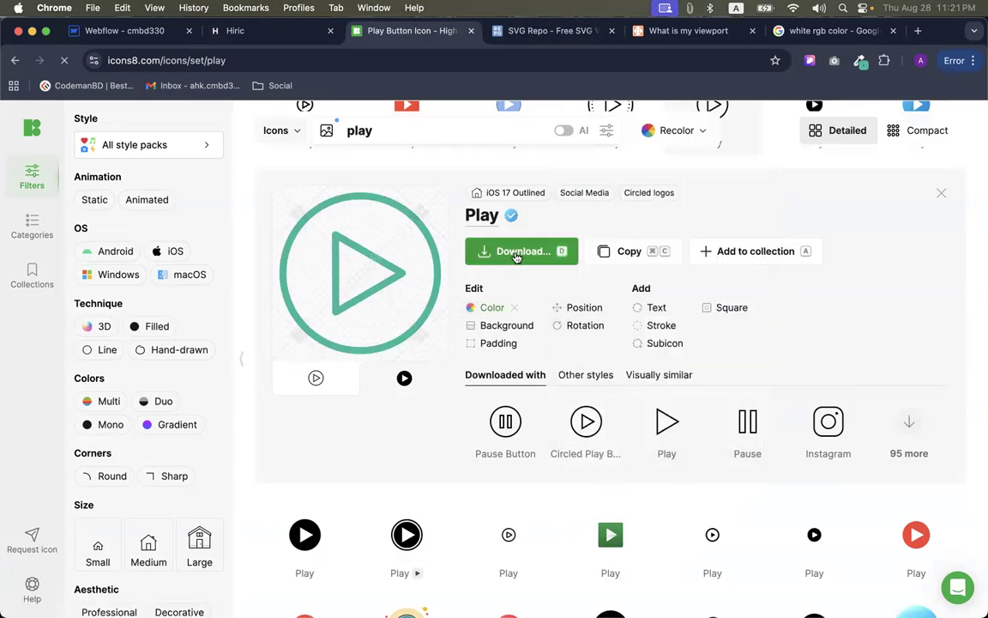
left_click(493, 308)
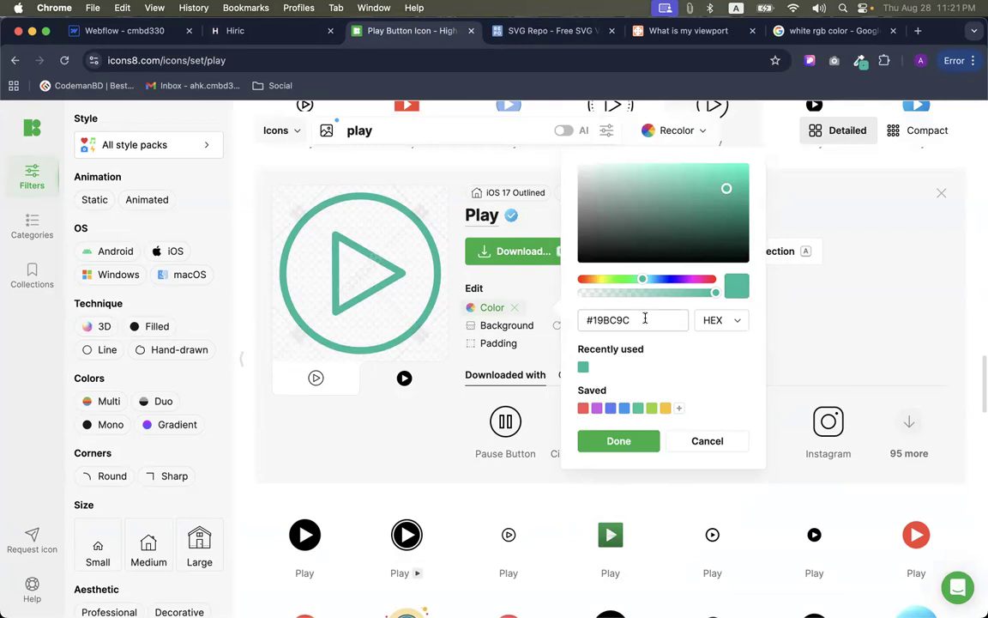
left_click(588, 442)
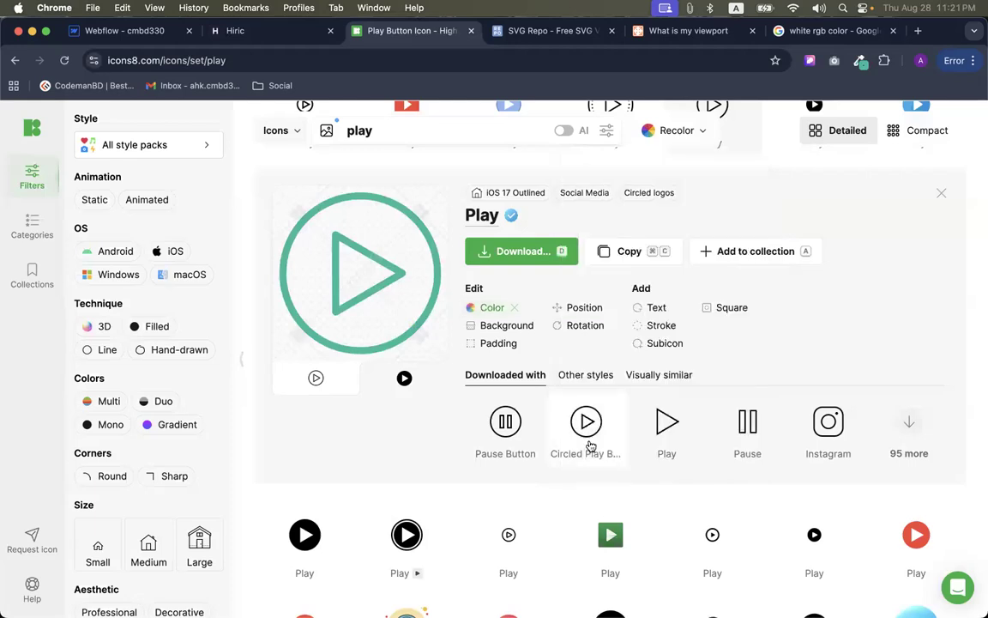
Download the recoloured play icon as a PNG in the 100×100 size only
left_click(488, 253)
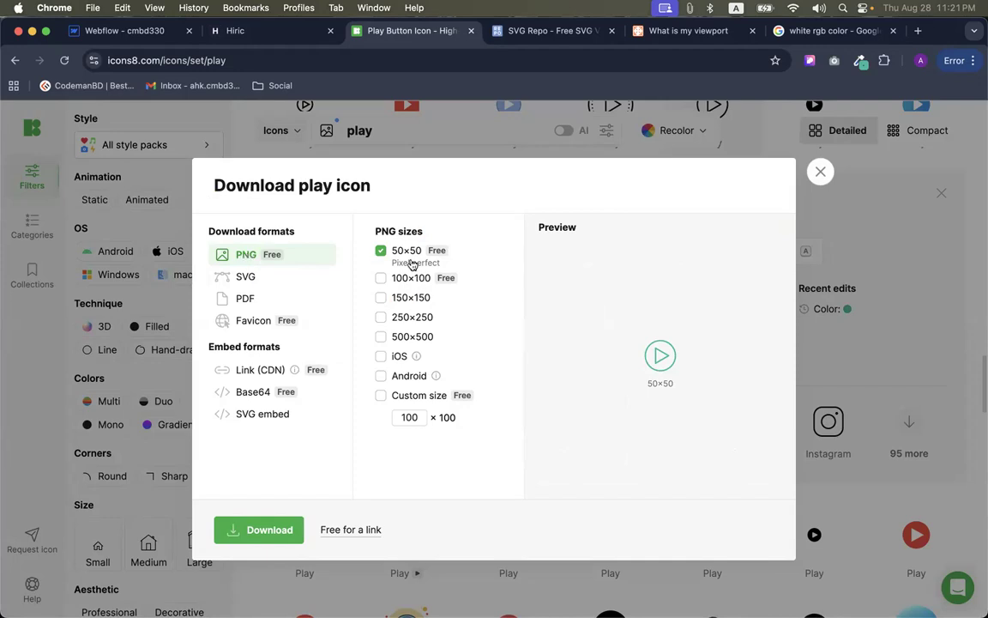
left_click(380, 278)
left_click(380, 252)
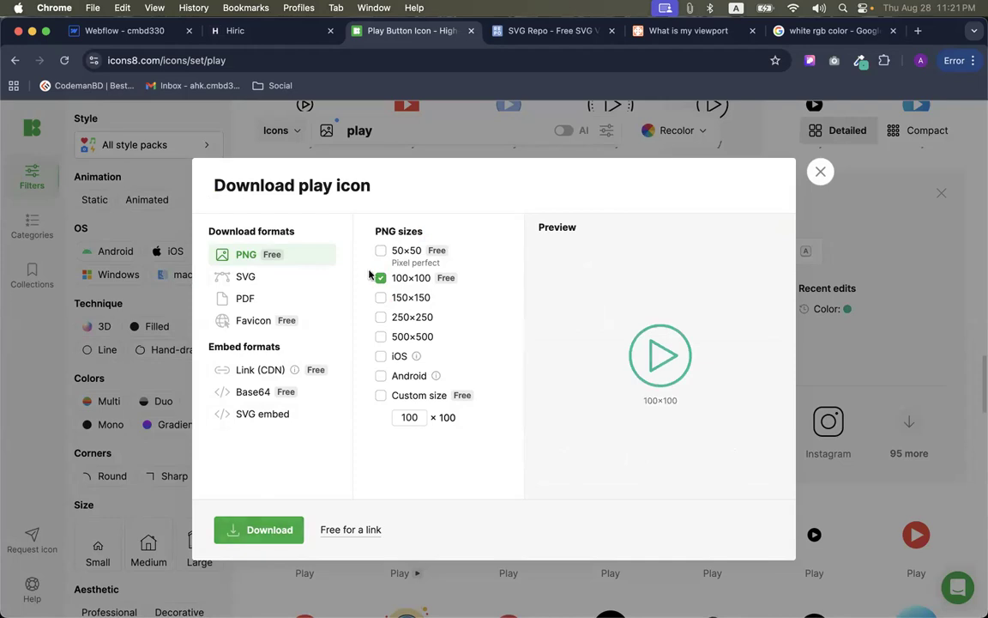
left_click(265, 530)
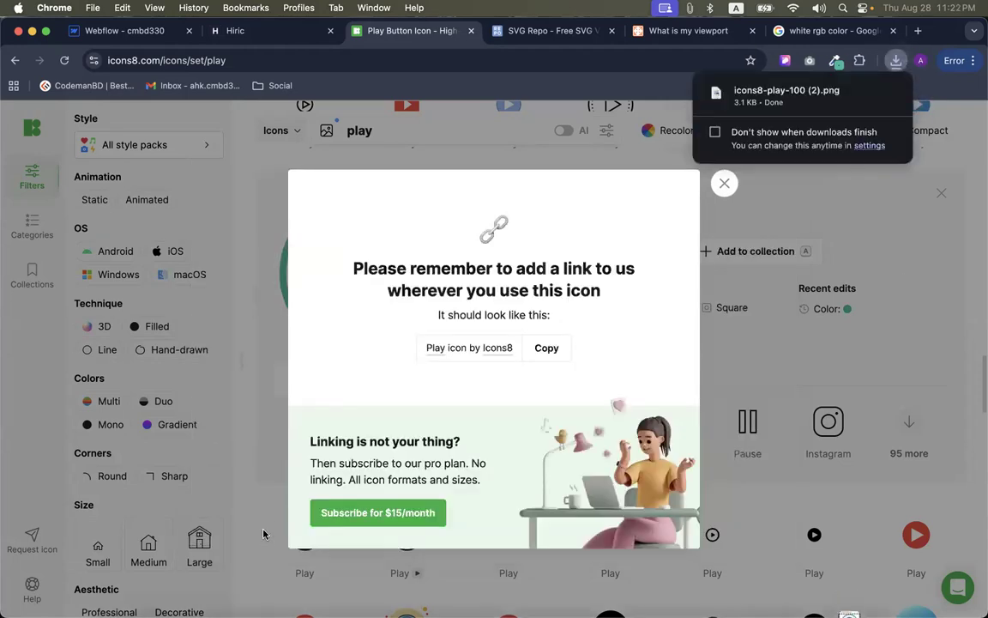
Return to Webflow, start replacing the hero image placeholder, and upload the downloaded icons8-play-100 (2).png to the assets
left_click(86, 31)
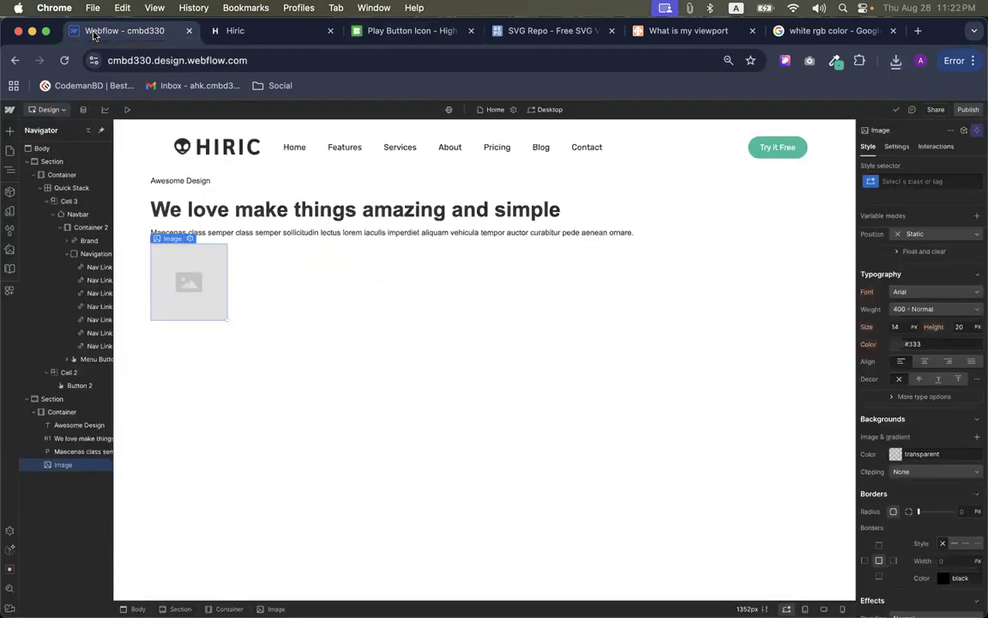
left_click(190, 239)
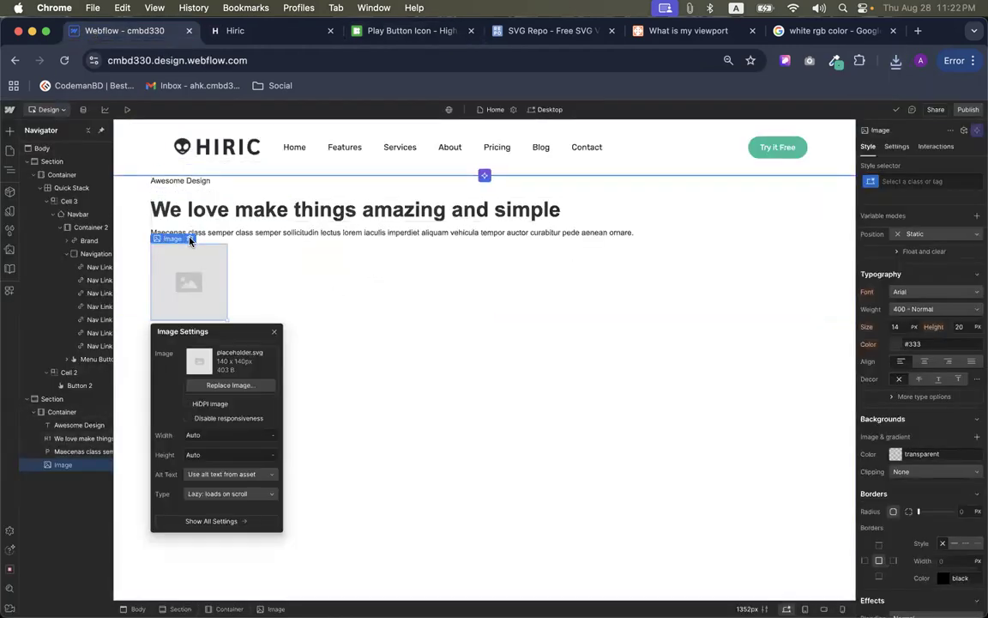
left_click(229, 384)
left_click(896, 60)
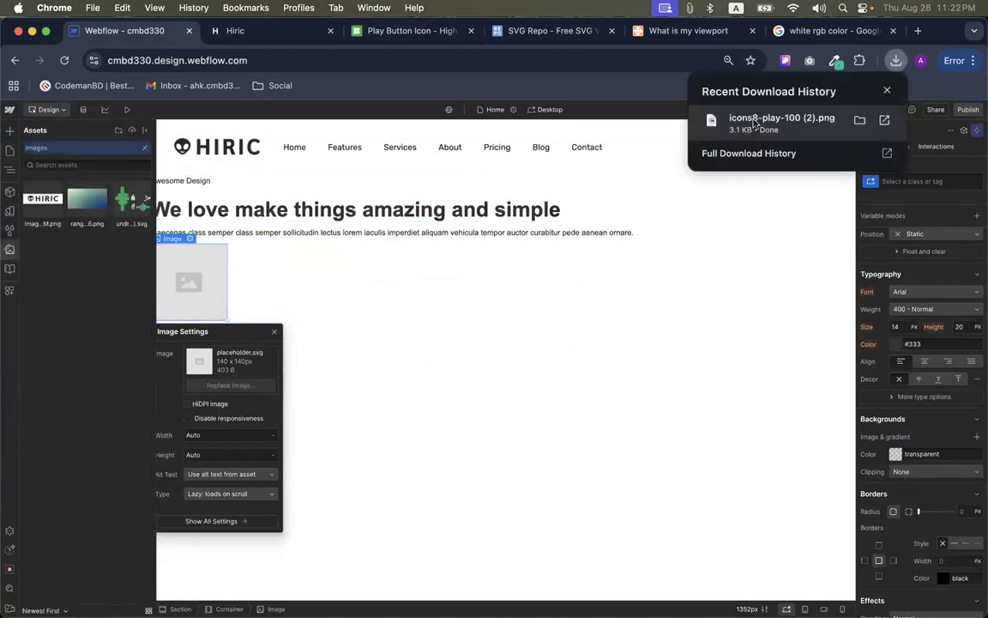
left_click_drag(755, 121, 96, 213)
Set the uploaded play icon as the hero image and move the Image Settings window below it
left_click(96, 215)
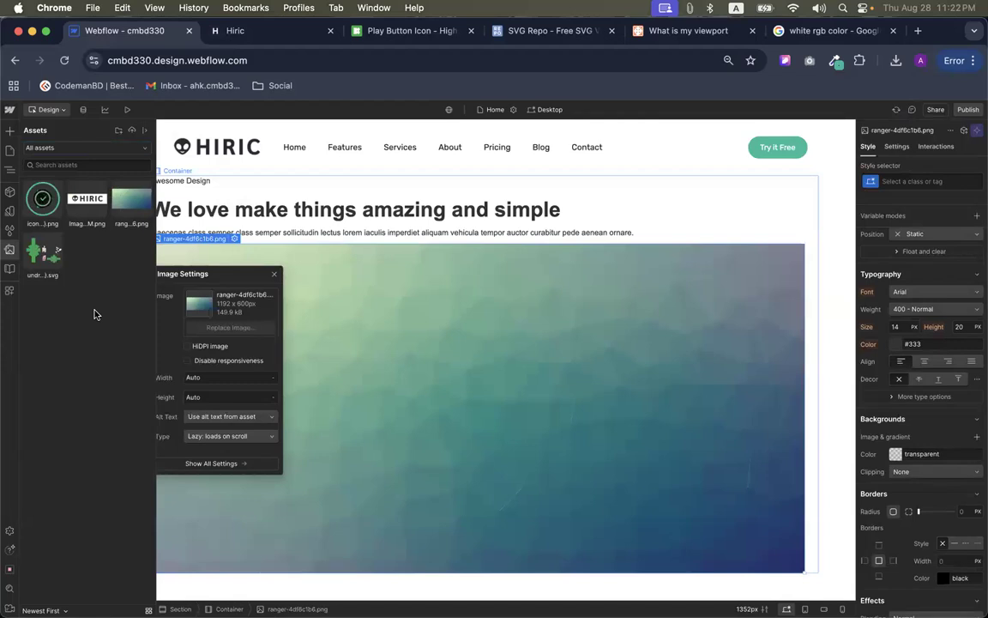
left_click(45, 251)
left_click(34, 197)
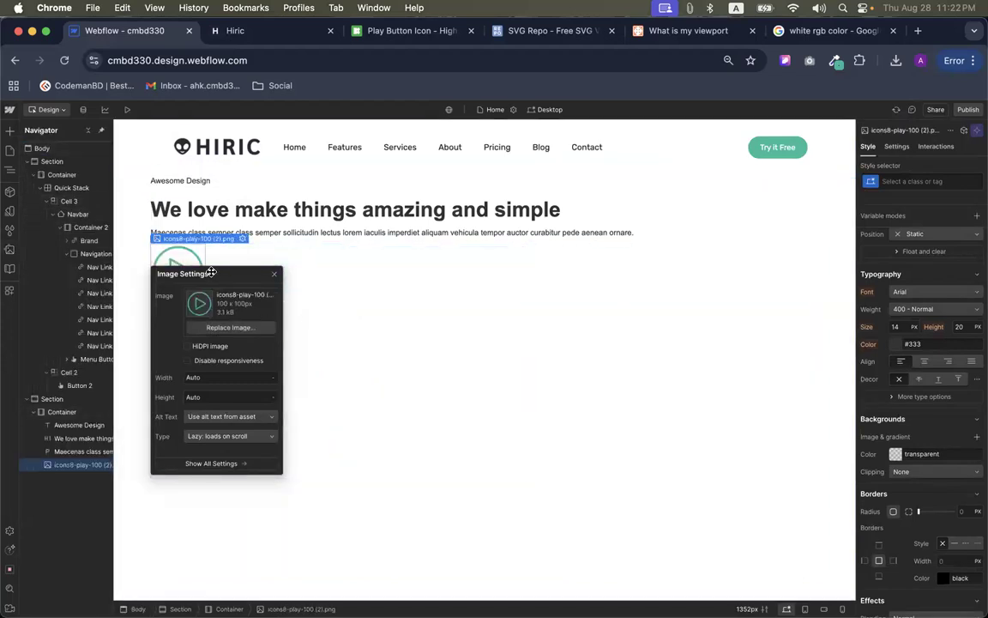
left_click_drag(211, 273, 208, 325)
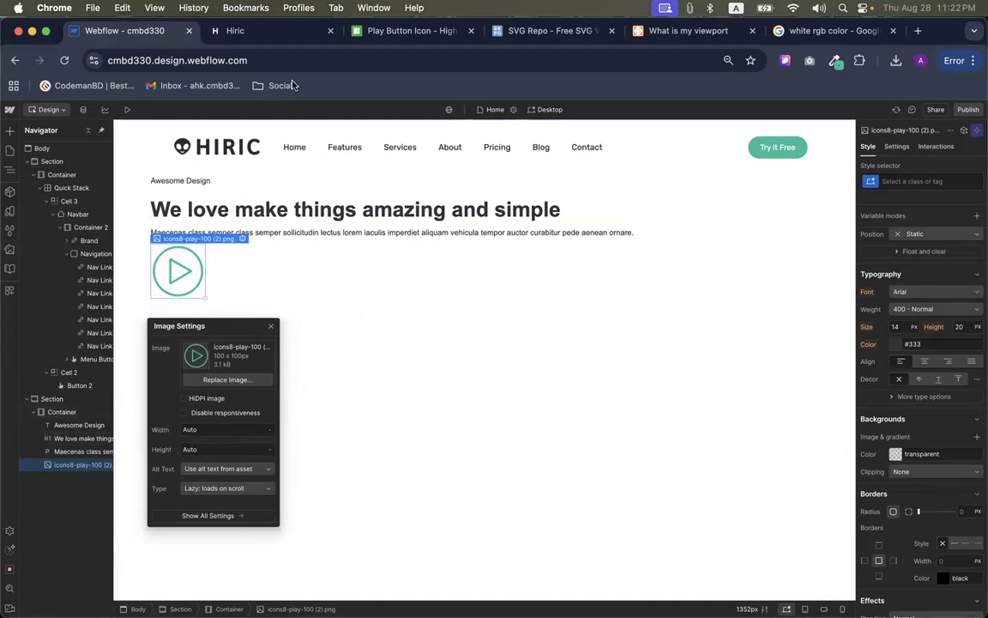
Examine the centred hero text and play icon on the Hiric reference page, comparing them with the Webflow layout
left_click(263, 31)
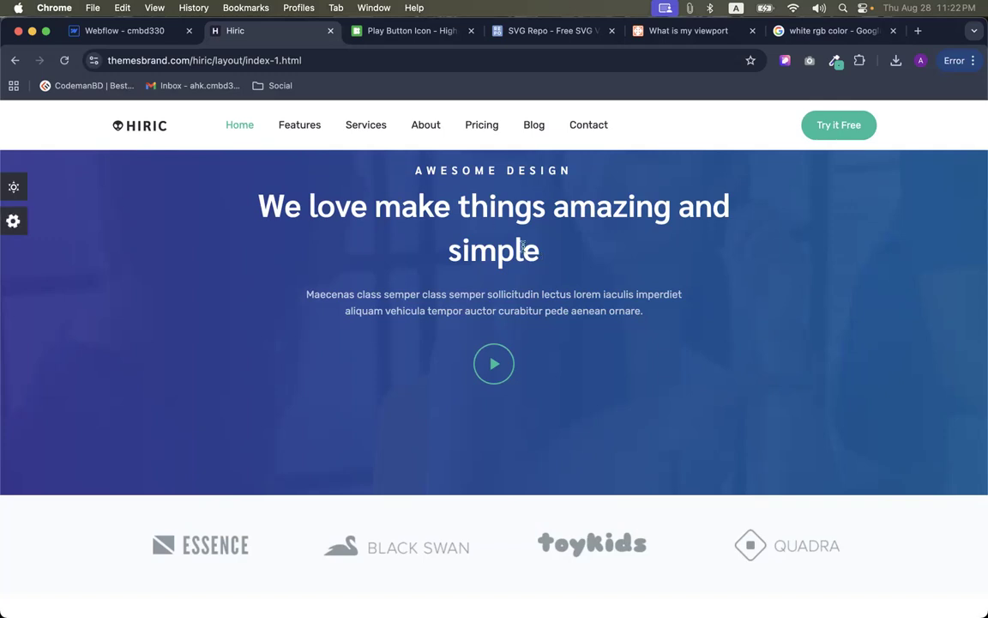
scroll(386, 246, "up", 2)
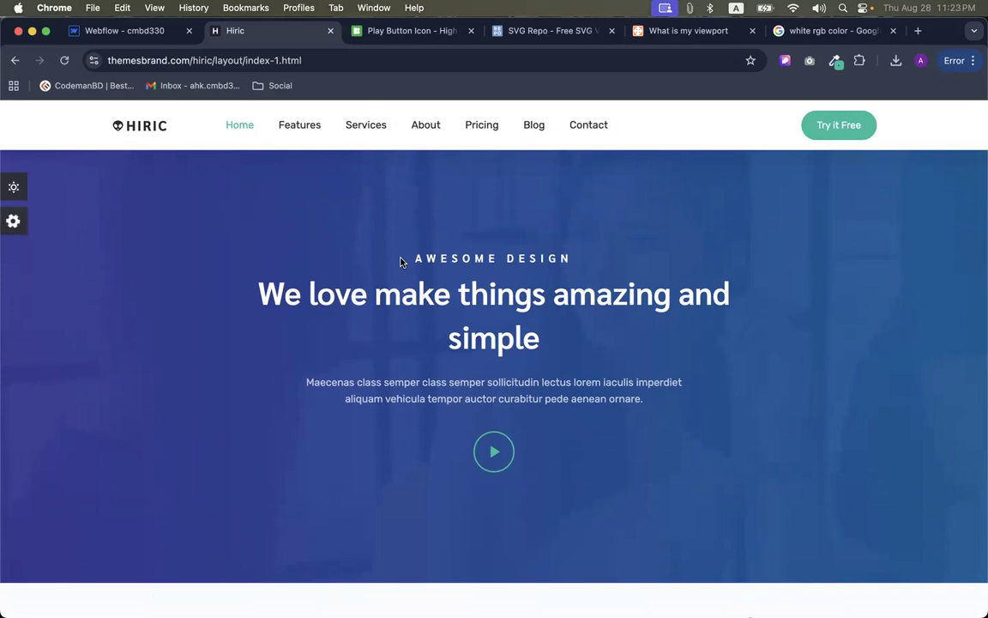
left_click(122, 29)
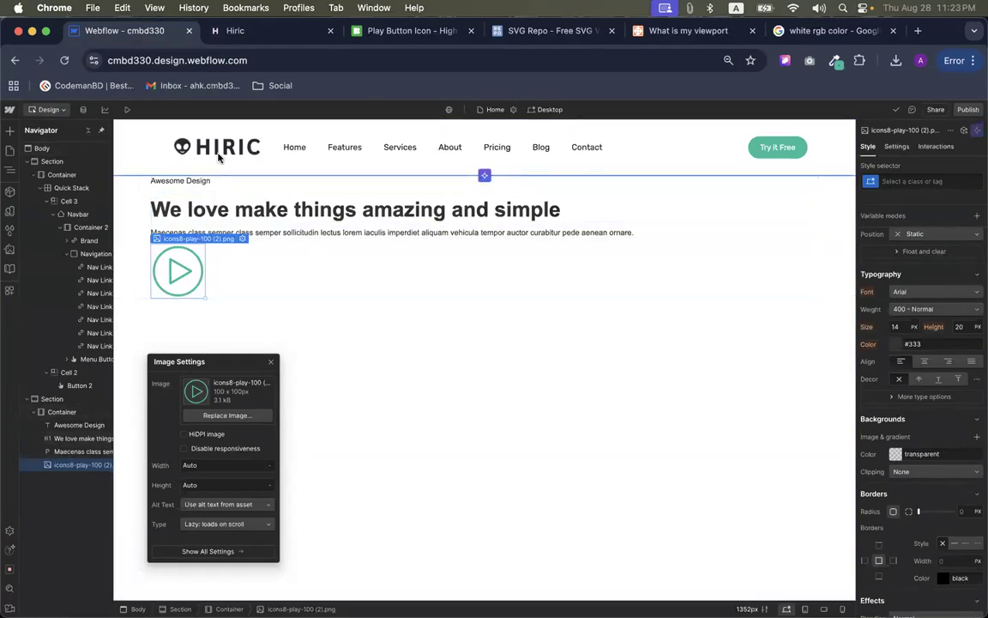
left_click(263, 32)
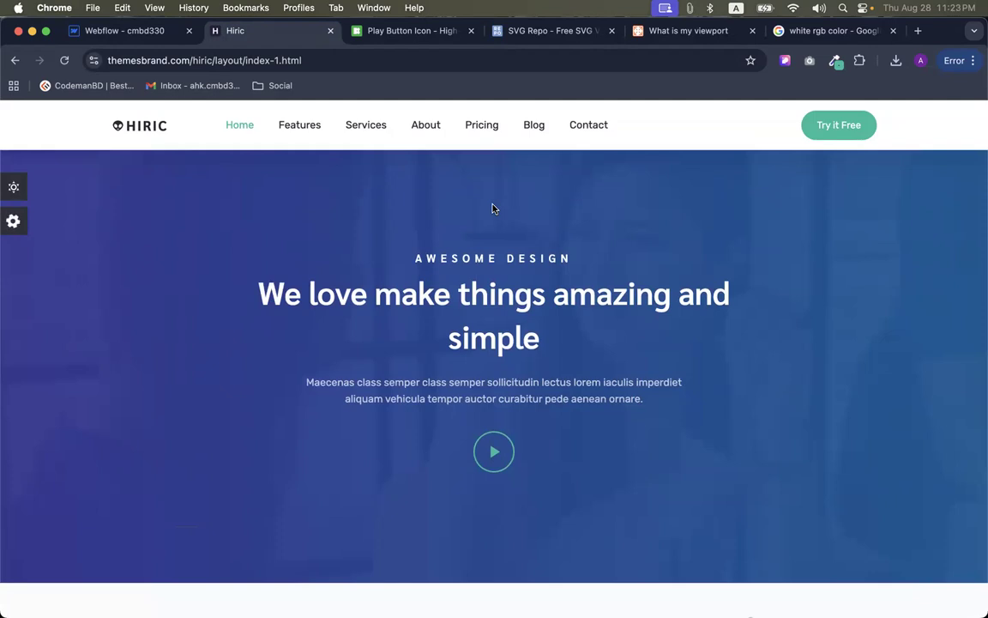
left_click_drag(370, 238, 729, 464)
left_click(729, 464)
left_click(137, 30)
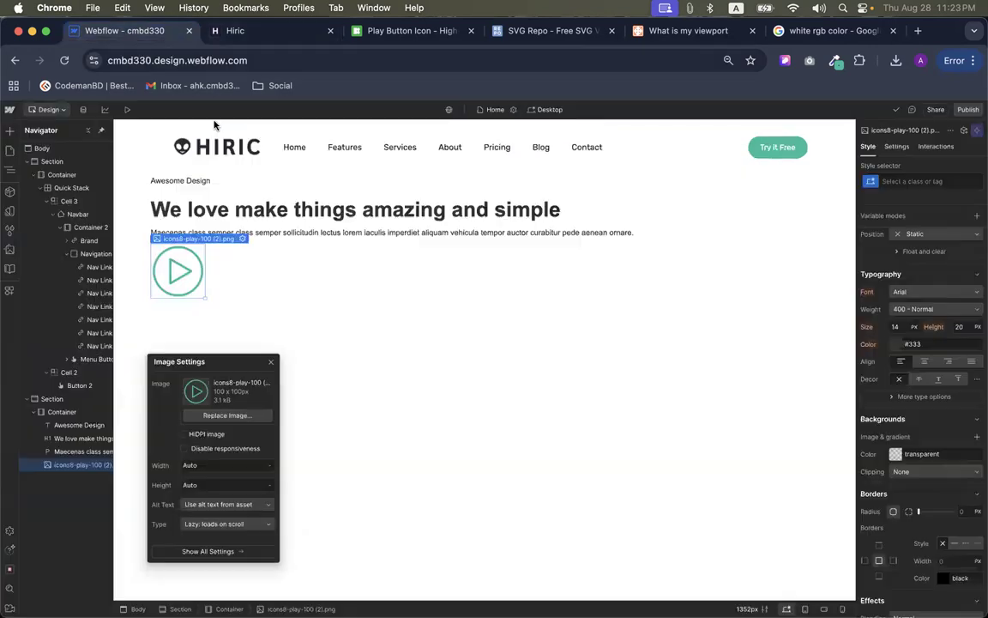
Centre-align the hero's "Awesome Design" text, the main heading and the paragraph below it
left_click(198, 183)
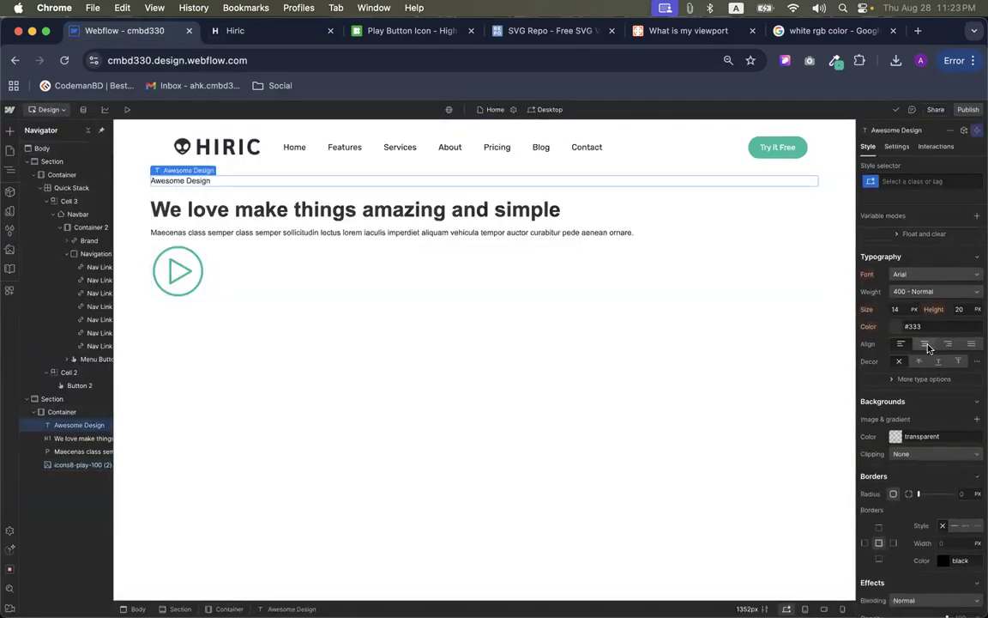
left_click(924, 343)
left_click(223, 211)
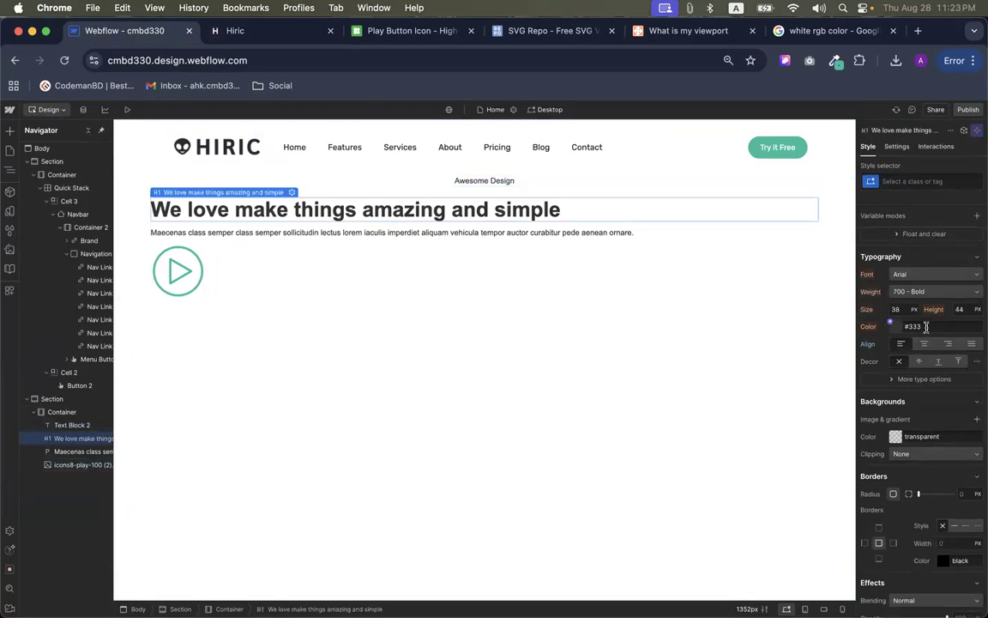
left_click(926, 344)
left_click(449, 233)
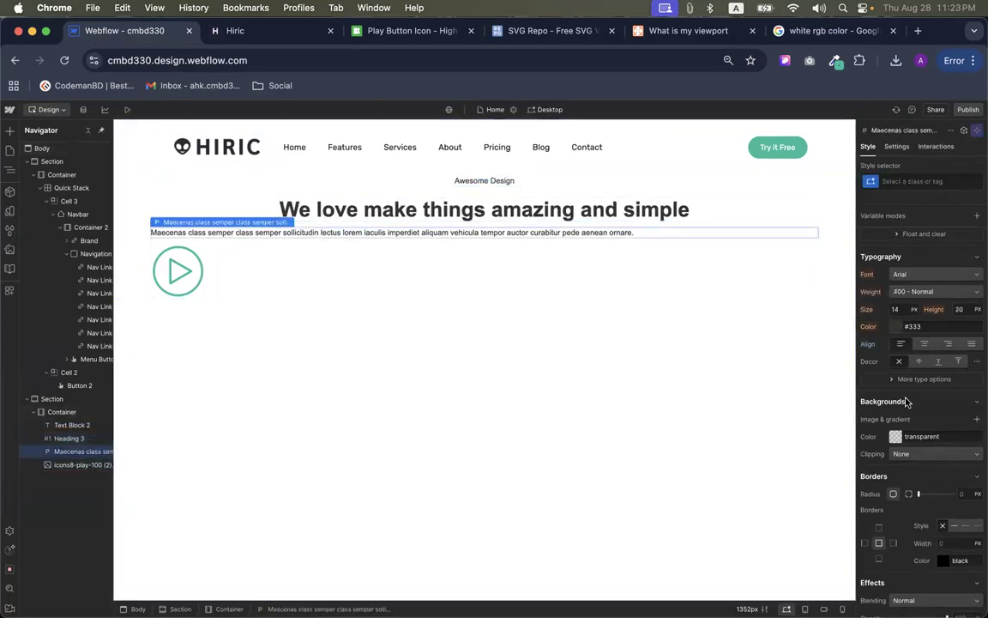
left_click(925, 343)
Try to centre the play icon image with centre text alignment, and reset that alignment
left_click(190, 259)
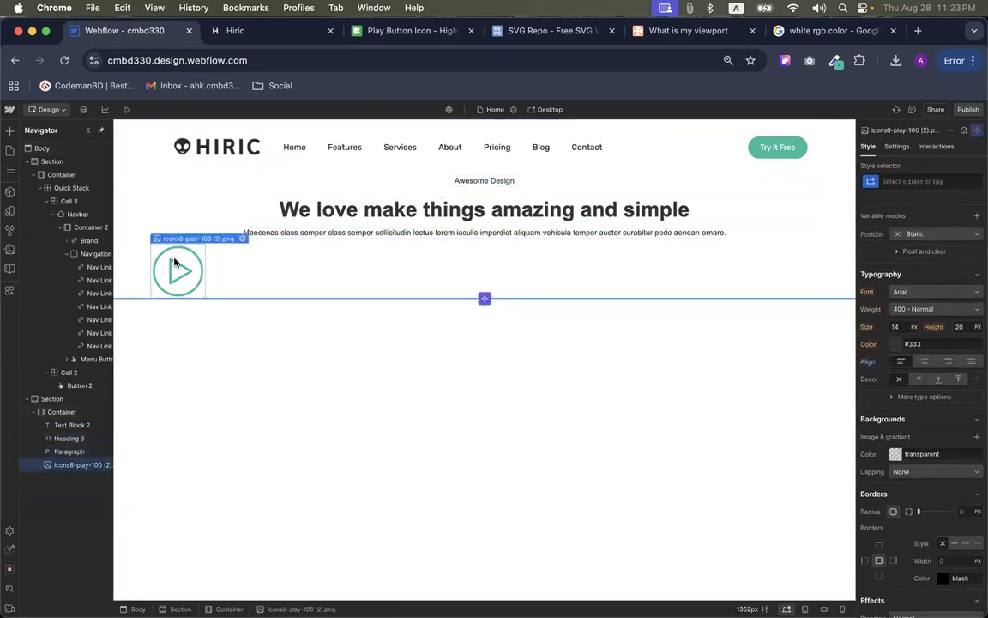
left_click(924, 361)
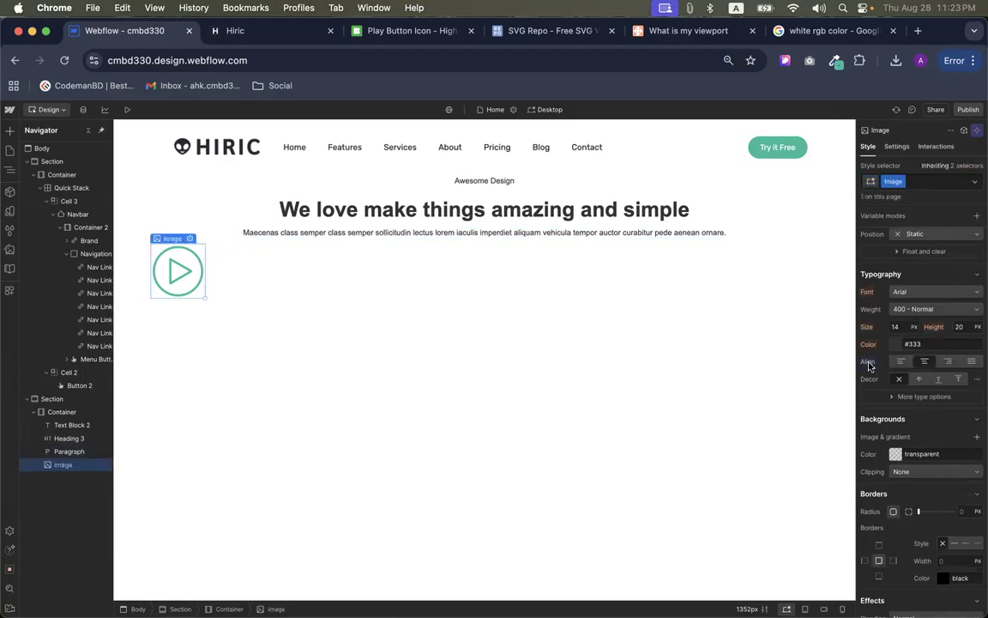
left_click(867, 361)
left_click(862, 377)
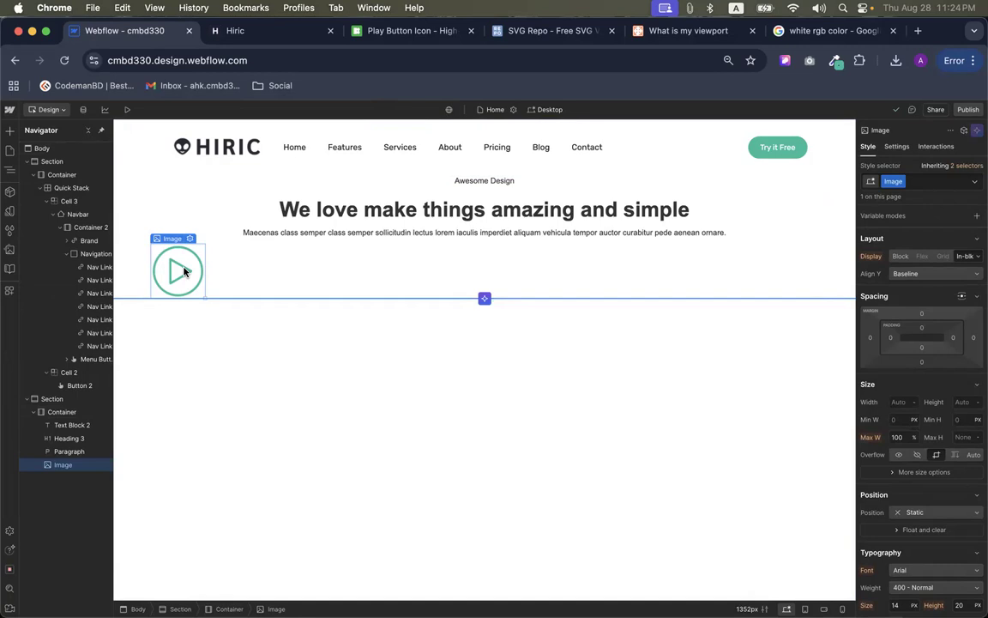
Add a Div Block below the hero paragraph and move the play icon image into it
left_click(9, 131)
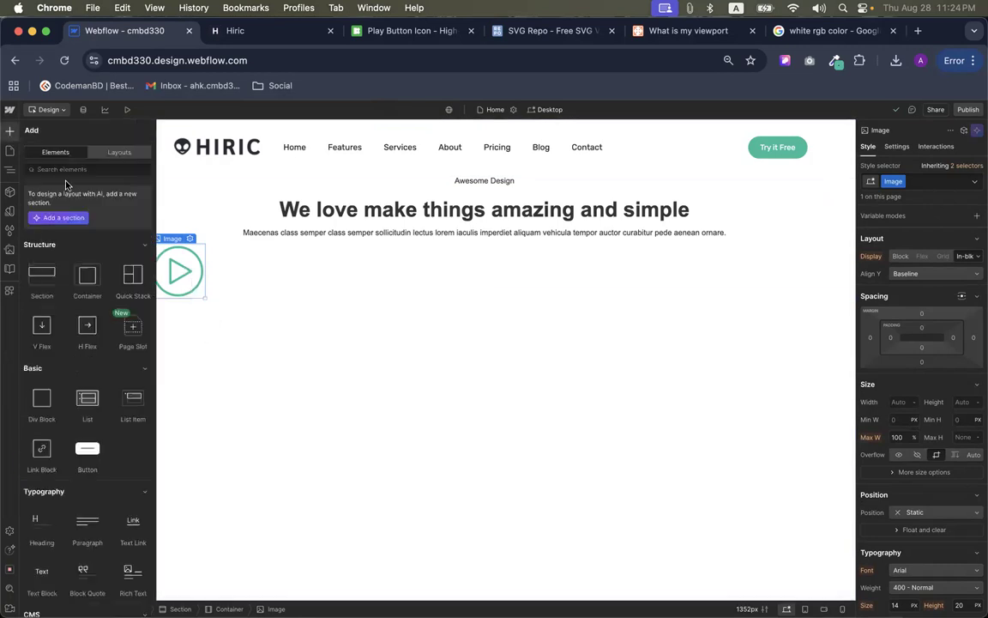
left_click_drag(41, 398, 357, 249)
left_click_drag(177, 308, 244, 253)
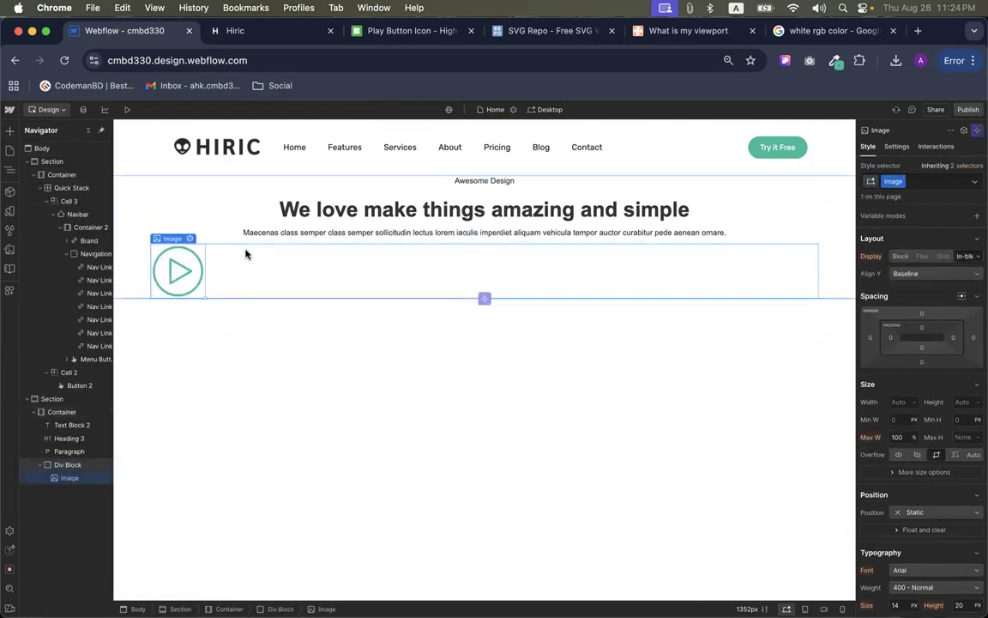
Set the play icon's Div Block to Flex display and centre its content on both axes
left_click(554, 269)
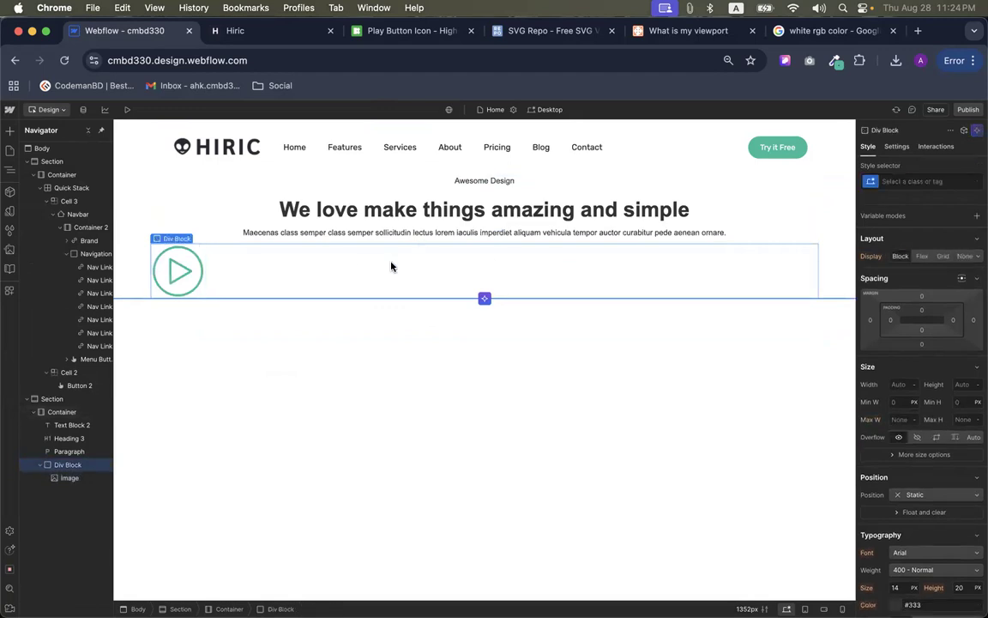
left_click(922, 256)
left_click(904, 302)
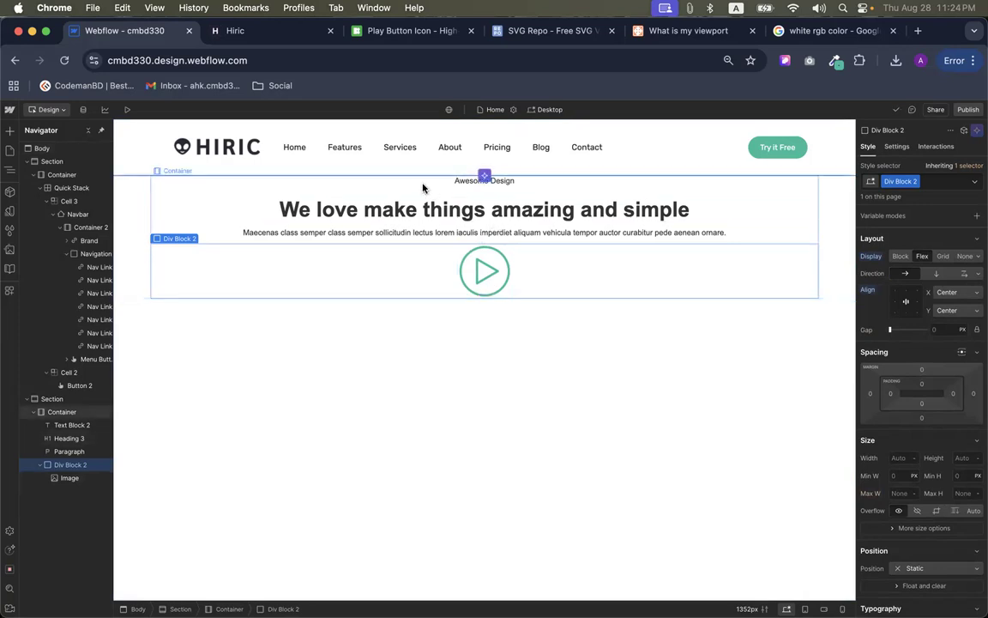
Select the hero section in Webflow and compare its spacing with the hero on the Hiric reference page
left_click(124, 213)
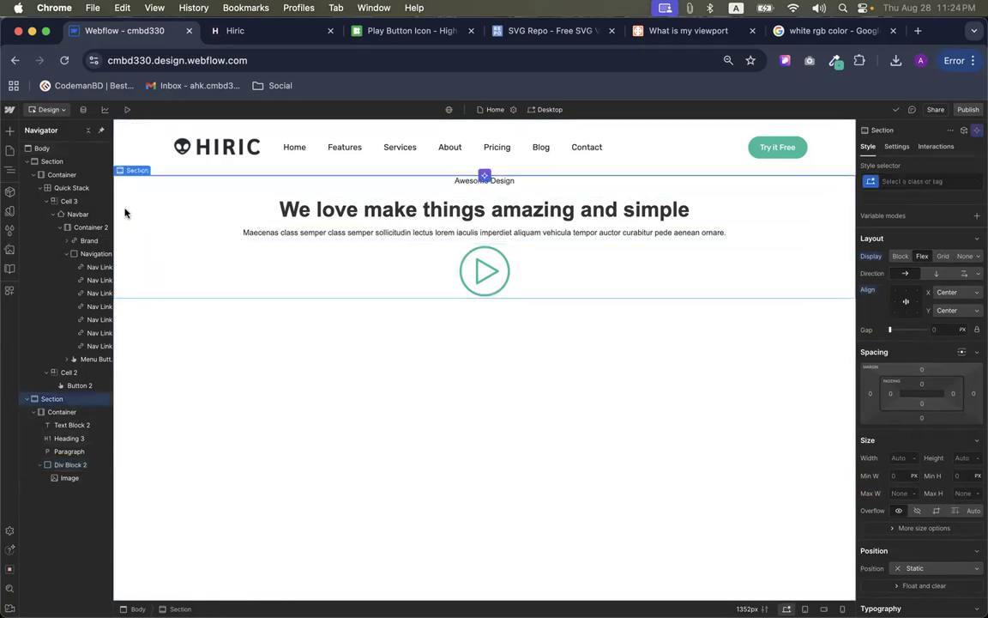
left_click(257, 30)
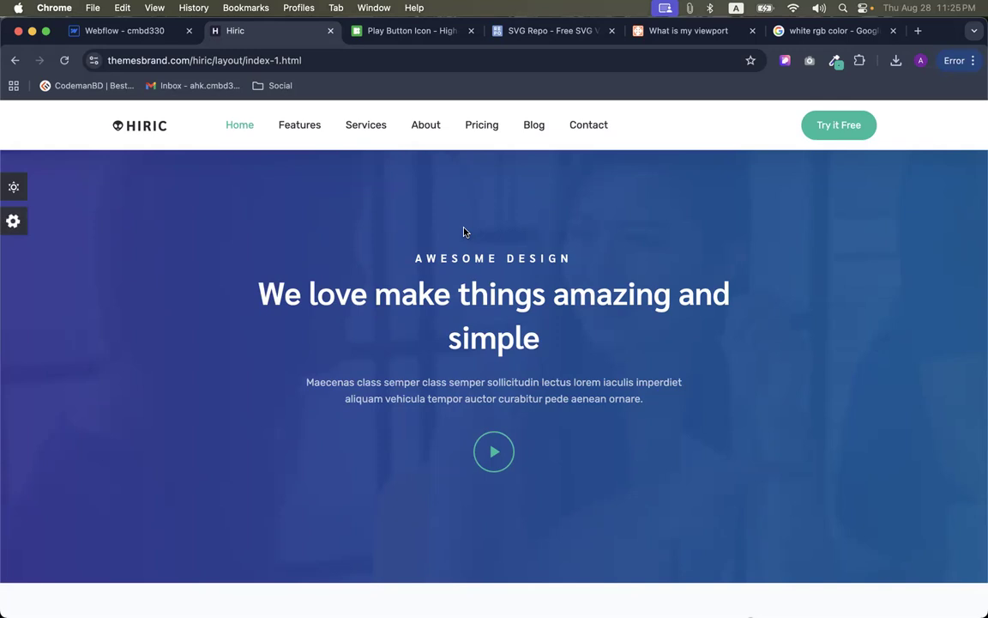
left_click(146, 31)
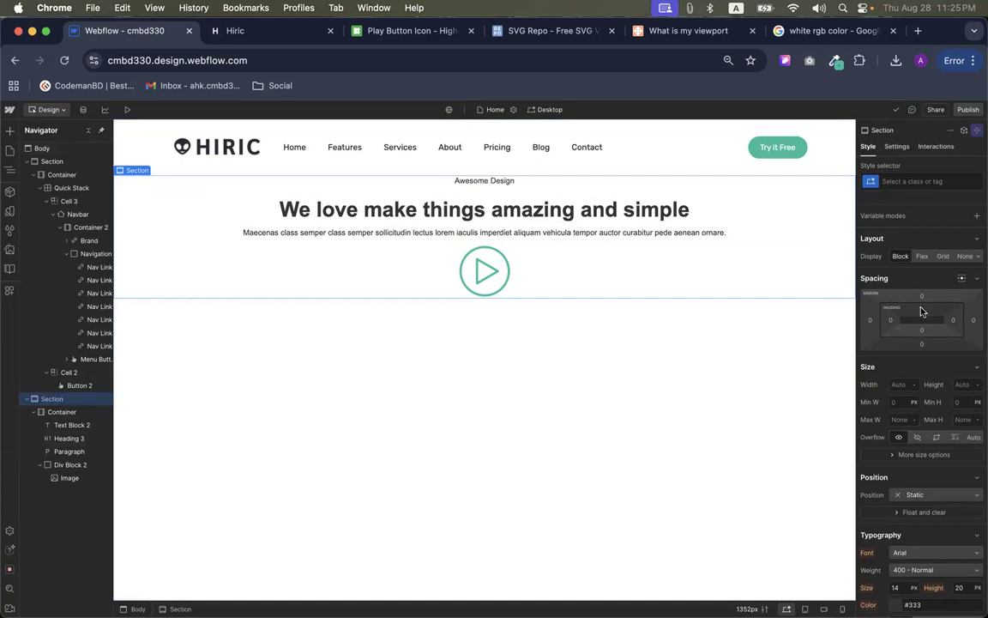
left_click(248, 30)
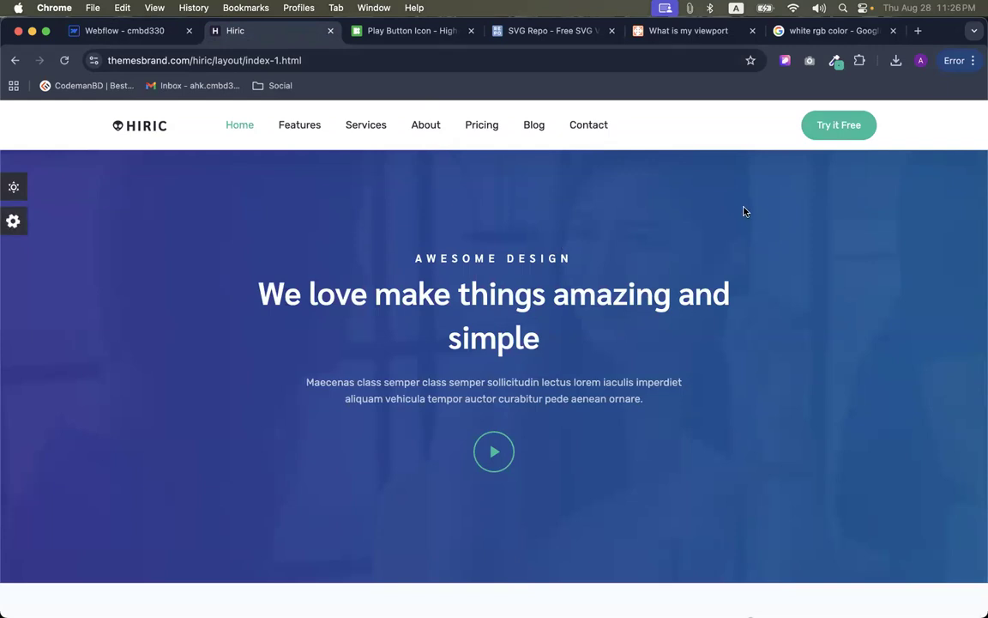
Search Google for "page ruller" in a new tab and find the Chrome Web Store result
right_click(263, 43)
left_click(284, 44)
type("page rull")
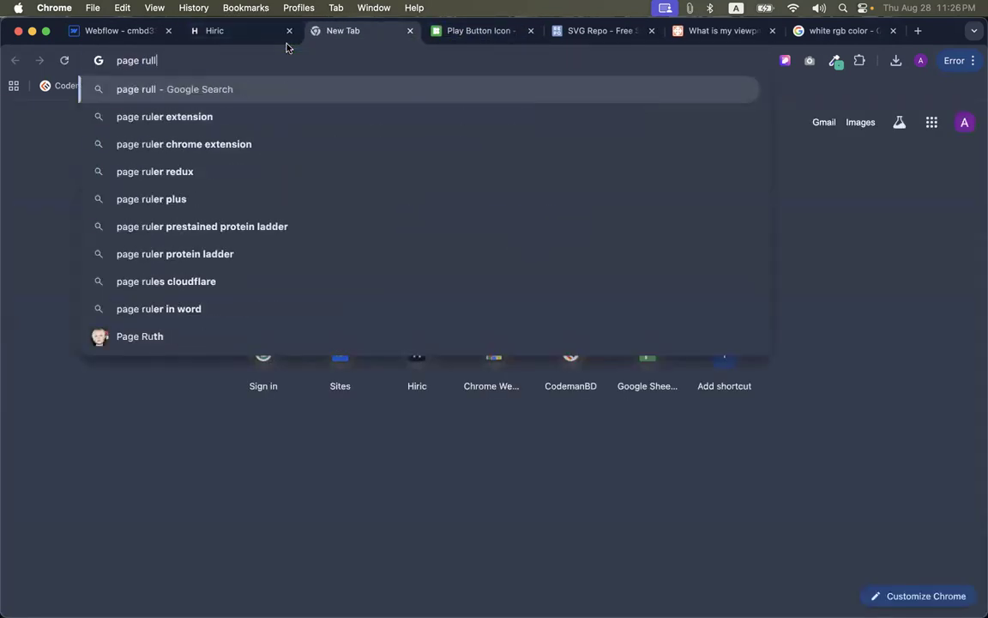
type("er")
key("Return")
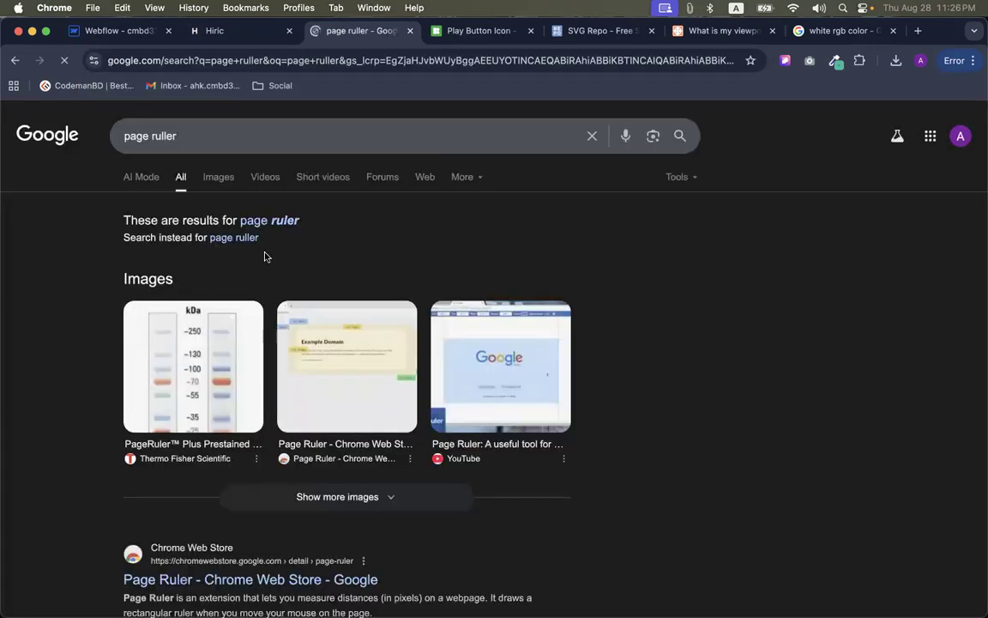
scroll(264, 256, "down", 5)
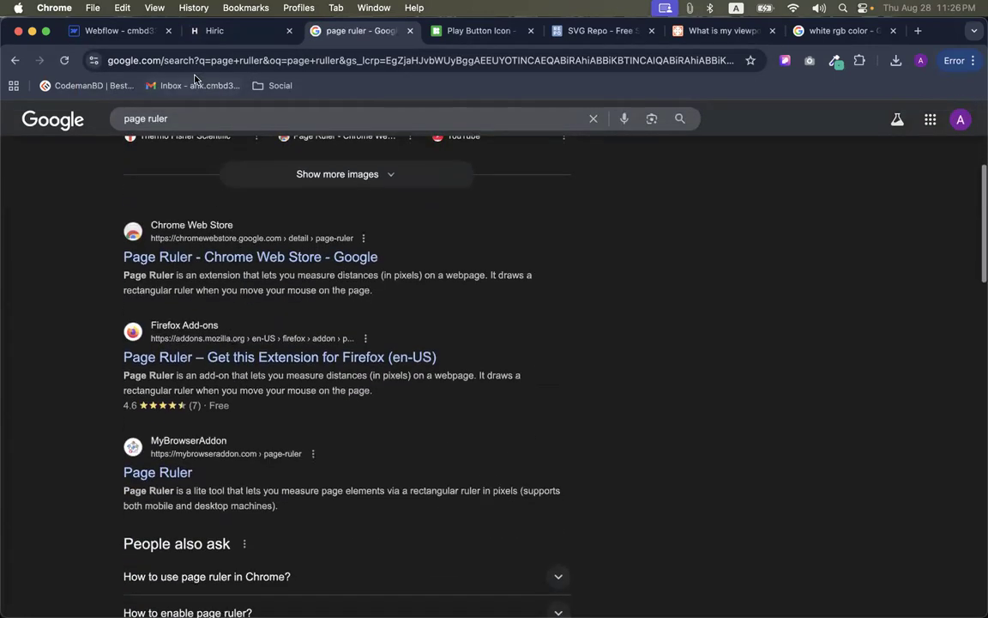
Inspect the dimensions of the Hiric hero overlay with the inspector extension, and close the inspector
left_click(112, 32)
left_click(206, 31)
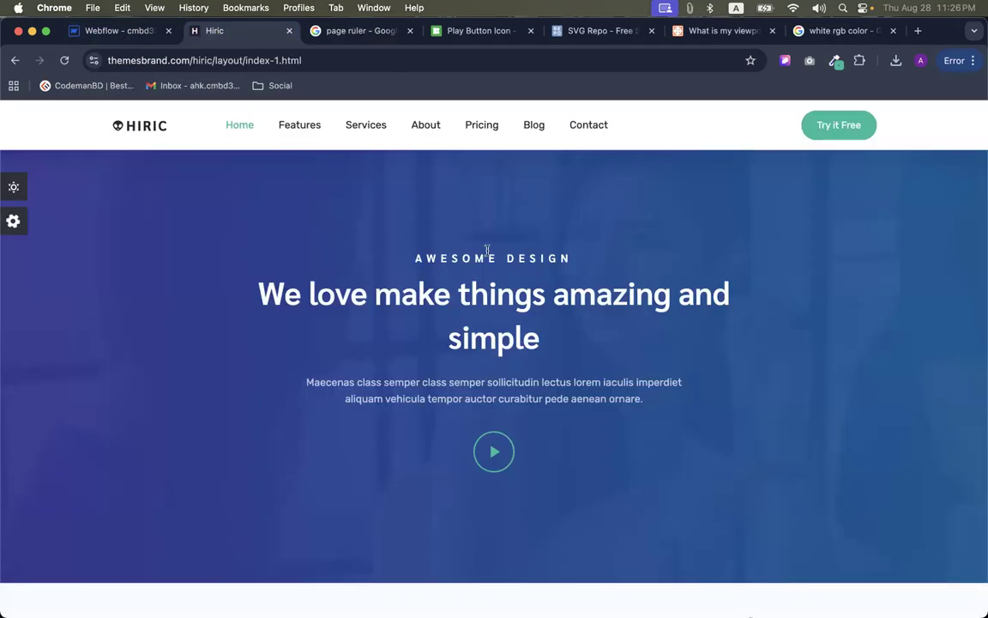
left_click(786, 60)
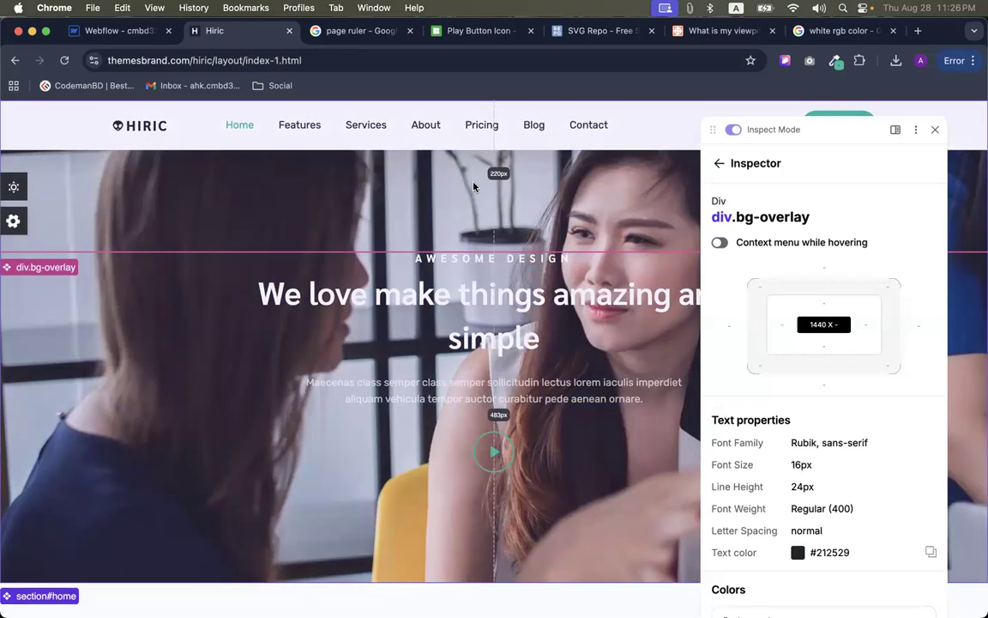
scroll(750, 335, "down", 1)
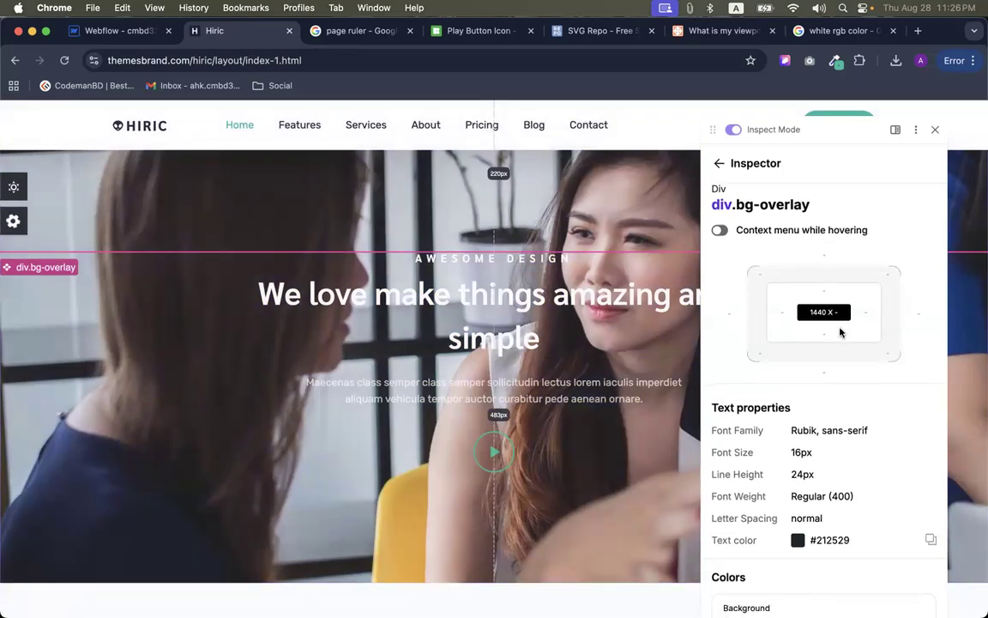
scroll(825, 397, "down", 10)
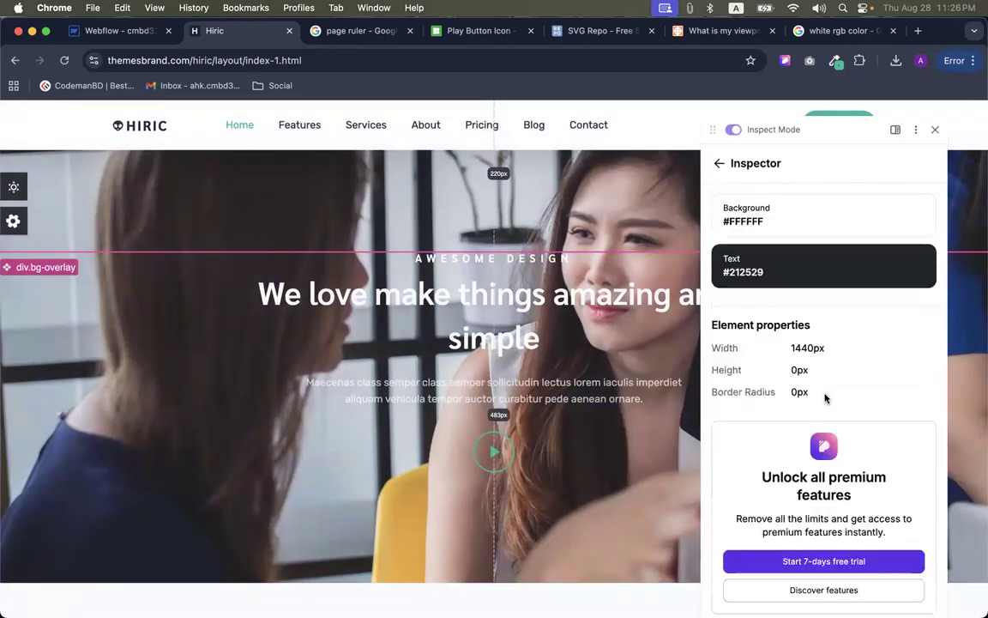
left_click(934, 129)
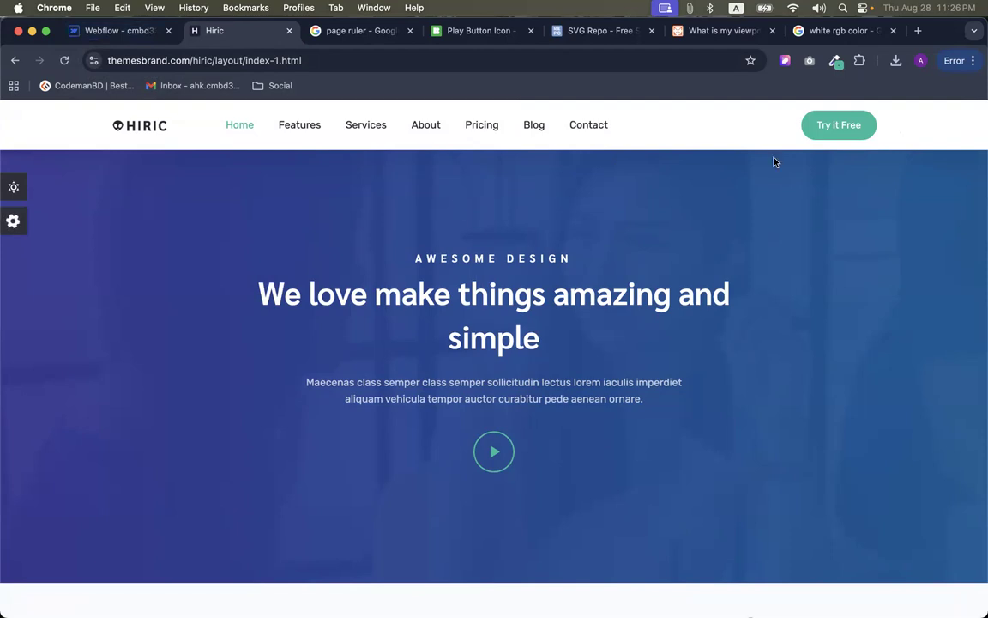
Install the Page Ruler extension from the Chrome Web Store, pin it to the browser, and close its welcome page
left_click(360, 32)
left_click(197, 257)
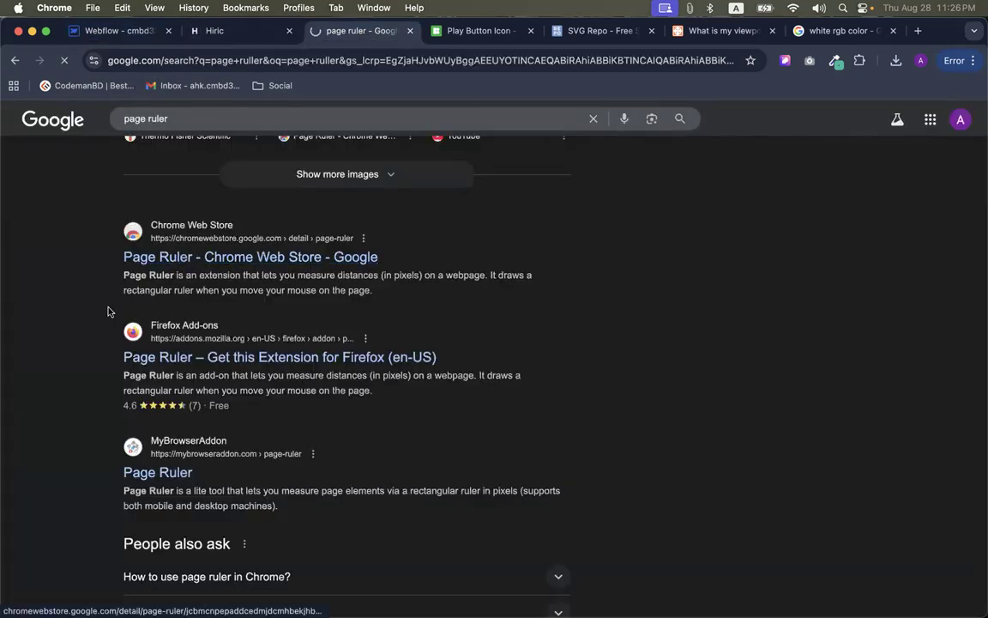
left_click(767, 207)
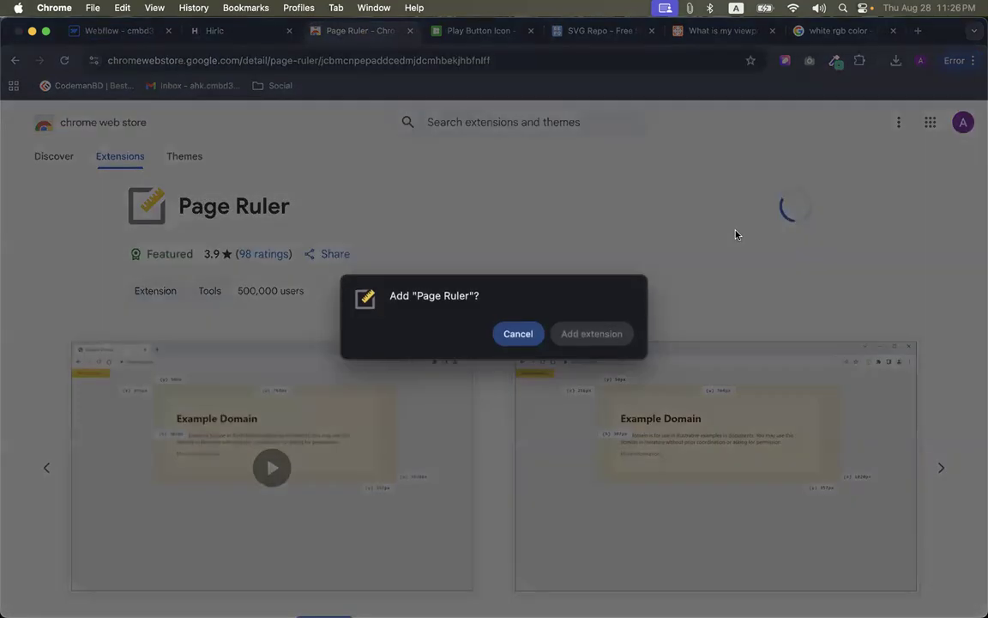
left_click(608, 333)
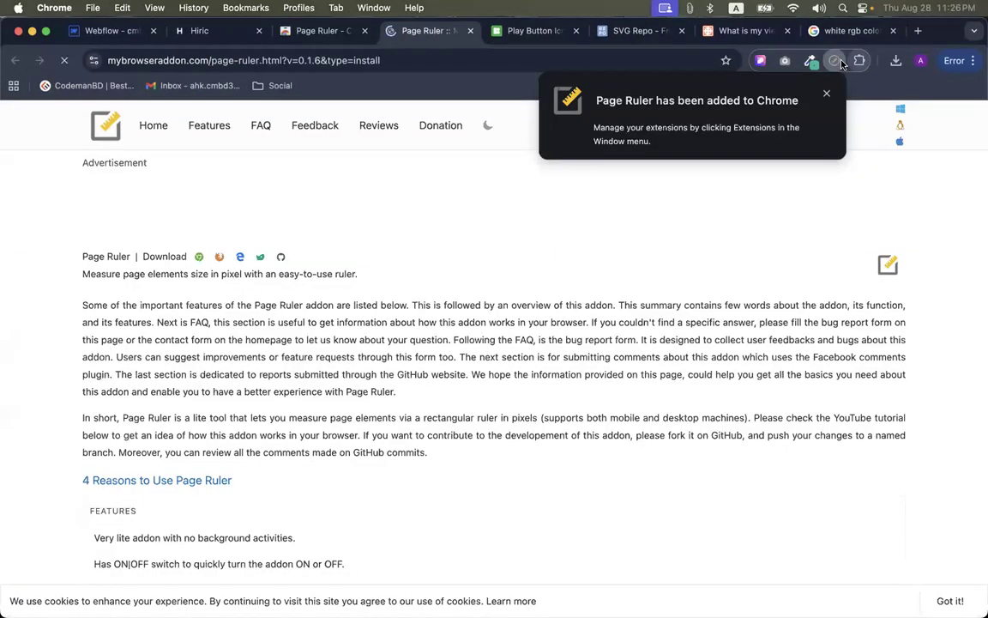
right_click(834, 60)
left_click(806, 190)
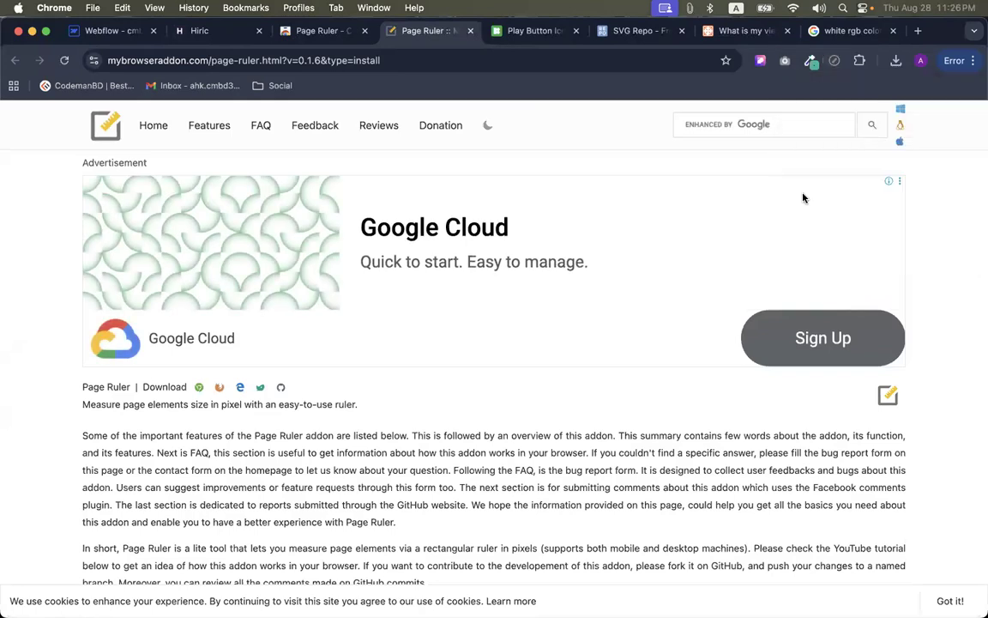
left_click(470, 31)
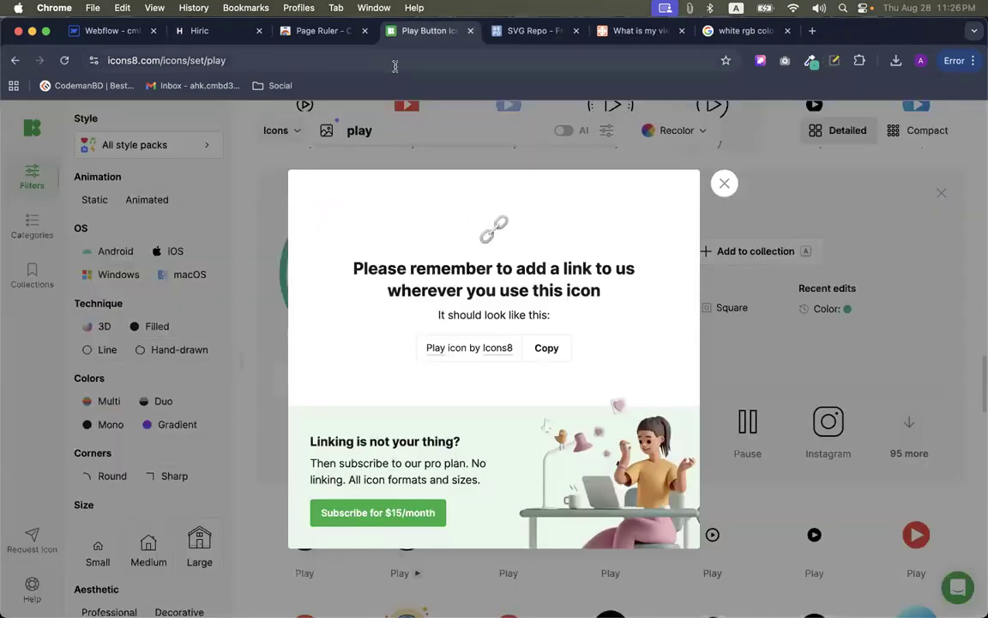
Measure the gap between the navigation bar and the "Awesome Design" text on the Hiric page with Page Ruler
left_click(199, 31)
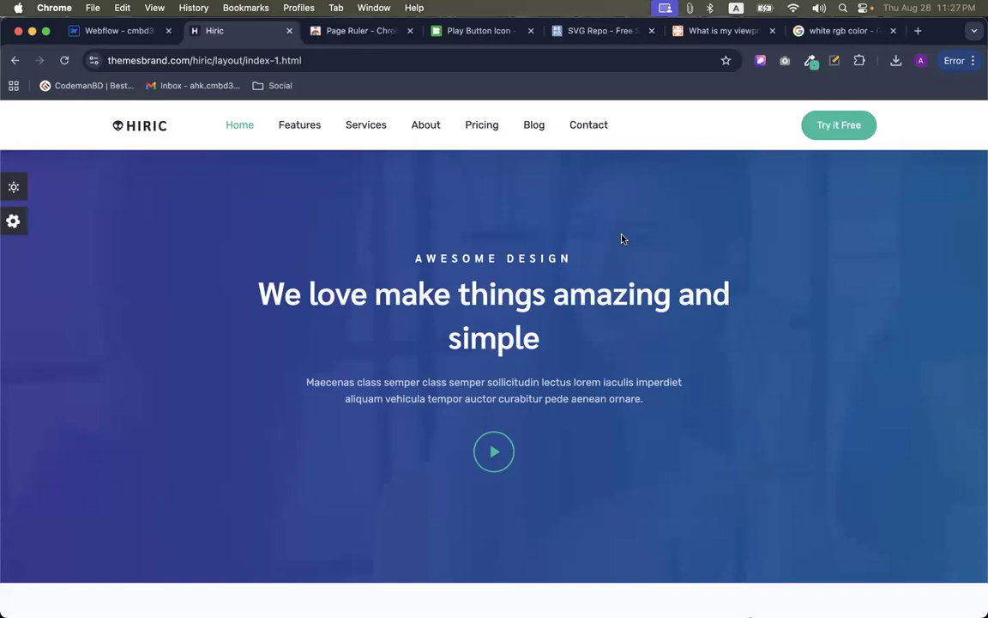
left_click(835, 59)
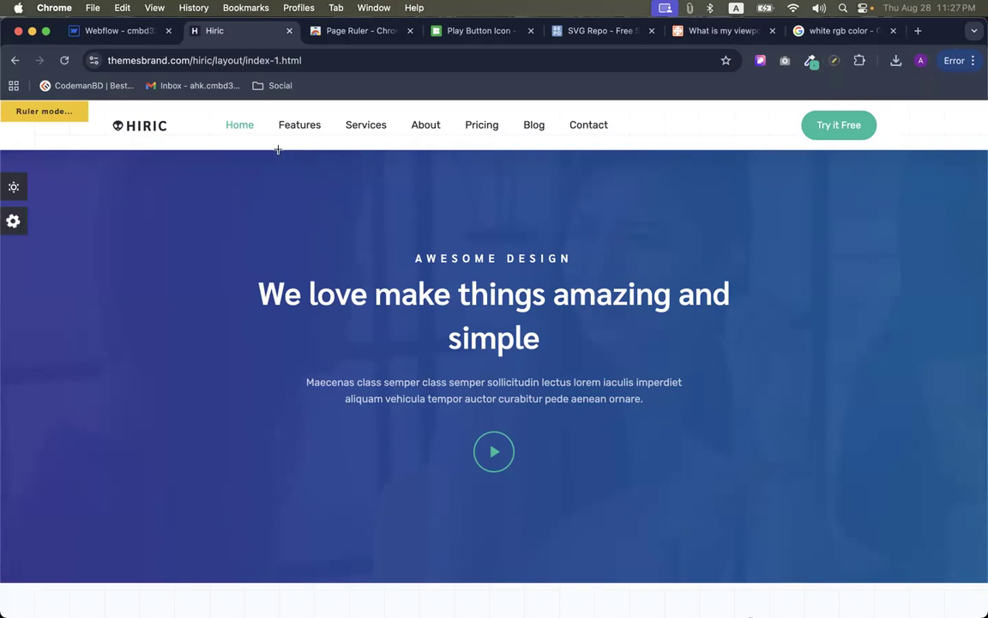
left_click_drag(278, 150, 696, 254)
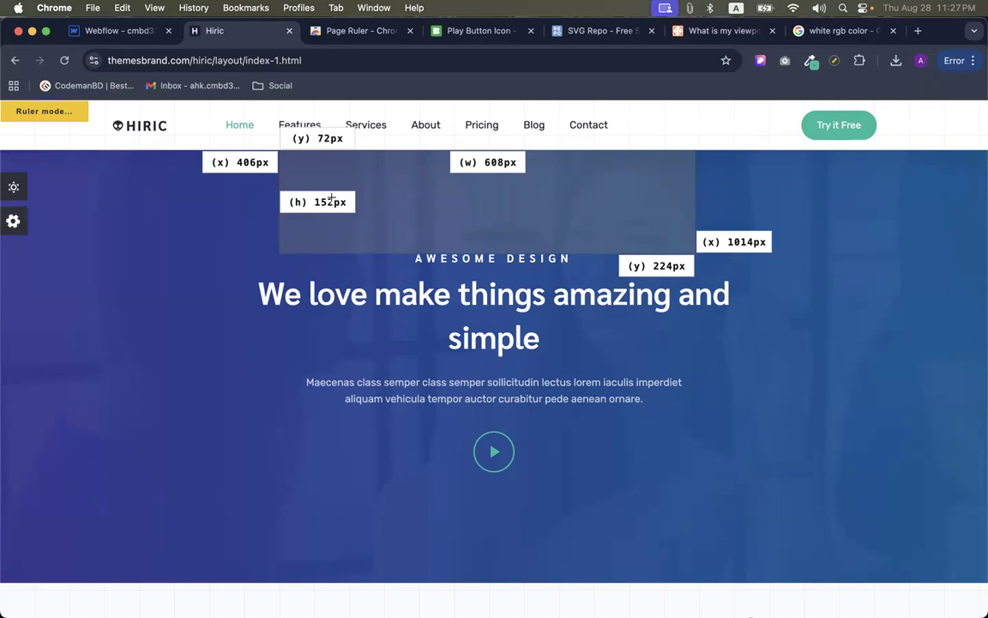
Measure the gap between the play button and the bottom of the hero section on the Hiric page with Page Ruler
scroll(342, 307, "down", 2)
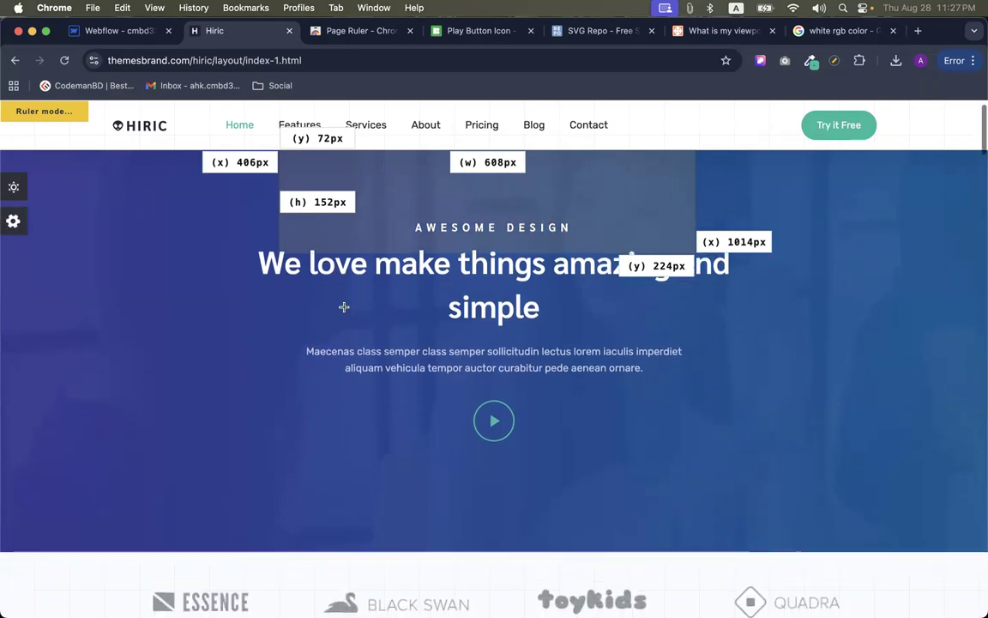
scroll(344, 306, "down", 5)
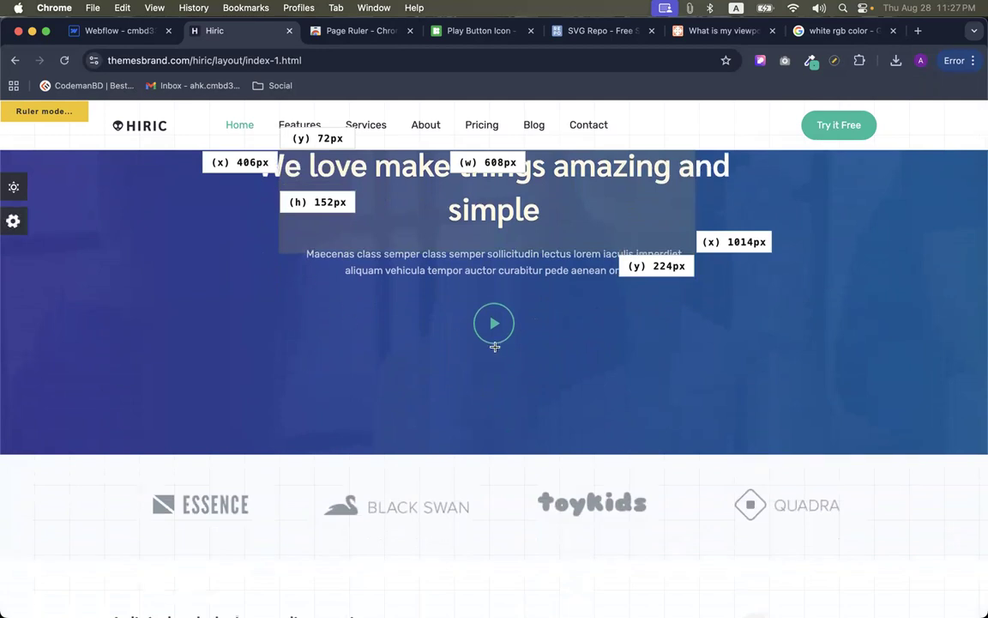
left_click_drag(493, 344, 780, 451)
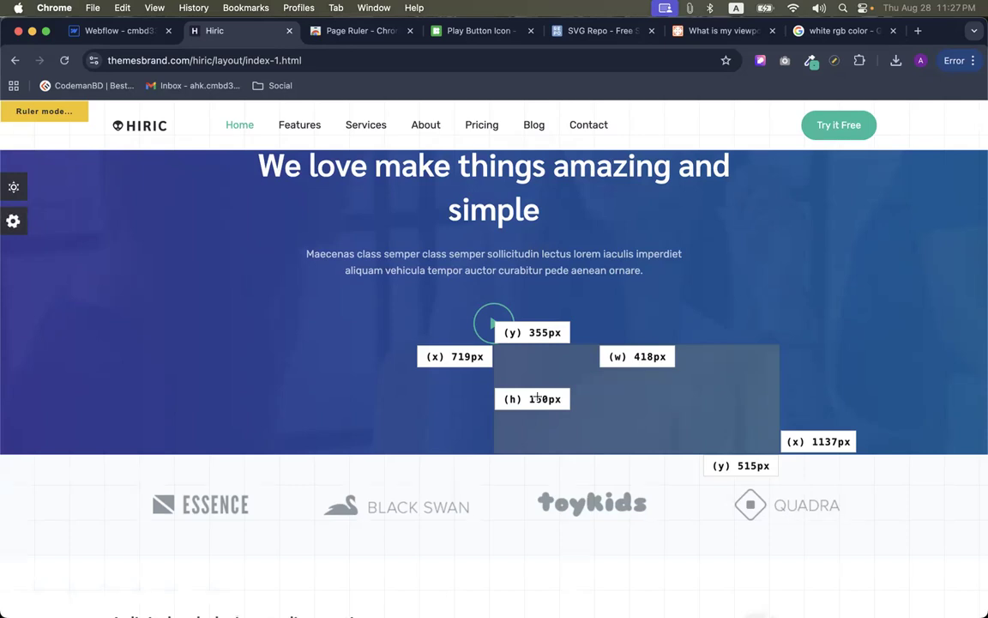
Switch to Webflow and set the hero section's padding to 150 px at the top and 160 px at the bottom
left_click(128, 30)
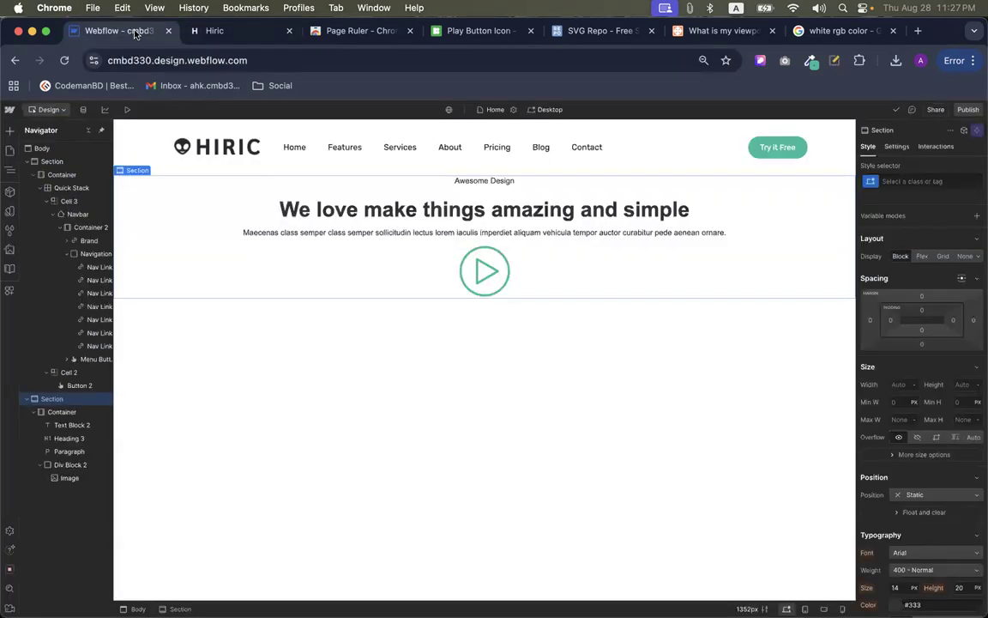
left_click(922, 314)
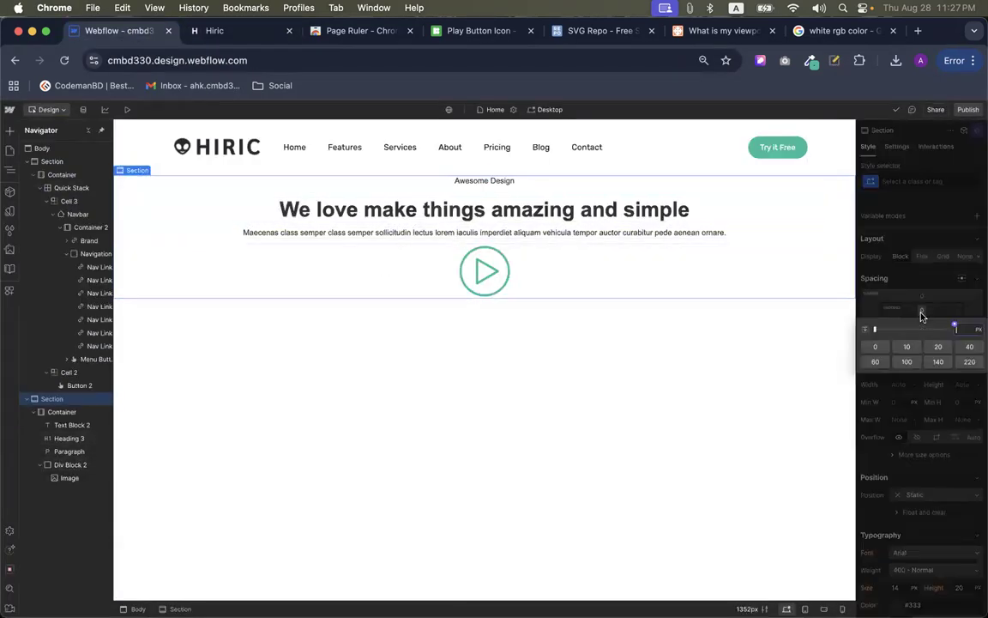
type("15")
key("Return")
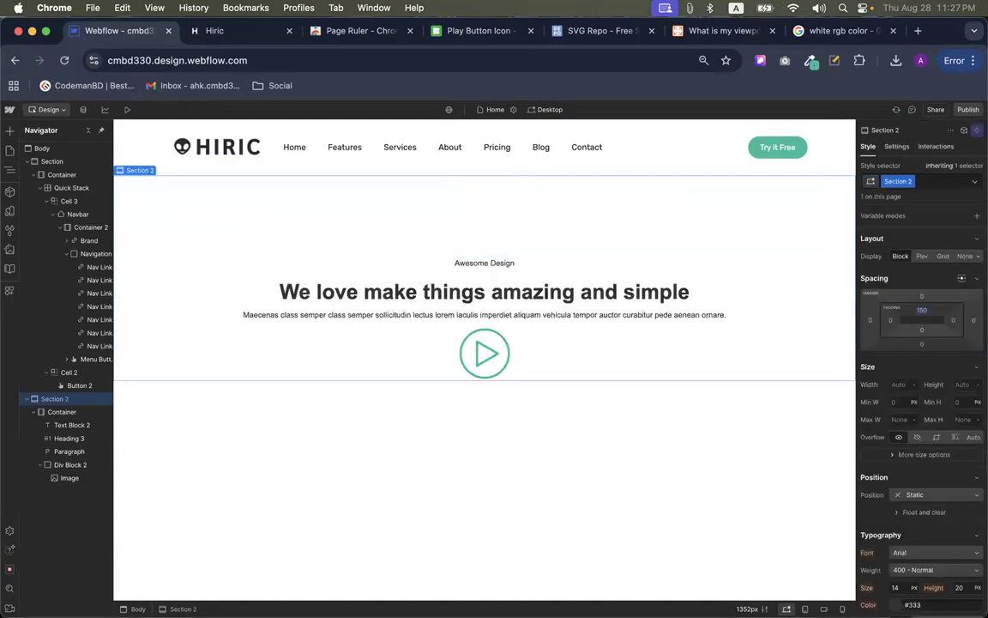
left_click(921, 334)
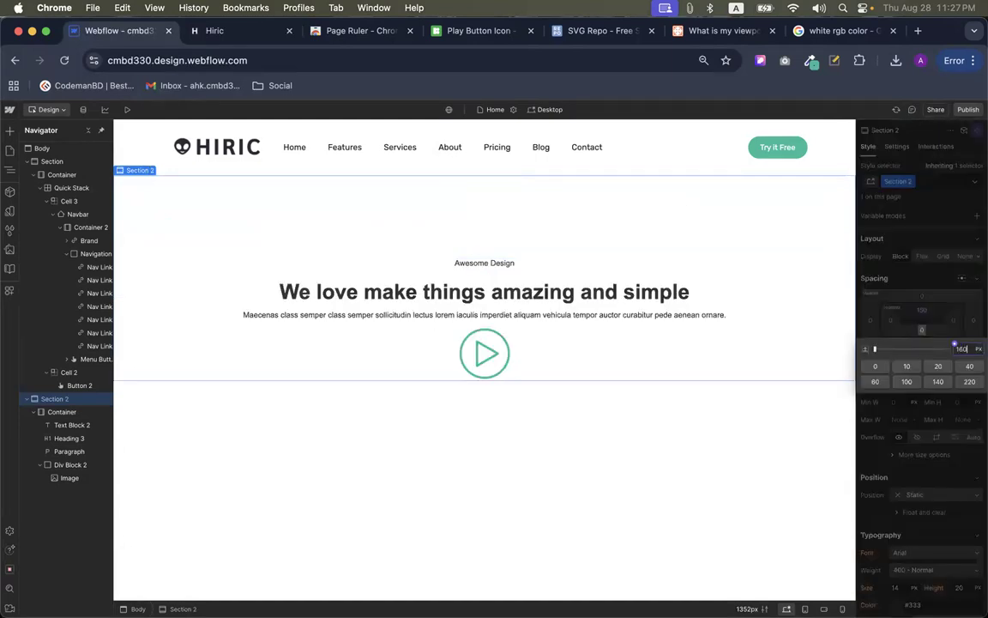
key("Return")
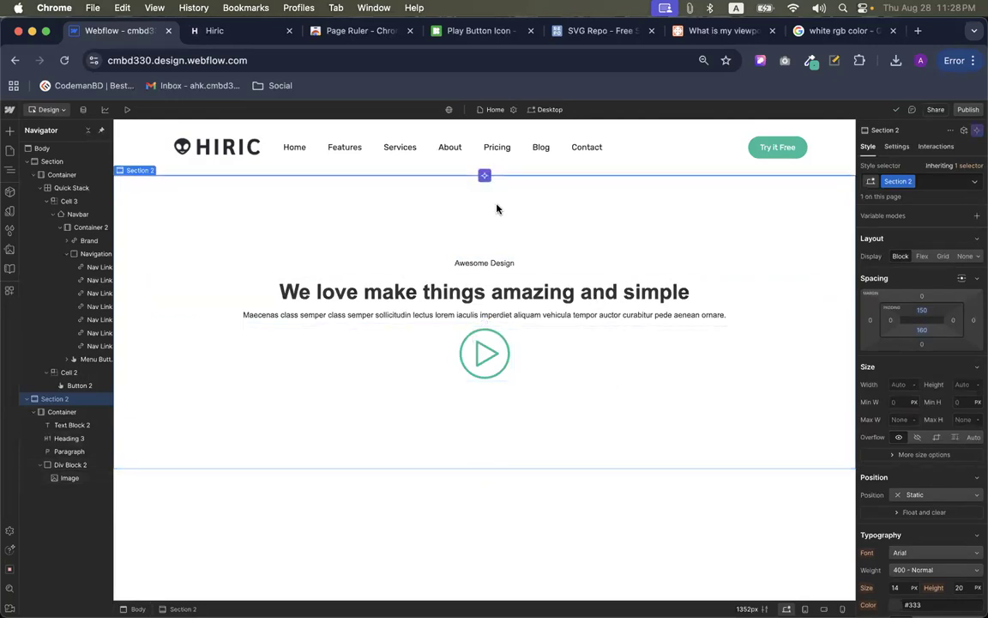
Return to the top of the Hiric reference page and turn off Page Ruler
left_click(219, 31)
scroll(429, 236, "up", 3)
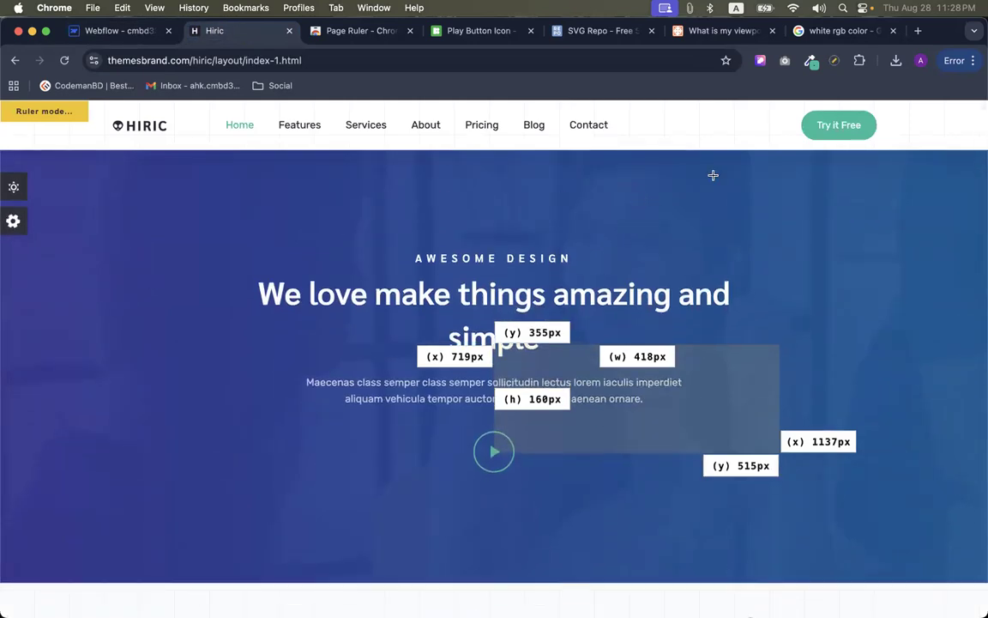
left_click(834, 61)
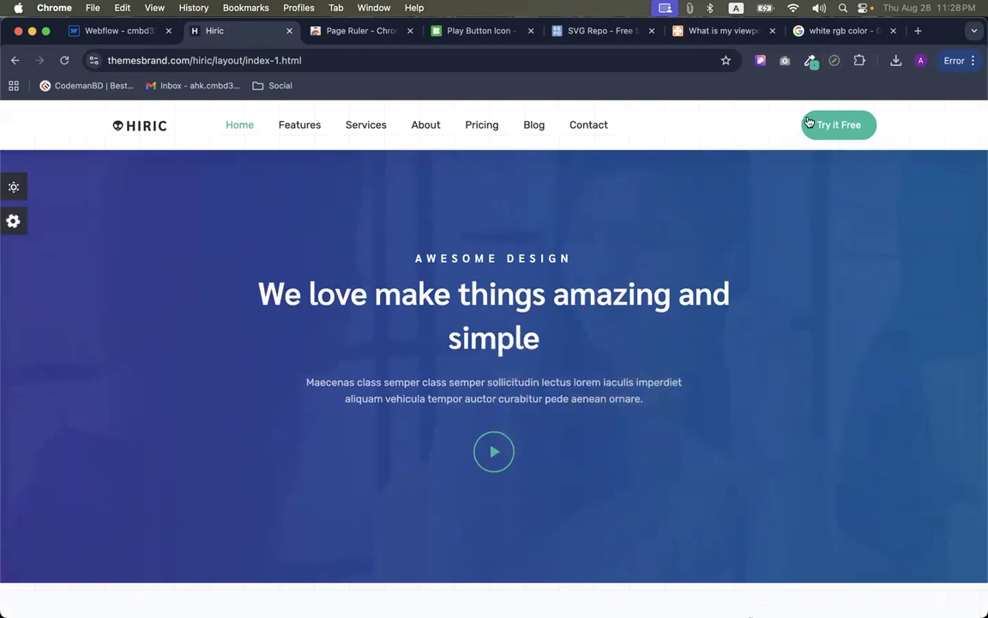
left_click(761, 62)
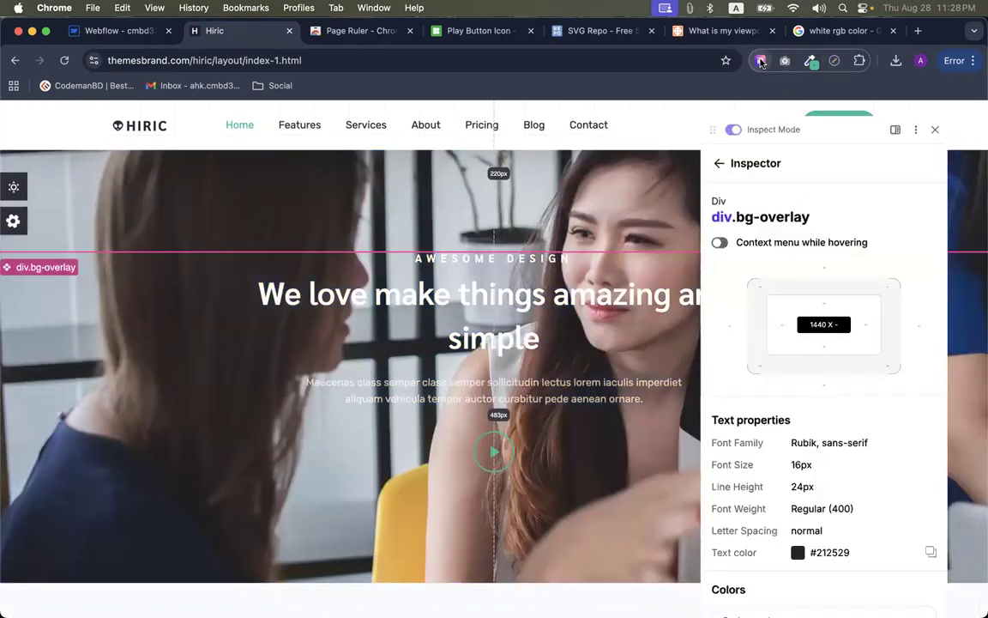
scroll(772, 498, "down", 5)
scroll(809, 527, "down", 10)
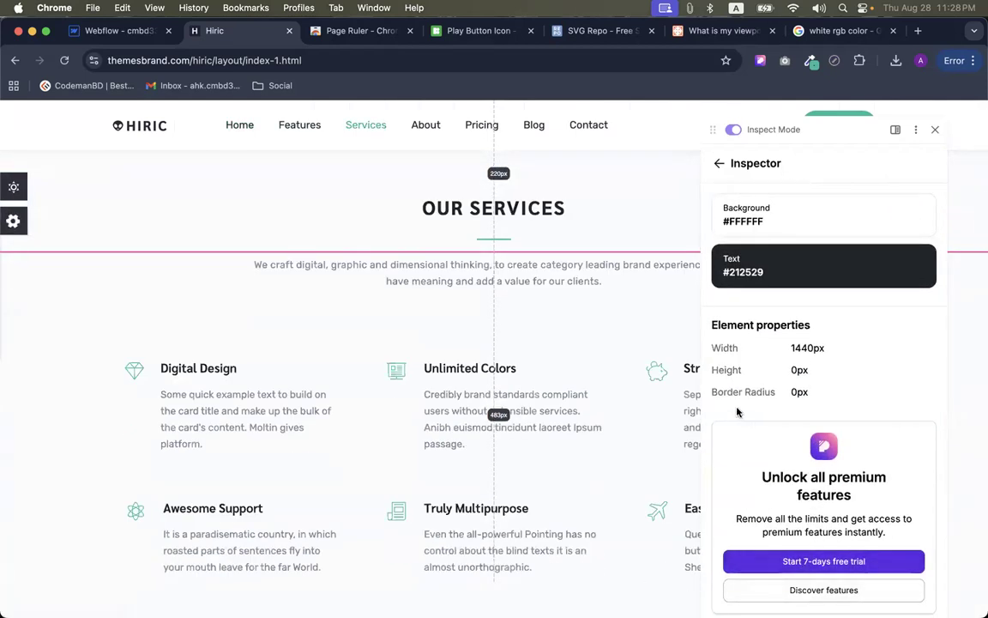
scroll(556, 326, "up", 5)
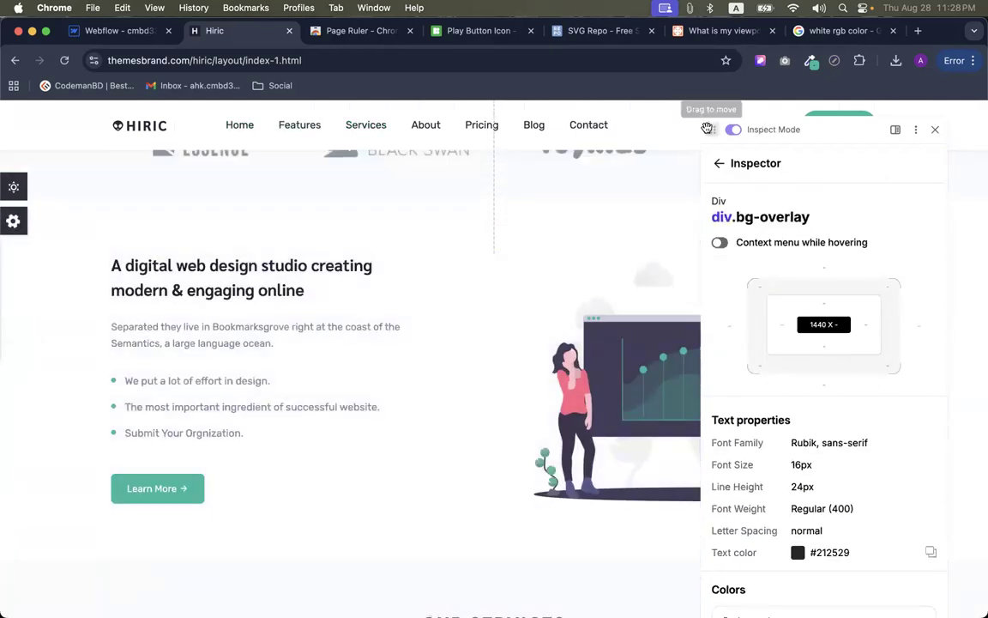
left_click_drag(712, 129, 712, 104)
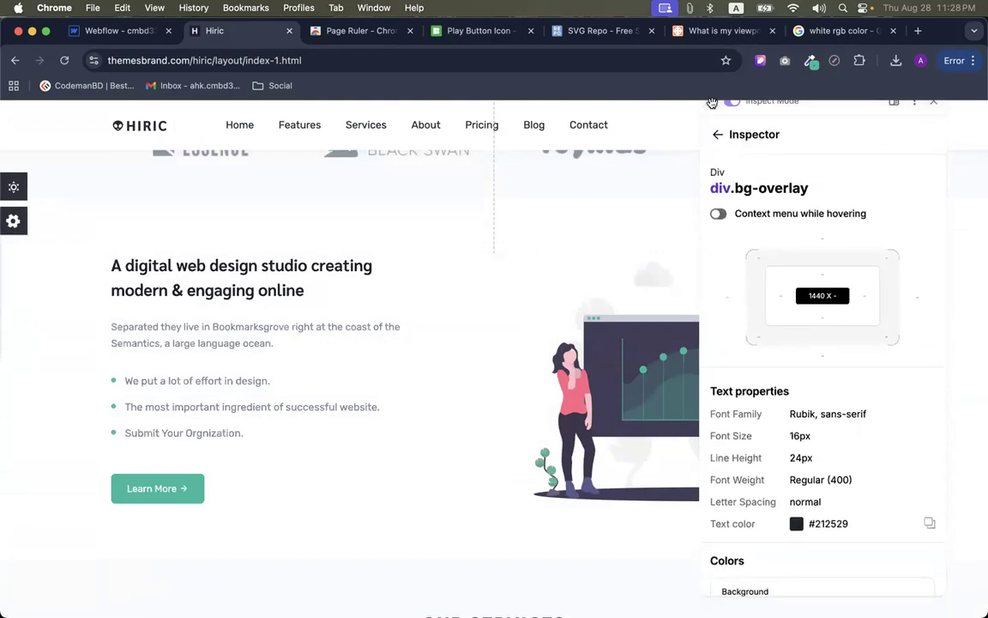
scroll(753, 301, "up", 5)
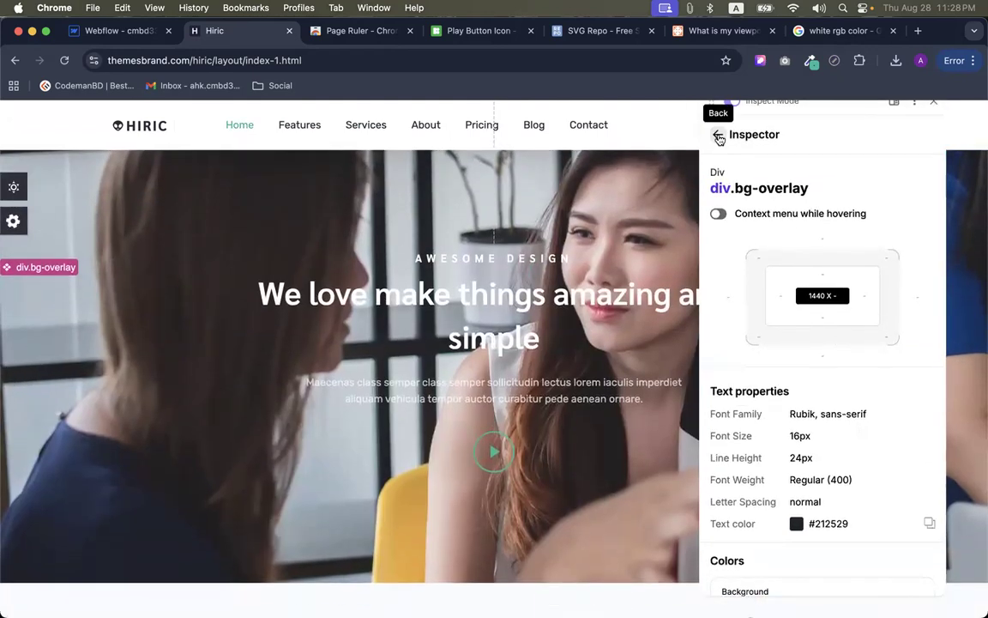
Reload the Hiric page and reopen the inspector extension on its overview
left_click(60, 61)
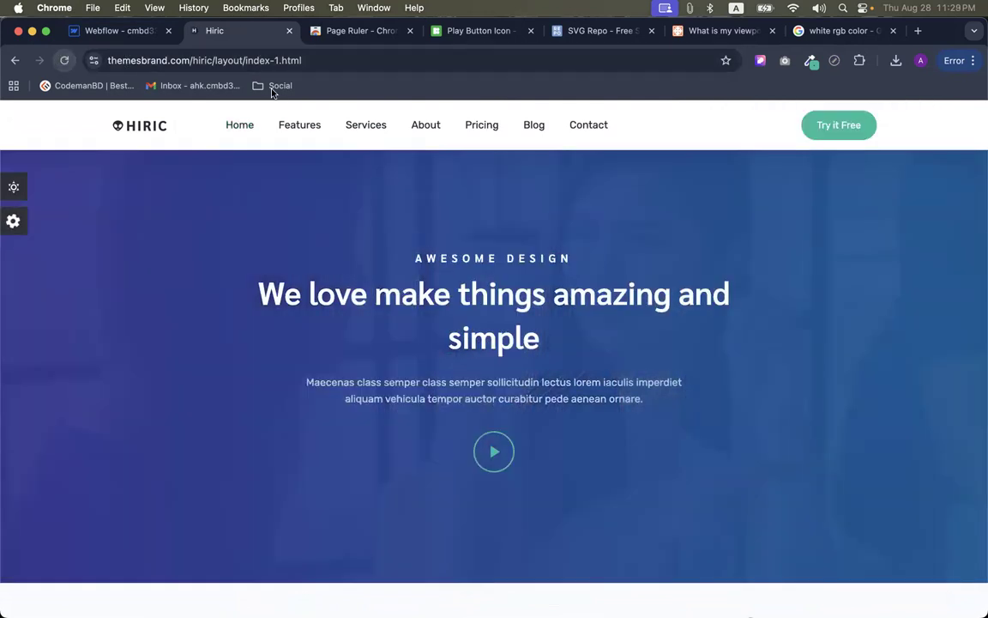
left_click(761, 62)
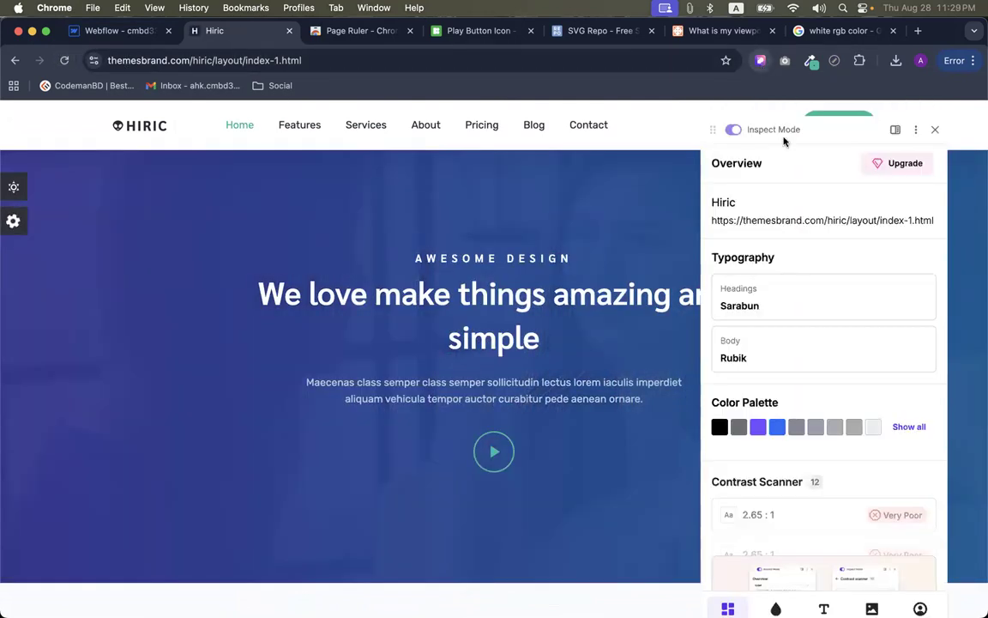
left_click(954, 60)
left_click(933, 367)
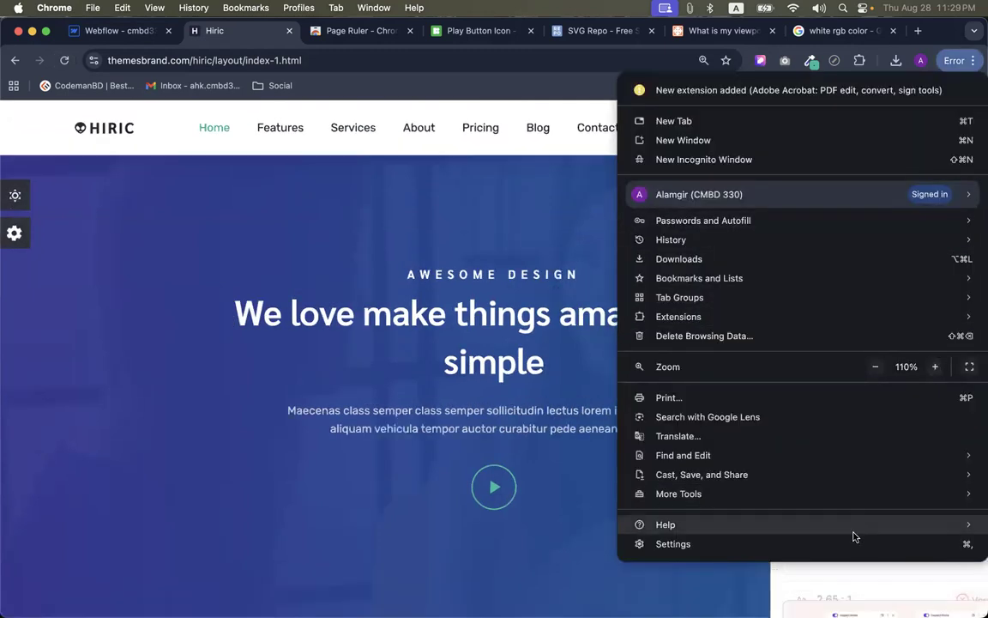
left_click(807, 576)
scroll(808, 604, "down", 3)
scroll(809, 602, "down", 5)
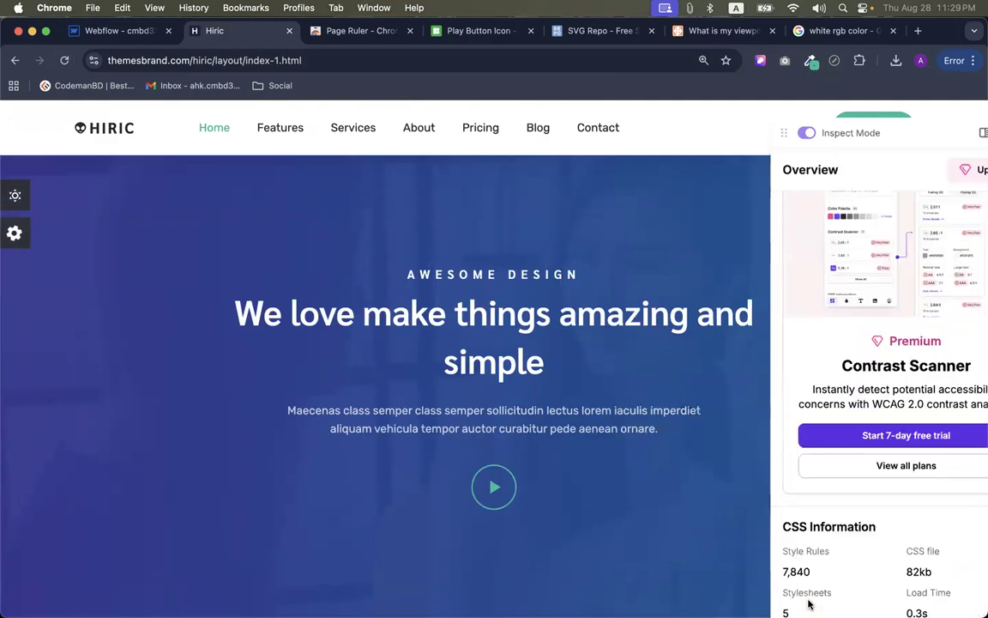
Zoom the Hiric page out until the whole inspector panel fits on screen
left_click(955, 60)
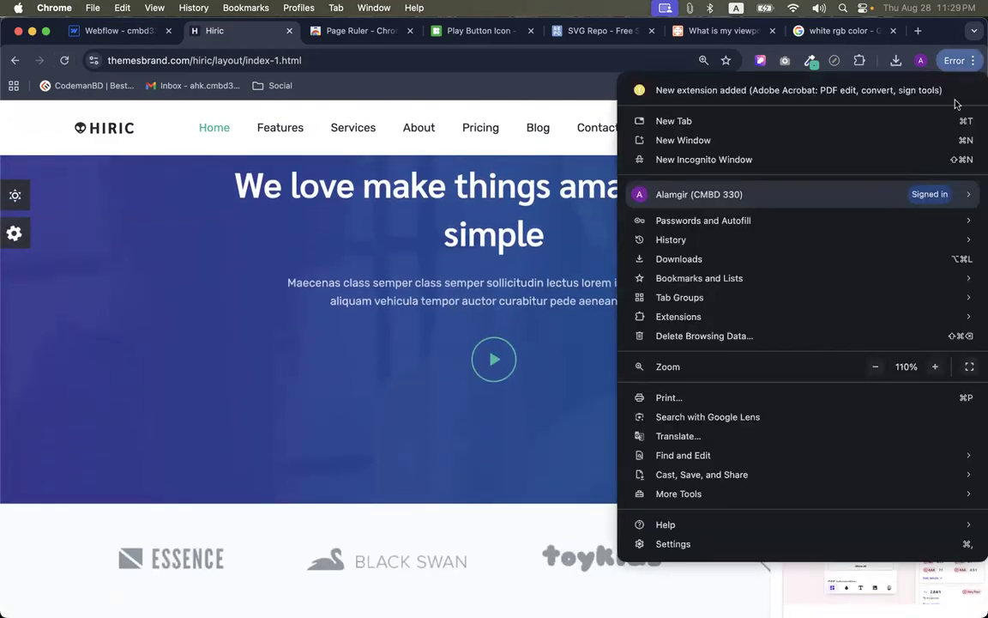
left_click(876, 366)
left_click(875, 366)
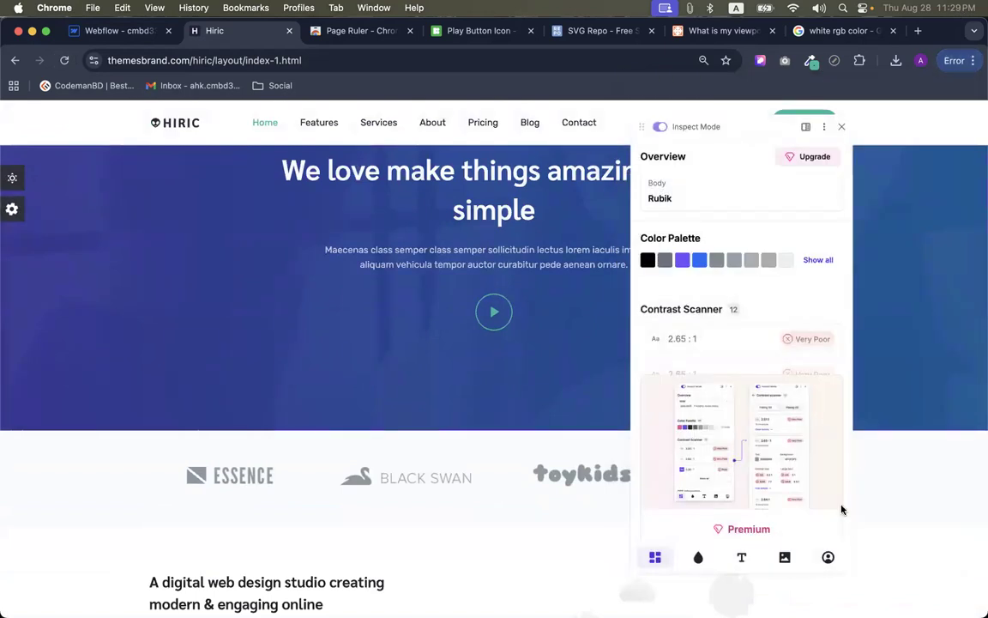
Find the hero photo bg-home.jpg among the page's assets in the inspector and download it
left_click(783, 559)
scroll(780, 388, "down", 10)
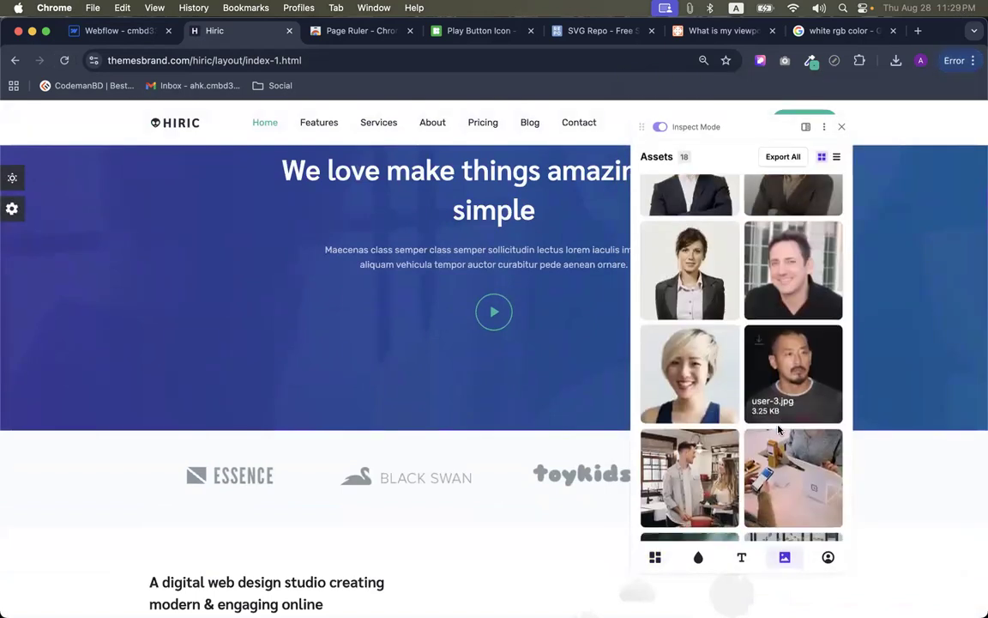
scroll(781, 389, "down", 4)
scroll(781, 389, "up", 7)
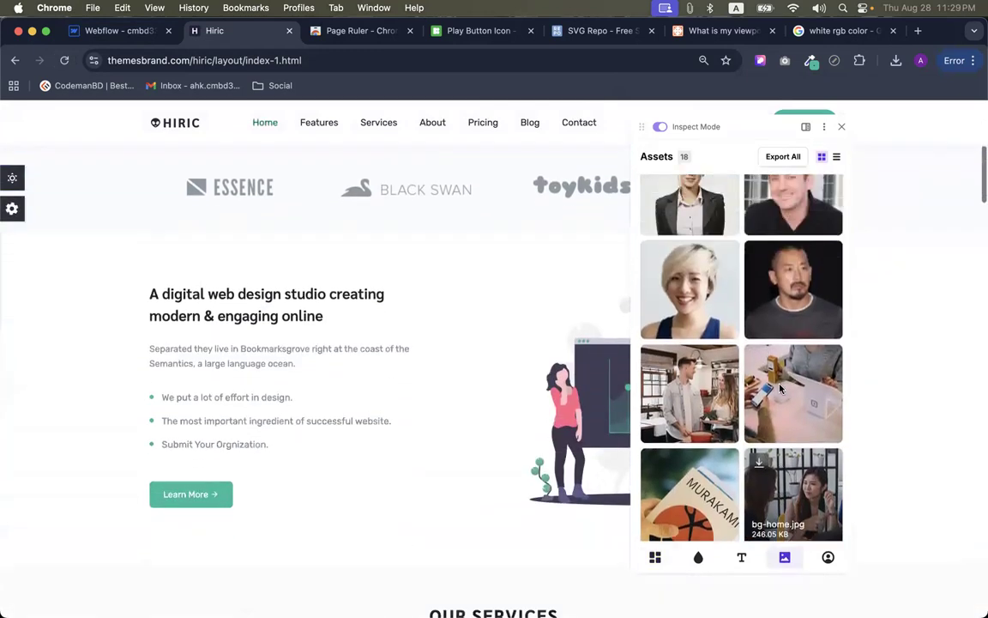
scroll(500, 299, "up", 1)
scroll(500, 299, "up", 4)
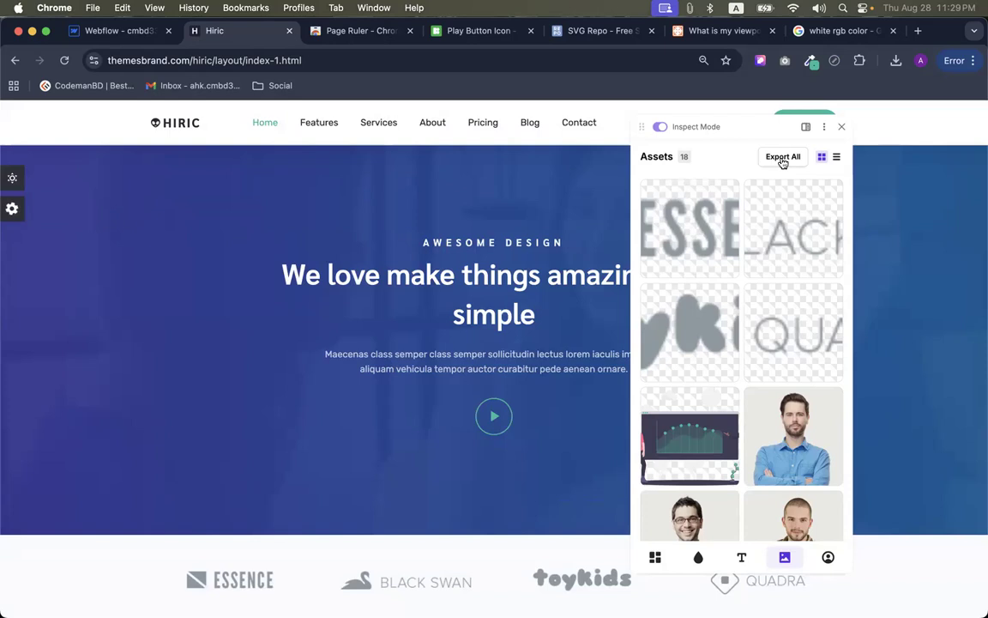
scroll(760, 258, "down", 8)
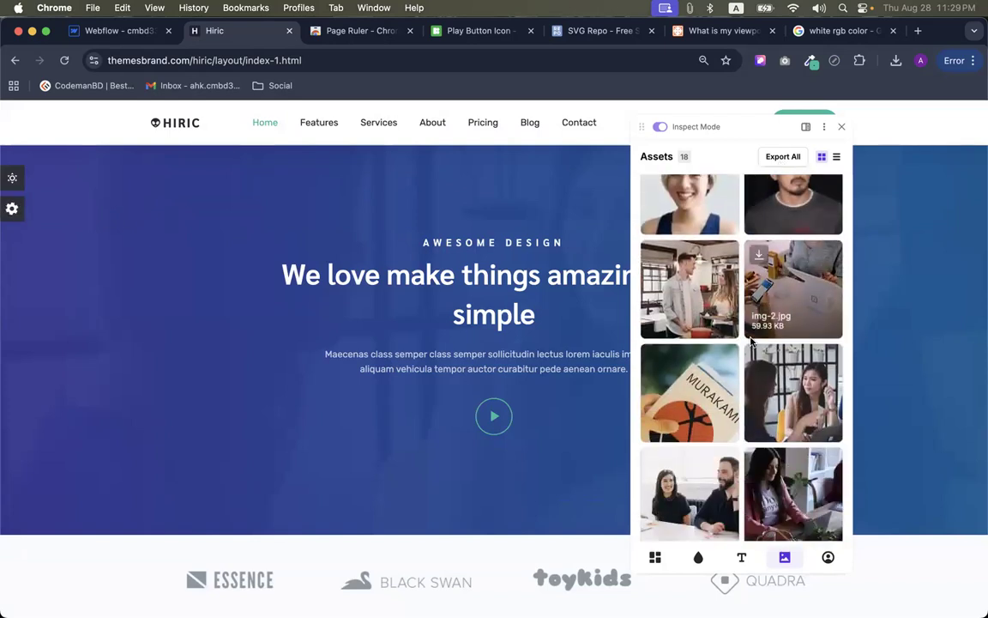
left_click(758, 358)
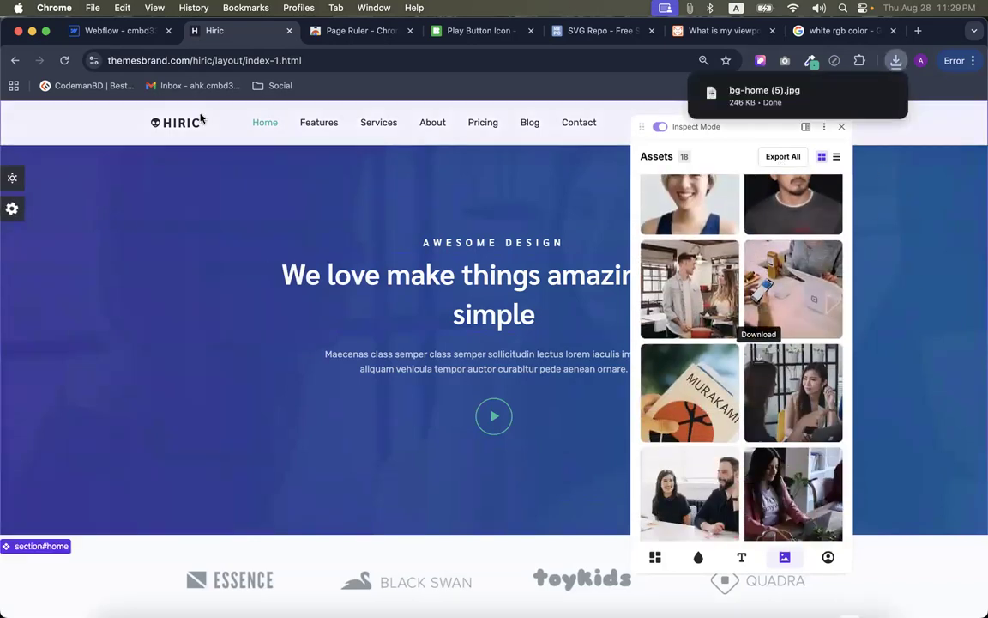
Switch to Webflow, upload the downloaded bg-home (5).jpg to the assets, and use it as the hero section's background image
left_click(128, 32)
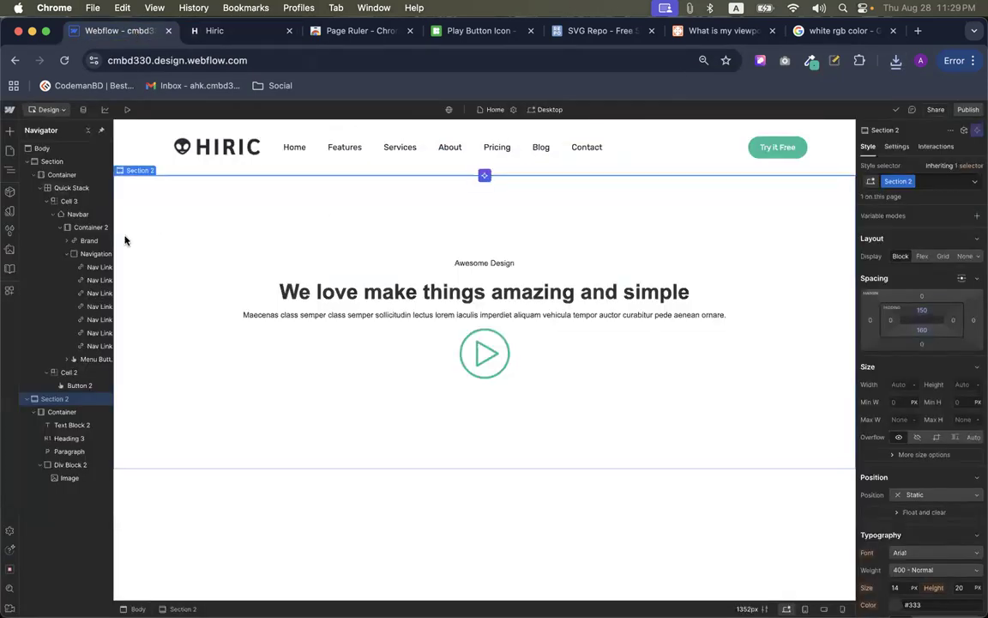
scroll(949, 401, "down", 3)
scroll(950, 401, "down", 5)
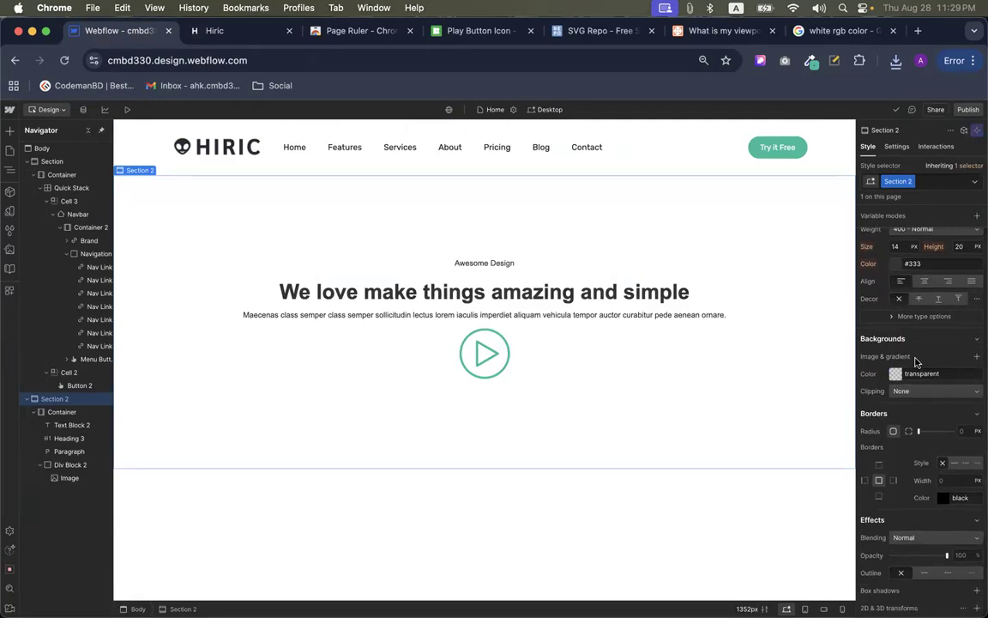
left_click(976, 356)
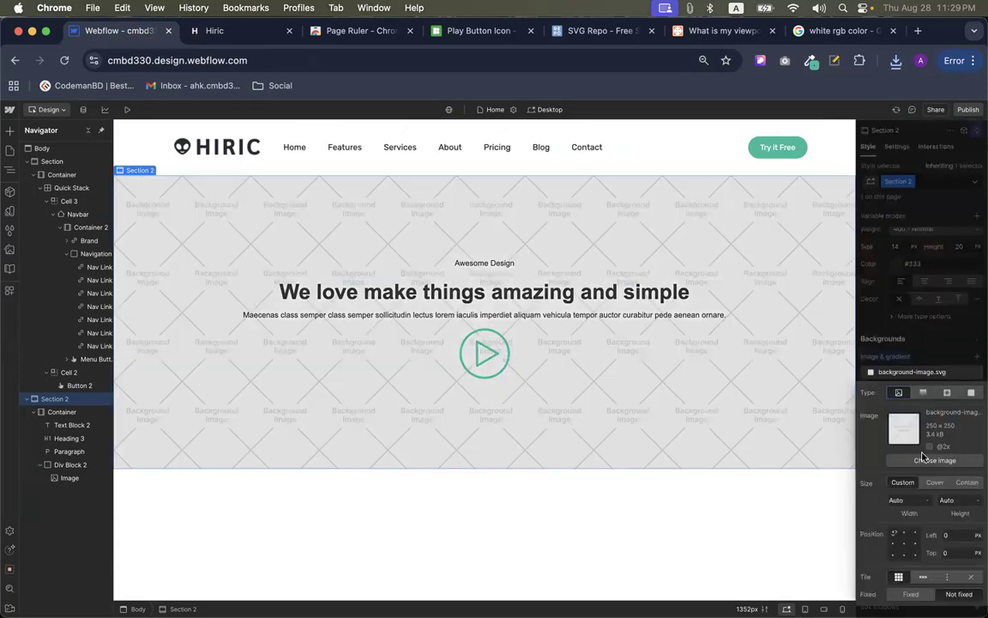
left_click(933, 460)
left_click(896, 60)
left_click_drag(729, 118, 90, 316)
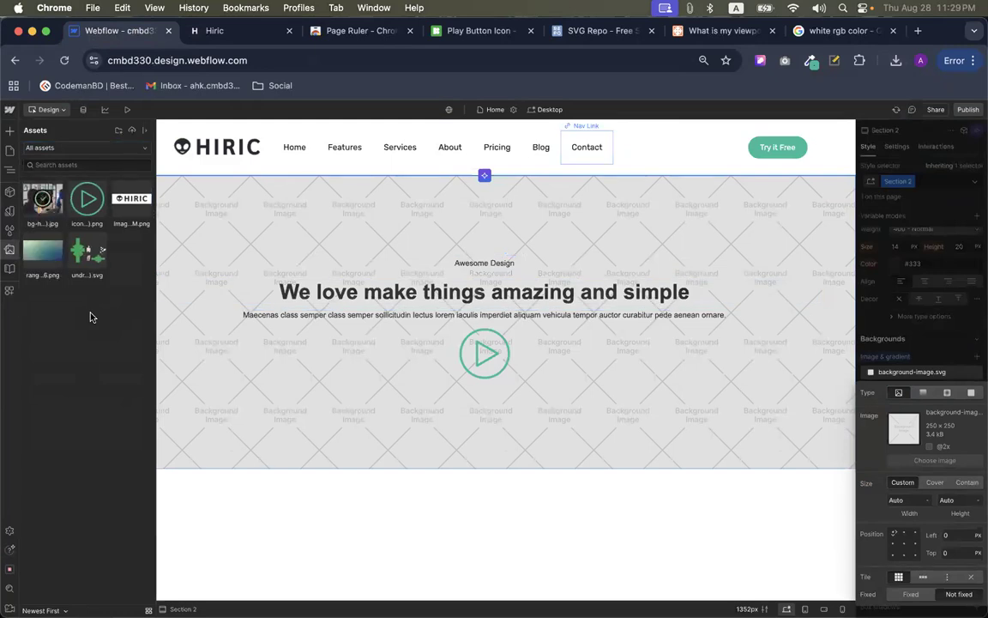
left_click_drag(43, 200, 425, 292)
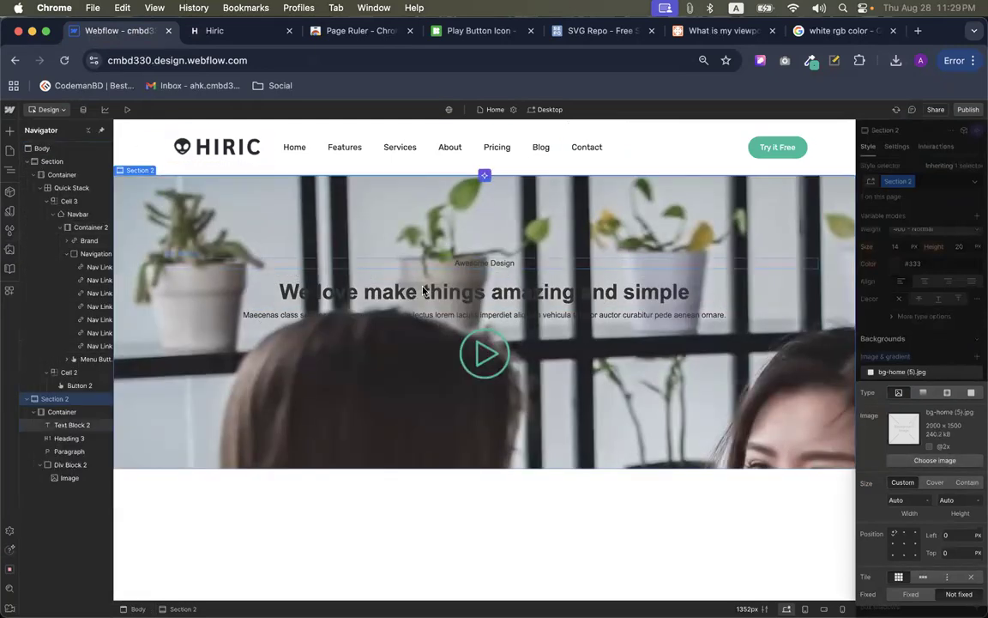
Set the hero background image to Cover, centre it at 50% left and 50% top, and disable tiling
left_click(937, 483)
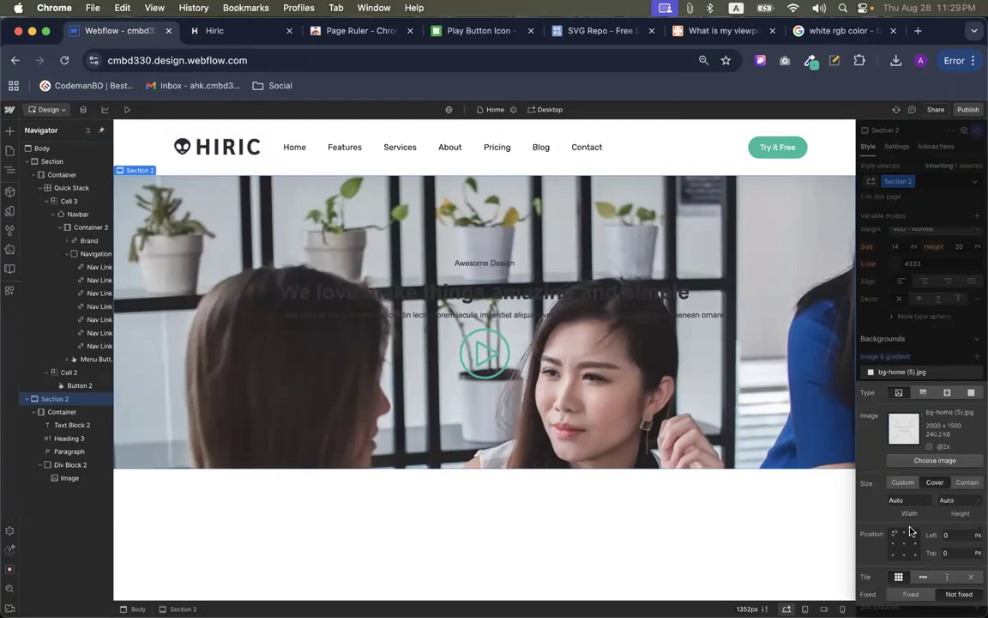
left_click(904, 543)
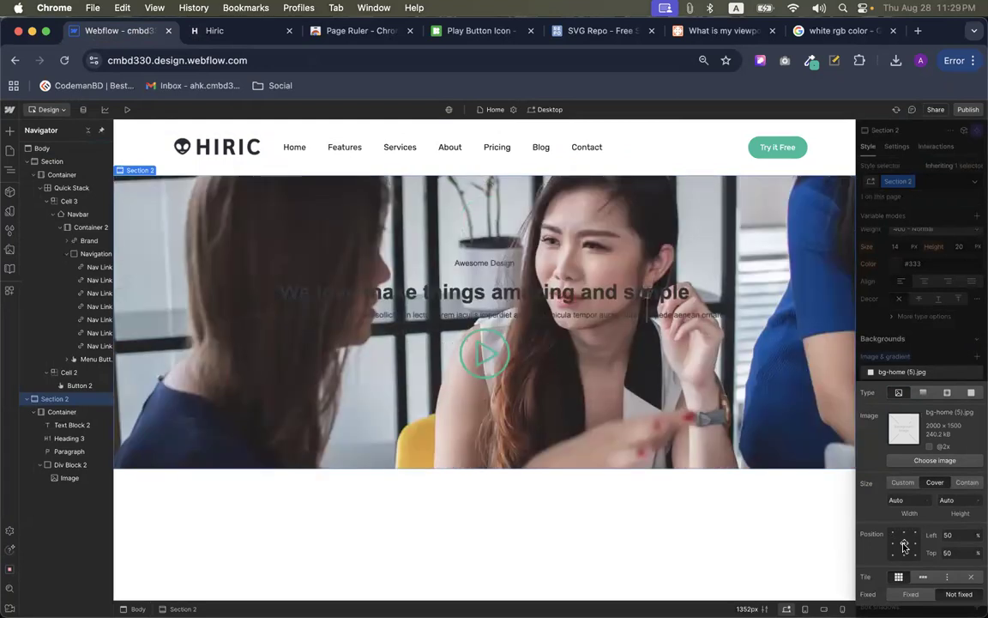
left_click(973, 578)
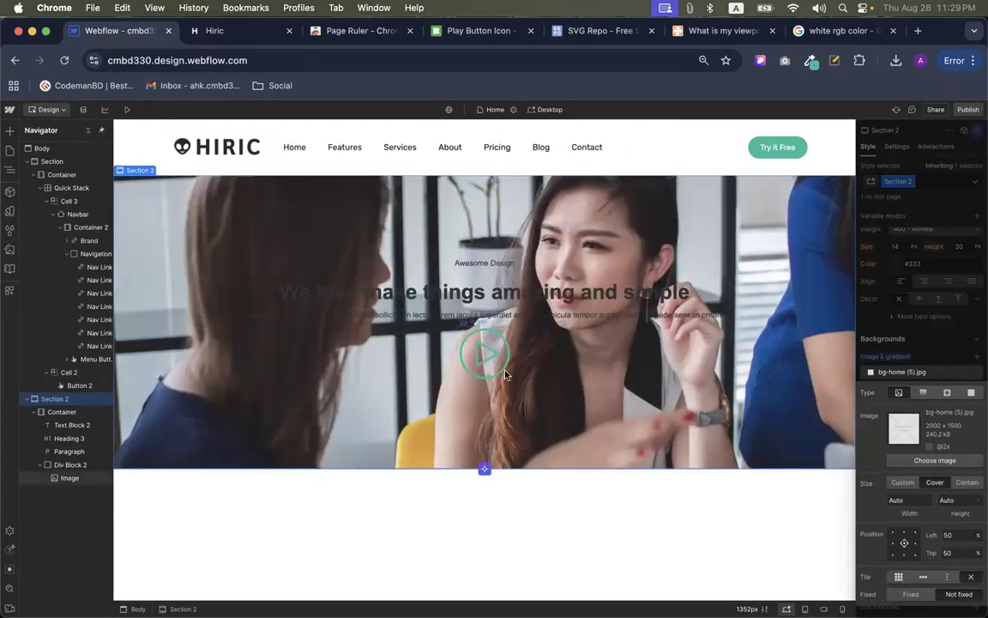
Close the asset inspector on the Hiric page and add a linear gradient layer to the hero section's background in Webflow
left_click(198, 31)
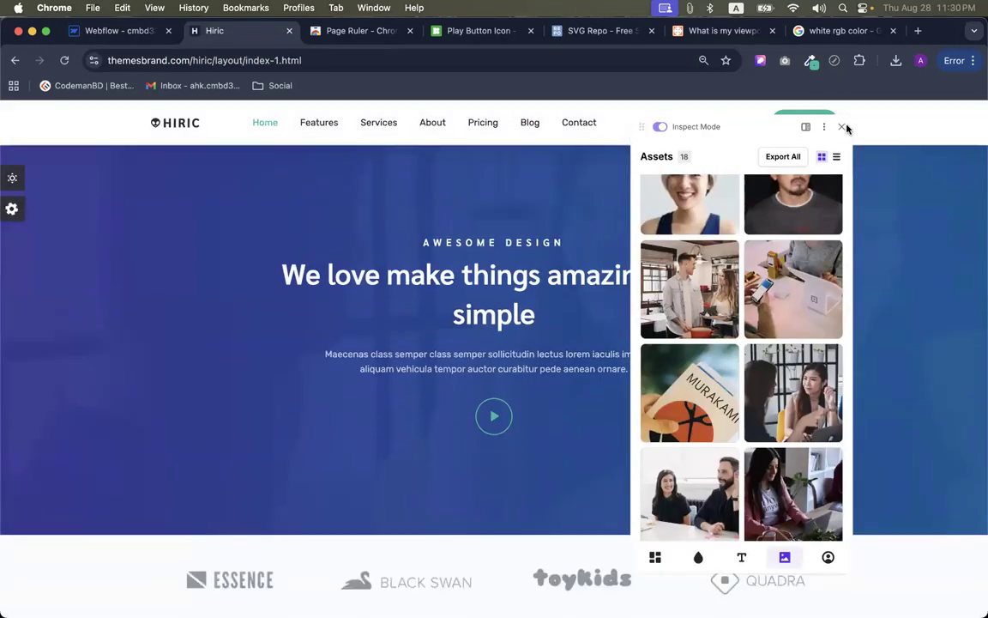
left_click(842, 127)
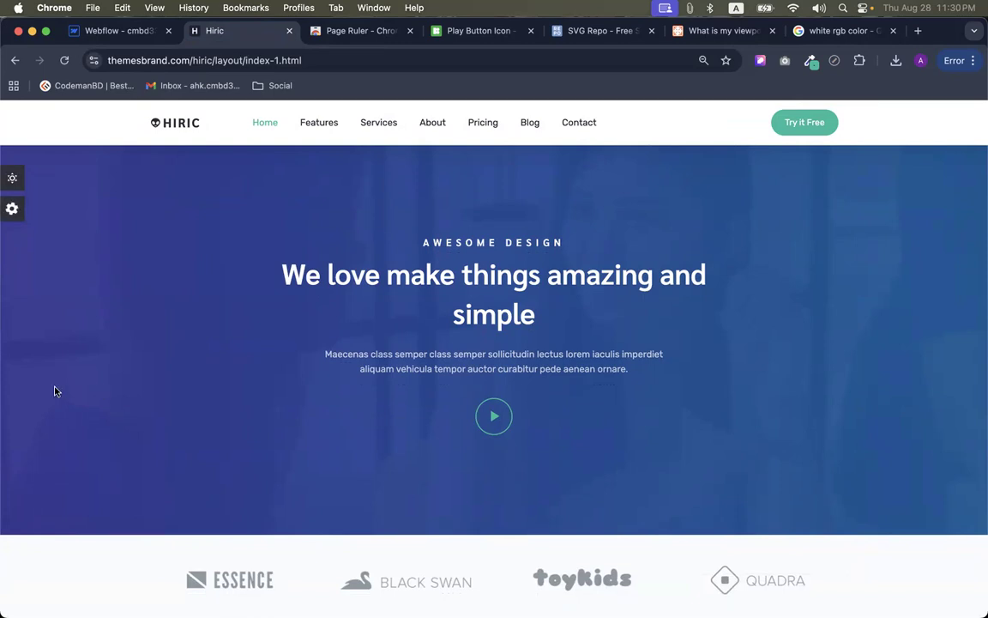
left_click(122, 35)
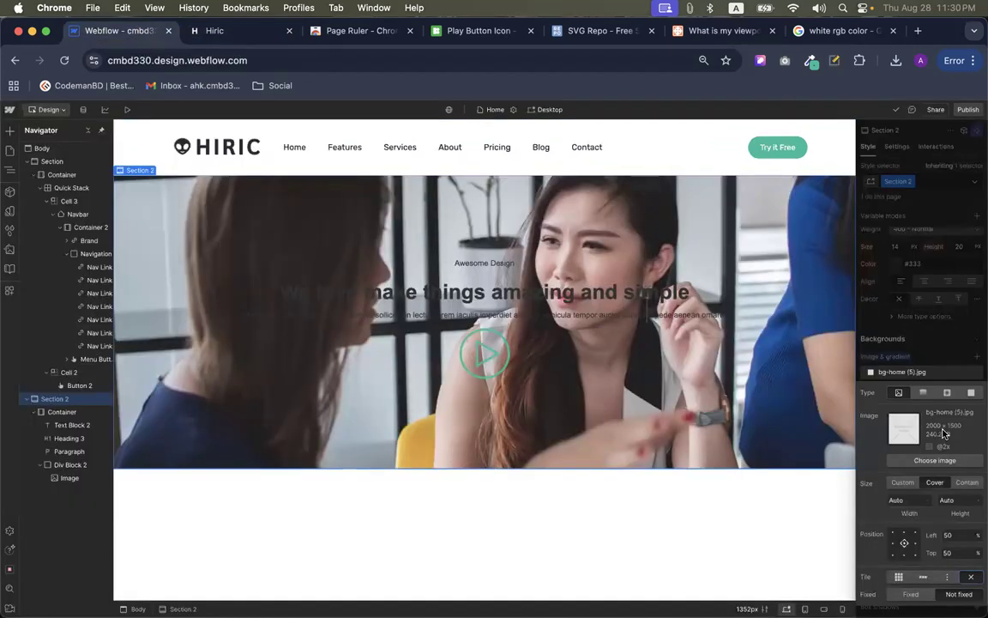
left_click(933, 344)
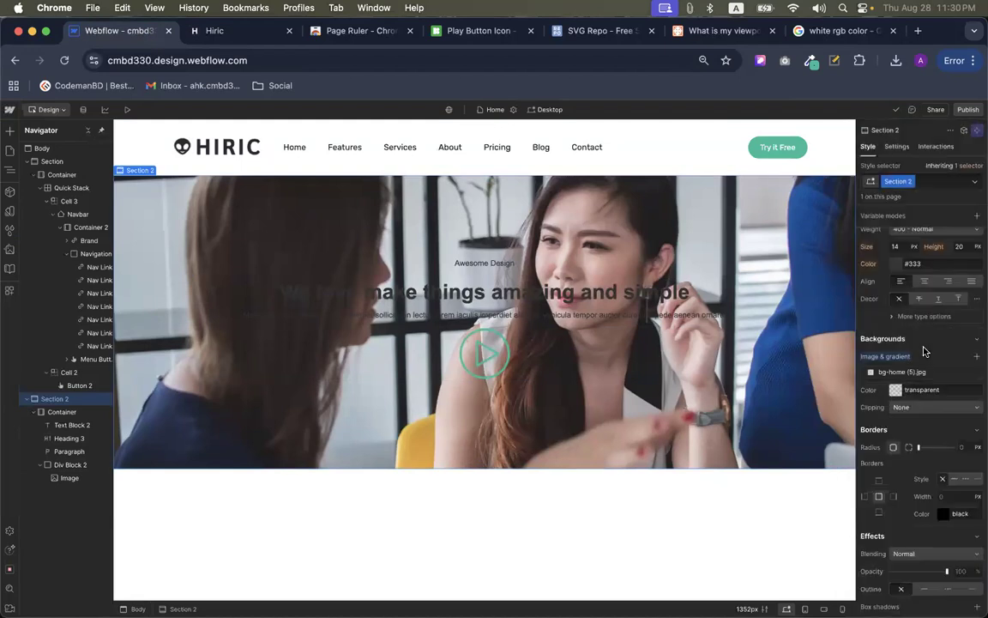
left_click(978, 358)
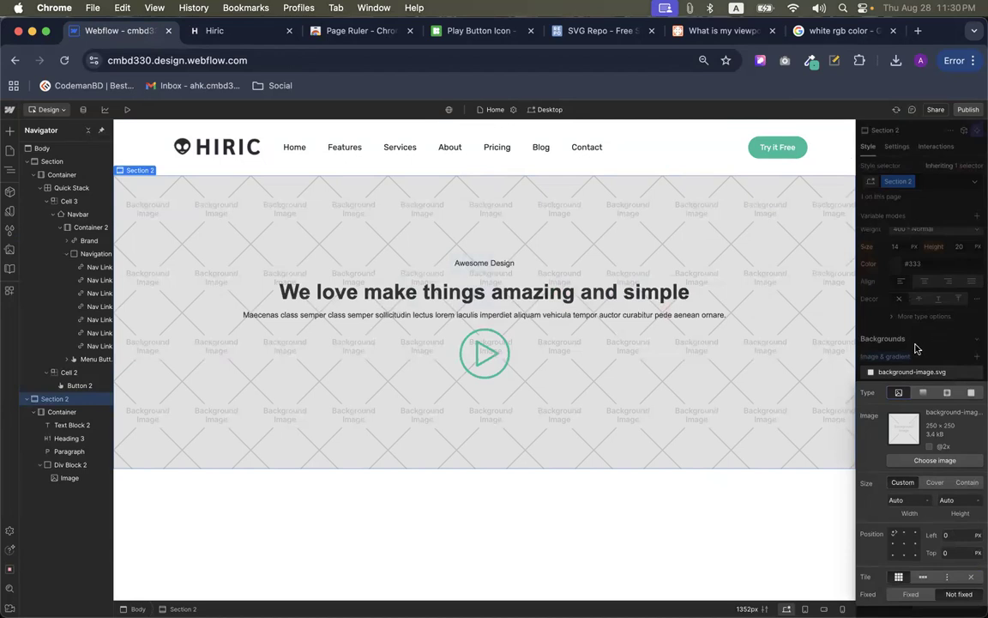
left_click(233, 35)
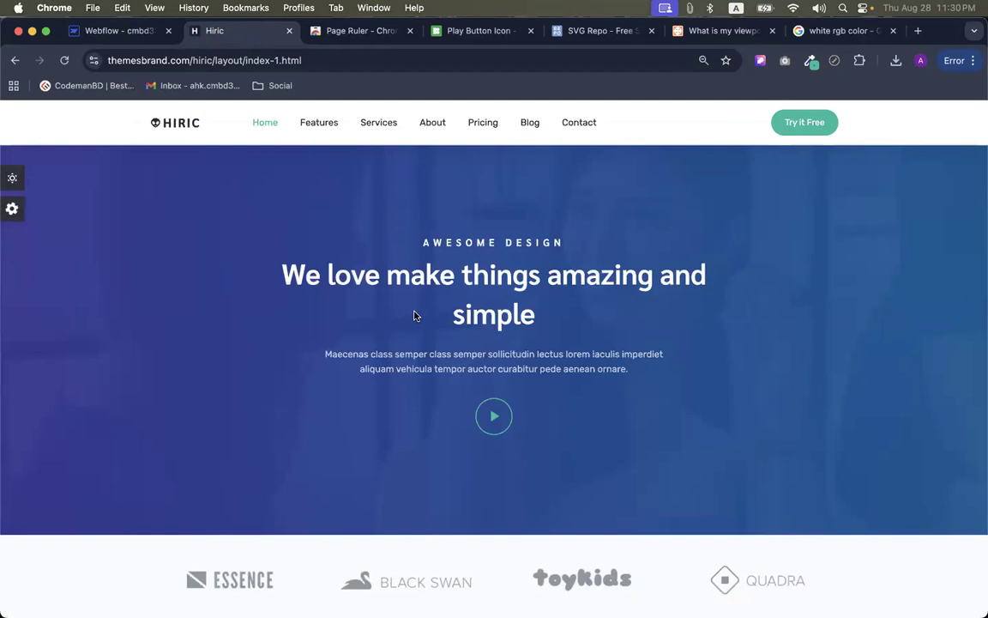
left_click(122, 31)
left_click(925, 392)
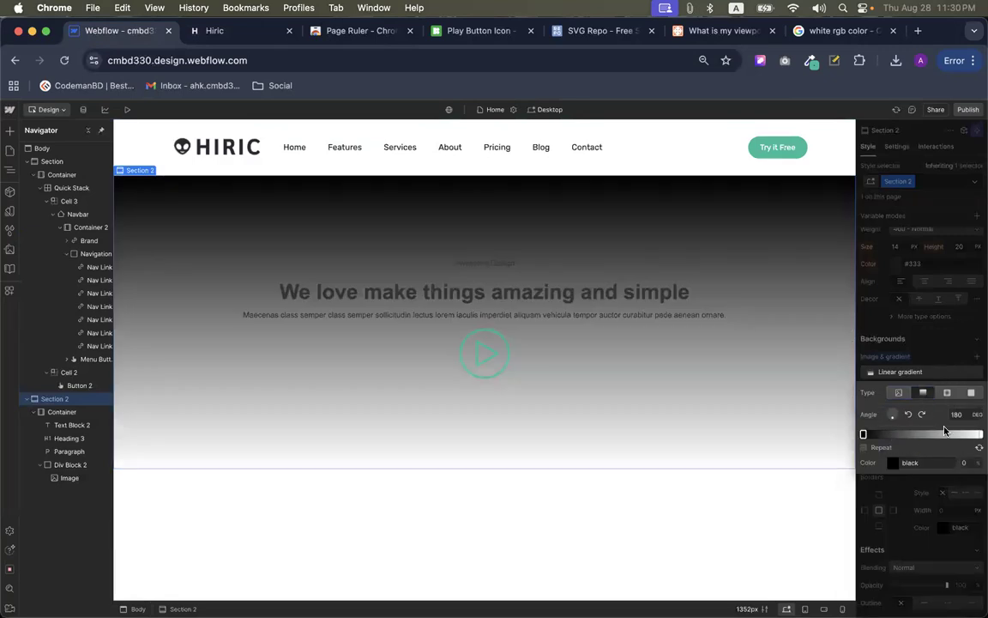
left_click(980, 433)
left_click(863, 434)
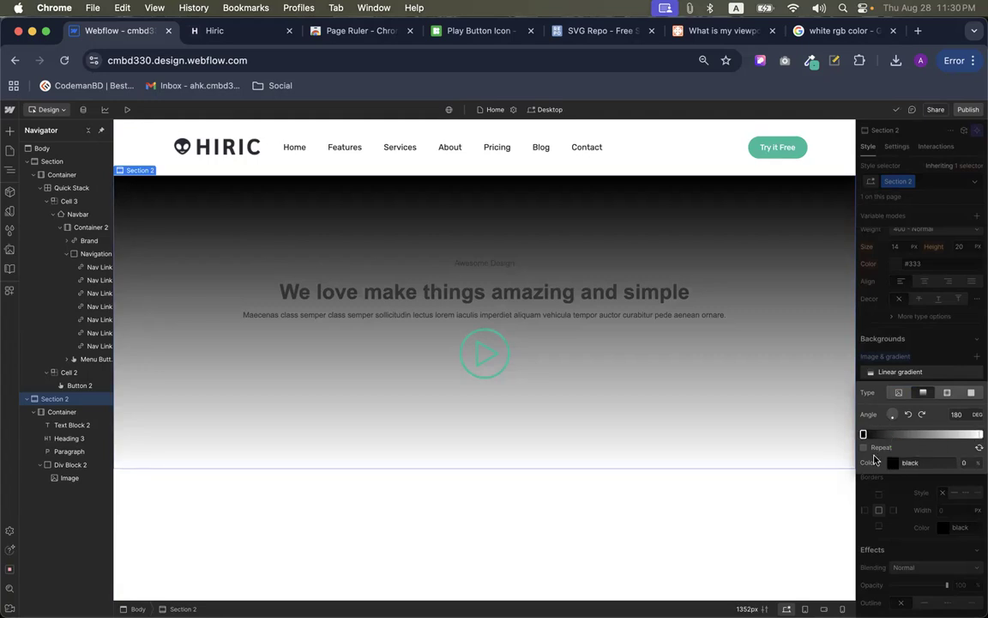
left_click(924, 434)
key("Delete")
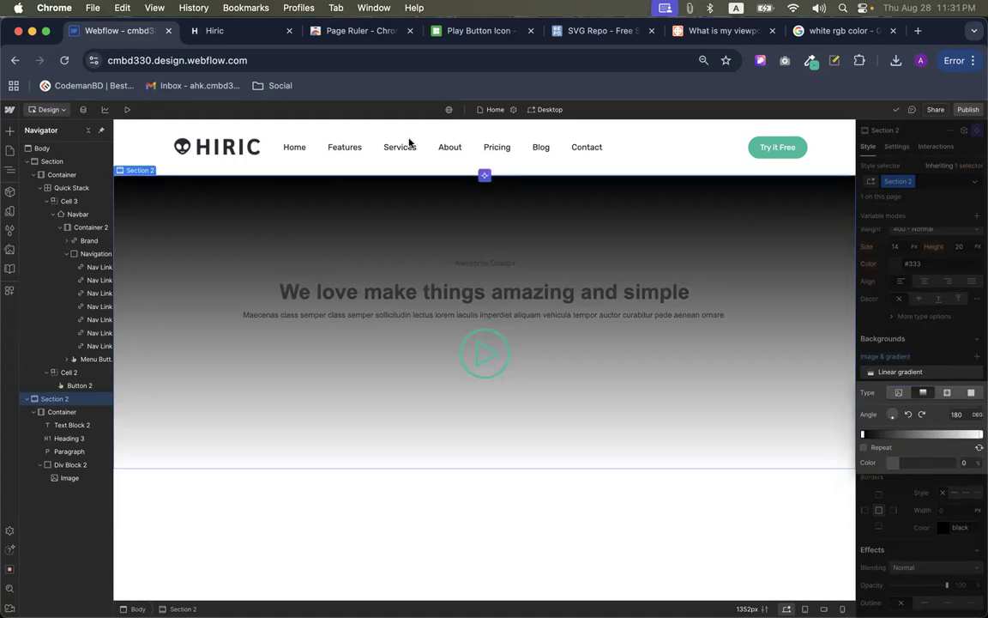
Sample the colour at the far left edge of the Hiric page's hero and set the gradient's first stop to #3a3b95
left_click(231, 31)
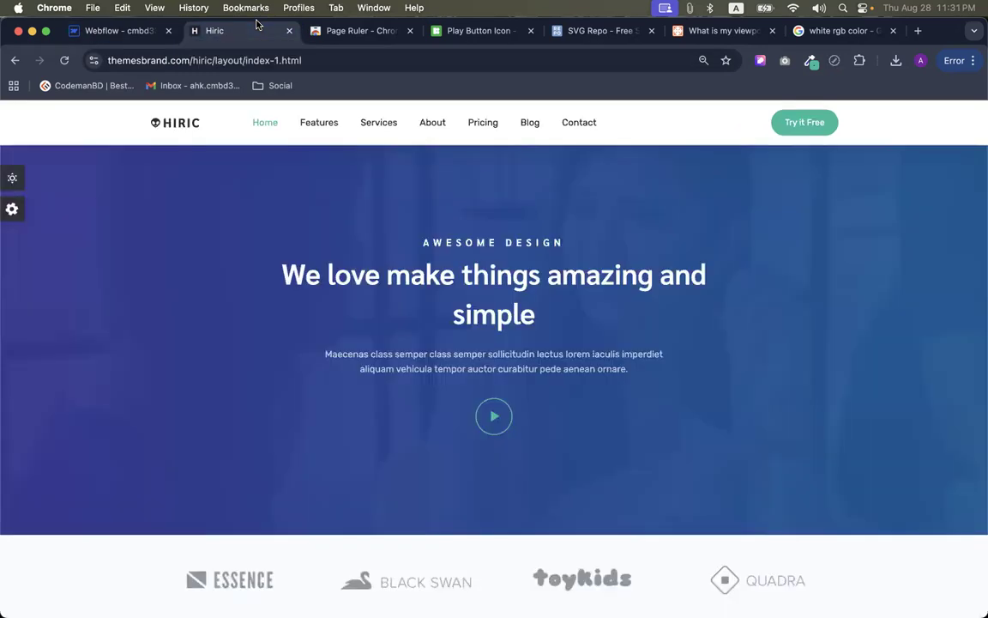
left_click(810, 60)
left_click(764, 81)
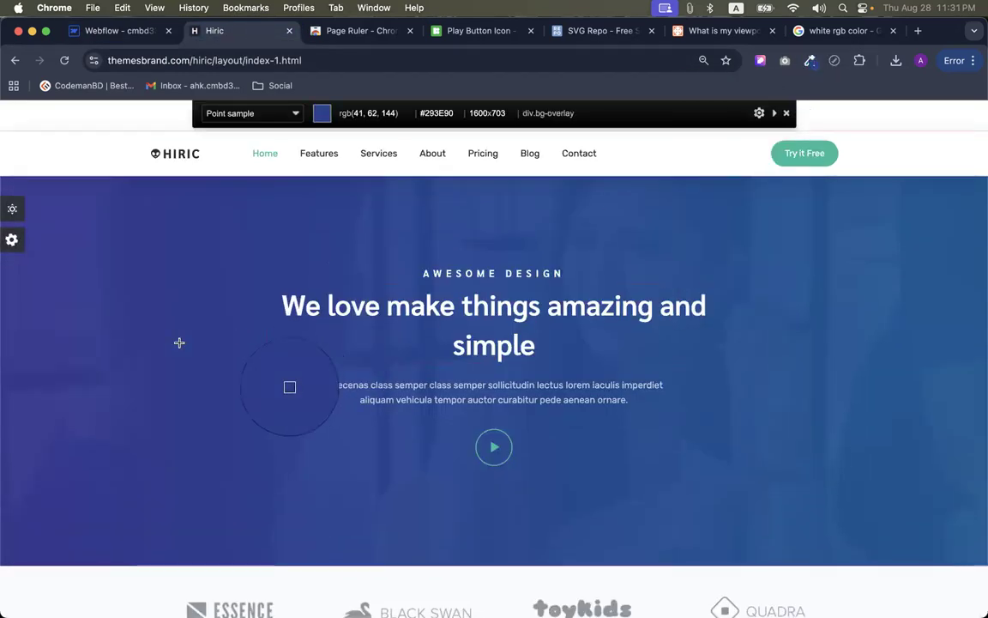
left_click(5, 347)
left_click(114, 31)
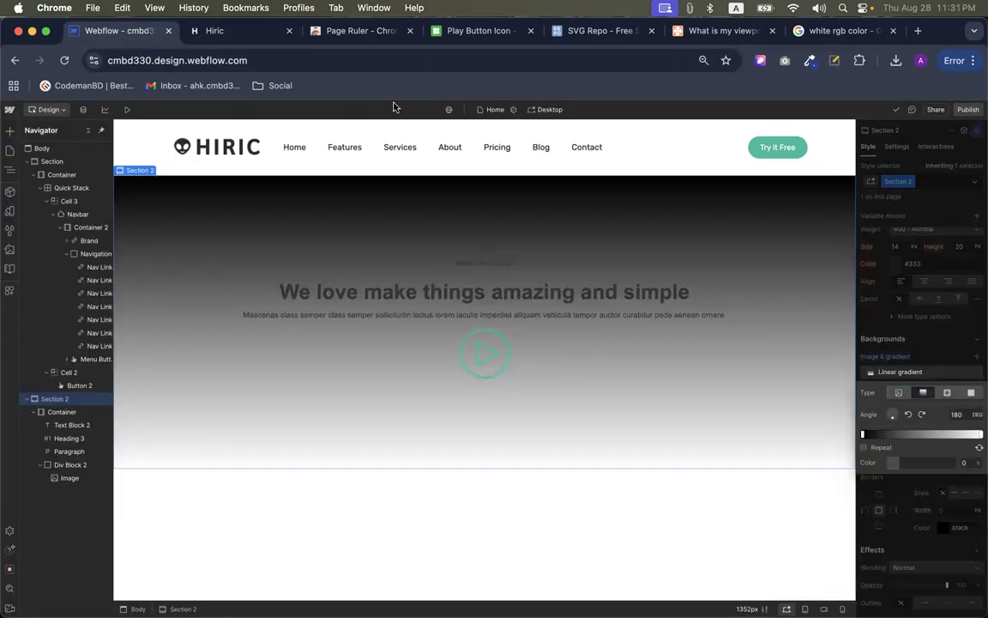
left_click(863, 434)
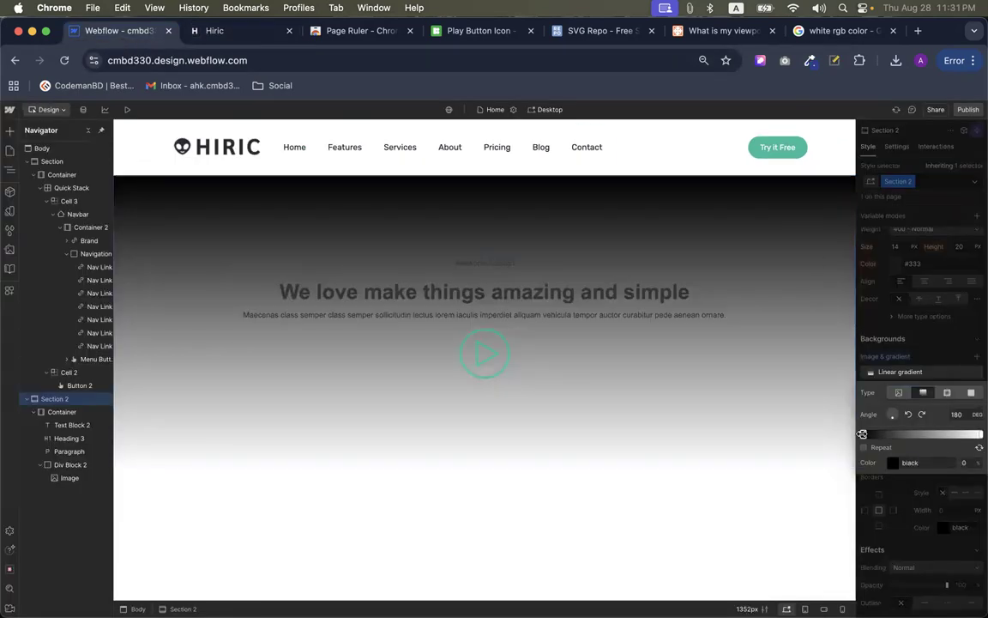
double_click(911, 463)
key("super+v")
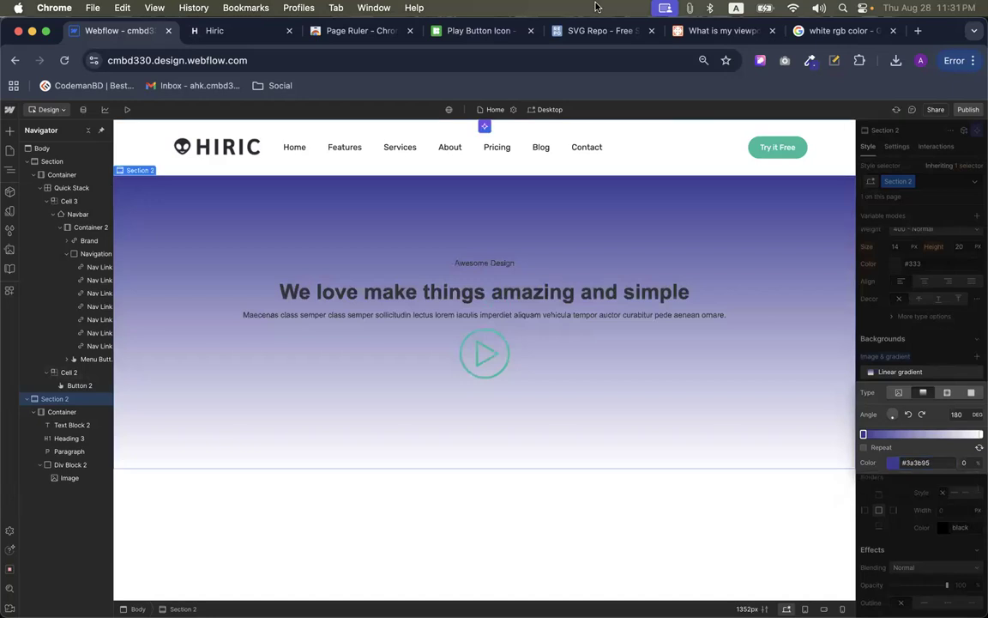
Sample the colour at the far right edge of the Hiric page's hero and set the gradient's last stop to #005993
left_click(214, 31)
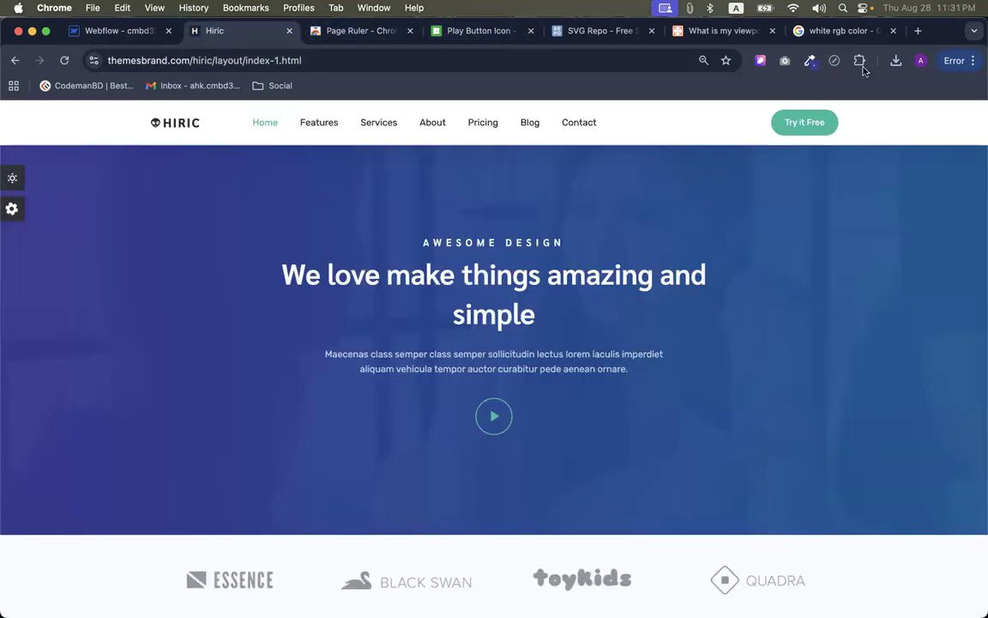
left_click(811, 60)
left_click(793, 79)
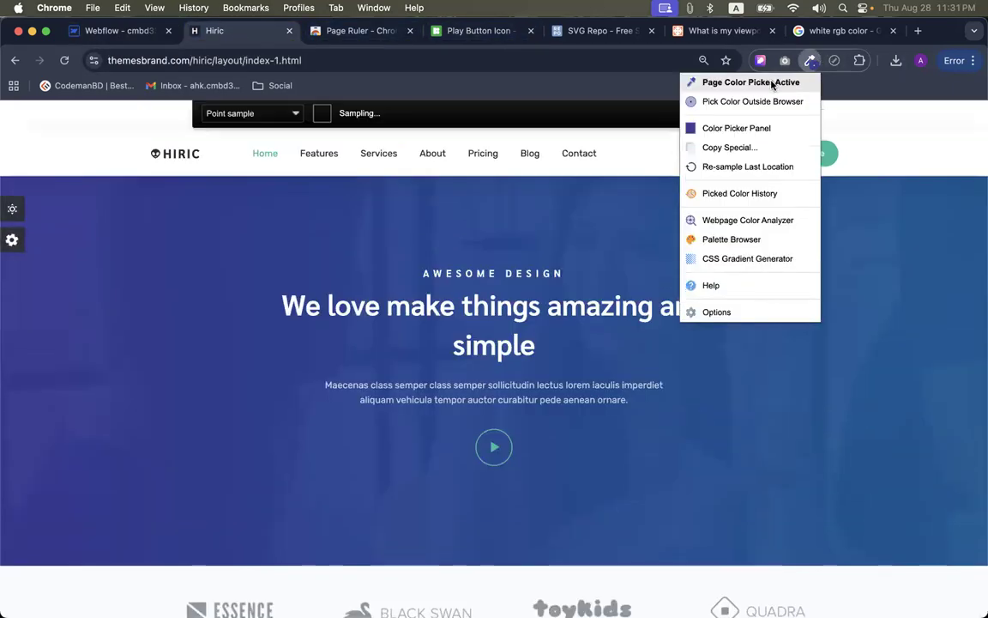
left_click(979, 336)
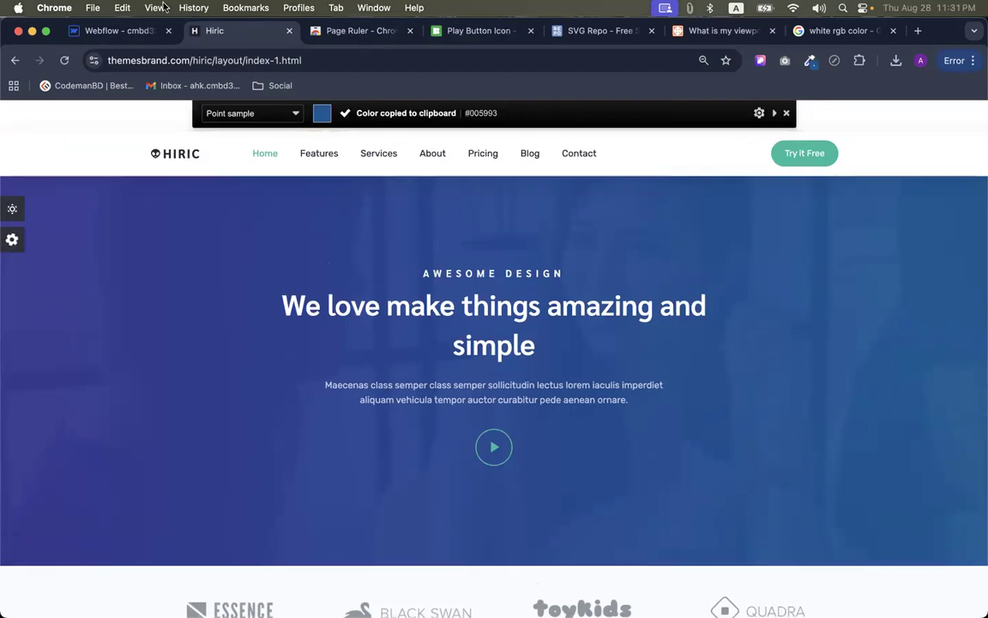
left_click(117, 31)
left_click(980, 433)
left_click(923, 464)
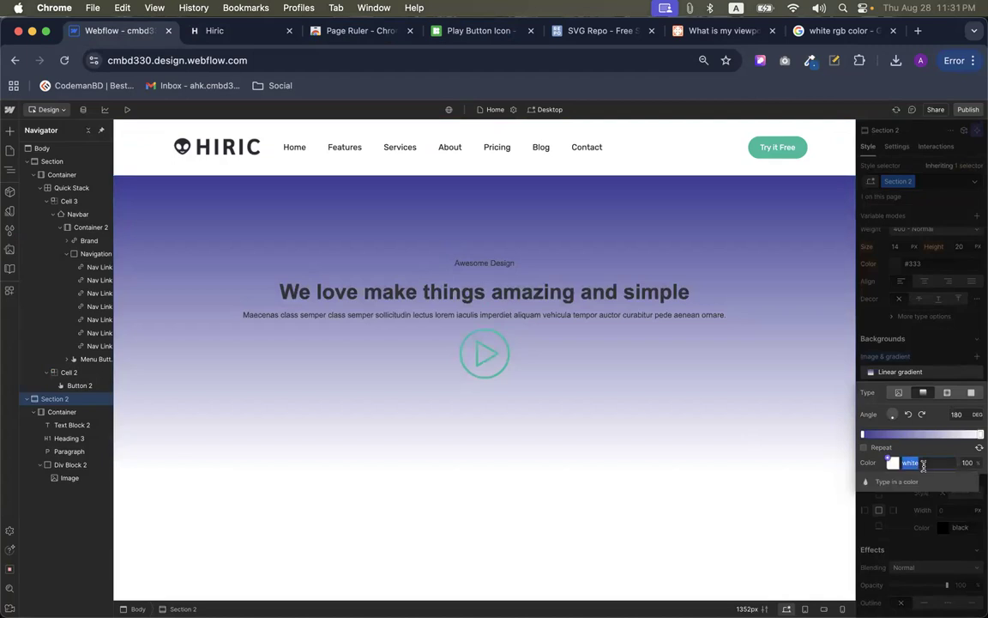
key("super+v")
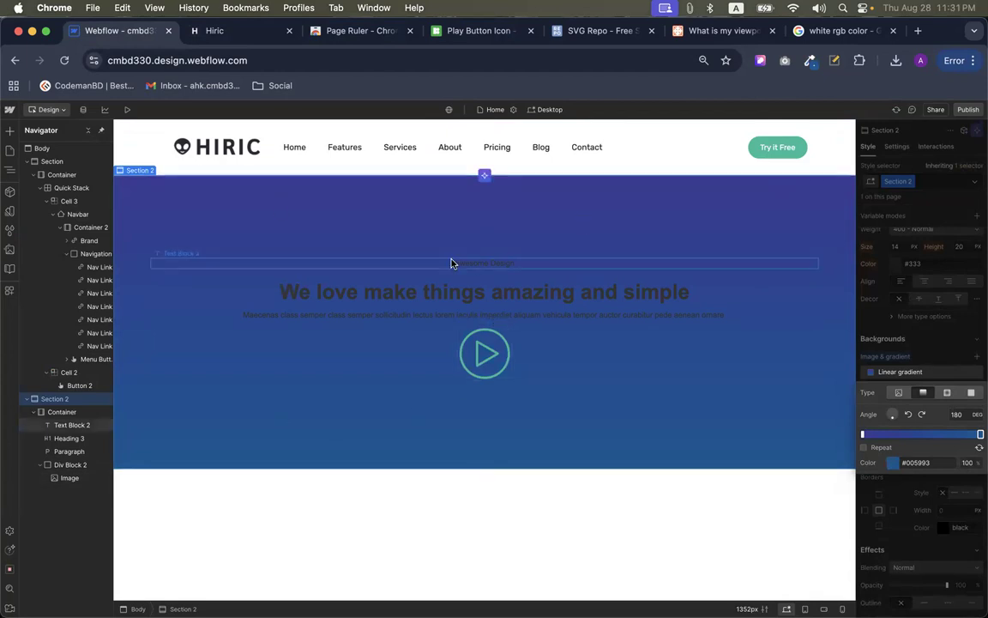
Slightly lower the opacity of both gradient stops so the hero photo shows through, as on the Hiric page
left_click(206, 34)
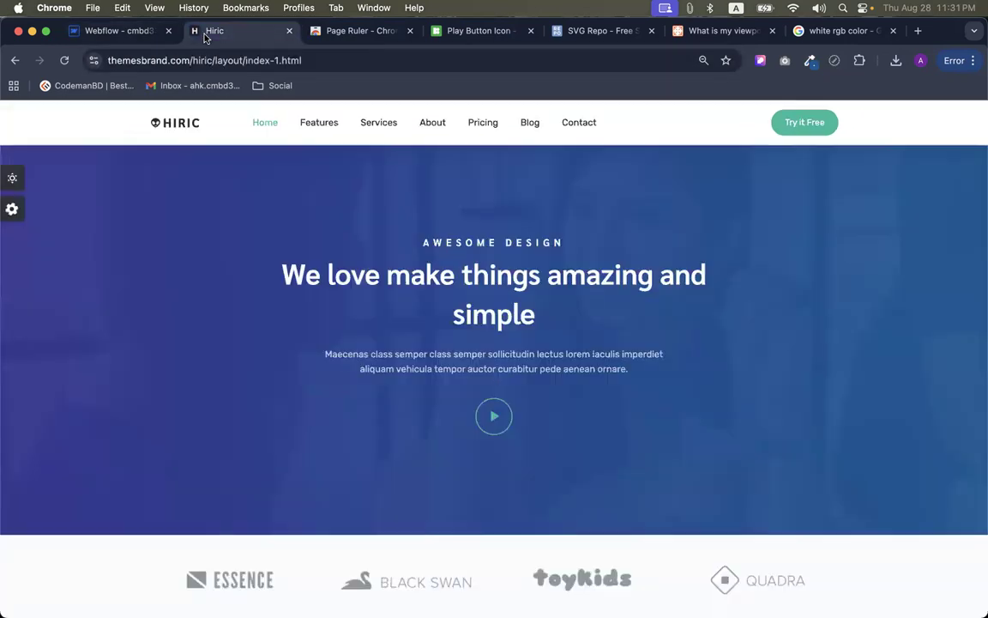
left_click(116, 31)
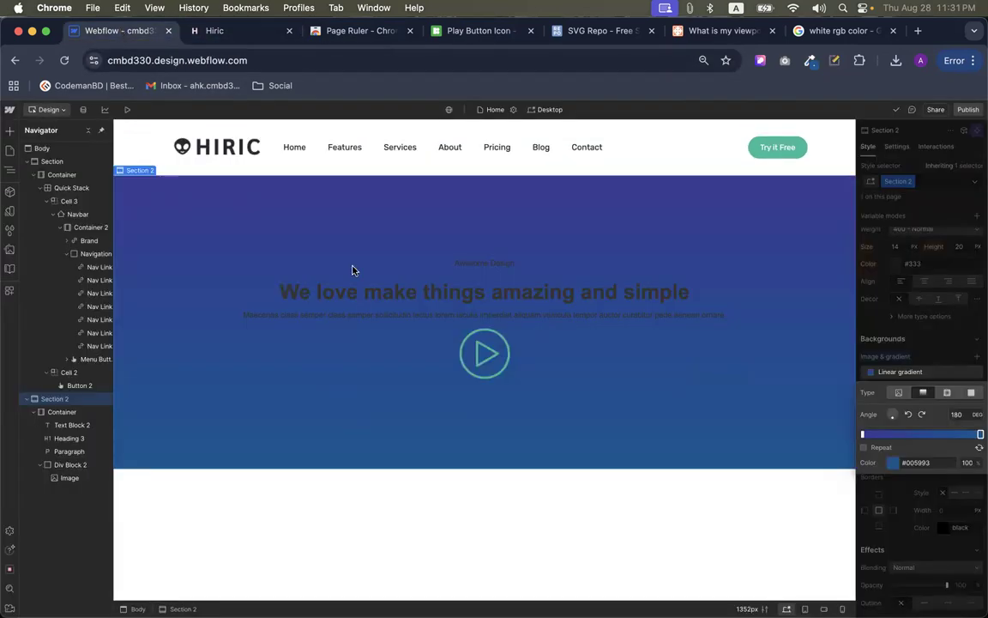
left_click(863, 434)
left_click(891, 466)
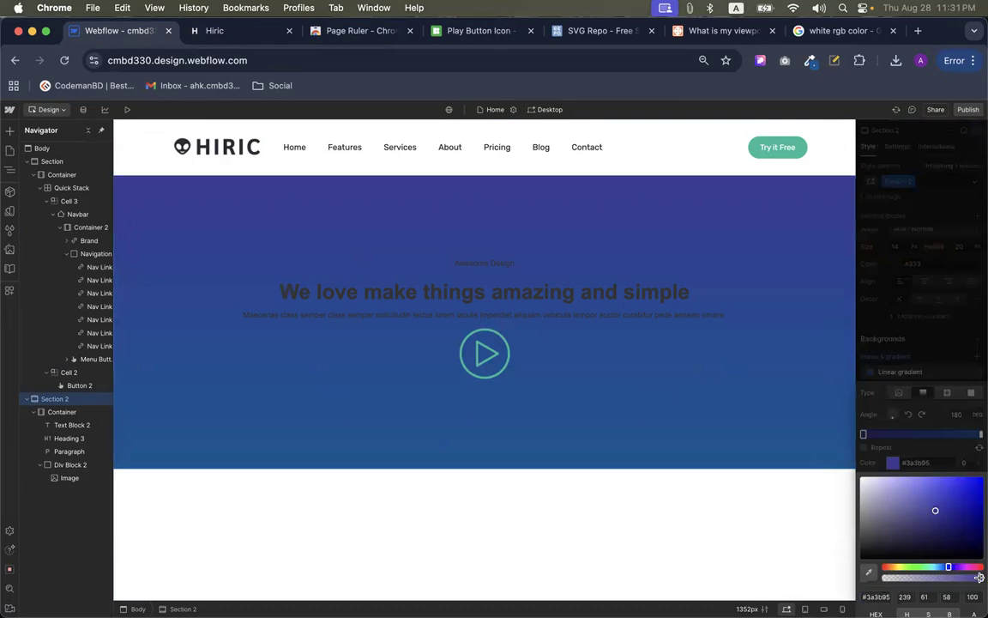
left_click_drag(979, 578, 976, 577)
left_click(980, 434)
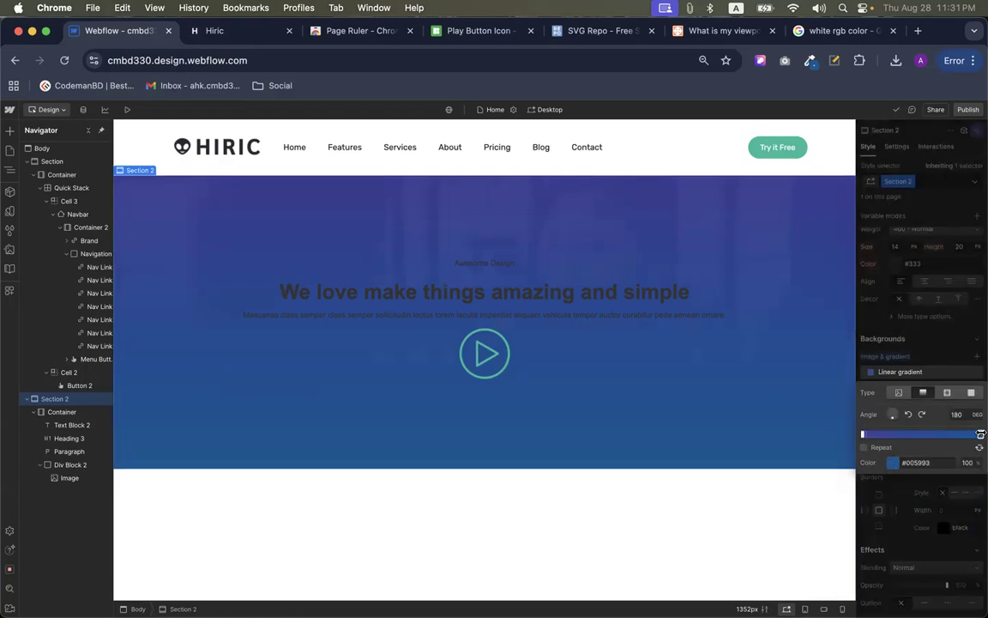
left_click(893, 462)
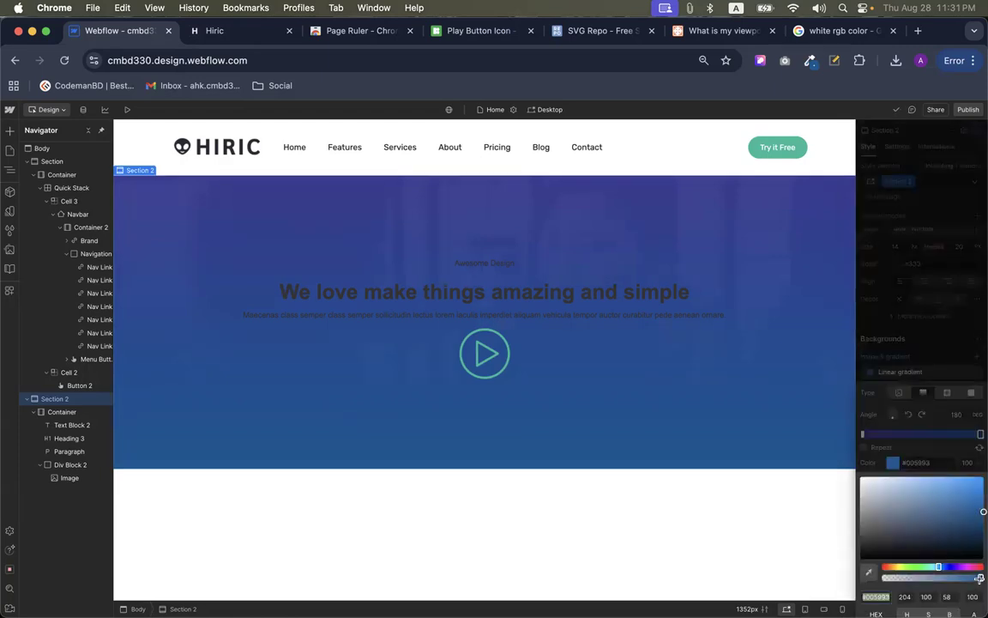
left_click_drag(979, 579, 977, 578)
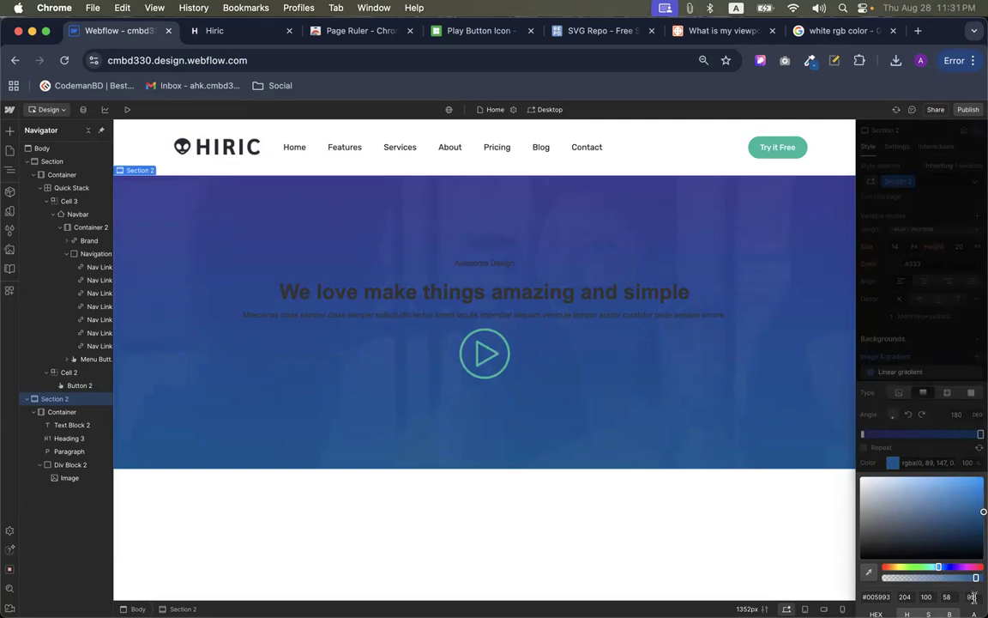
left_click(927, 345)
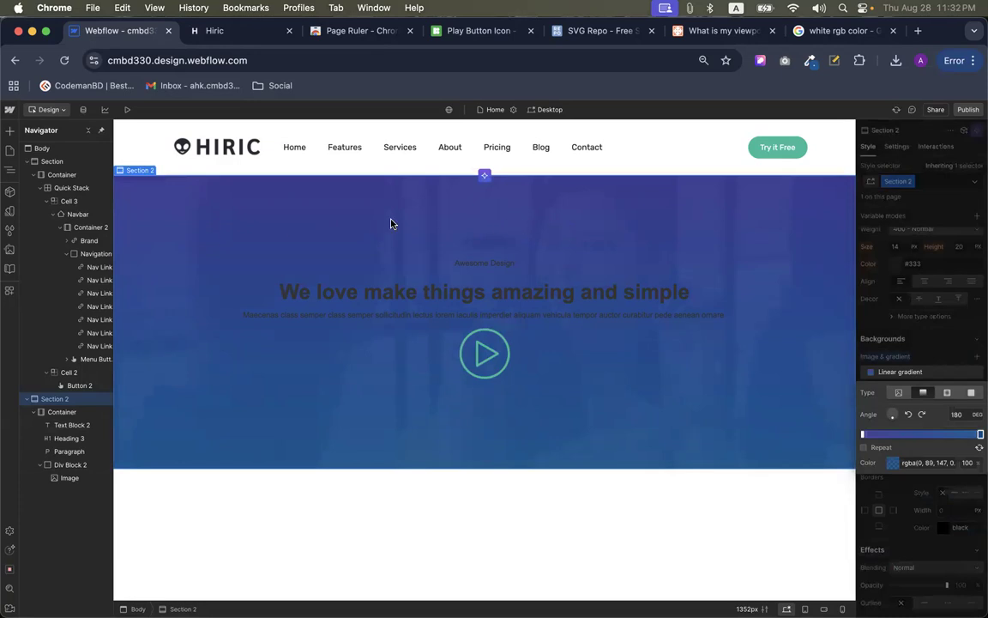
Compare the gradient direction with the Hiric page and rotate the hero section's gradient to 90 degrees
left_click(214, 31)
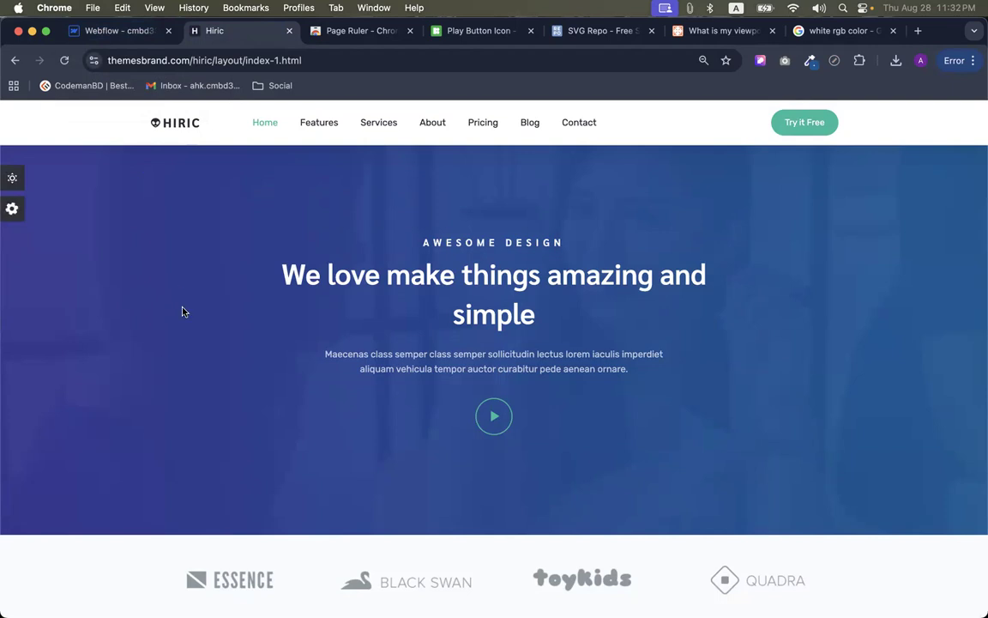
left_click(120, 31)
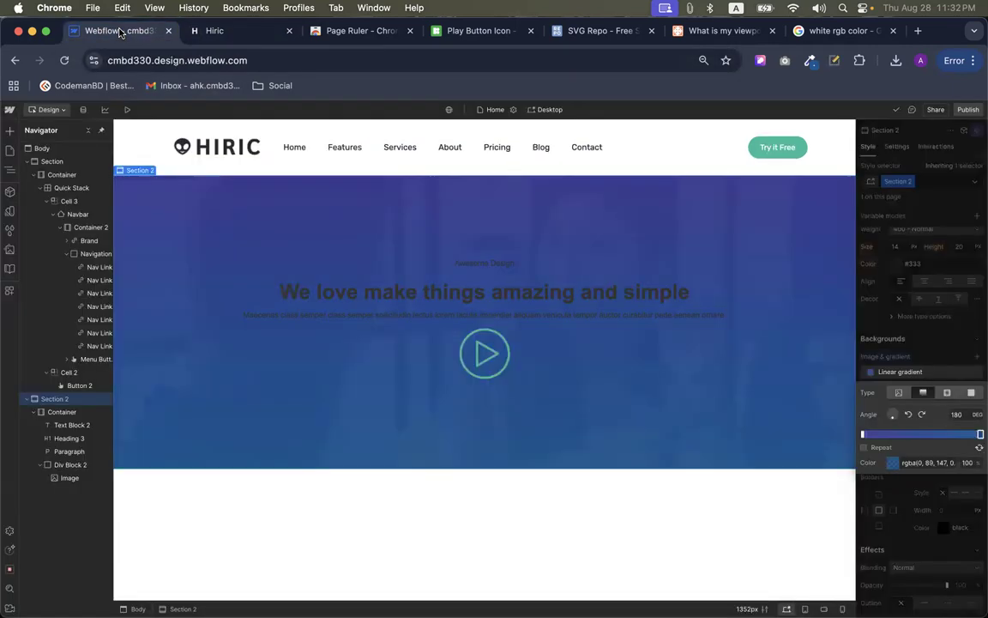
left_click(215, 31)
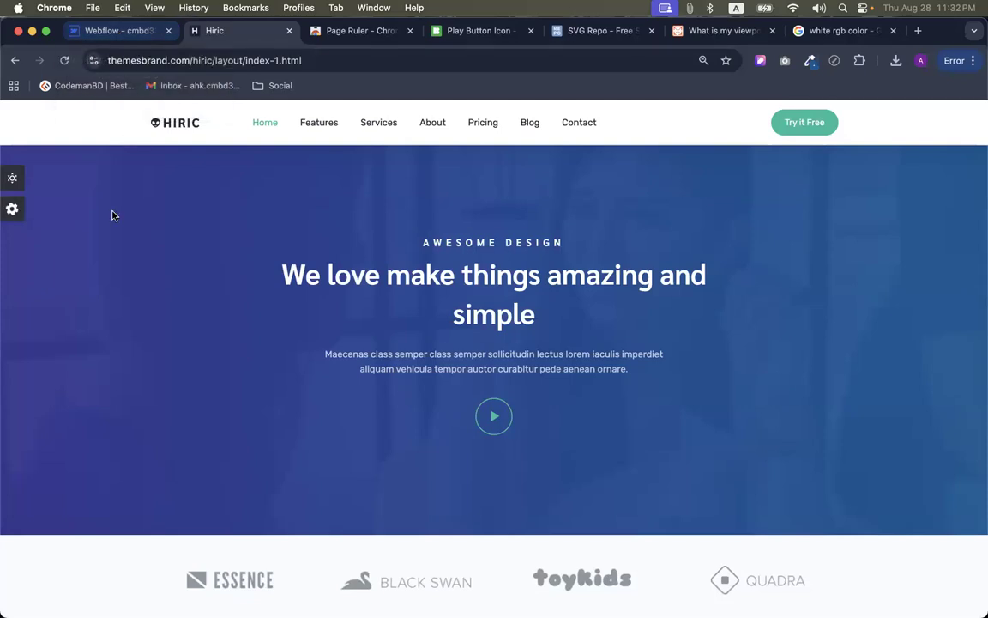
left_click(124, 34)
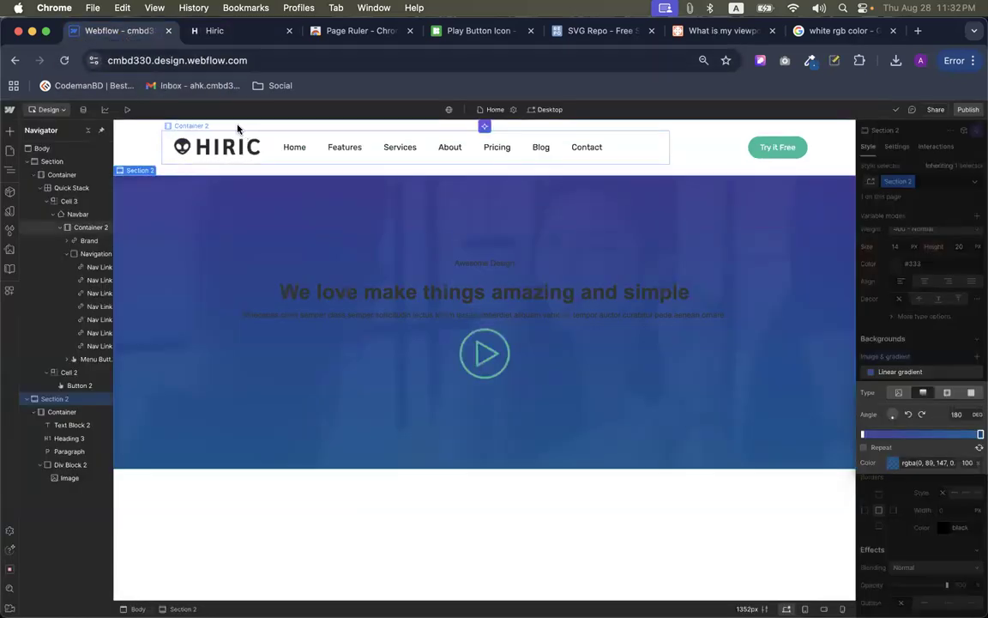
left_click(206, 31)
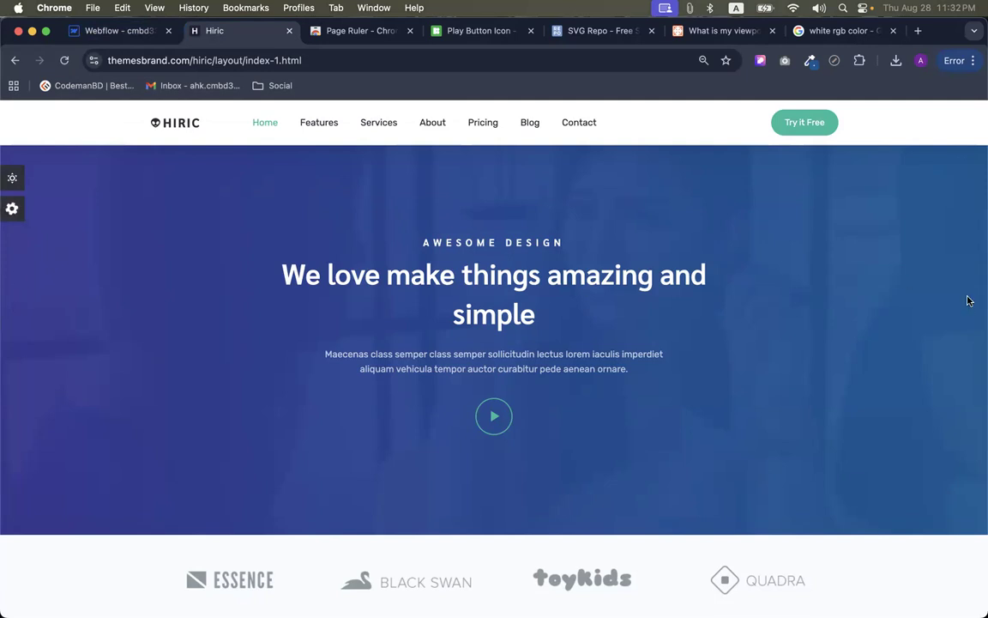
left_click(120, 31)
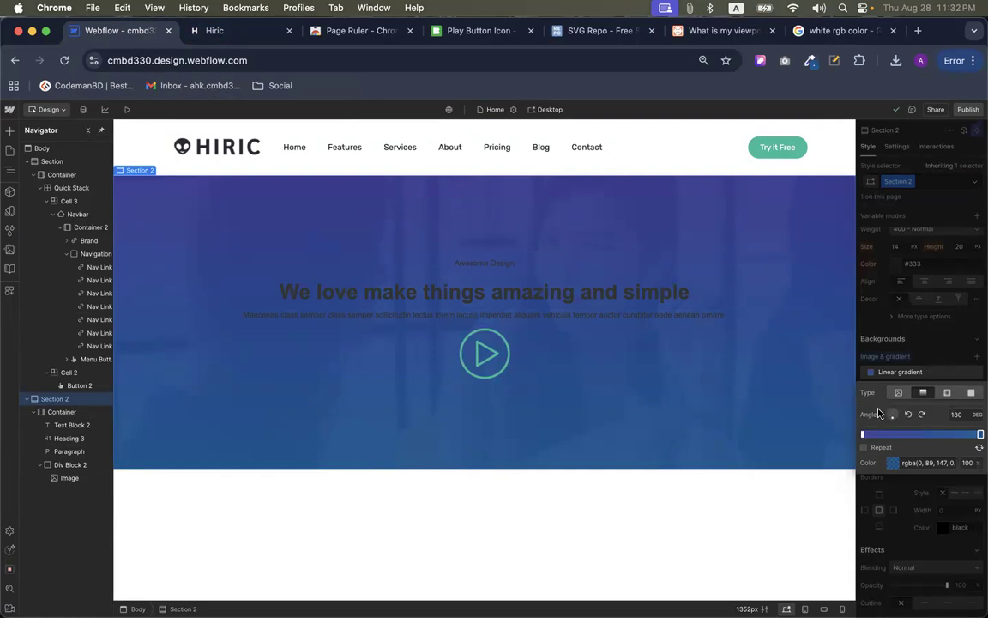
left_click(923, 415)
left_click(923, 415)
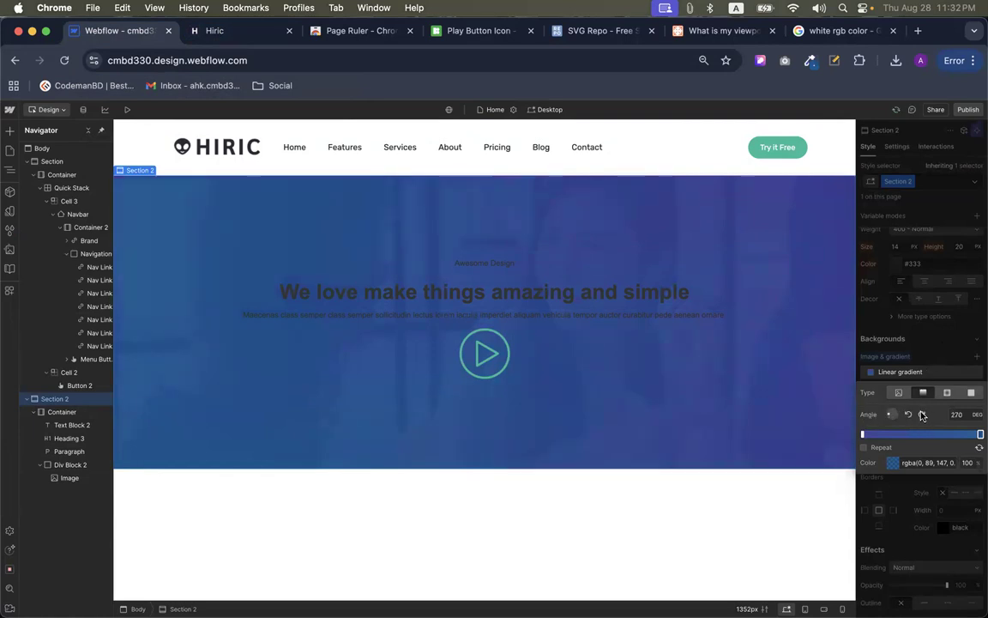
left_click(923, 415)
left_click(923, 415)
left_click(923, 415)
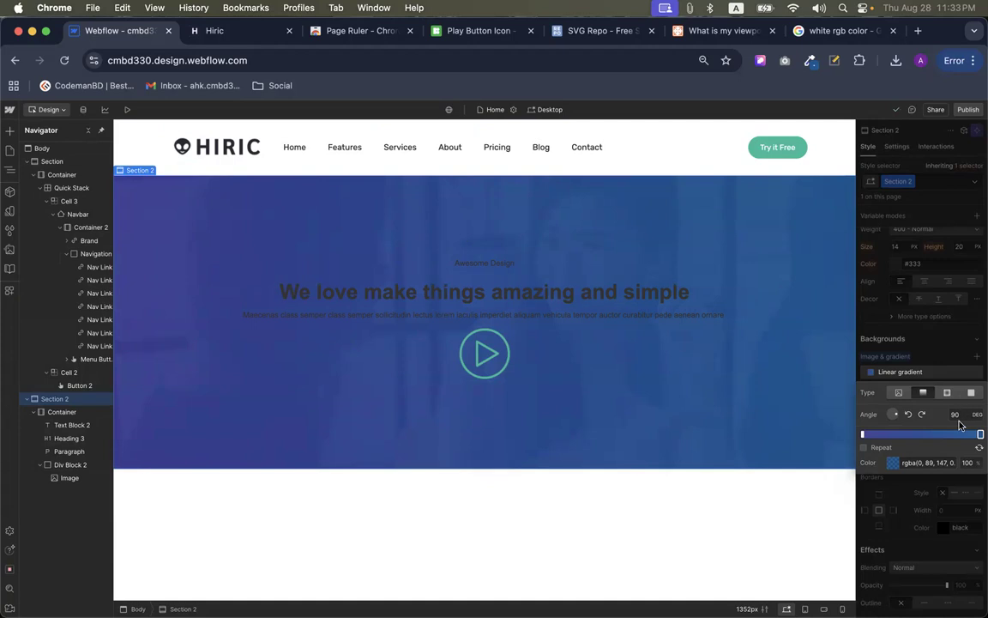
left_click(909, 360)
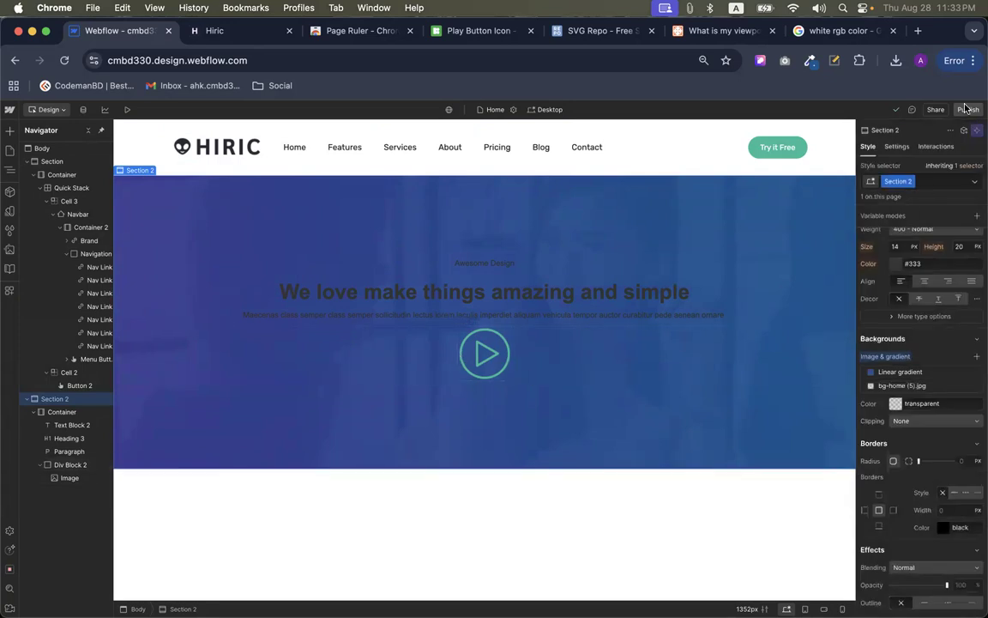
Switch to the Hiric page and inspect the small "Awesome Design" title in the hero section
left_click(266, 33)
left_click(760, 60)
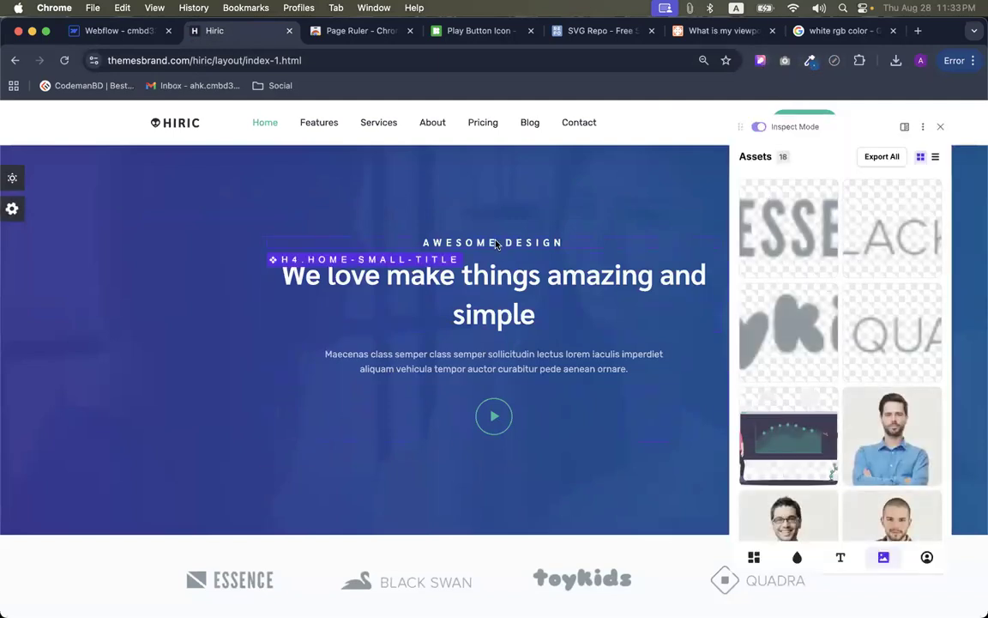
left_click(532, 243)
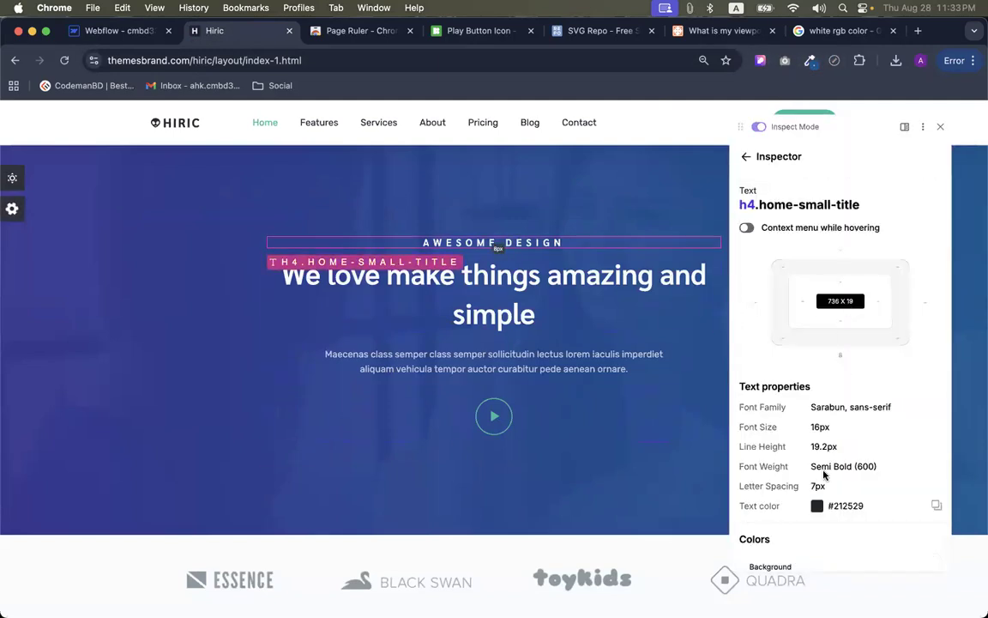
scroll(821, 462, "down", 1)
scroll(824, 465, "up", 1)
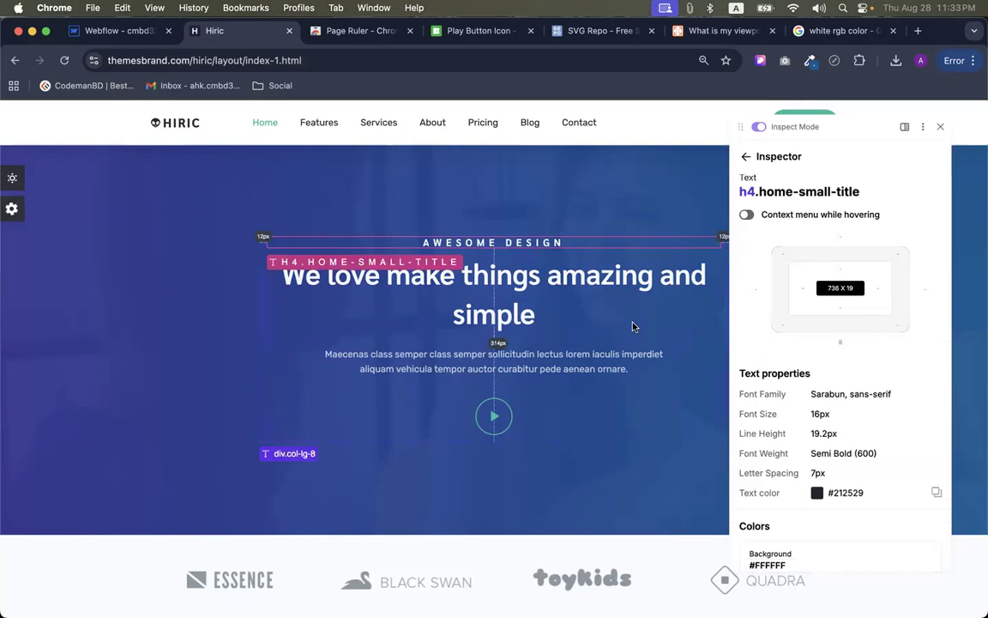
left_click(506, 245)
left_click(506, 244)
left_click(506, 245)
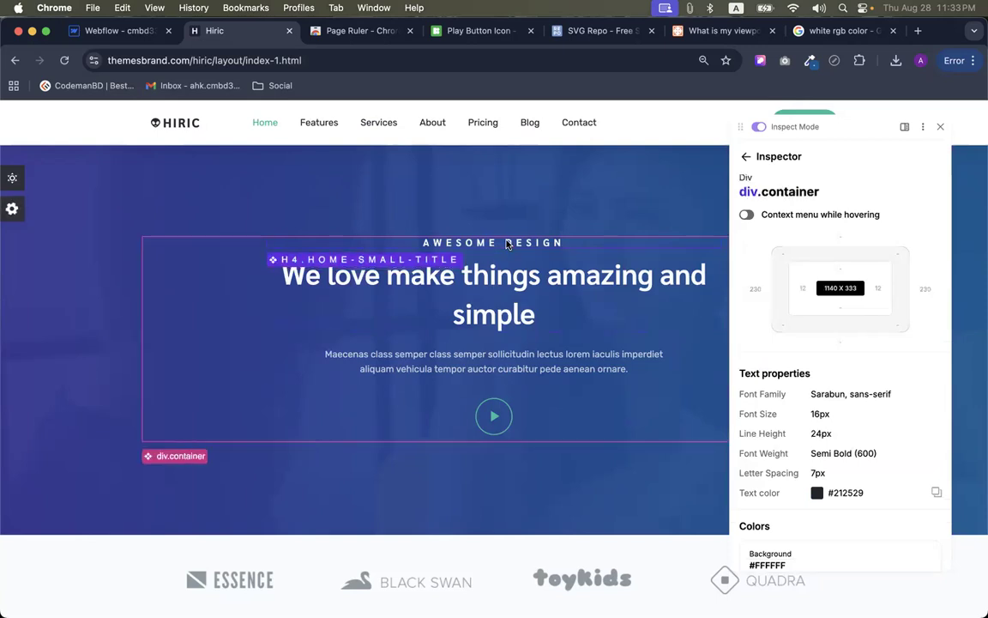
left_click(506, 244)
left_click(506, 245)
left_click(506, 244)
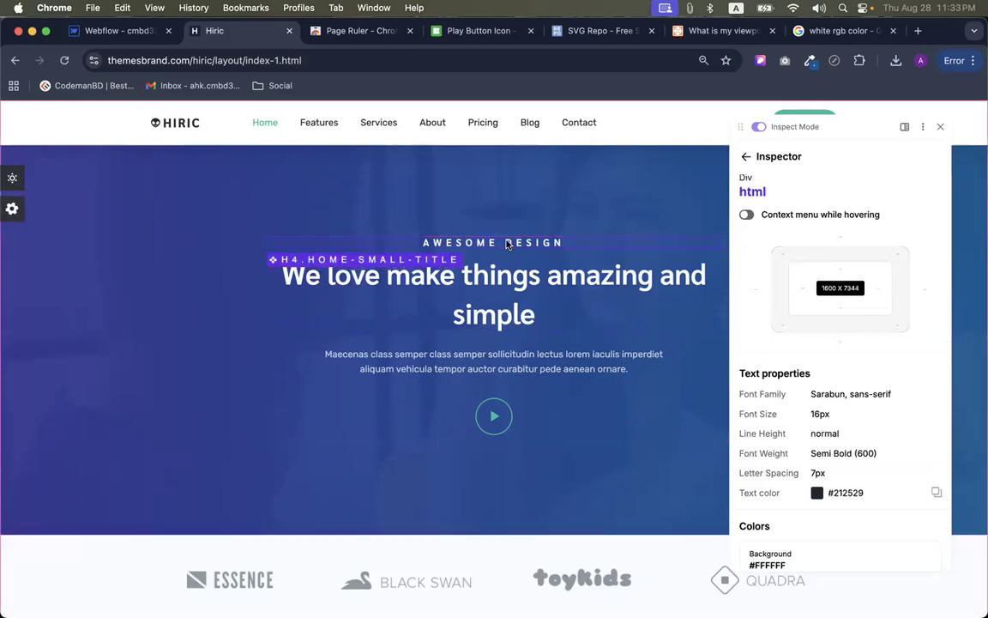
left_click(506, 245)
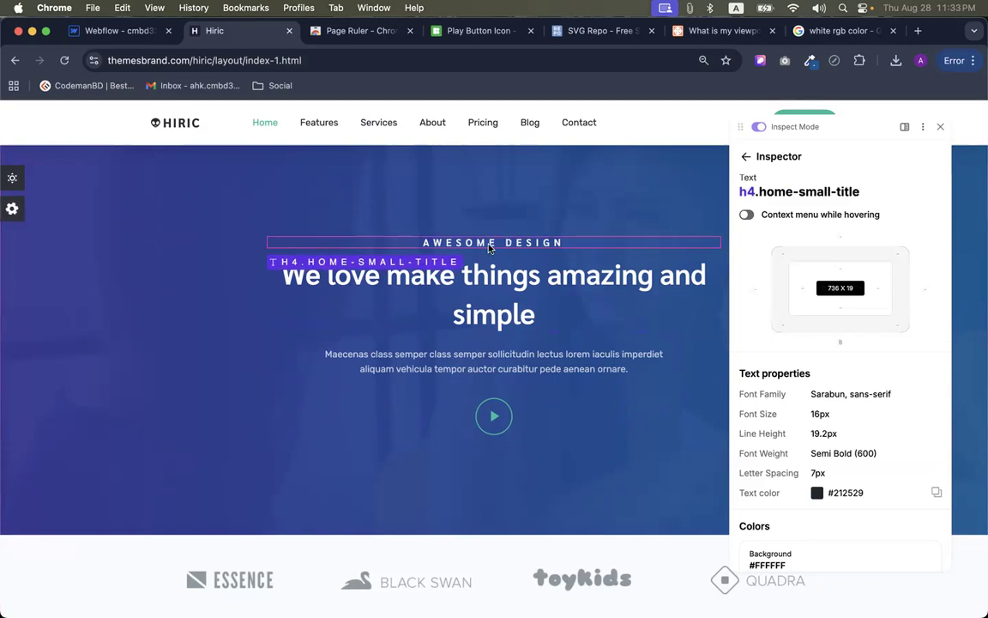
Read the small title's font family, font size, line height, font weight and letter spacing in the inspector
scroll(823, 368, "down", 2)
left_click_drag(811, 349, 844, 346)
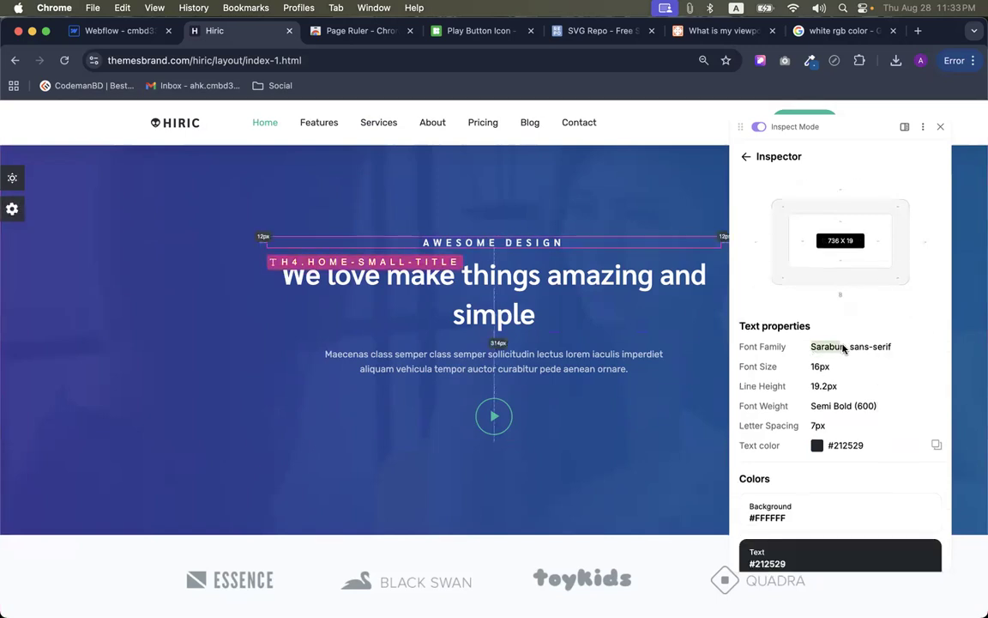
double_click(819, 366)
left_click_drag(812, 386, 849, 386)
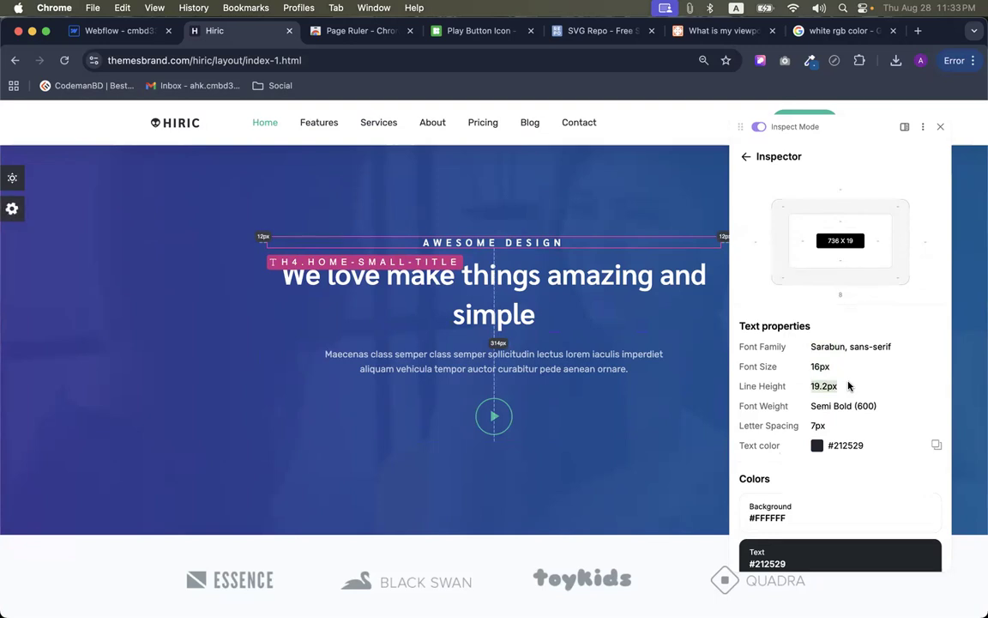
left_click_drag(812, 407, 856, 409)
left_click_drag(739, 426, 799, 427)
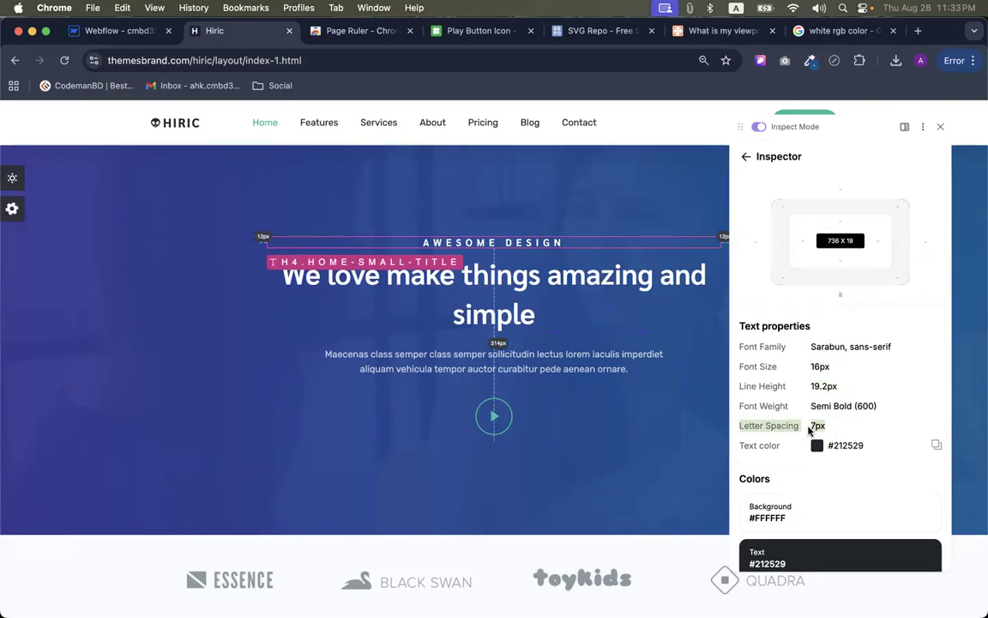
left_click(808, 430)
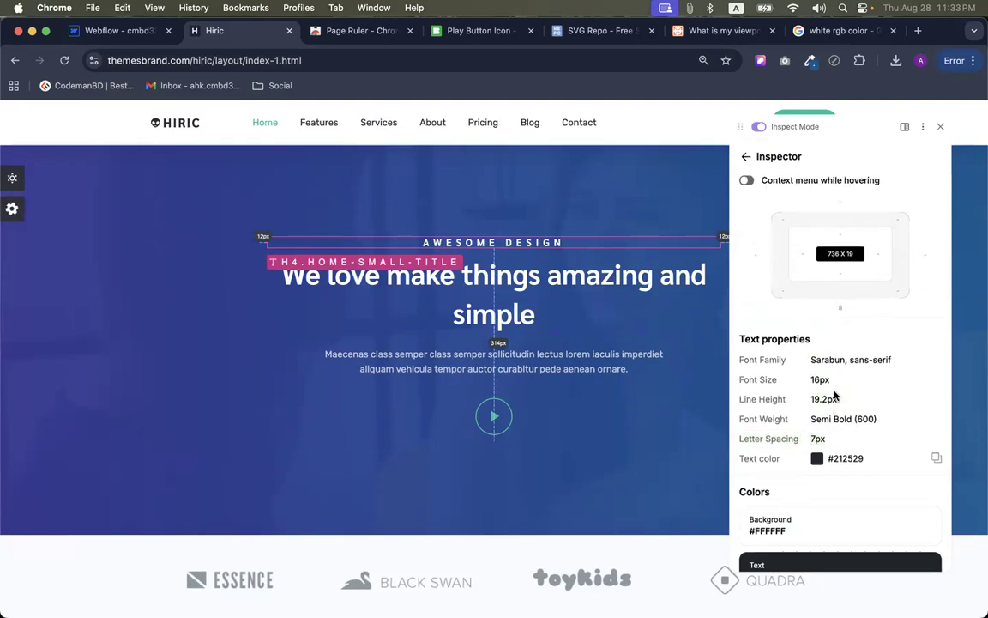
Return to the Webflow Designer and set the hero's "Awesome Design" text block colour to white
left_click(126, 35)
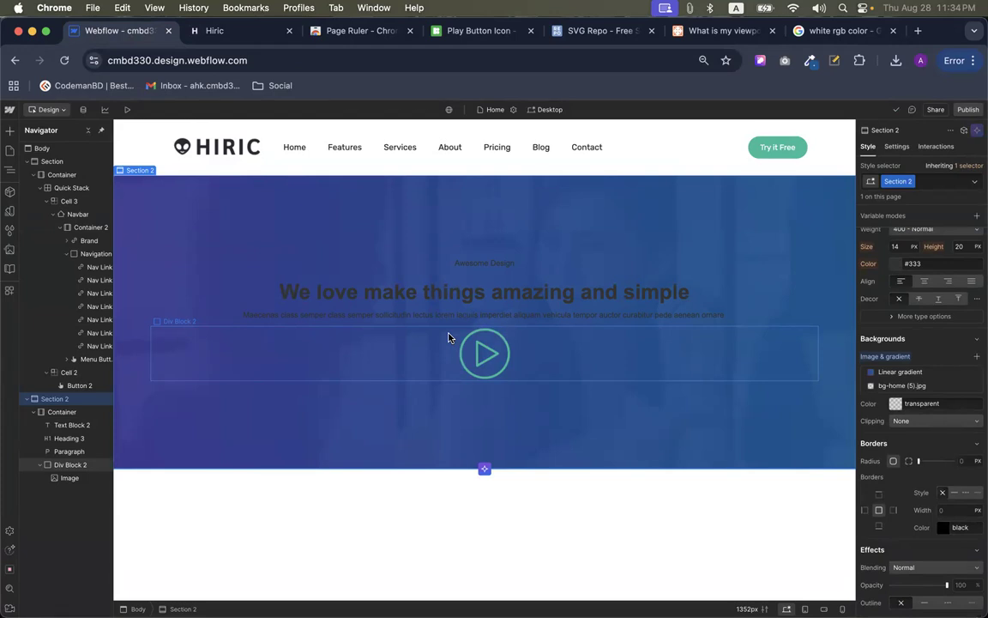
left_click(484, 268)
scroll(892, 326, "up", 1)
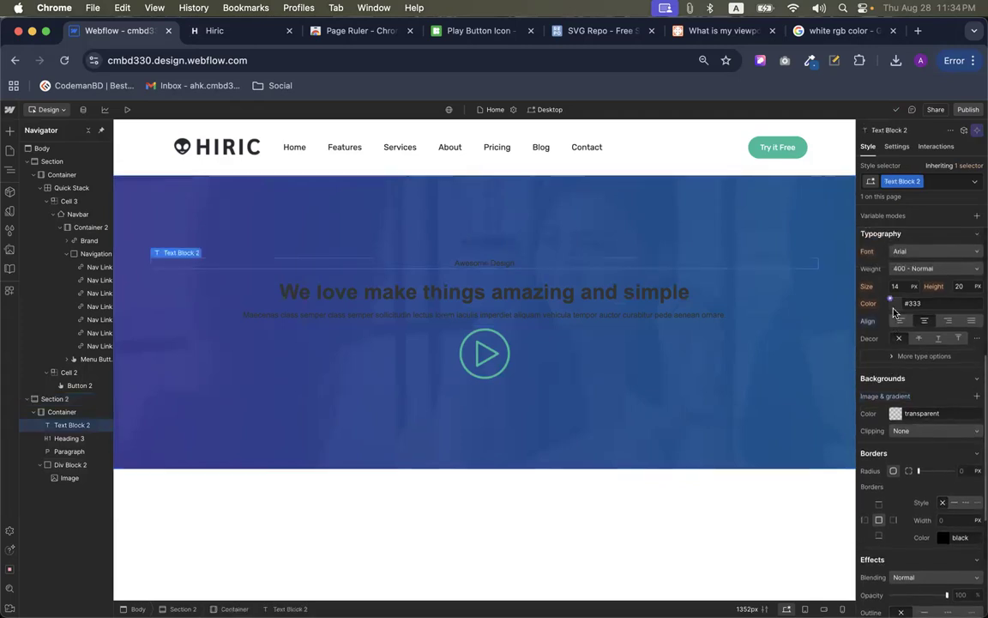
left_click(893, 305)
type("white")
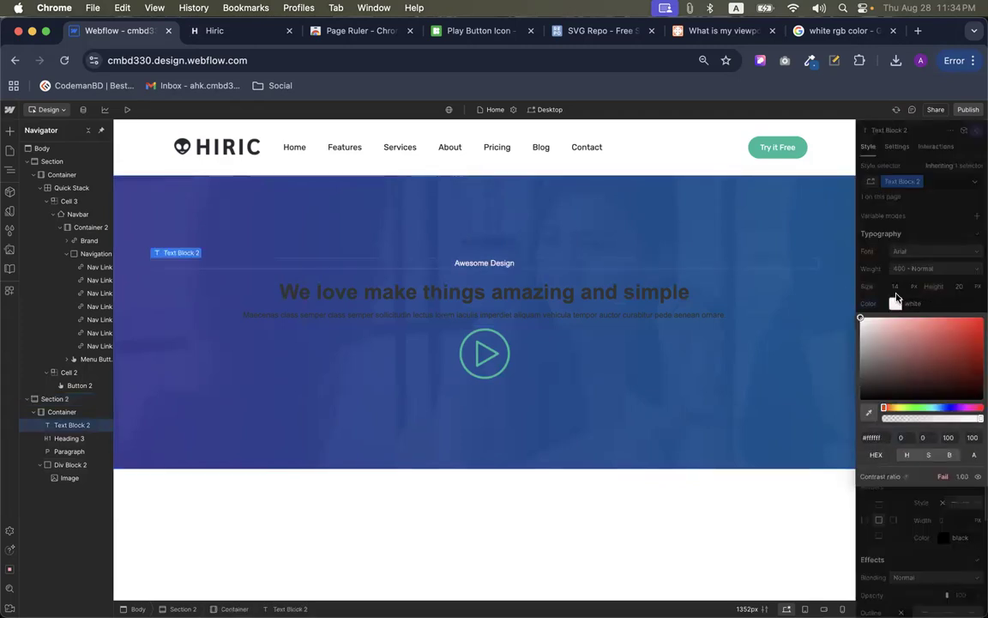
Recheck the text properties and colours of the "Awesome Design" title on the Hiric page
left_click(214, 30)
scroll(825, 450, "down", 4)
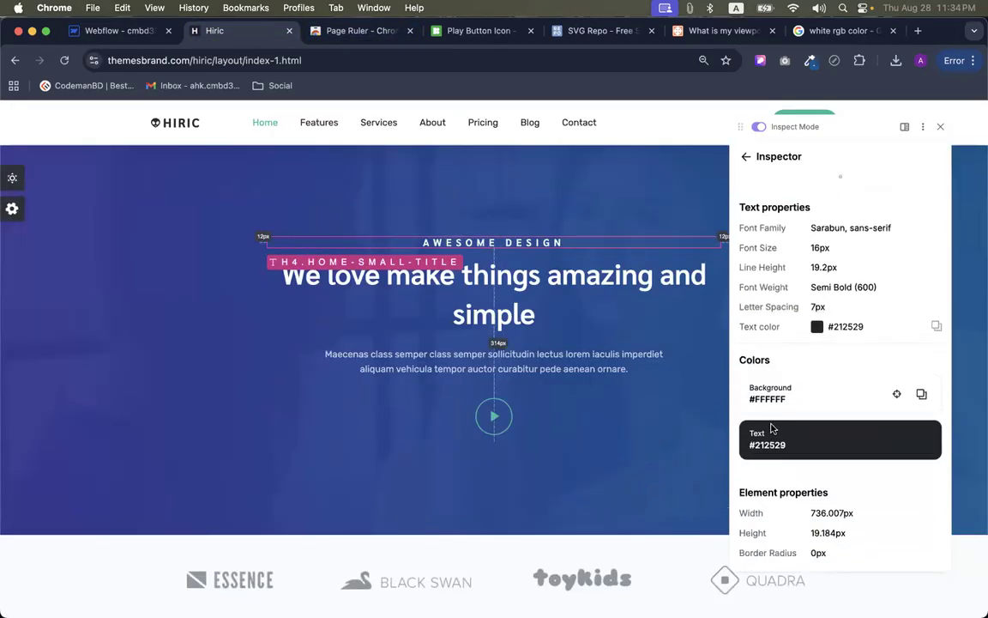
left_click(509, 246)
left_click(508, 246)
left_click(508, 247)
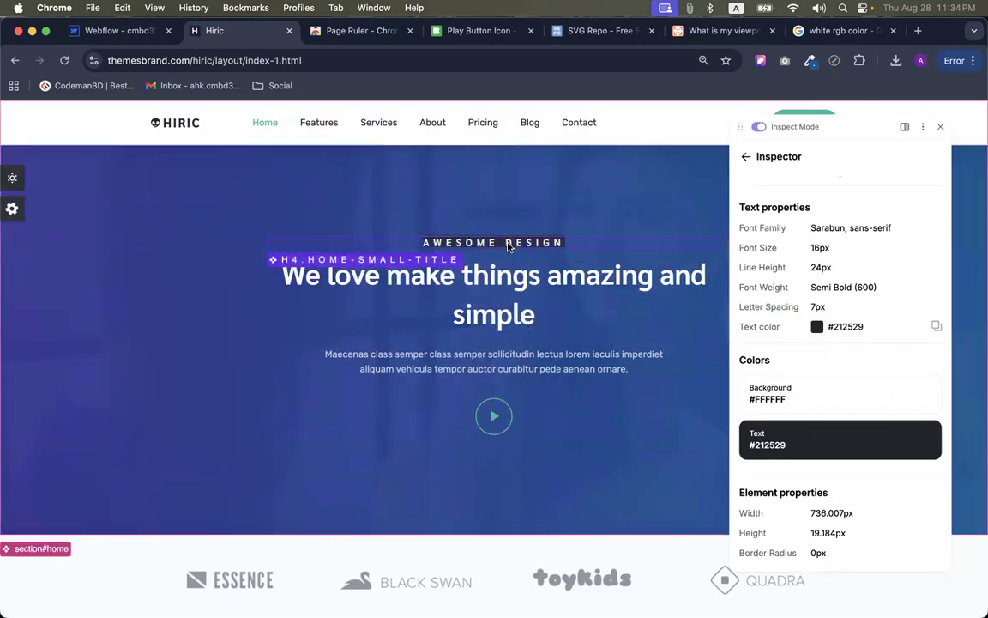
left_click(578, 272)
left_click(527, 245)
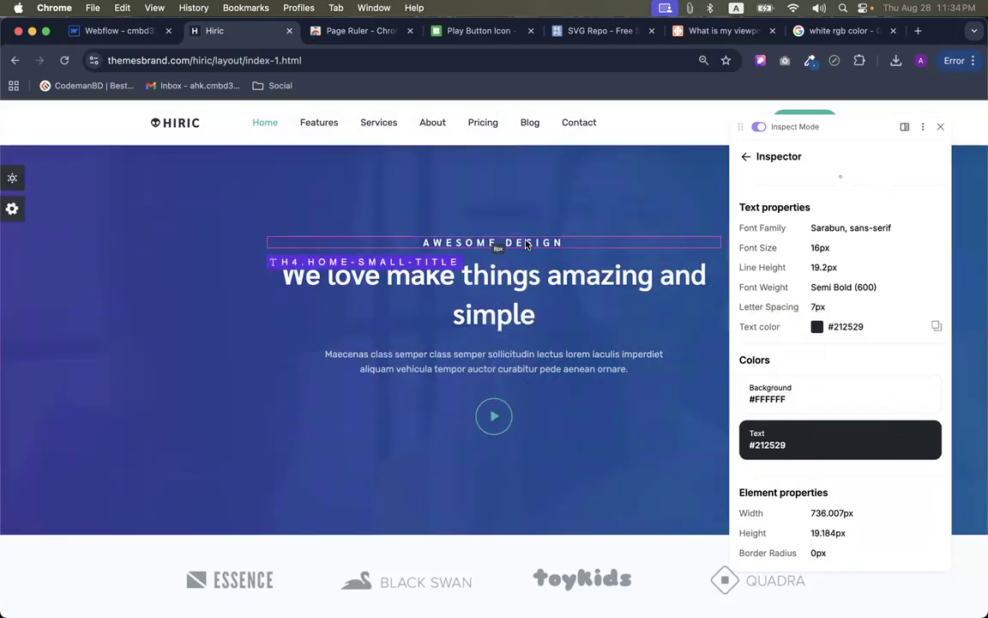
scroll(798, 422, "up", 1)
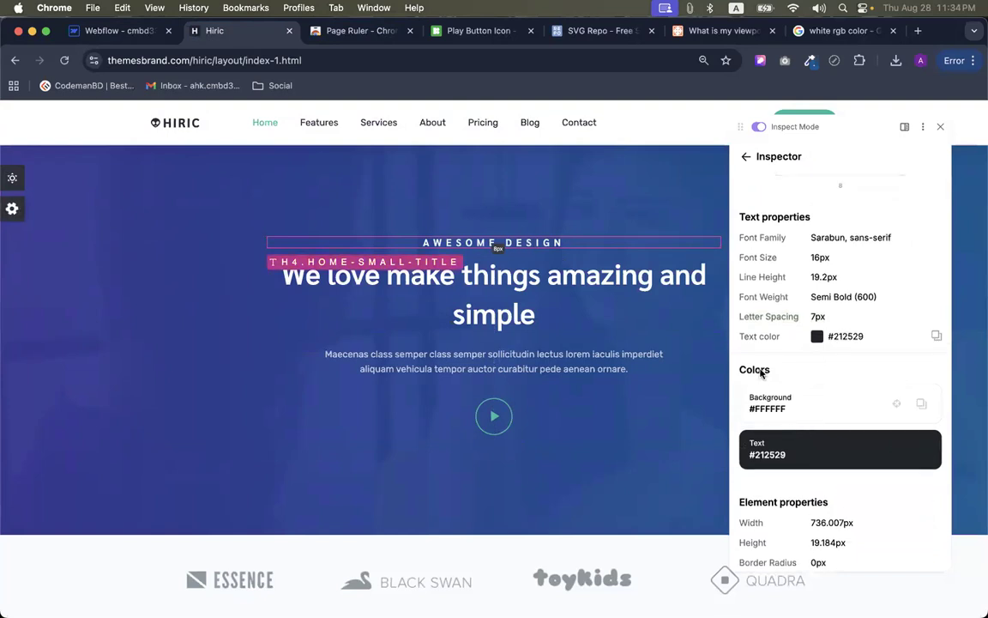
scroll(819, 368, "up", 3)
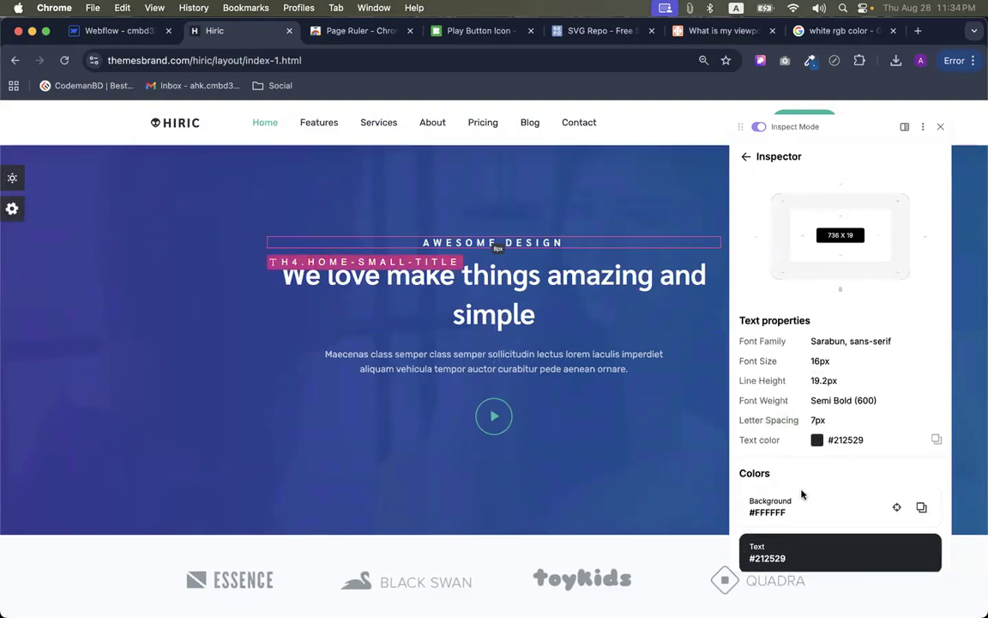
scroll(781, 446, "down", 2)
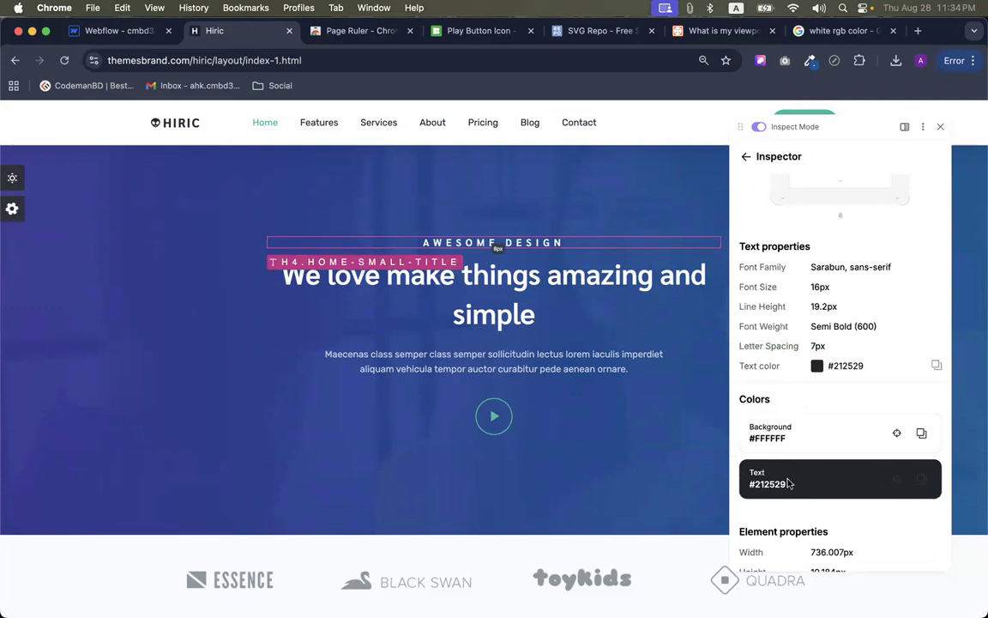
scroll(789, 425, "up", 1)
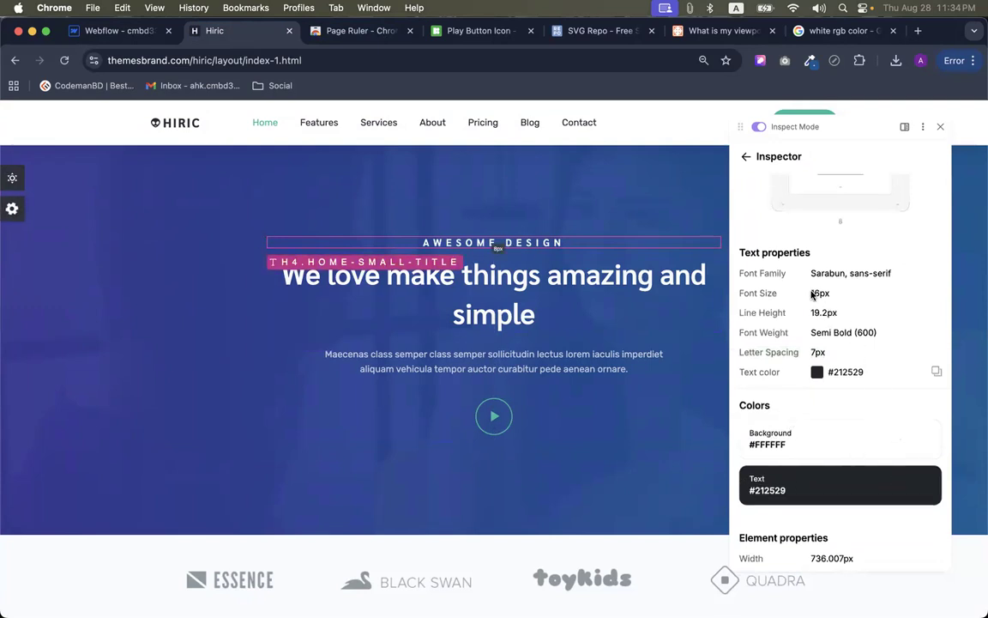
Back in the Webflow Designer, set the "Awesome Design" text block's font size to 16 px
left_click(126, 31)
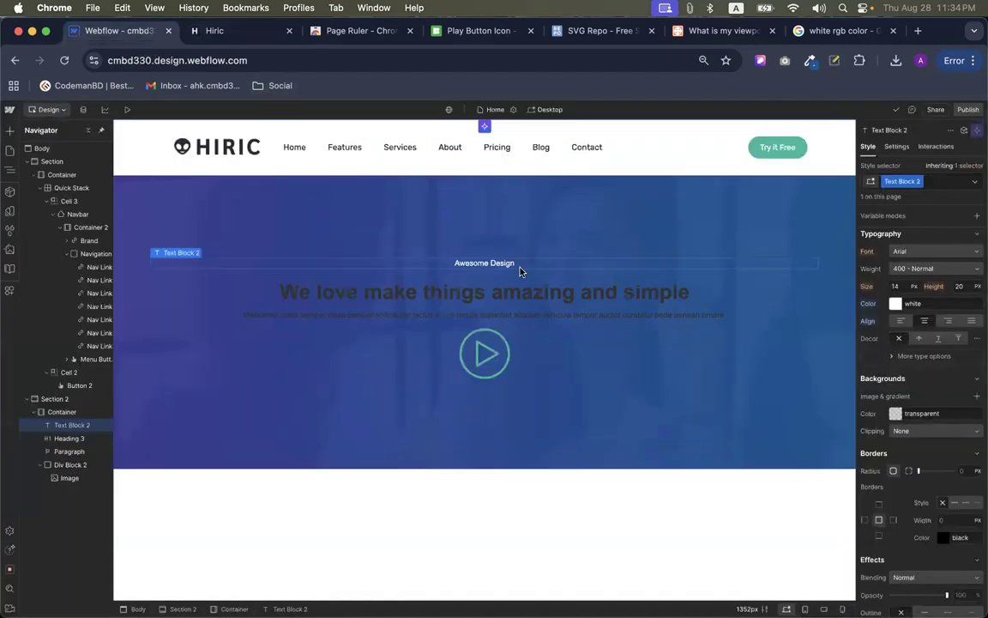
key("Up")
key("Up")
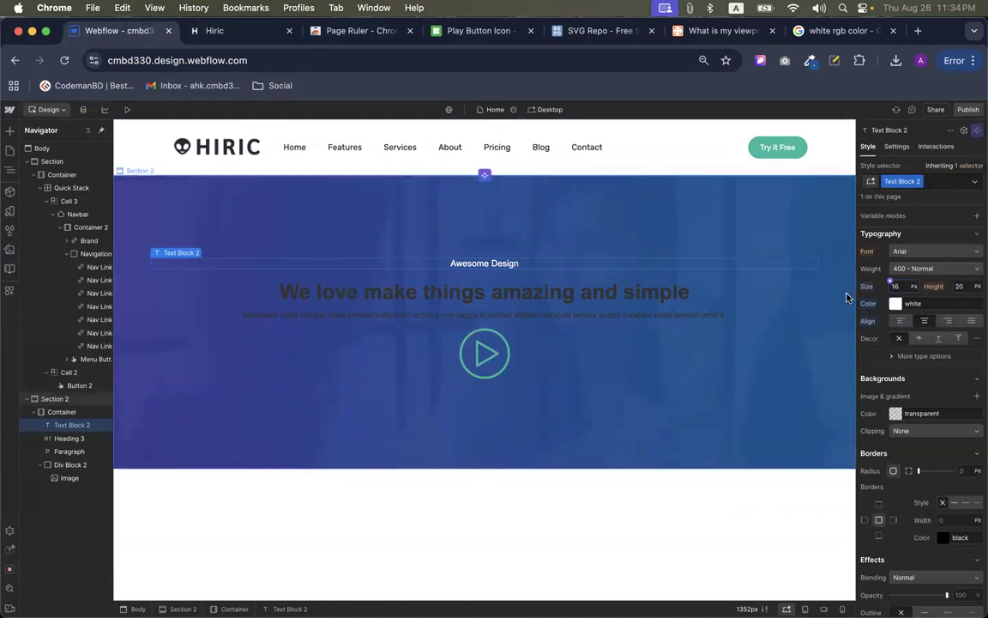
left_click(905, 268)
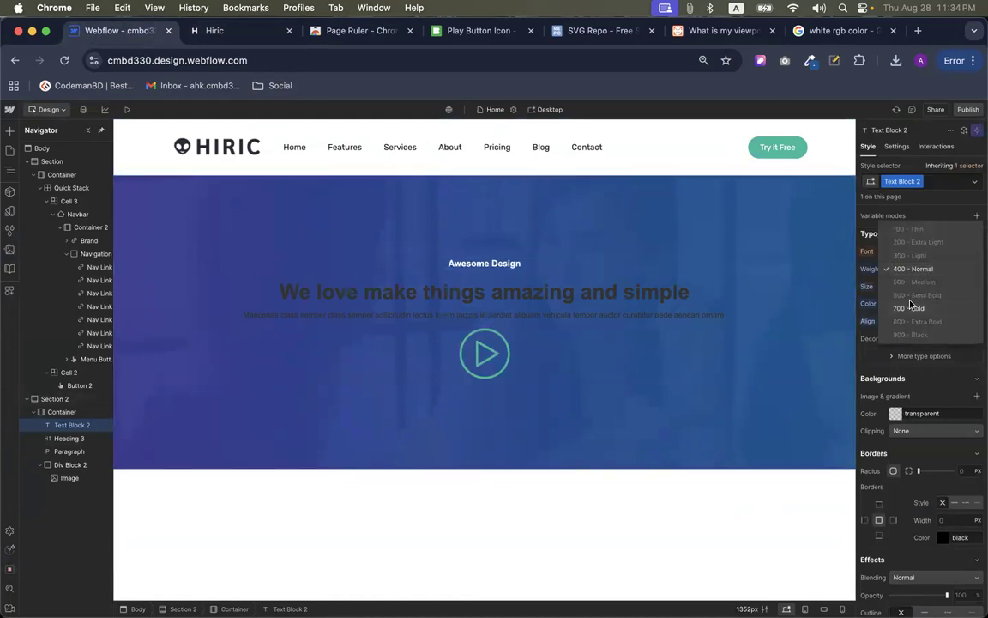
left_click(908, 269)
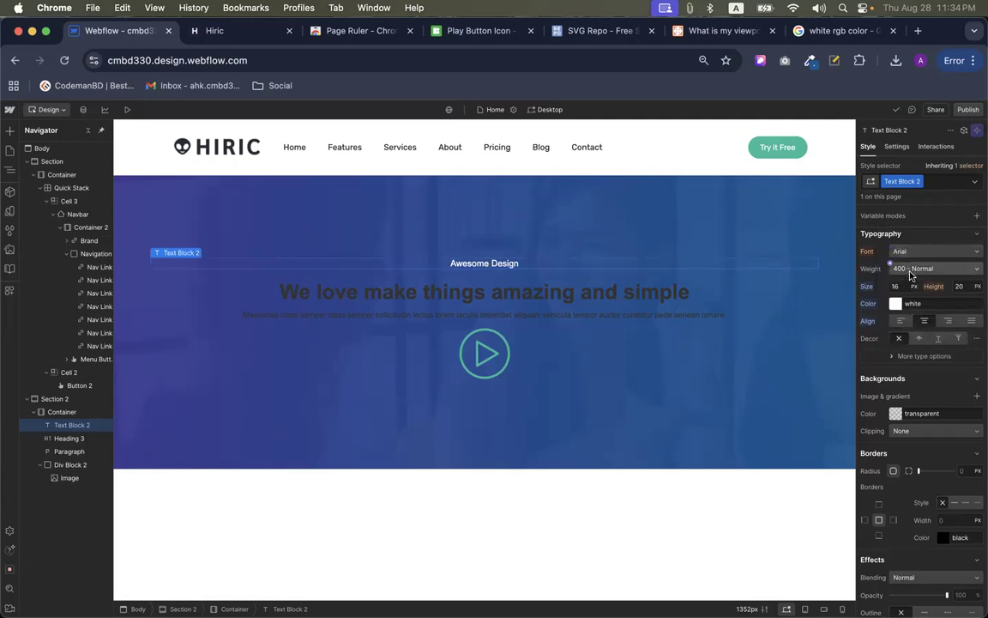
left_click(903, 270)
left_click(907, 268)
Open the site's font settings from the text block's font choices and select the Google font Sarabun
left_click(905, 251)
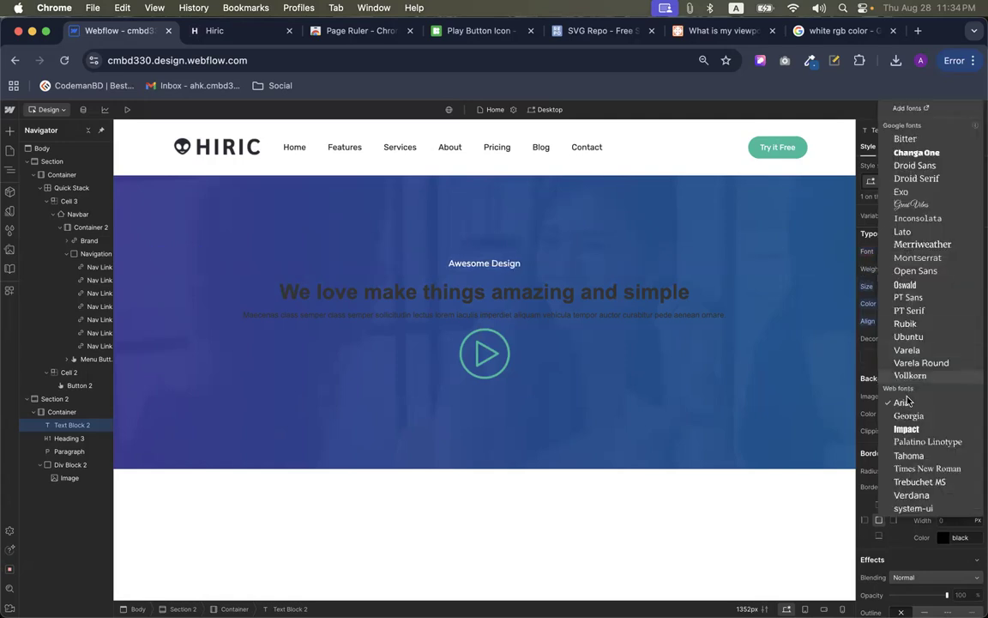
left_click(908, 108)
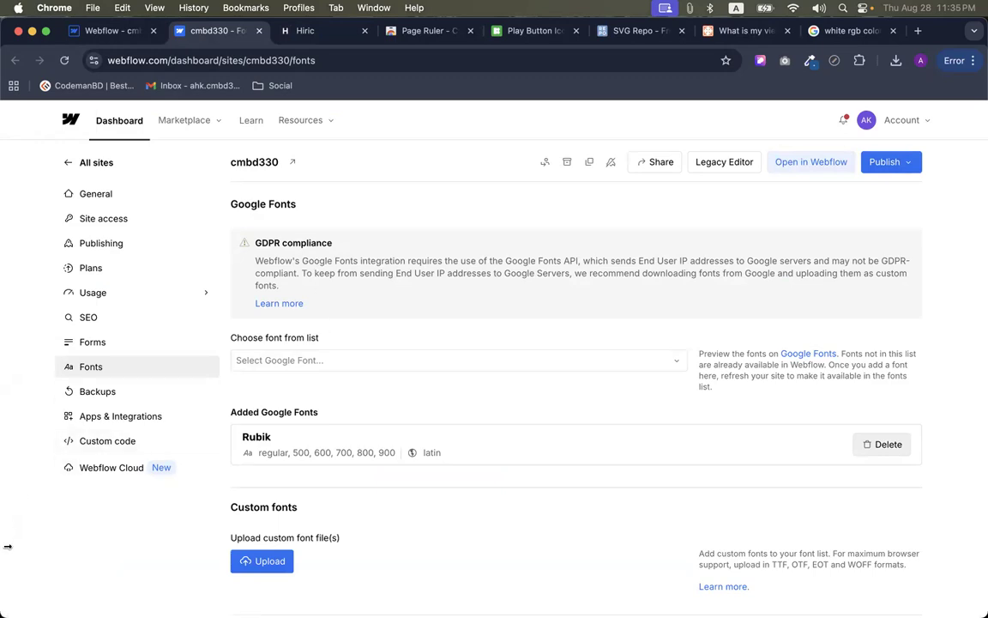
left_click(313, 360)
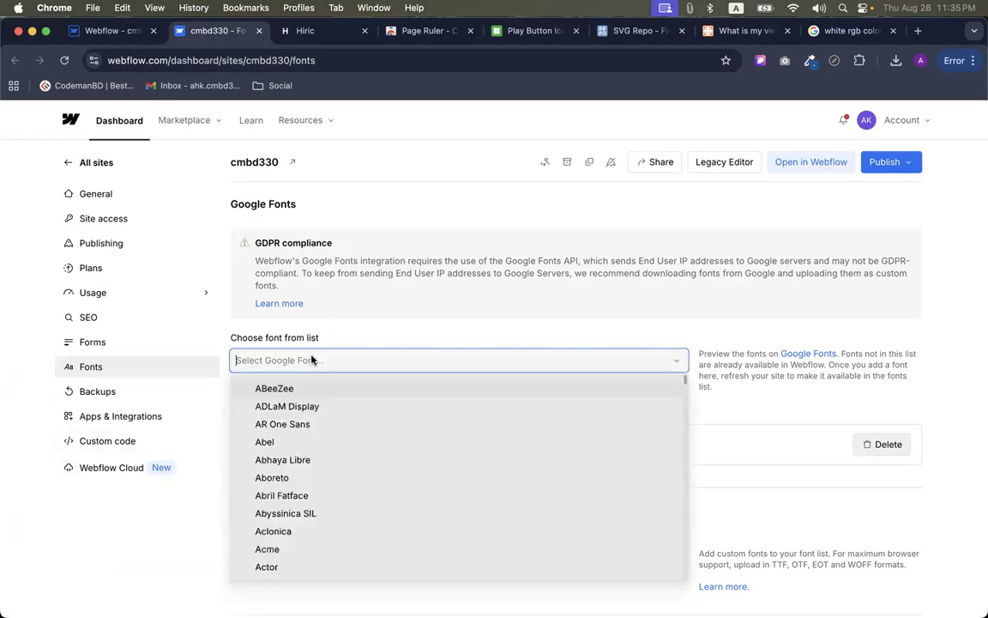
type("sara")
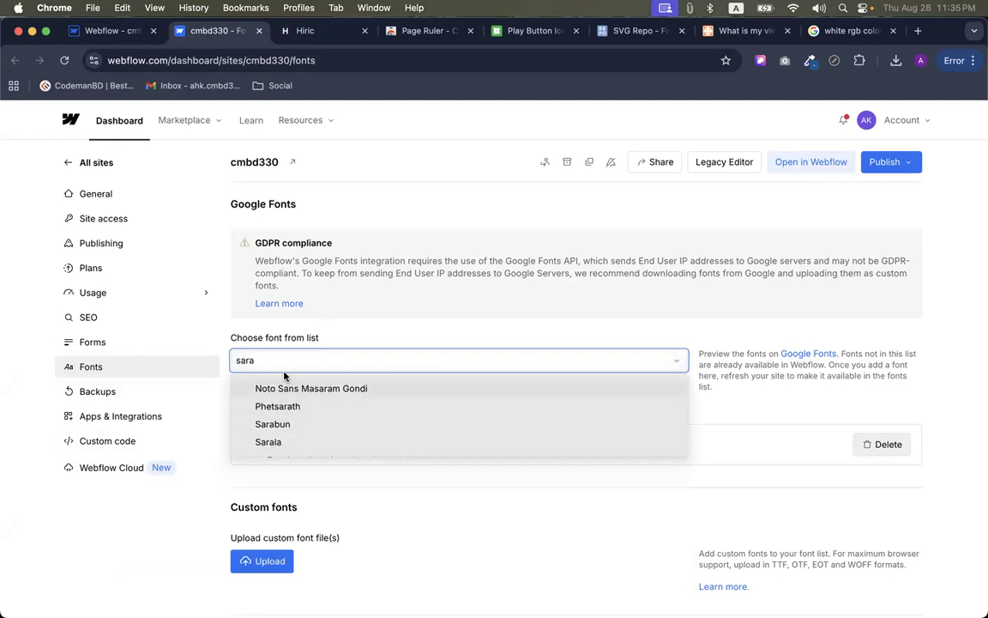
type("b")
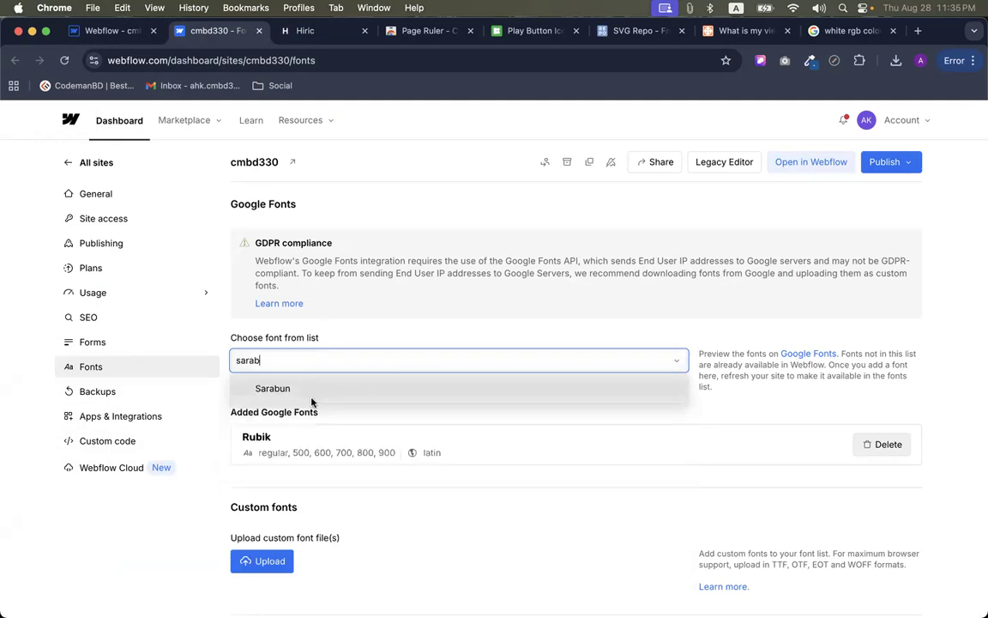
left_click(278, 389)
scroll(279, 391, "down", 3)
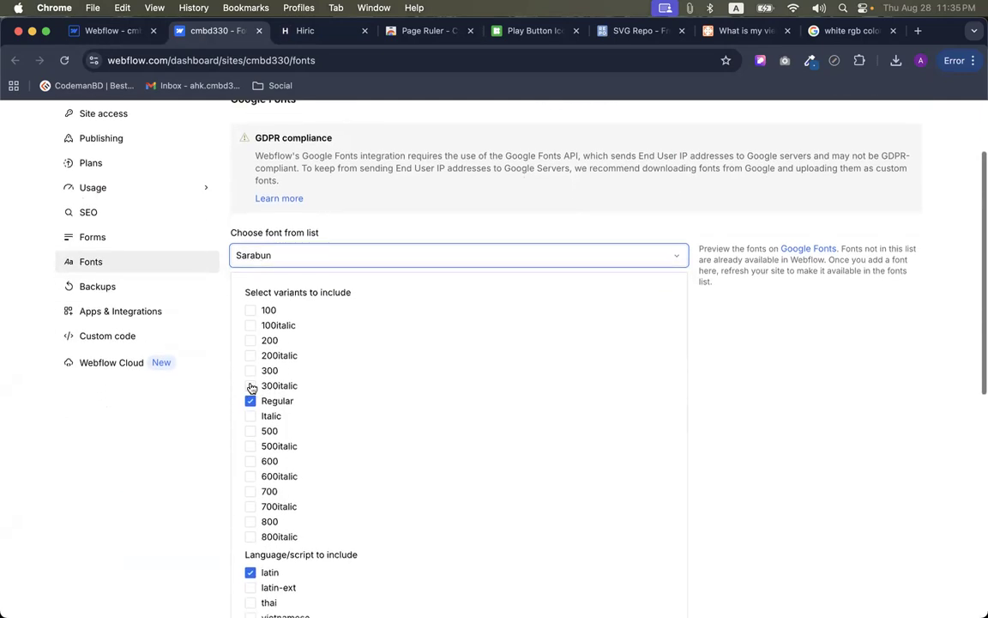
Include Sarabun variants 200, 300, 500, 600 and 700 alongside Regular and add the font to the site
left_click(249, 370)
left_click(249, 339)
left_click(251, 431)
left_click(250, 461)
left_click(251, 490)
scroll(251, 480, "down", 4)
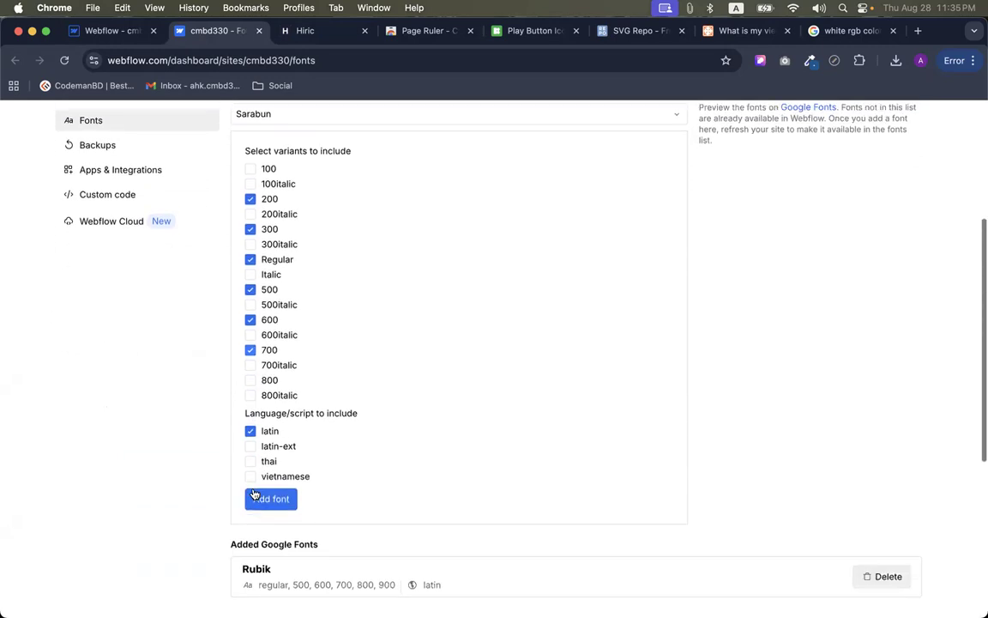
left_click(258, 469)
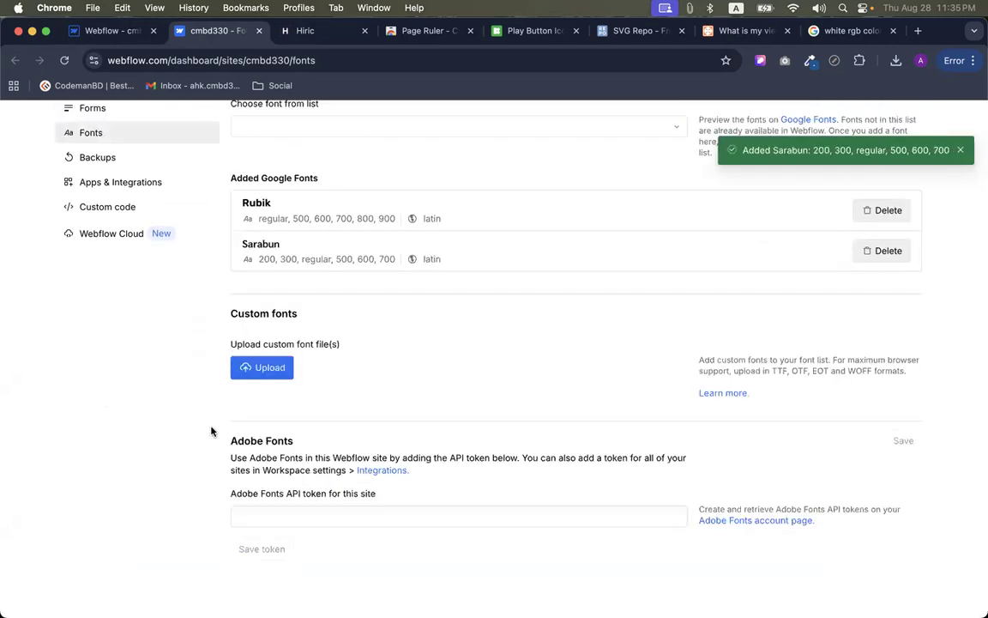
Return to the Webflow Designer and reload it so the added Sarabun font can be used
left_click(111, 30)
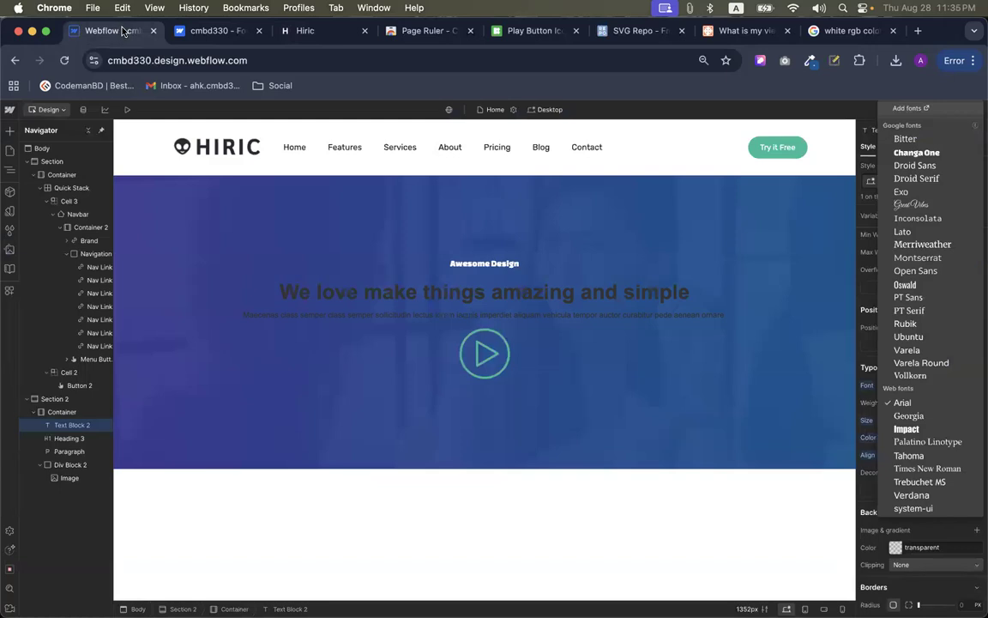
left_click(873, 115)
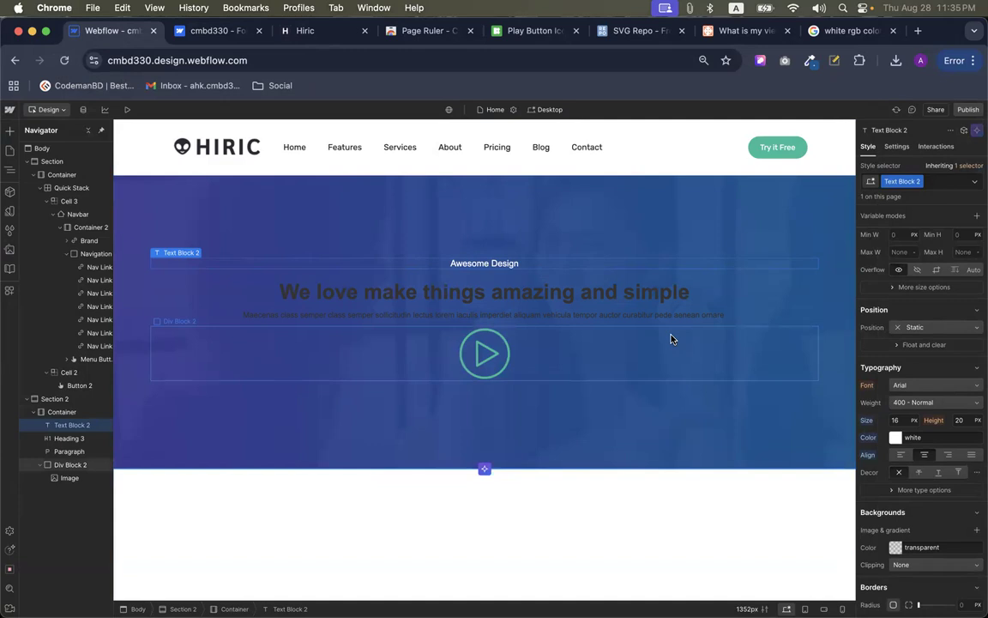
left_click(64, 60)
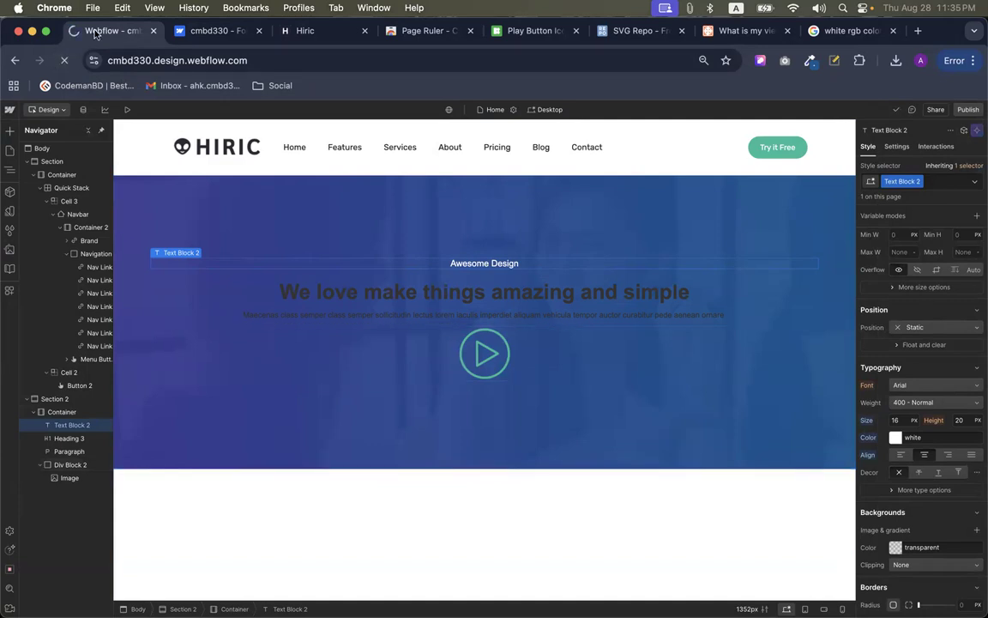
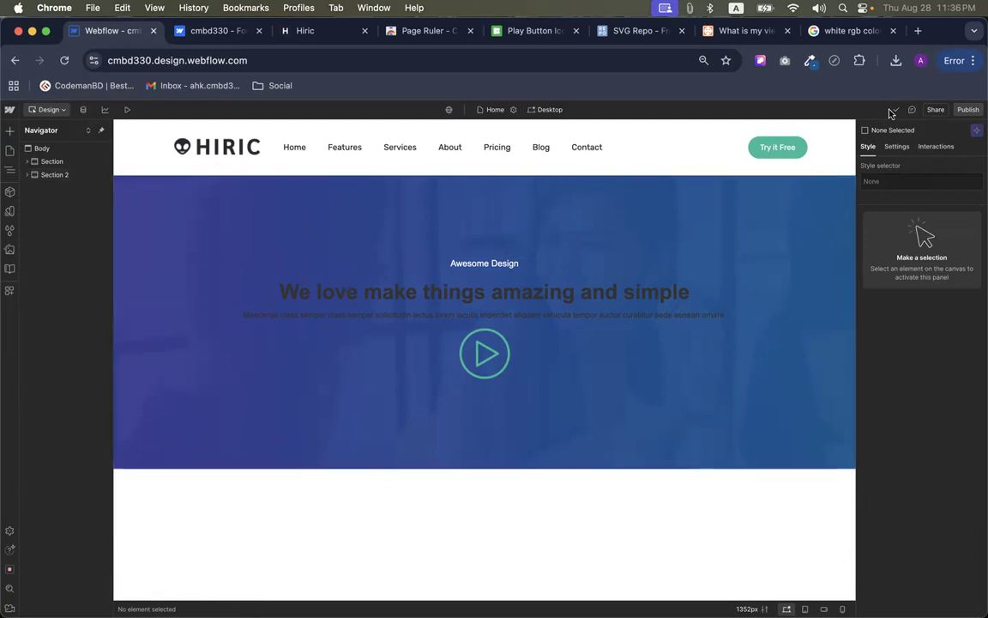
Publish the site and set the "Awesome Design" text block's font to Sarabun
left_click(967, 109)
left_click(916, 258)
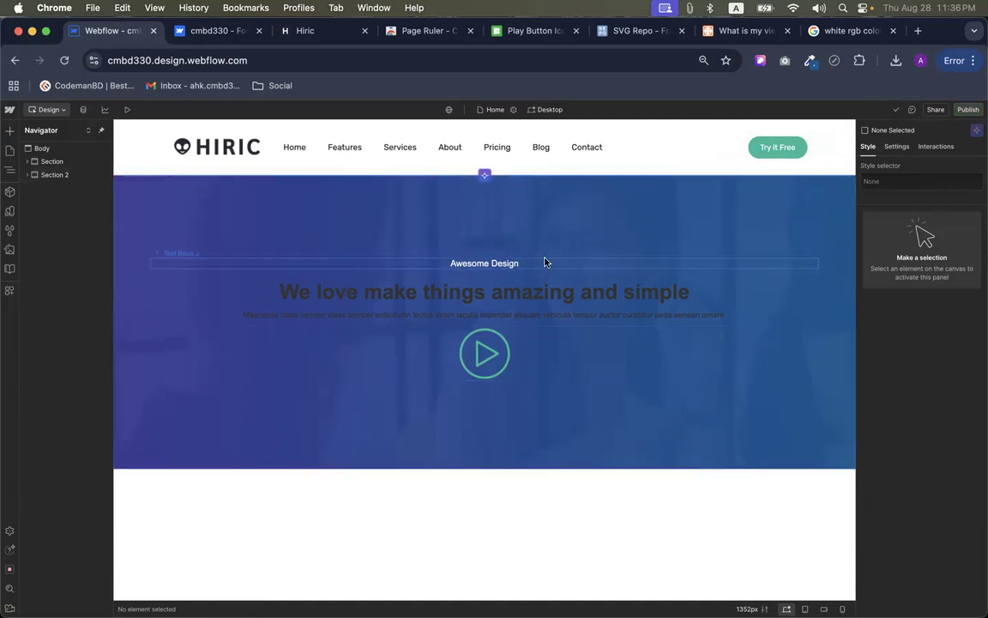
left_click(486, 264)
scroll(907, 547, "down", 3)
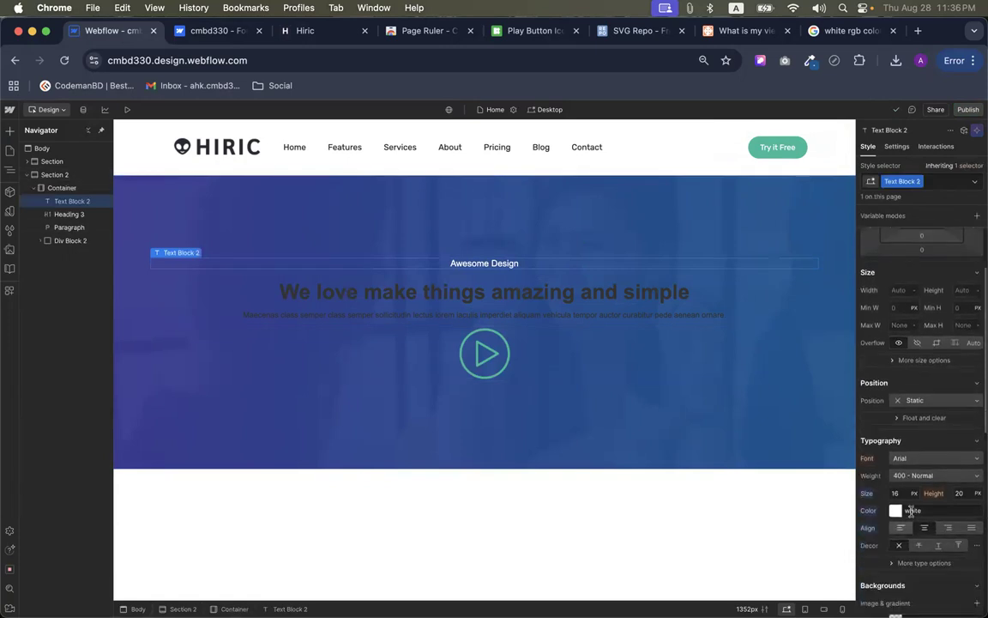
left_click(910, 458)
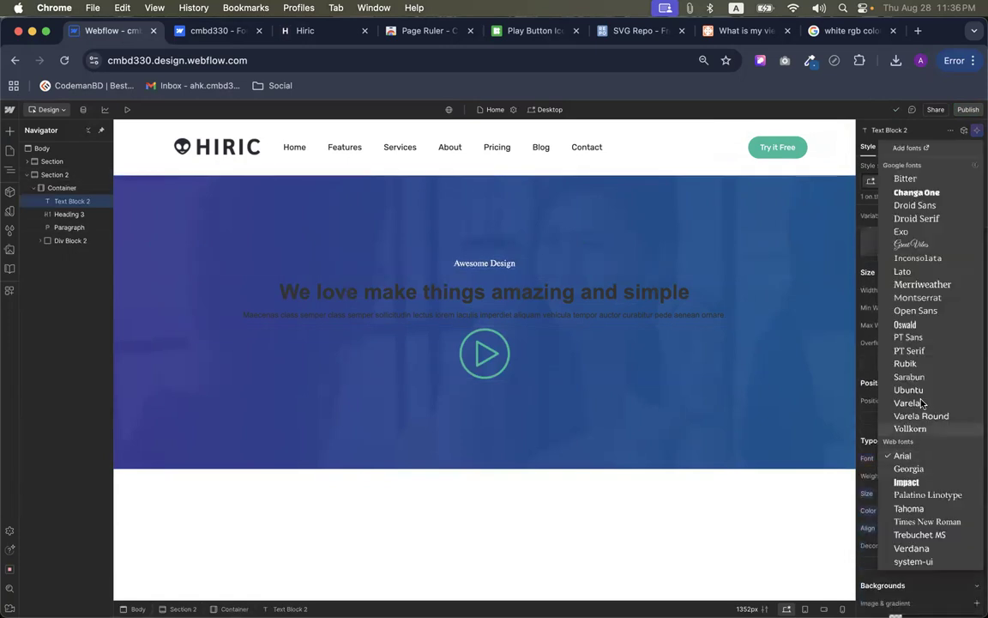
left_click(905, 377)
scroll(884, 415, "down", 3)
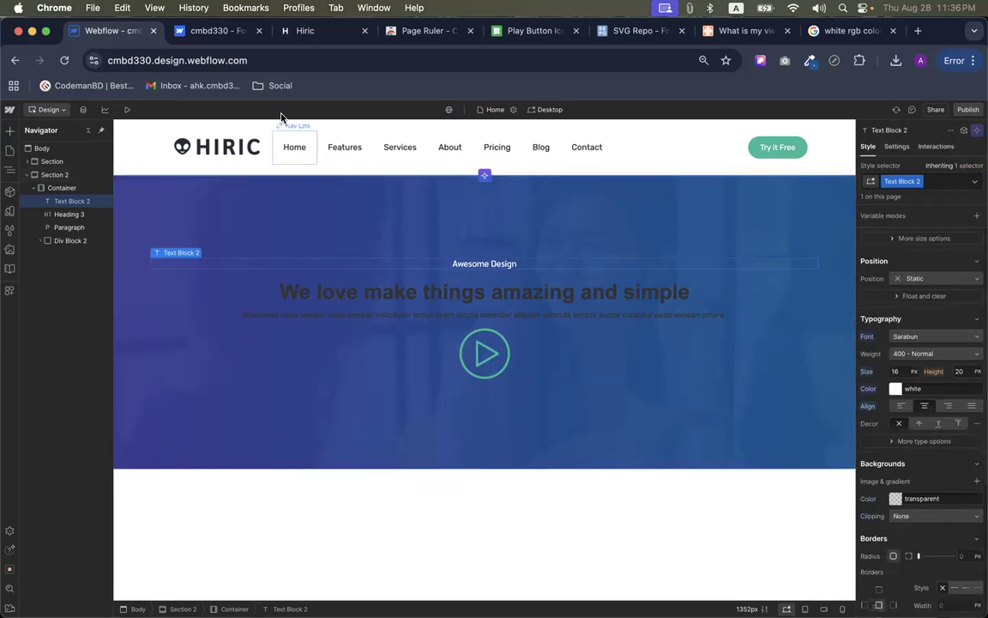
Check the small title's letter spacing on the Hiric reference page and set the "Awesome Design" text block's letter spacing to 7 px in Webflow
left_click(292, 32)
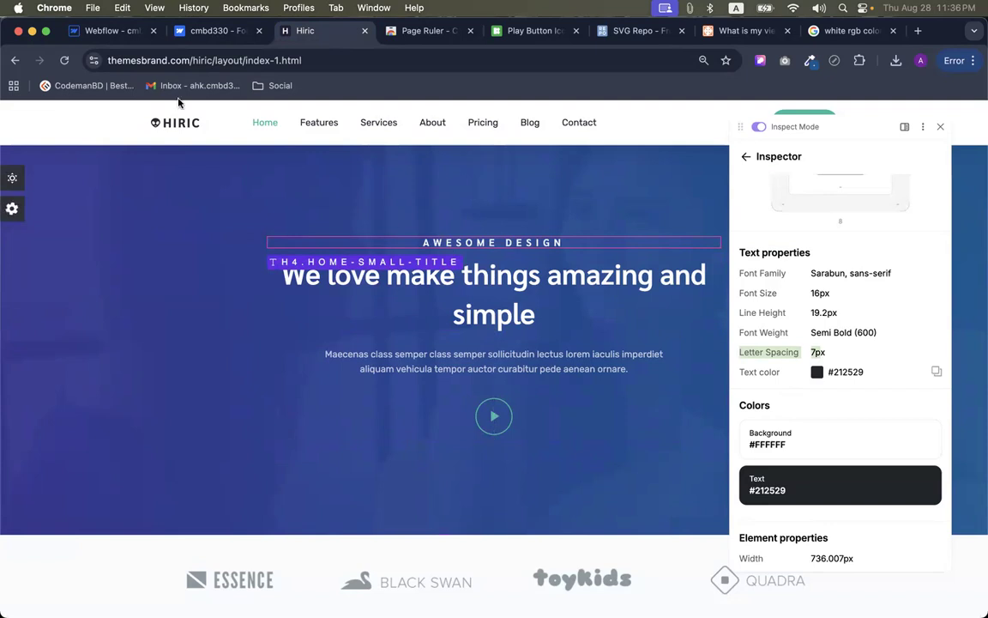
left_click(101, 31)
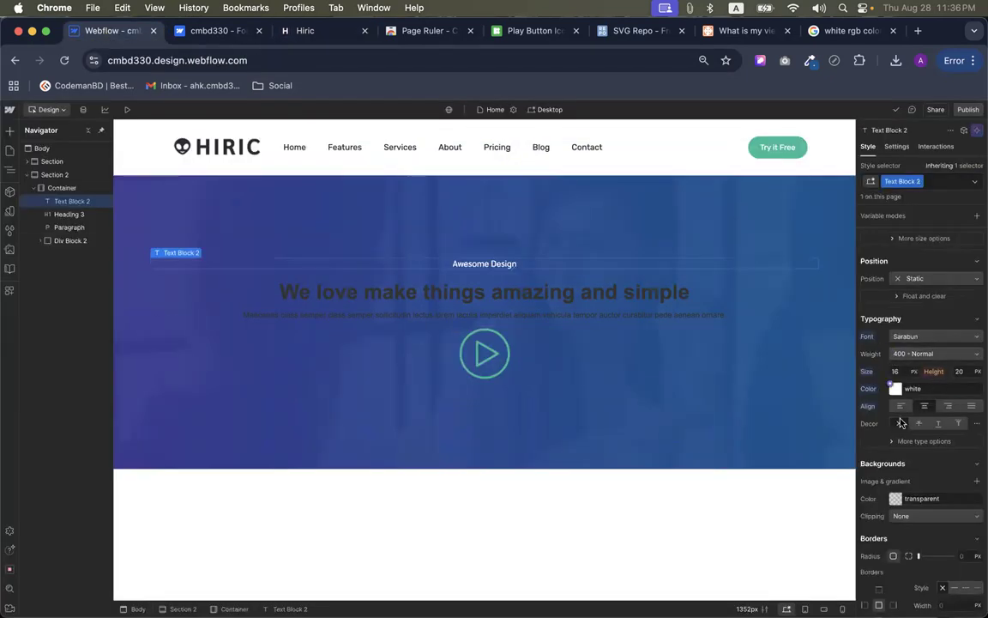
left_click(909, 441)
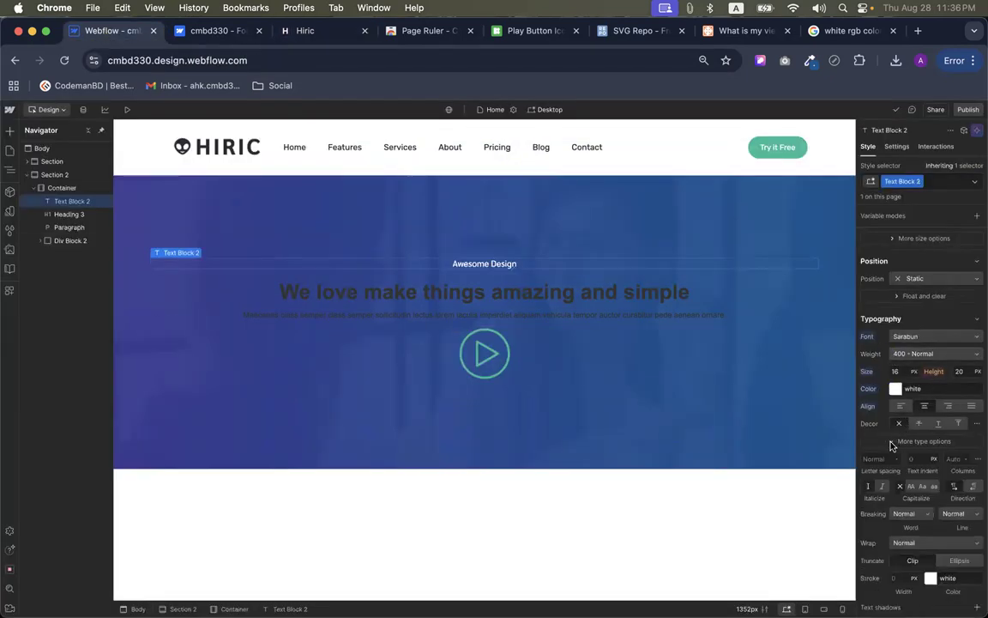
left_click(875, 456)
type("7")
key("Return")
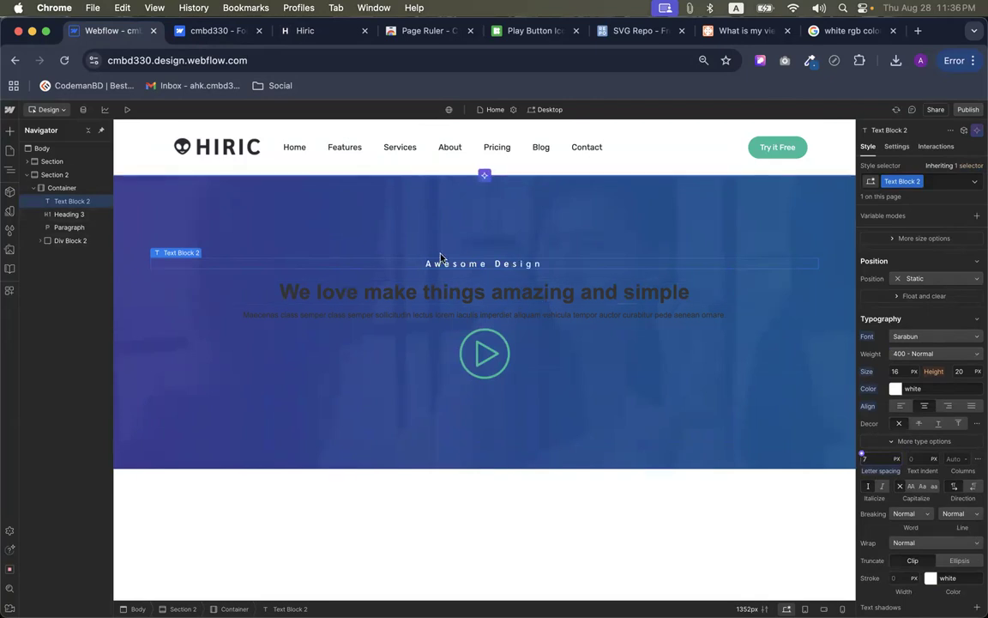
Compare the small title with the Hiric reference and set the "Awesome Design" text block's capitalization to uppercase
left_click(302, 32)
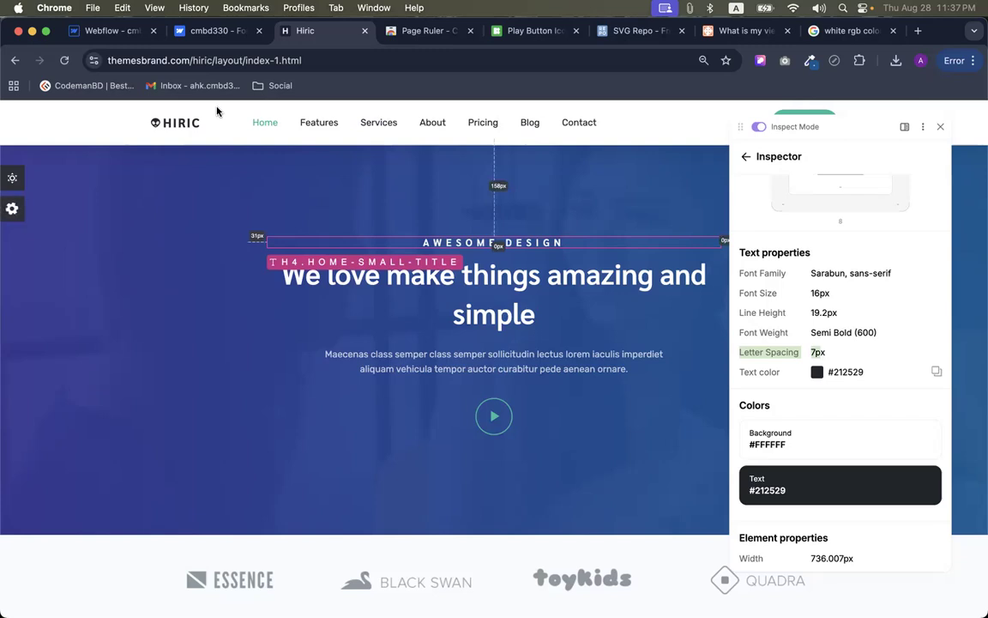
left_click(111, 30)
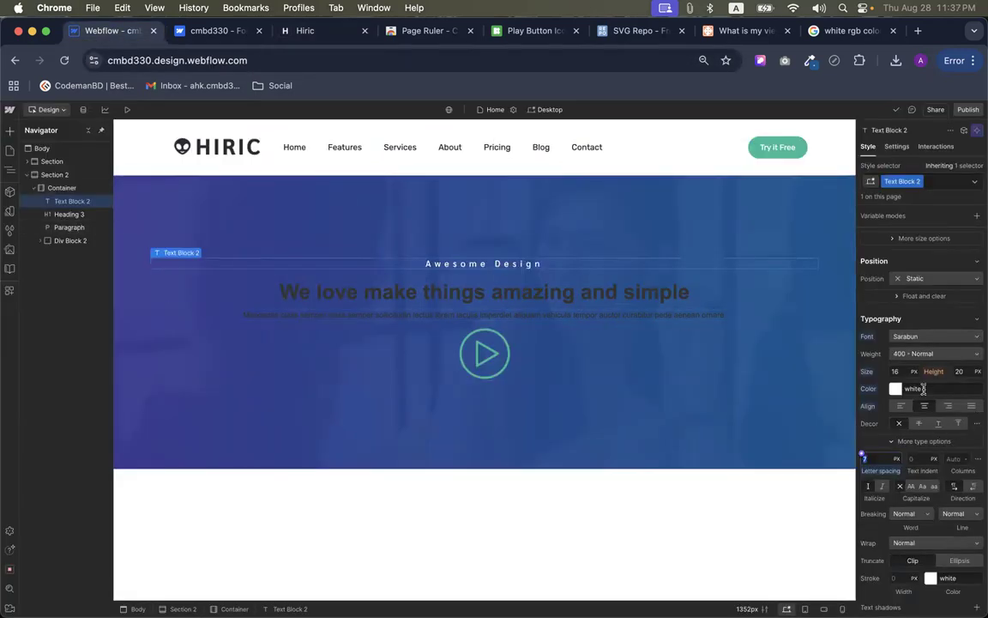
scroll(878, 406, "down", 1)
scroll(879, 406, "down", 1)
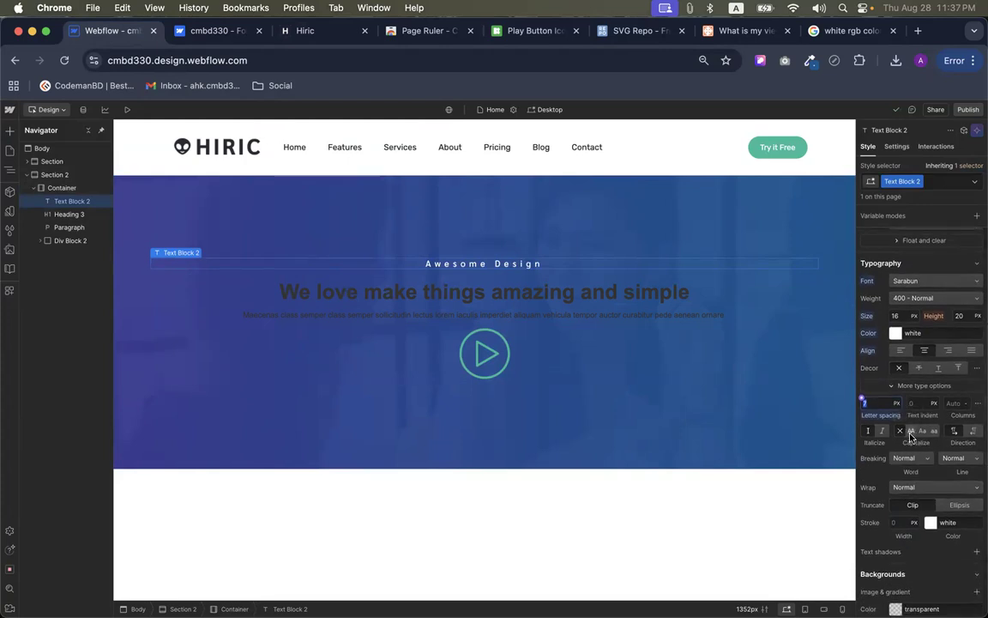
scroll(911, 438, "up", 5)
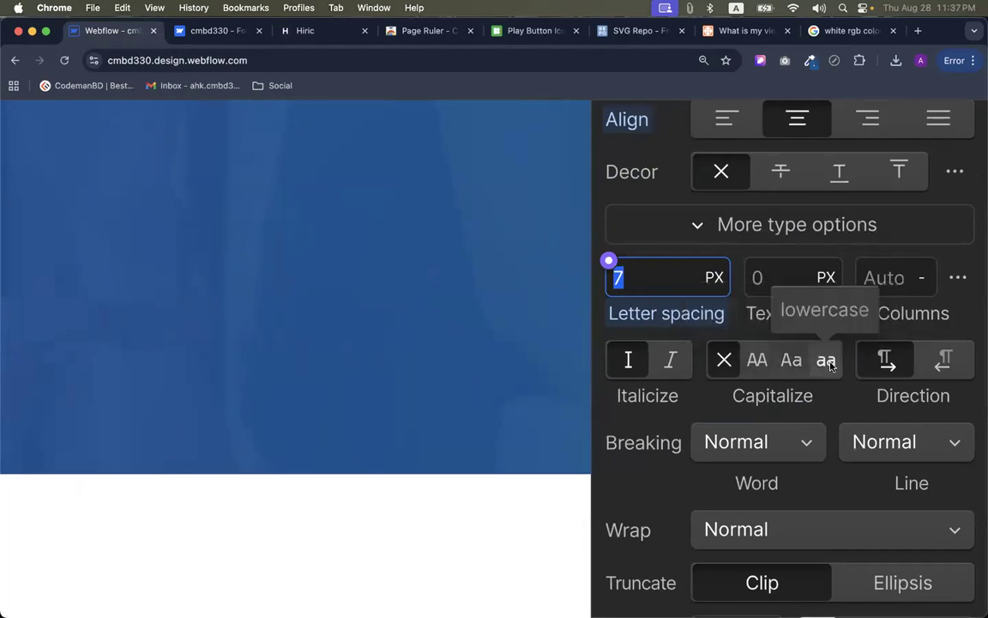
scroll(831, 364, "down", 5)
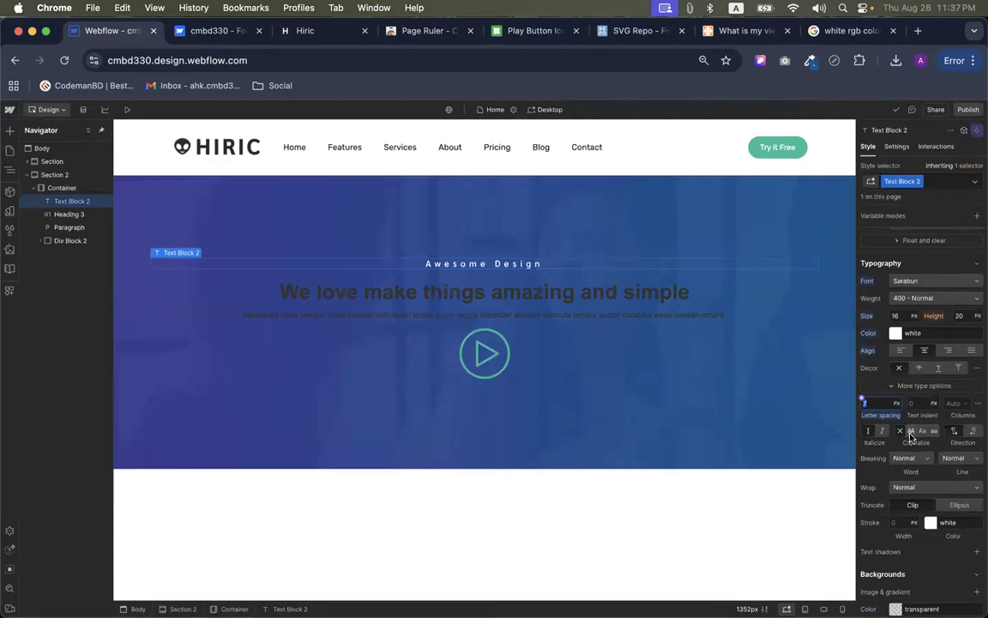
left_click(911, 431)
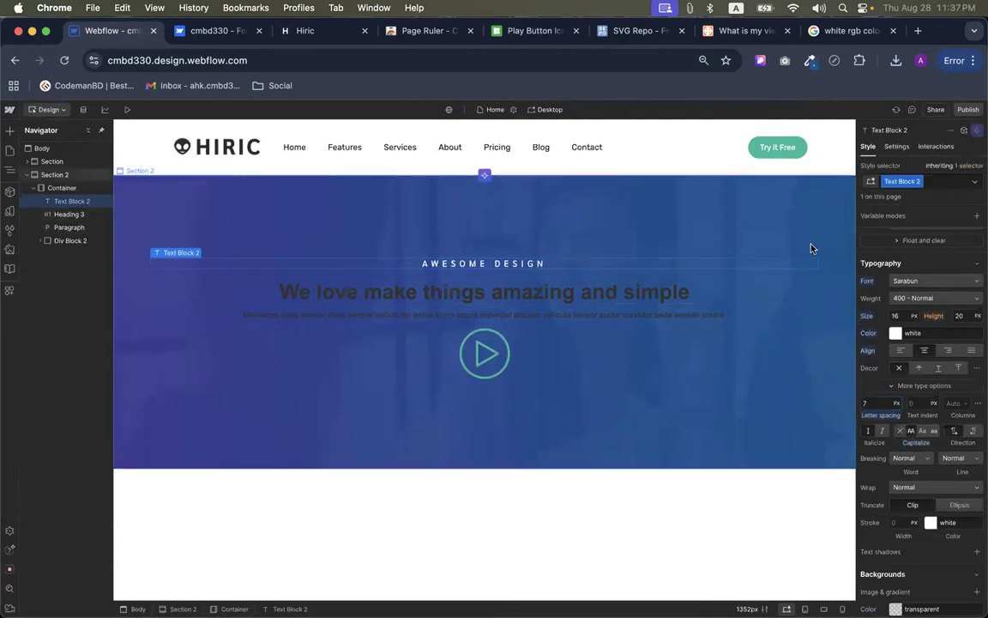
Select the hero heading in Webflow and inspect the text properties of "We love make things amazing and simple" on the Hiric reference page
left_click(464, 296)
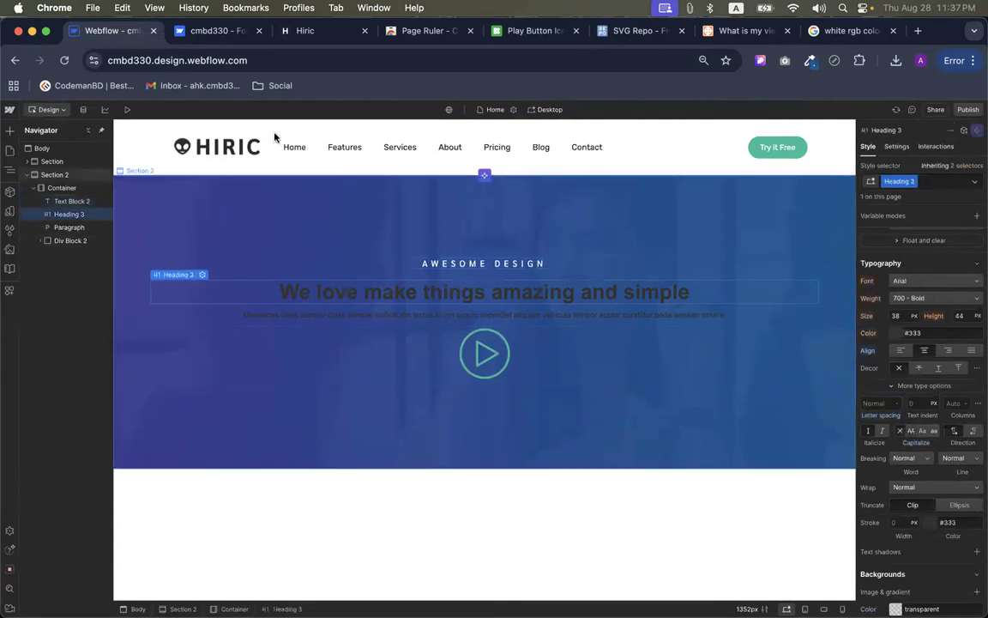
left_click(221, 26)
left_click(305, 30)
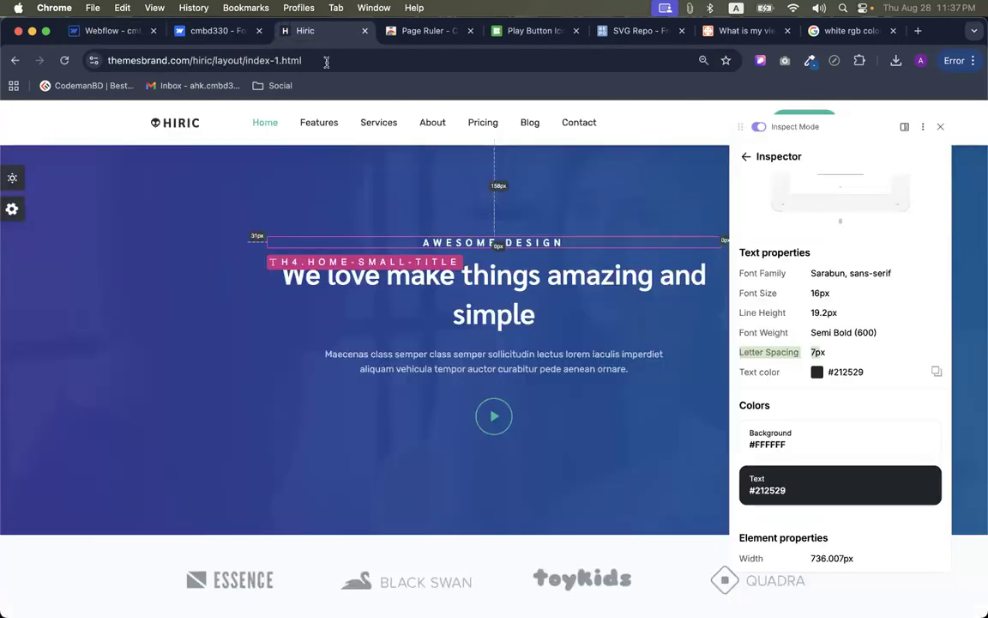
left_click(940, 126)
left_click(493, 243)
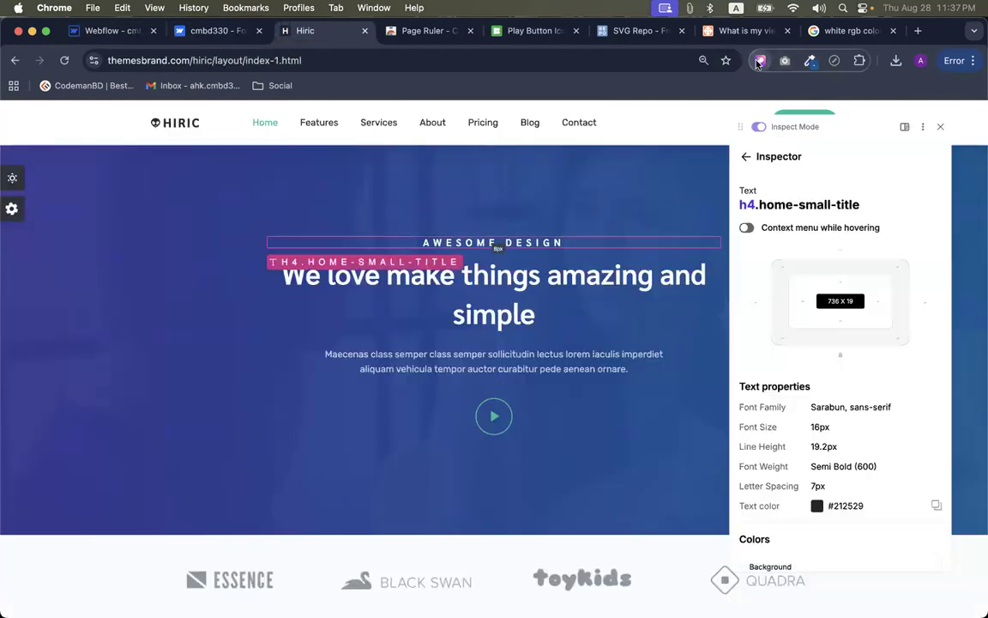
left_click(474, 290)
right_click(320, 39)
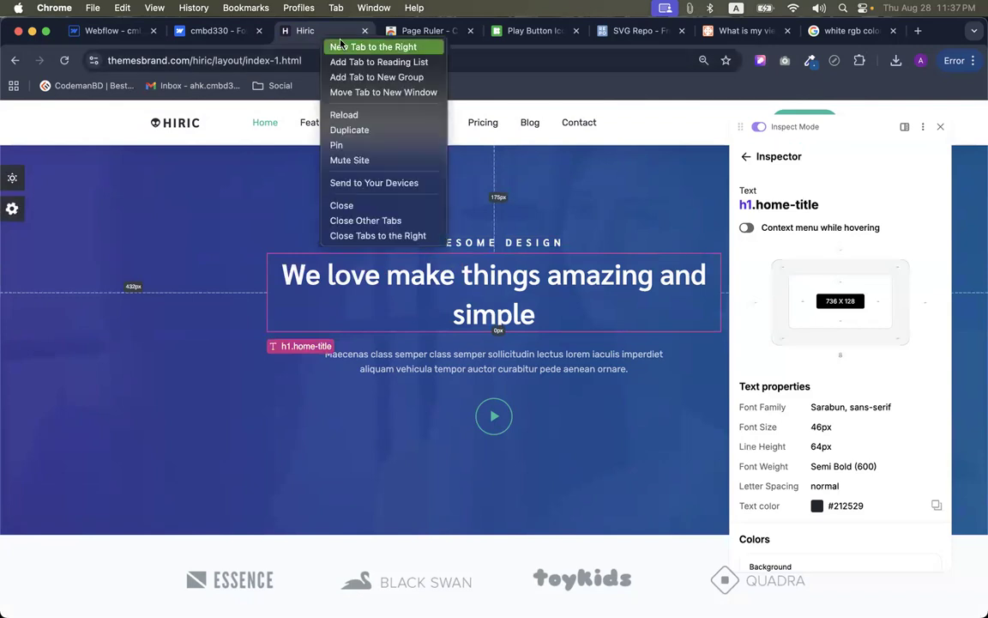
Switch to the Chrome Web Store and search its extensions for "whatfont"
left_click(386, 30)
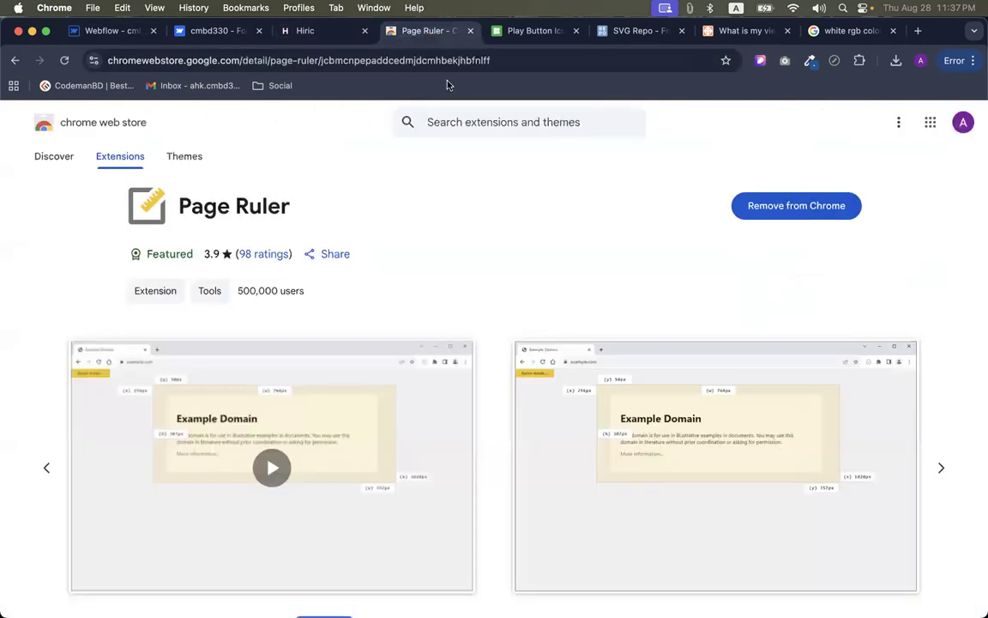
left_click(447, 117)
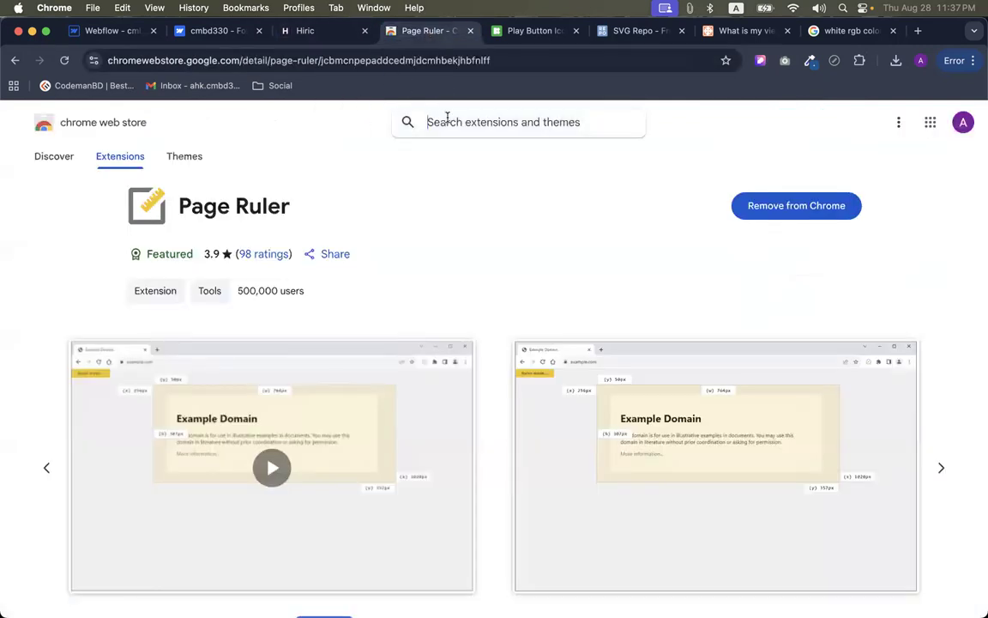
type("whatfont")
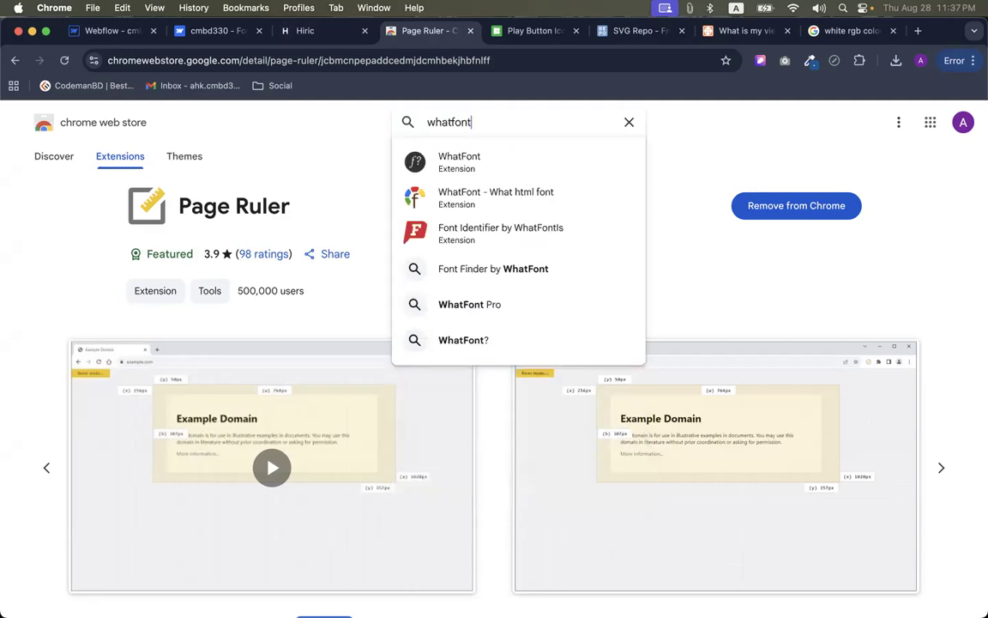
key("Return")
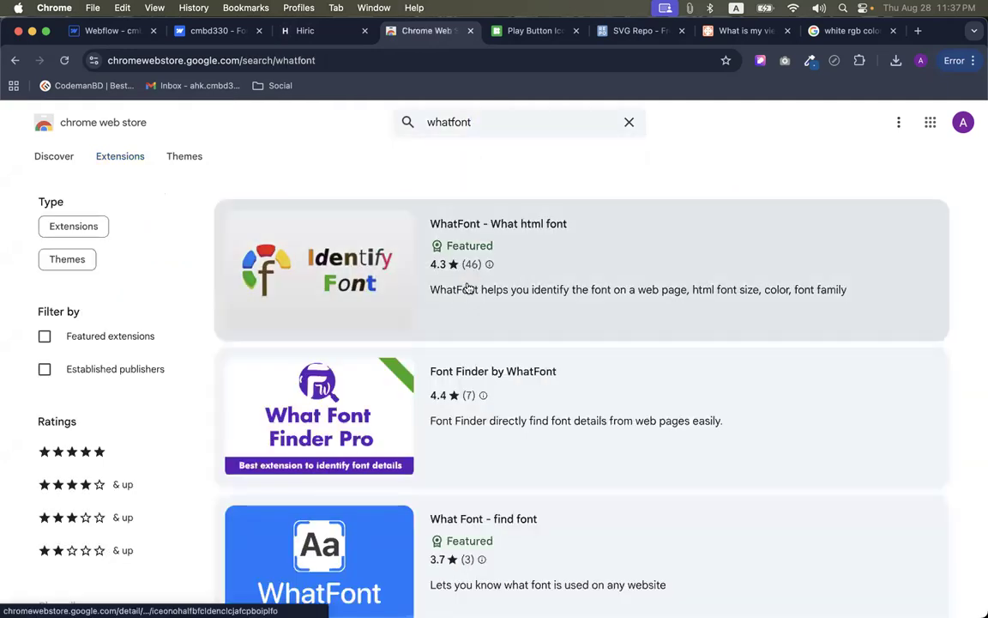
Open the WhatFont extension by chengyinliu.com from the search results and add it to Chrome
scroll(469, 289, "down", 5)
scroll(468, 289, "down", 8)
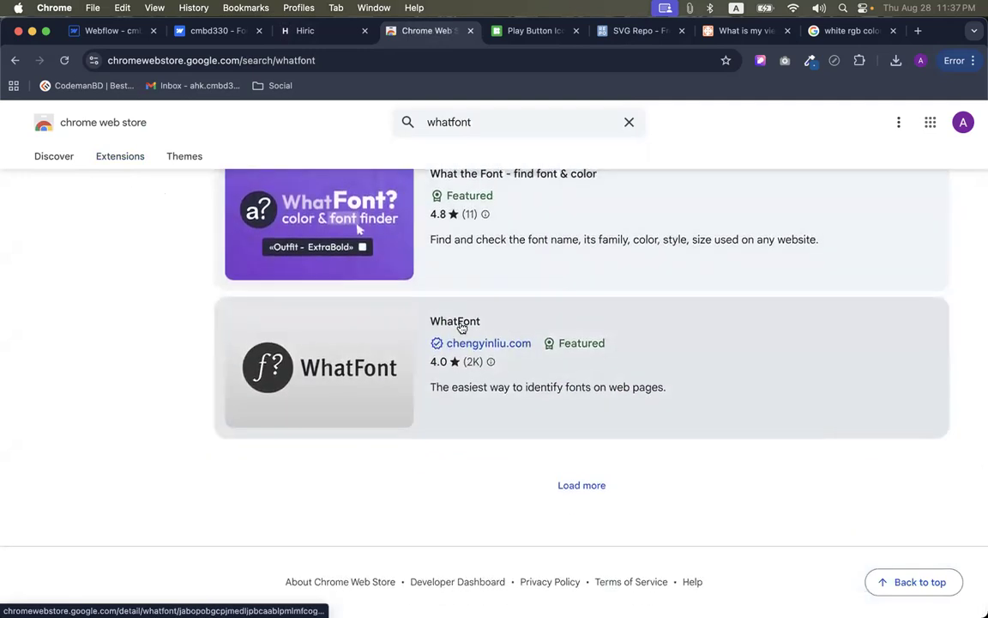
left_click(460, 324)
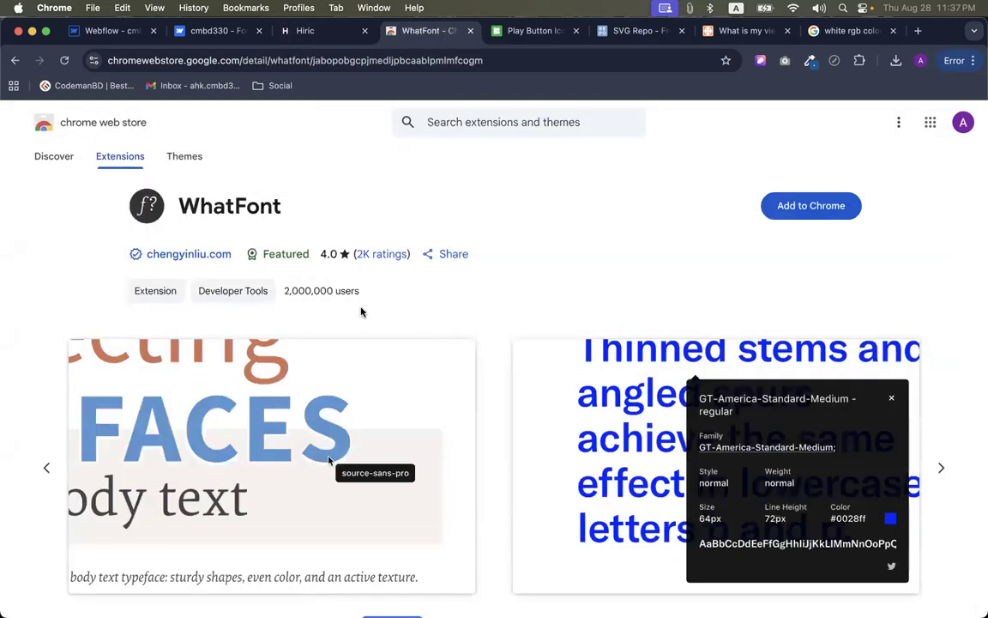
left_click(808, 215)
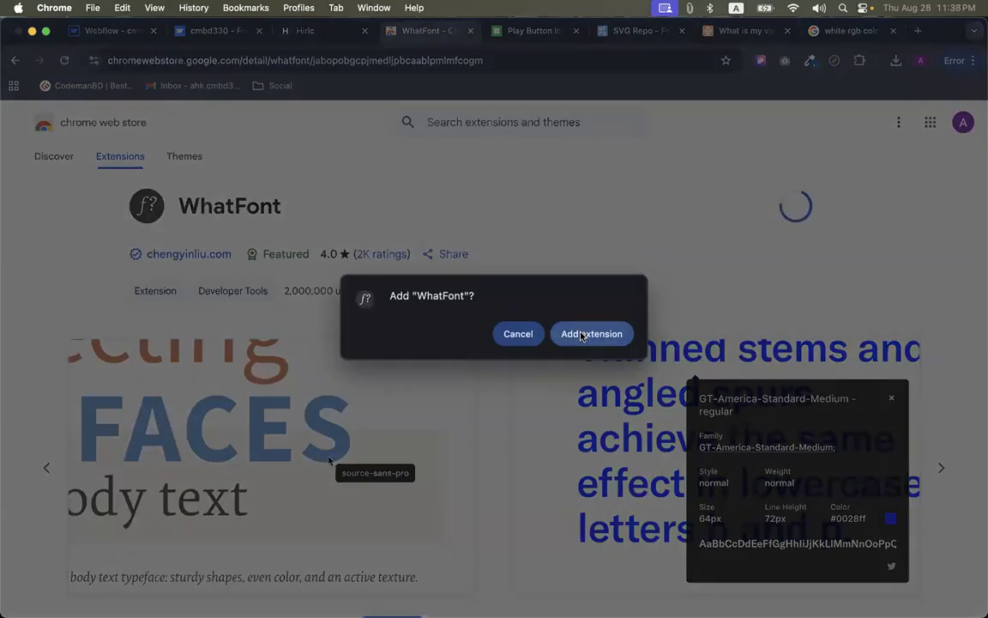
left_click(581, 334)
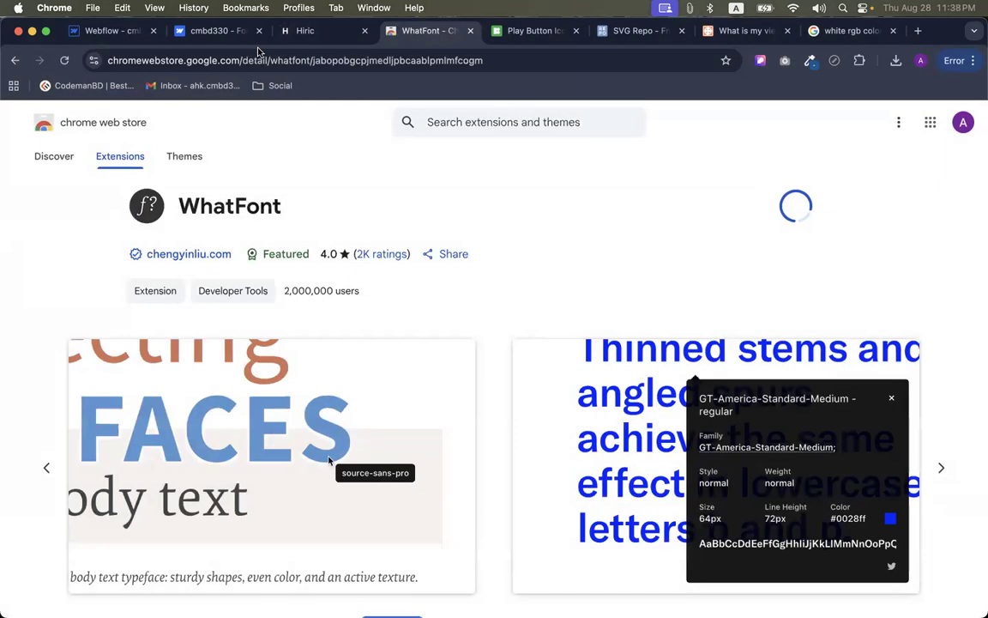
Search Google for "whatfont chrome extension" and open the WhatFont store page from the results
left_click(249, 59)
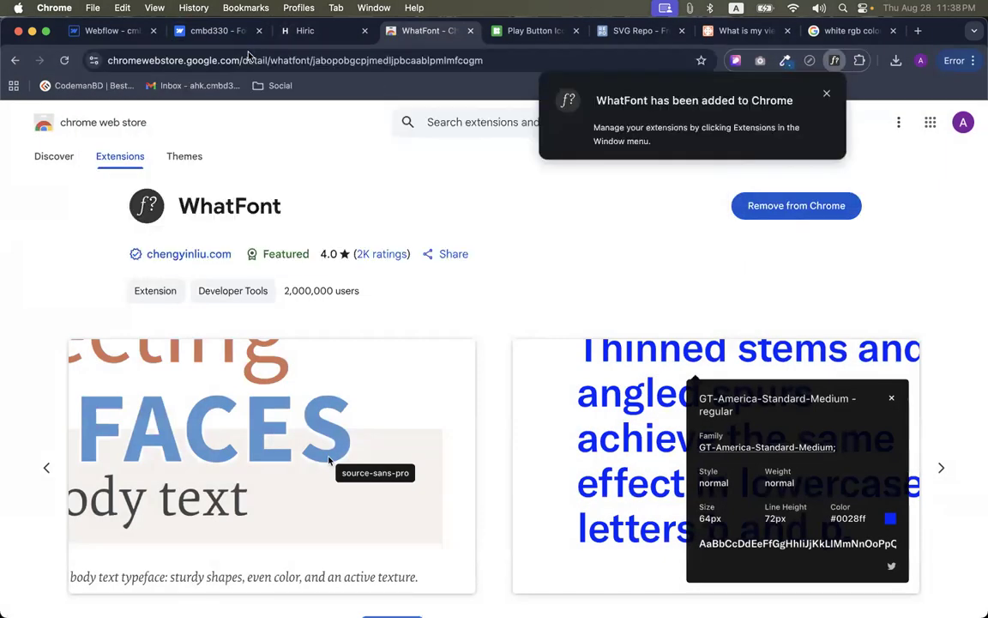
left_click(249, 57)
type("wha")
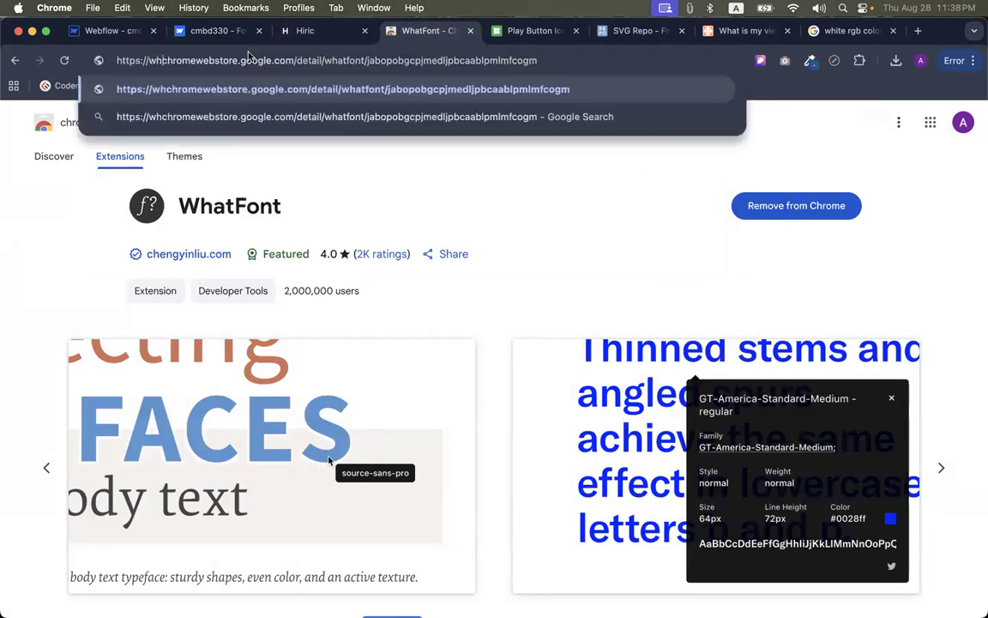
key("super+a")
type("h")
key("BackSpace")
key("BackSpace")
type("whatfont")
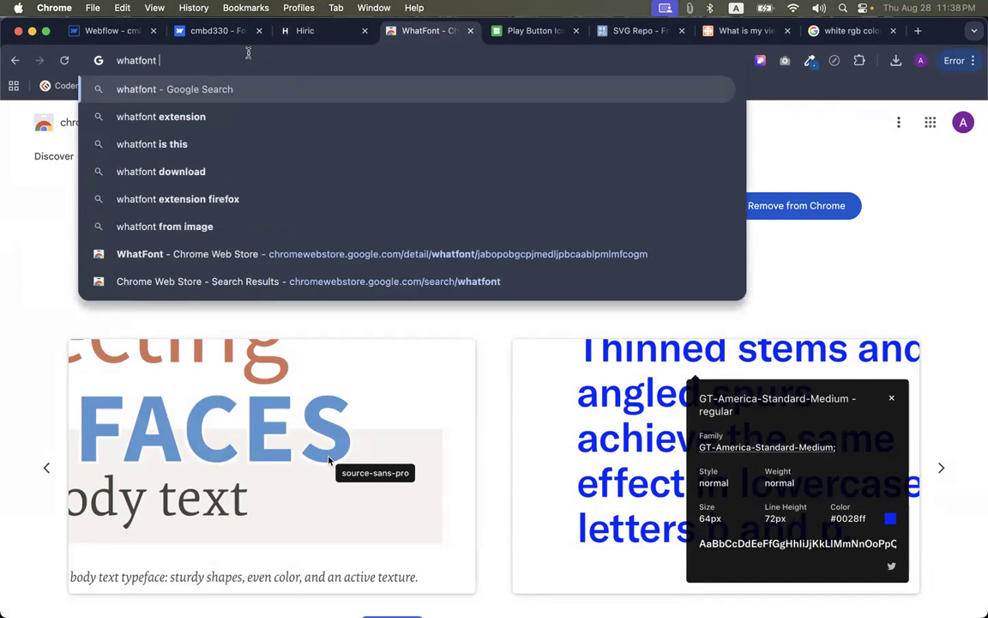
type(" chrome")
key("Return")
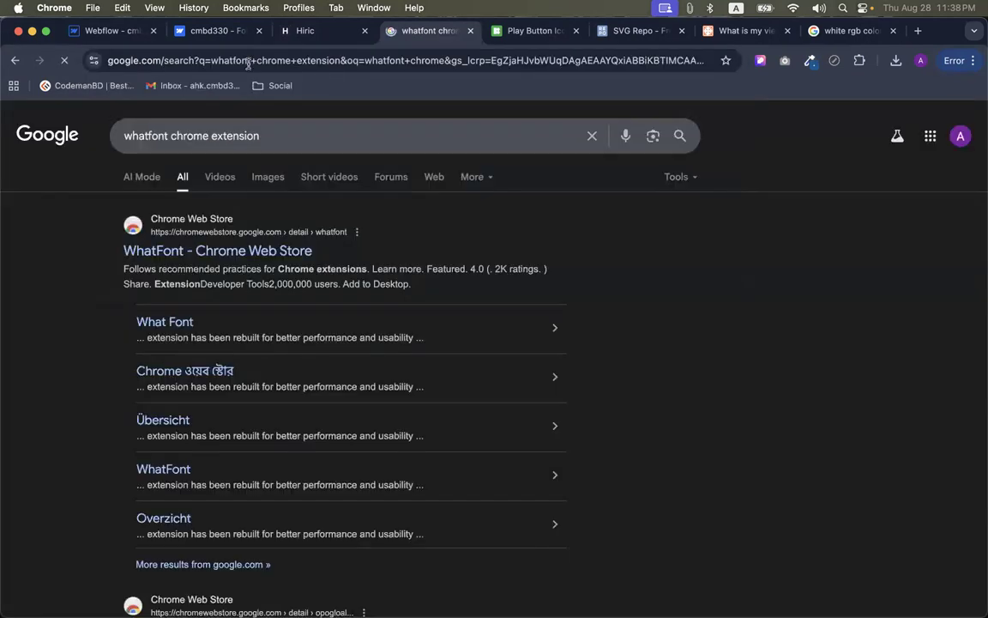
left_click(157, 314)
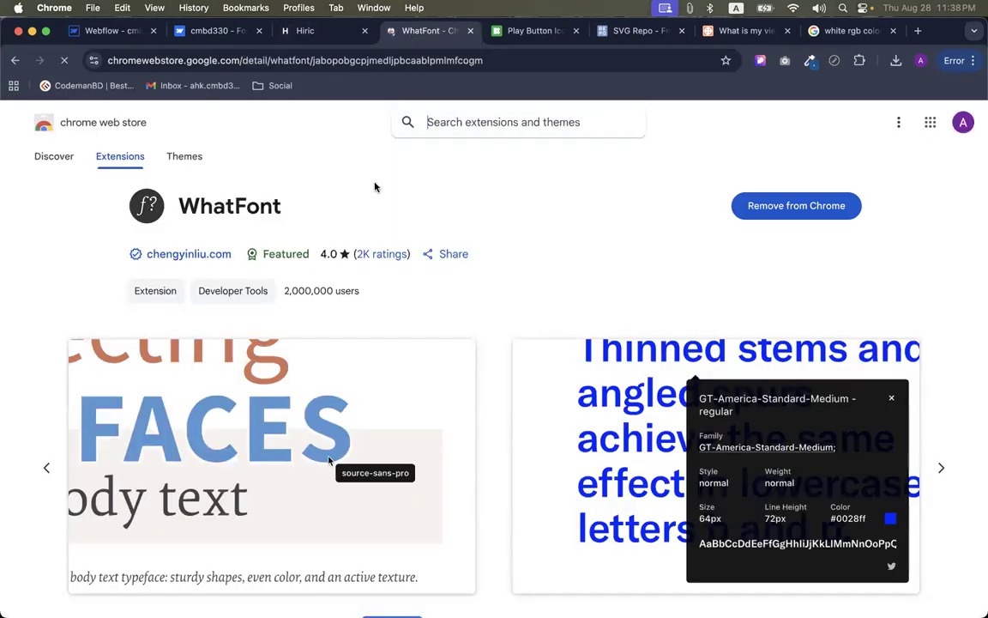
Pin the WhatFont extension in Chrome so it stays directly accessible
left_click(859, 61)
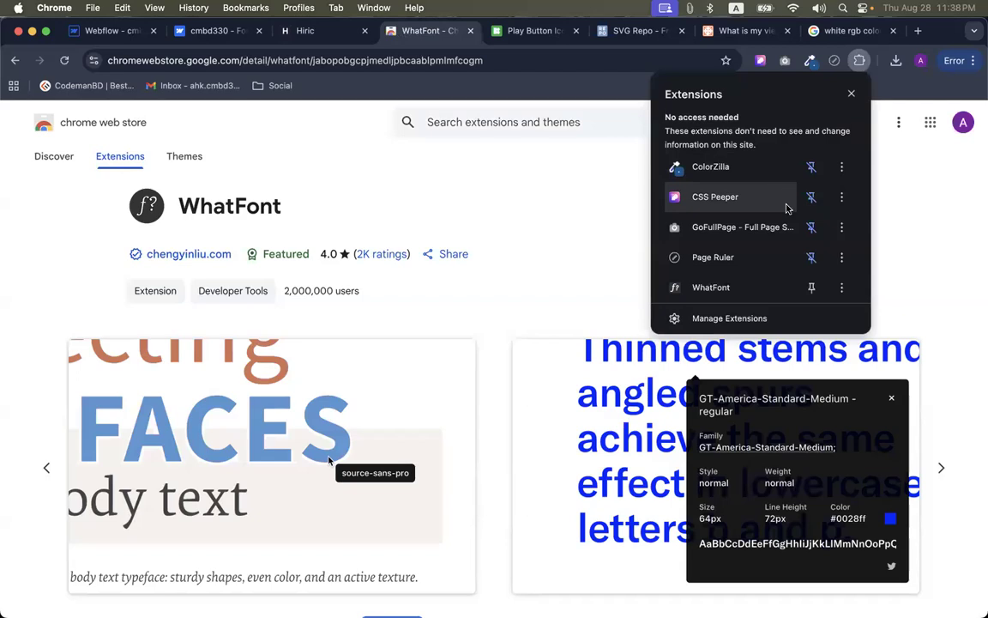
left_click(811, 287)
left_click(498, 253)
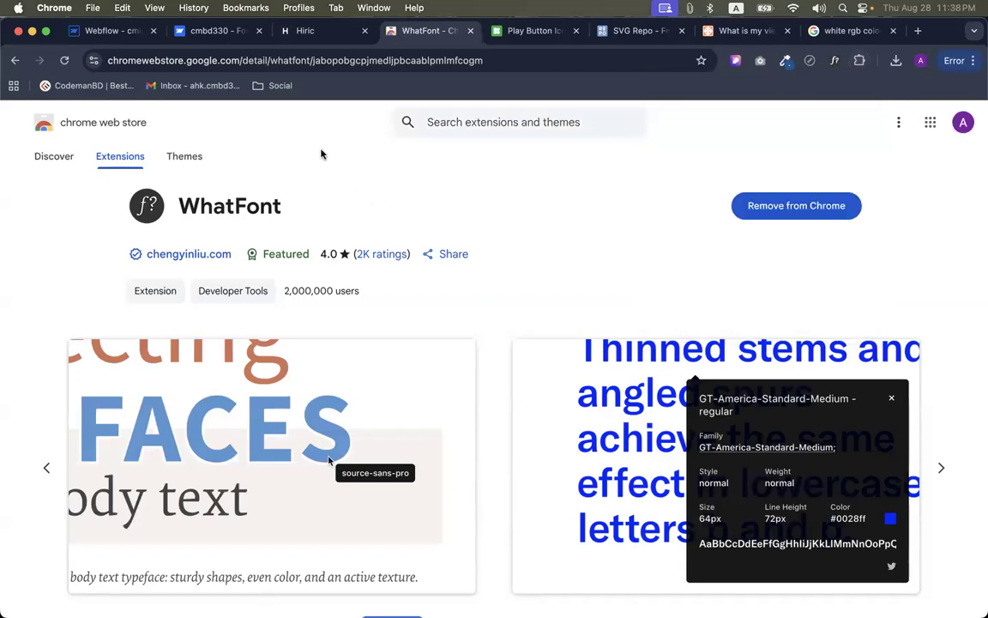
scroll(468, 195, "up", 2)
left_click(221, 33)
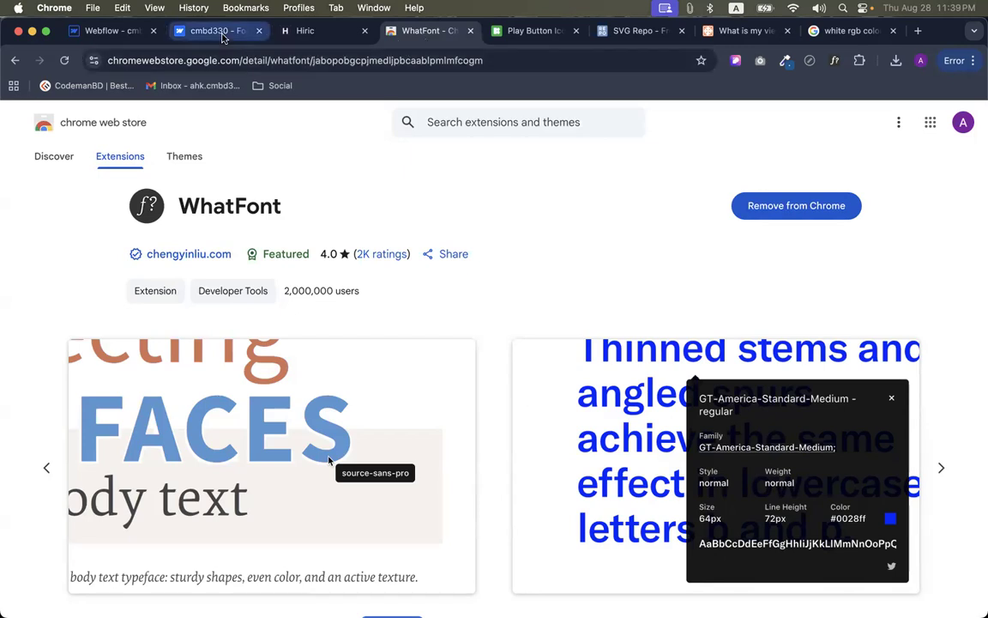
Switch to the Hiric reference page and close the Inspect Mode panel covering it
left_click(137, 33)
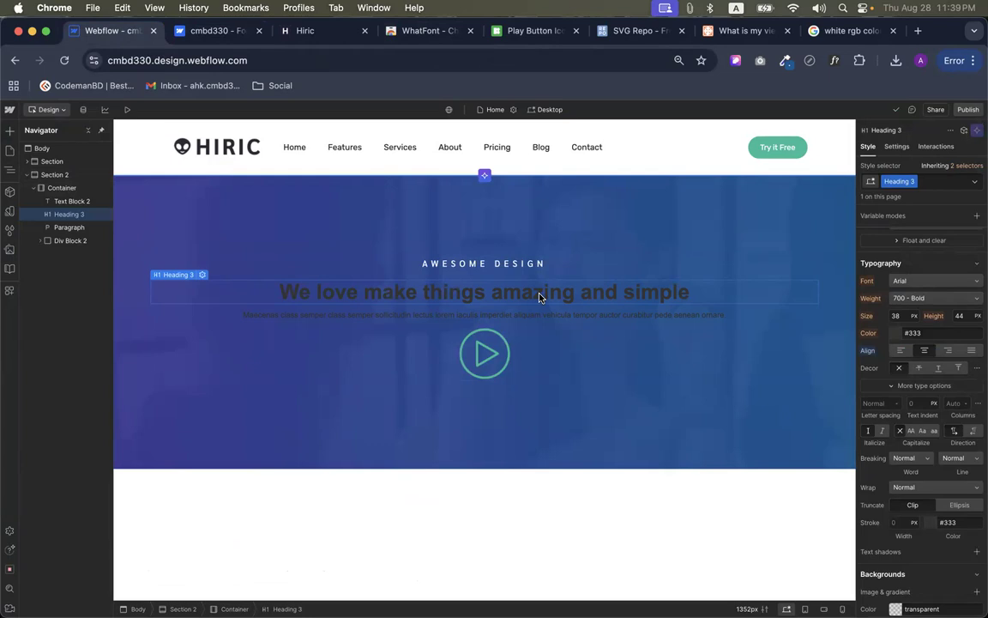
left_click(312, 34)
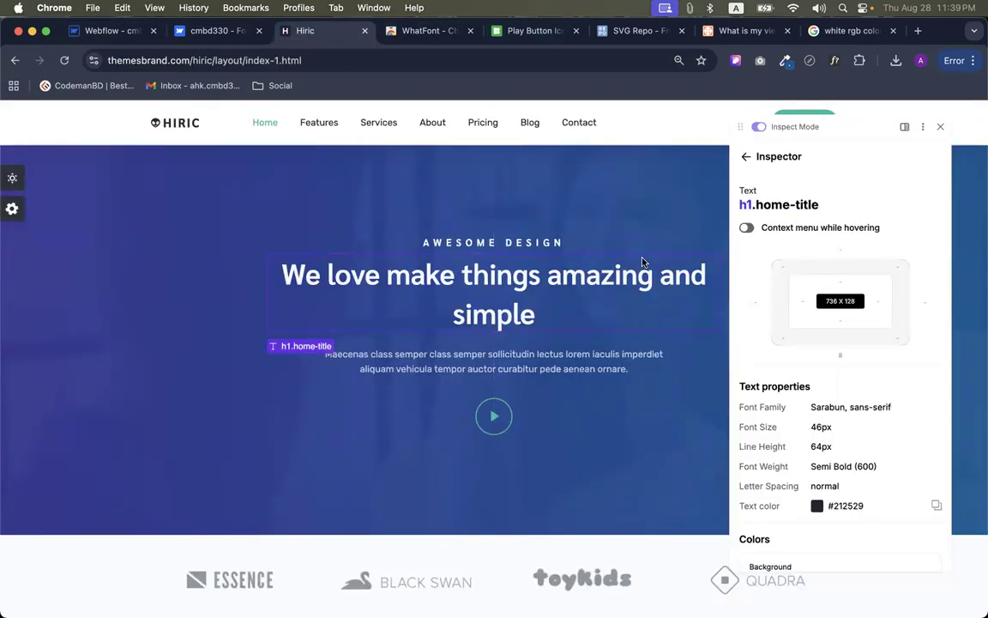
scroll(555, 394, "down", 1)
scroll(556, 394, "up", 1)
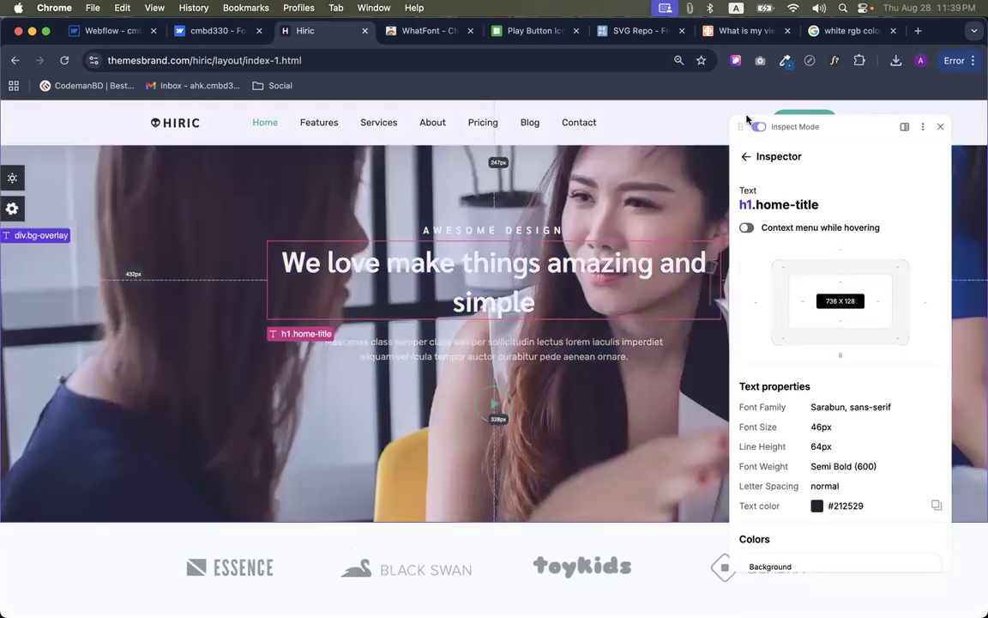
left_click(940, 126)
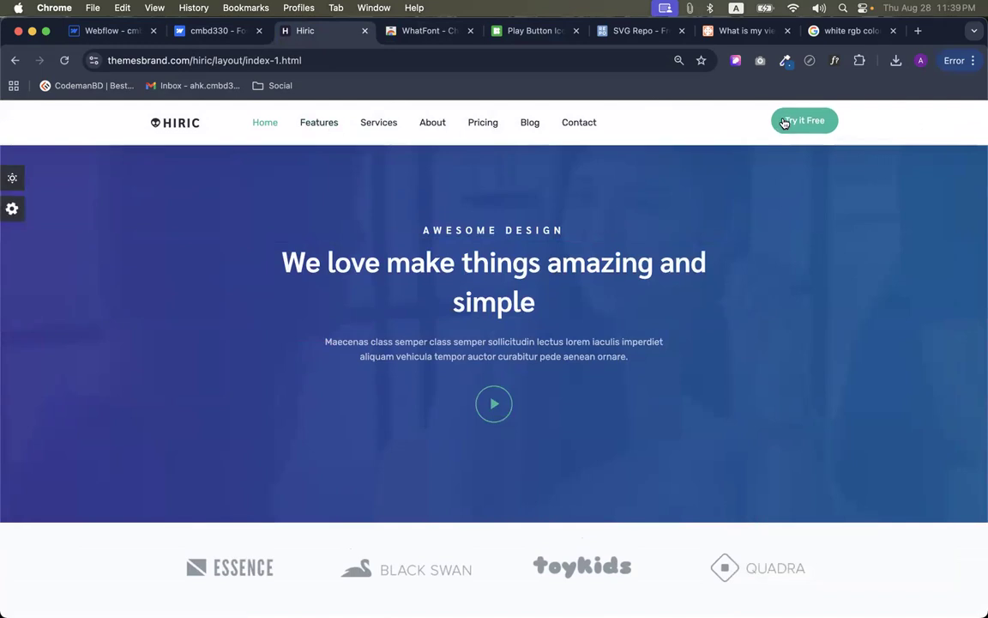
scroll(587, 285, "down", 1)
scroll(588, 288, "up", 1)
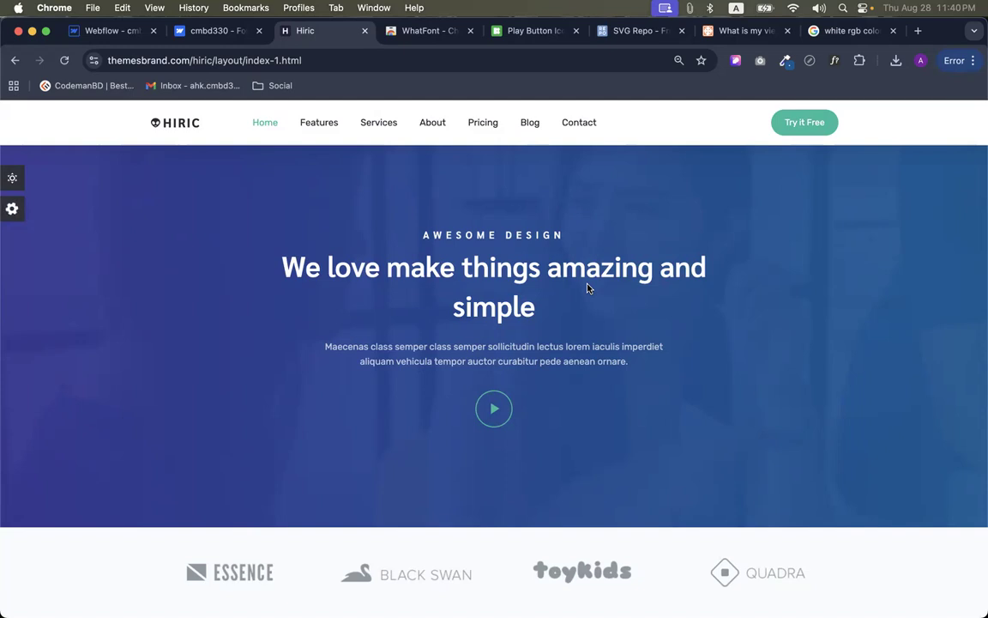
Compare the hero sections, and inspect the reference page's hero heading with WhatFont to read its font properties
left_click(105, 31)
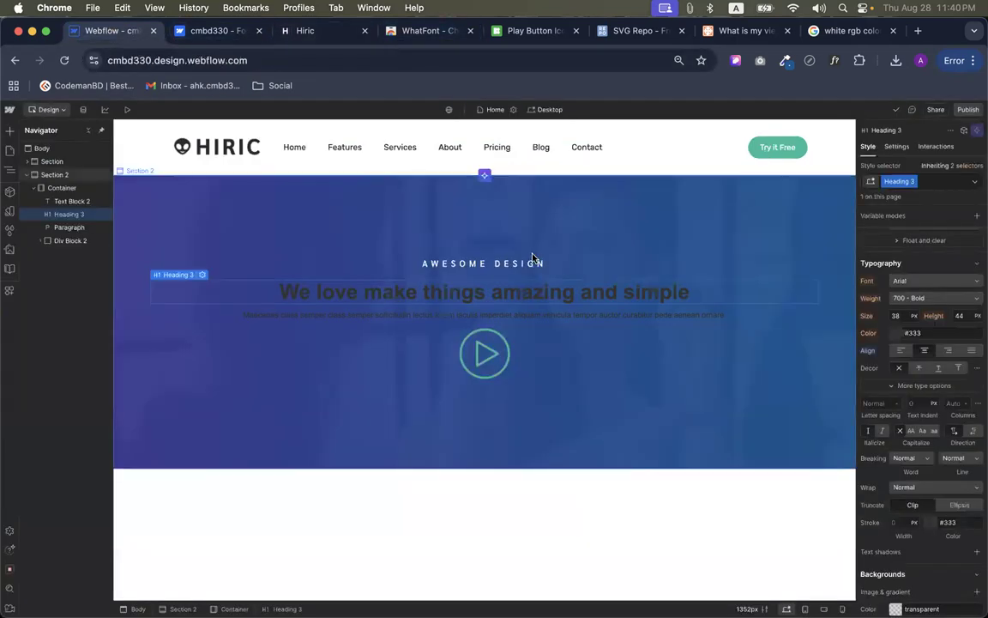
left_click(305, 31)
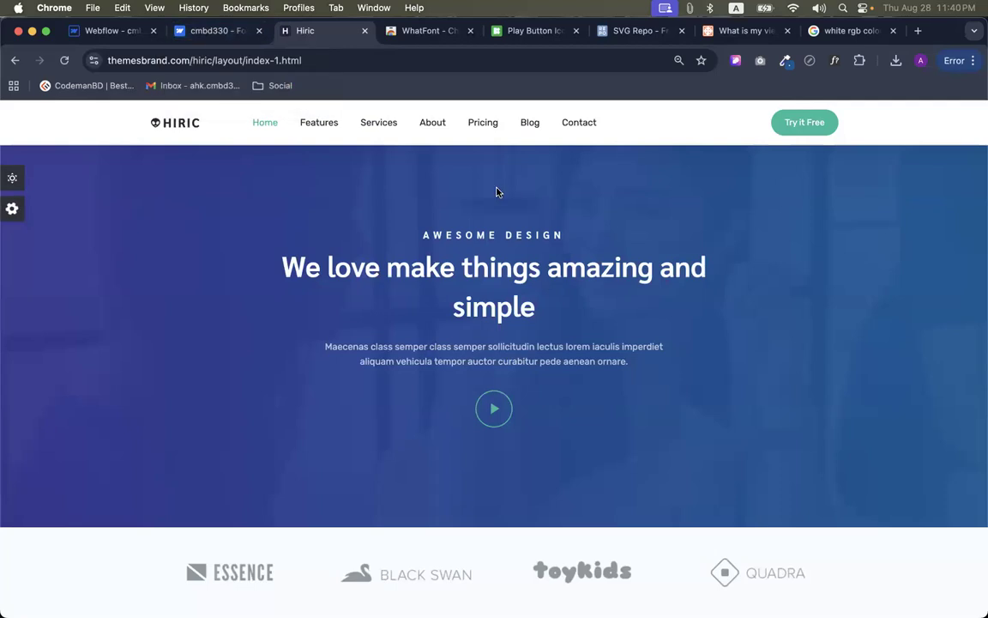
left_click_drag(390, 225, 624, 229)
left_click(637, 231)
left_click_drag(352, 216, 622, 221)
left_click(601, 217)
left_click(787, 60)
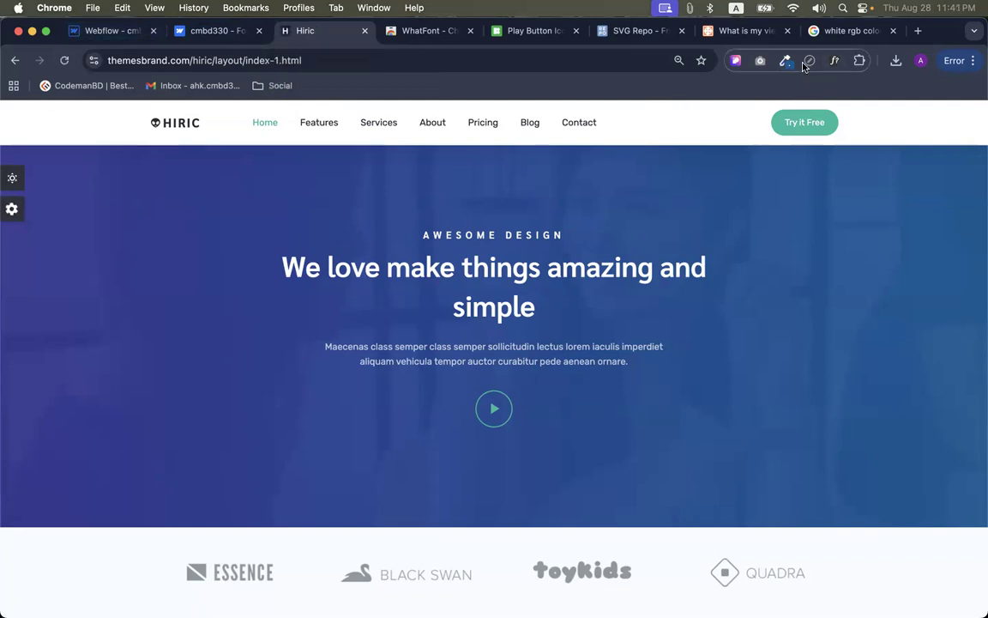
left_click(834, 60)
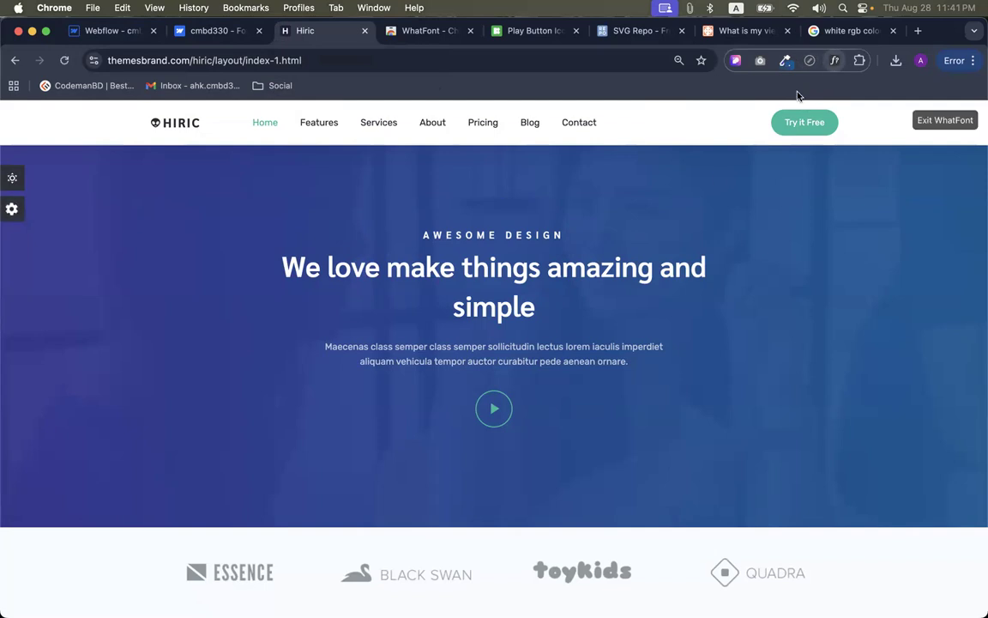
left_click(487, 261)
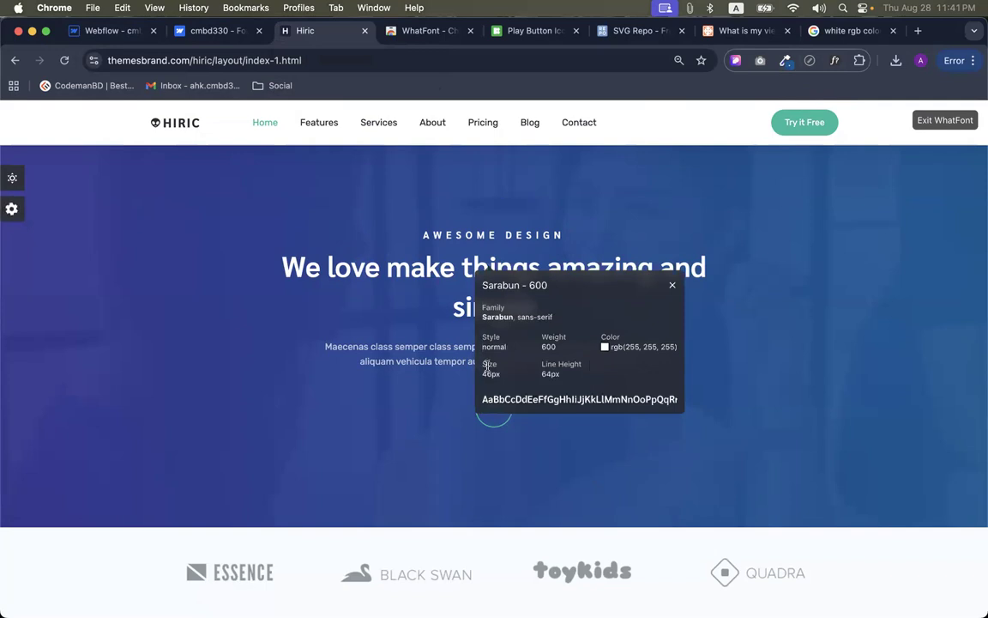
In the Webflow Designer, set the hero heading's font to Sarabun and its text color to white
left_click(107, 30)
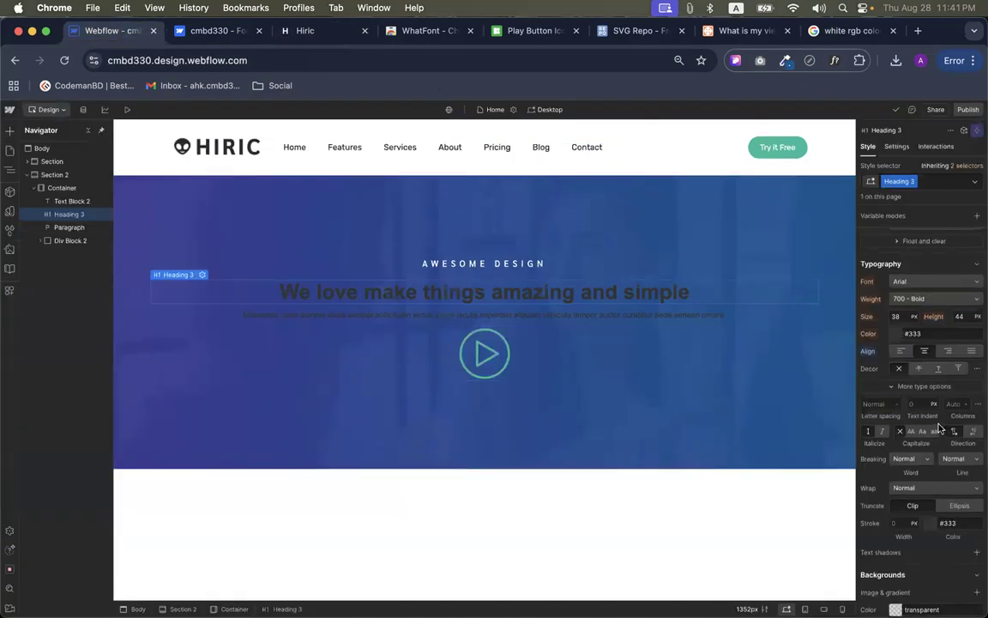
scroll(941, 429, "up", 3)
left_click(941, 401)
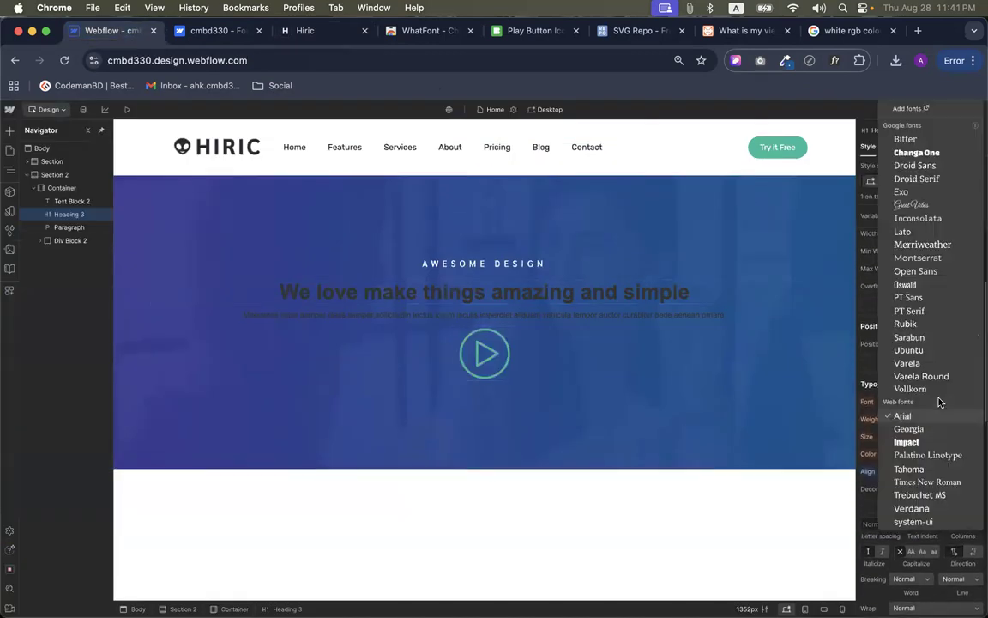
left_click(909, 337)
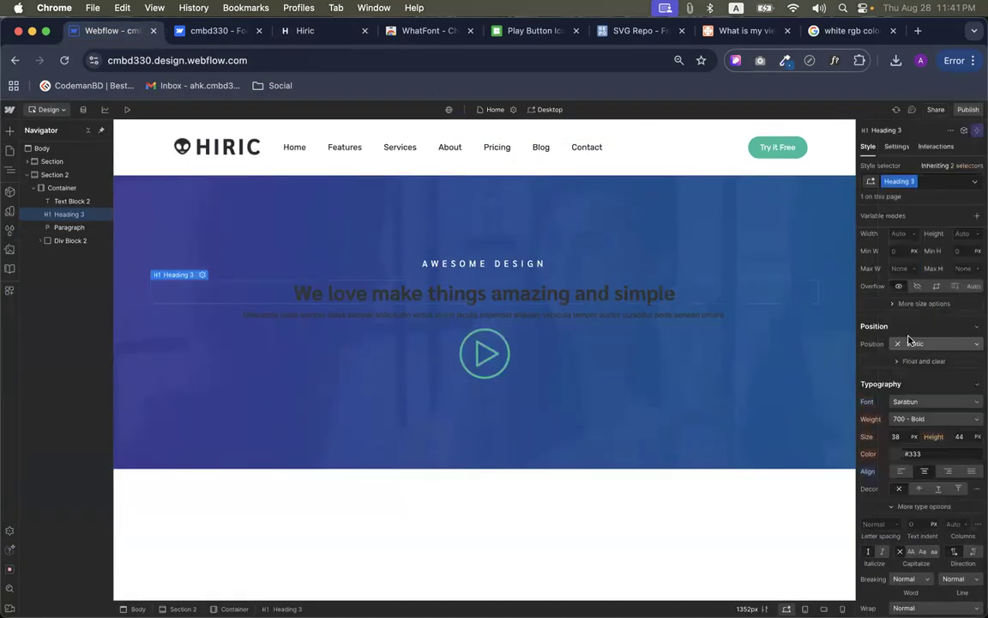
left_click(900, 452)
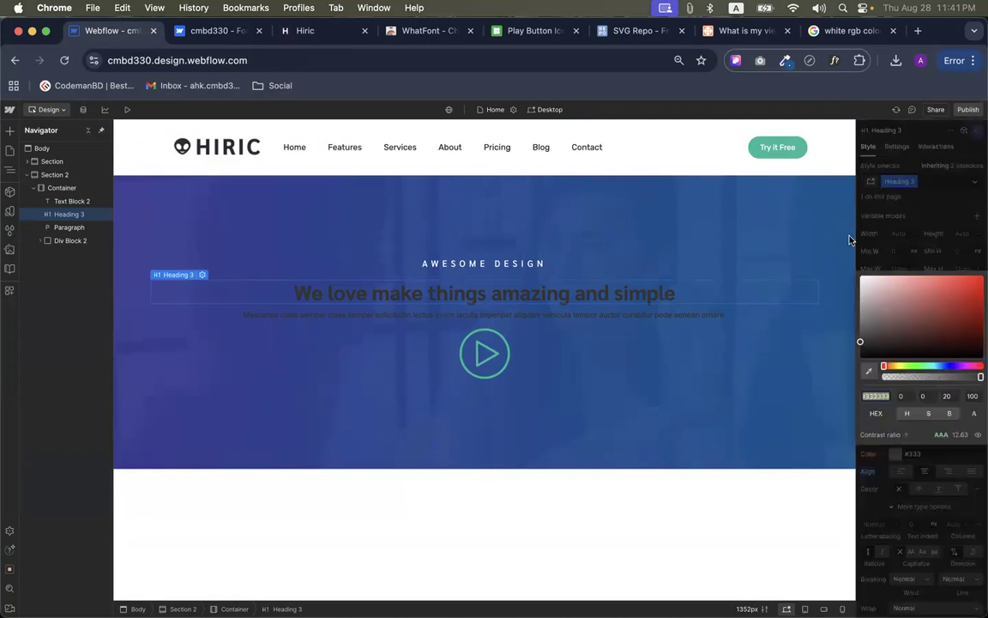
left_click_drag(868, 295, 848, 259)
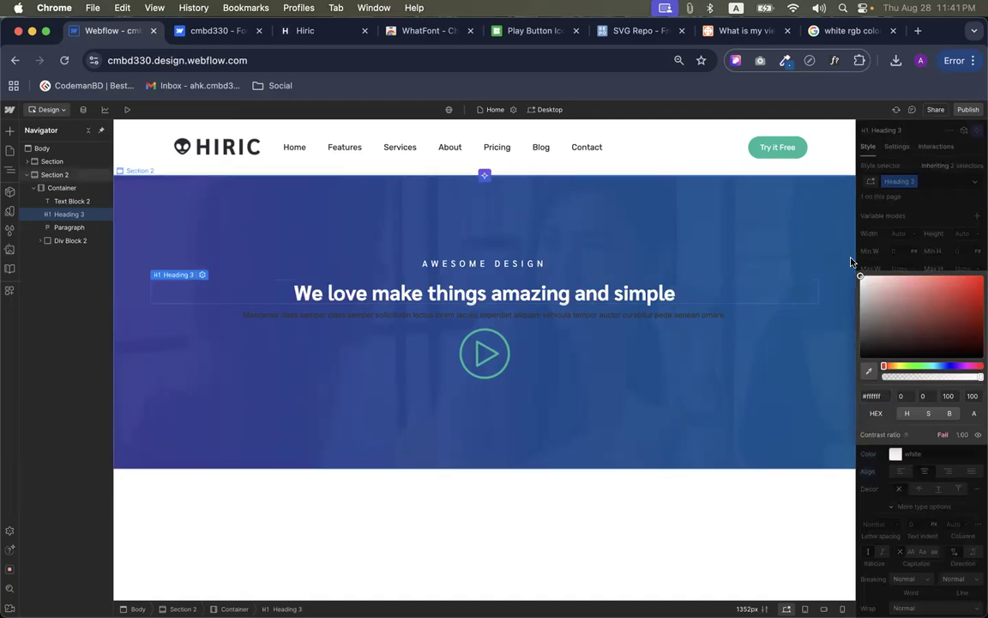
left_click(899, 251)
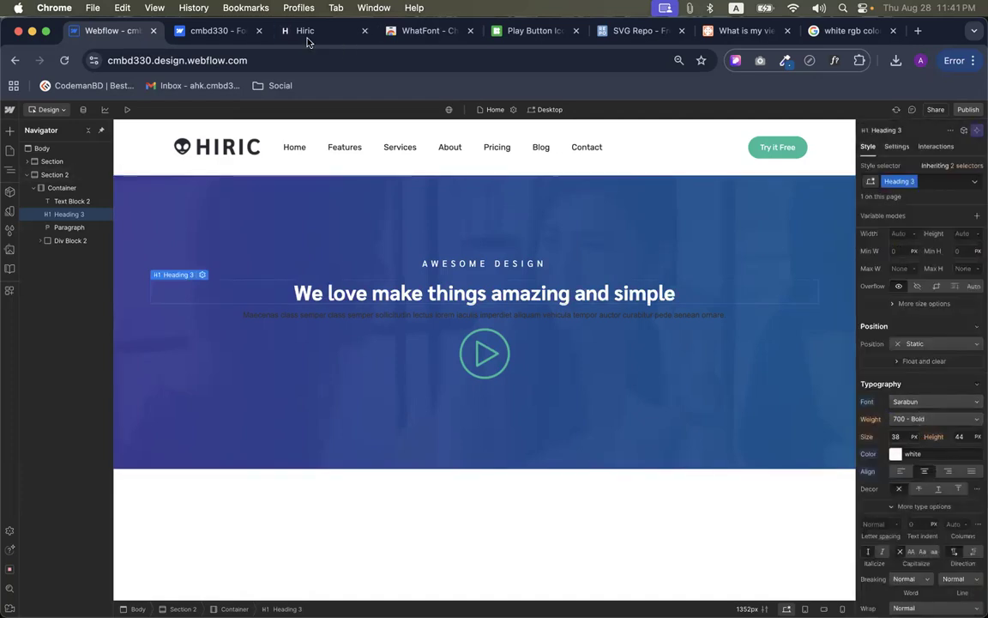
Match the hero heading to the WhatFont values by setting its font size to 46 px and line height to 64 px
left_click(905, 437)
left_click(309, 32)
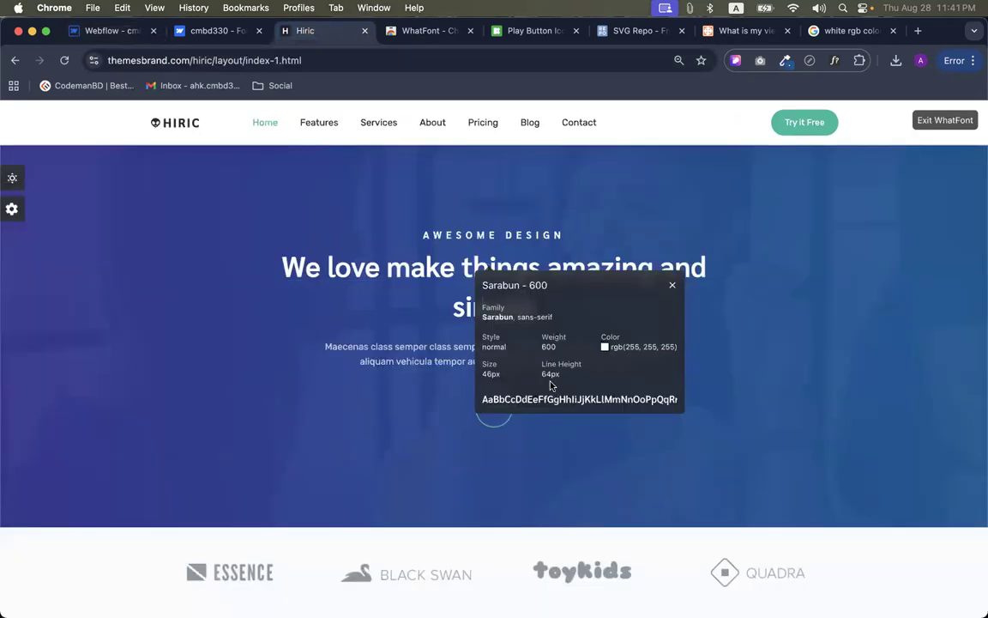
left_click(89, 31)
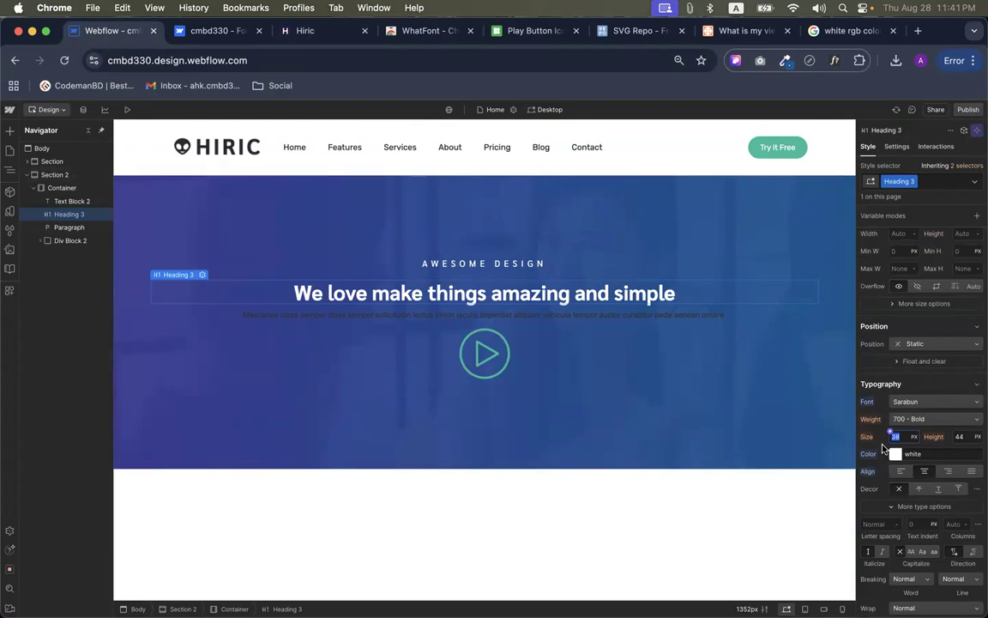
type("46")
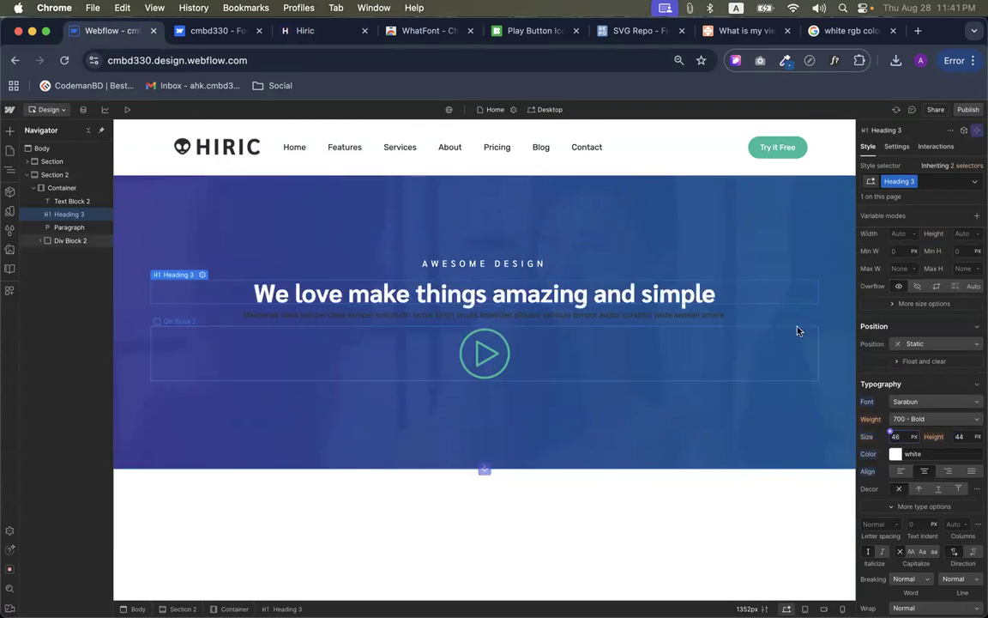
left_click(296, 32)
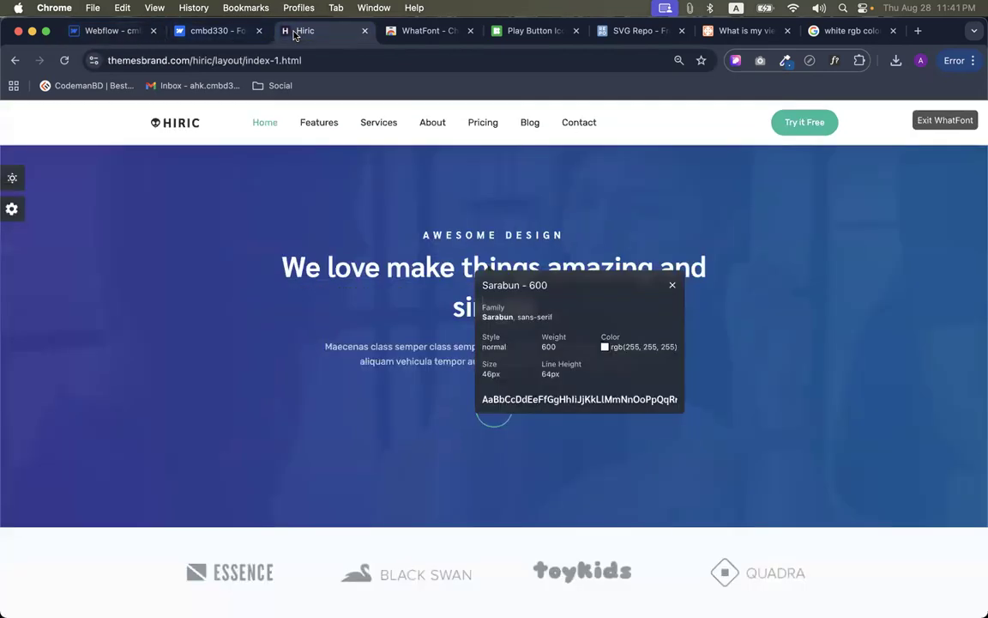
left_click(105, 32)
left_click(961, 436)
type("64")
key("Return")
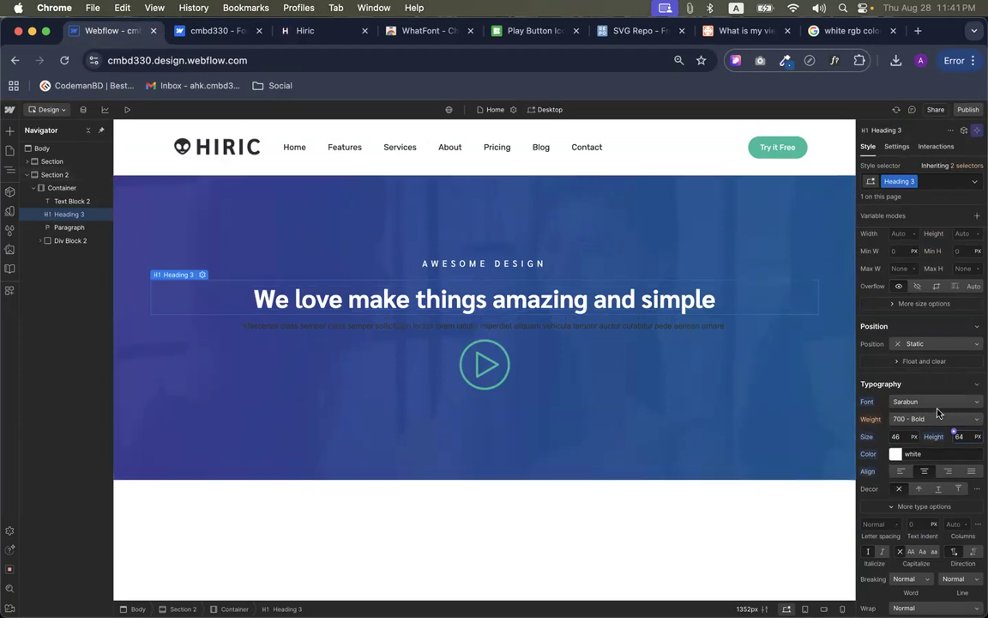
Check the heading's weight on the Hiric reference and set the Webflow hero heading's weight to 600 - Semi Bold
left_click(315, 32)
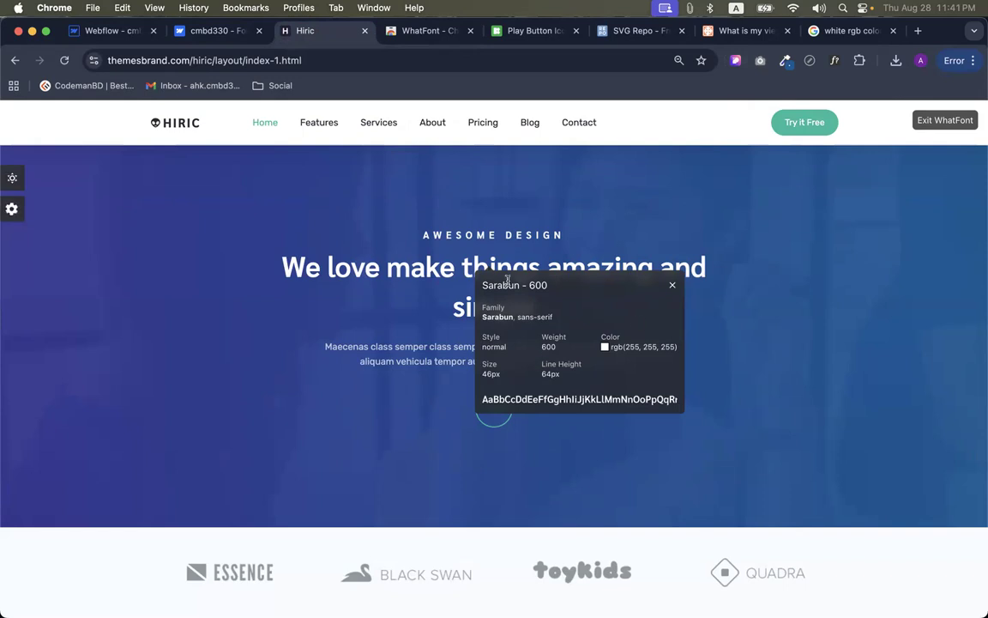
left_click(130, 35)
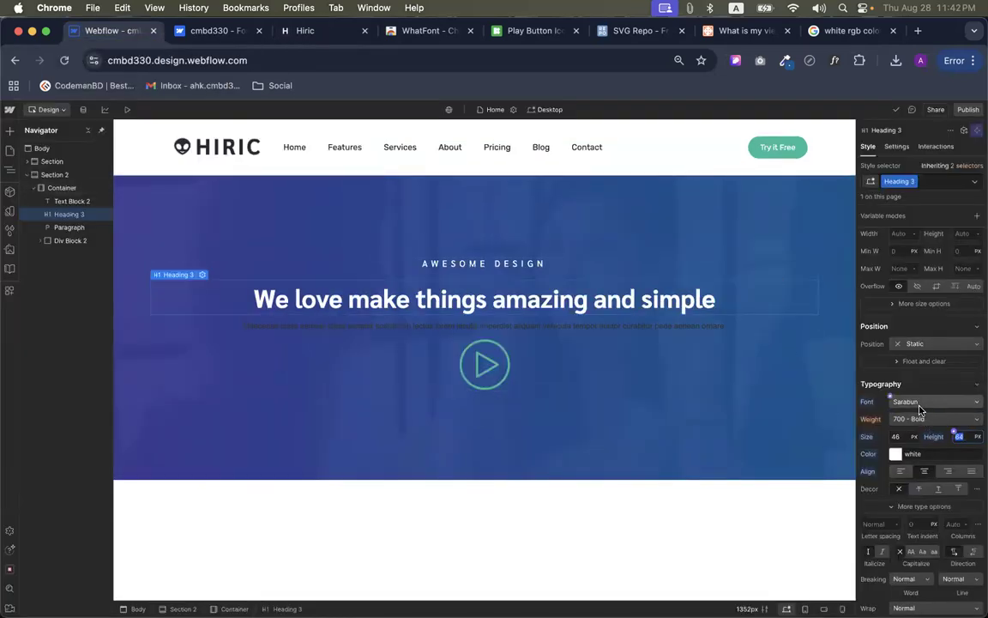
left_click(278, 34)
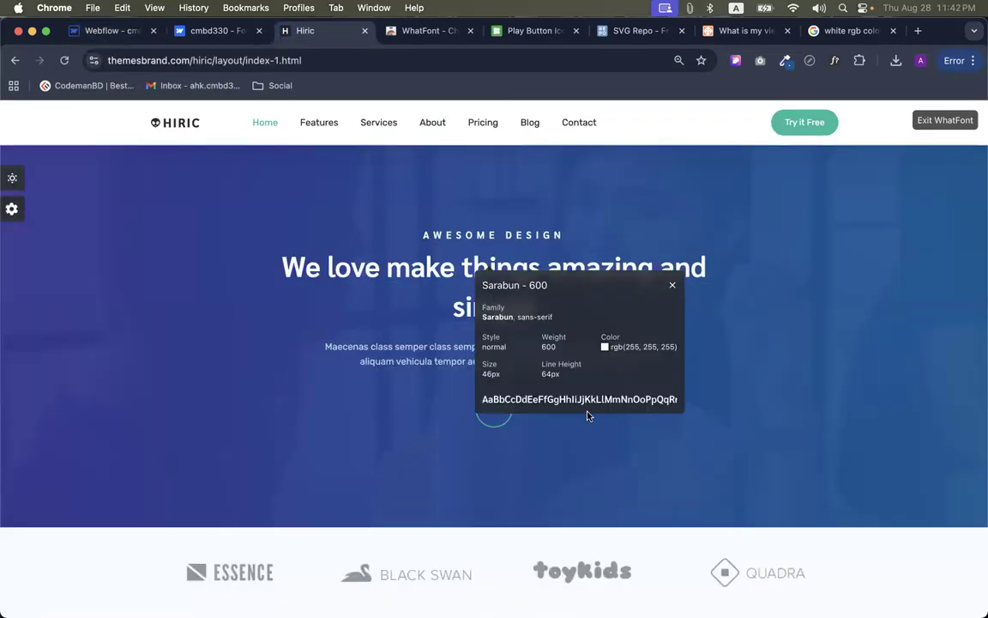
left_click(101, 34)
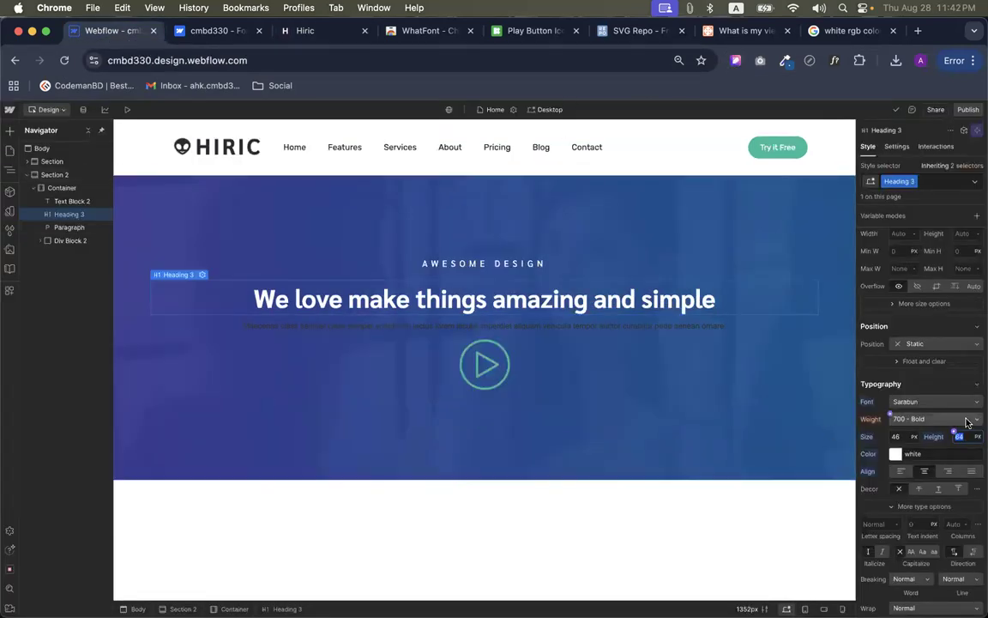
left_click(934, 418)
left_click(917, 405)
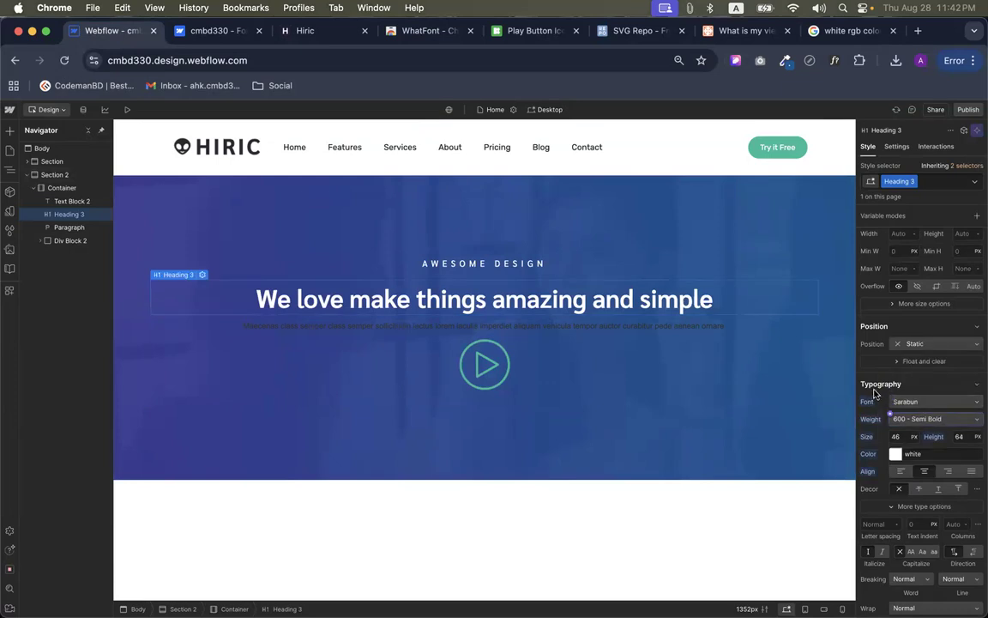
Select the hero paragraph in Webflow, inspect its counterpart on the Hiric reference page with WhatFont, and return to the Designer
left_click(470, 329)
left_click(216, 31)
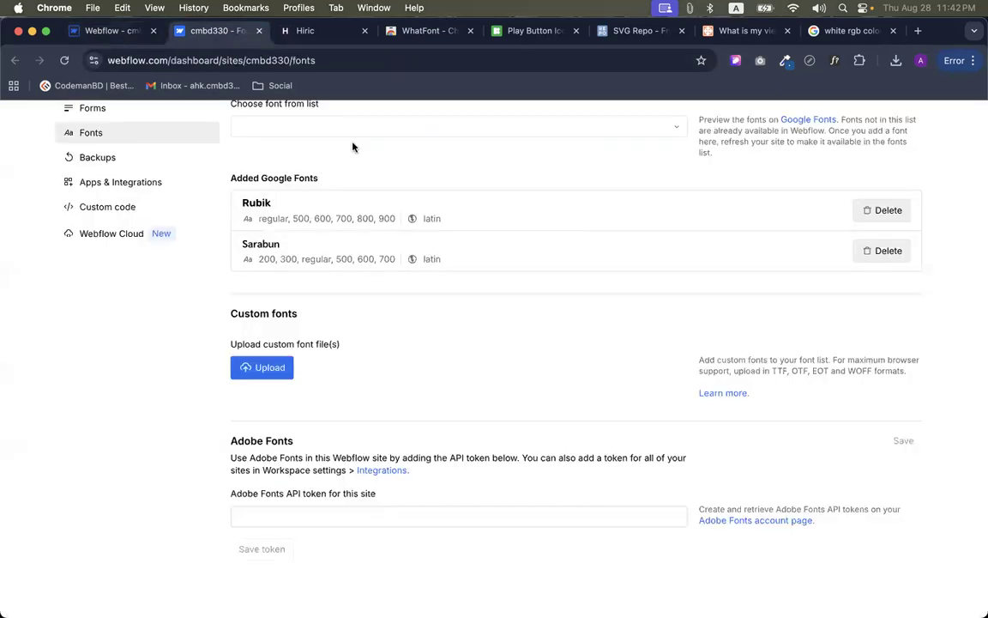
left_click(324, 33)
left_click(439, 347)
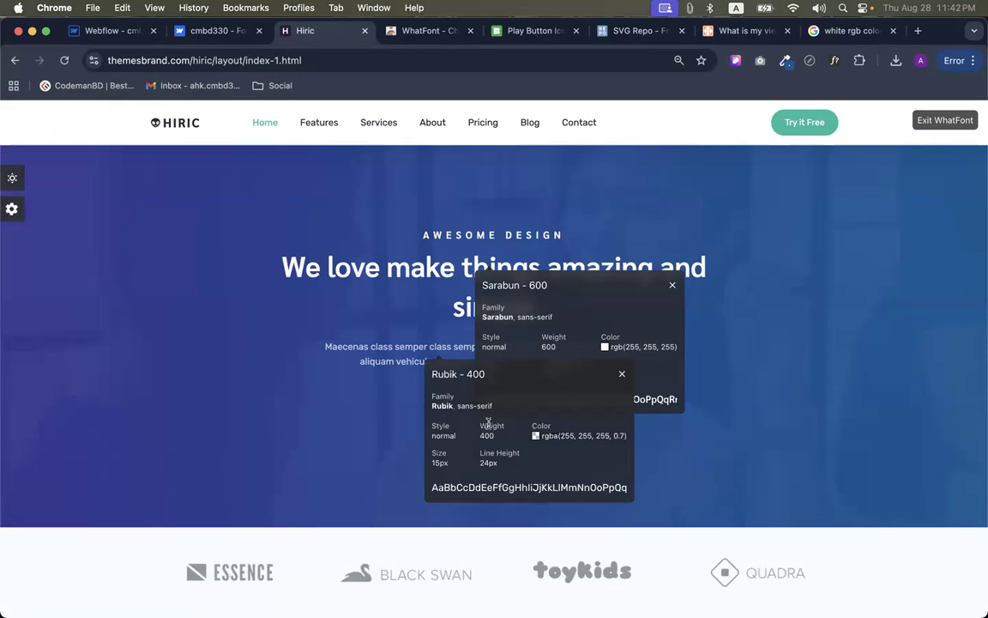
left_click(111, 31)
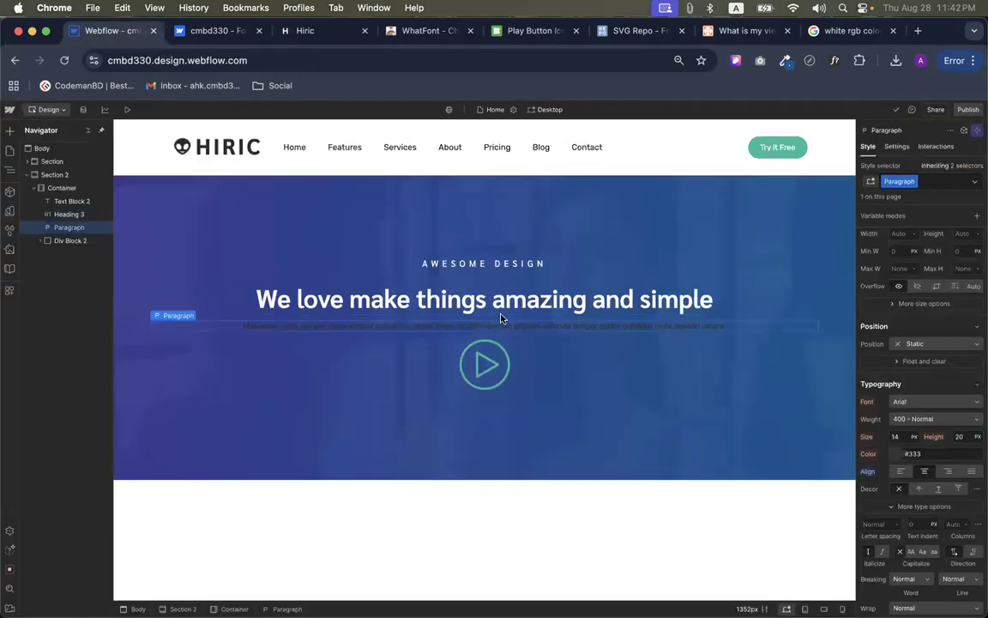
Set the hero paragraph's font to Rubik and its size to 15 px
left_click(926, 401)
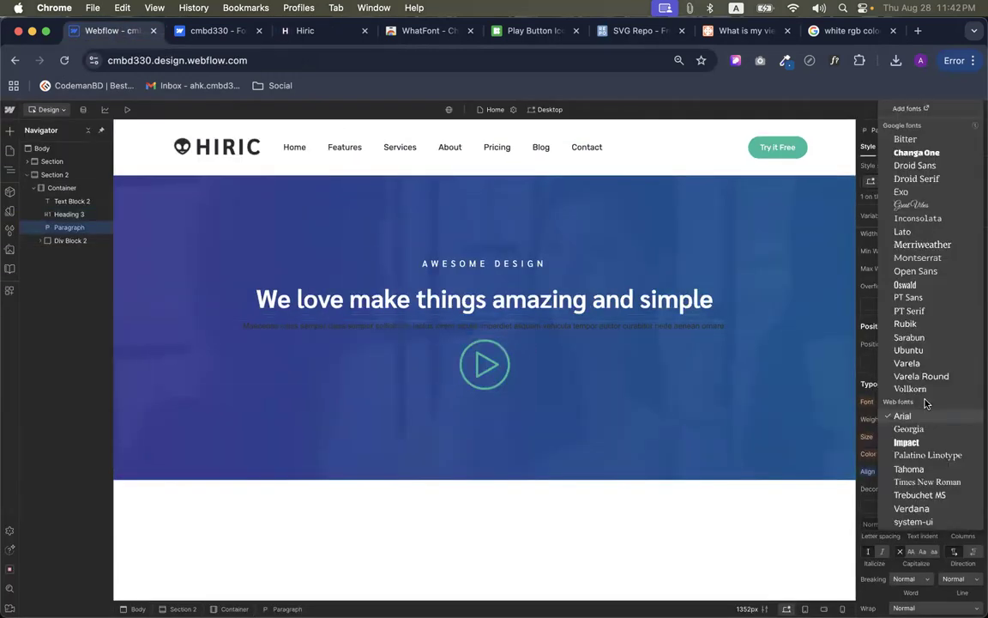
left_click(904, 324)
left_click(897, 436)
type("15")
key("Tab")
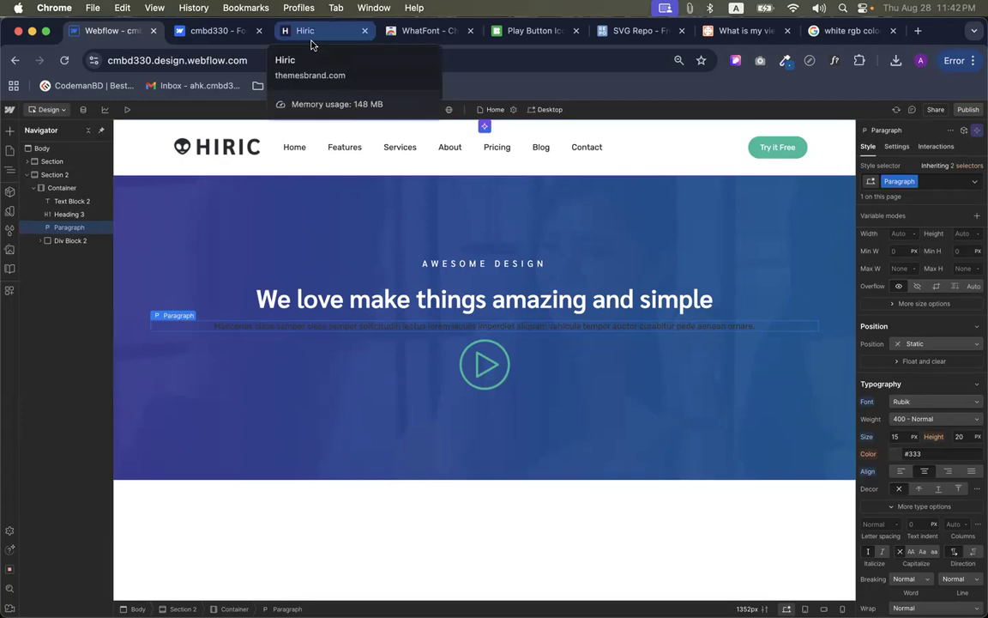
Change the hero paragraph's text colour to white
left_click(898, 455)
left_click_drag(885, 347, 840, 263)
left_click(890, 248)
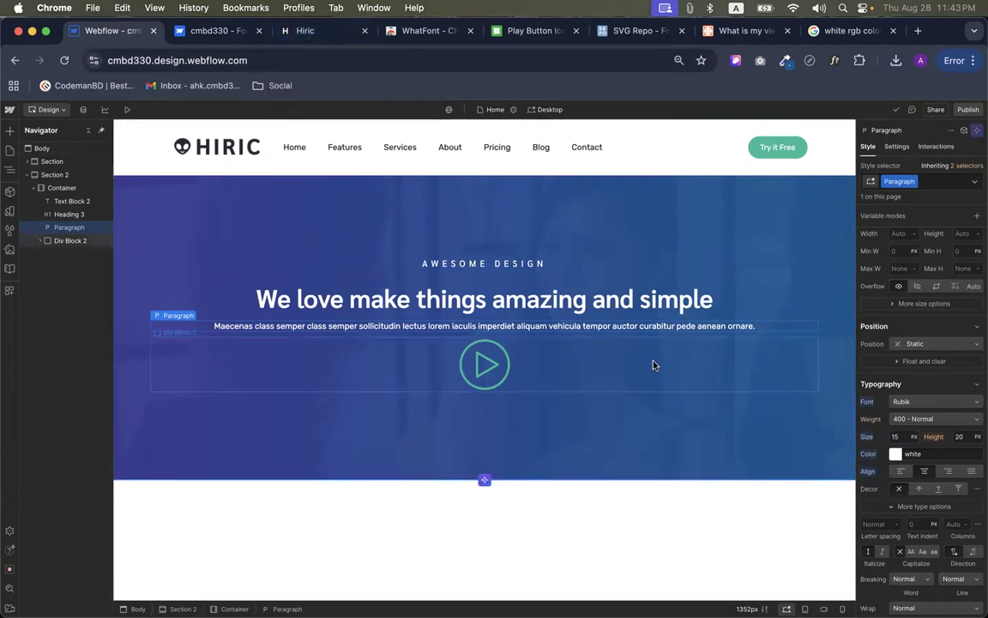
Check the play icon on the Hiric reference page with WhatFont turned off, and set the play image's width to 50 px
left_click(510, 375)
left_click(317, 30)
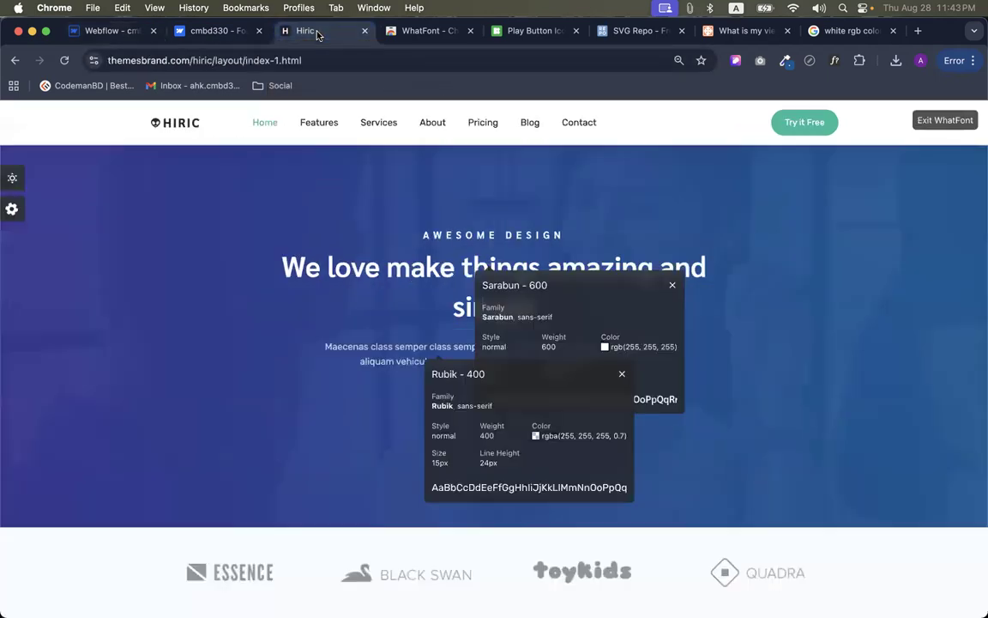
left_click(938, 121)
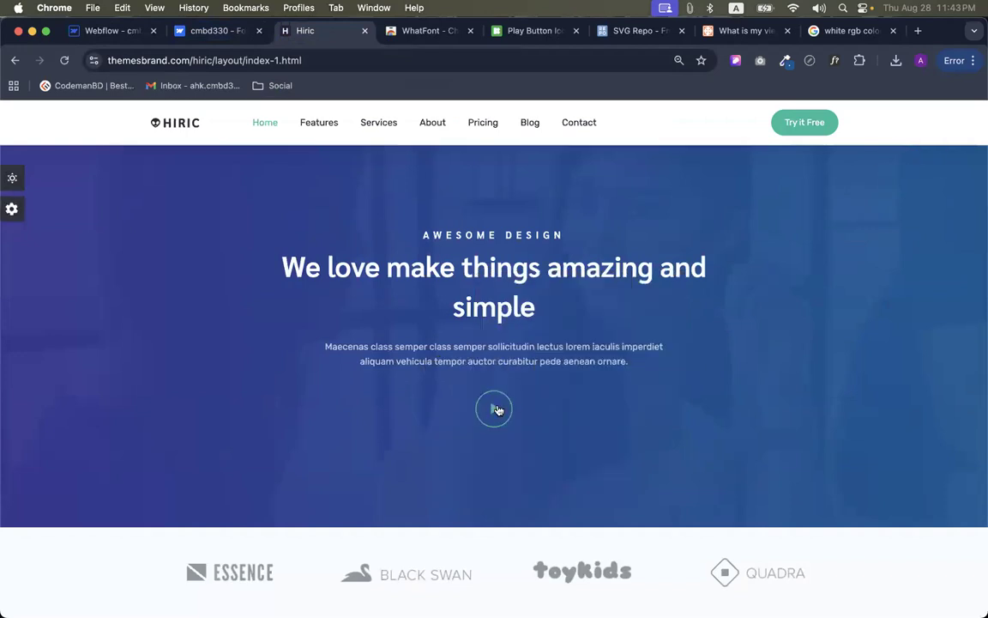
left_click(128, 31)
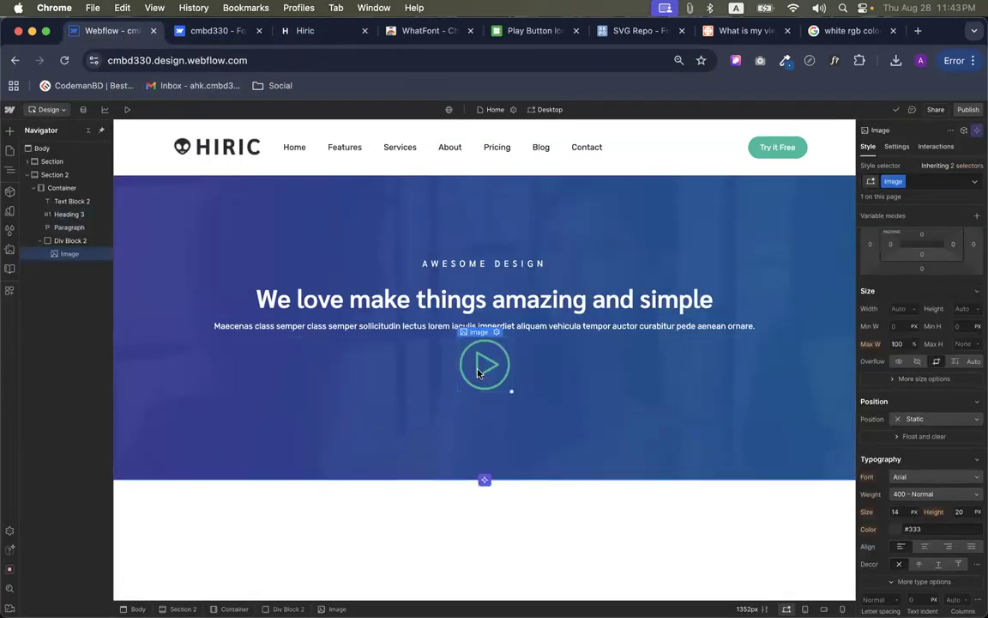
left_click(897, 309)
type("50")
key("Return")
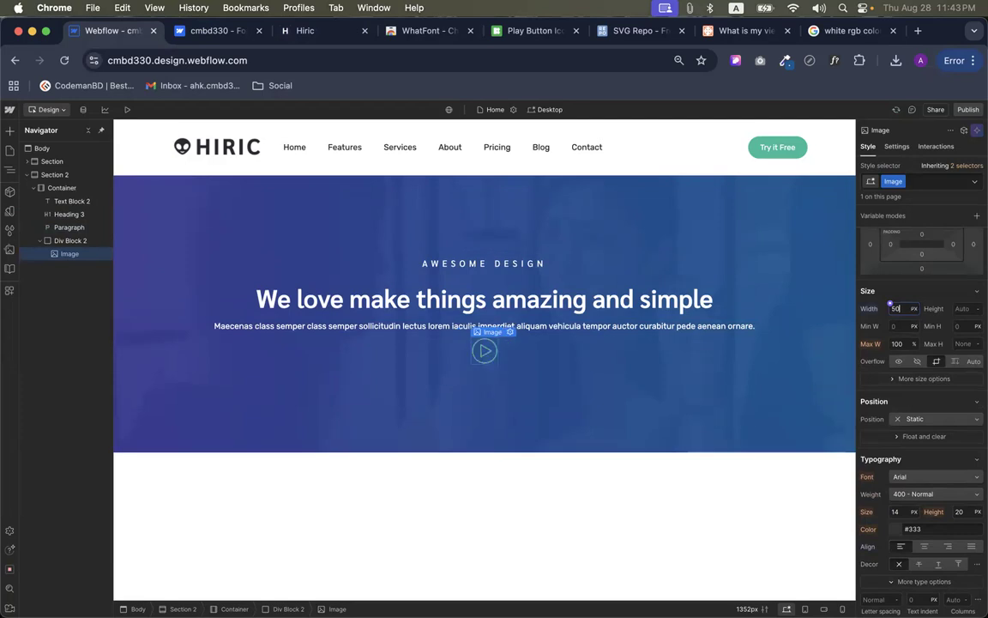
Give the div block around the play image a top margin of 20 px
left_click(438, 360)
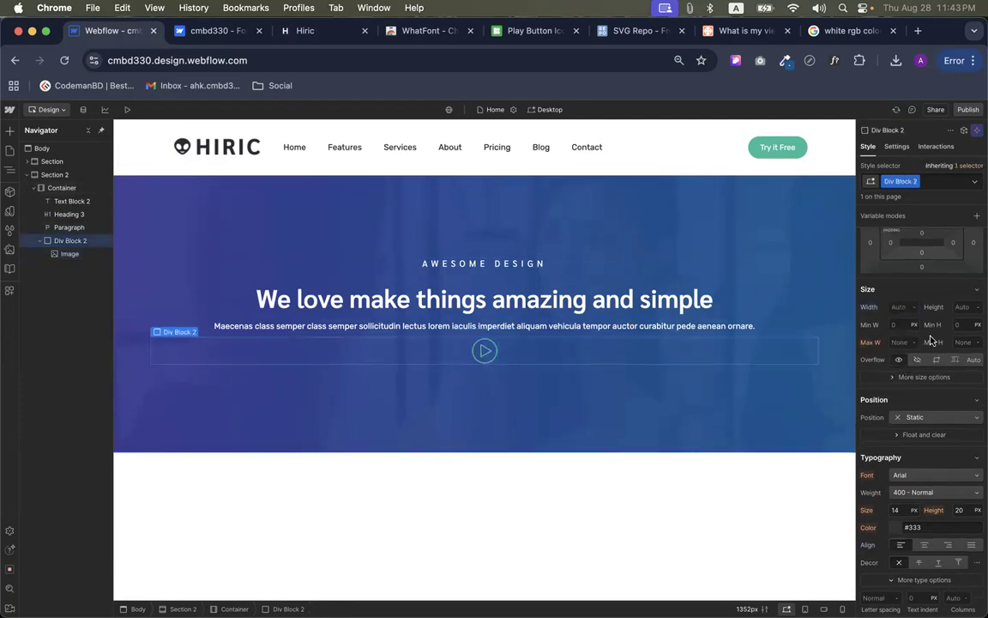
scroll(927, 300, "up", 2)
left_click(921, 256)
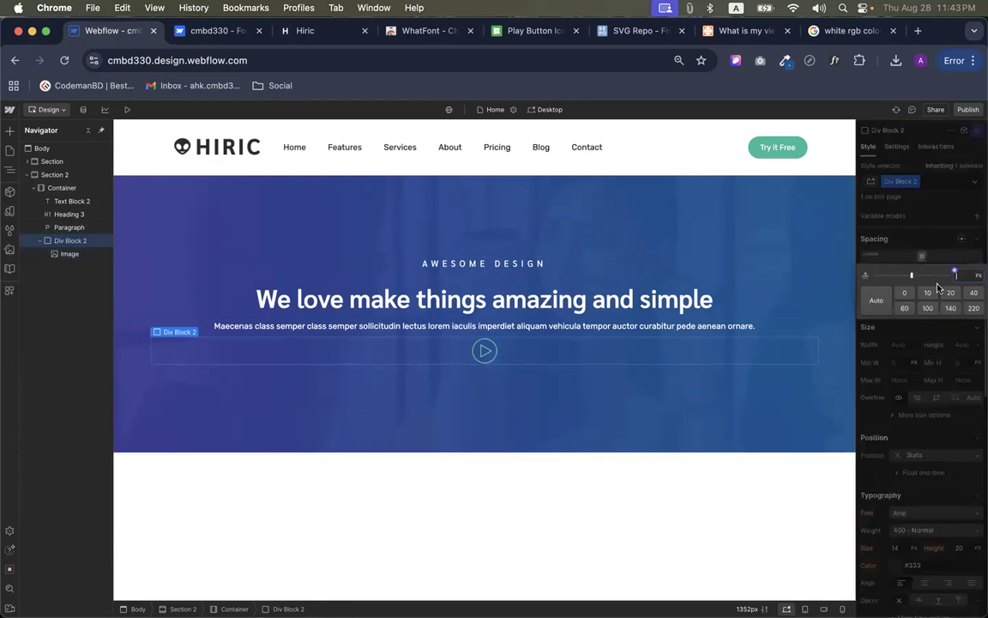
left_click(950, 292)
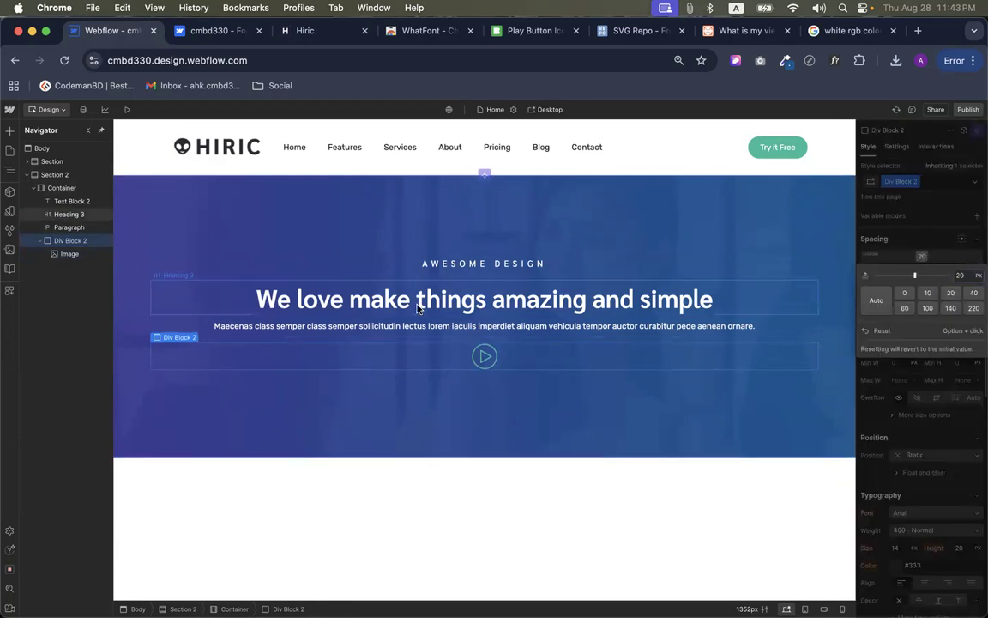
left_click(632, 256)
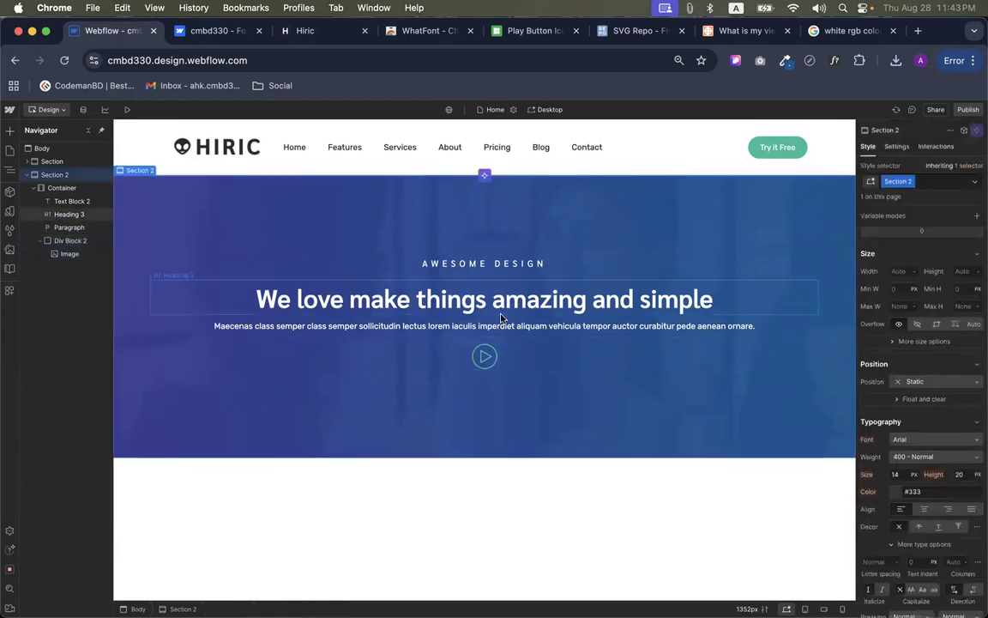
Publish the site to the cmbd330.webflow.io staging domain and open the published page
left_click(969, 110)
left_click(906, 260)
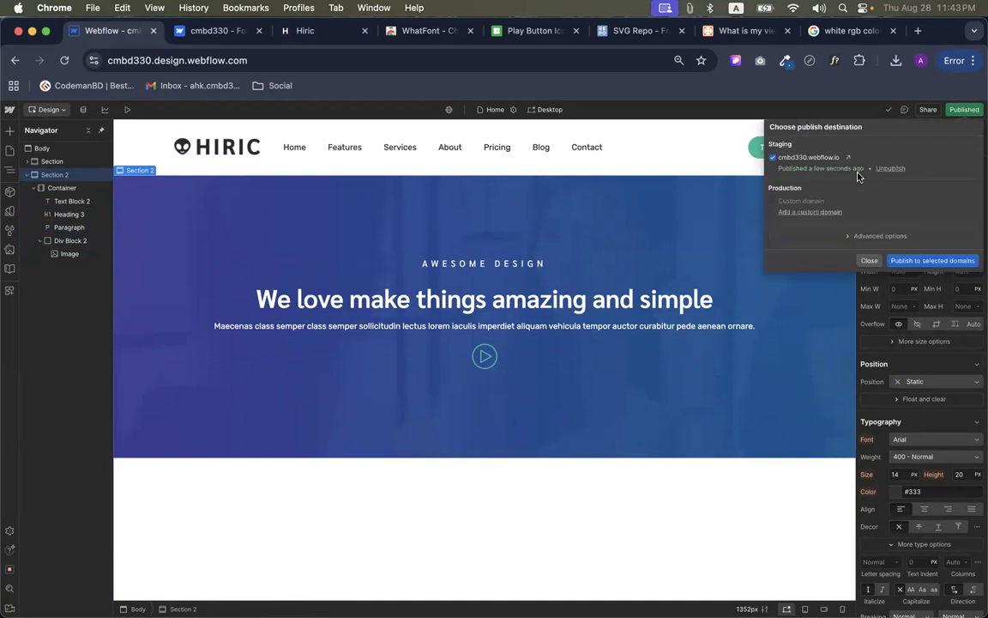
left_click(847, 157)
Return to the Webflow designer and set the canvas width to 1439 px
left_click(99, 32)
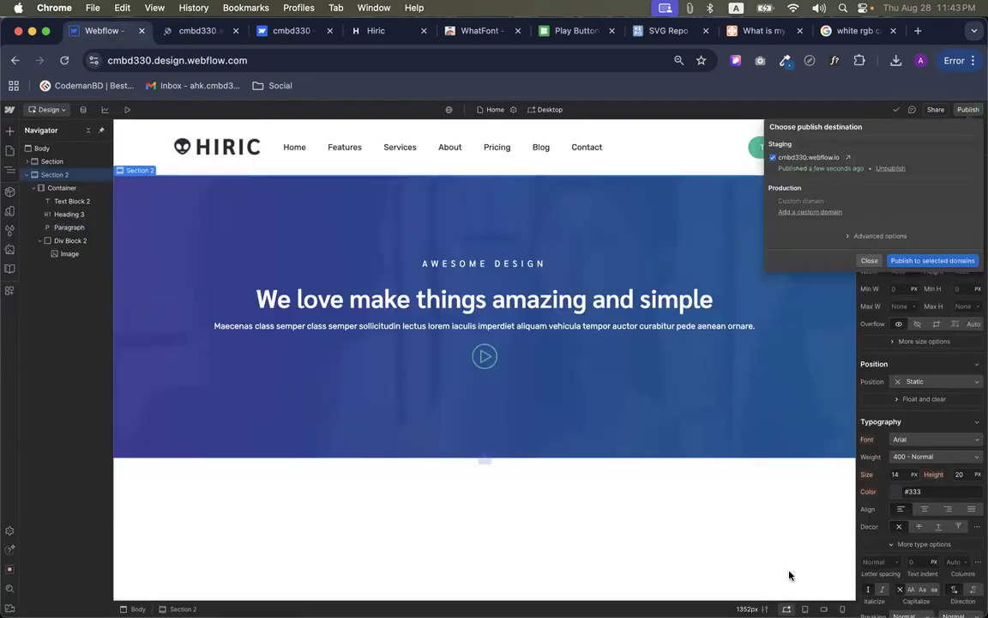
left_click(787, 609)
left_click(786, 608)
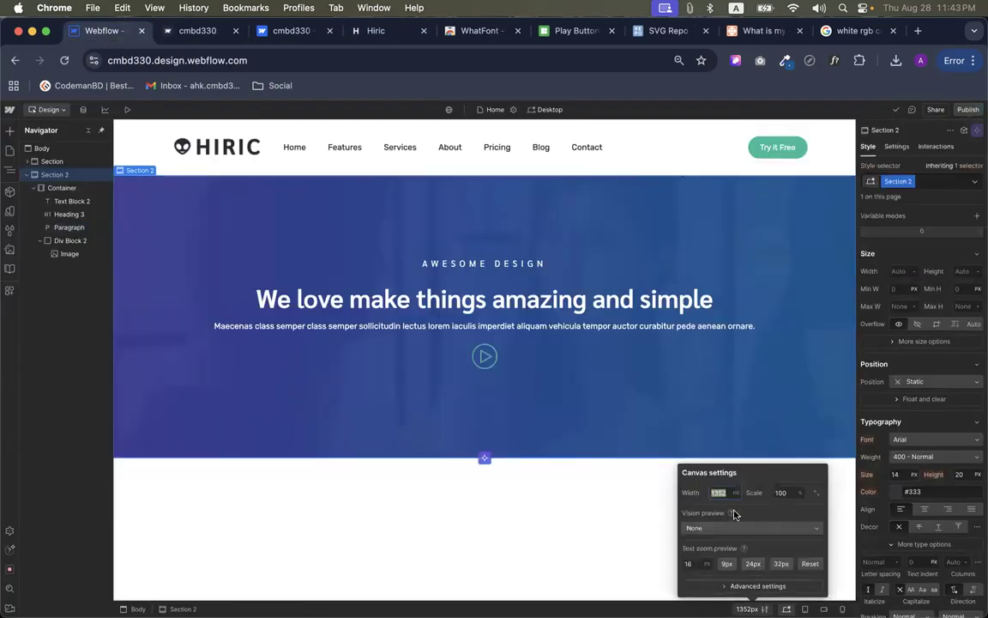
type("1439")
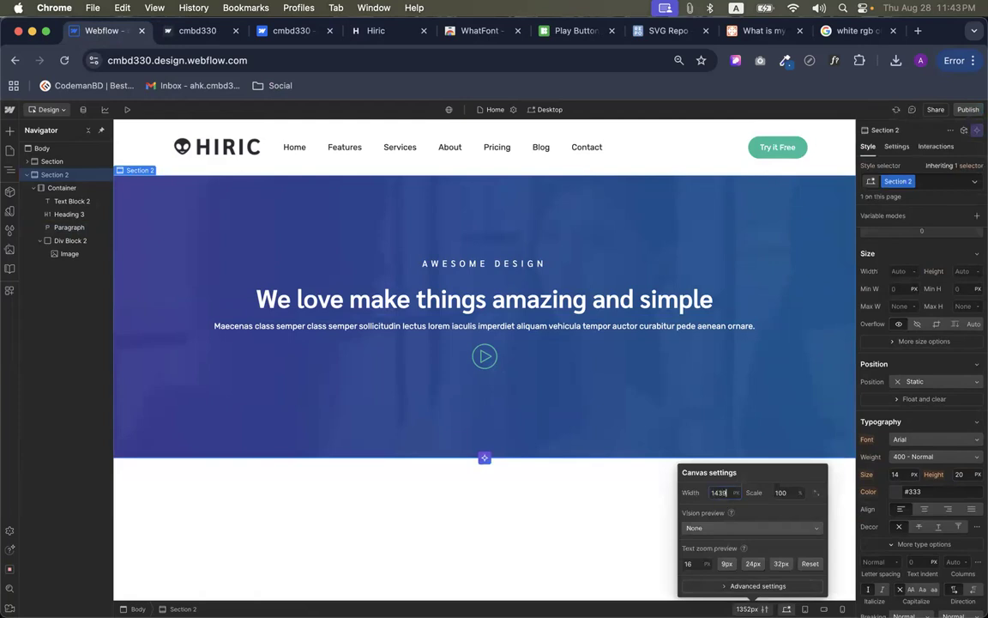
key("Return")
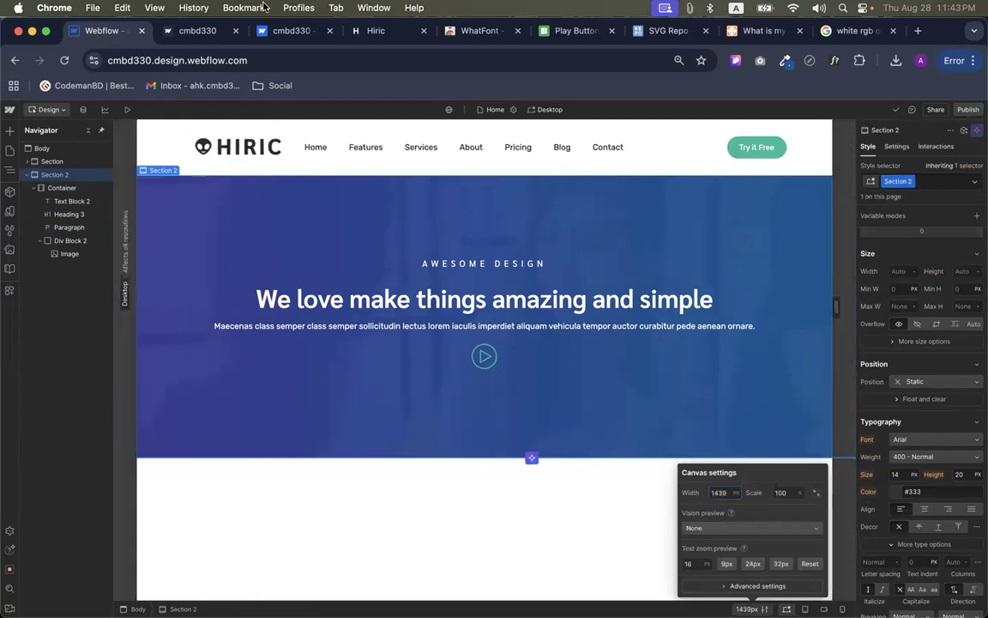
Compare the published page's hero section with the Hiric reference page, examining heading and paragraph wrapping, and return to the Webflow designer
left_click(198, 30)
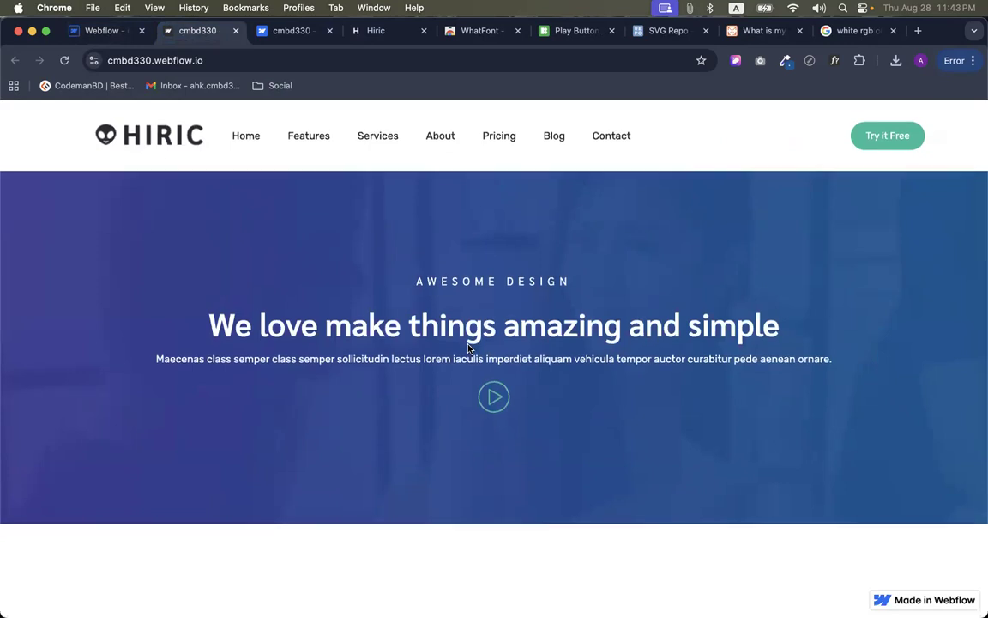
left_click(356, 31)
left_click(206, 32)
left_click(371, 31)
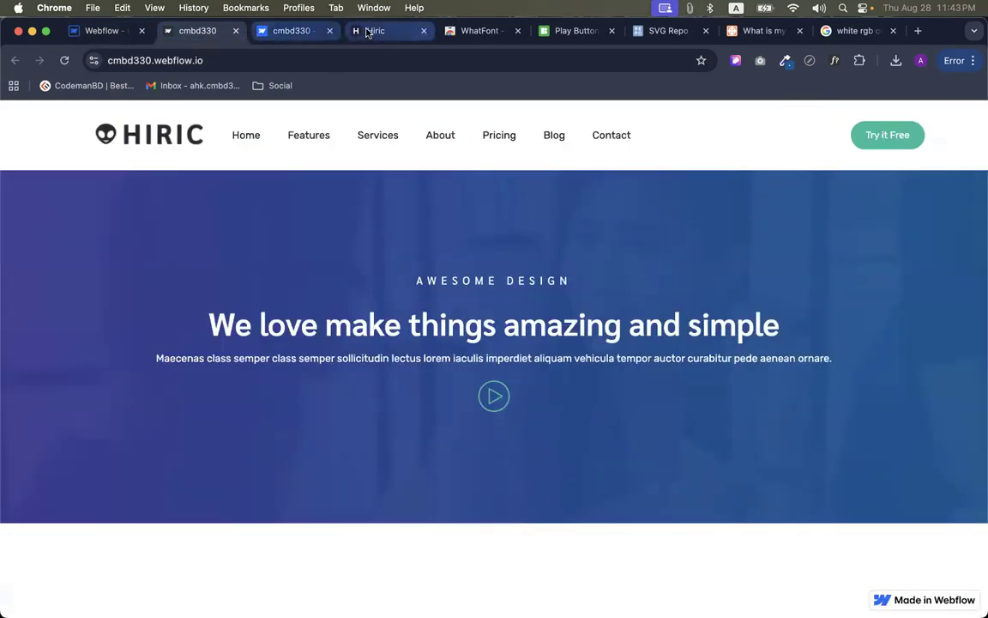
left_click(205, 34)
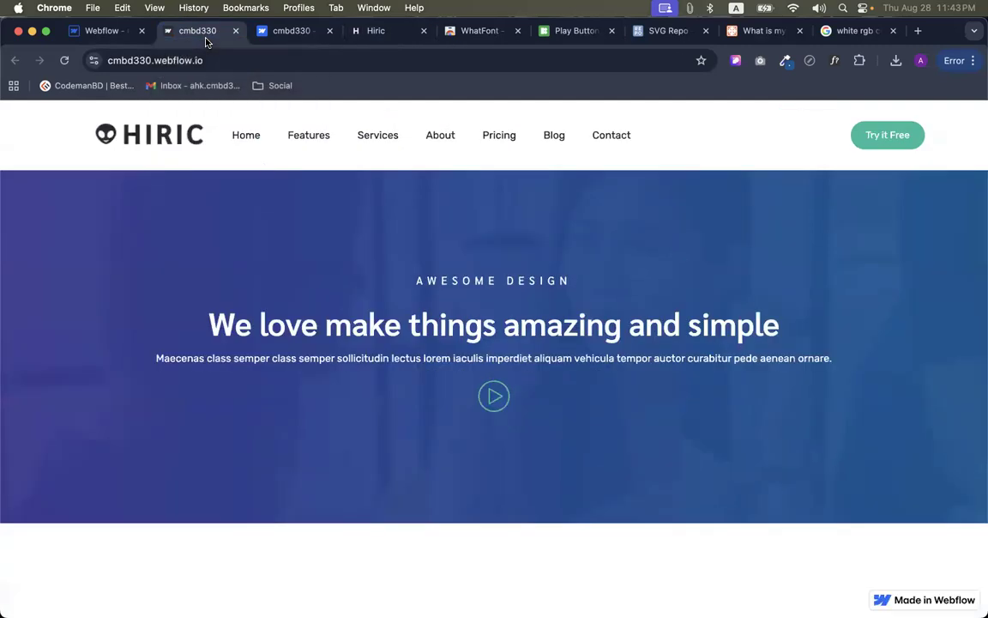
left_click(374, 31)
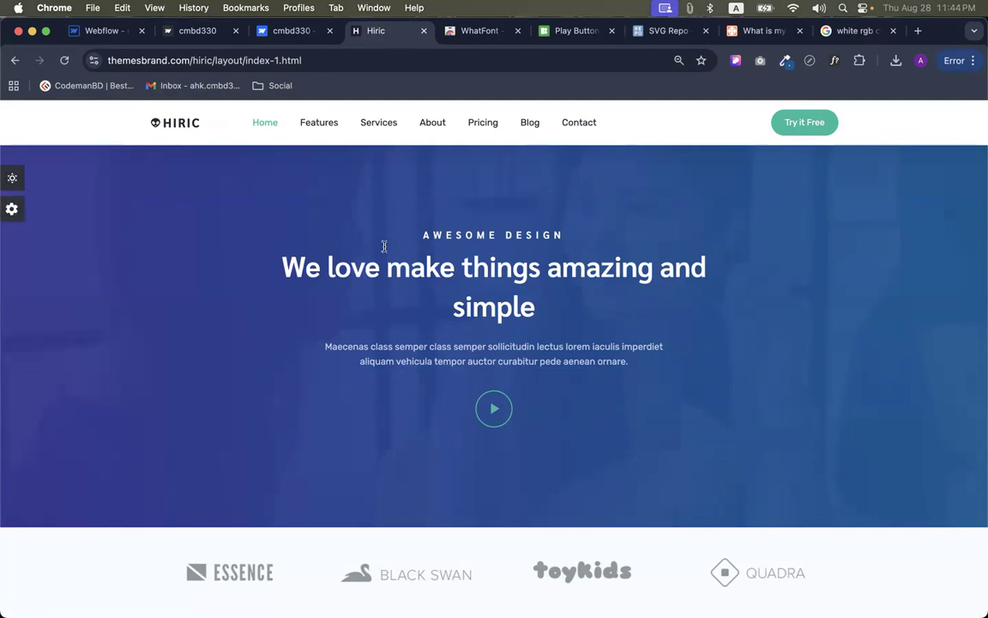
double_click(464, 299)
left_click(611, 318)
left_click_drag(368, 375, 703, 325)
left_click(703, 325)
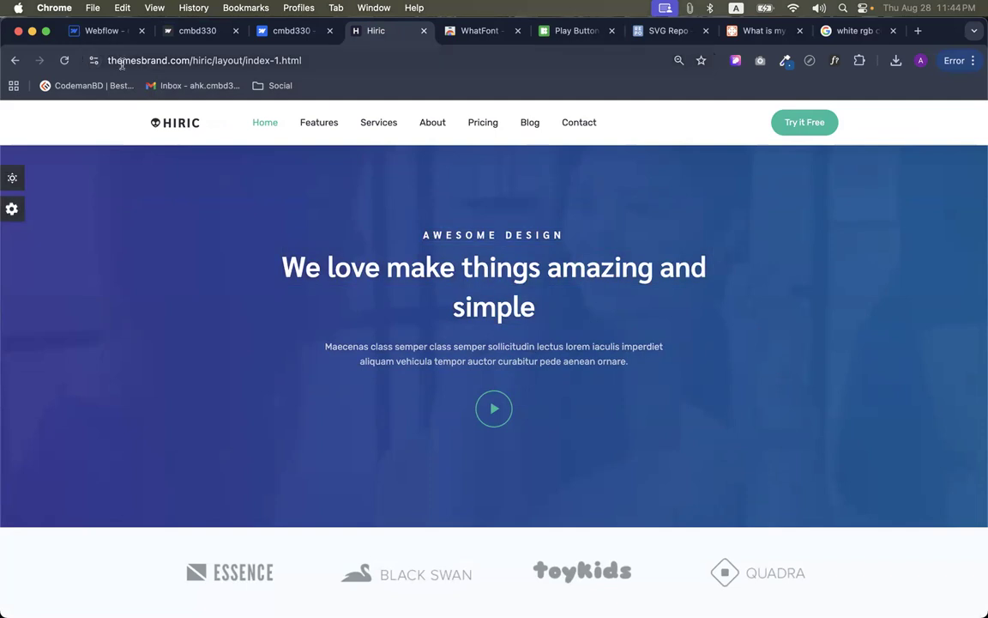
left_click(101, 30)
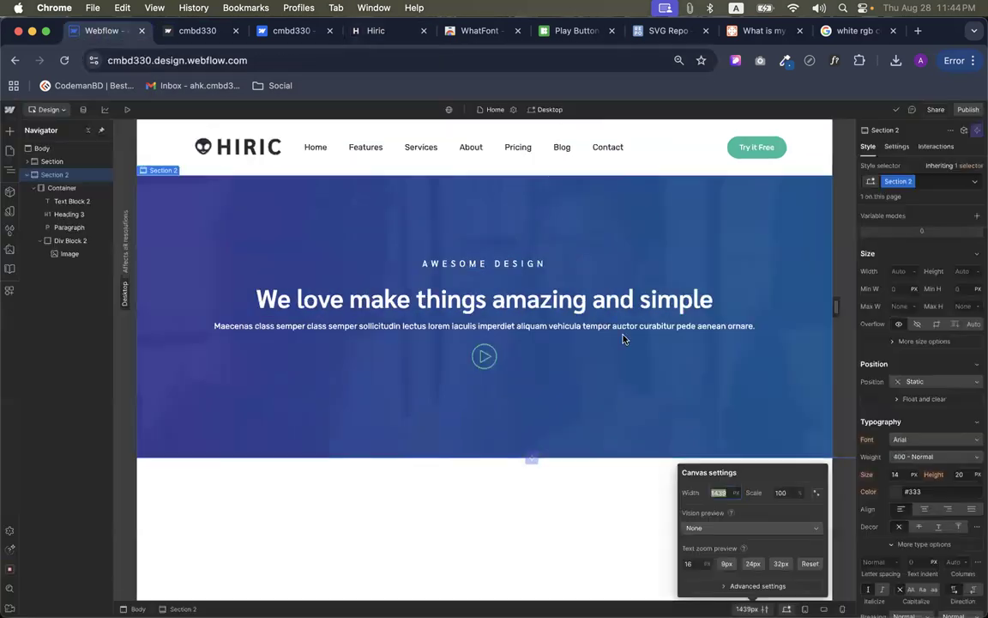
Insert a line break before "simple" in the hero heading
left_click(458, 306)
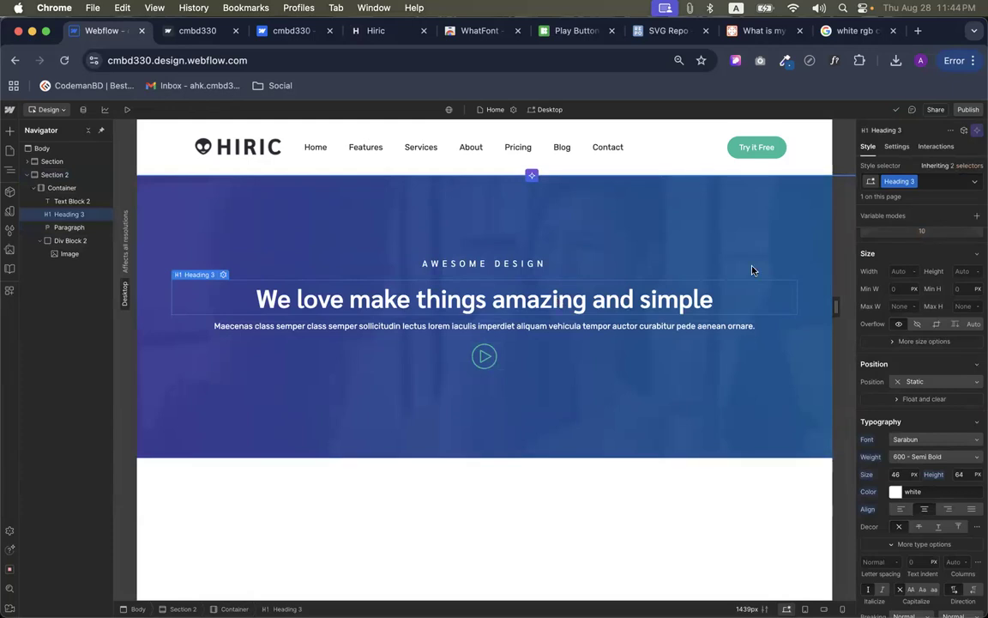
scroll(944, 318, "up", 3)
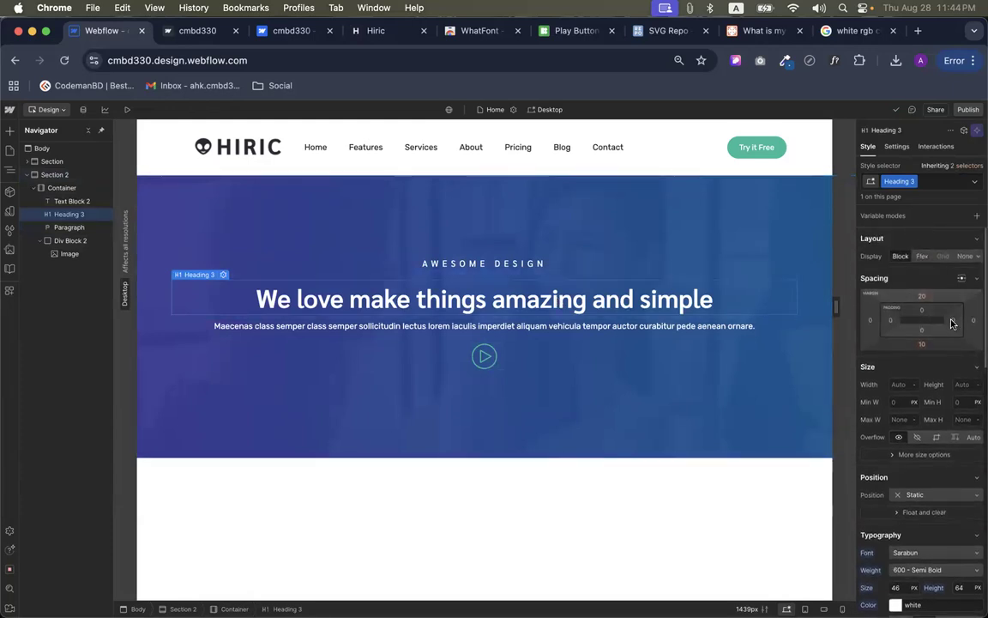
double_click(639, 299)
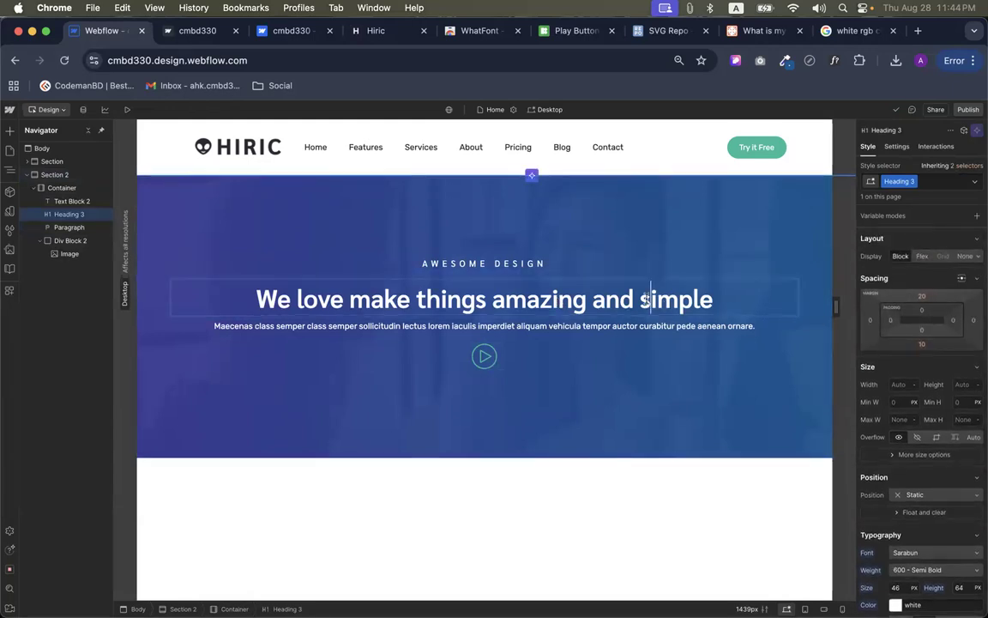
key("shift+Return")
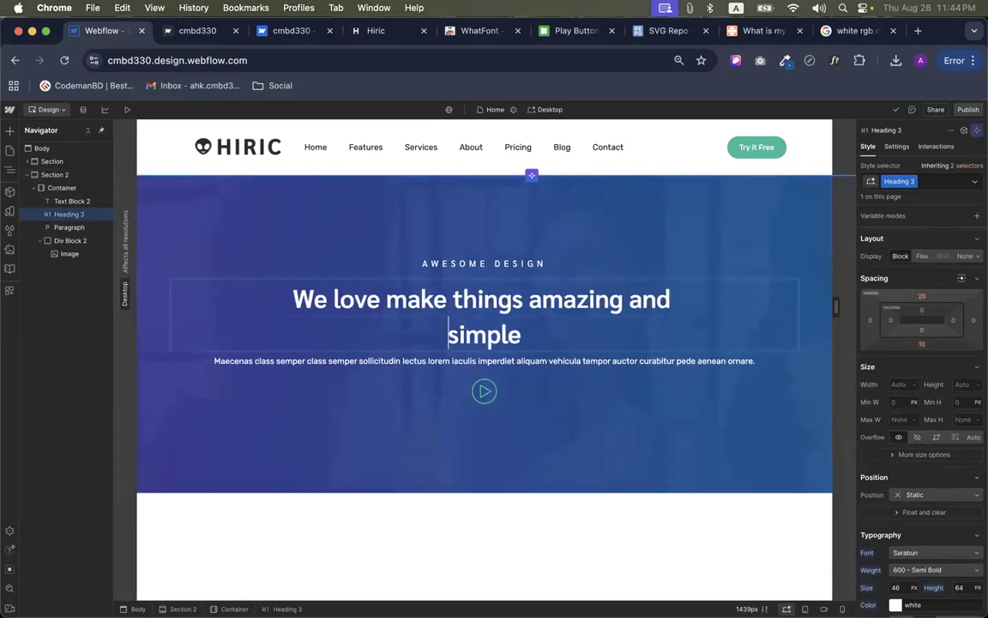
left_click(525, 386)
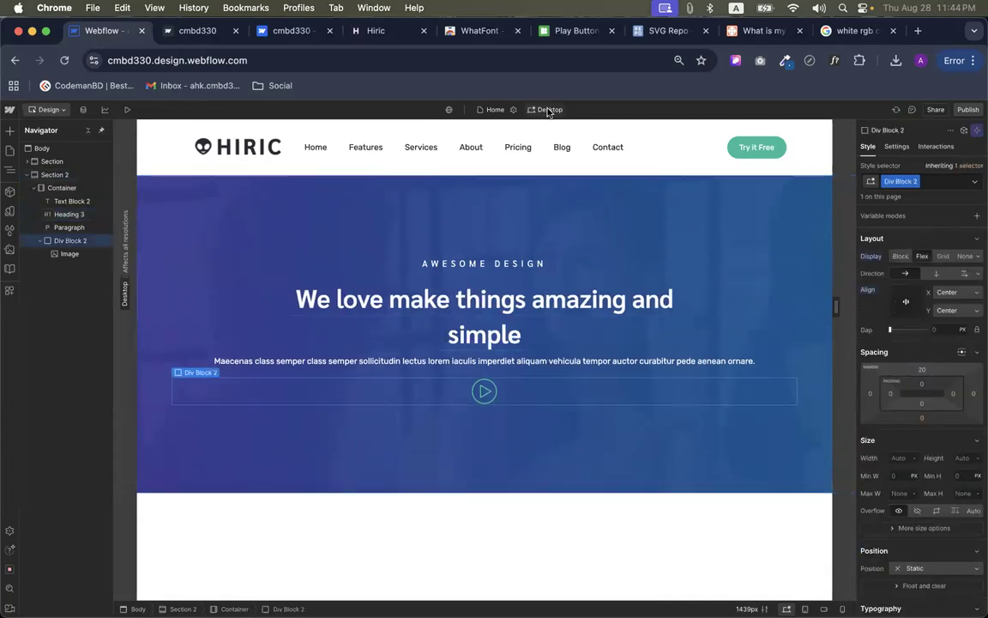
Remove the line break before "simple" from the hero heading
left_click(468, 336)
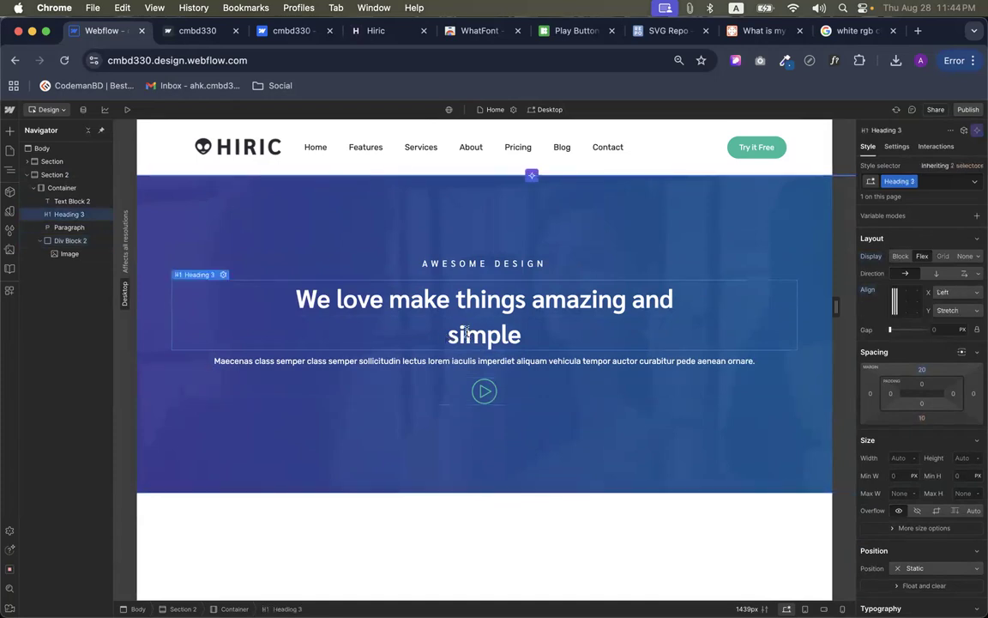
left_click(464, 336)
key("BackSpace")
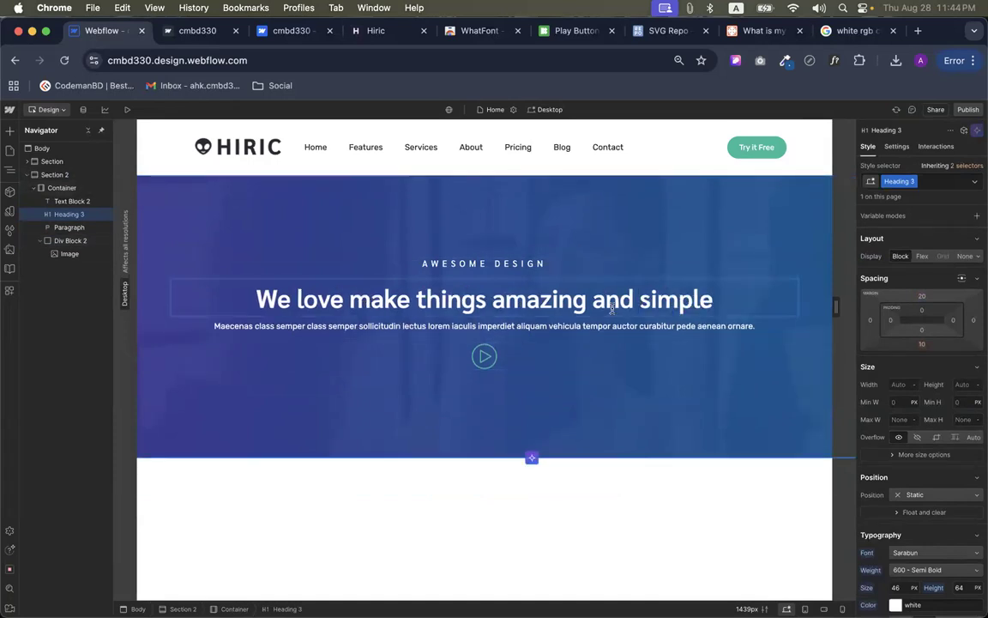
left_click(739, 374)
Set the hero heading's right and left padding to 220 px each
left_click(694, 314)
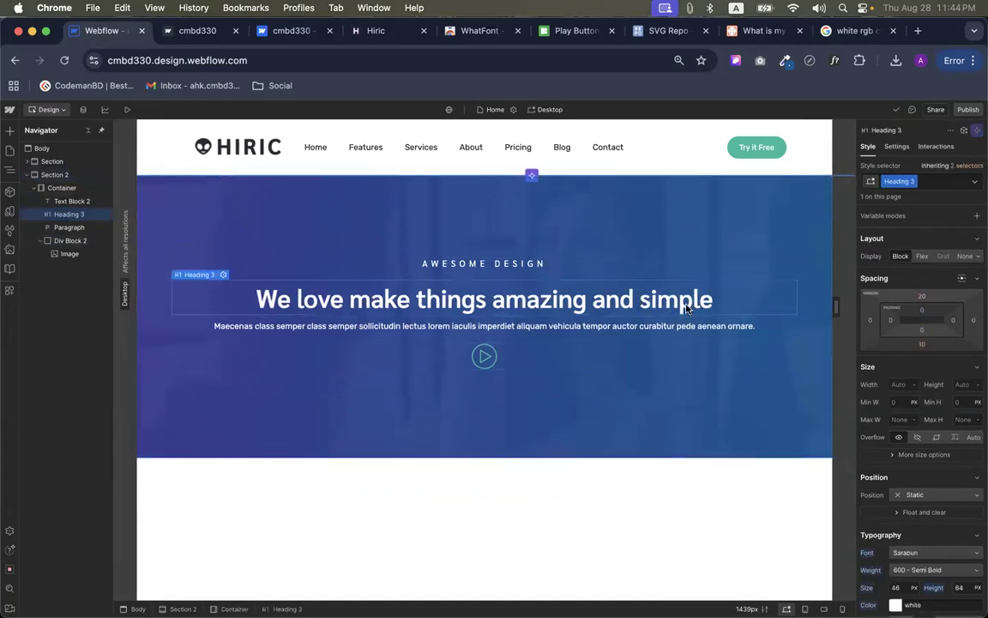
left_click(955, 319)
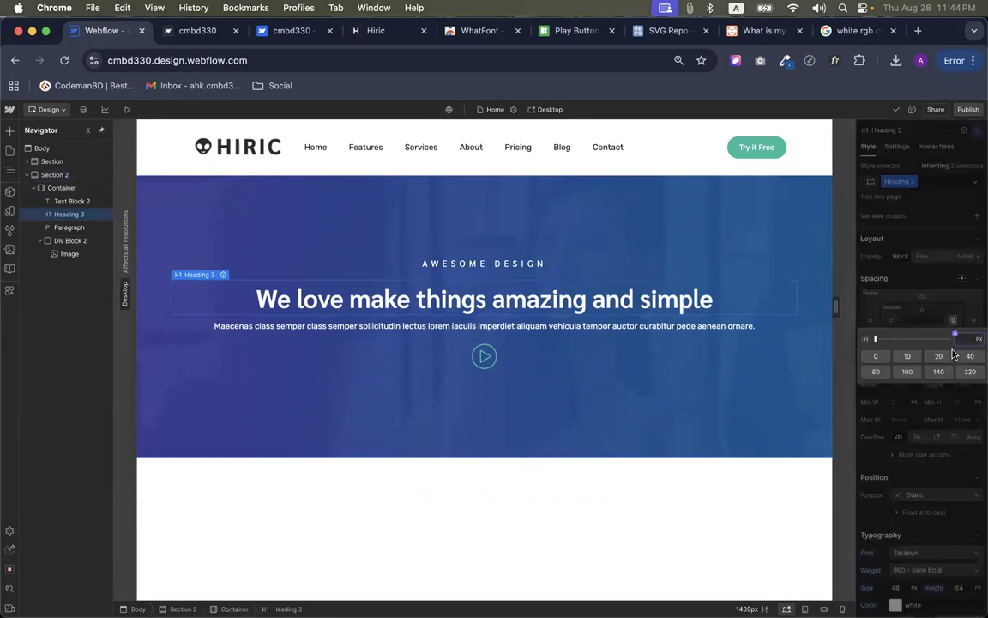
left_click(970, 373)
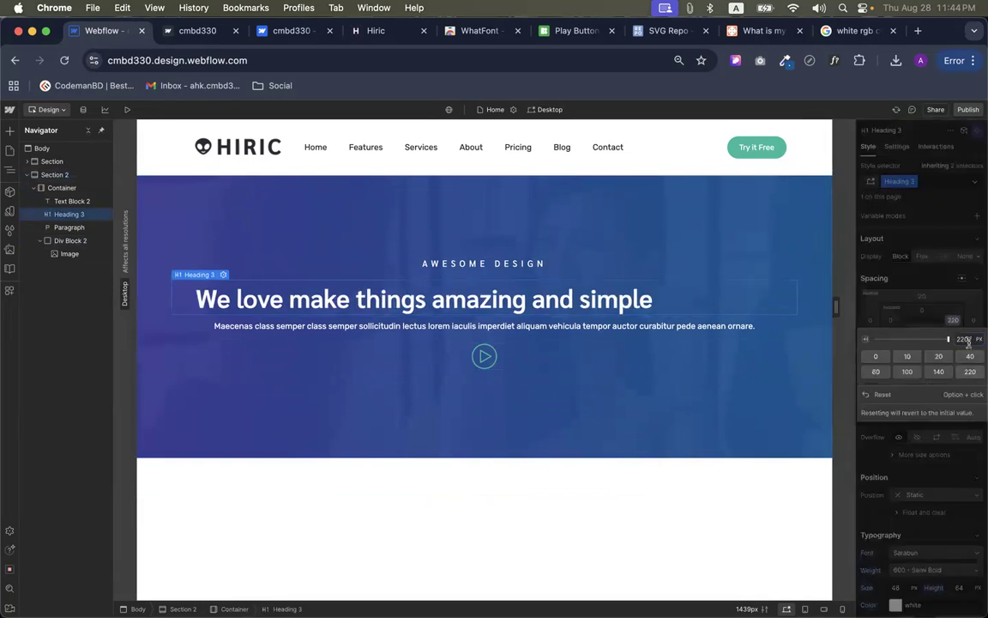
left_click(892, 323)
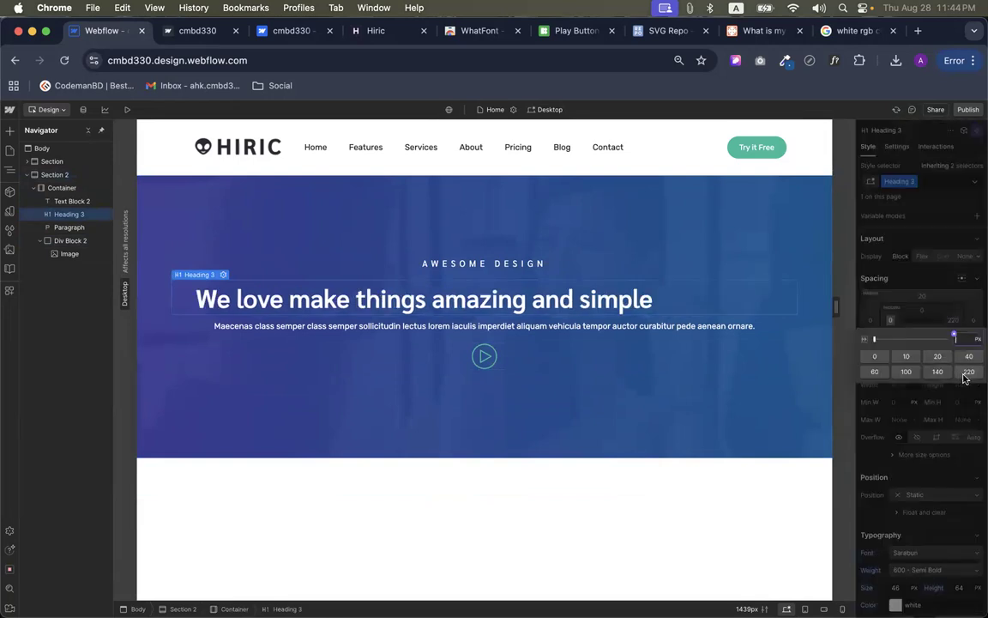
left_click(966, 372)
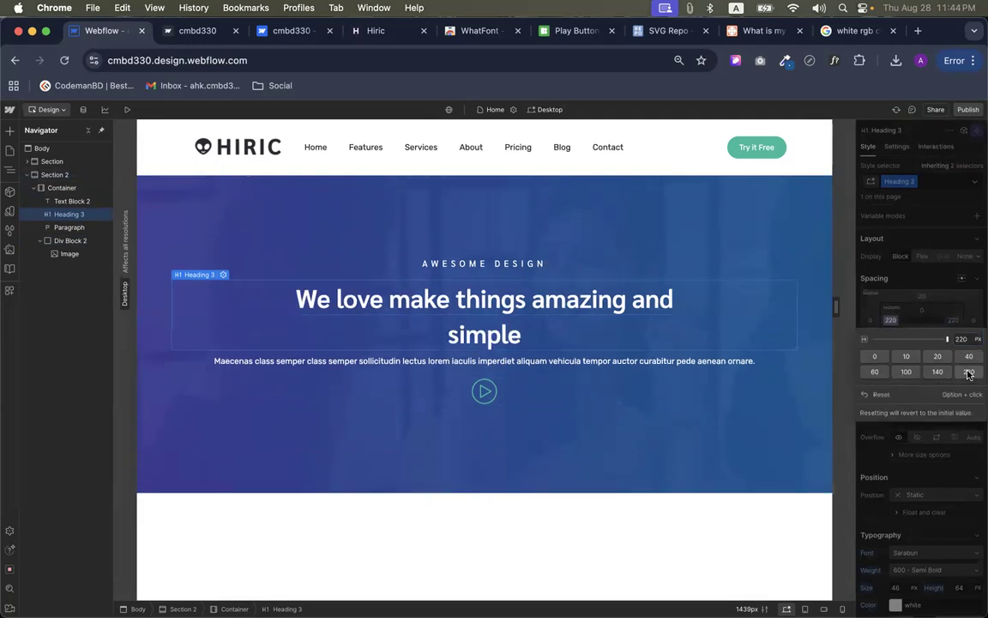
Reduce the hero heading's left and right padding to 200 px, and further to 180 px
left_click(953, 320)
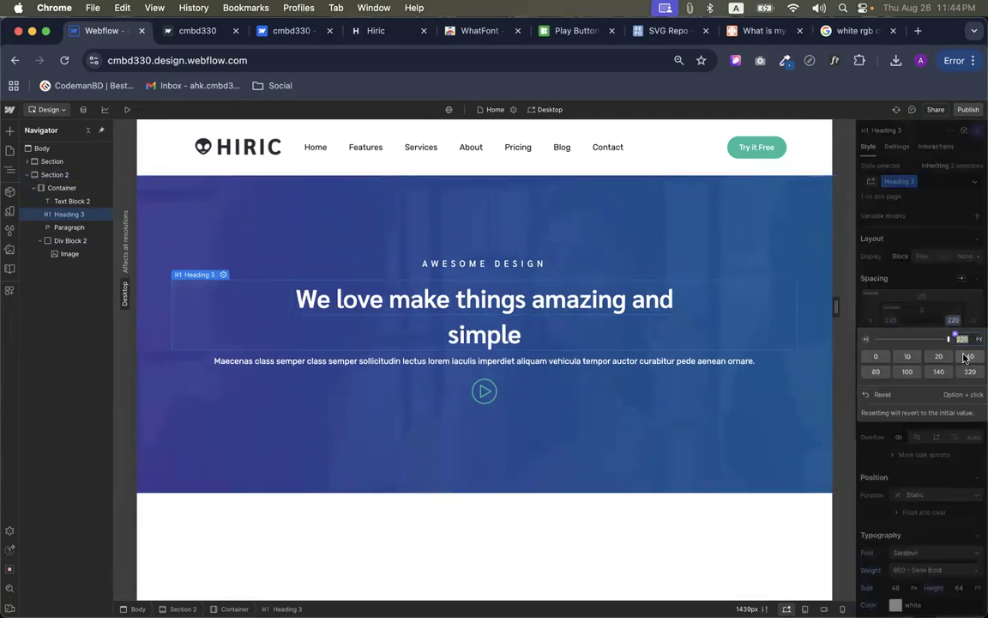
type("200")
key("Return")
left_click(954, 319)
key("Return")
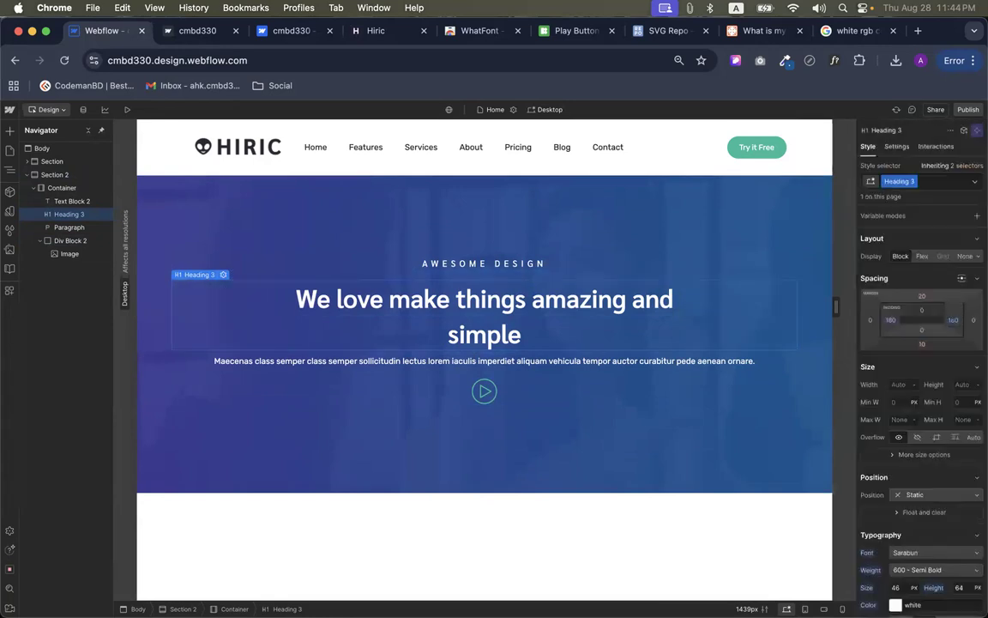
Try 150 px of left and right padding on the hero heading, and return it to 180 px
left_click(954, 320)
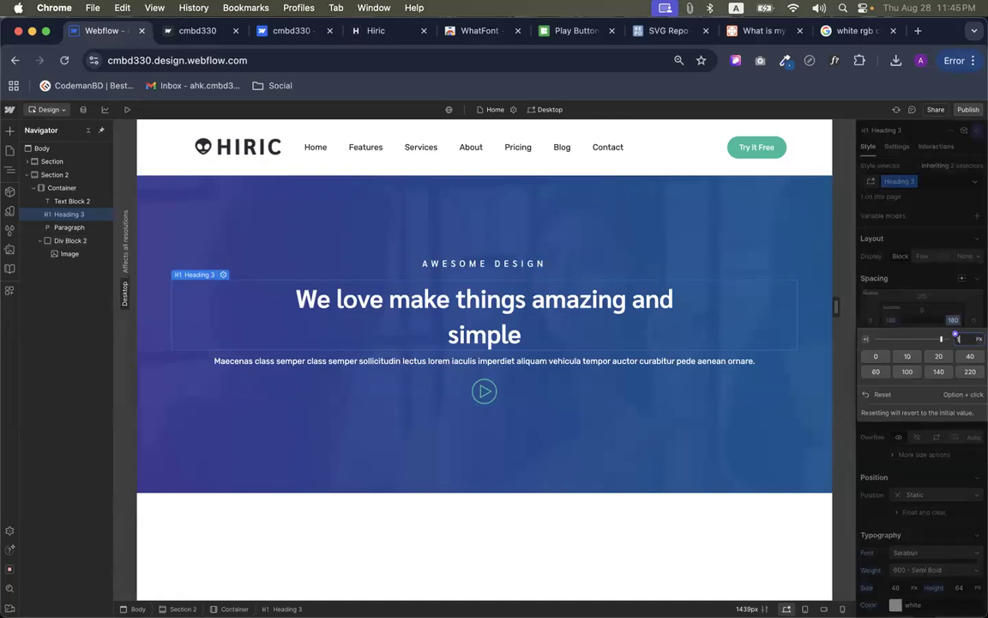
type("150")
key("Return")
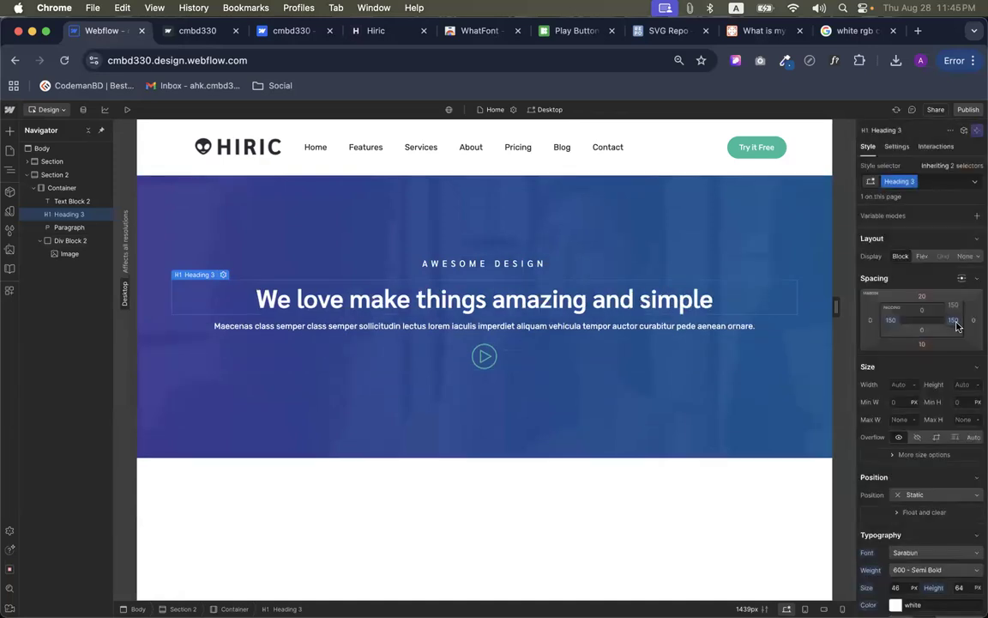
left_click(957, 322)
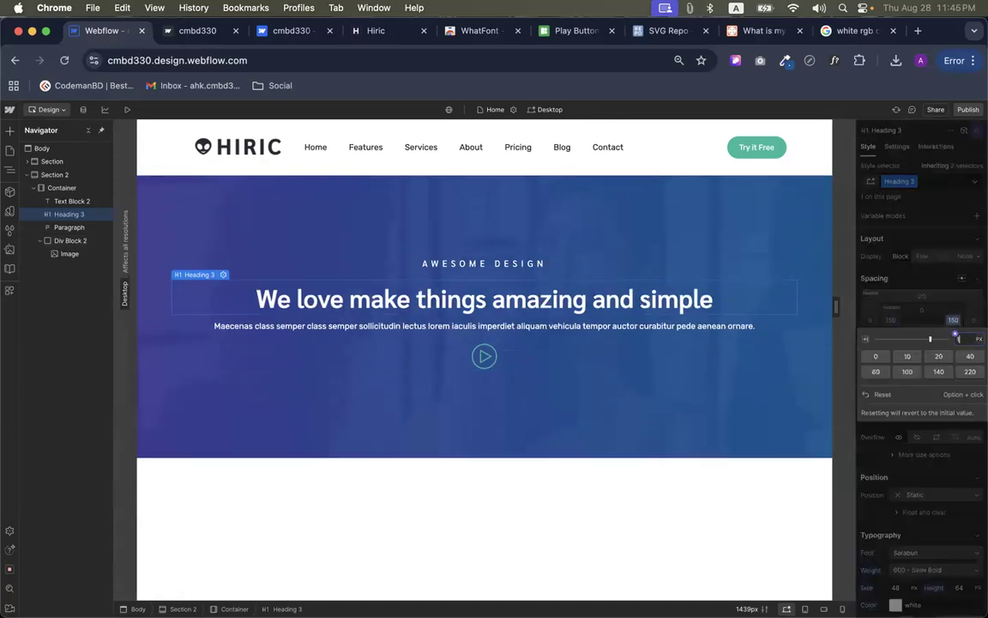
type("180")
key("Return")
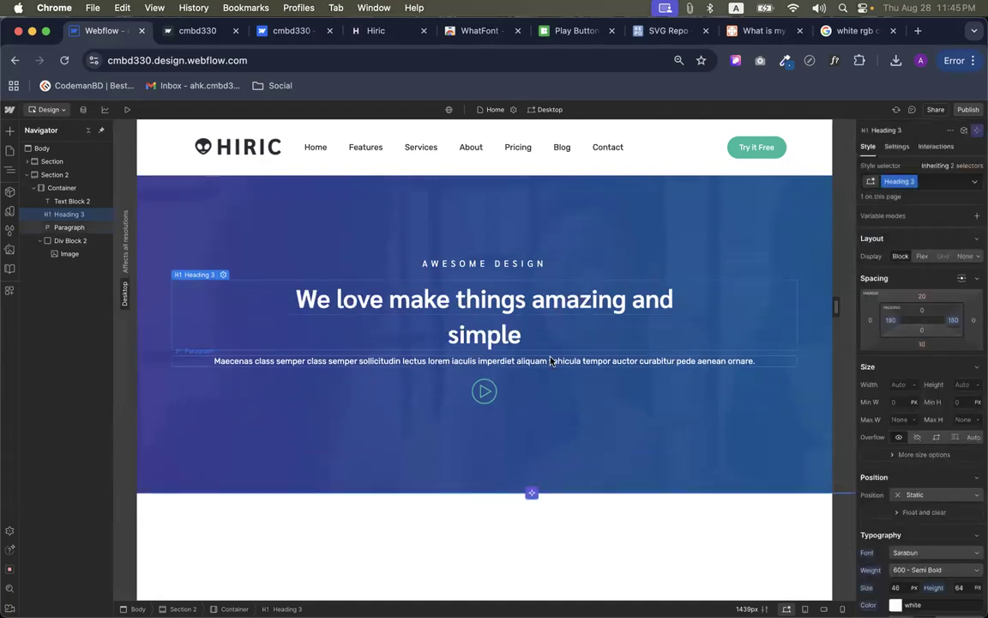
Set the hero paragraph's left and right padding to 270 px, trying 180 and 220 px first and checking the Hiric reference page
left_click(552, 362)
left_click(954, 321)
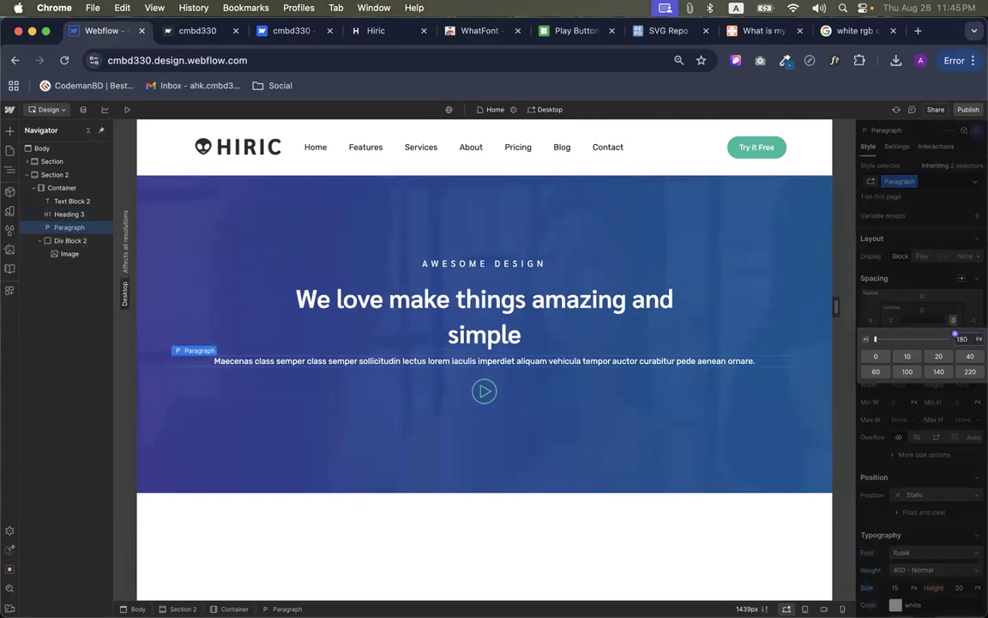
type("180")
key("Return")
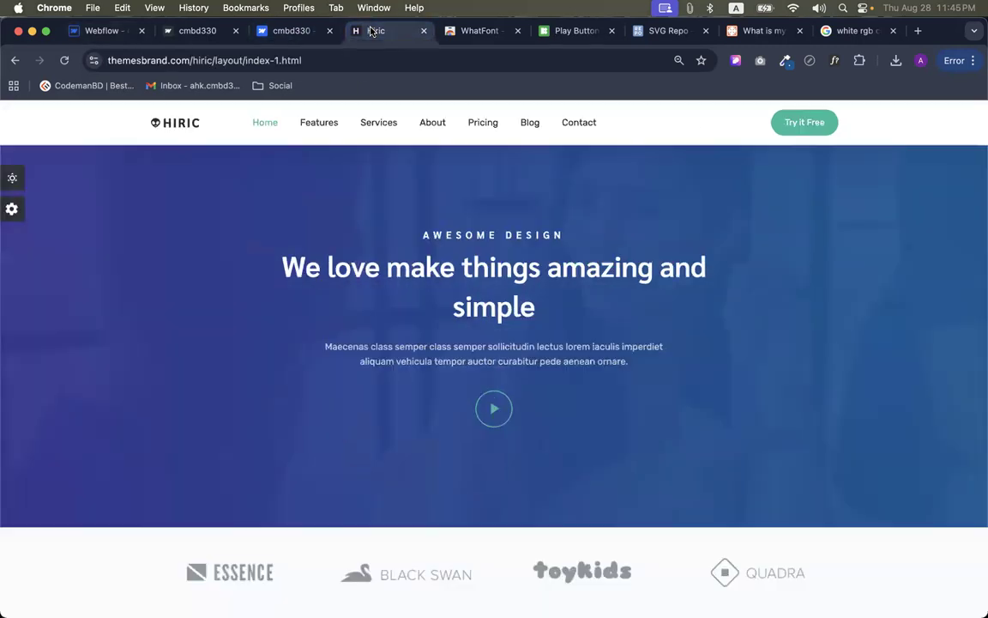
left_click(374, 30)
left_click(106, 32)
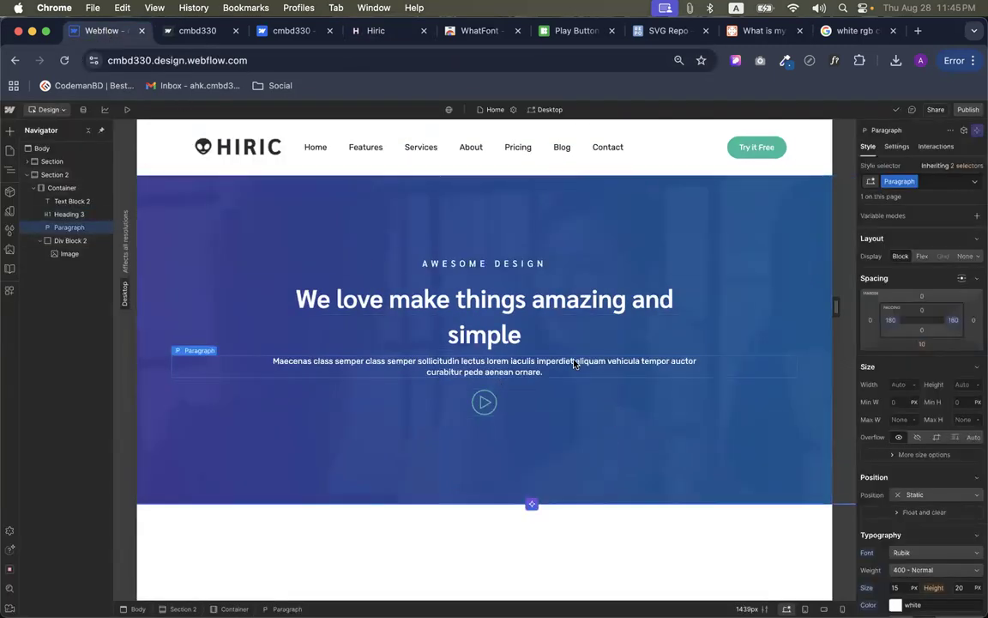
left_click(953, 319)
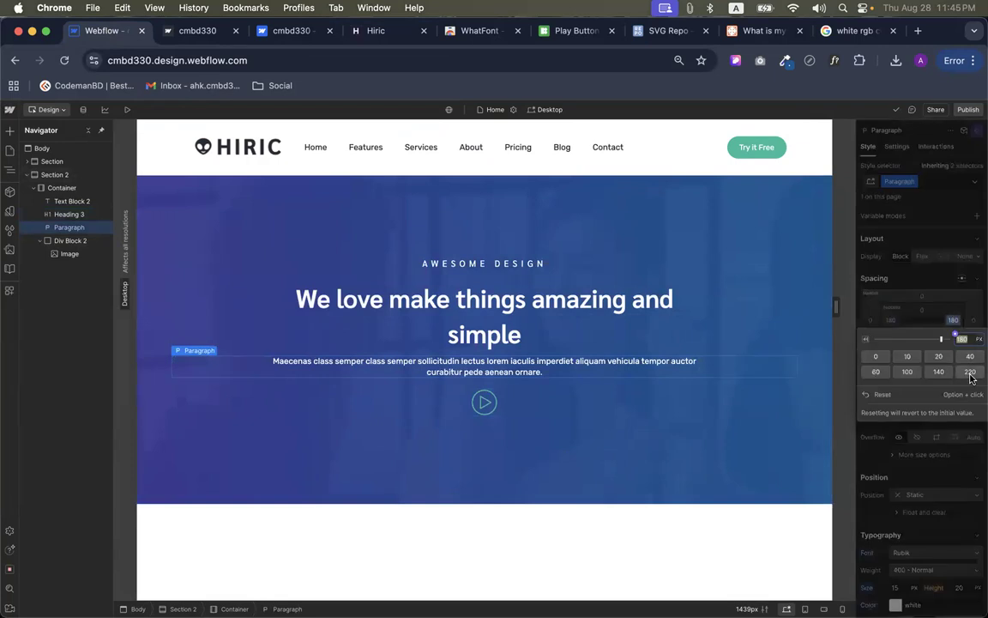
left_click(970, 372)
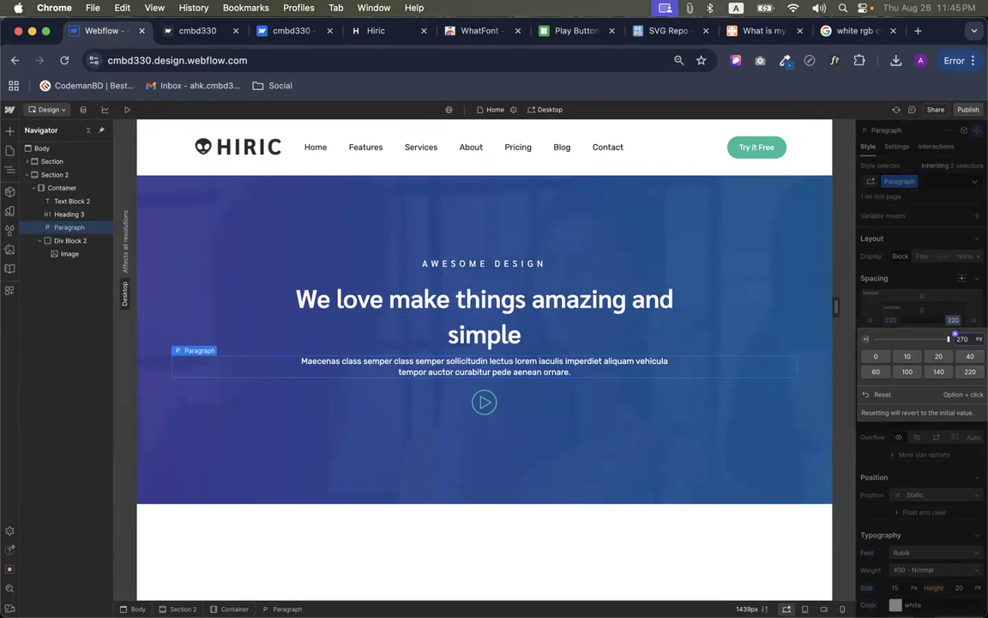
key("Return")
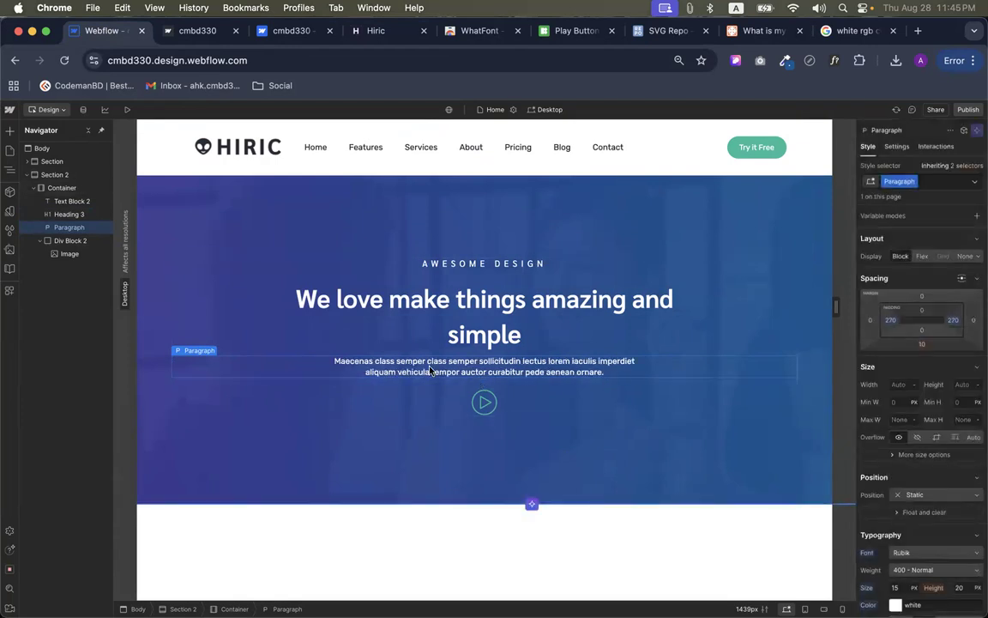
Publish the site with the revised hero paddings to the staging domain
left_click(562, 439)
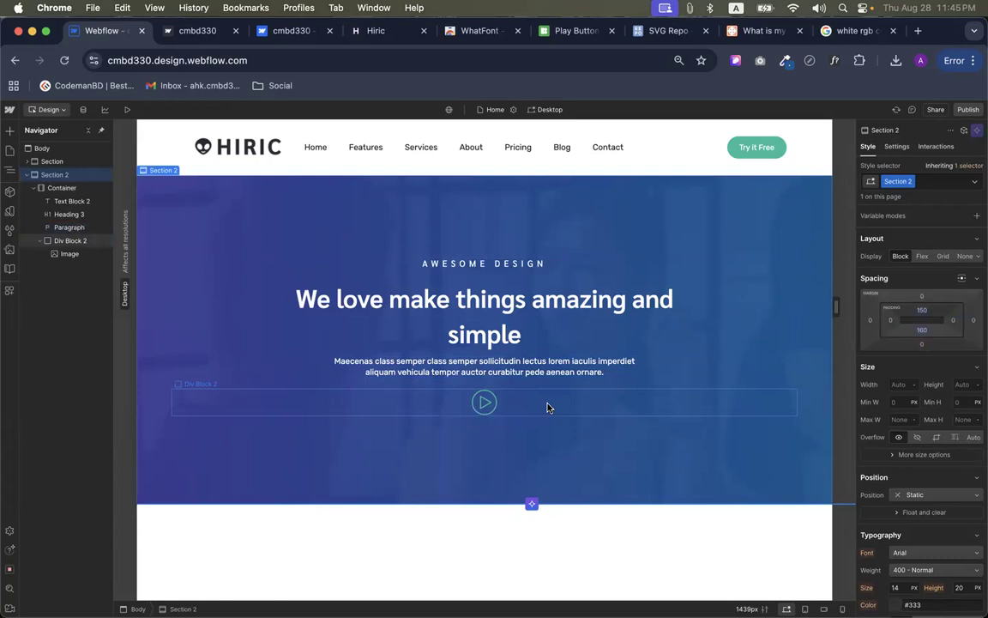
left_click(967, 110)
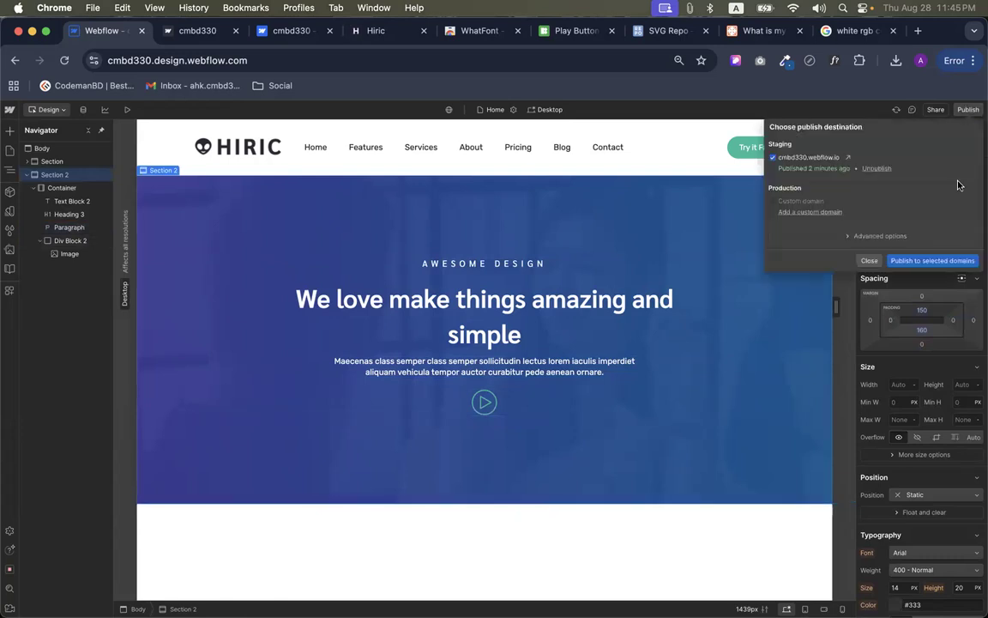
left_click(921, 263)
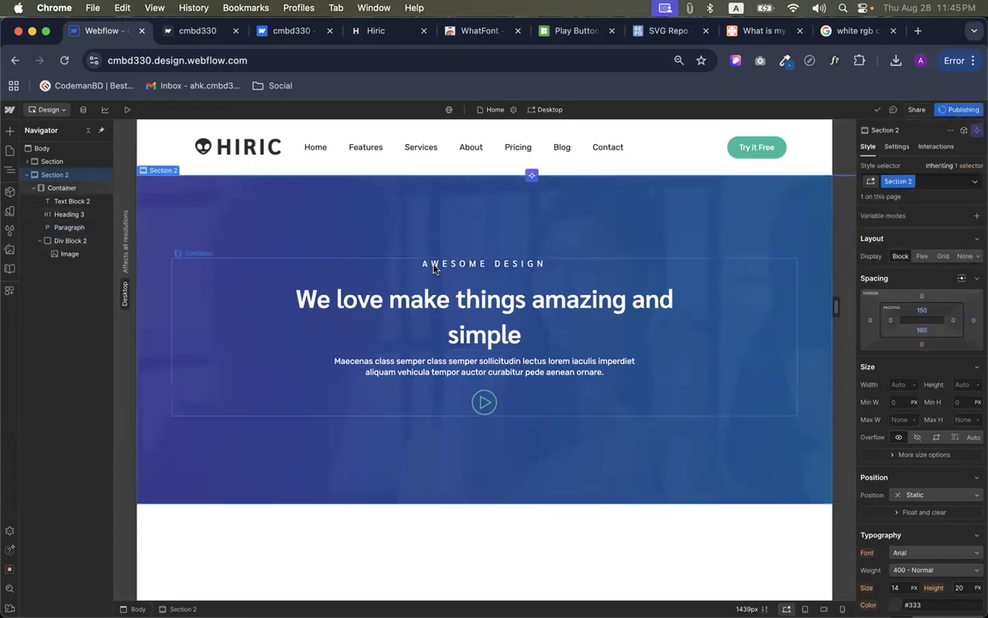
Compare the published page's hero text wrapping with the Hiric reference page, reloading the published page to load the update
left_click(197, 31)
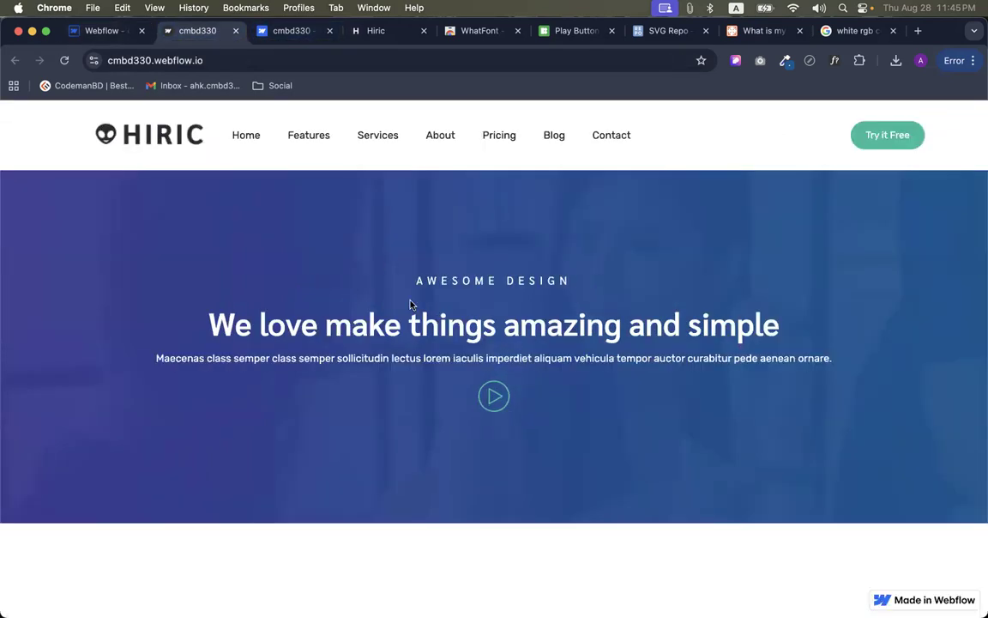
left_click(374, 31)
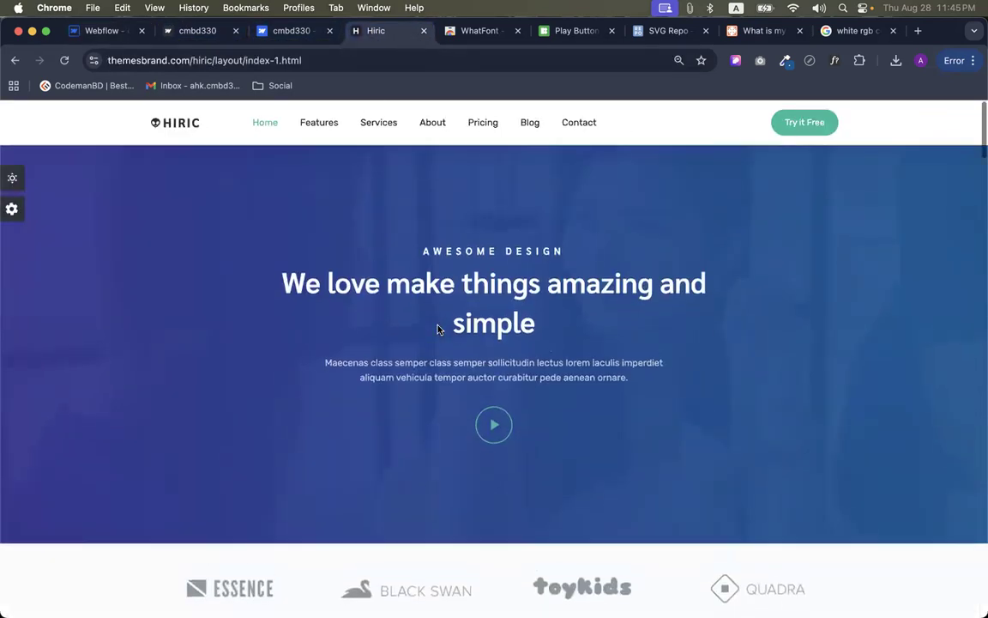
left_click_drag(398, 254, 719, 382)
left_click(761, 309)
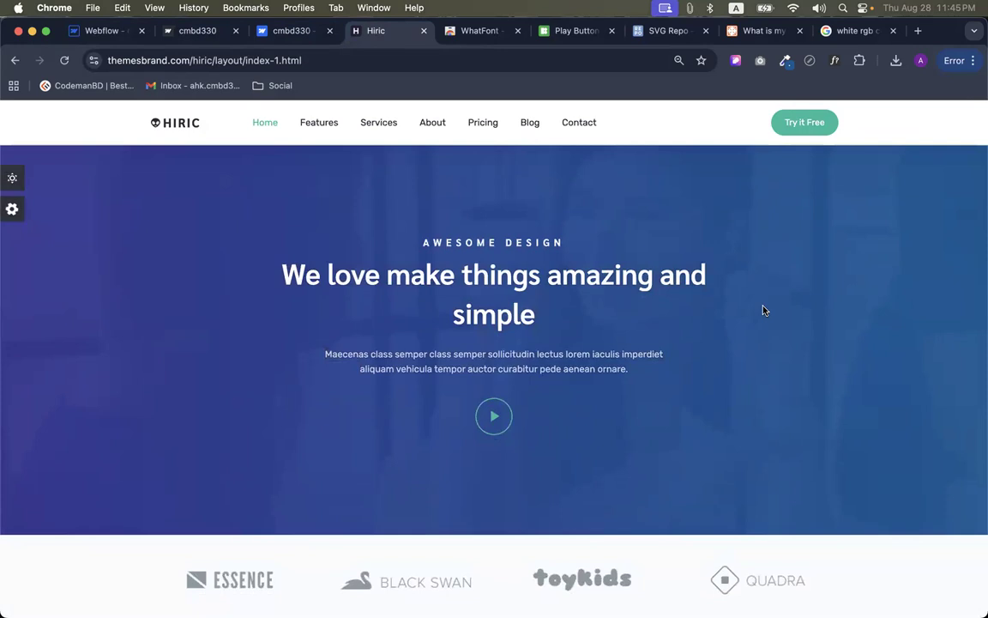
left_click(109, 30)
left_click(197, 30)
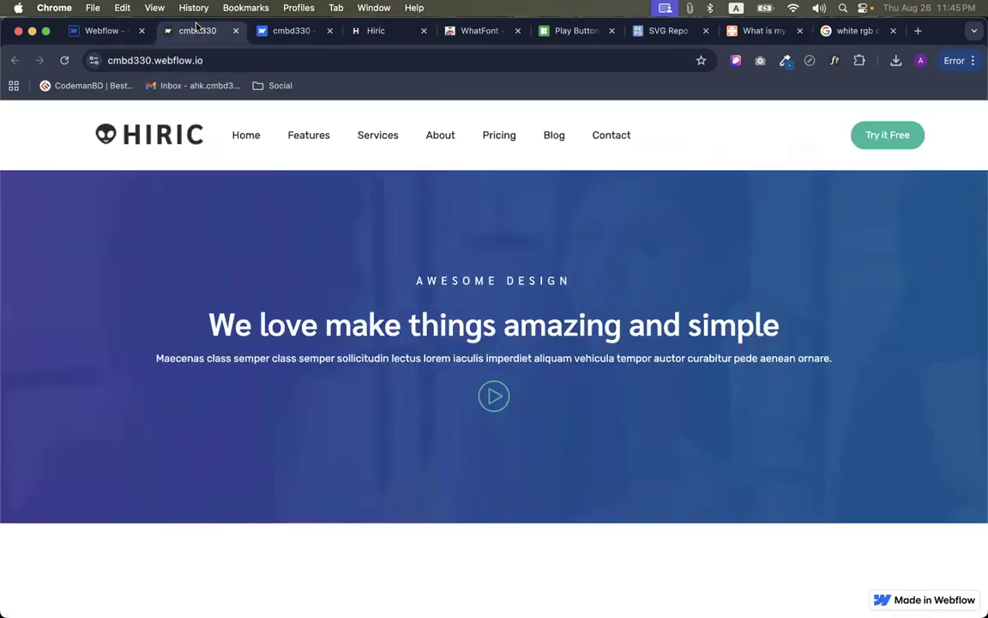
key("super+r")
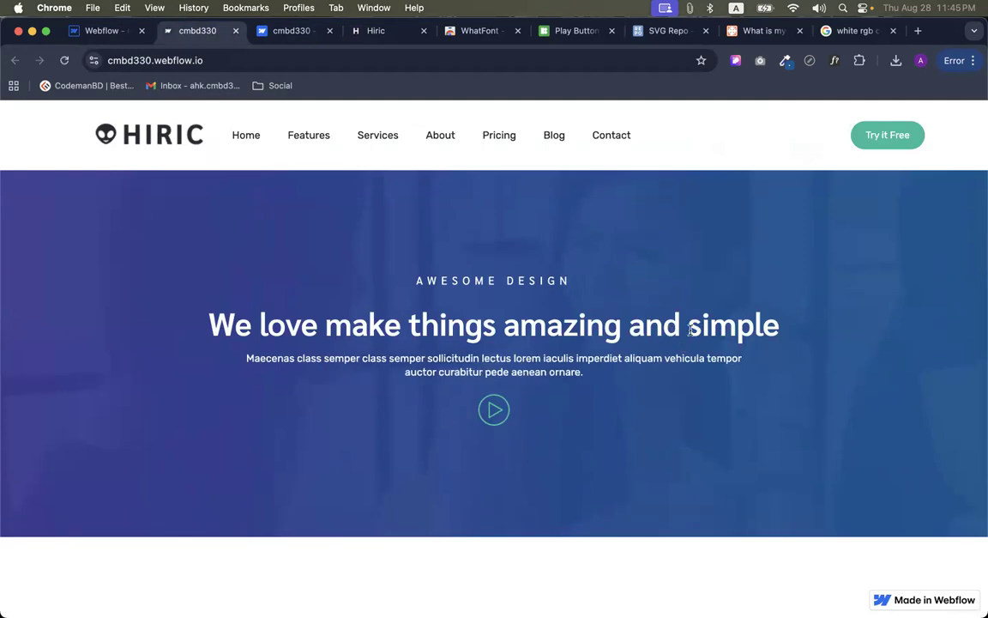
Set the hero heading's left and right padding to 200 px in the Webflow designer and republish to the staging domain
left_click(99, 30)
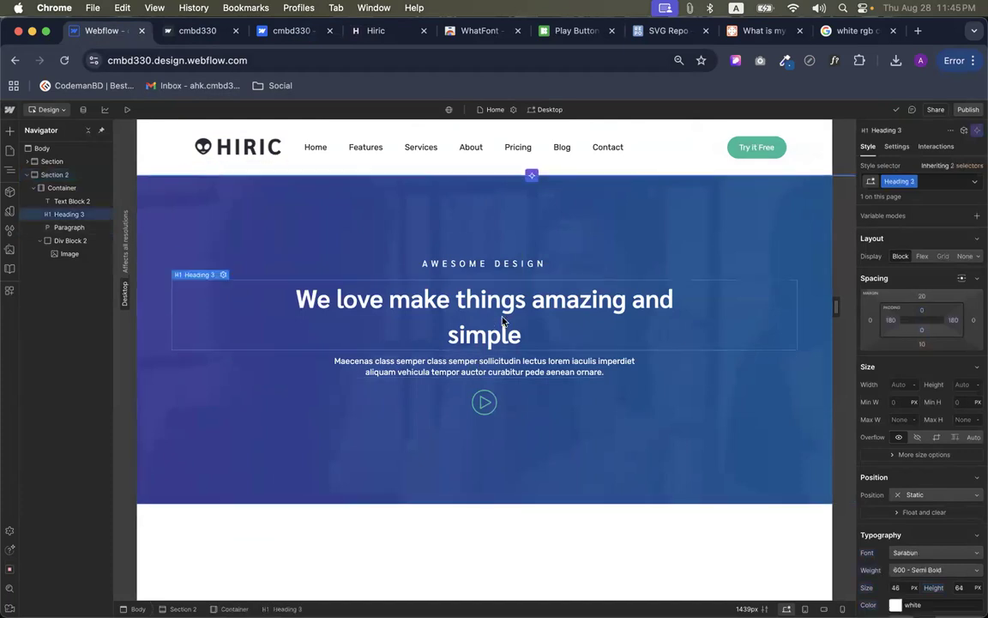
left_click(954, 320)
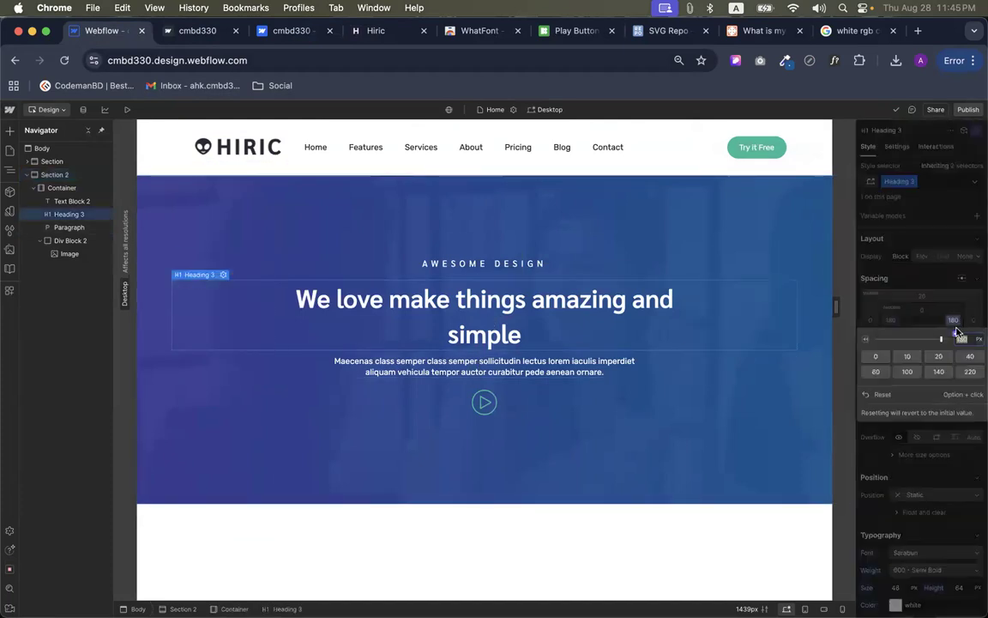
type("200")
key("alt+Return")
left_click(969, 109)
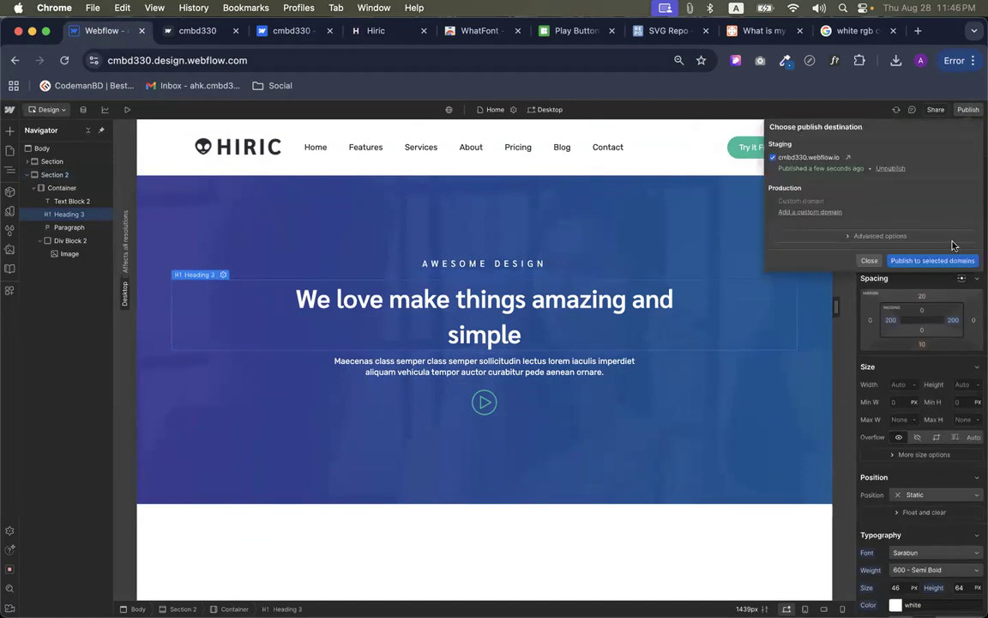
left_click(931, 259)
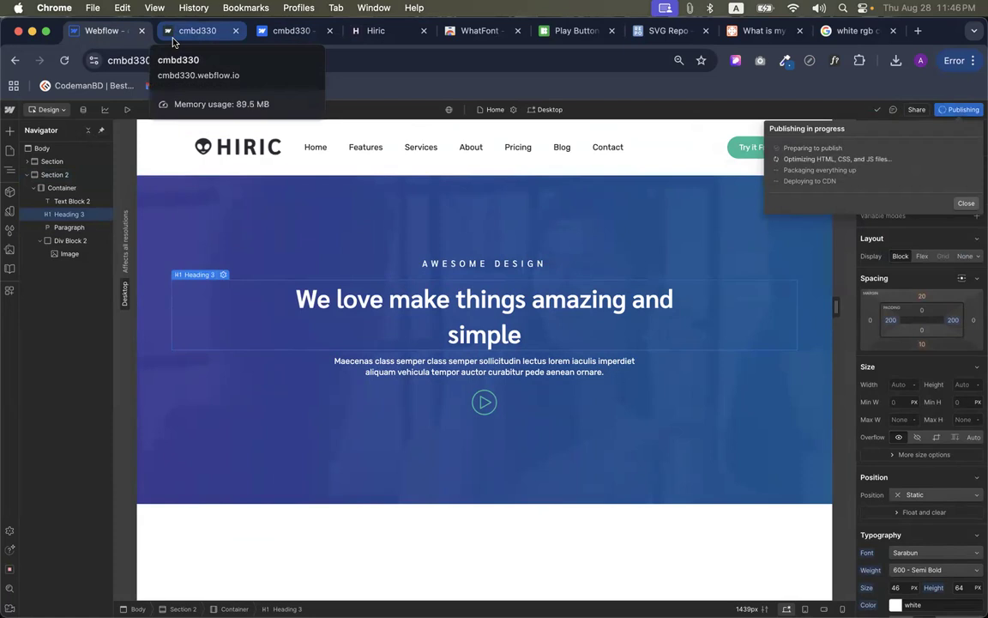
Reload the published page to examine the hero heading's wrapping, and return to the Webflow designer
left_click(172, 40)
key("super+r")
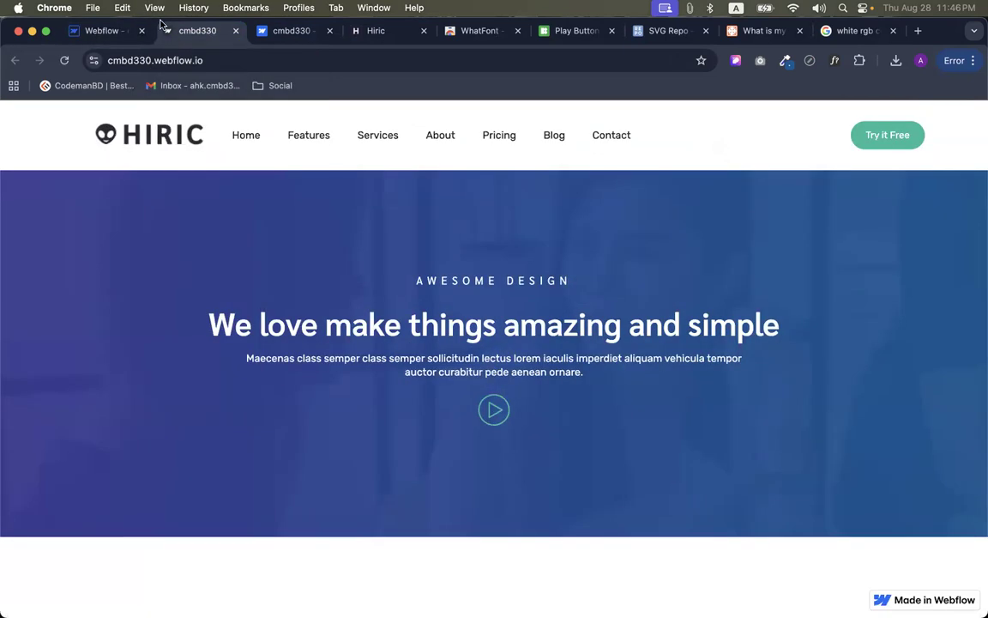
left_click(112, 30)
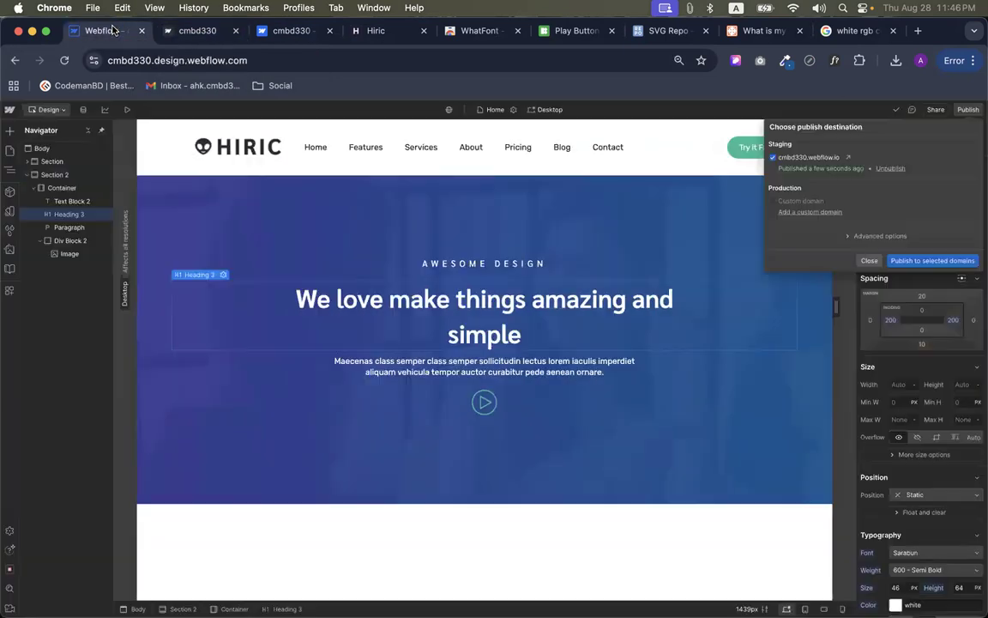
Set the hero heading's left and right padding to 250 px and republish to the staging domain
left_click(954, 324)
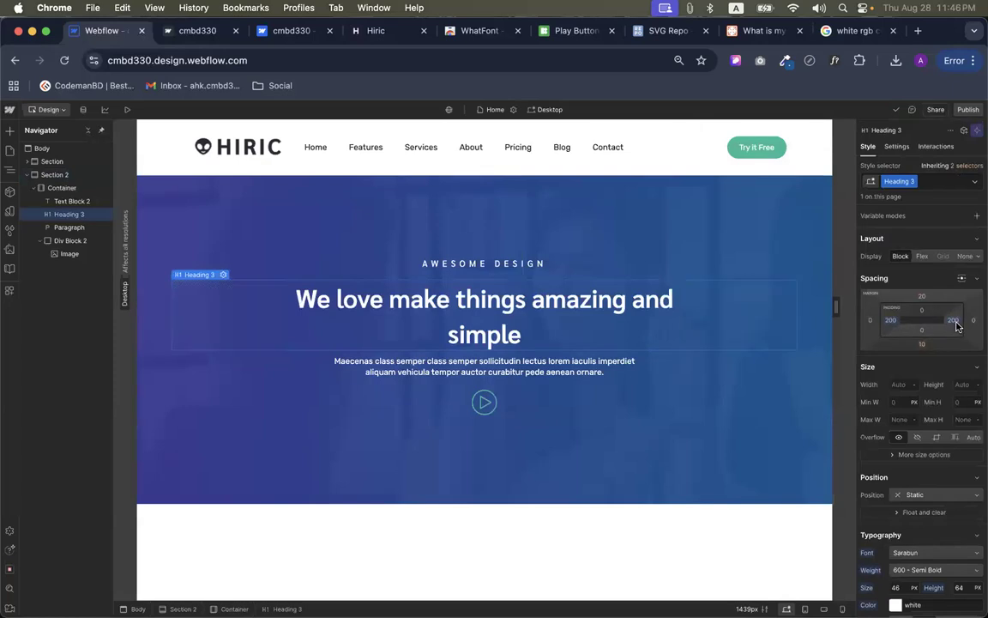
left_click(955, 322)
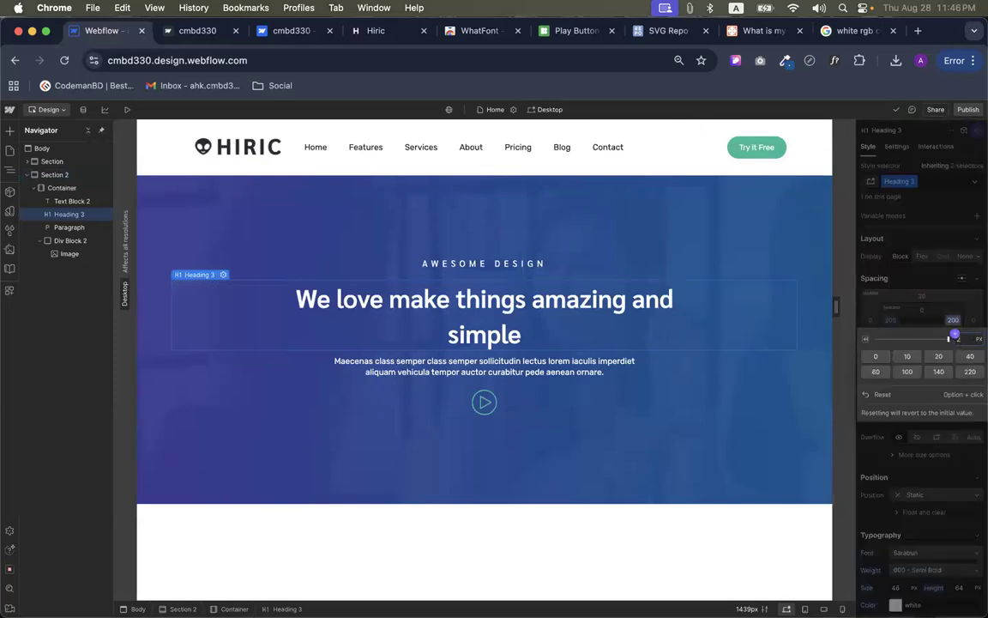
key("alt+Return")
left_click(966, 110)
left_click(932, 280)
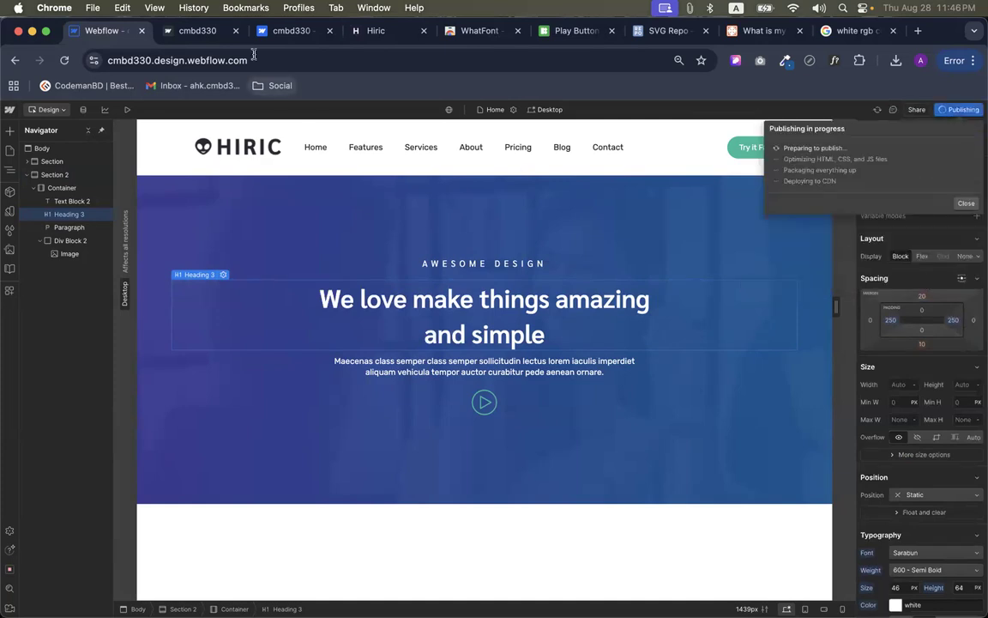
Reload the published page to check how the heading and paragraph wrap, and go back to the designer
left_click(198, 35)
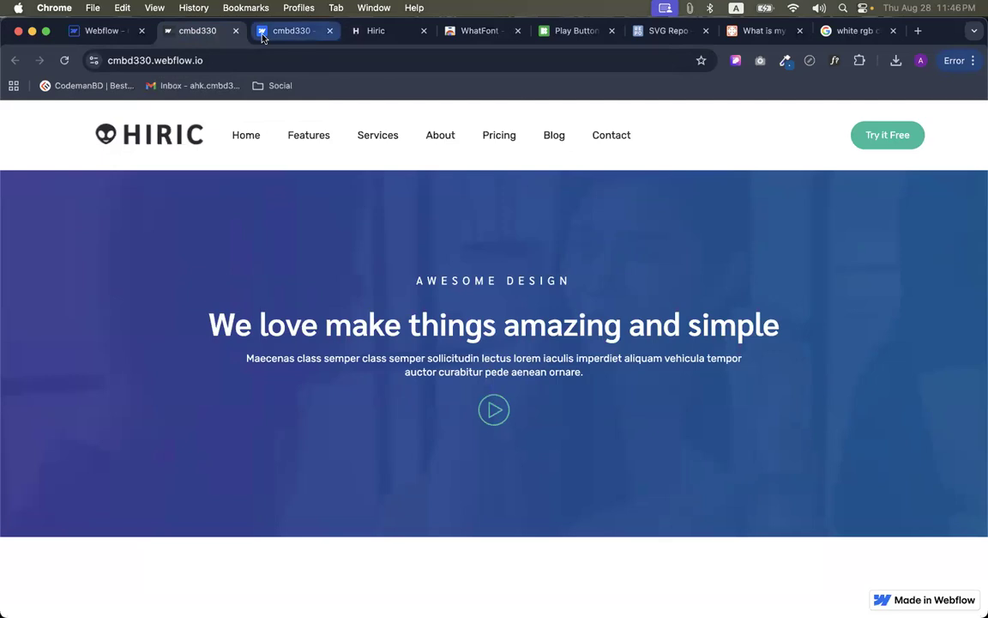
key("super+r")
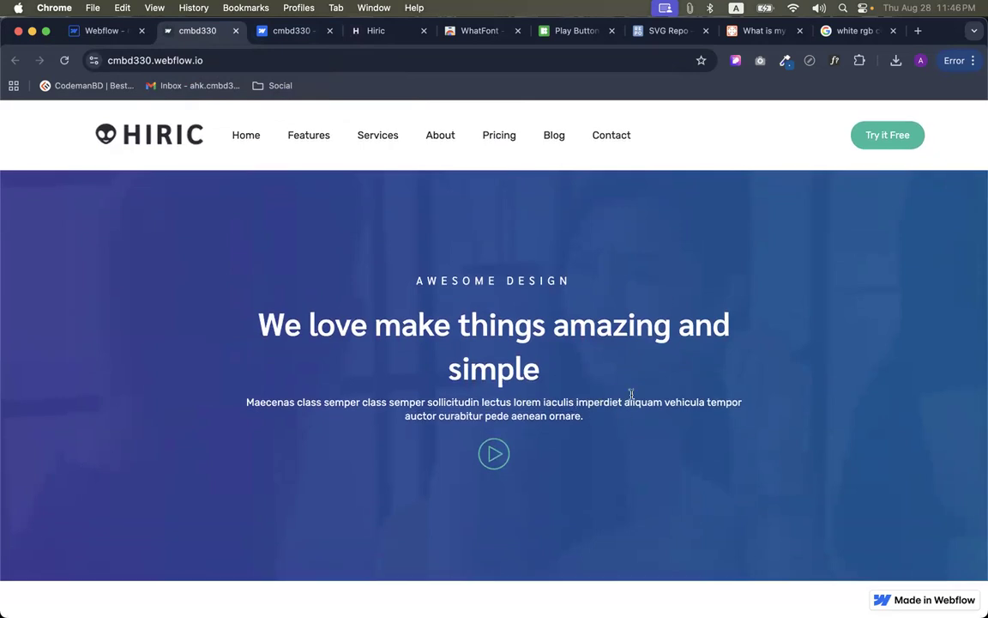
left_click(103, 30)
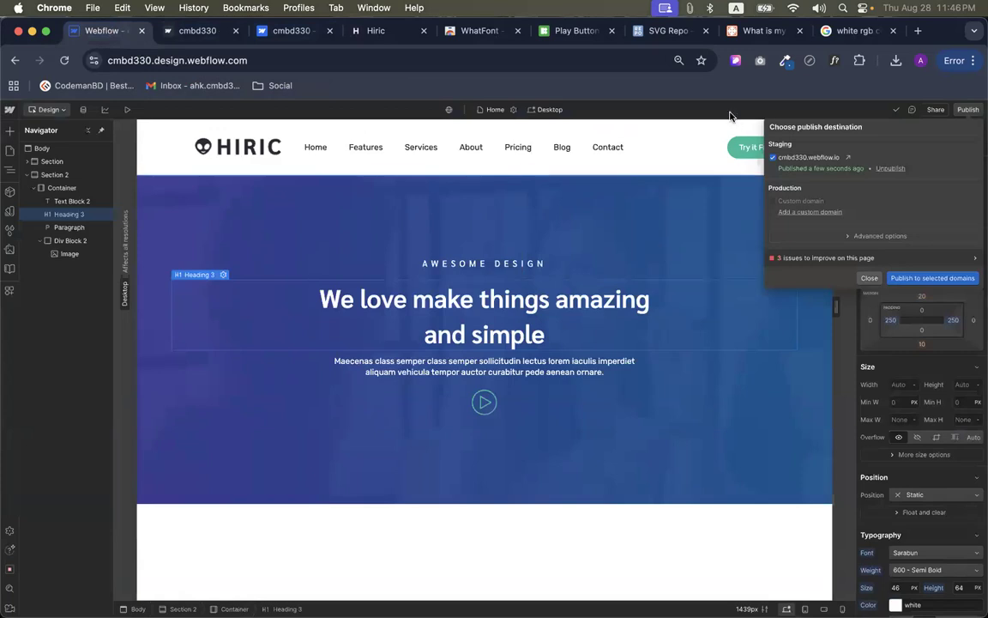
Reset the browser zoom for the Webflow designer and set the canvas width to 1439 px
left_click(679, 60)
left_click(677, 91)
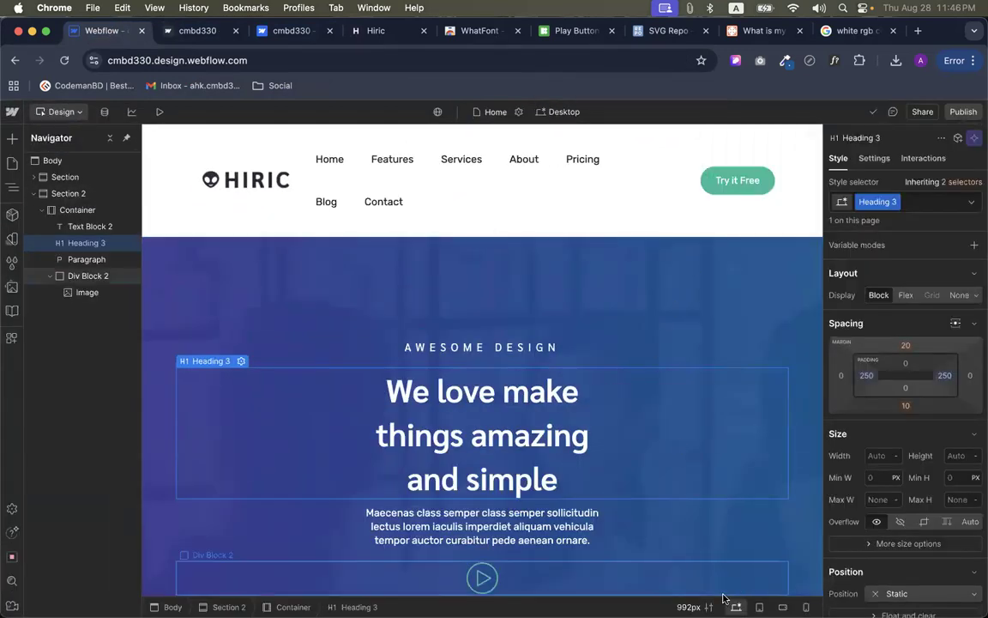
left_click(689, 606)
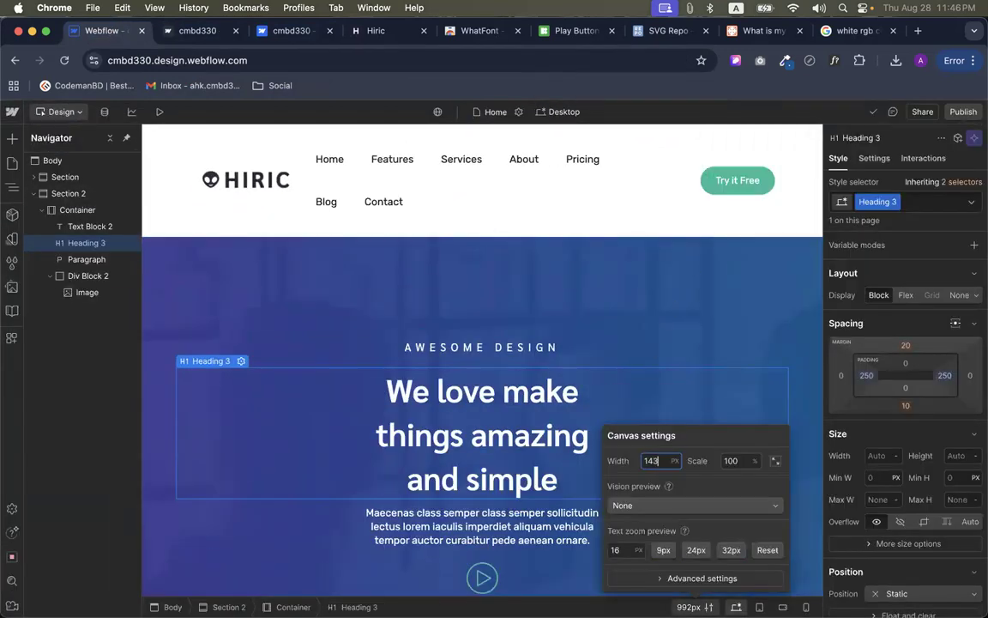
type("1439")
key("Return")
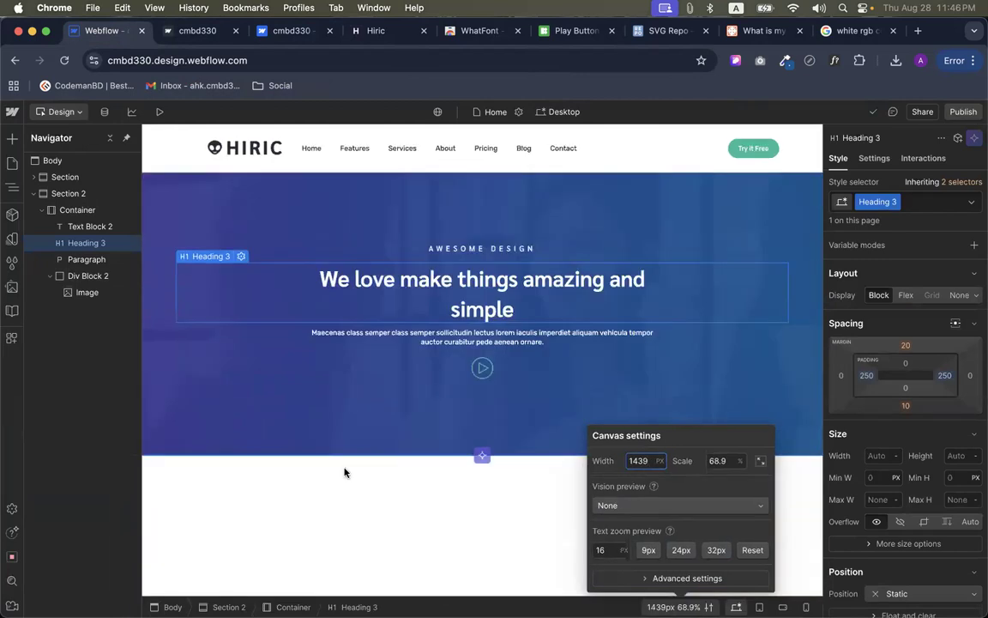
Set the hero paragraph's left and right padding to 320 px
key("Escape")
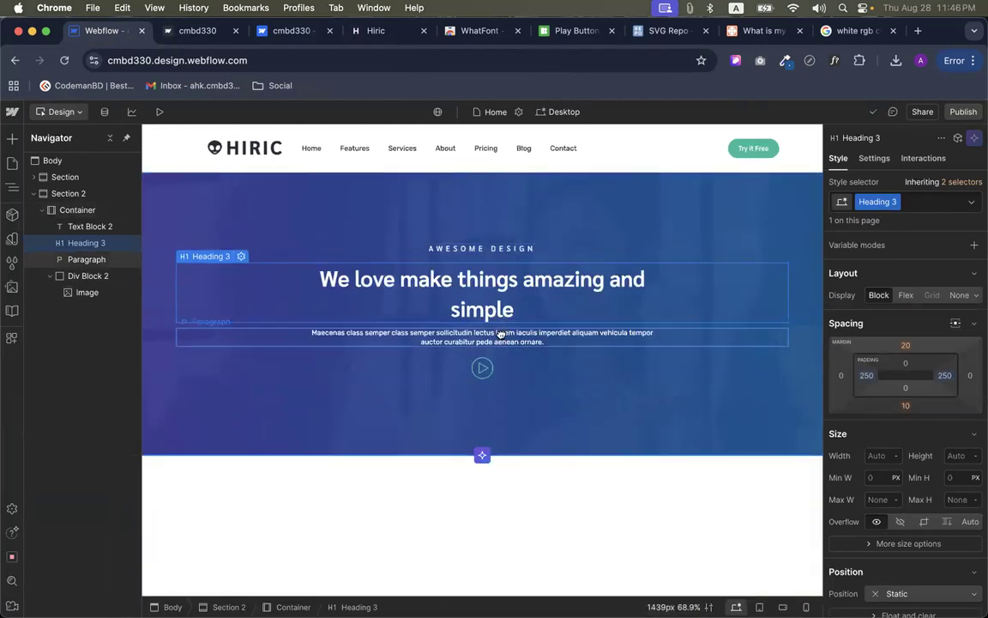
left_click_drag(505, 335, 506, 352)
key("super+z")
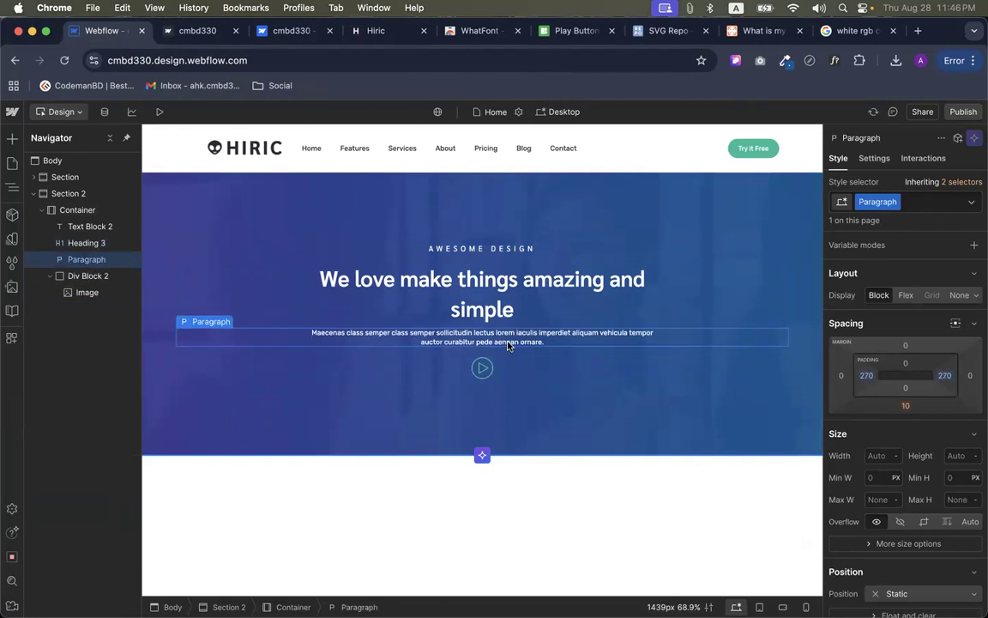
left_click(944, 376)
type("32")
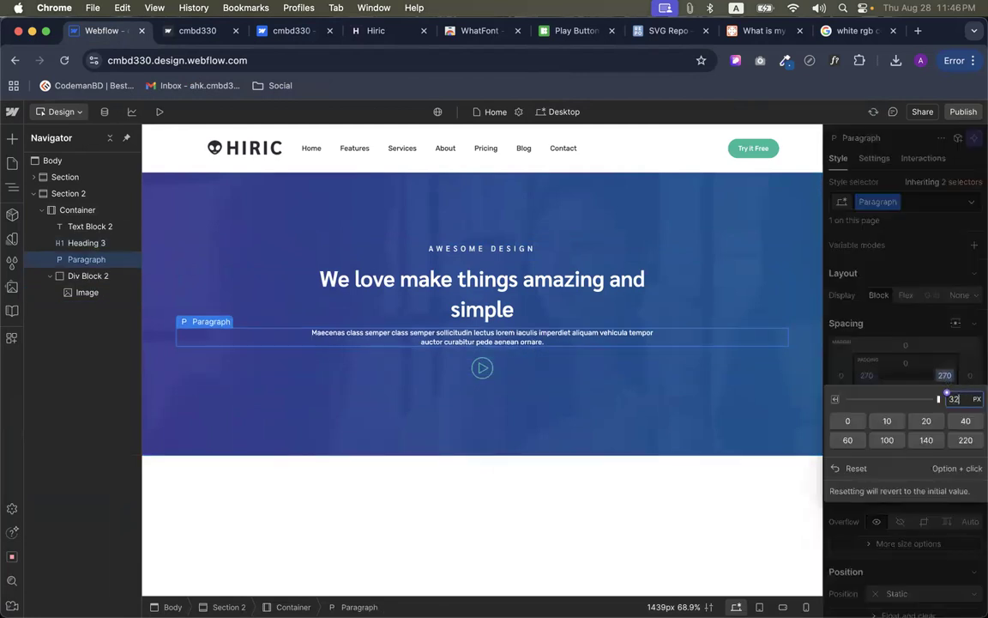
type("0")
key("Return")
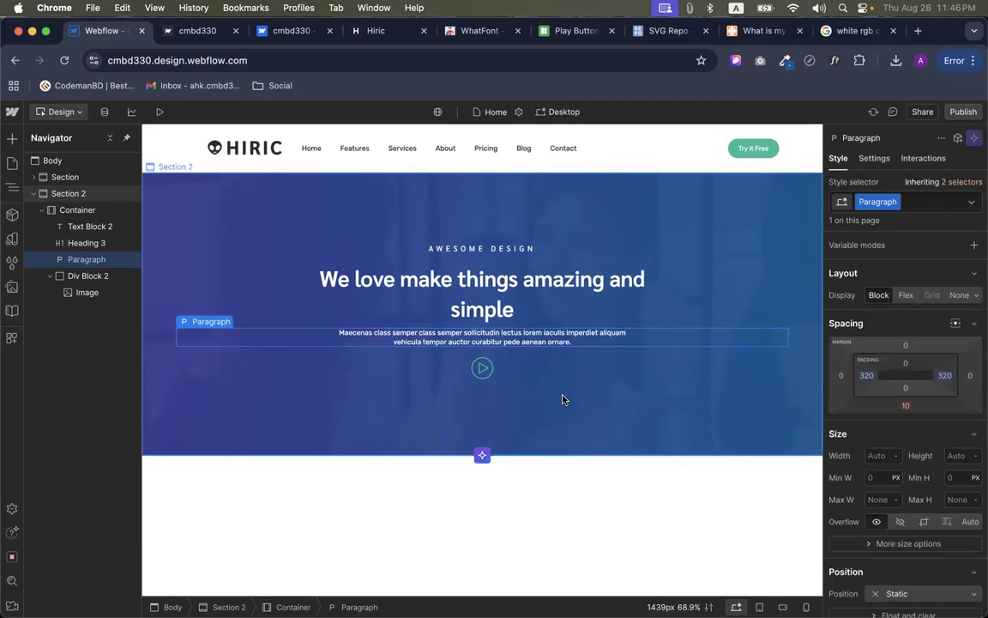
Set the hero paragraph's left and right padding to 350 px and publish the site to staging
left_click(866, 376)
type("350")
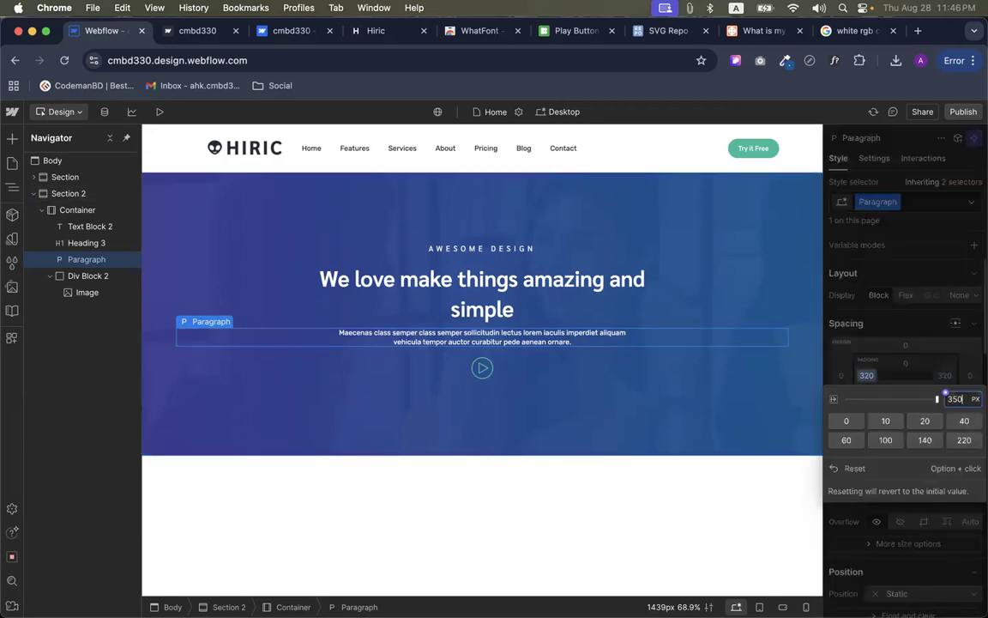
key("Return")
left_click(723, 369)
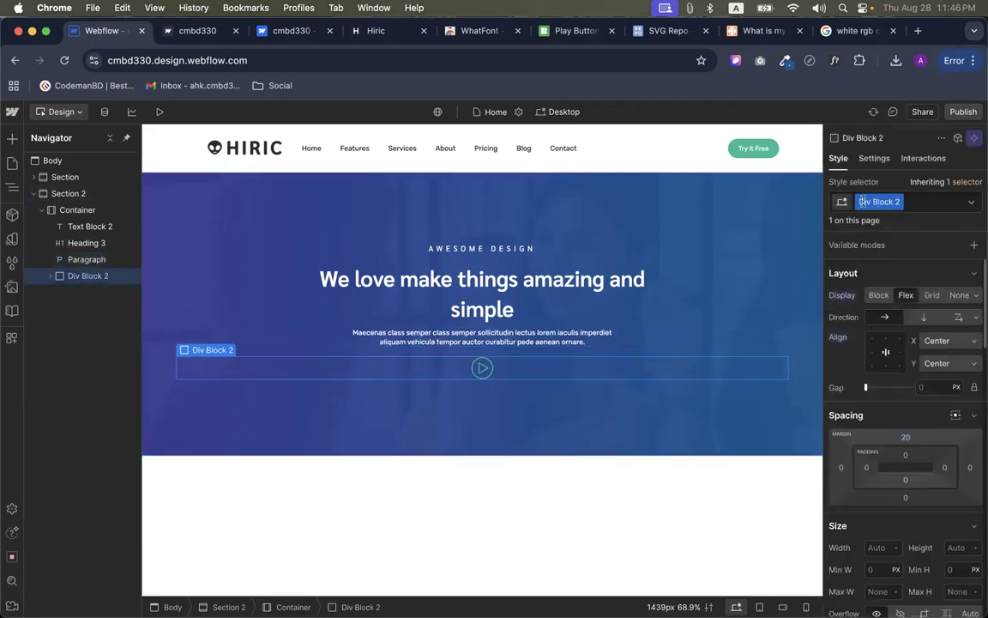
left_click(963, 113)
left_click(943, 321)
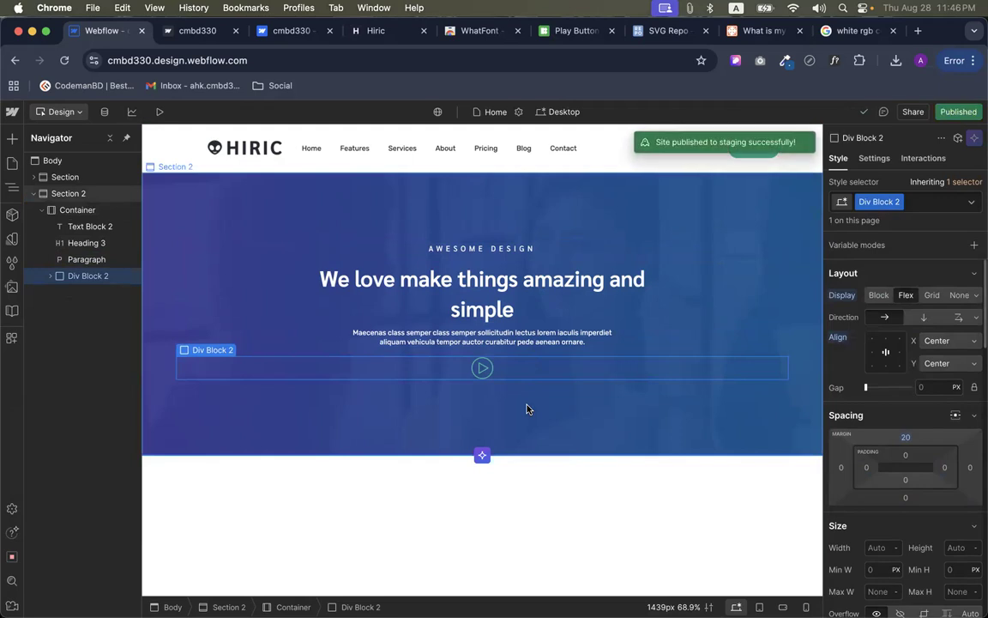
Examine the hero text's wrapping and spacing on the Hiric reference page, and return to the Webflow designer
left_click(286, 29)
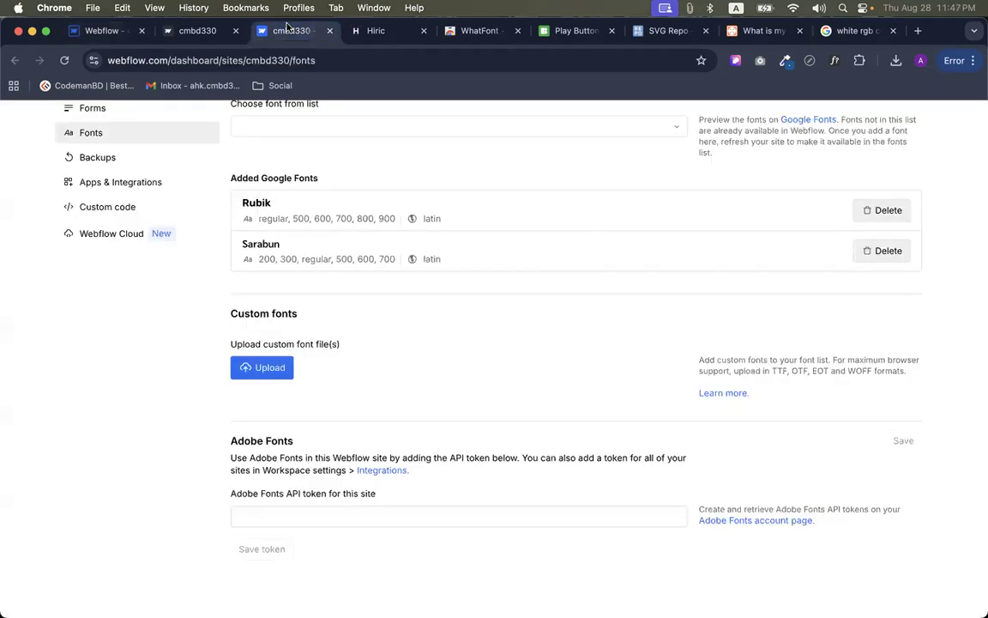
left_click(355, 32)
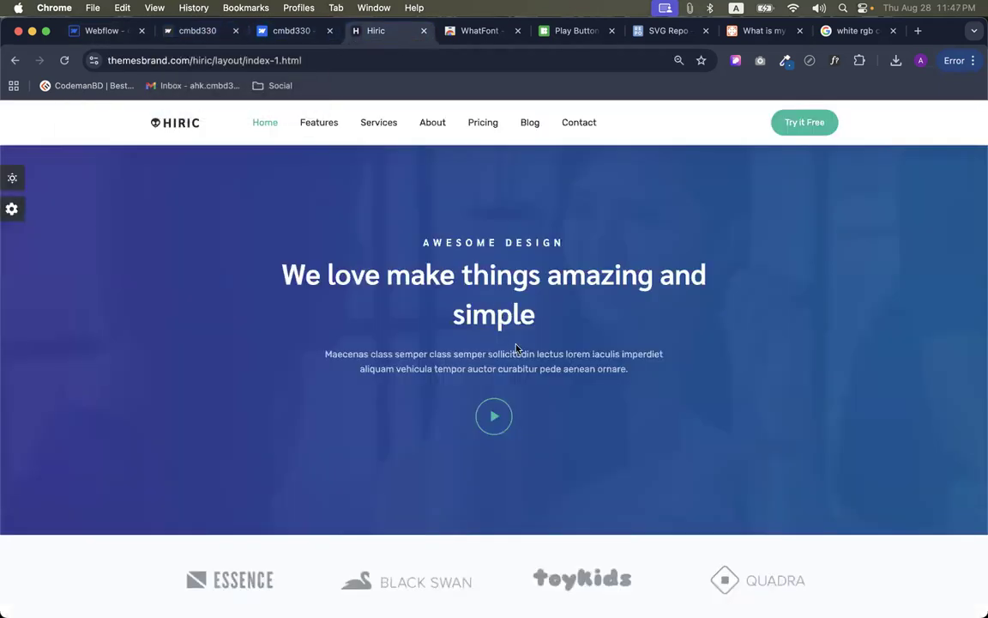
left_click(96, 31)
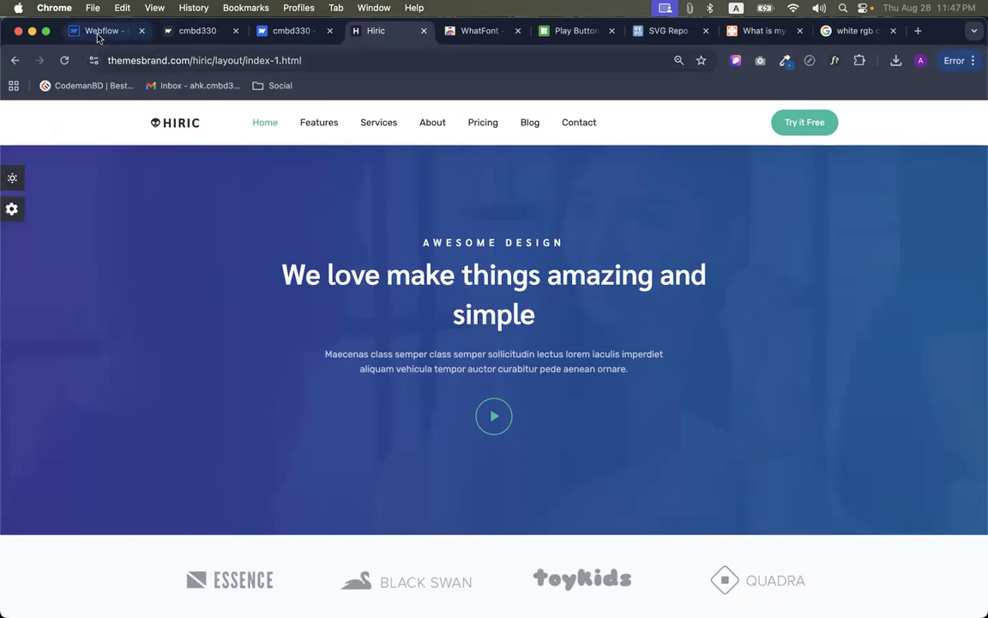
Set the hero heading's bottom margin to 40 px and republish the site to staging
left_click(480, 291)
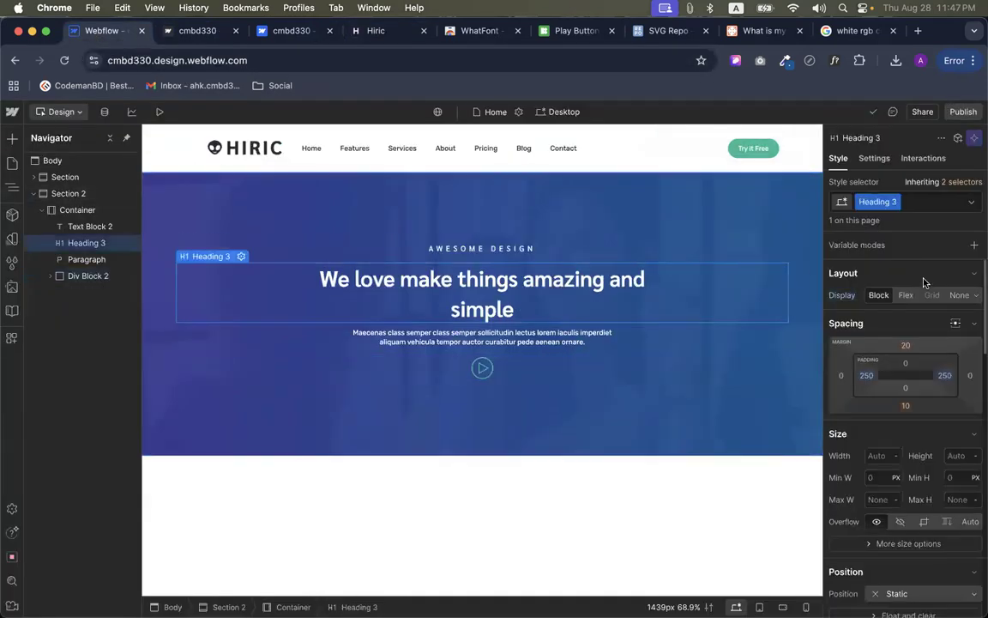
left_click(903, 401)
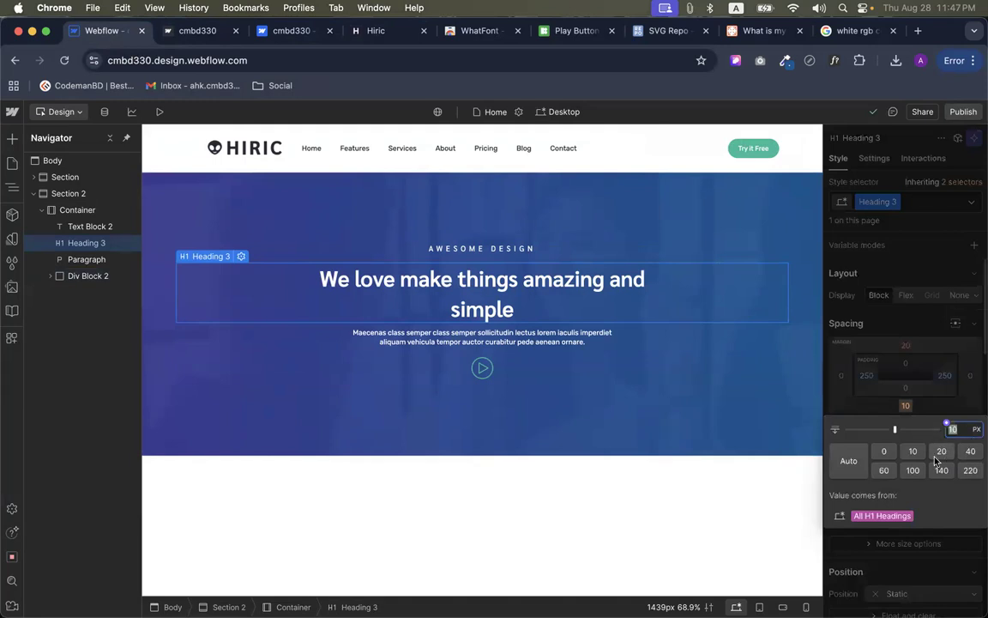
left_click(967, 452)
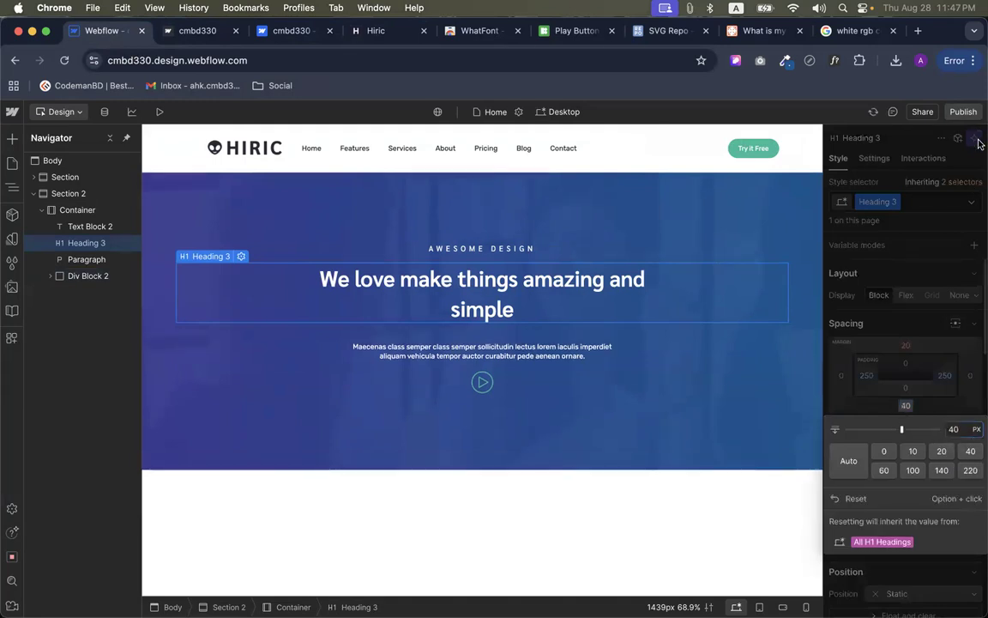
left_click(962, 111)
left_click(916, 326)
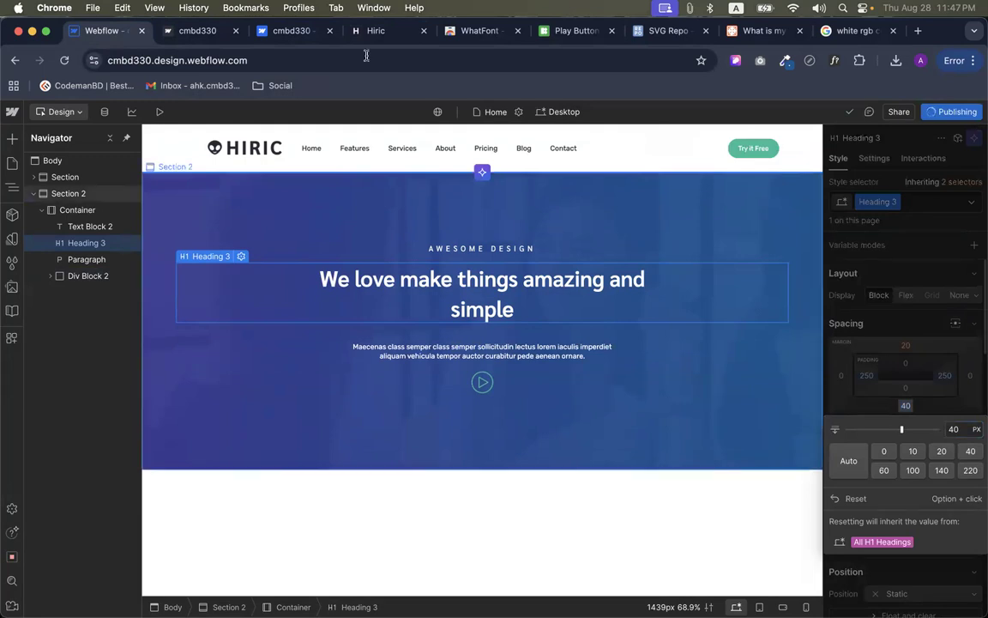
Examine the client logo strip beneath the hero on the Hiric reference page, and go back to the Webflow designer
left_click(375, 31)
scroll(434, 337, "down", 4)
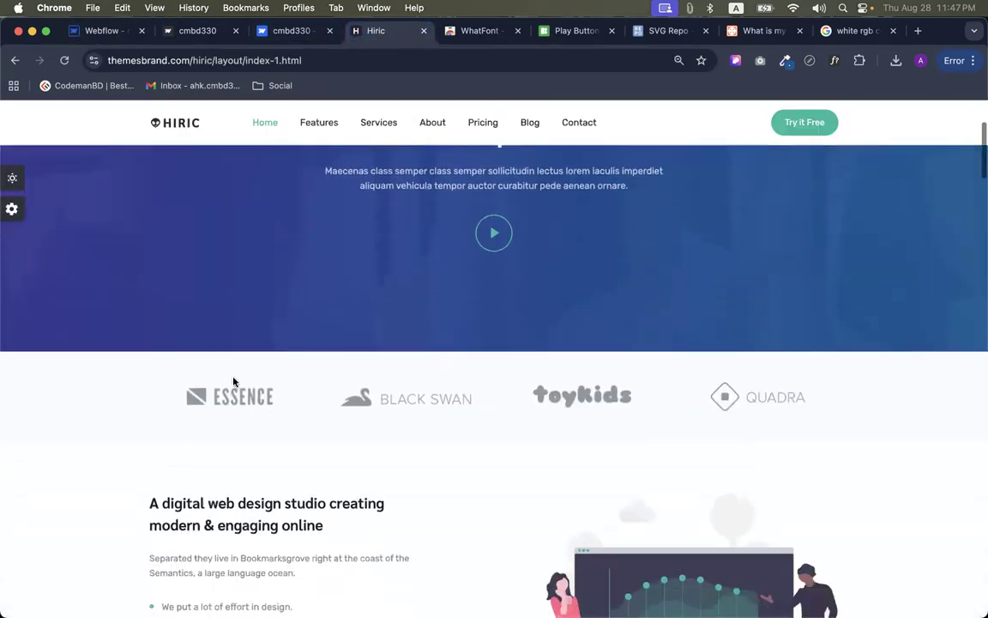
left_click(101, 31)
left_click(13, 136)
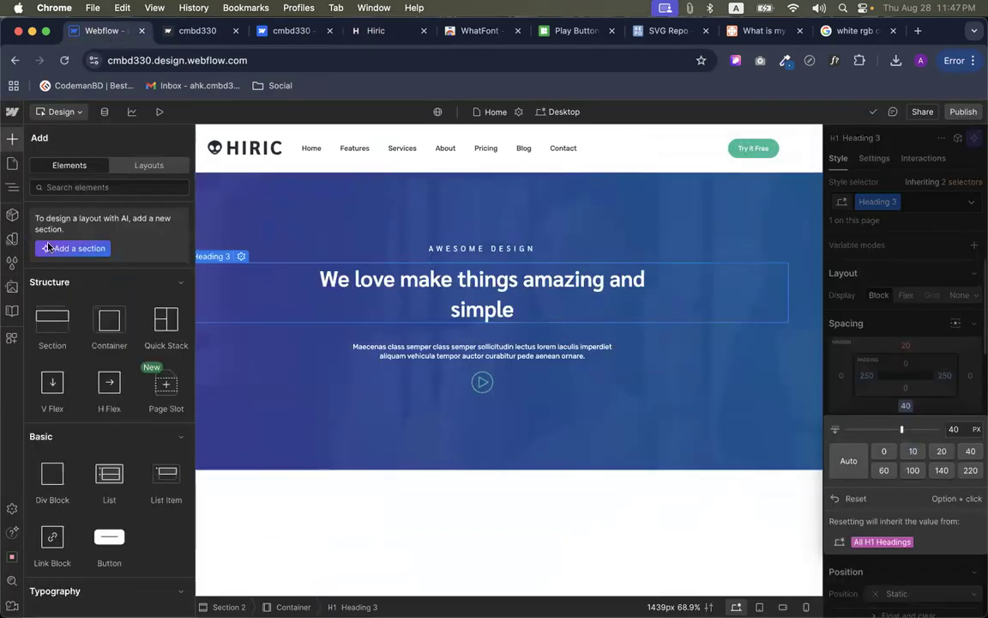
left_click_drag(54, 328, 323, 452)
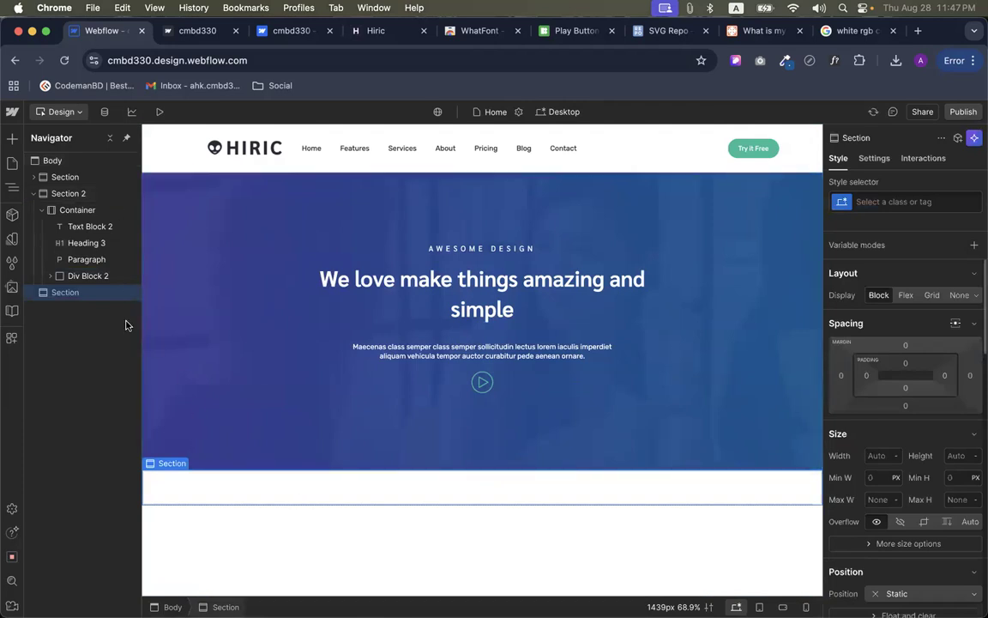
key("Delete")
Add a new section at the end of the page body and insert a container inside it
left_click(51, 160)
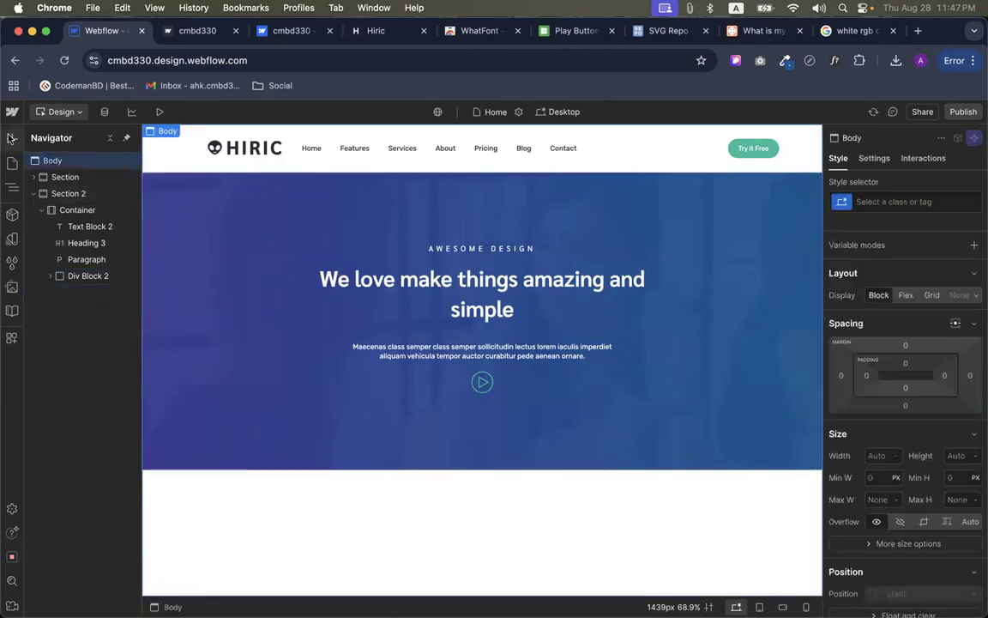
left_click(11, 138)
left_click(51, 324)
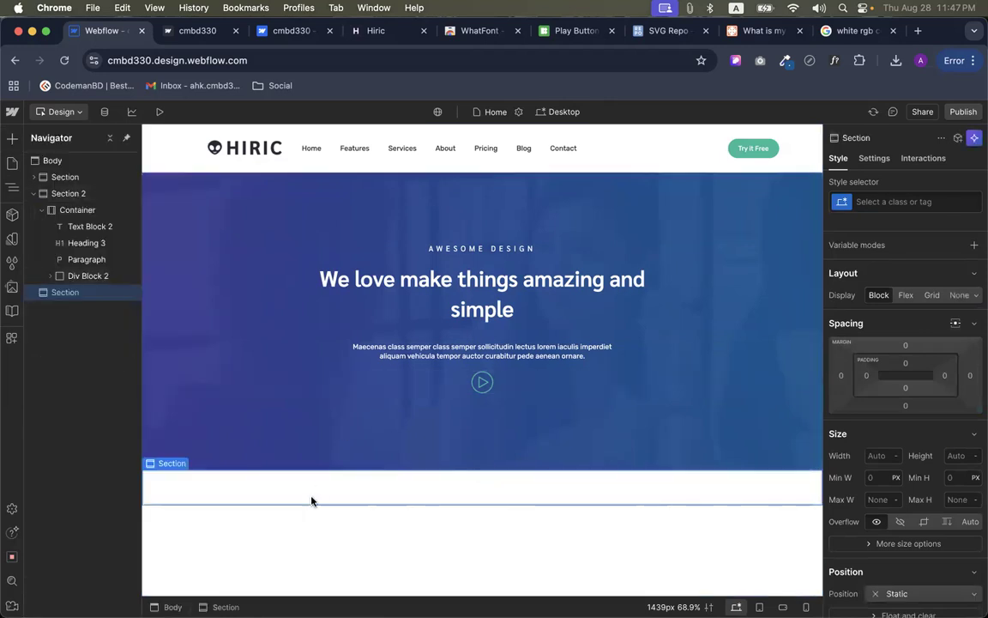
left_click(11, 137)
left_click(108, 333)
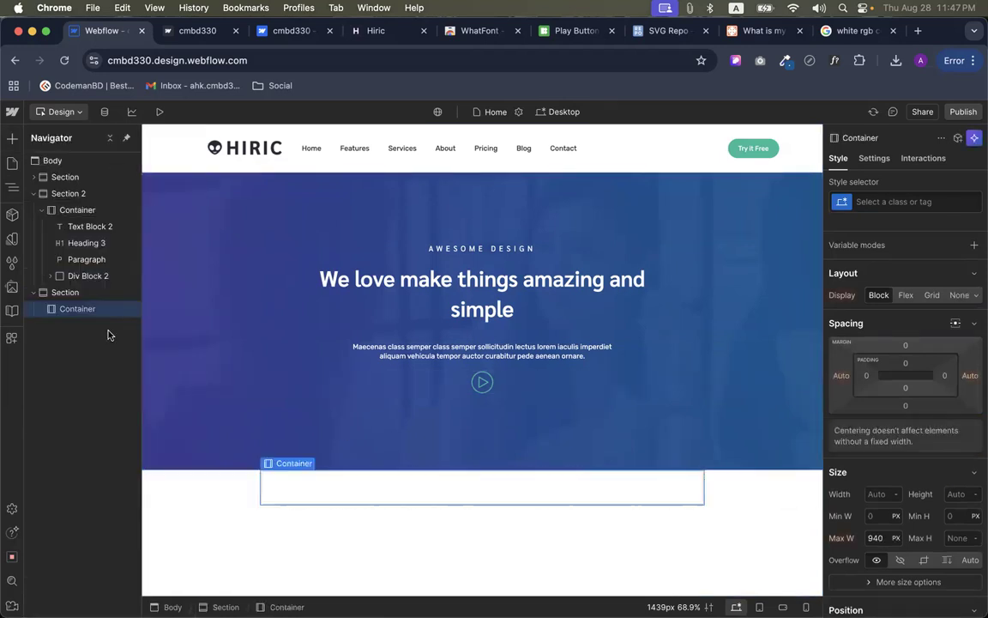
Apply the existing Container class to the new section's container
key("super+Return")
type("con")
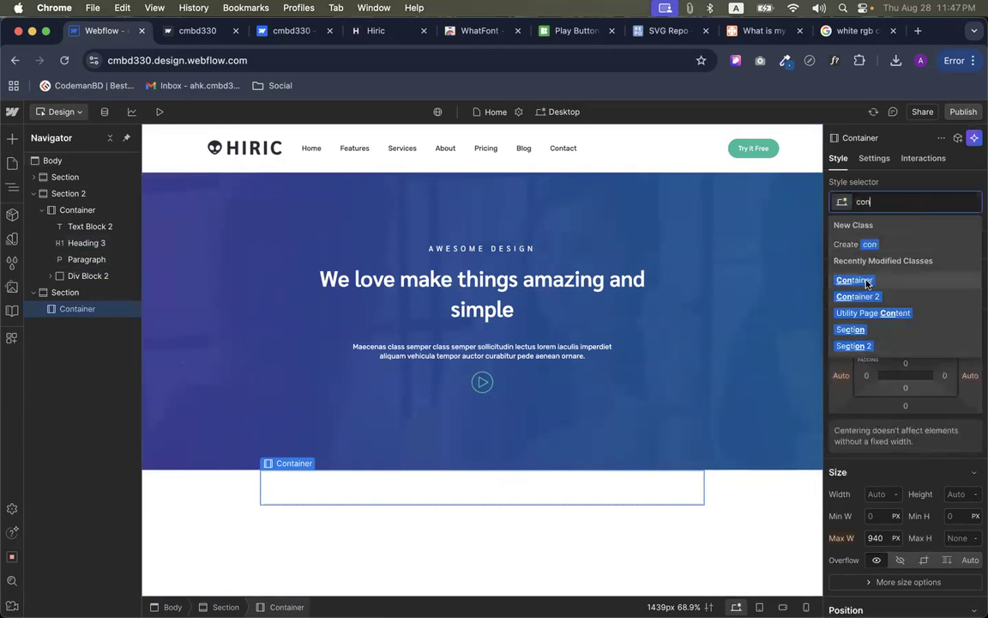
left_click(853, 280)
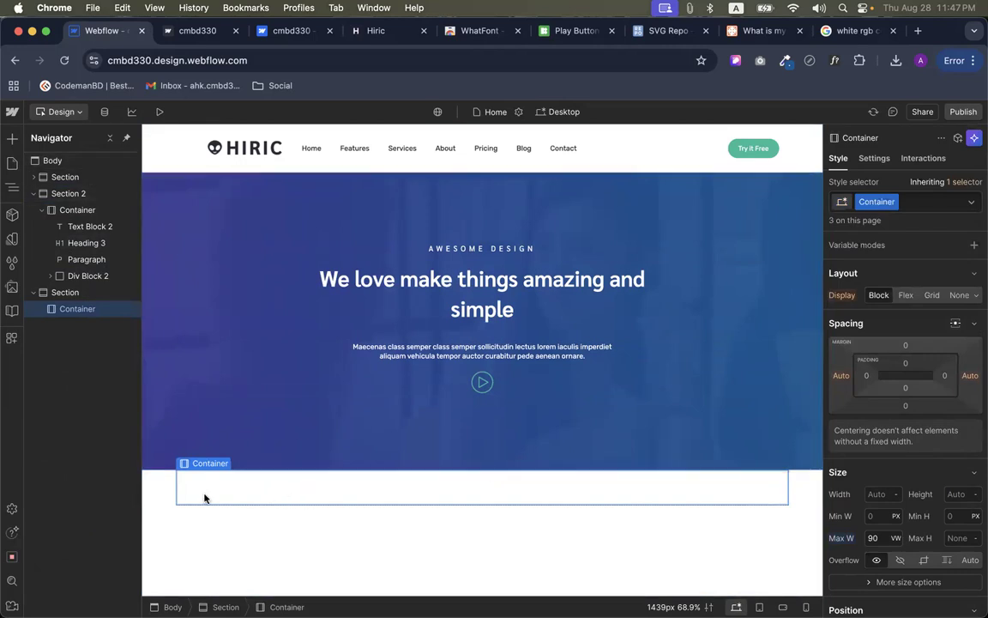
Insert a Quick Stack into the new container and set its grid to four columns and one row
left_click(12, 137)
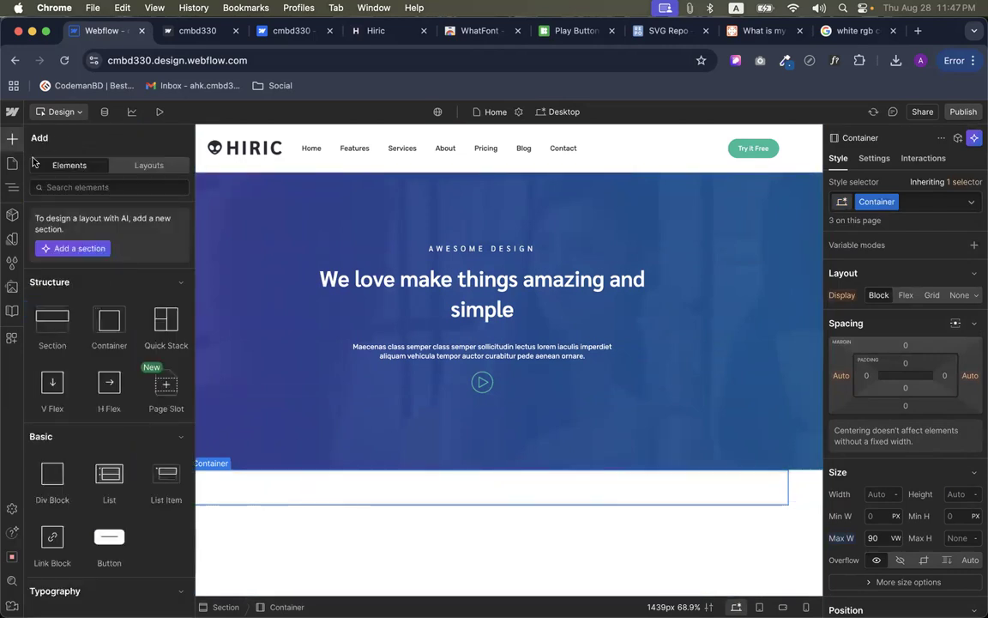
left_click_drag(189, 353, 274, 501)
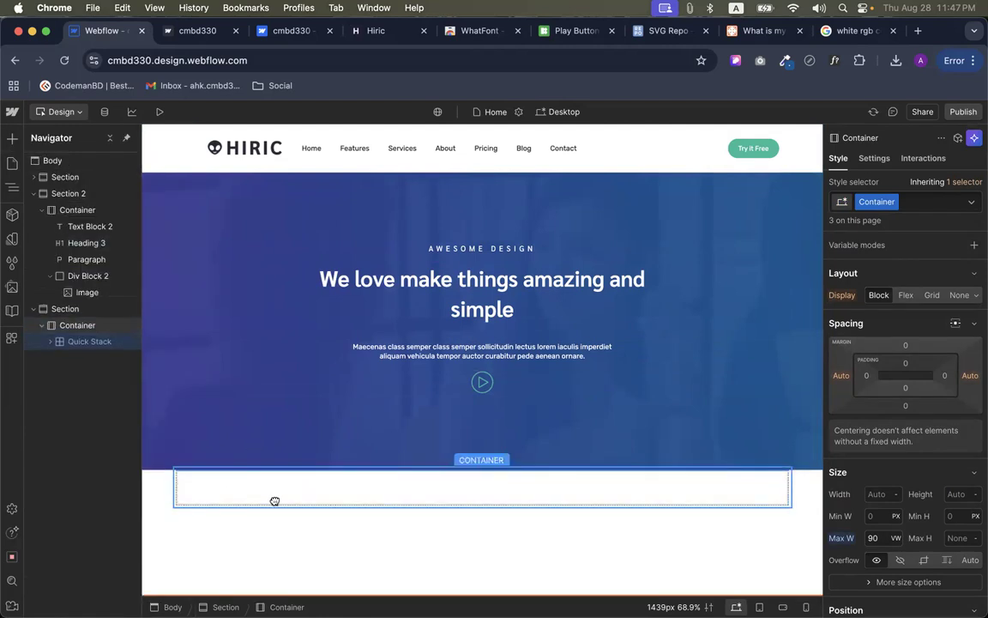
left_click(370, 30)
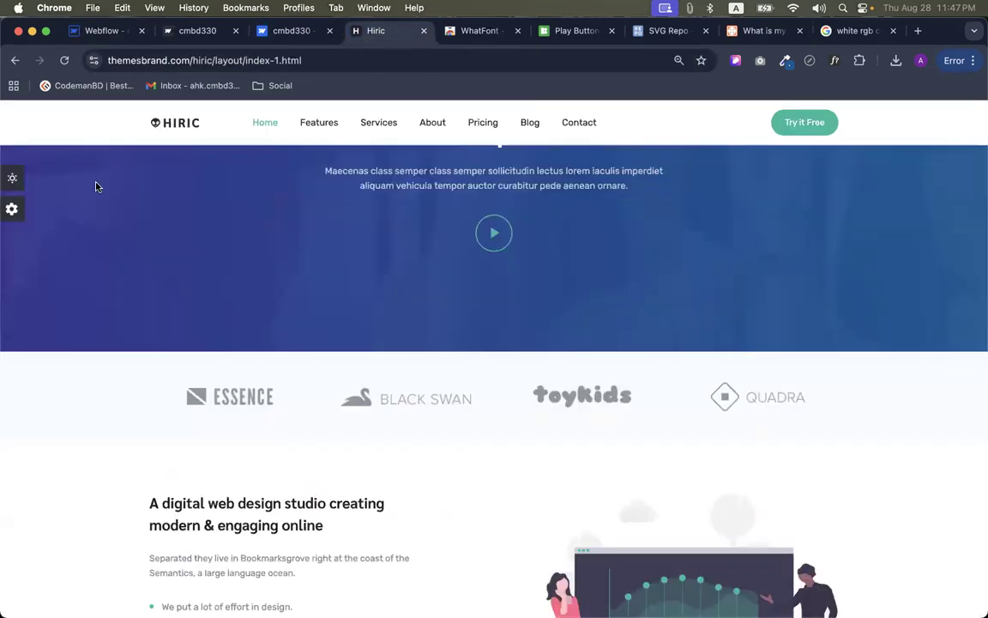
left_click(93, 32)
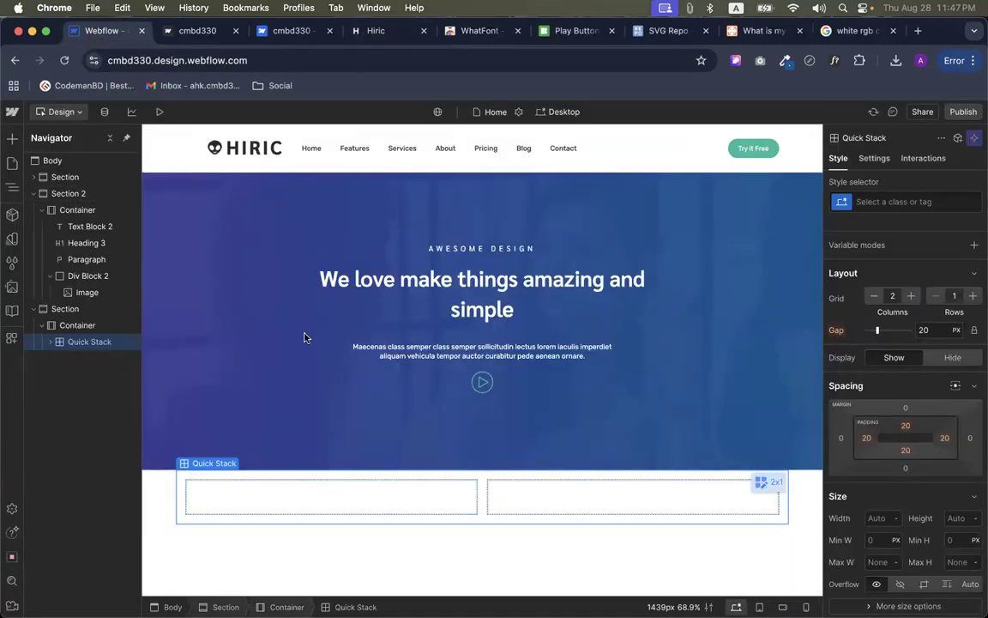
left_click(911, 296)
left_click(911, 296)
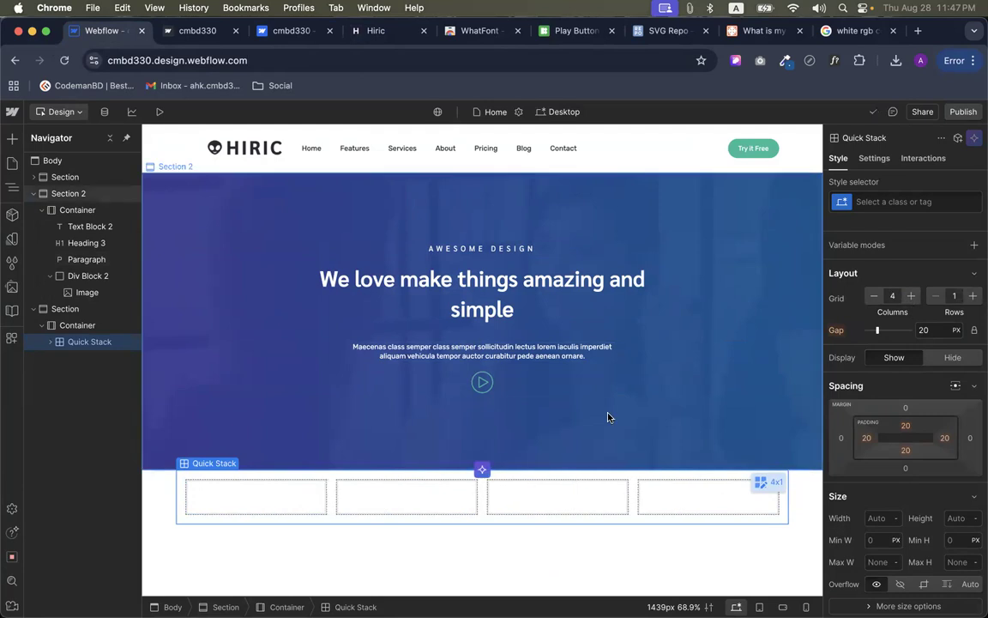
Select the Quick Stack's first cell, and download the Essence logo image from the Hiric reference page
left_click(252, 512)
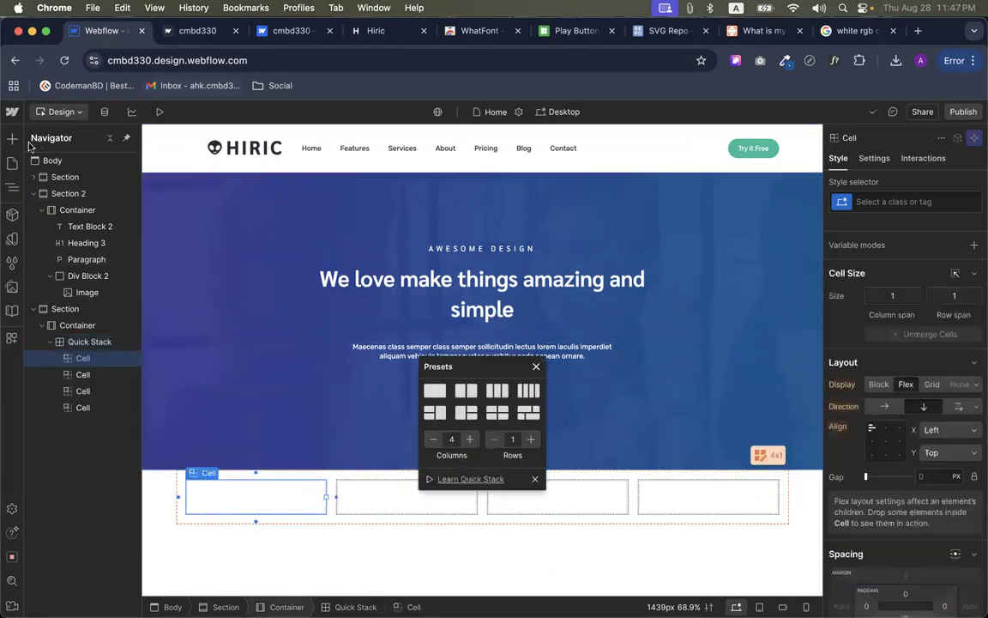
left_click(290, 31)
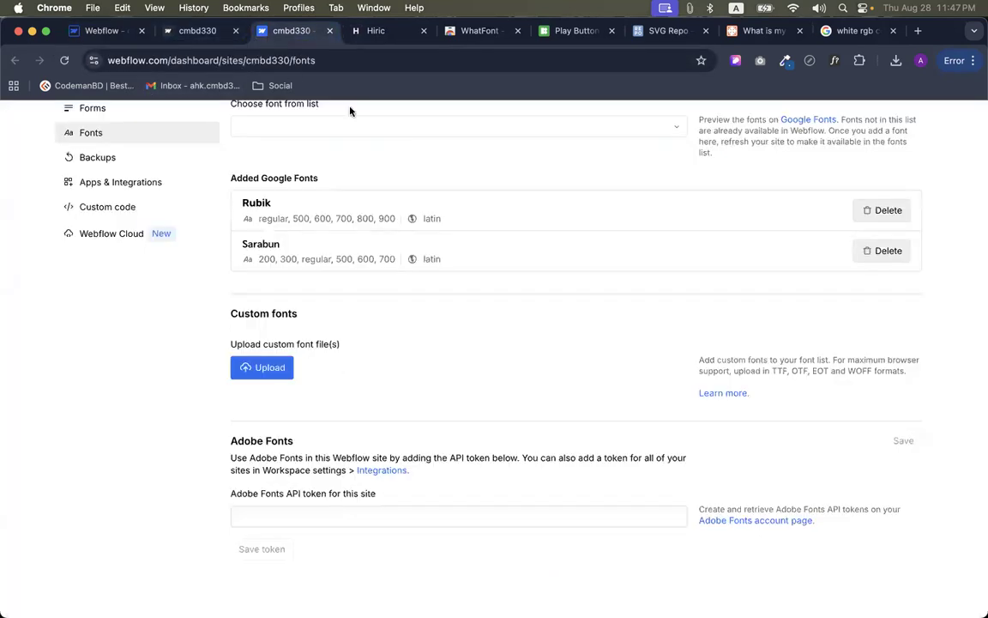
left_click(376, 31)
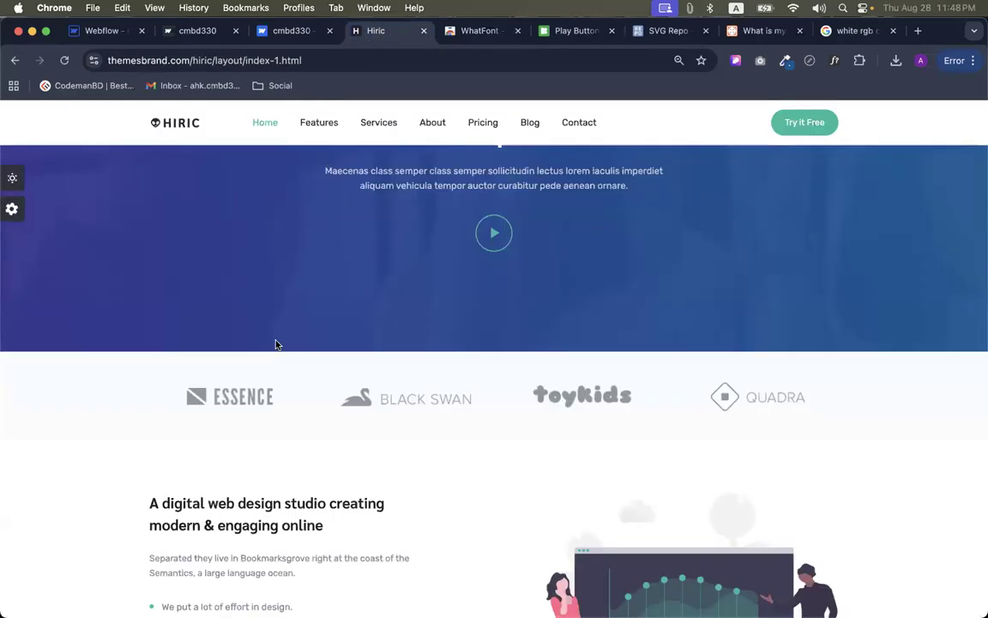
right_click(248, 392)
left_click(273, 415)
key("Return")
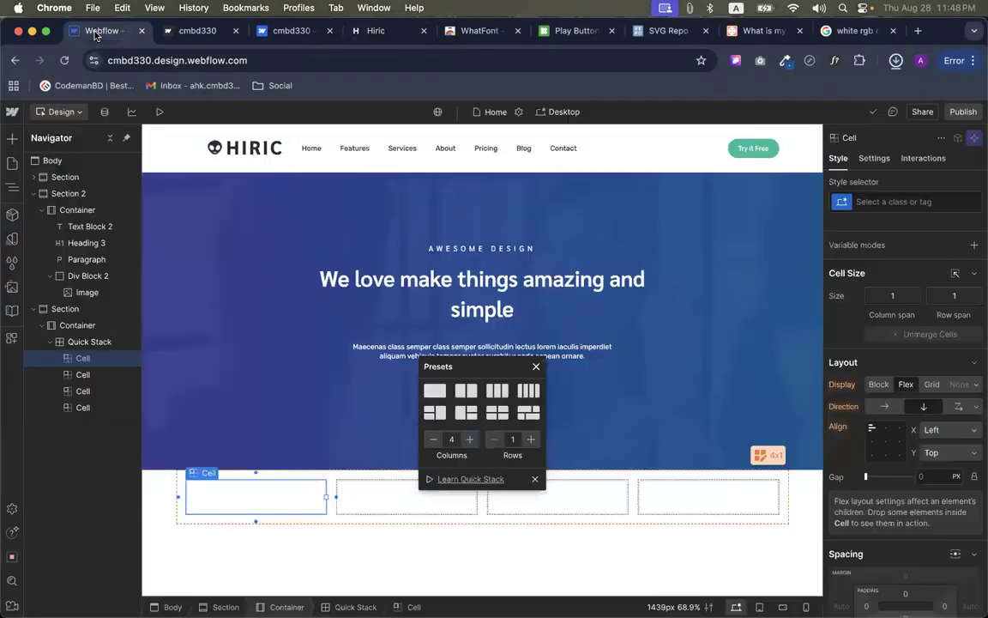
Place the downloaded Essence logo "1 (5).png" in the Quick Stack's first cell in the Webflow designer
left_click(101, 30)
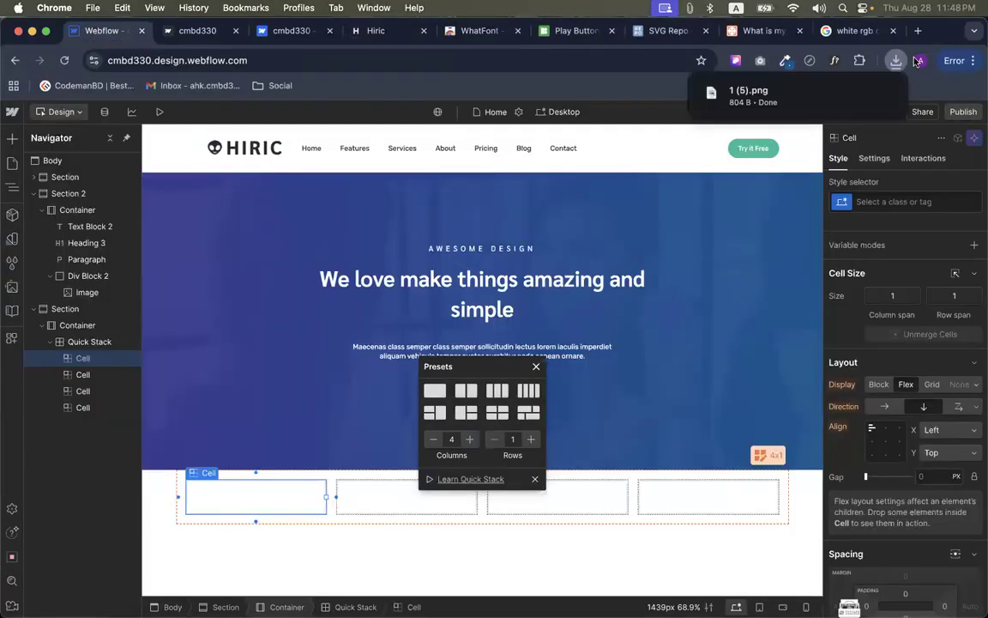
left_click_drag(729, 93, 271, 502)
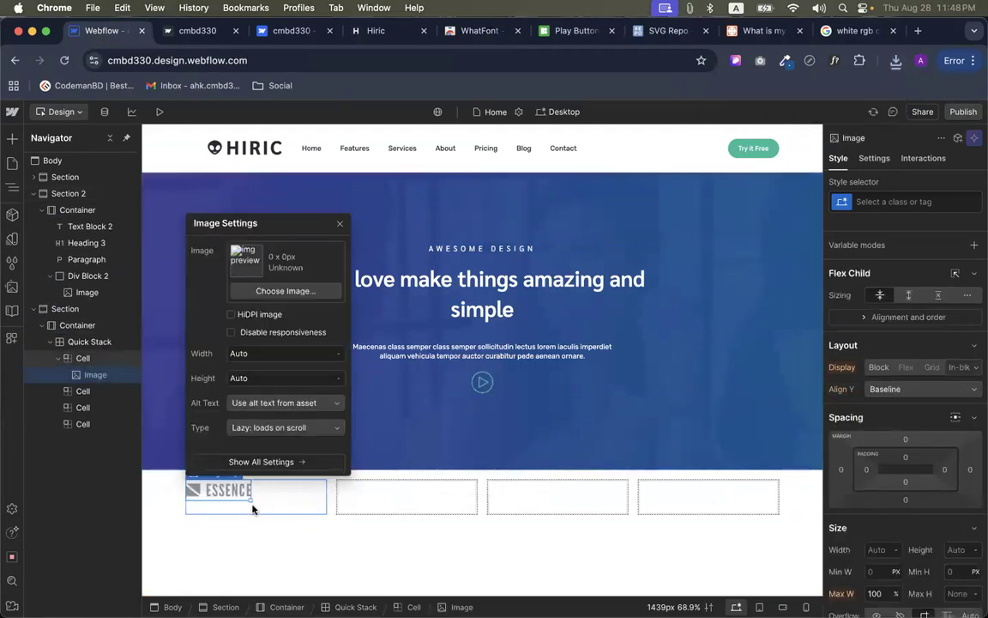
left_click(375, 32)
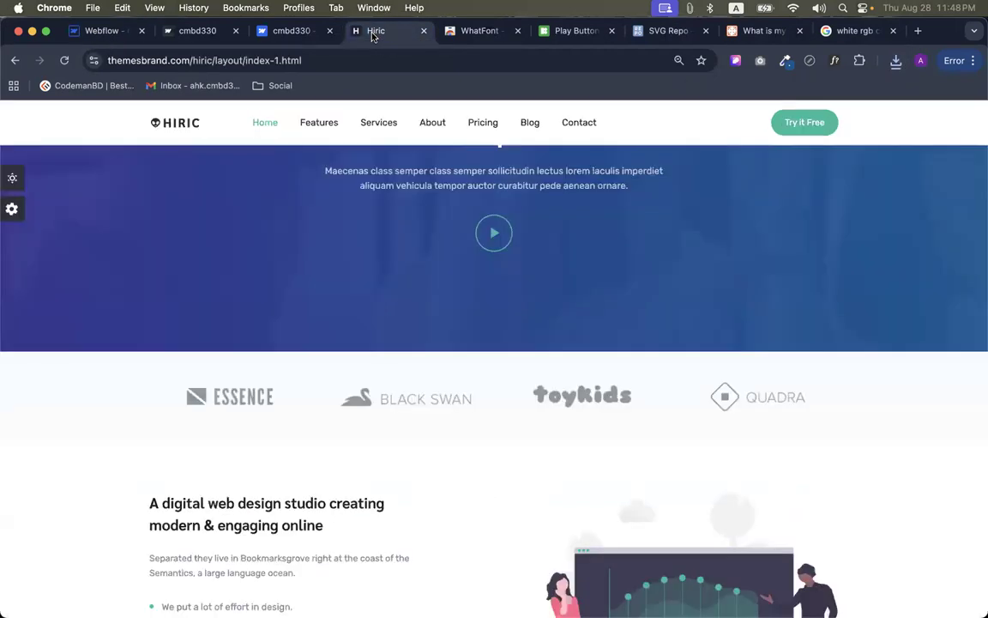
left_click(101, 31)
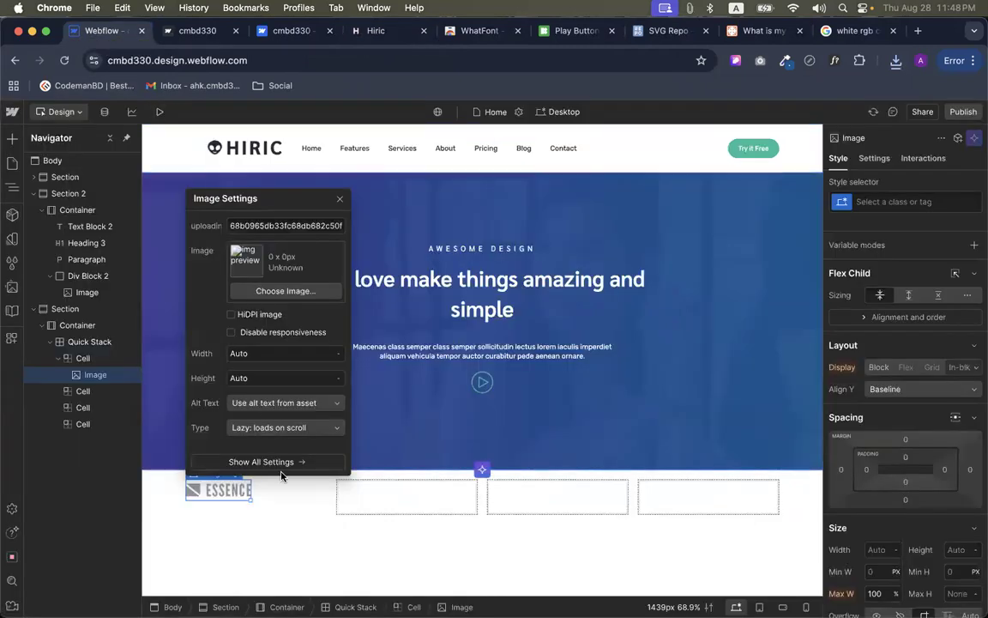
Align the first logo cell's content left and vertically centered, and paste copies of that cell over the other three Quick Stack cells
left_click(289, 499)
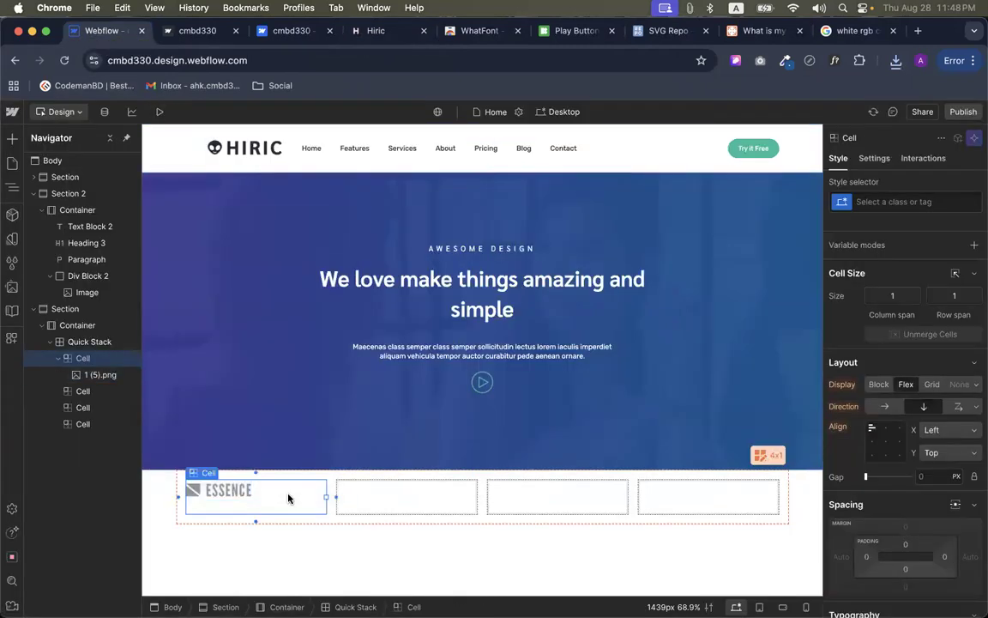
left_click(871, 441)
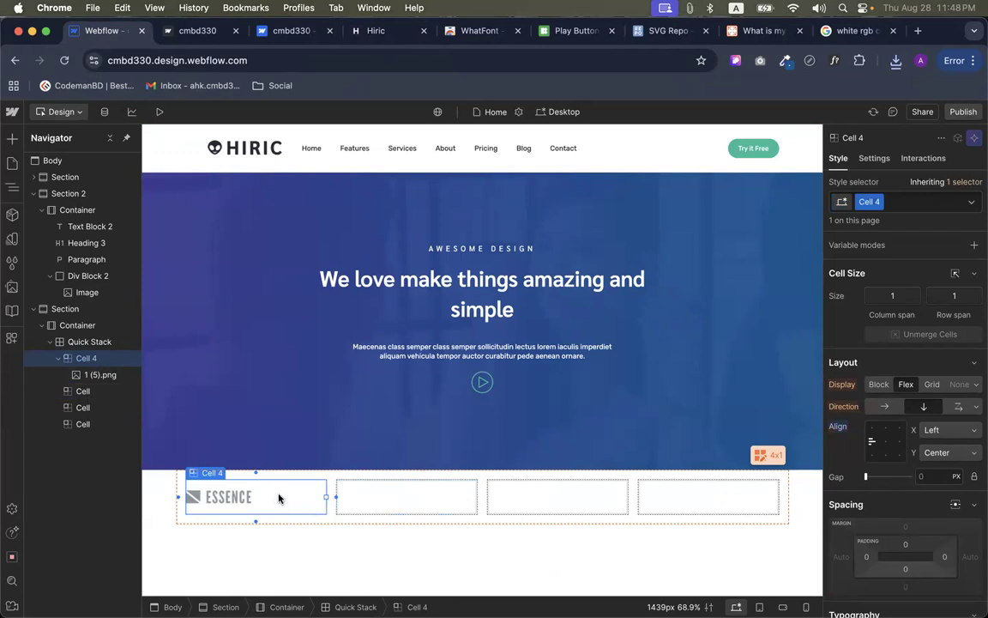
left_click(375, 496)
key("super+v")
left_click(549, 498)
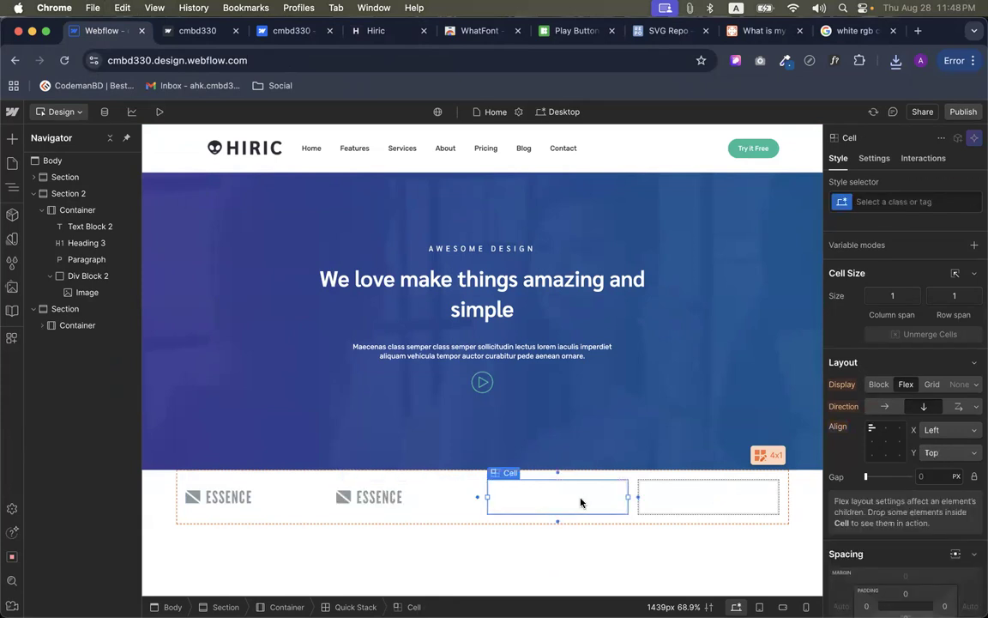
key("super+v")
left_click(696, 501)
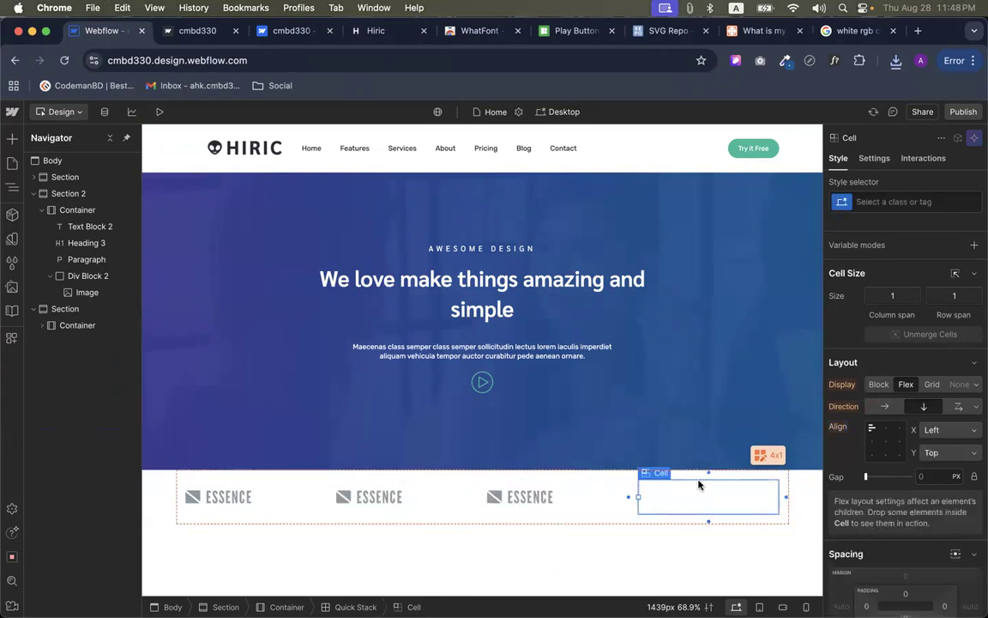
key("super+v")
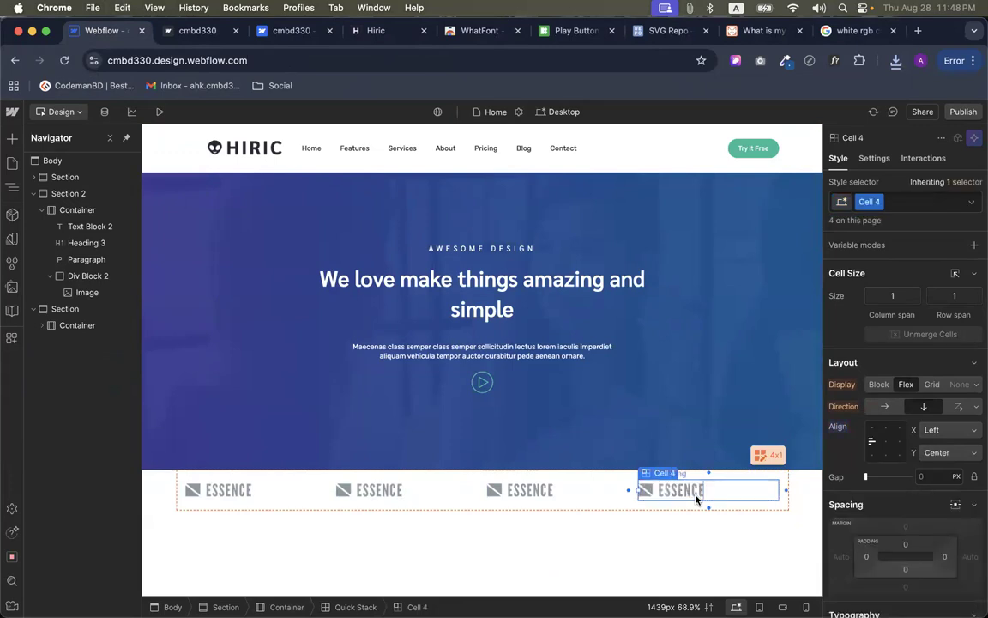
Center the Essence logo horizontally in all four Quick Stack cells, consulting the Hiric reference page
left_click(273, 494)
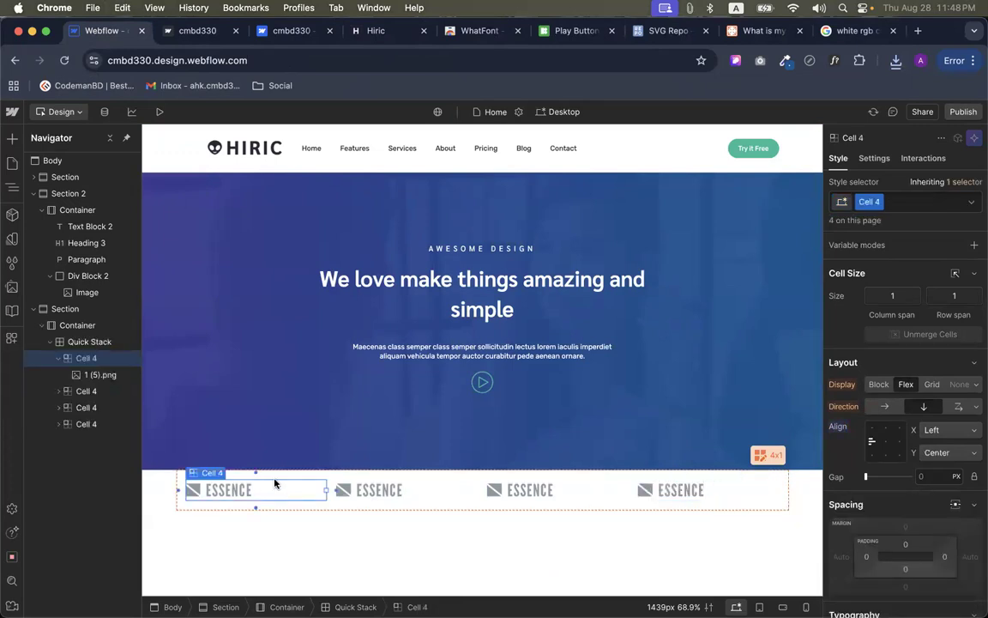
left_click(257, 30)
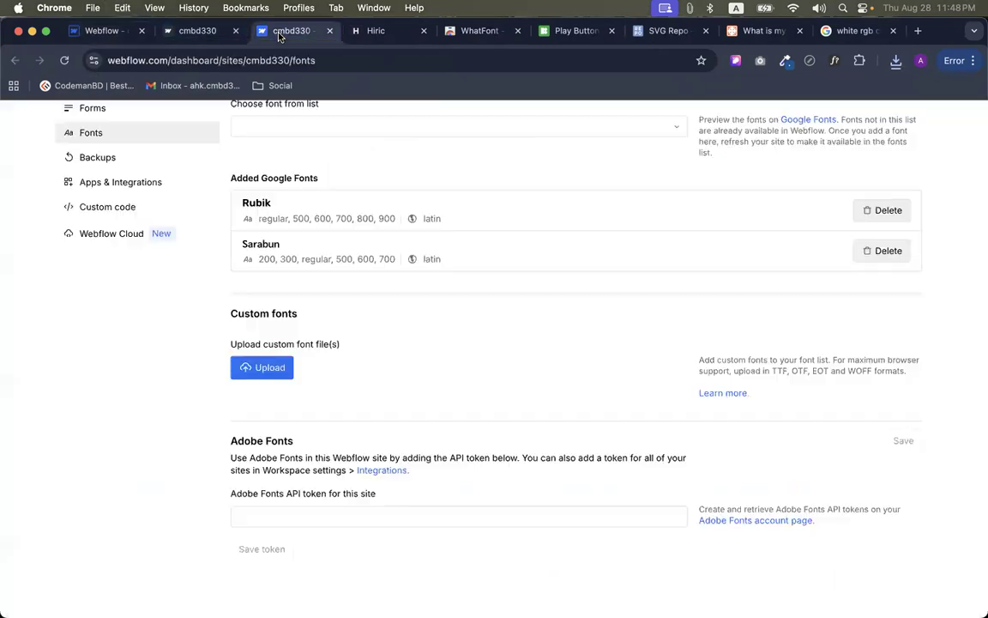
left_click(365, 34)
left_click(101, 30)
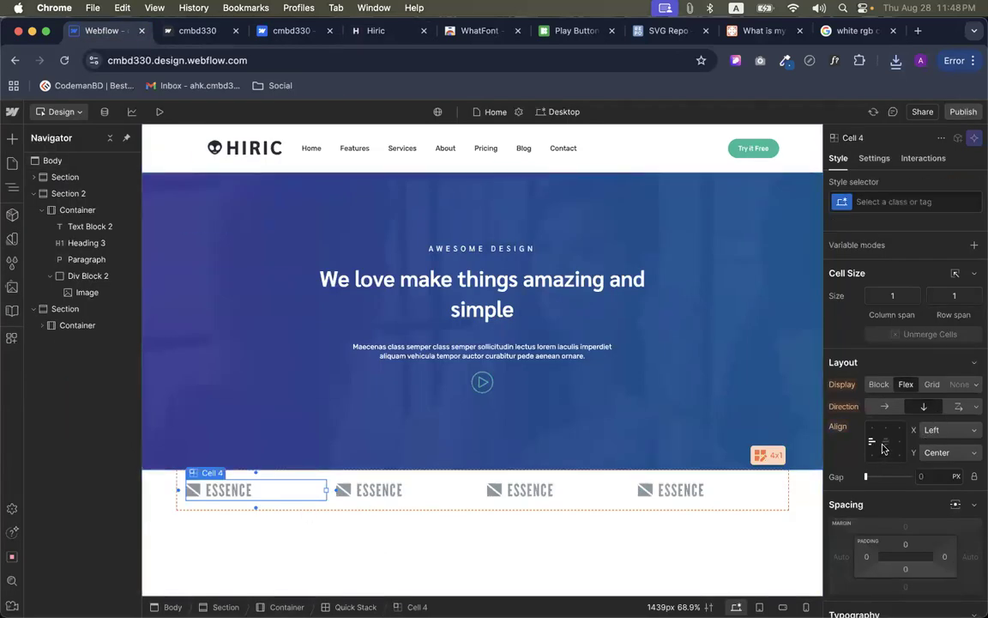
left_click(438, 487)
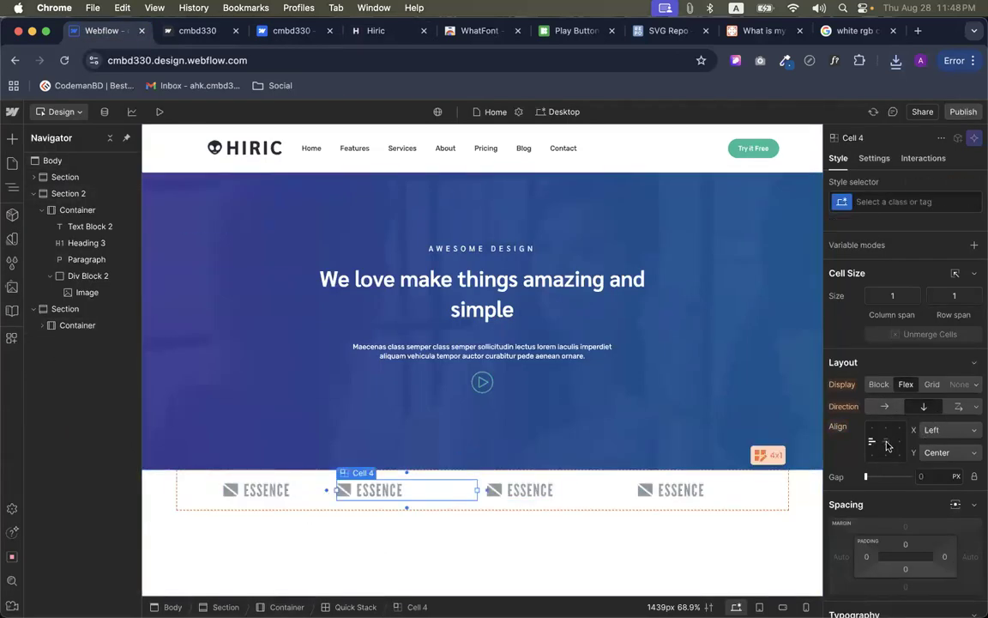
left_click(887, 443)
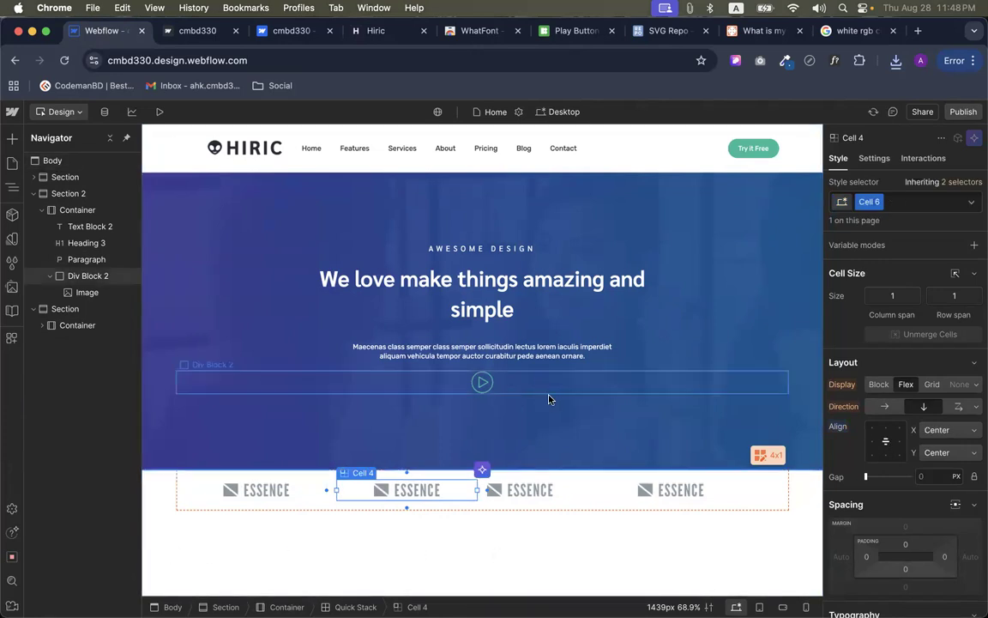
left_click(570, 489)
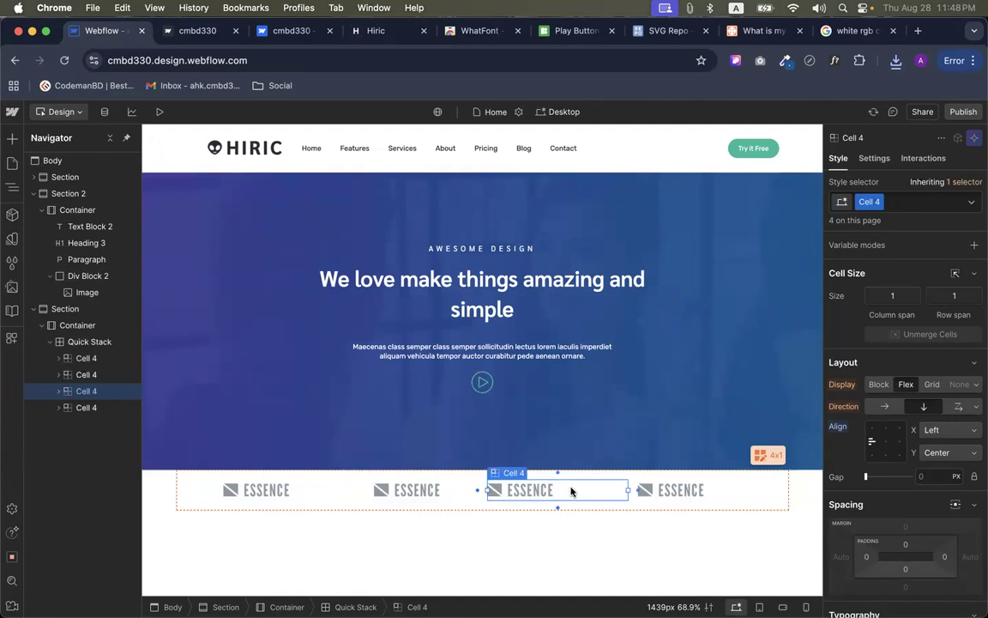
left_click(887, 442)
left_click(742, 490)
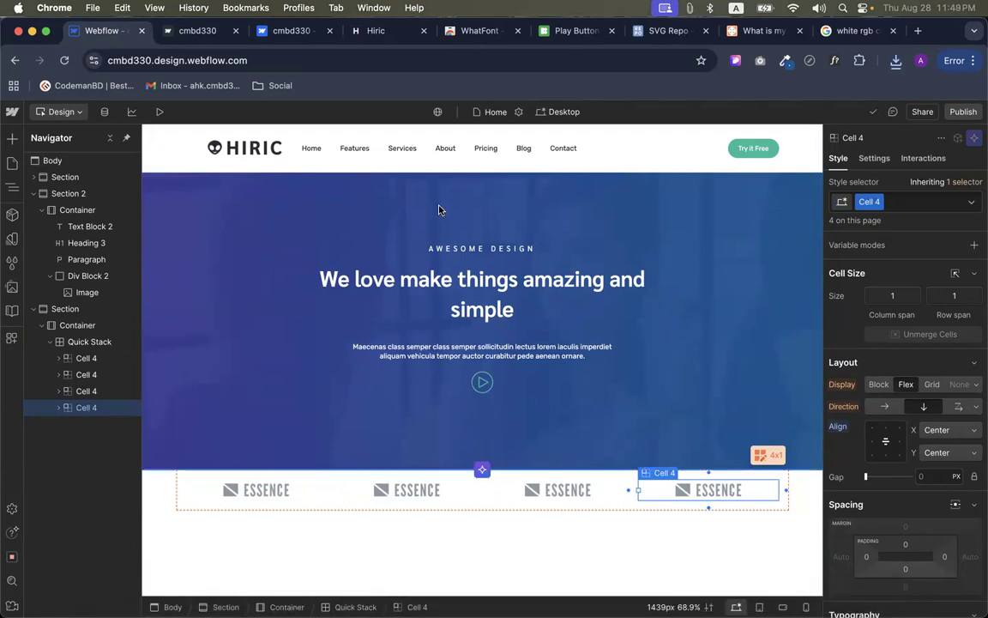
Open the image settings of the second cell's Essence logo and bring up the assets to replace its image
left_click(501, 500)
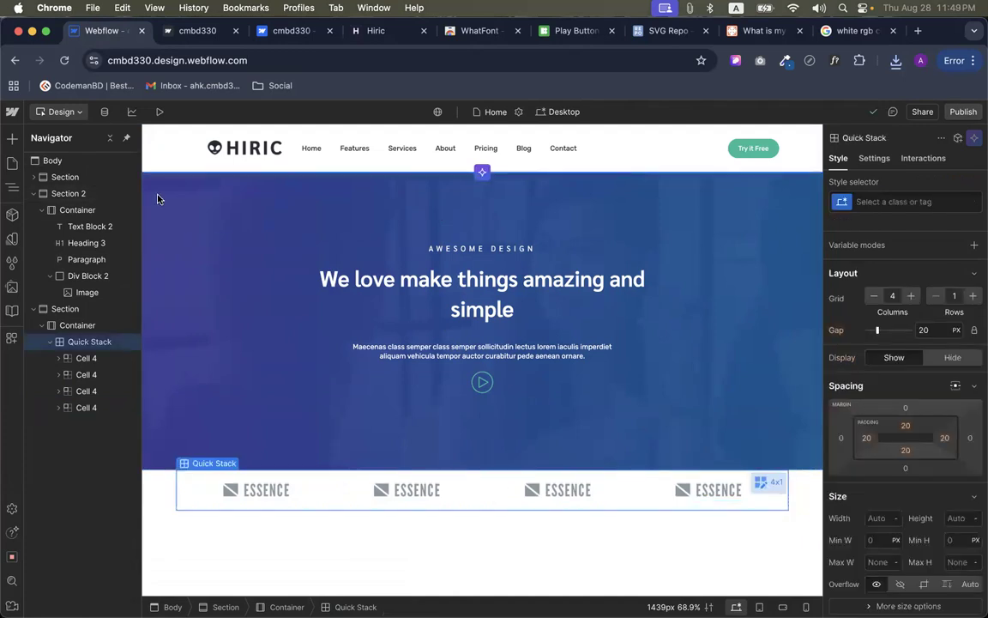
left_click(415, 488)
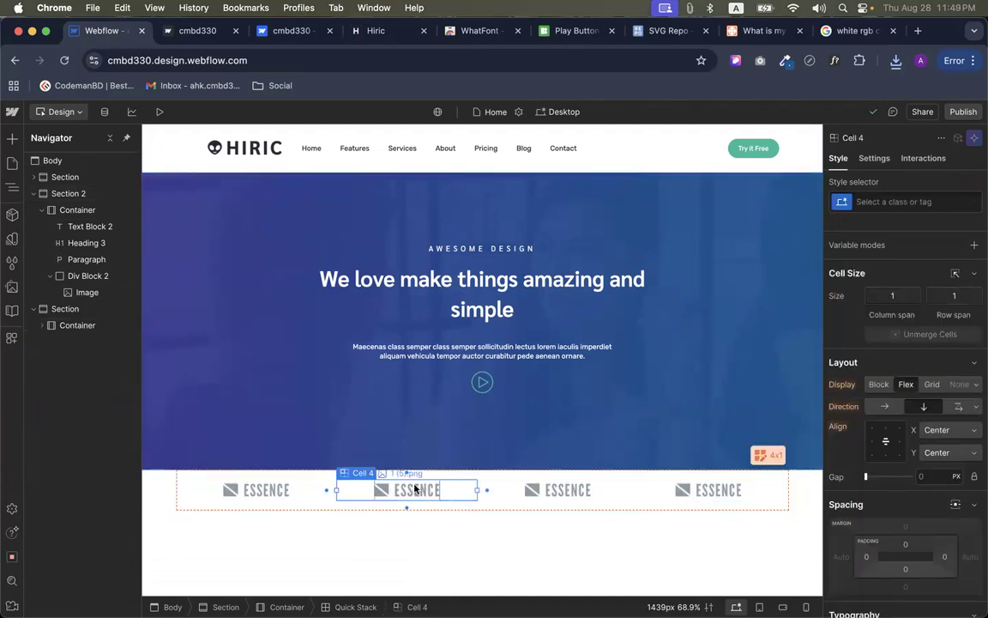
left_click(415, 488)
double_click(410, 489)
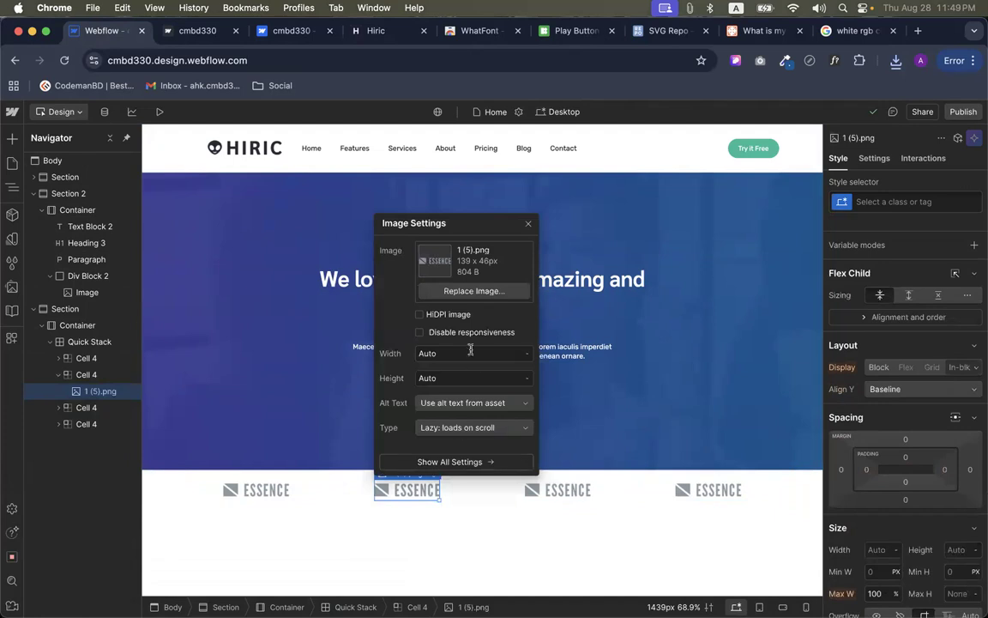
left_click(470, 292)
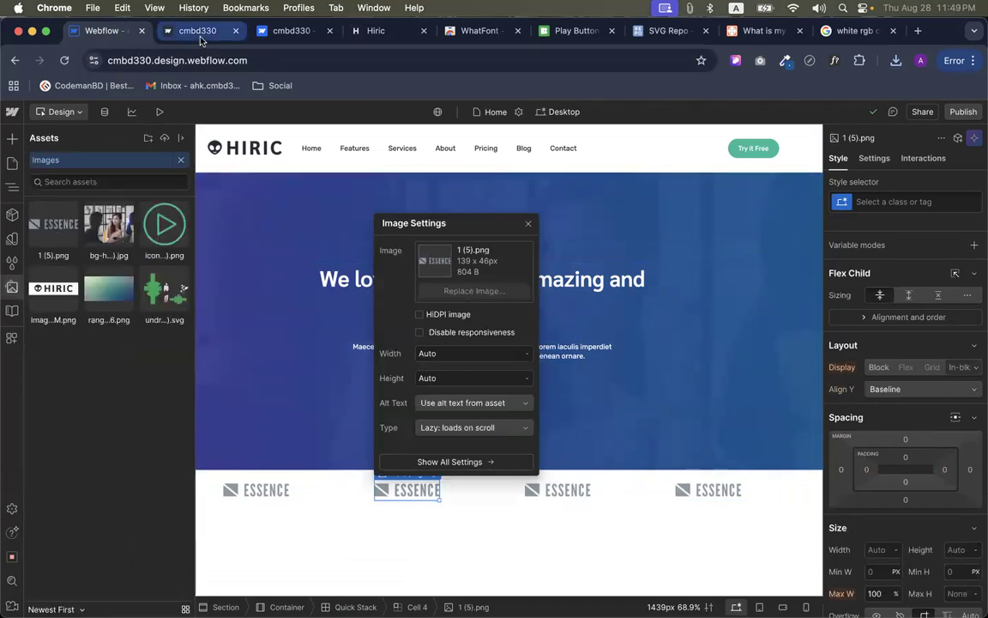
Switch to the Hiric reference page and download the Black Swan logo image
left_click(199, 37)
left_click(287, 33)
left_click(367, 30)
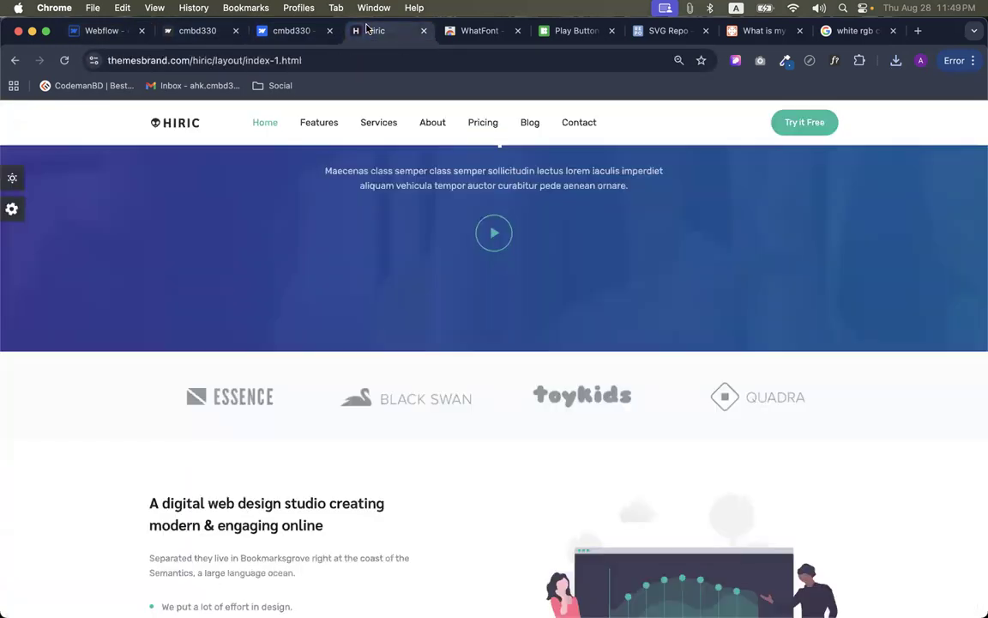
right_click(399, 402)
left_click(426, 416)
key("Return")
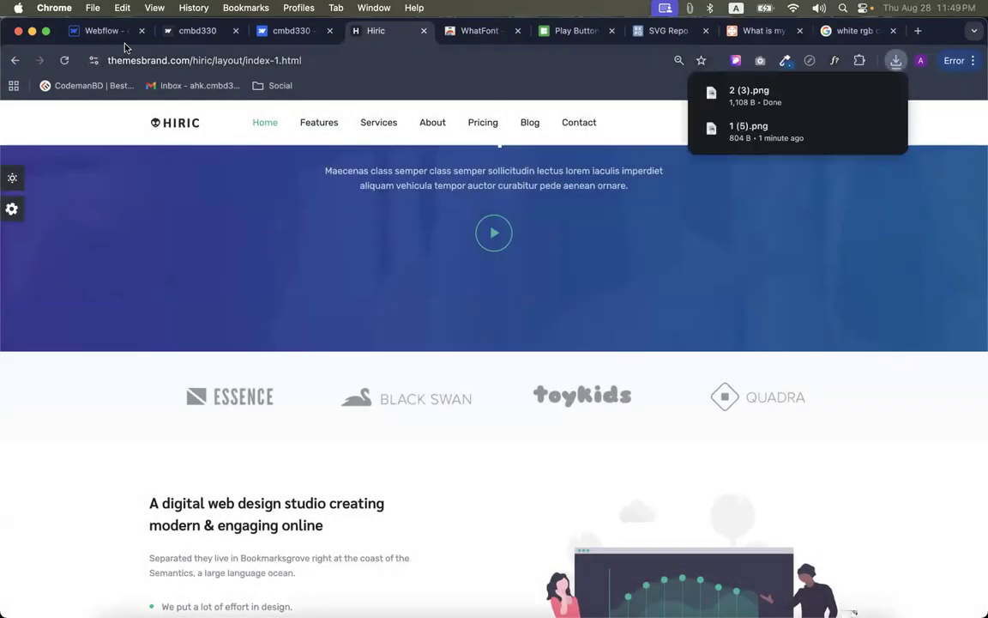
Upload the downloaded "2 (3).png" to the Webflow assets and use it as the second cell's image
left_click(120, 32)
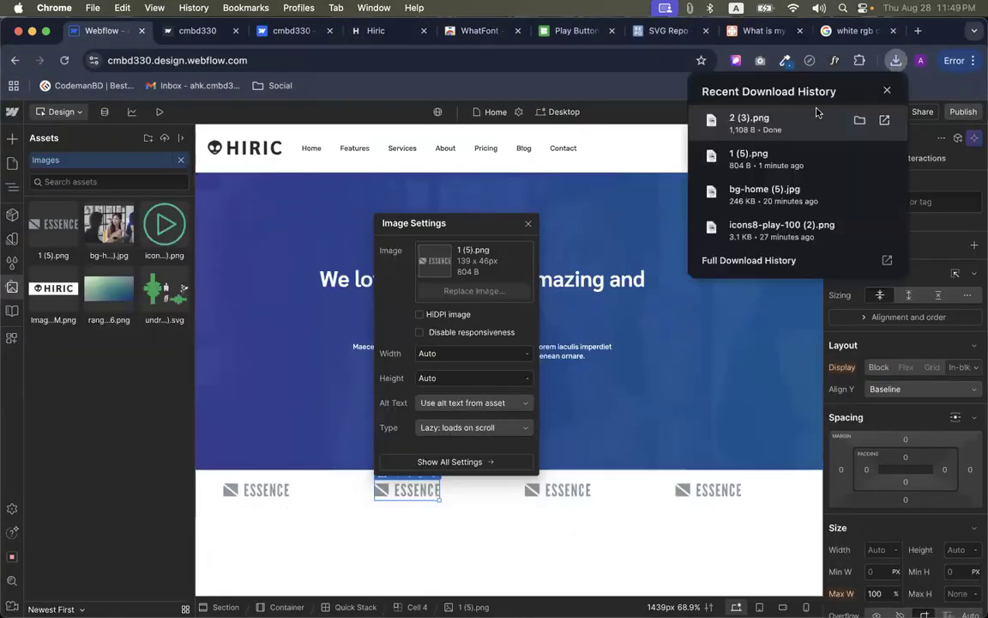
left_click_drag(789, 115, 82, 213)
left_click(89, 212)
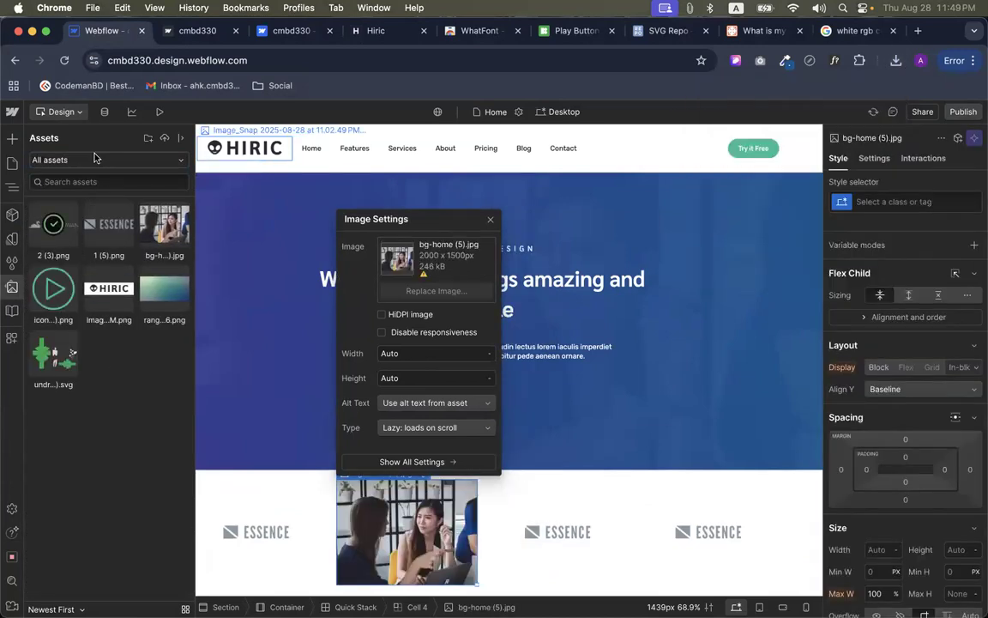
left_click(37, 222)
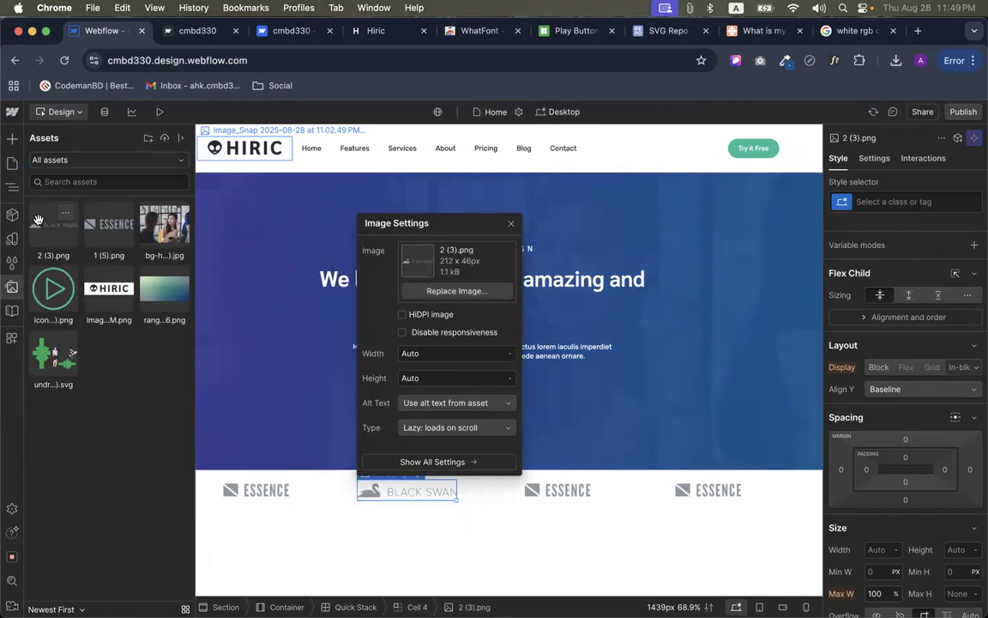
left_click(568, 495)
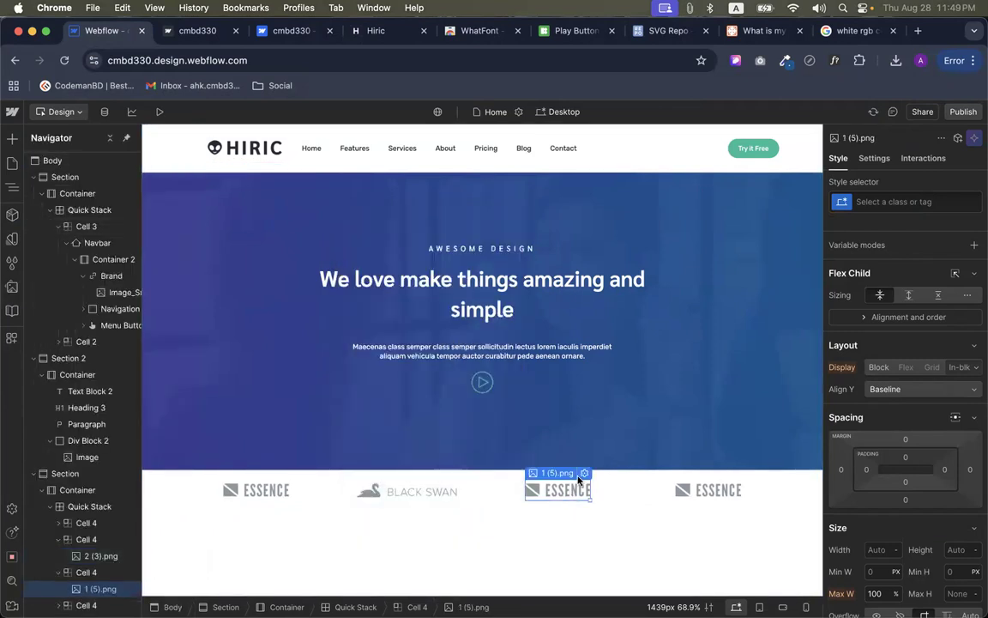
left_click(584, 473)
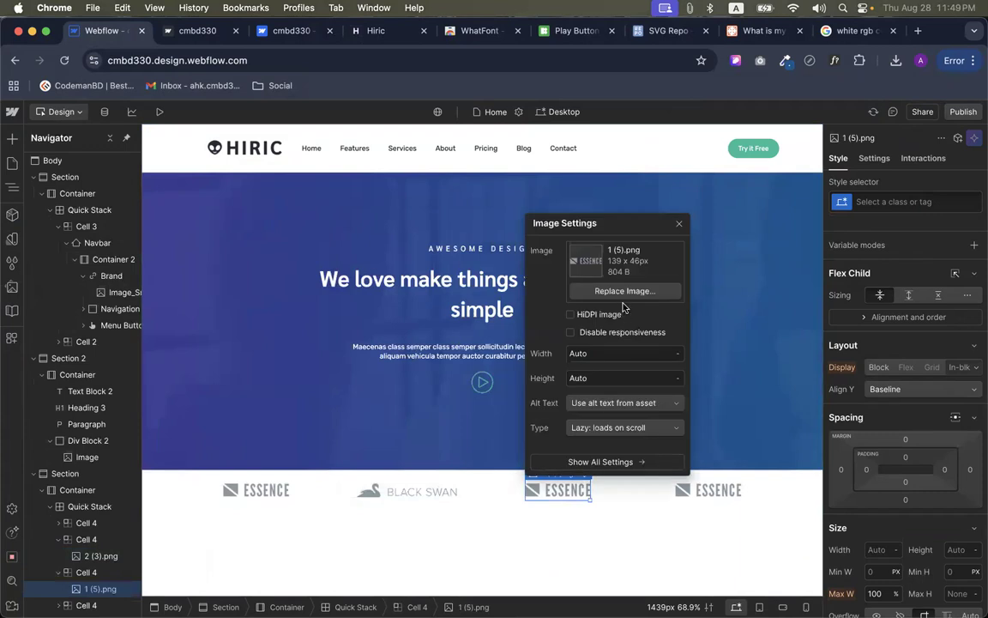
left_click(680, 223)
Select the logo section, and sample the logo strip's background color from the Hiric reference page
left_click(156, 492)
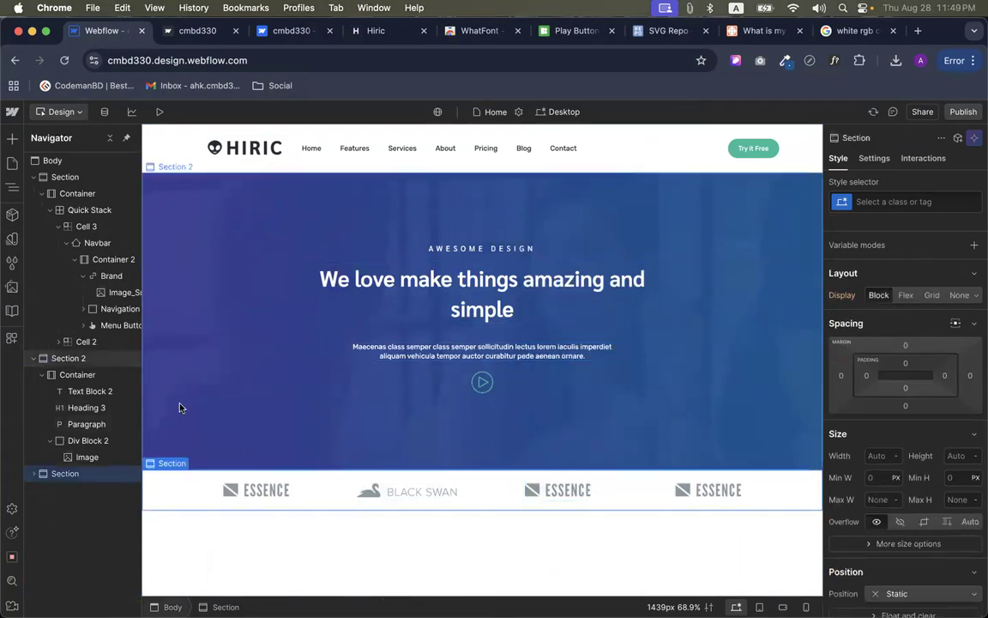
left_click(373, 31)
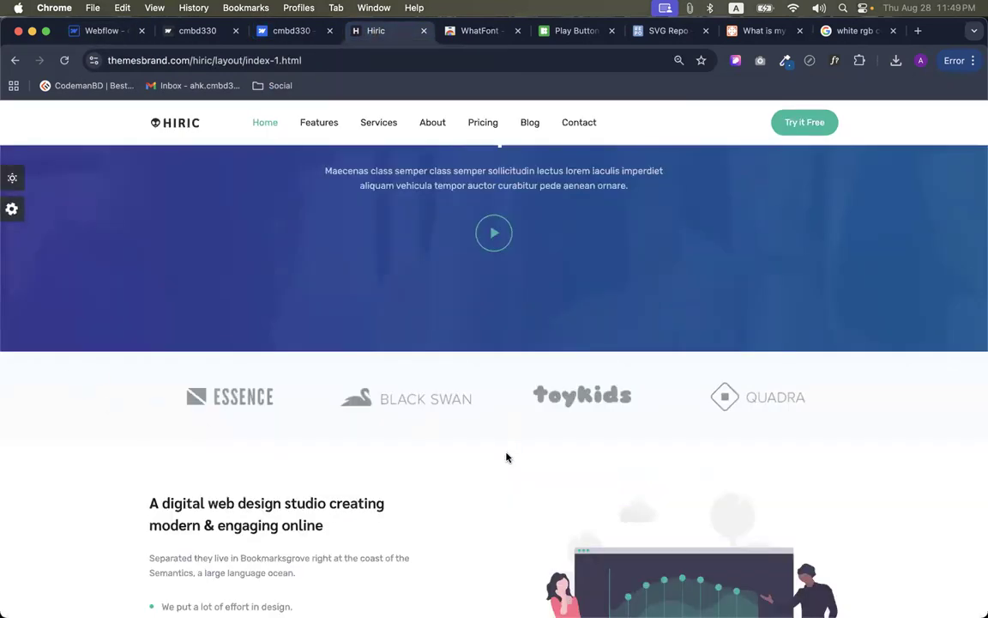
scroll(506, 456, "down", 3)
scroll(540, 329, "up", 3)
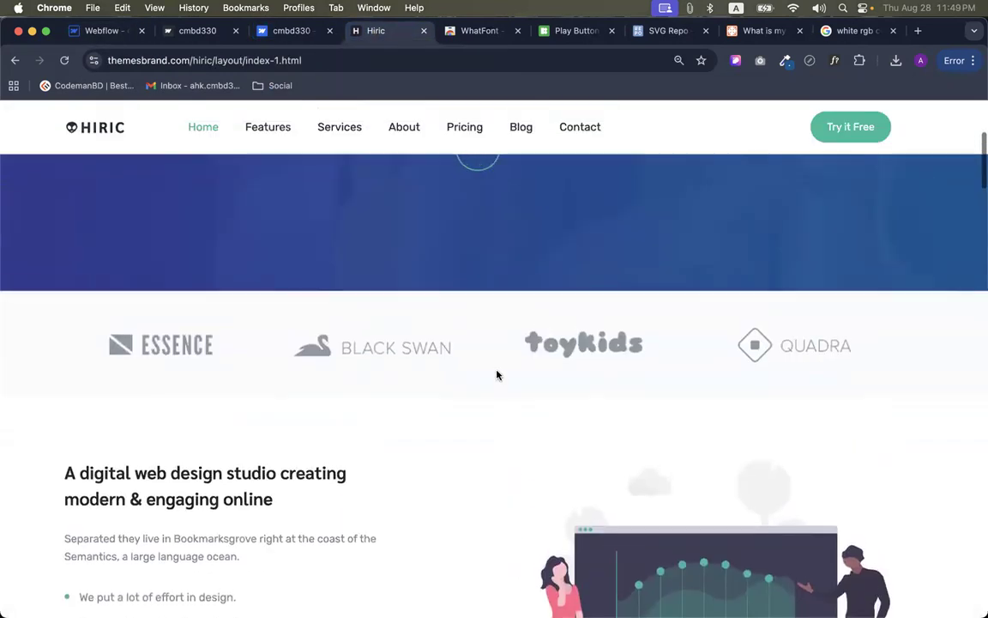
scroll(494, 393, "down", 3, "ctrl")
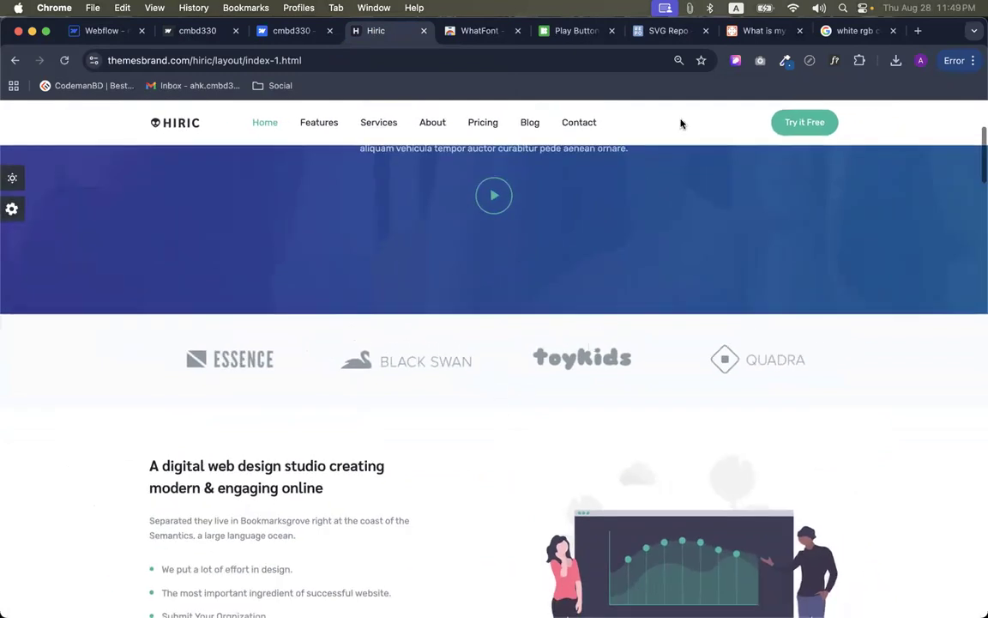
left_click(784, 60)
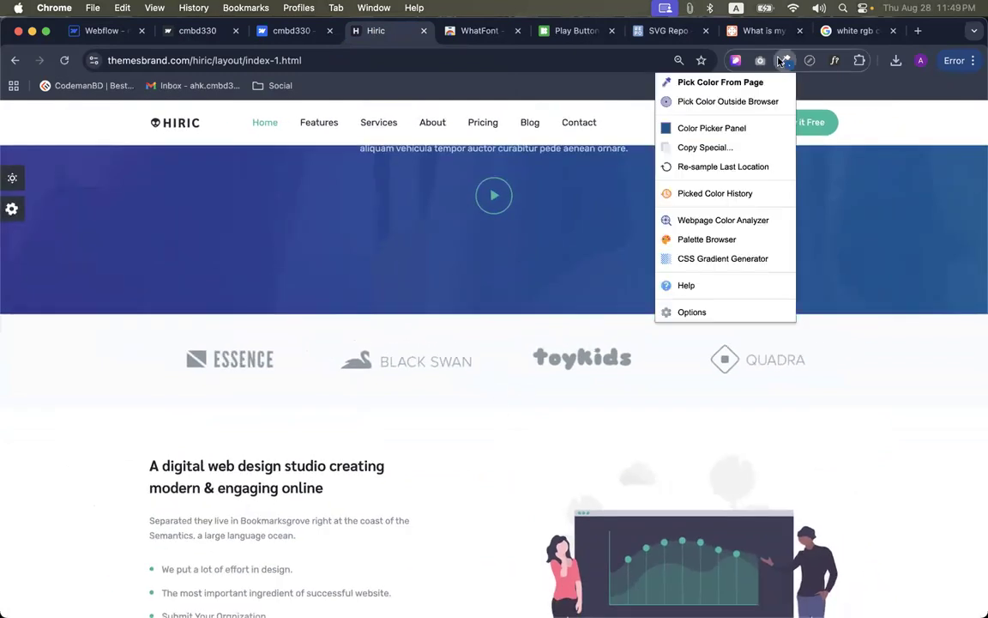
left_click(755, 82)
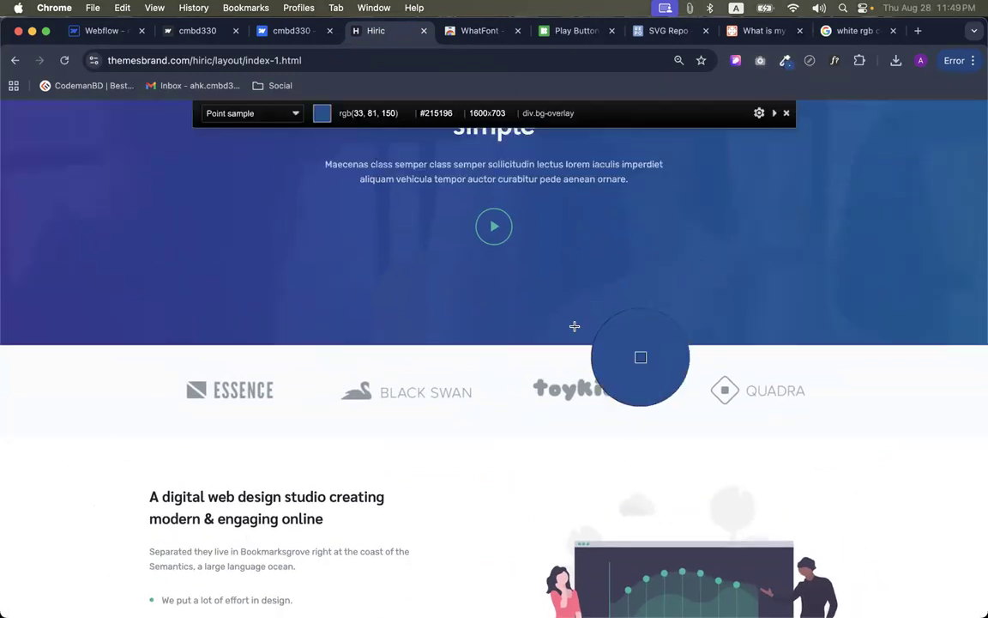
left_click(499, 372)
Set the logo section's background color to the sampled #fafbfe in the Webflow designer
left_click(103, 30)
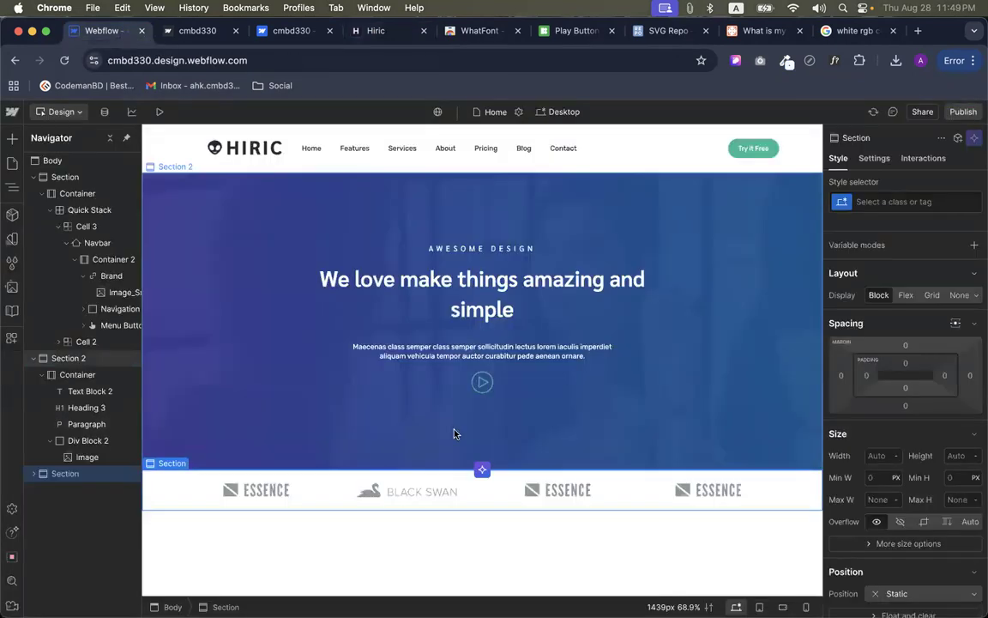
scroll(900, 411, "down", 10)
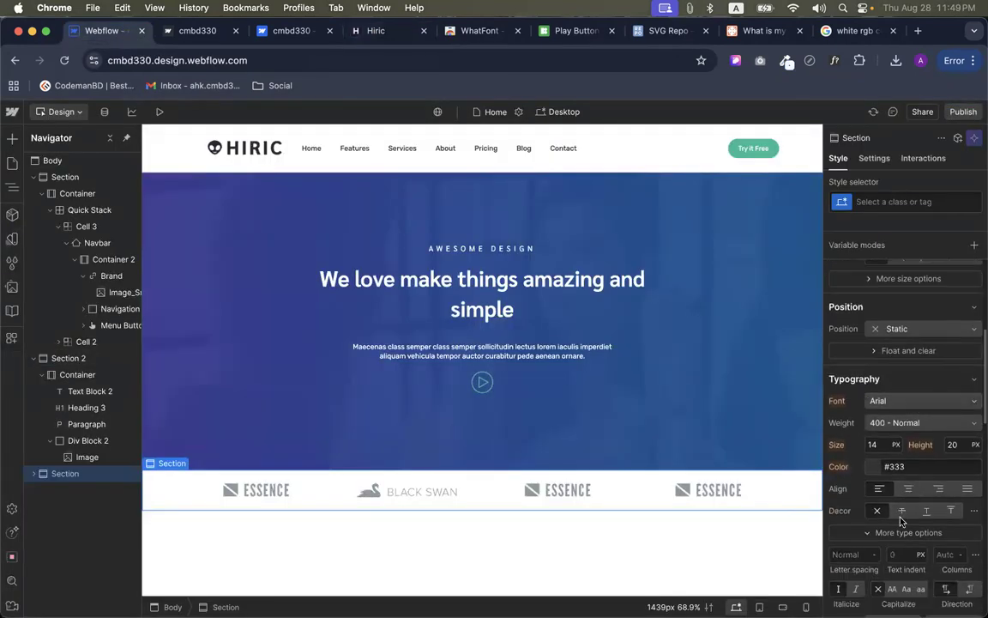
scroll(899, 520, "down", 3)
left_click(896, 426)
key("super+v")
key("Return")
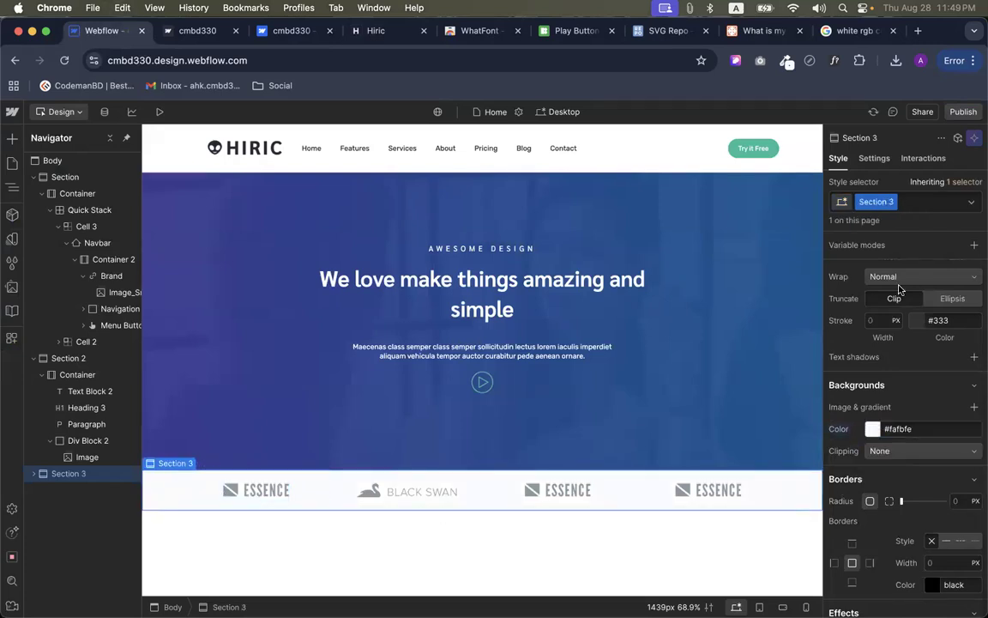
Set the logo section's top and bottom padding to 30 px
scroll(898, 287, "up", 5)
scroll(914, 339, "up", 2)
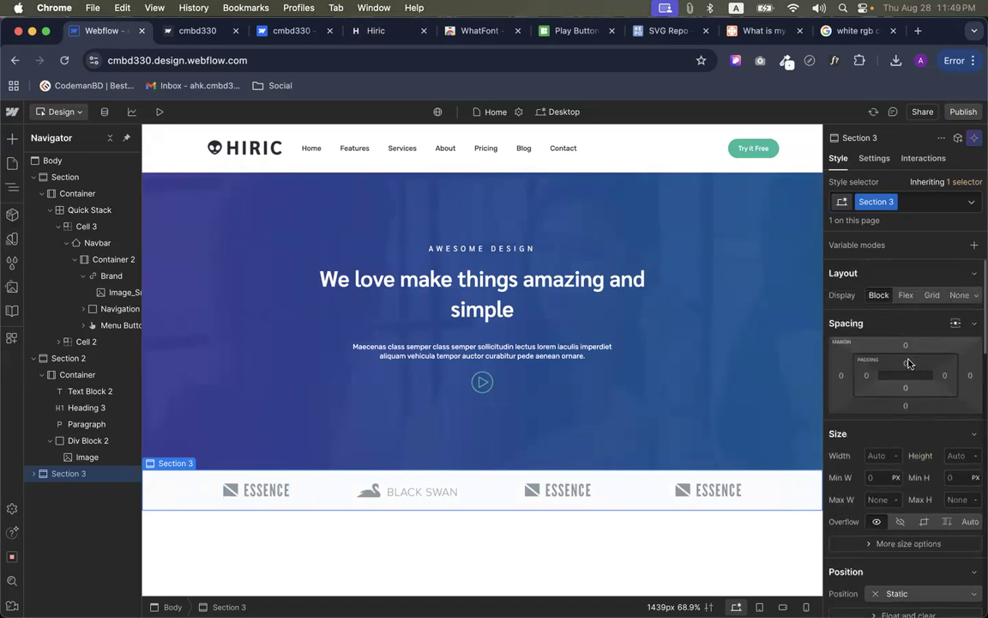
left_click(907, 365)
type("30")
key("Return")
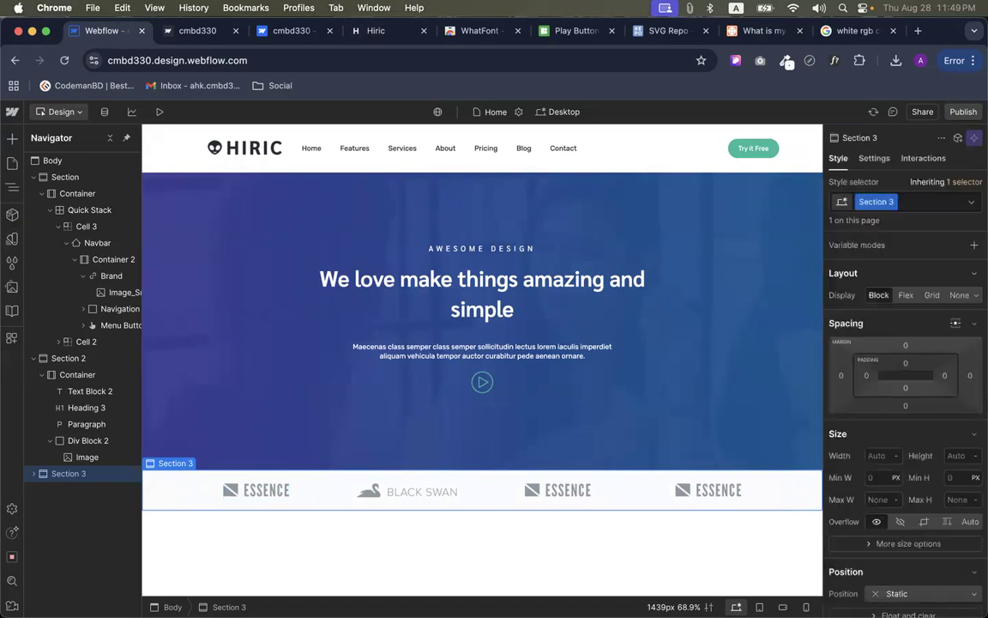
Publish the site to the cmbd330.webflow.io staging domain and compare the live page with the Hiric reference around the logo strip
left_click(962, 112)
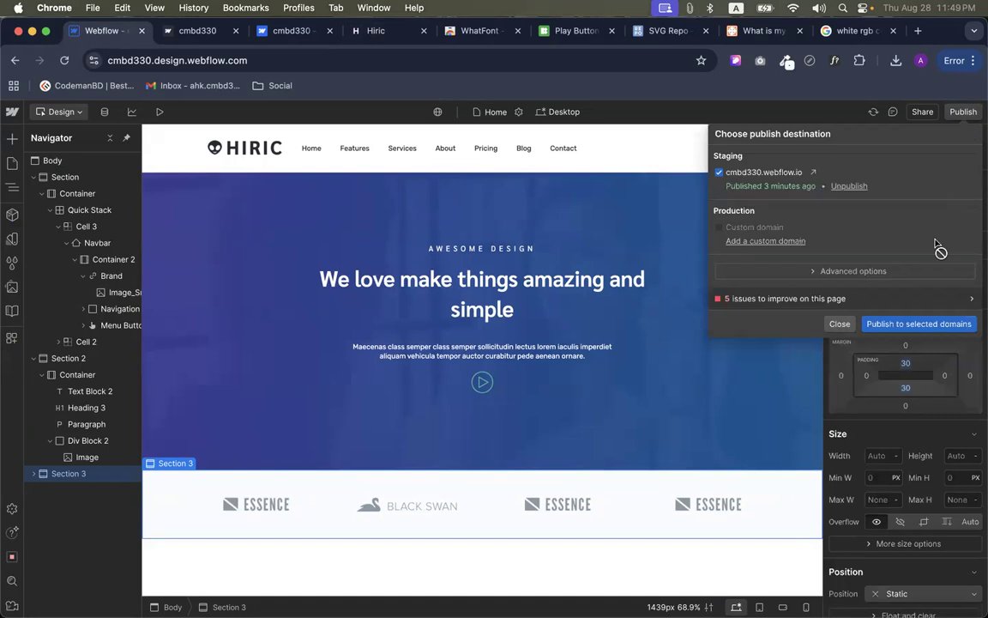
left_click(902, 326)
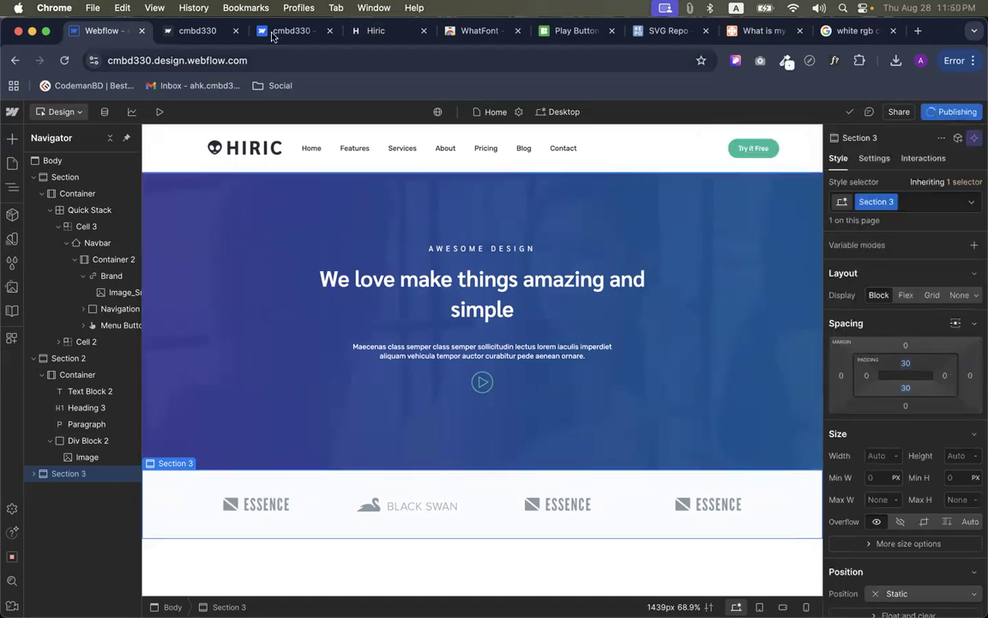
left_click(356, 34)
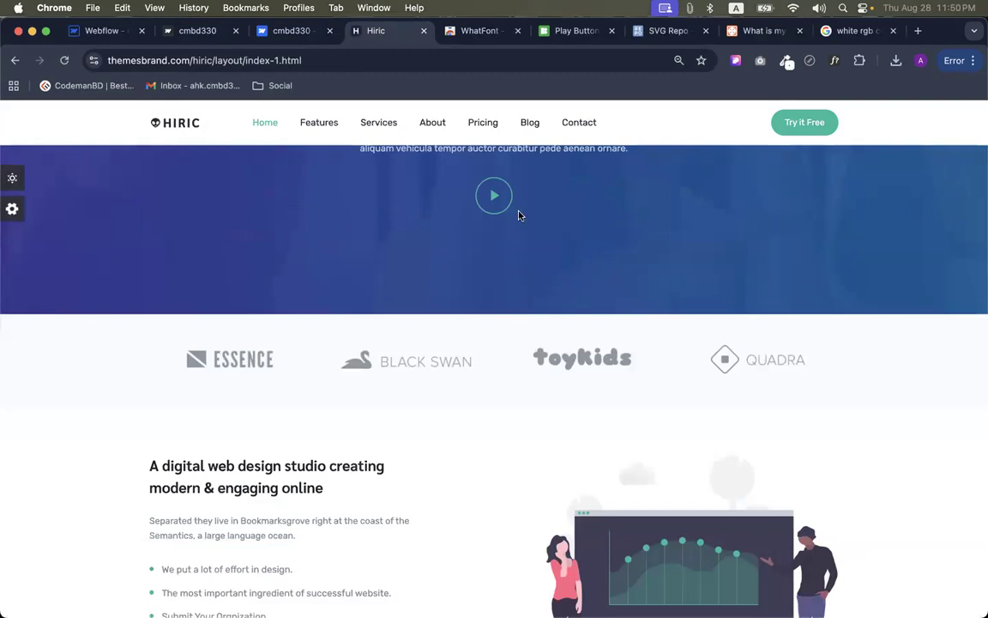
left_click(198, 31)
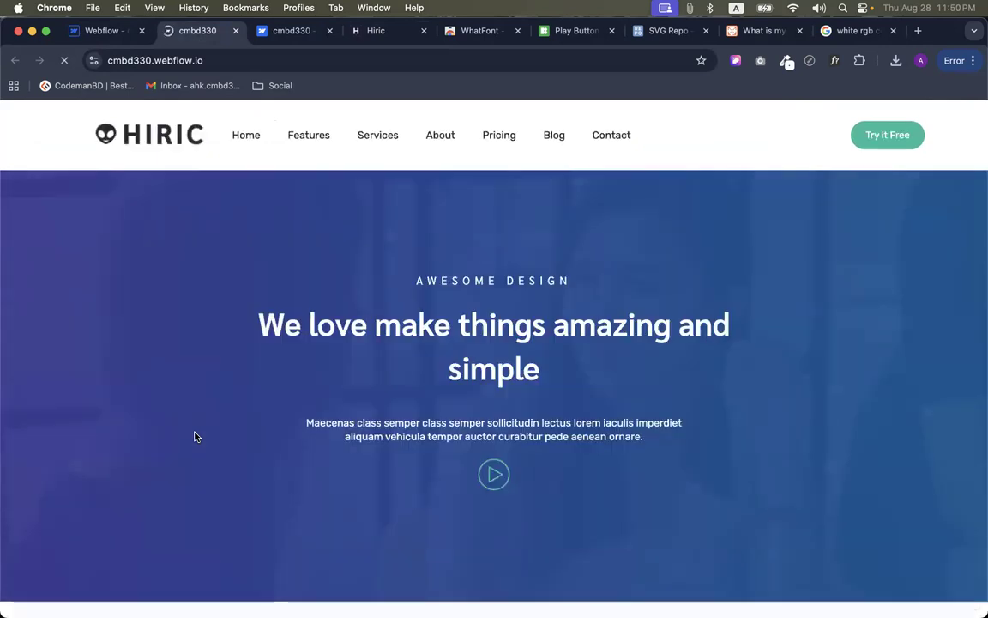
scroll(194, 437, "down", 2)
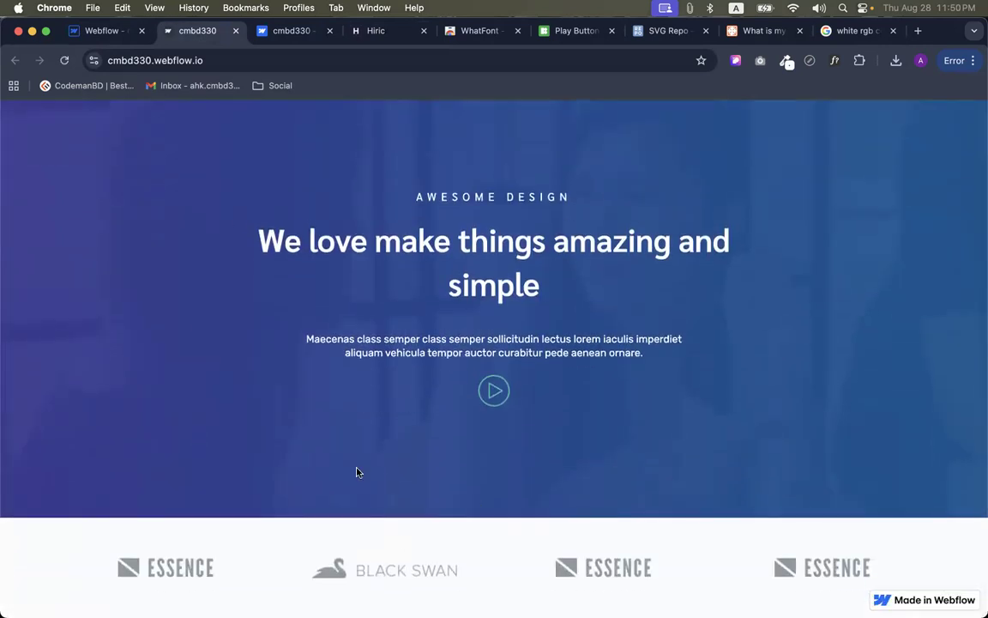
left_click(375, 31)
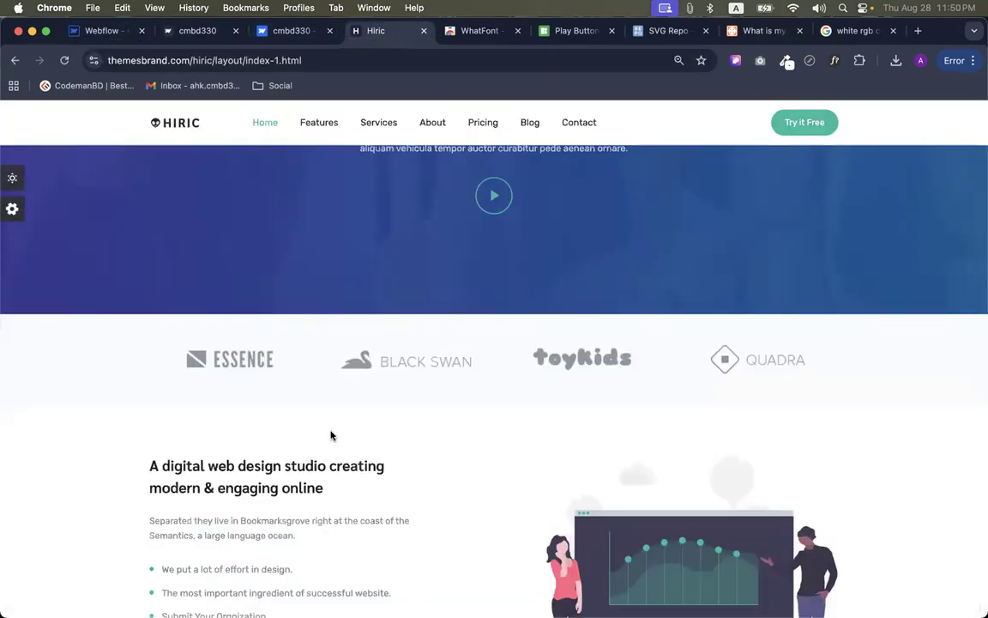
scroll(343, 431, "down", 5)
scroll(393, 345, "up", 1)
scroll(403, 339, "up", 3)
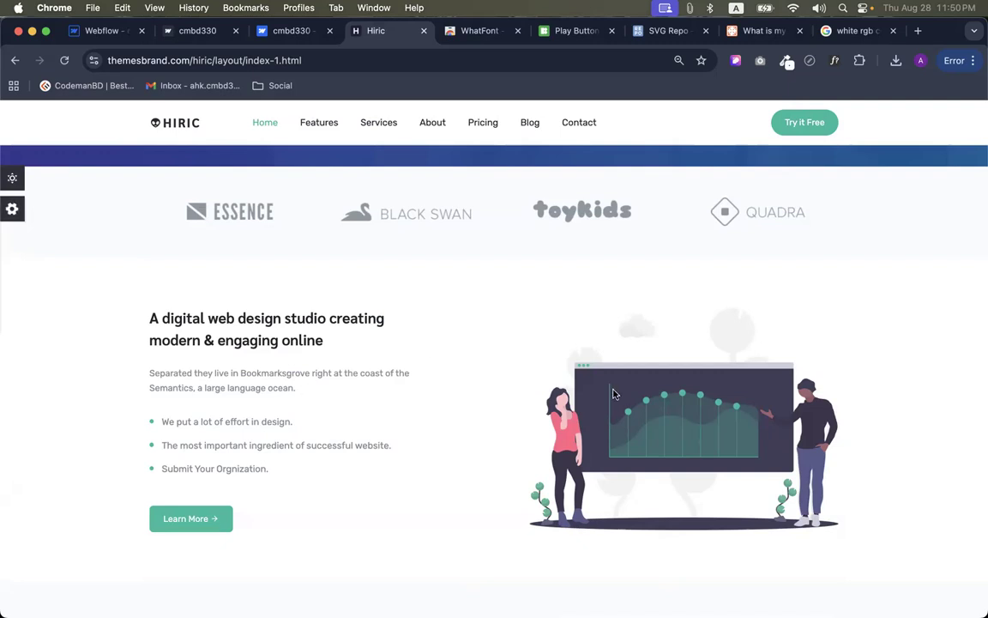
Return to the Webflow designer, select the page body, and publish the site to the staging domain again
left_click(87, 38)
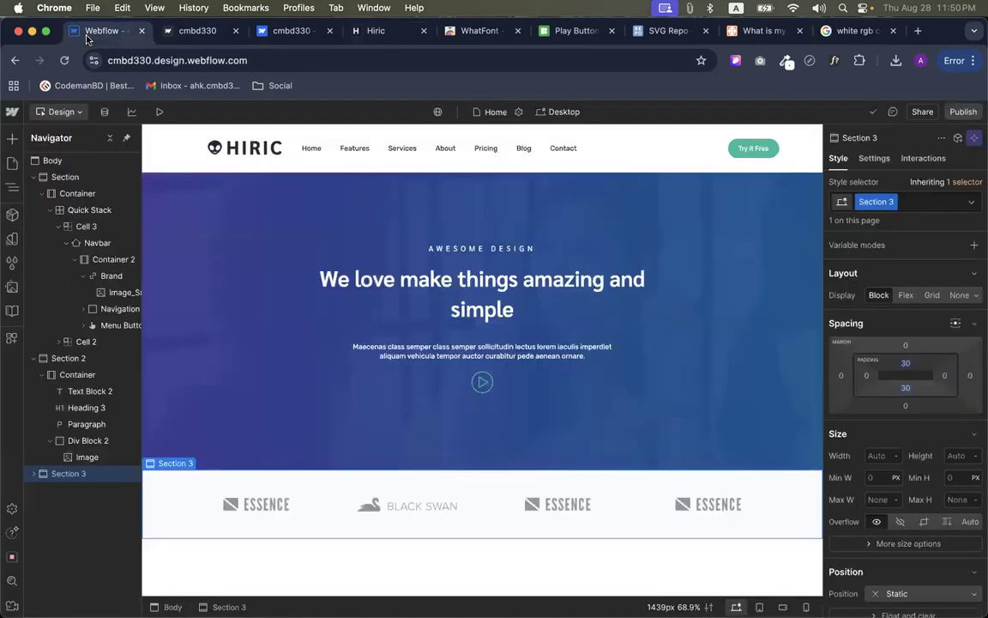
left_click(229, 546)
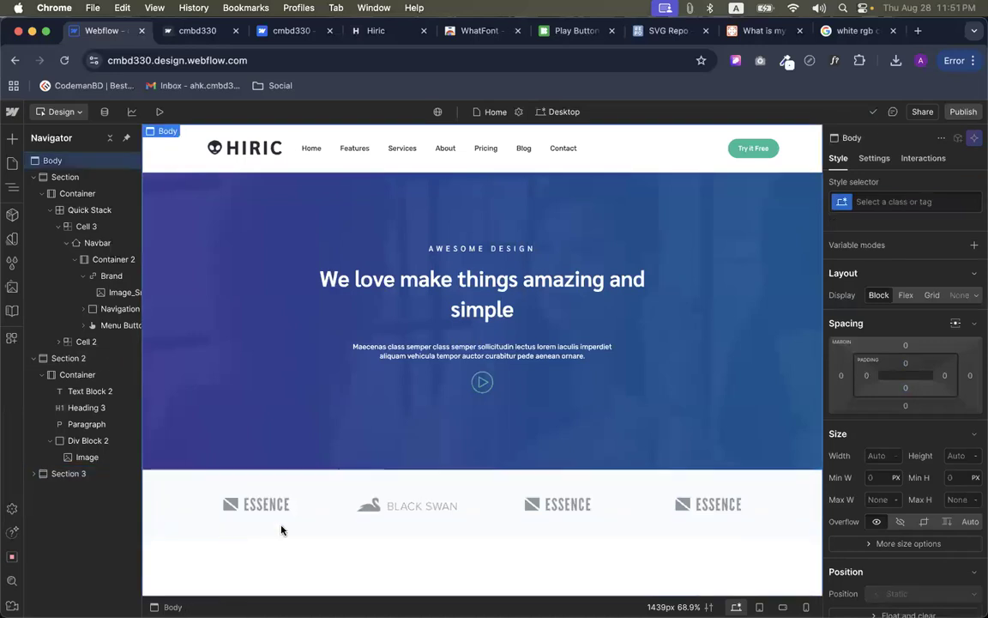
left_click(964, 112)
left_click(909, 323)
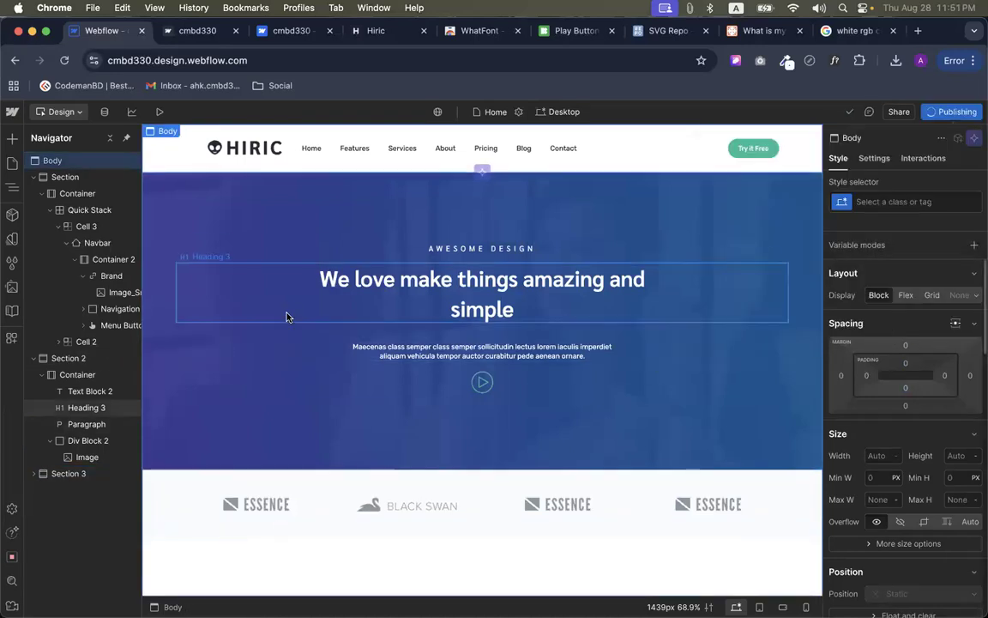
left_click(12, 137)
left_click_drag(68, 320, 313, 555)
key("BackSpace")
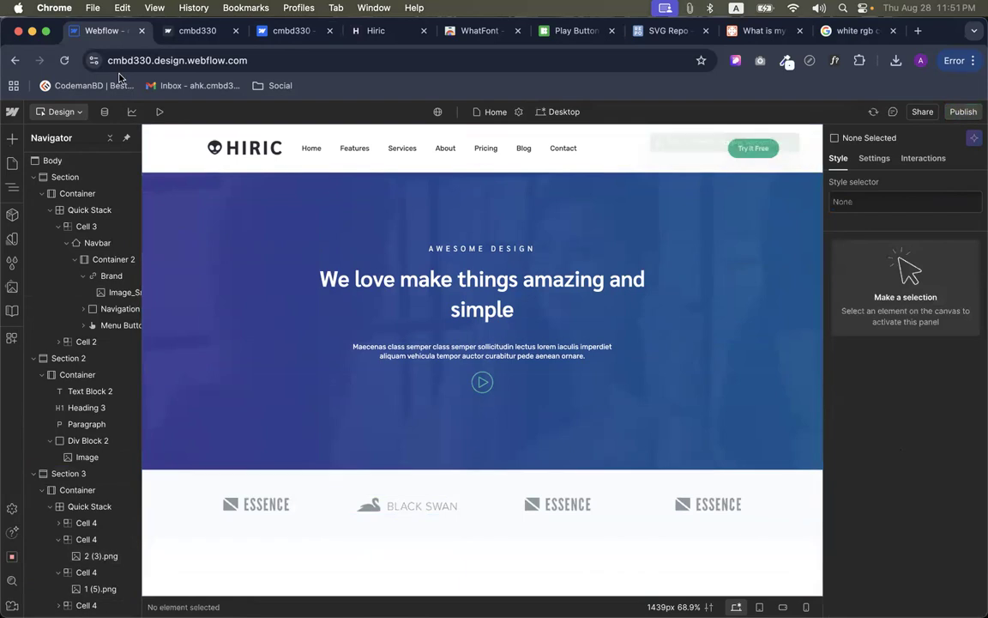
Add a new section directly below the logo section and insert a container inside it
key("a")
left_click_drag(56, 335, 403, 377)
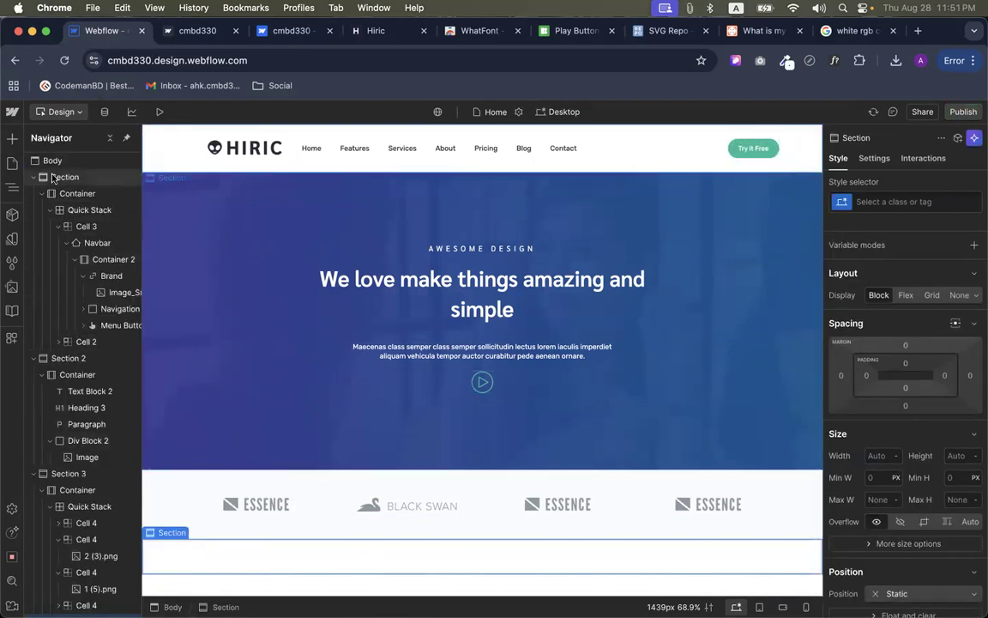
left_click(12, 139)
left_click(106, 333)
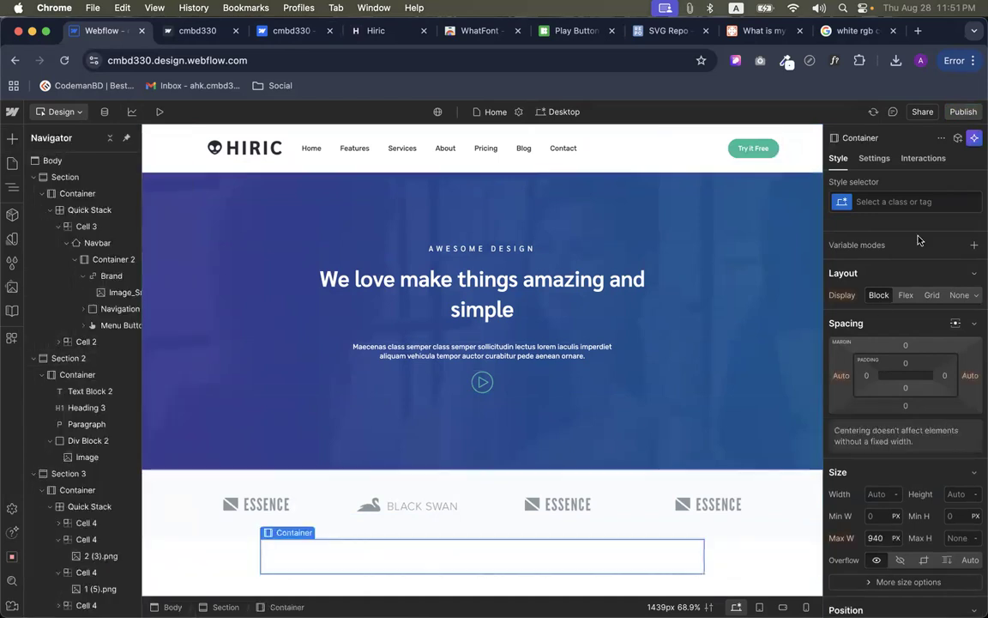
Apply the existing Container class to the new container and insert a two-column Quick Stack in it
left_click(870, 207)
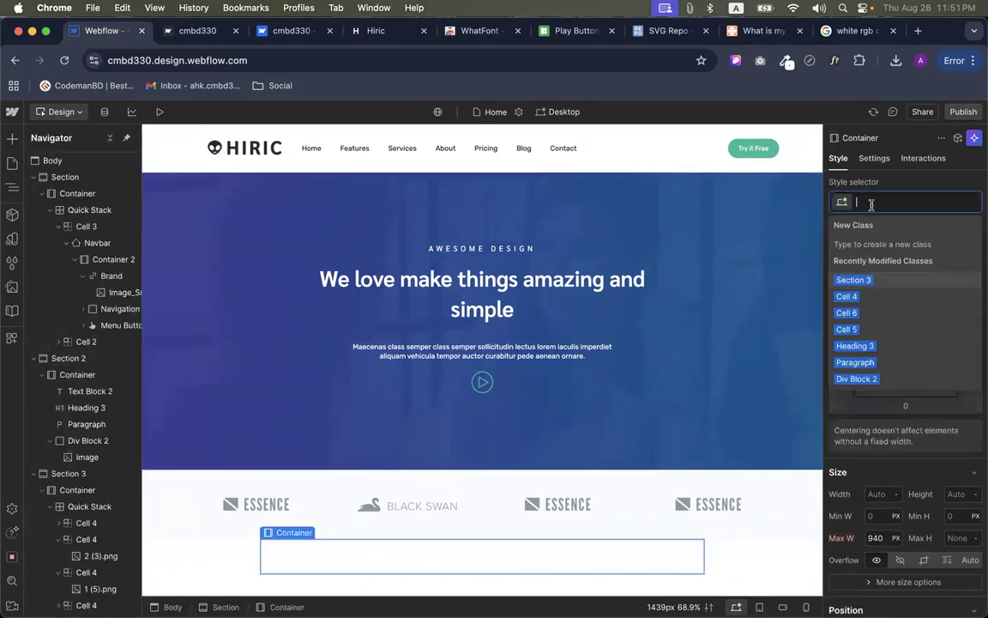
type("con")
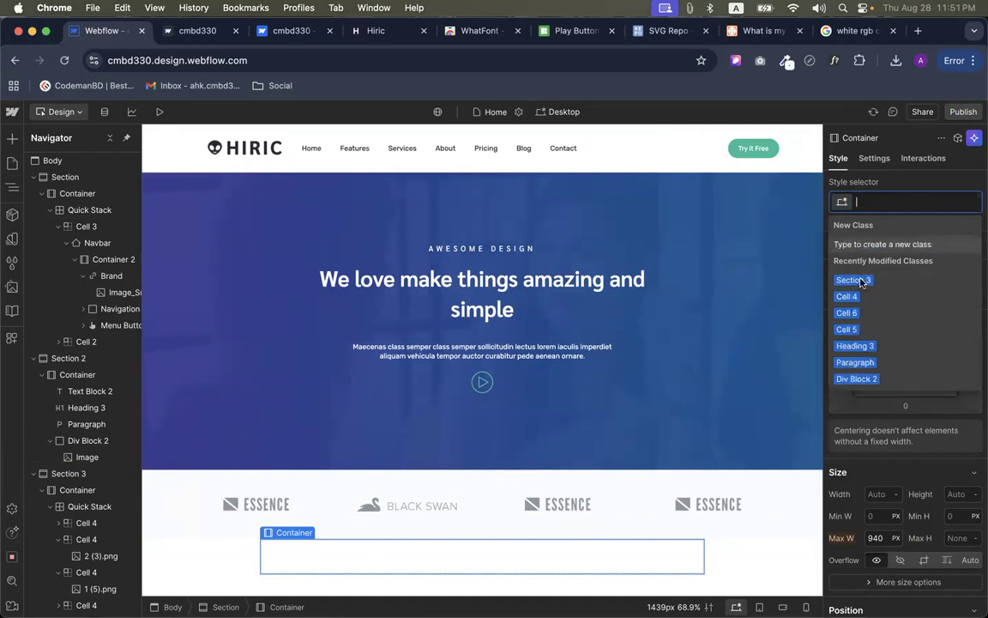
left_click(856, 280)
left_click(12, 140)
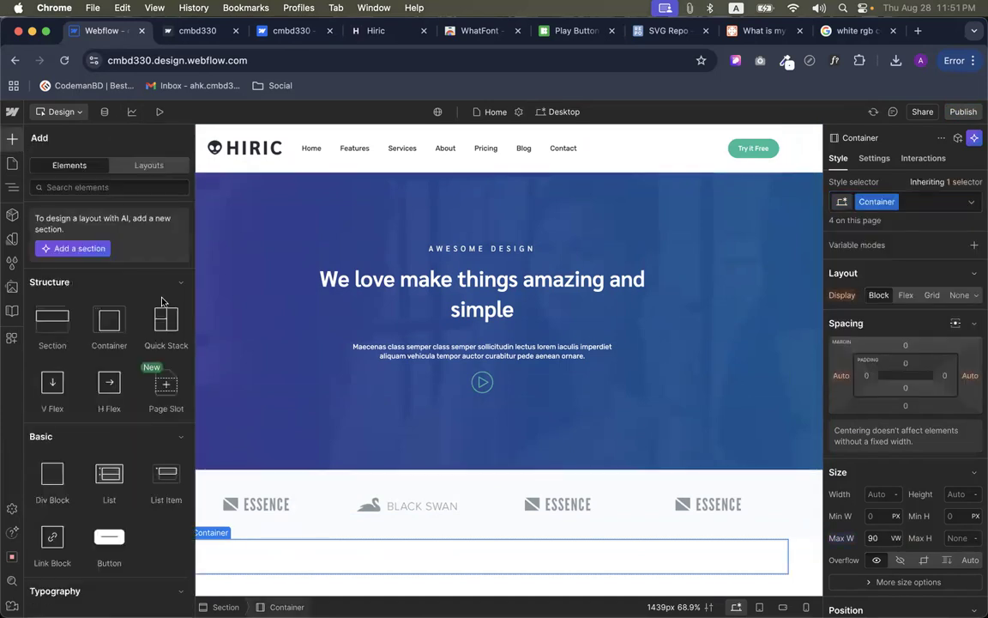
left_click(159, 324)
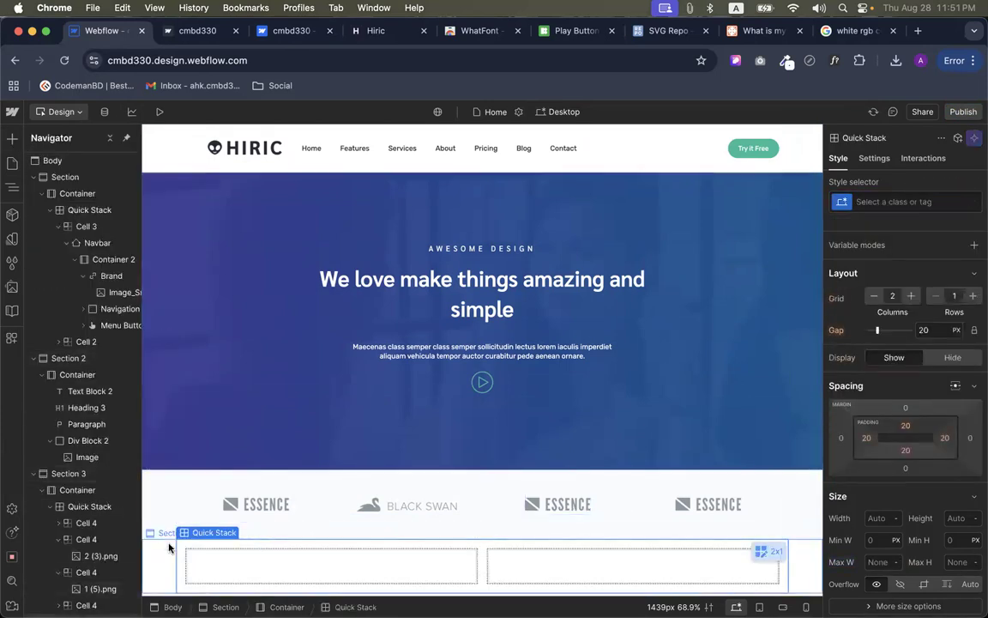
Copy "A digital web design studio creating modern & engaging online" from the Hiric reference into a new heading in the Quick Stack's first cell
left_click(361, 30)
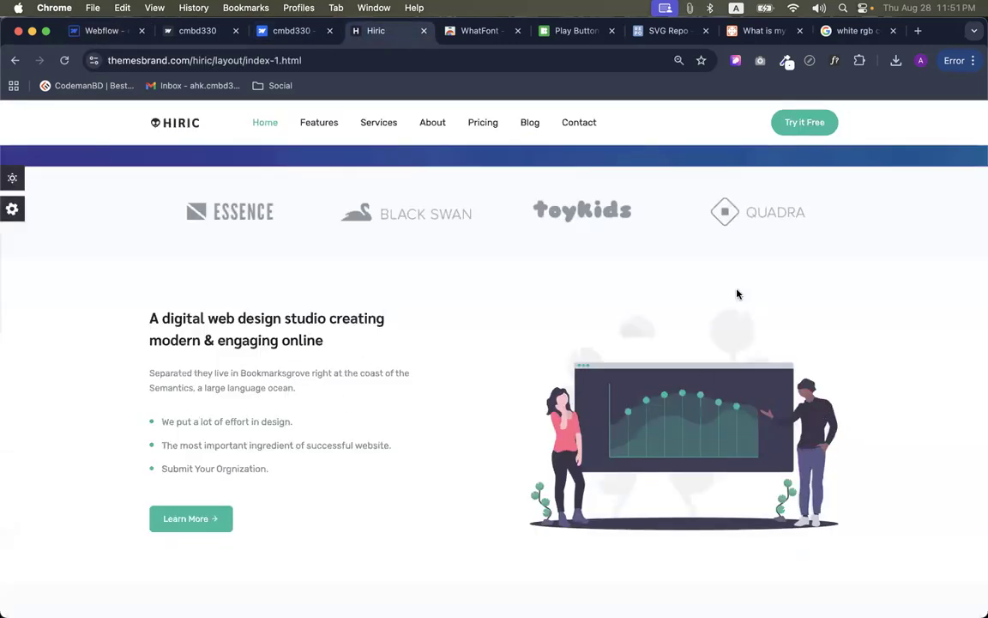
triple_click(257, 315)
key("super+c")
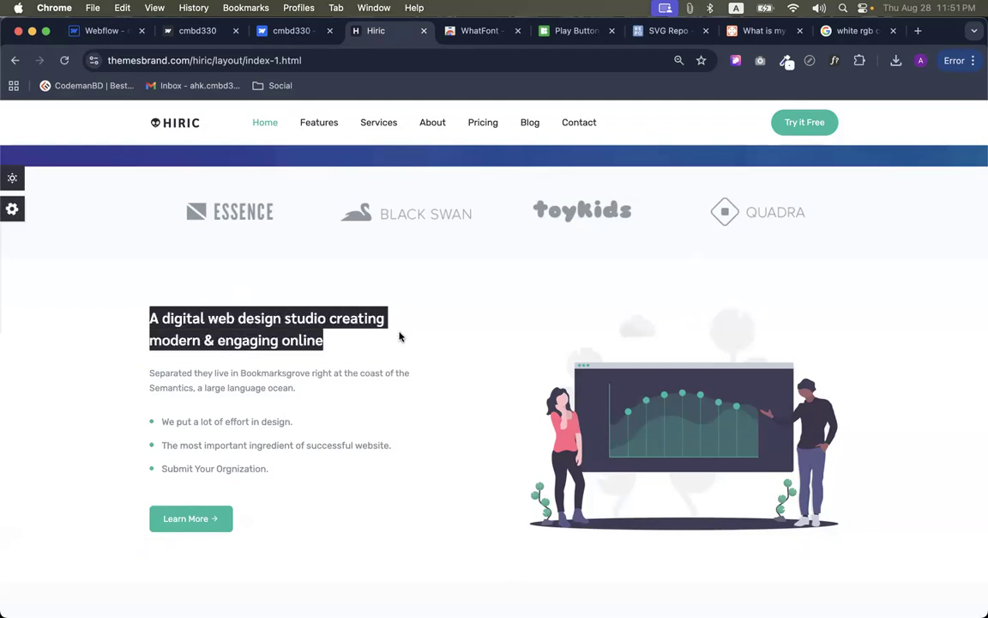
left_click(108, 31)
left_click(299, 583)
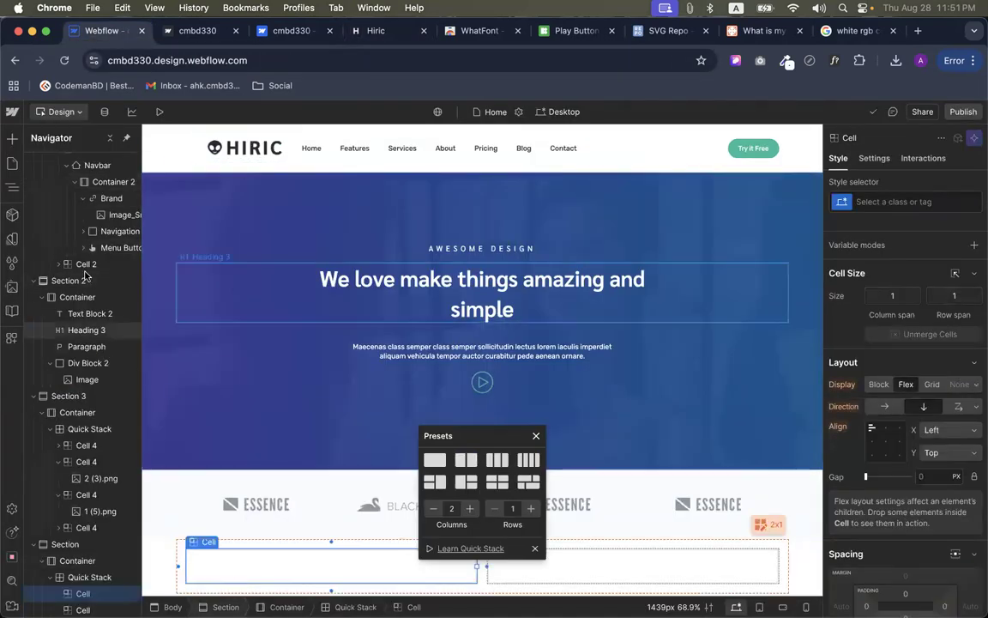
left_click(12, 137)
scroll(62, 395, "down", 3)
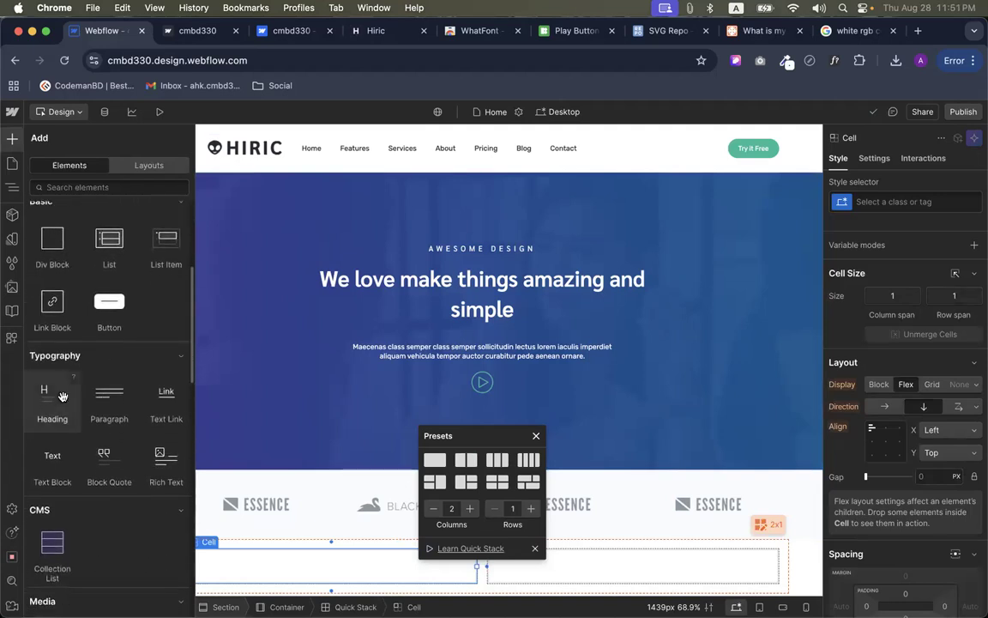
left_click_drag(49, 407, 228, 566)
double_click(220, 566)
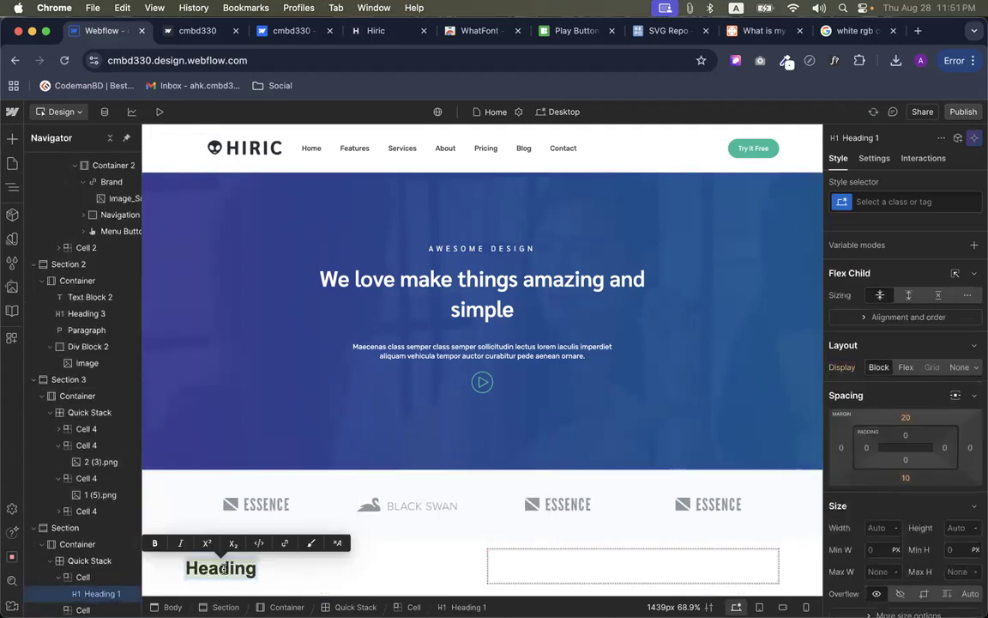
key("super+v")
Copy the "Separated they live in Bookmarksgrove" text from the Hiric reference into a new paragraph below the heading in the first cell
left_click(330, 31)
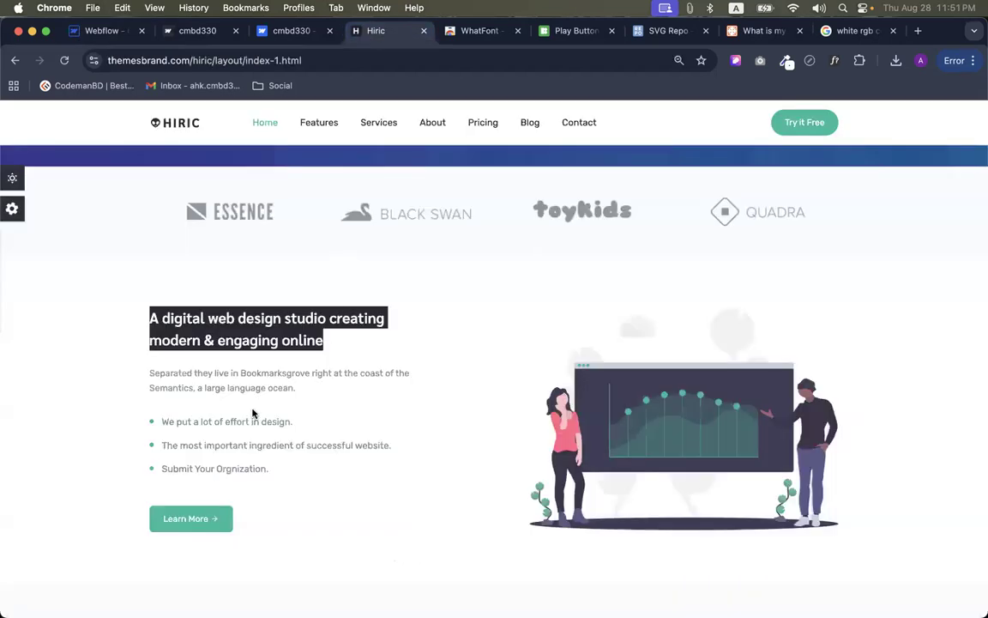
triple_click(183, 386)
key("super+c")
left_click(103, 31)
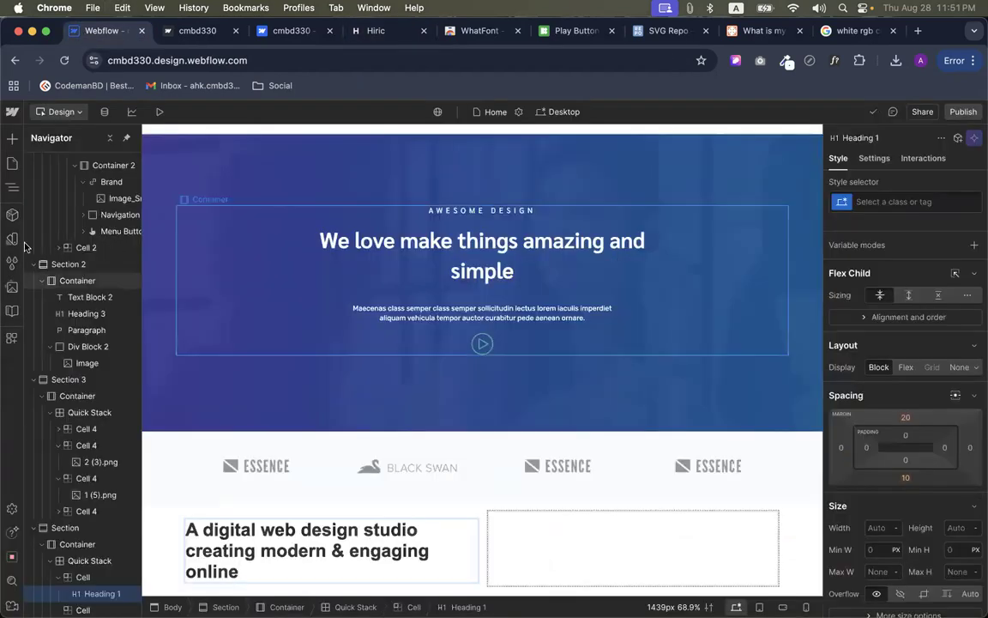
left_click(12, 138)
scroll(77, 429, "down", 5)
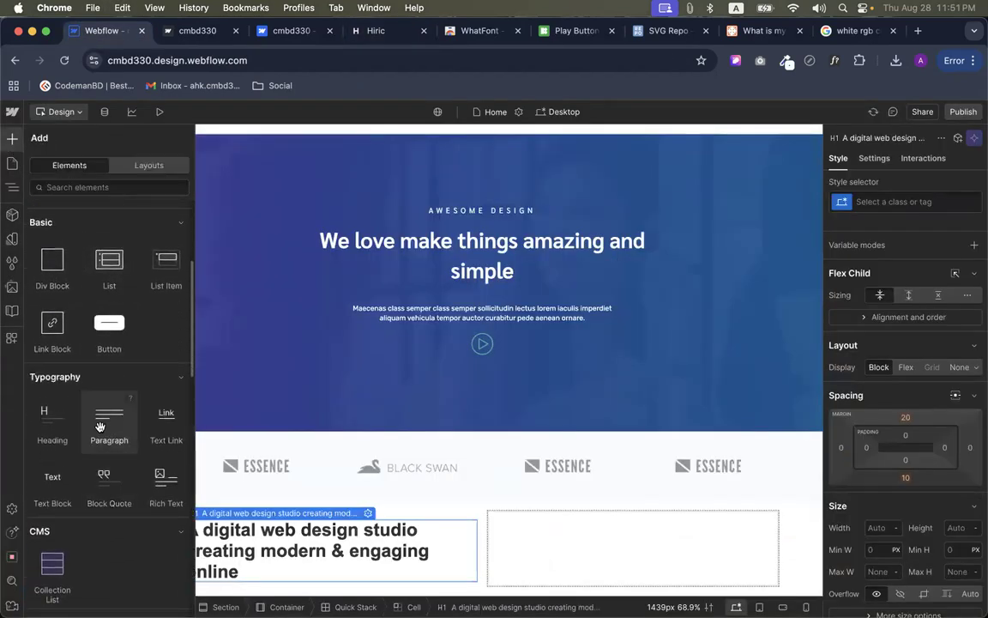
left_click_drag(108, 411, 276, 592)
triple_click(263, 566)
key("super+v")
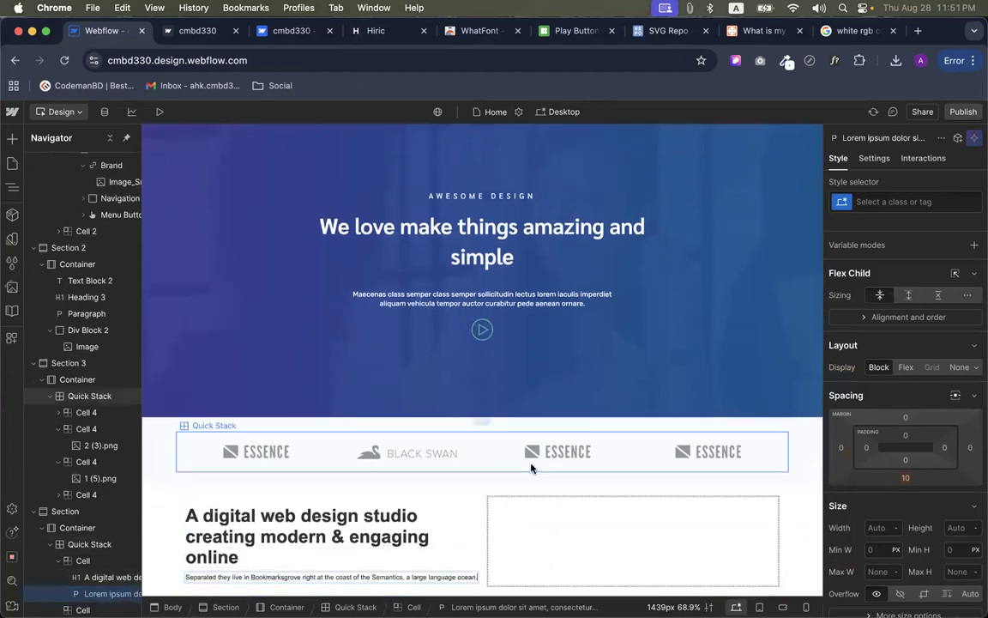
Add an empty section at the end of the page body and set its minimum height to 500 px
left_click(162, 501)
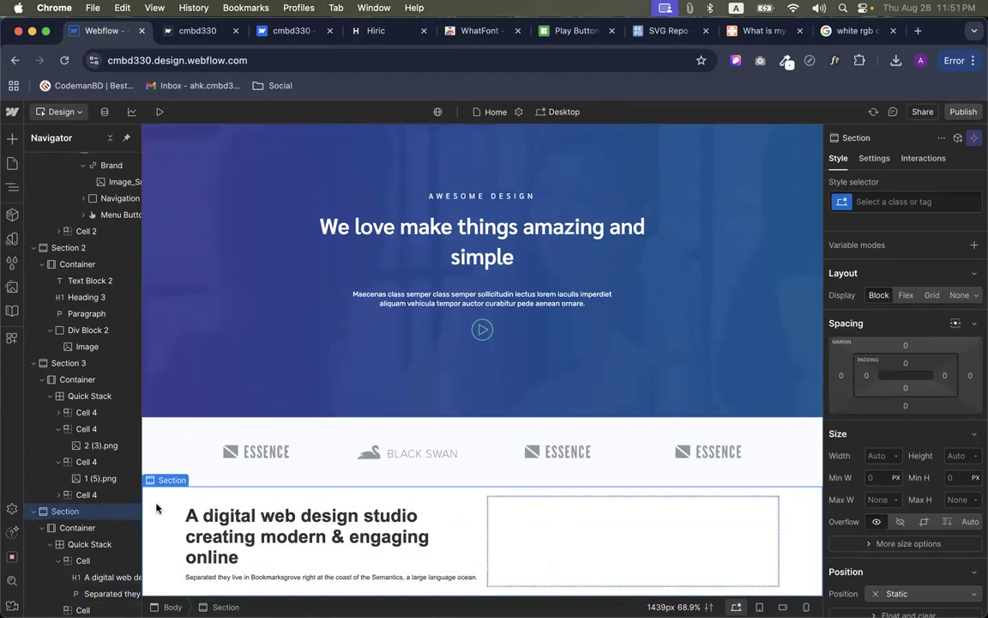
scroll(118, 467, "up", 3)
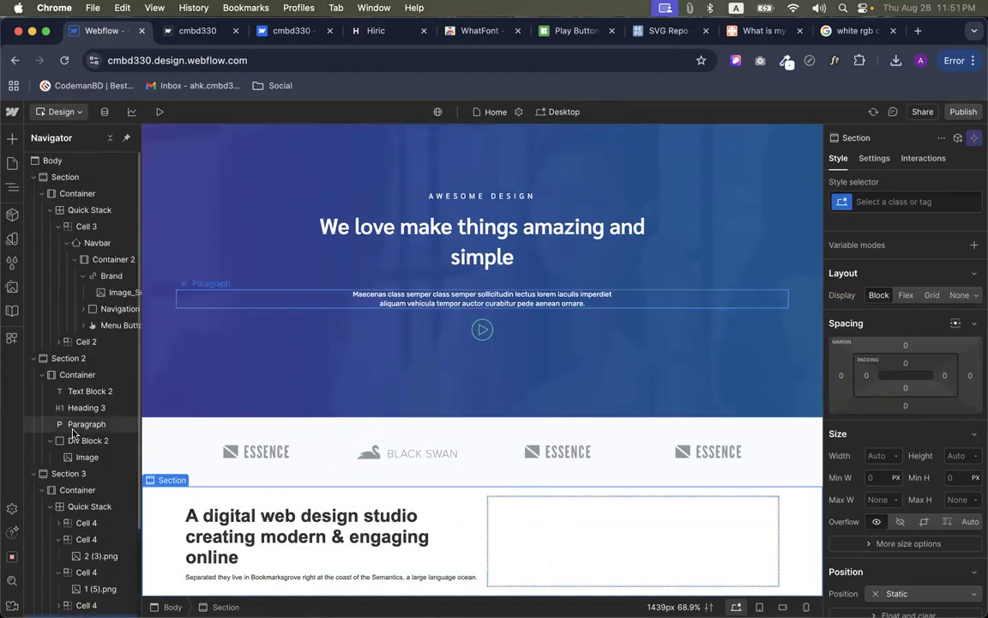
left_click(41, 162)
left_click(12, 137)
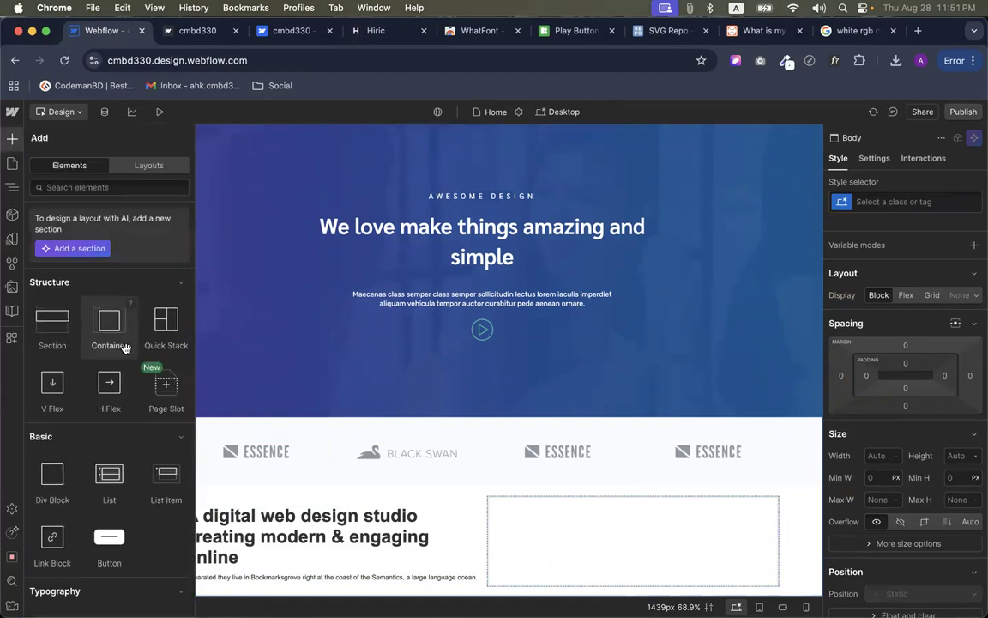
left_click(58, 332)
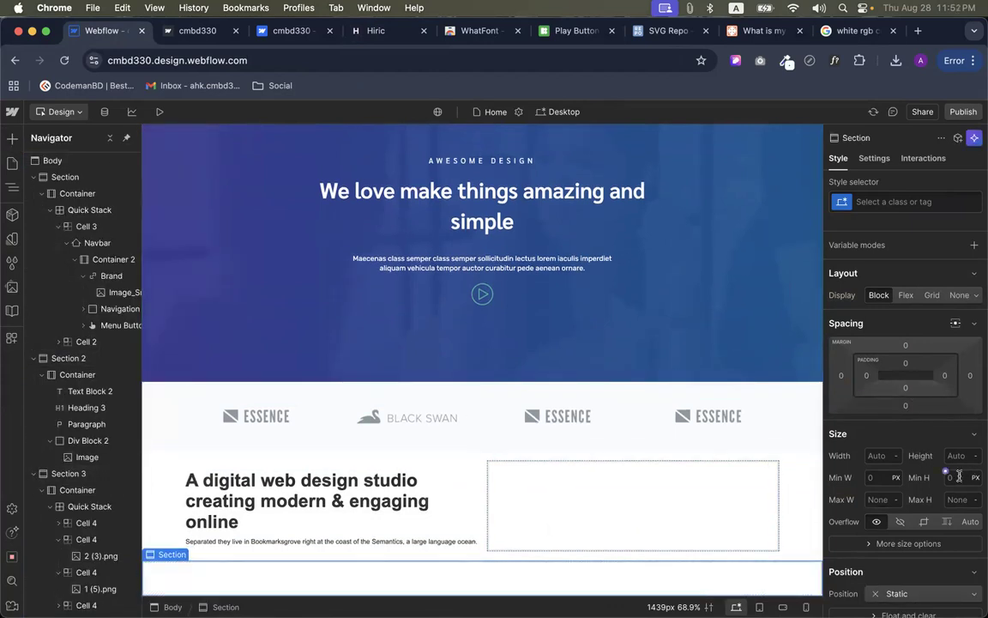
key("Return")
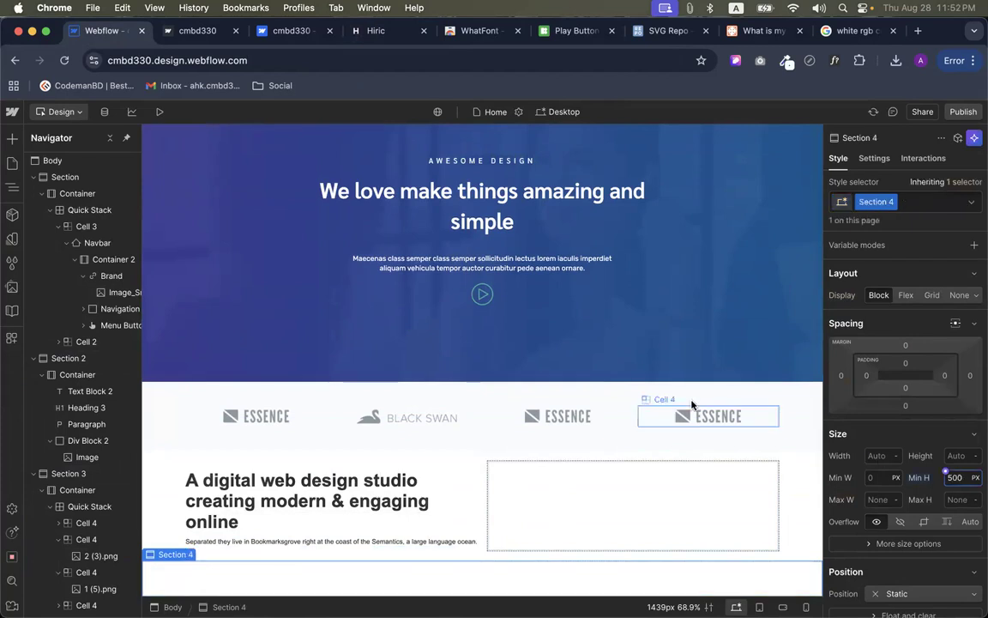
scroll(691, 360, "down", 3)
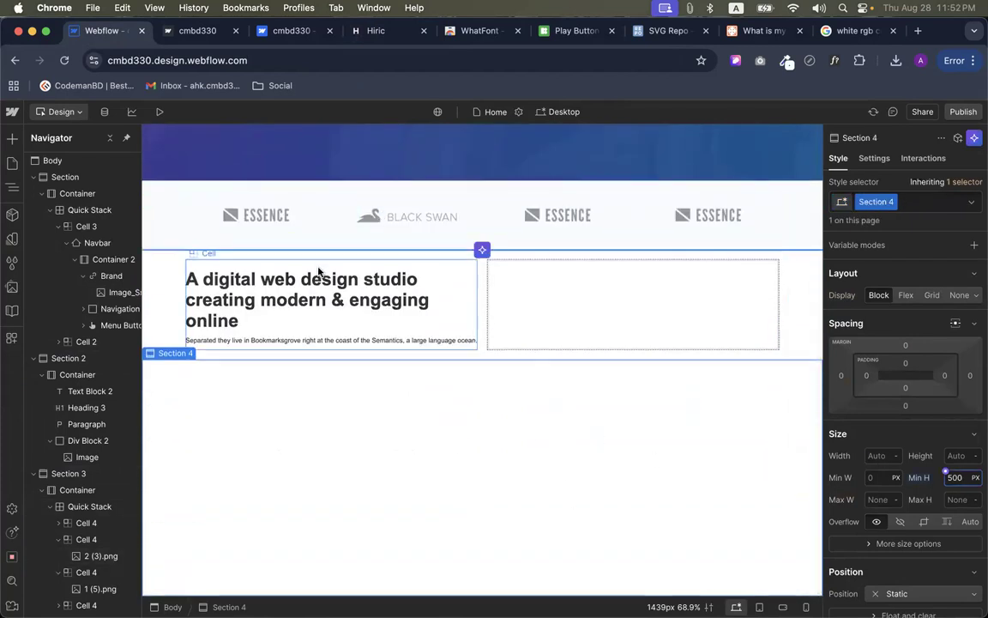
Move the "A digital web design studio" heading below the paragraph in the first cell
left_click(464, 296)
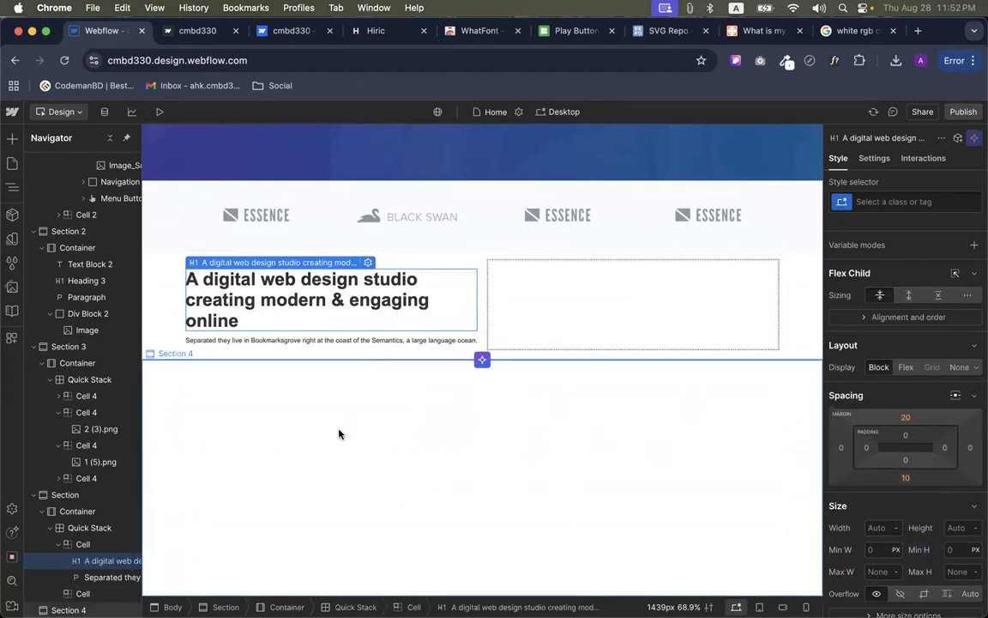
left_click(263, 403)
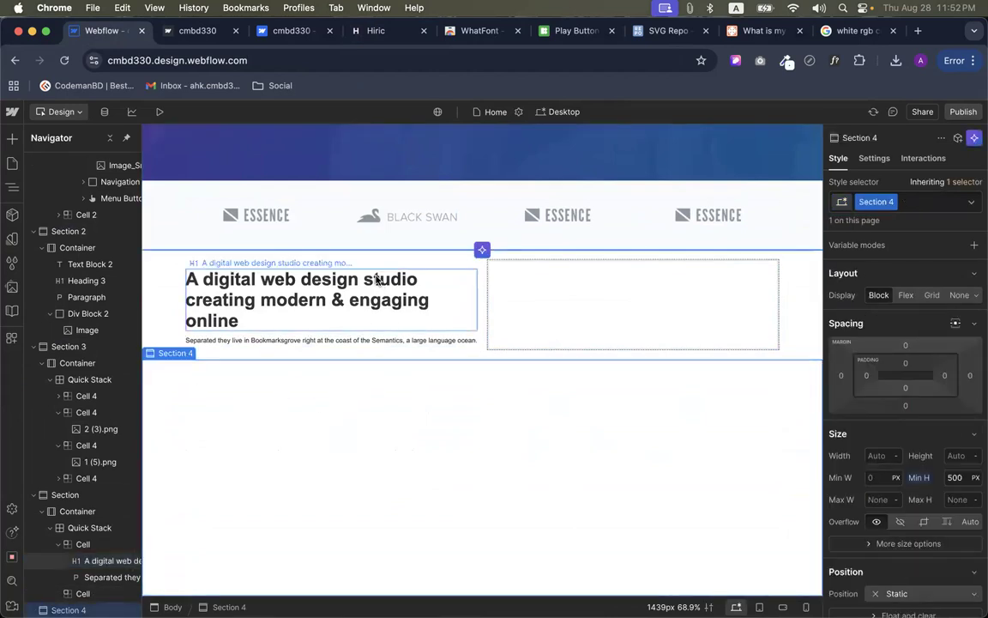
left_click_drag(380, 281, 394, 350)
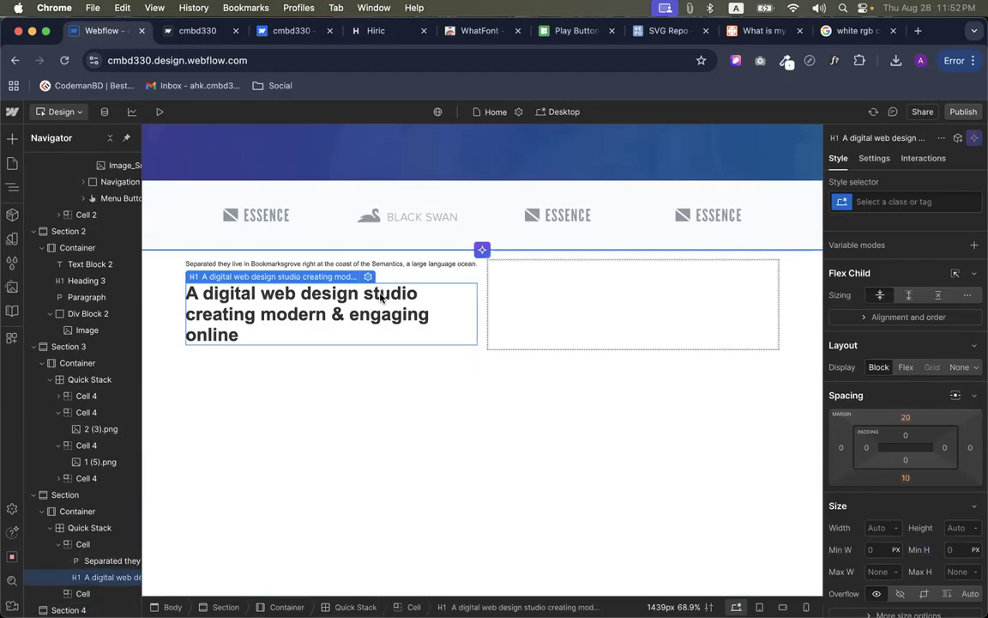
Undo the heading move in the first cell and the addition of the empty section at the page's end
key("super+z")
left_click(172, 306)
scroll(223, 420, "up", 5)
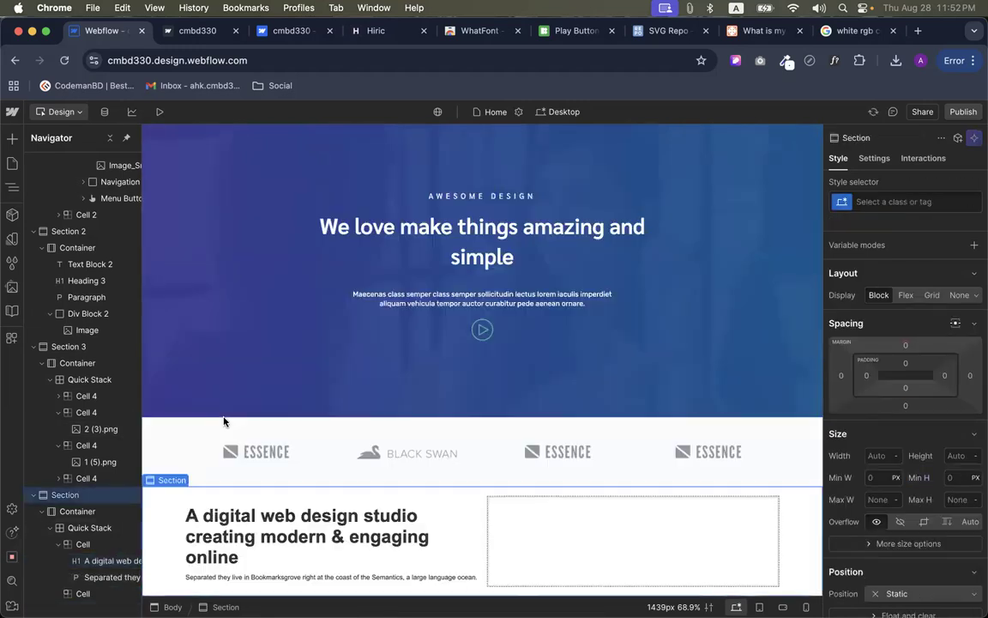
scroll(407, 569, "down", 2)
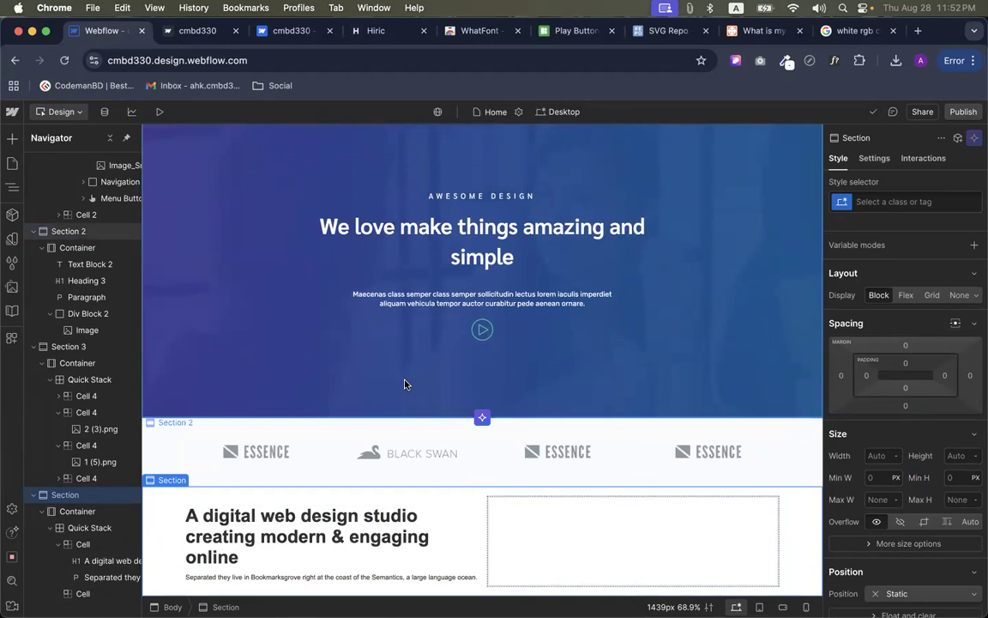
Add an empty section at the end of the page body and set its height to 500 px
left_click(93, 165)
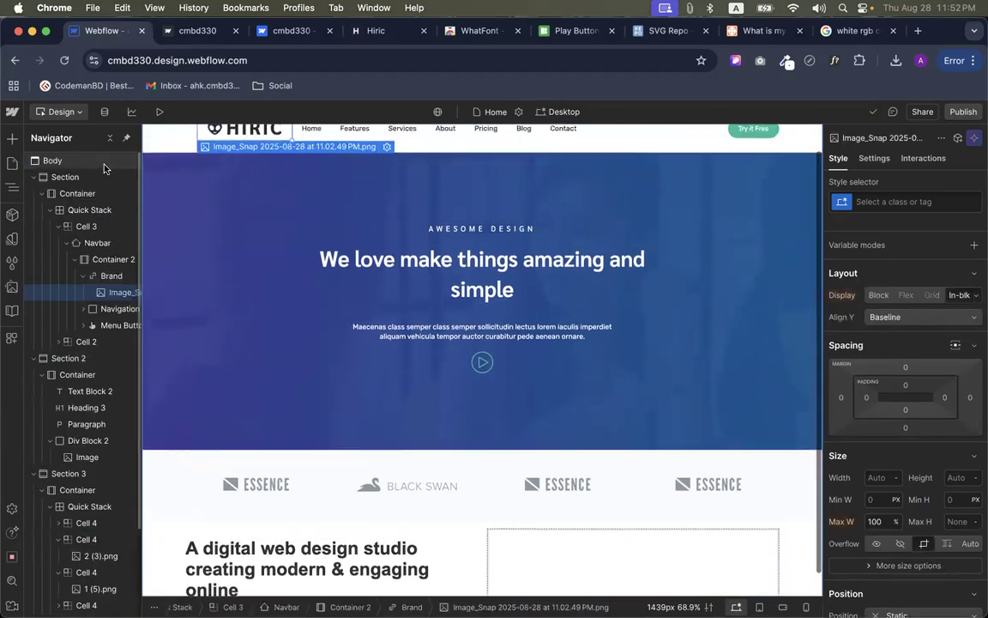
left_click(92, 163)
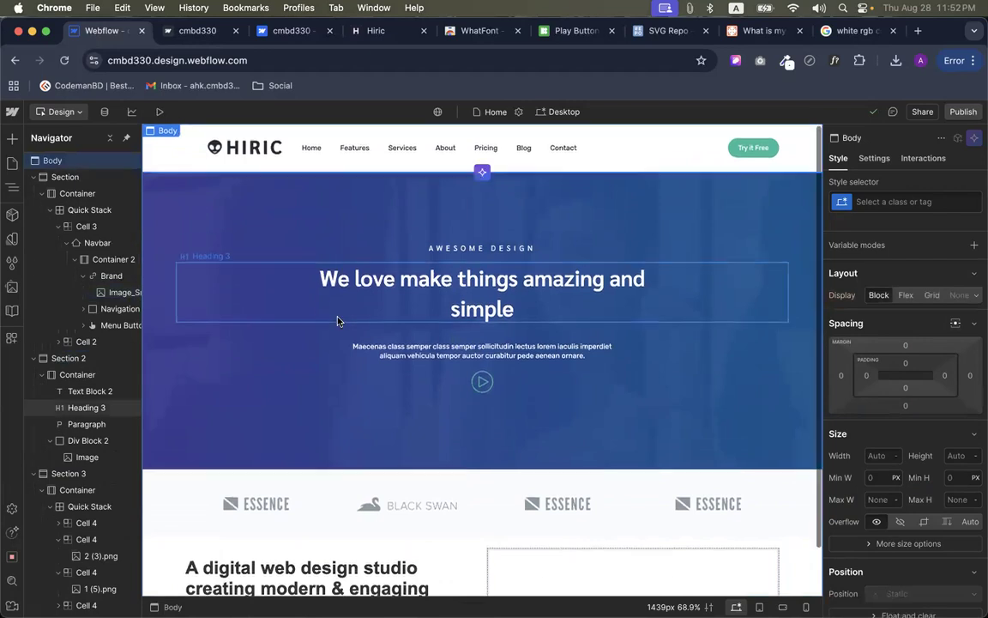
scroll(304, 284, "down", 1)
left_click(13, 135)
left_click(40, 294)
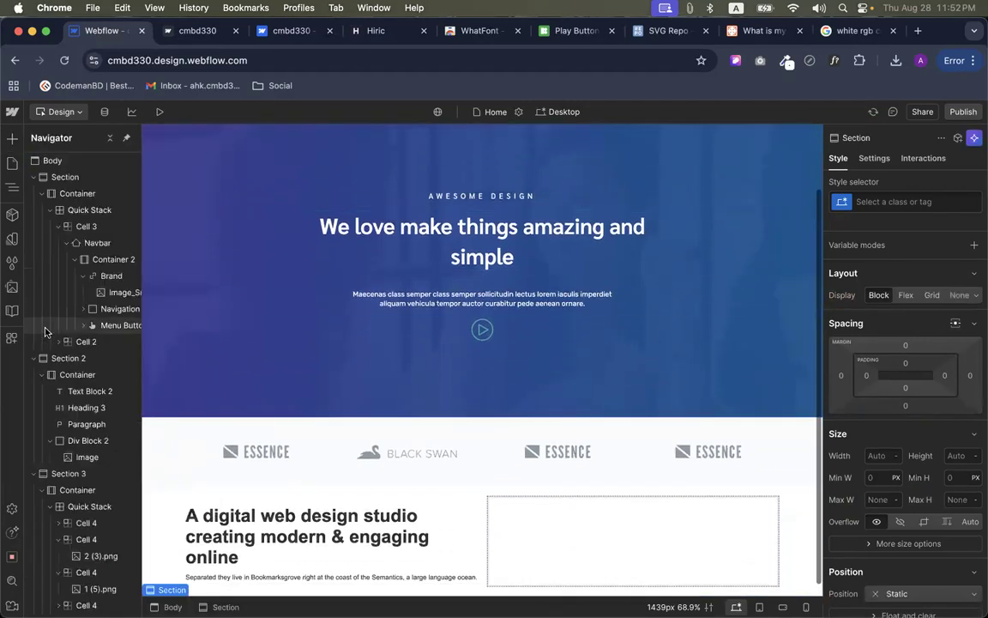
left_click(960, 456)
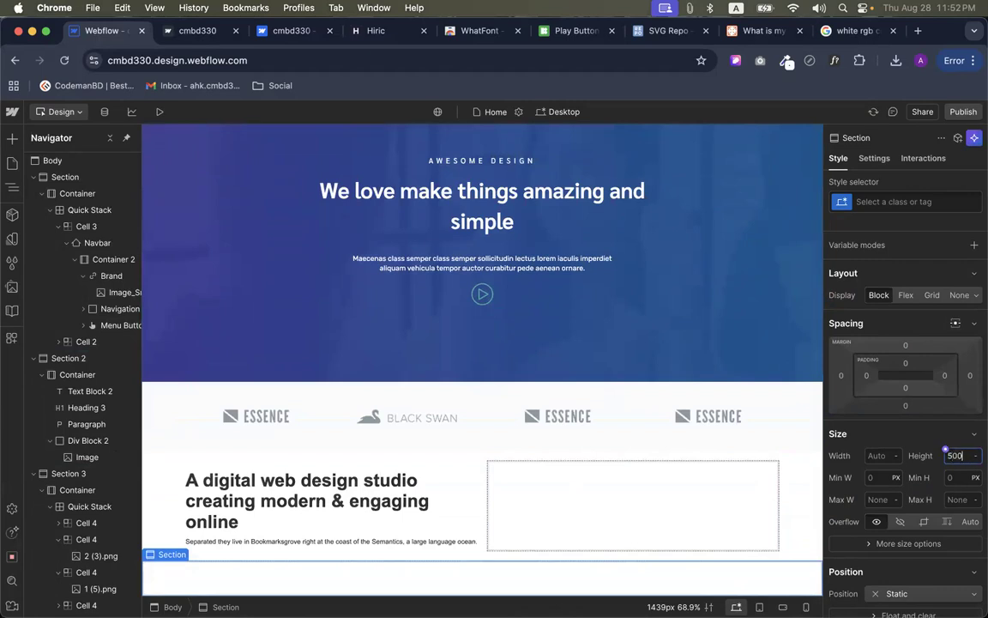
type("500")
key("Return")
scroll(618, 386, "down", 3)
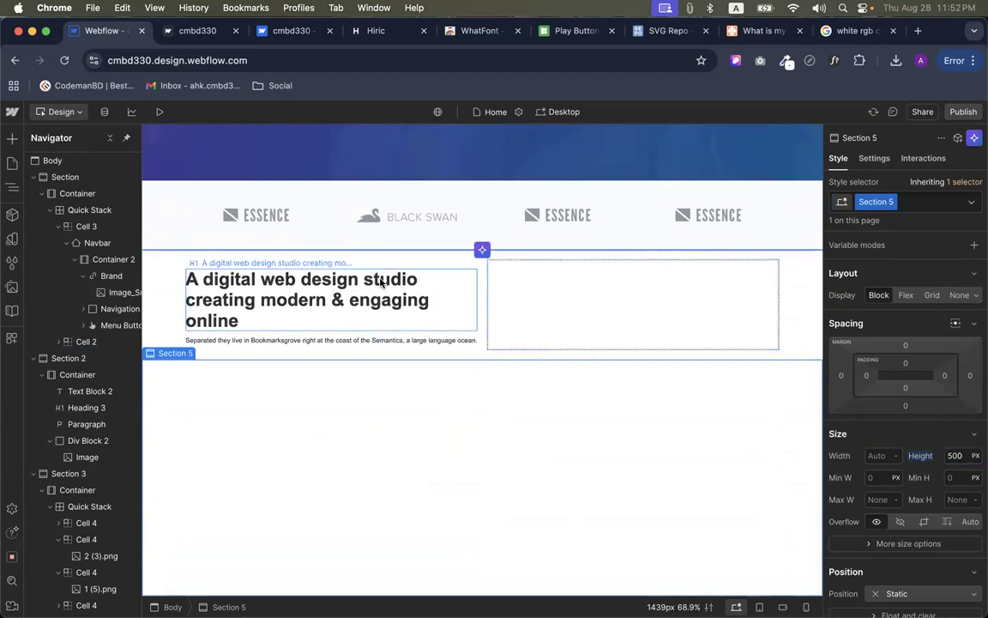
left_click(387, 326)
left_click(387, 340)
left_click(562, 328)
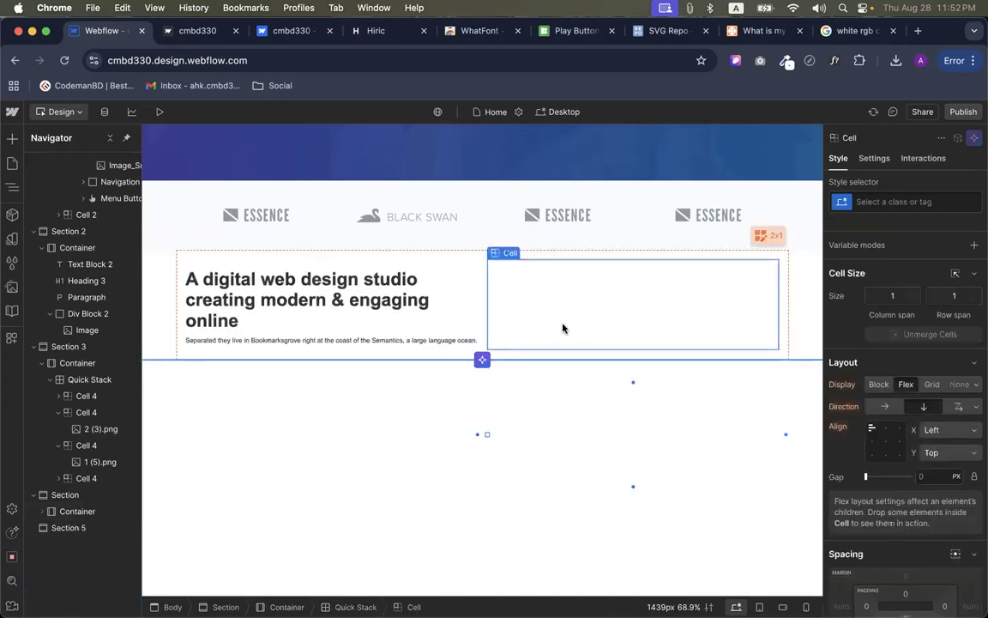
left_click(492, 396)
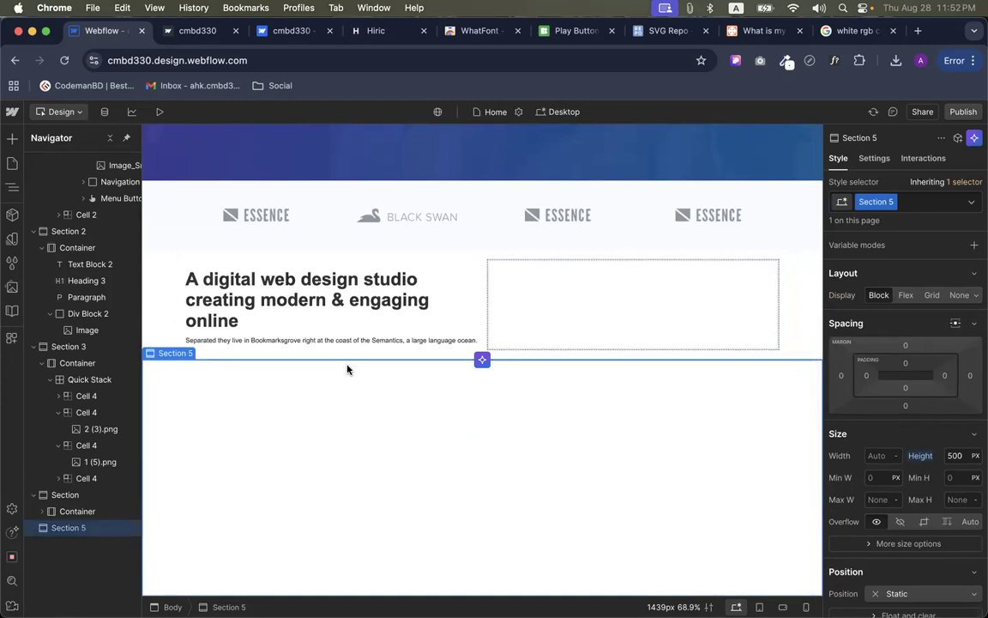
left_click(331, 280)
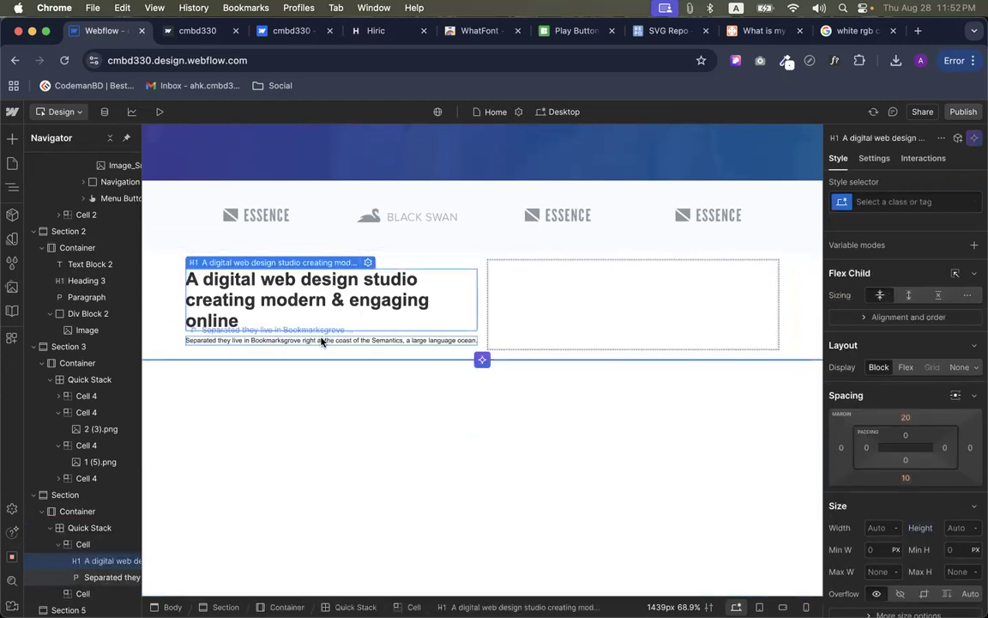
left_click(322, 341)
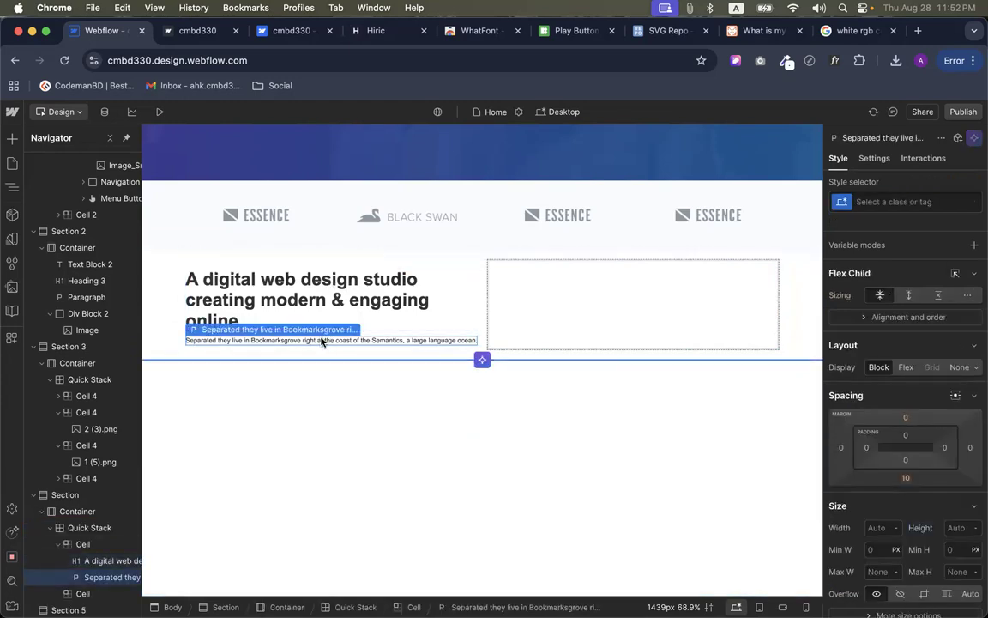
Re-enter the first cell's paragraph as "Separated they live in Bookmarksgrove right at the coast of the Semantics, a large language ocean."
left_click(394, 33)
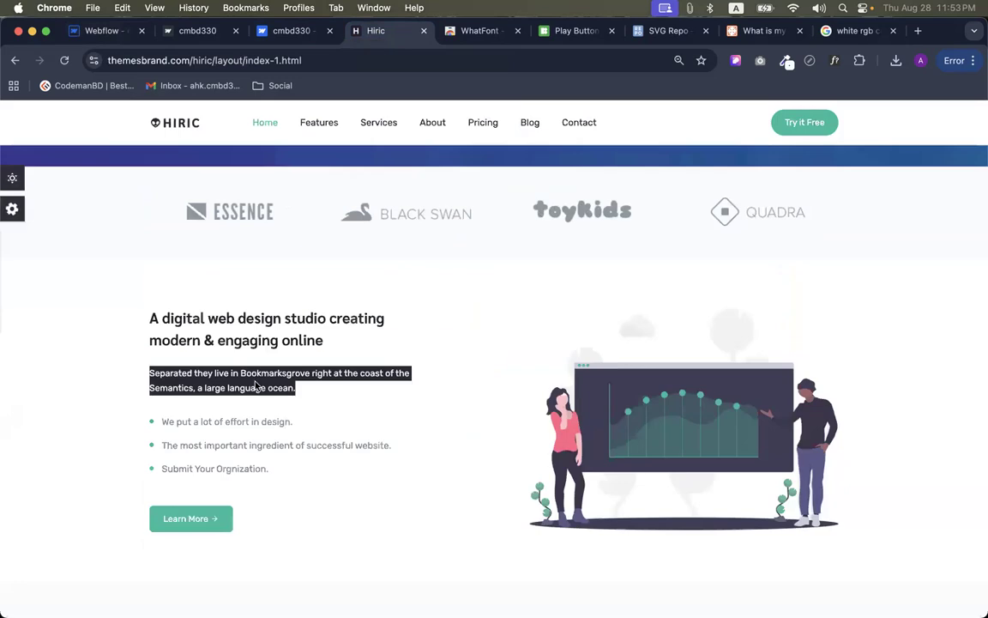
left_click(101, 31)
mouse_move(249, 341)
left_mouse_down()
mouse_move(254, 349)
mouse_move(245, 343)
left_mouse_up()
double_click(245, 343)
triple_click(243, 342)
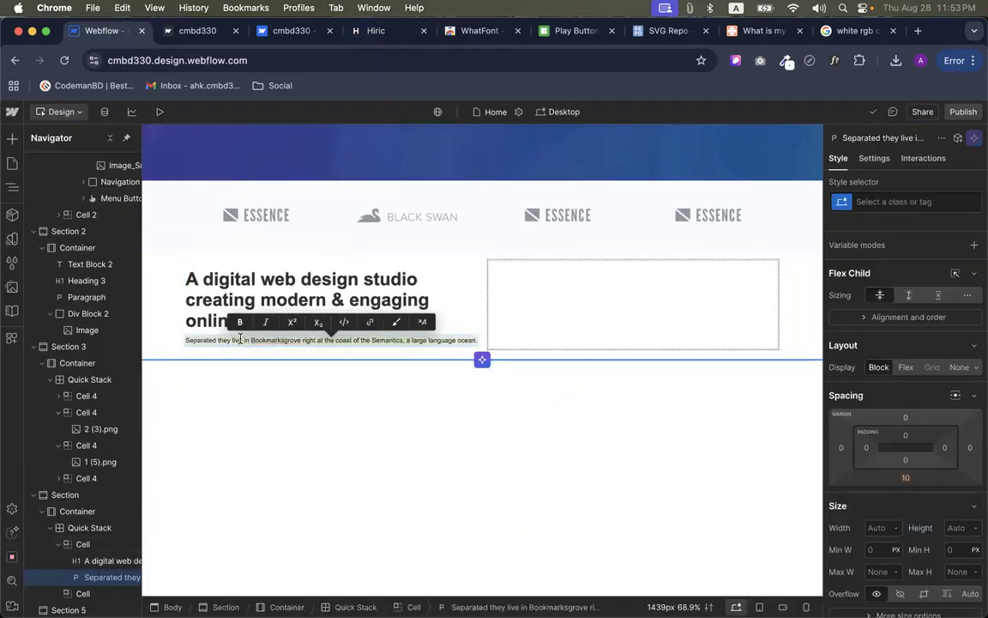
type("Separated they live in Bookmarksgrove right at the coast of the Semantics, a large language ocean.")
left_click(271, 399)
left_click(361, 31)
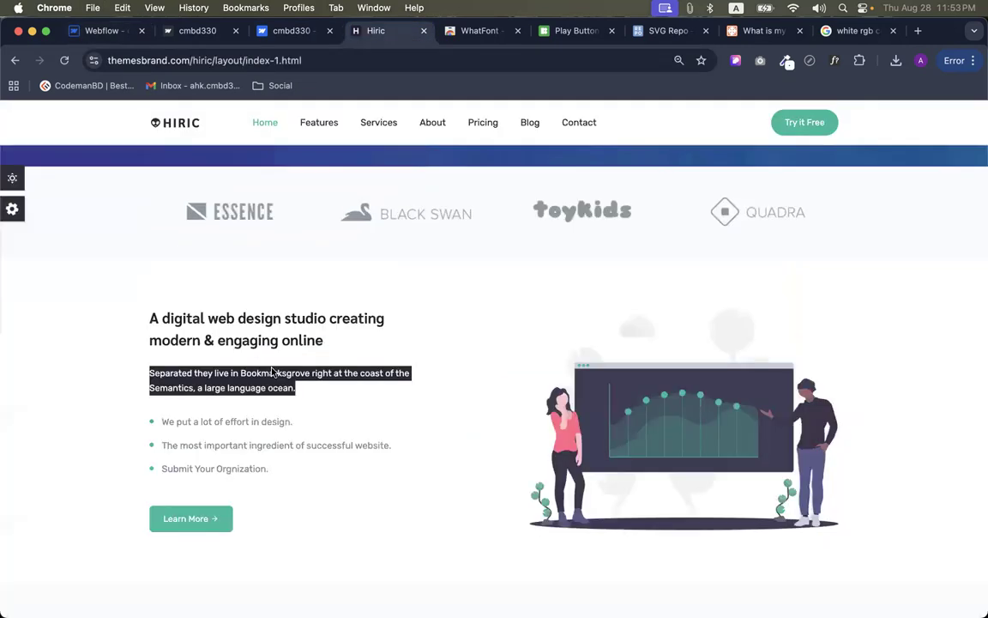
left_click(103, 31)
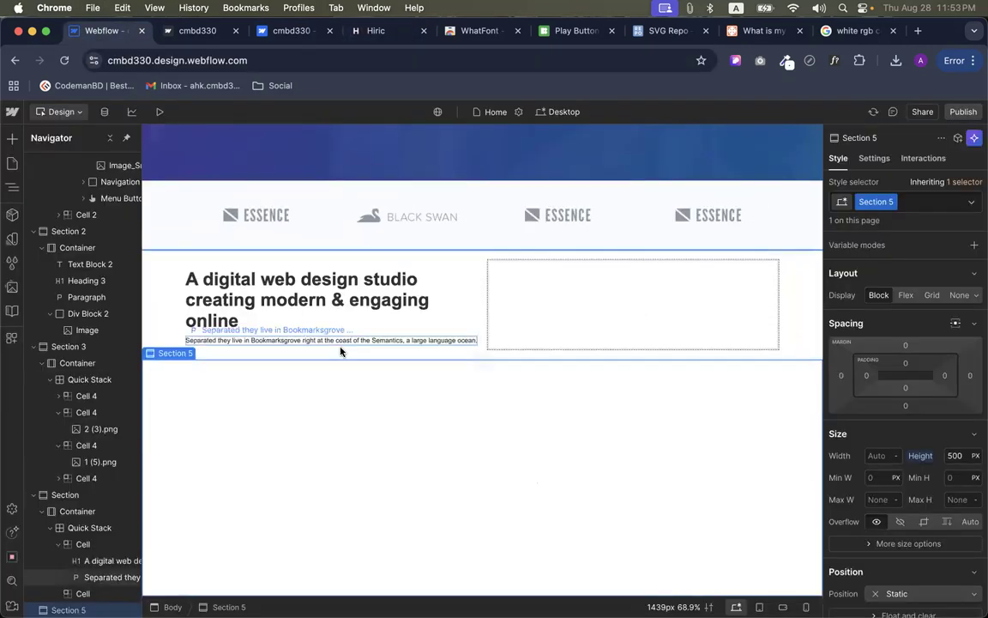
Save the analytics illustration from the Hiric reference page to the Downloads folder as growth-analytics (2)
left_click(550, 277)
left_click(376, 31)
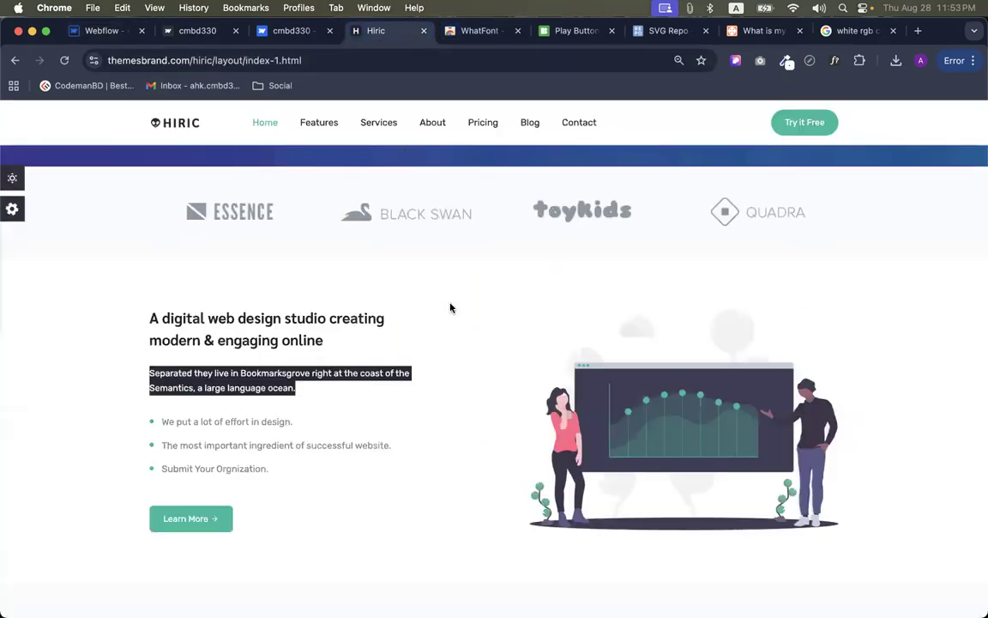
right_click(603, 386)
left_click(639, 419)
right_click(634, 381)
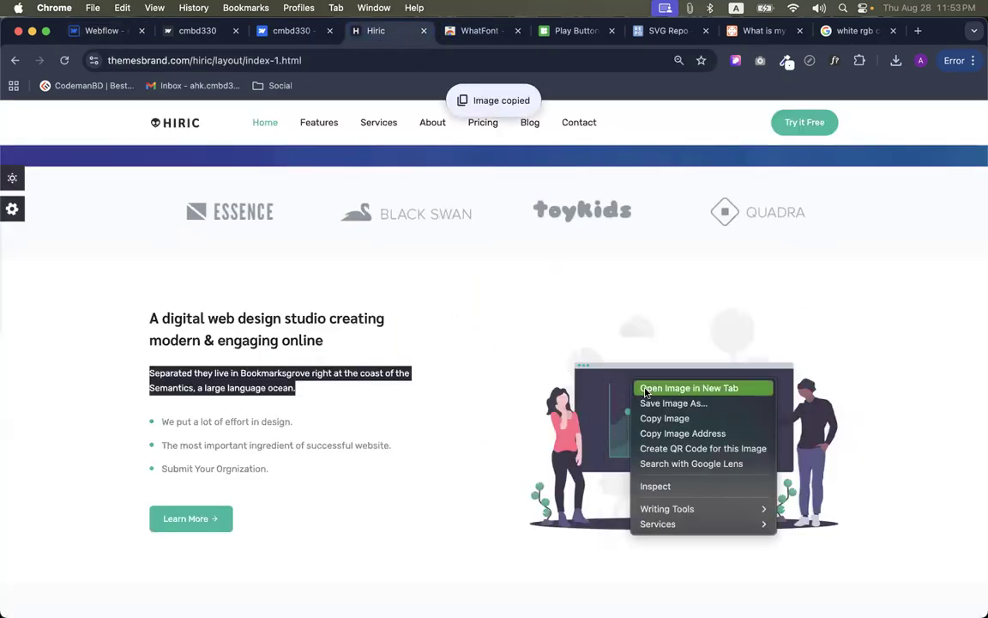
left_click(648, 400)
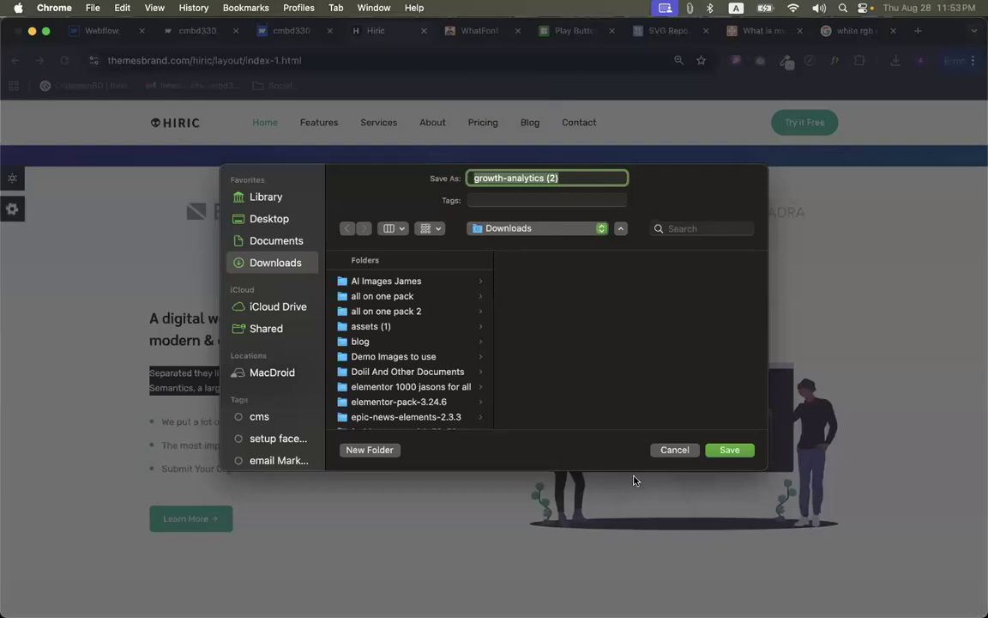
scroll(389, 374, "down", 10)
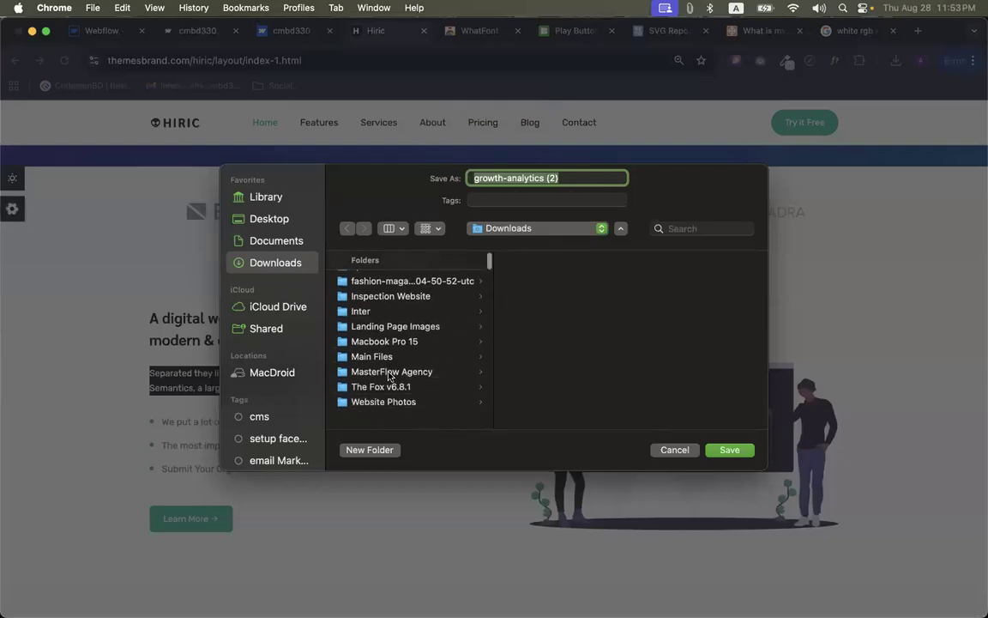
scroll(393, 324, "down", 5)
scroll(393, 324, "up", 15)
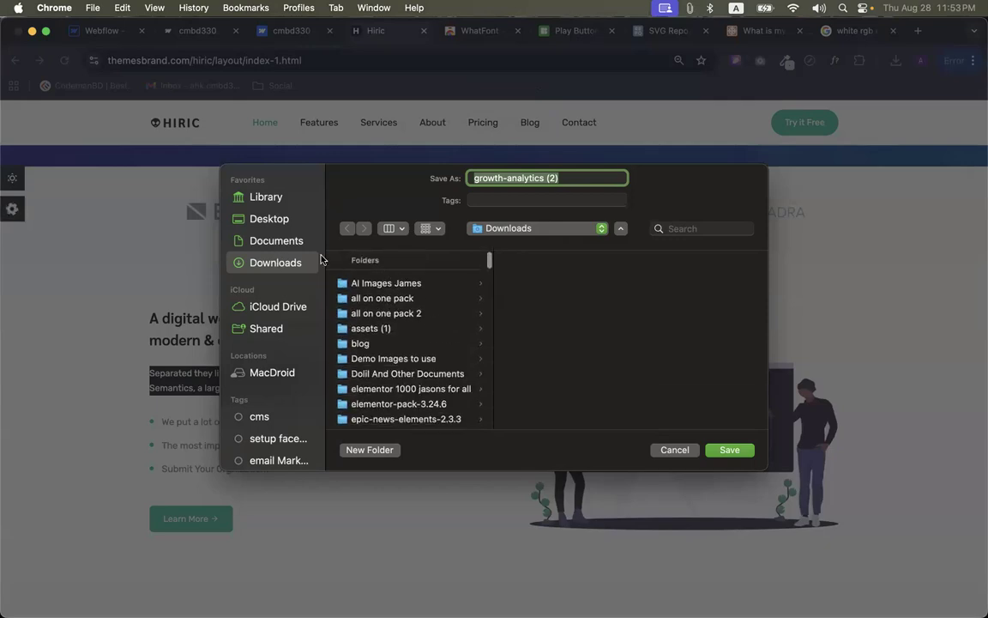
left_click(728, 450)
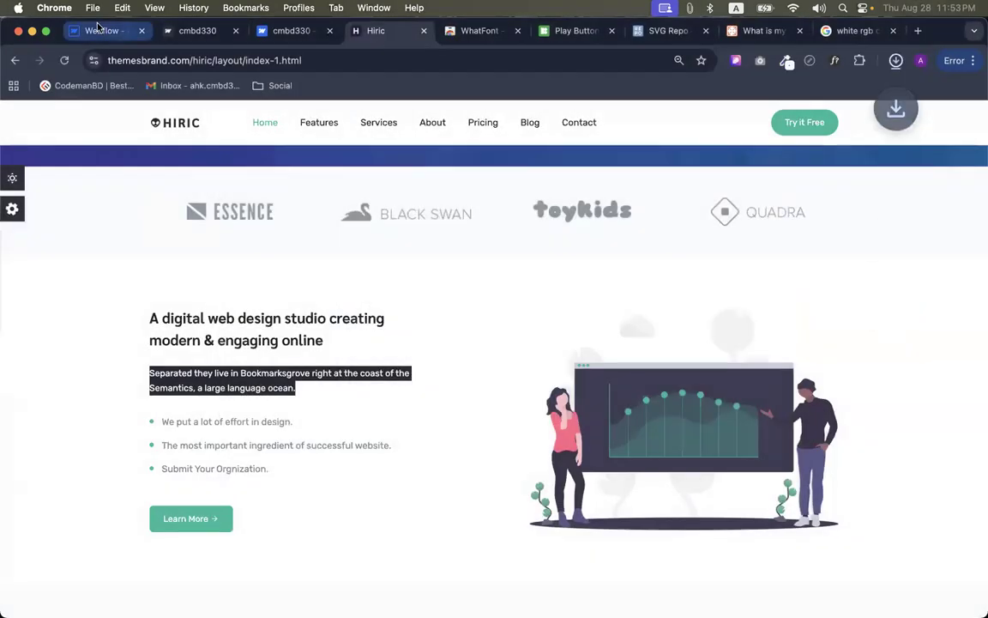
Place the downloaded growth-analytics illustration in the Quick Stack's empty second cell in Webflow
left_click(99, 30)
left_click_drag(755, 91, 659, 279)
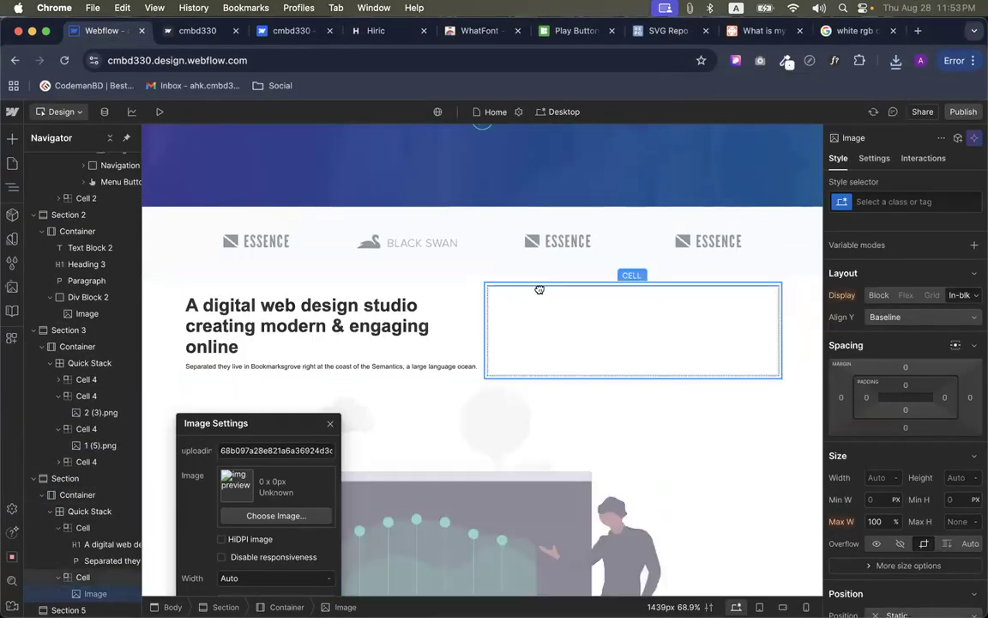
left_click(359, 403)
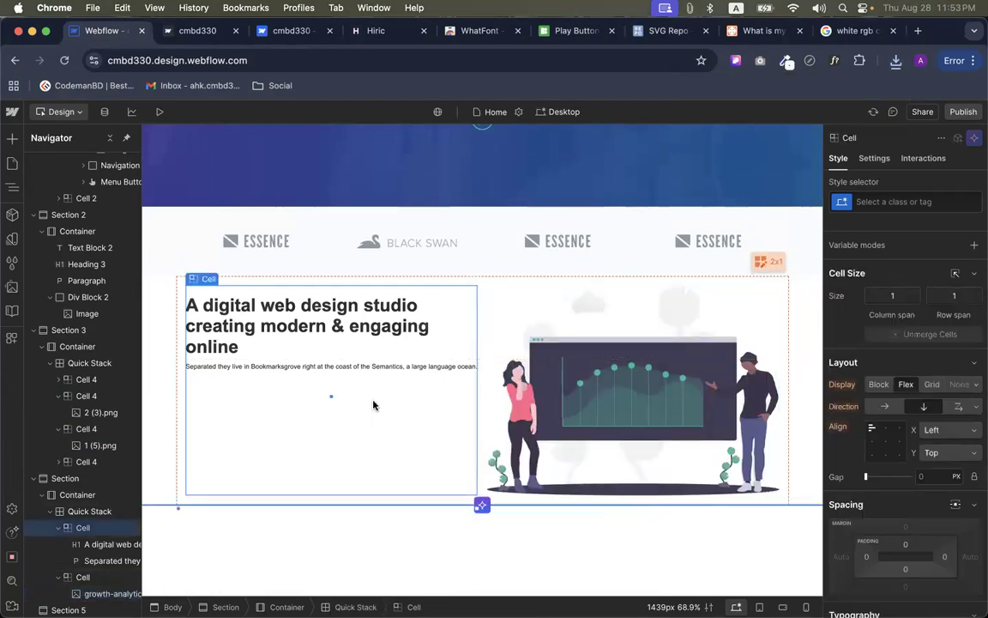
left_click(544, 383)
left_click(378, 407)
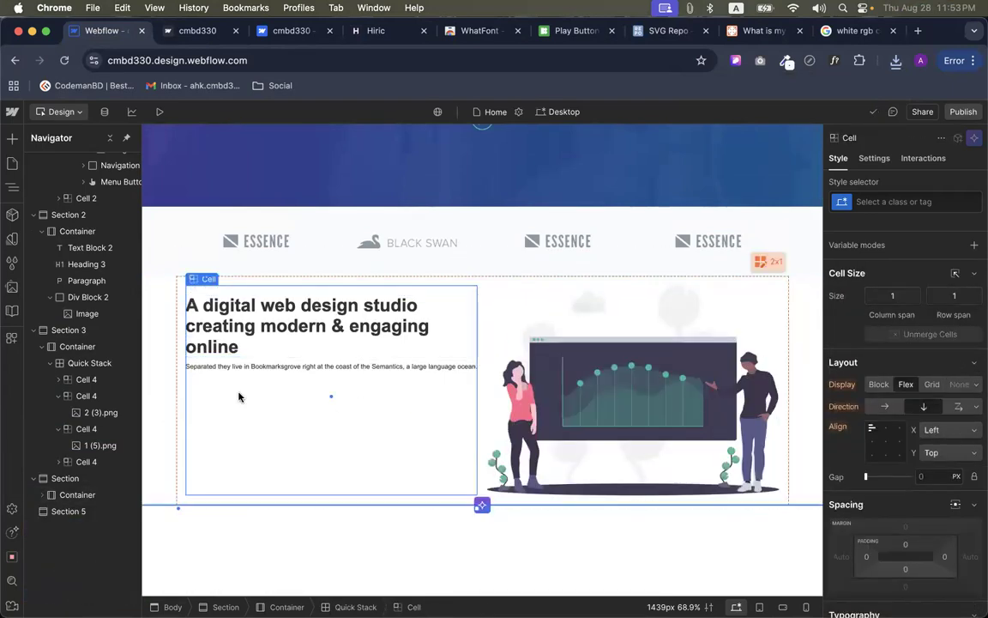
Examine the bullet list below the paragraph in the Hiric reference, starting with "We put a lot of effort in design."
left_click(12, 137)
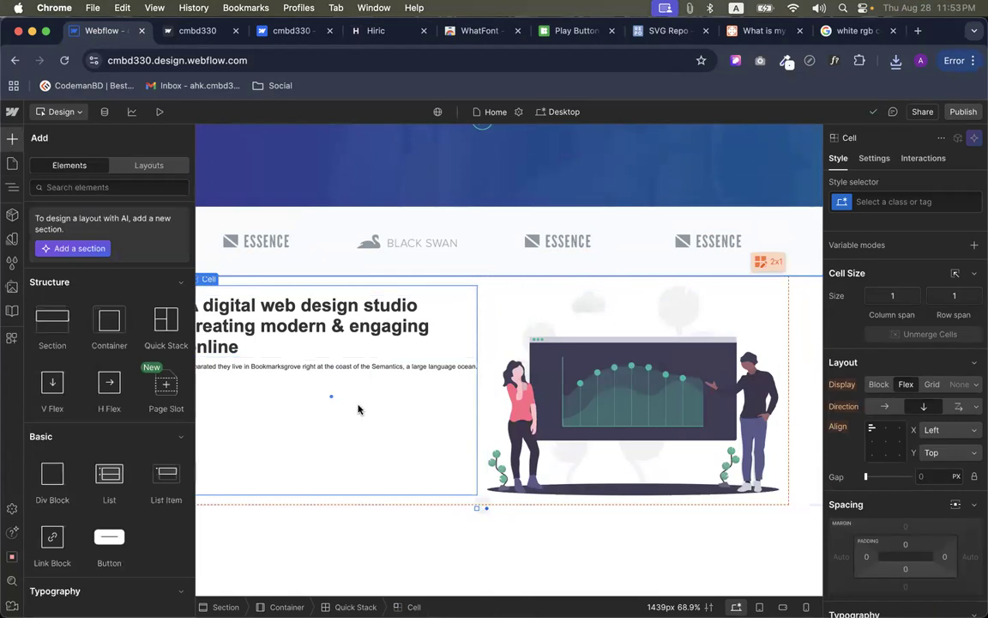
left_click(291, 31)
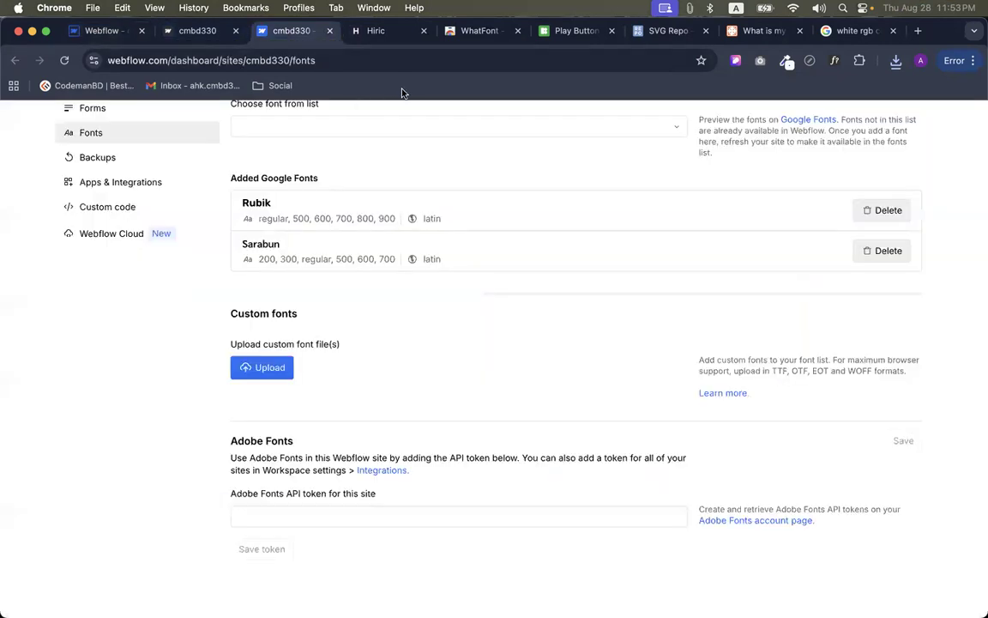
left_click(378, 30)
left_click(158, 421)
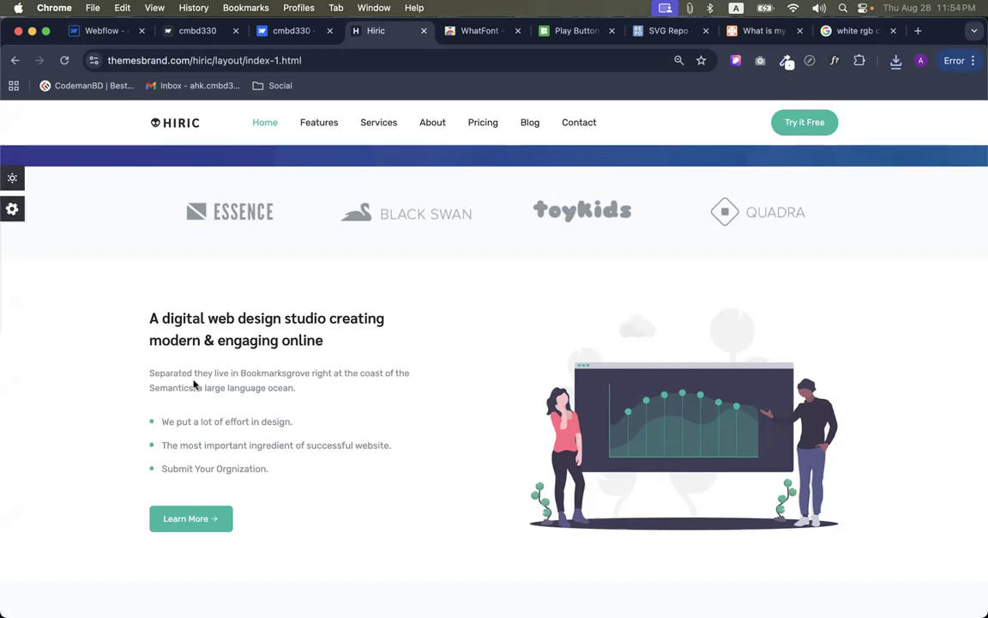
left_click_drag(161, 422, 298, 432)
left_click(337, 413)
left_click_drag(163, 424, 384, 428)
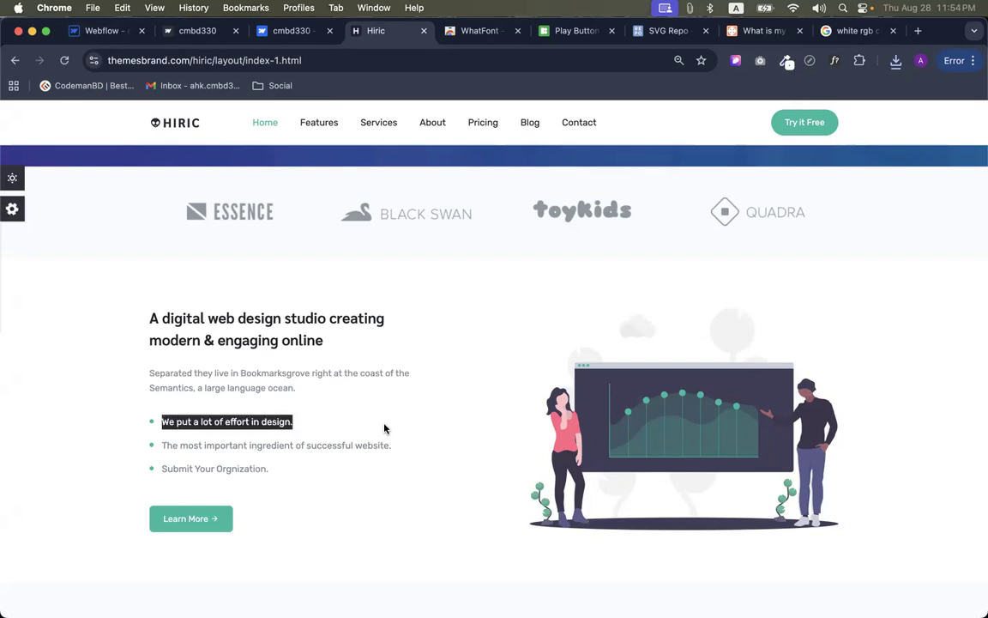
left_click(370, 397)
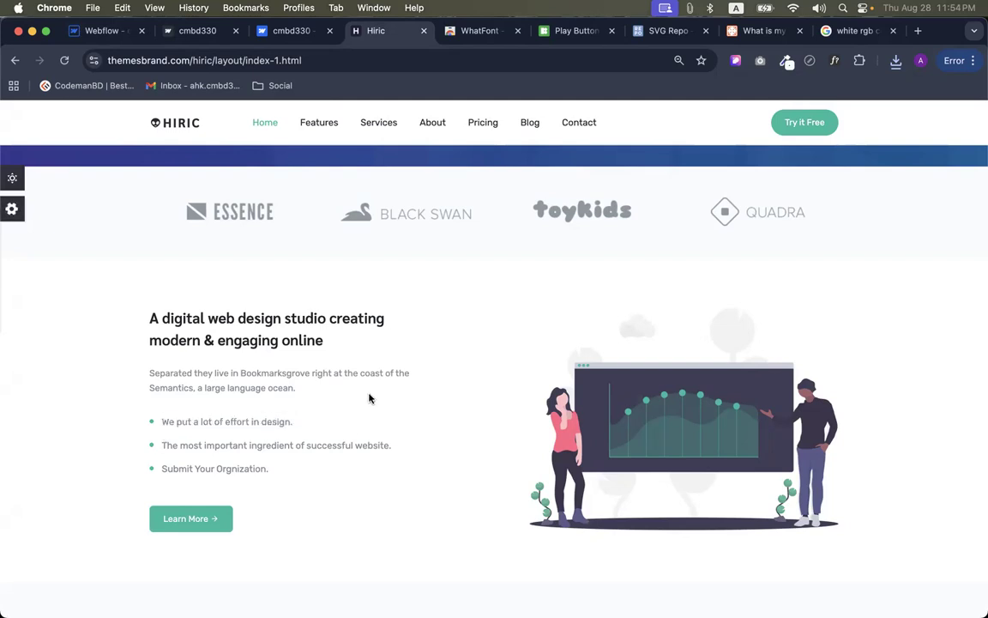
In the Webflow design, add a horizontal flex block below the paragraph in the Quick Stack's first cell
left_click(108, 31)
key("z")
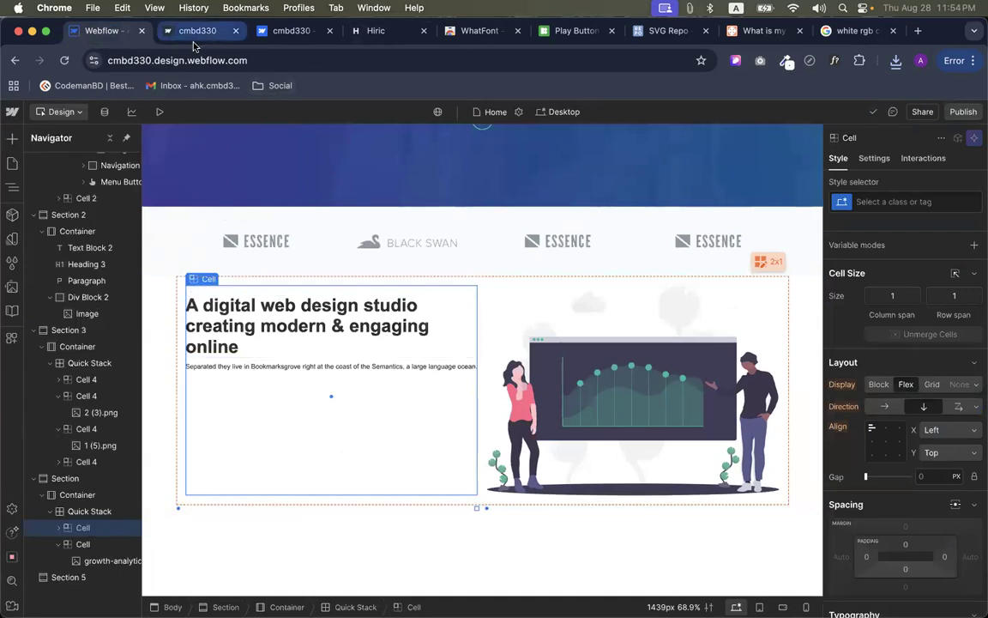
left_click(12, 138)
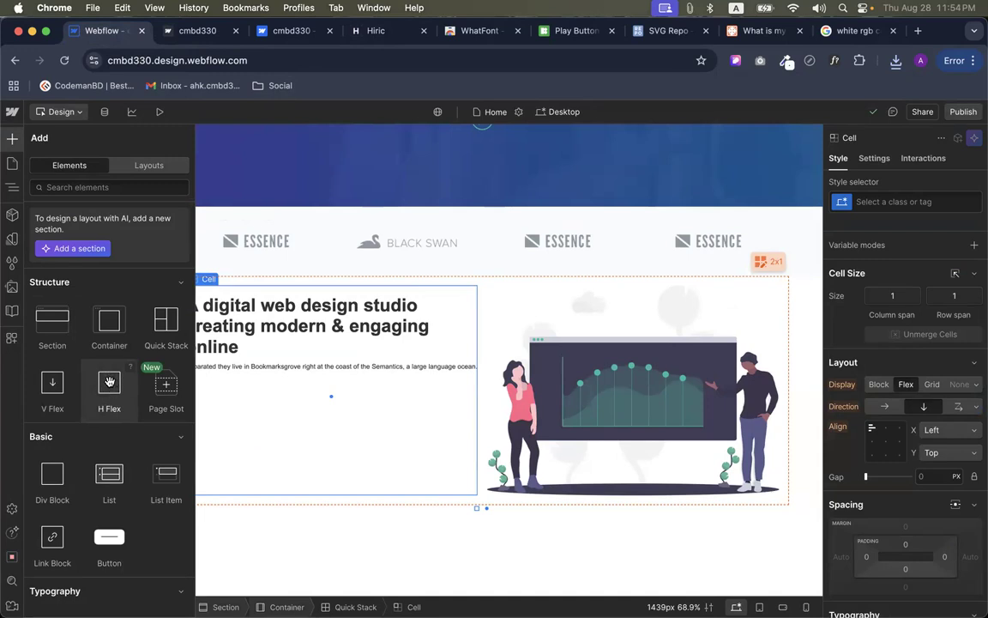
left_click_drag(108, 382, 221, 376)
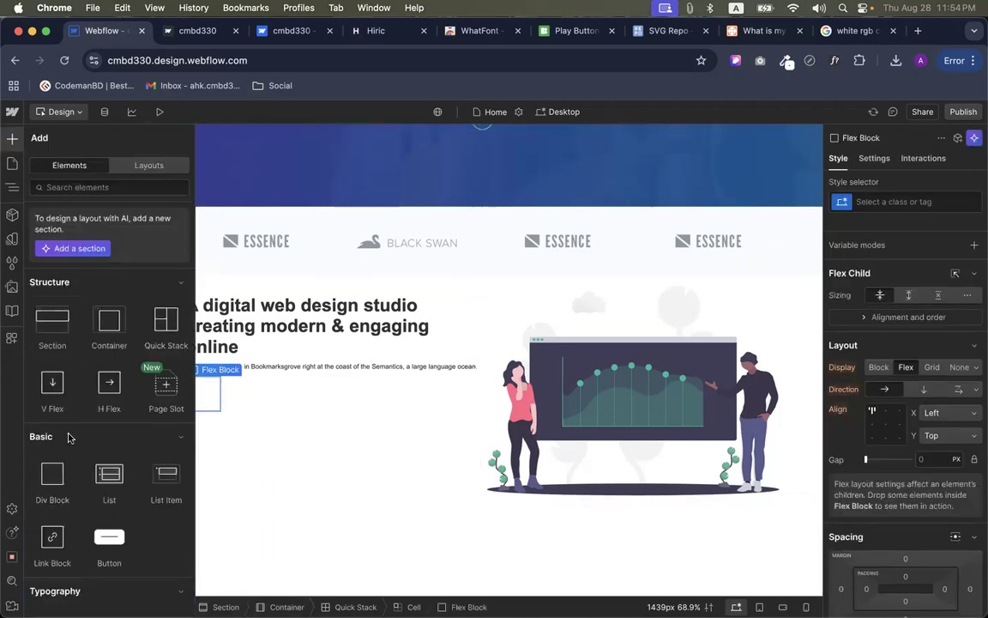
Insert an image and a text block side by side inside the new flex block
scroll(54, 489, "down", 10)
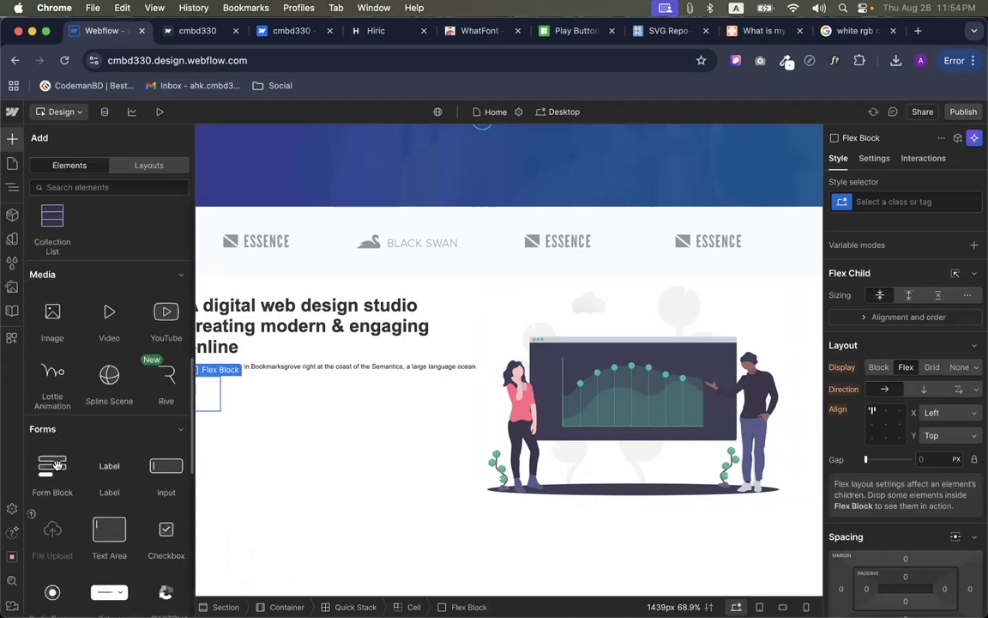
left_click(51, 313)
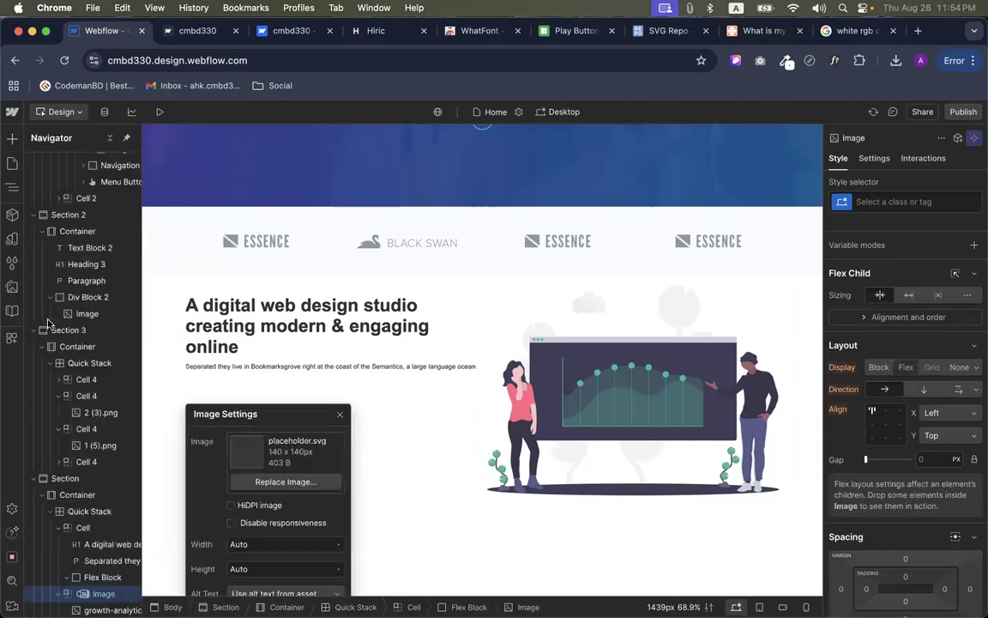
left_click(12, 139)
scroll(52, 412, "down", 5)
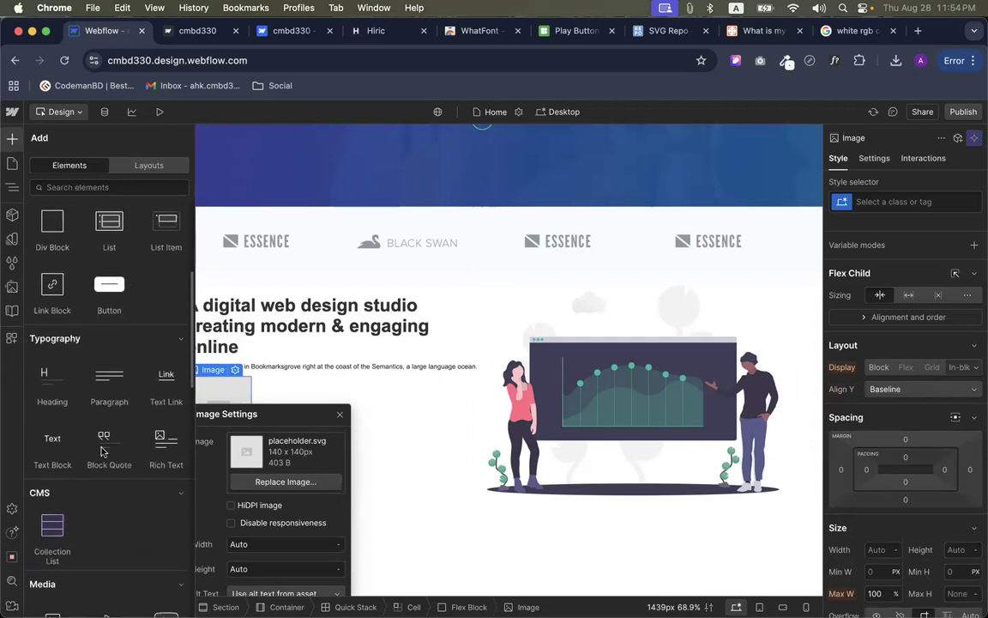
left_click(52, 426)
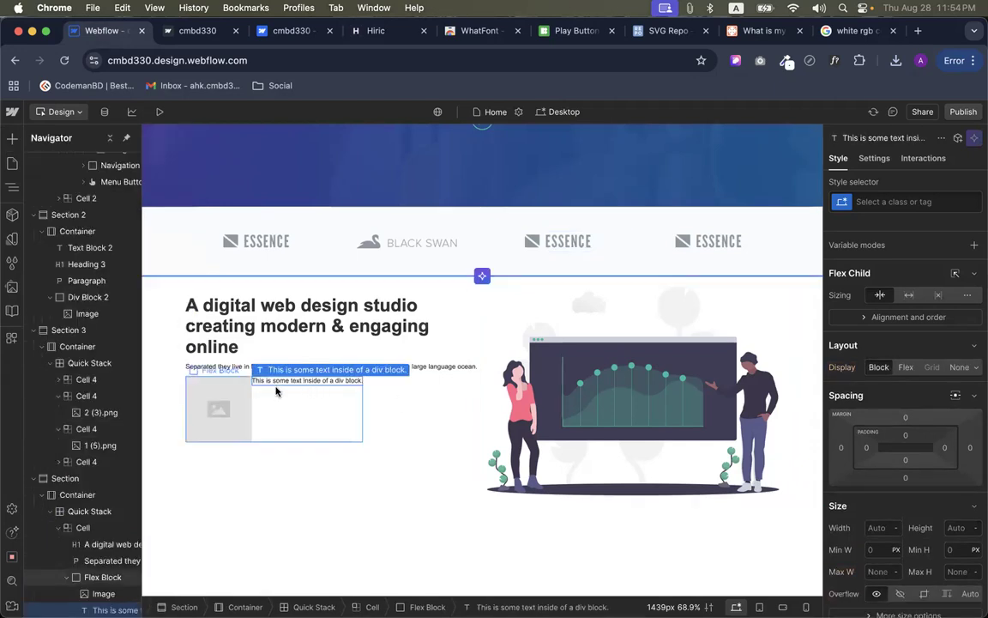
Replace the text block's placeholder with "We put a lot of effort in design." copied from the Hiric reference page
left_click(376, 30)
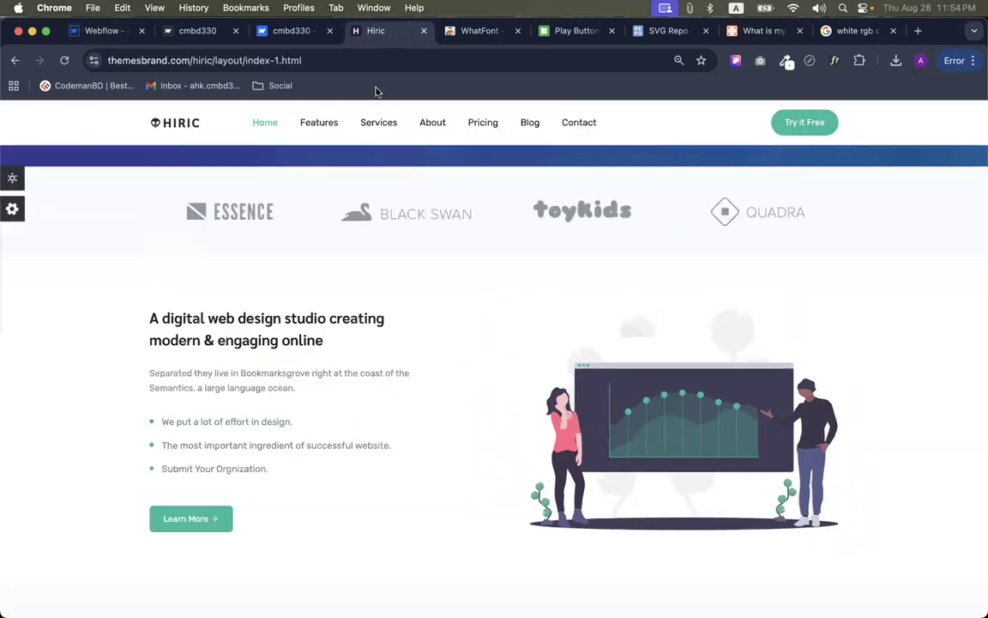
triple_click(232, 421)
key("super+c")
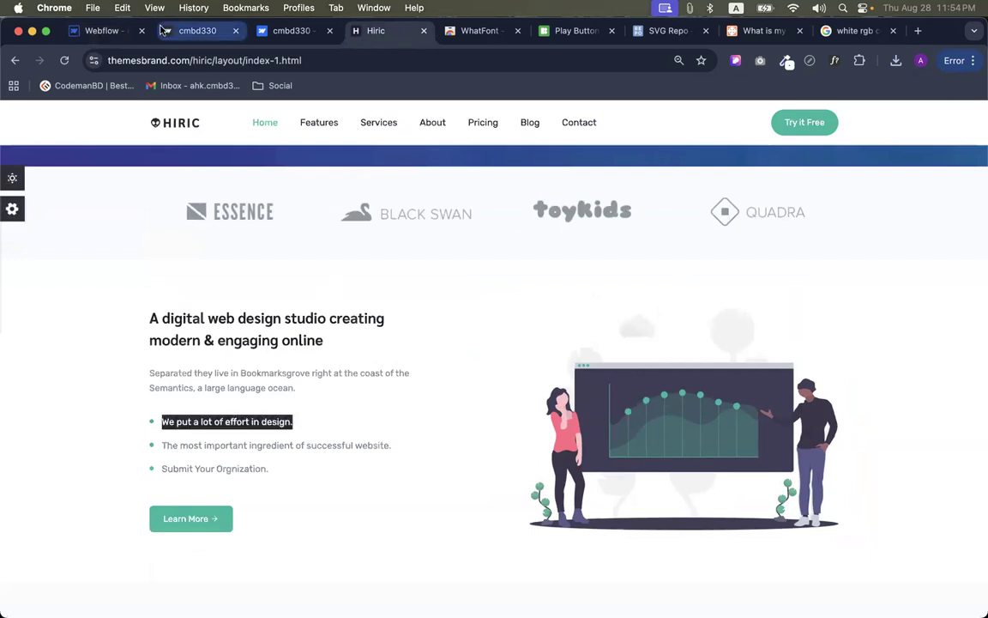
left_click(99, 30)
double_click(277, 382)
key("super+v")
Open the image assets to choose a replacement for the flex block's placeholder image
left_click(214, 418)
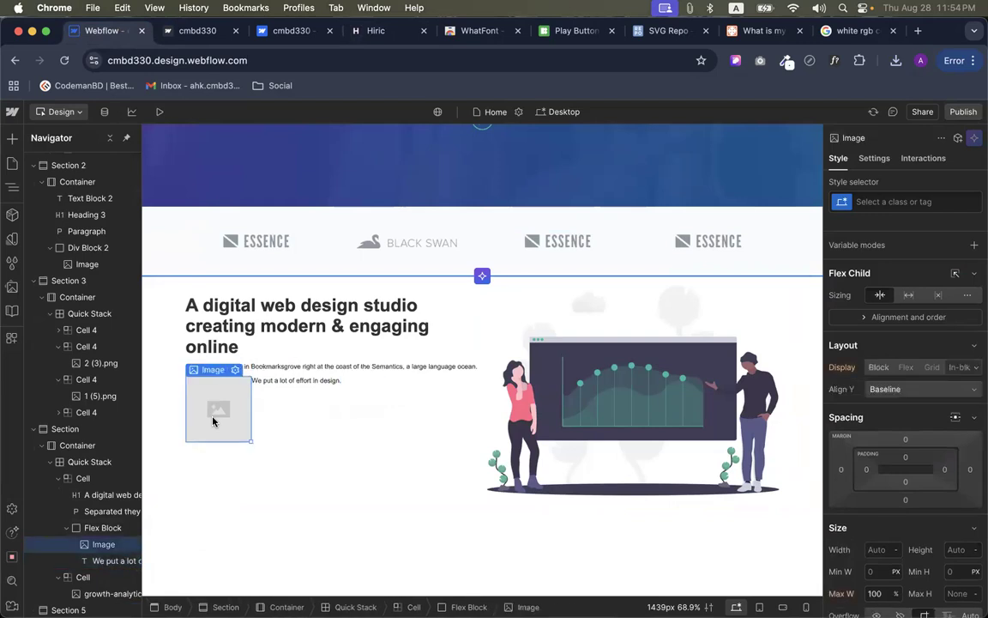
left_click(235, 368)
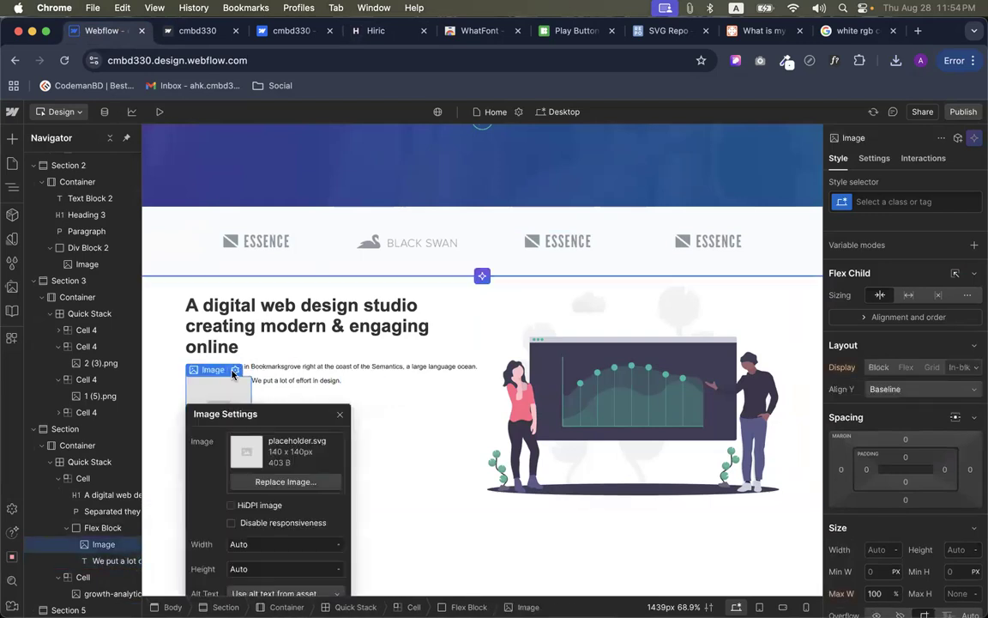
left_click(268, 482)
Switch to the Icons8 page, dismiss the attribution notice and search the icons for "dot"
left_click(540, 30)
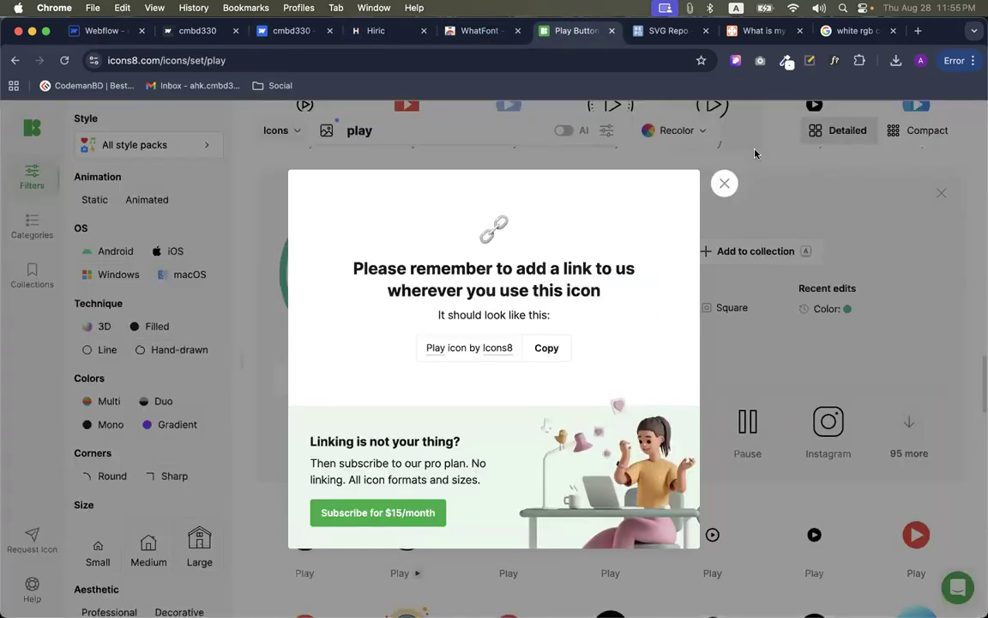
left_click(724, 182)
key("Escape")
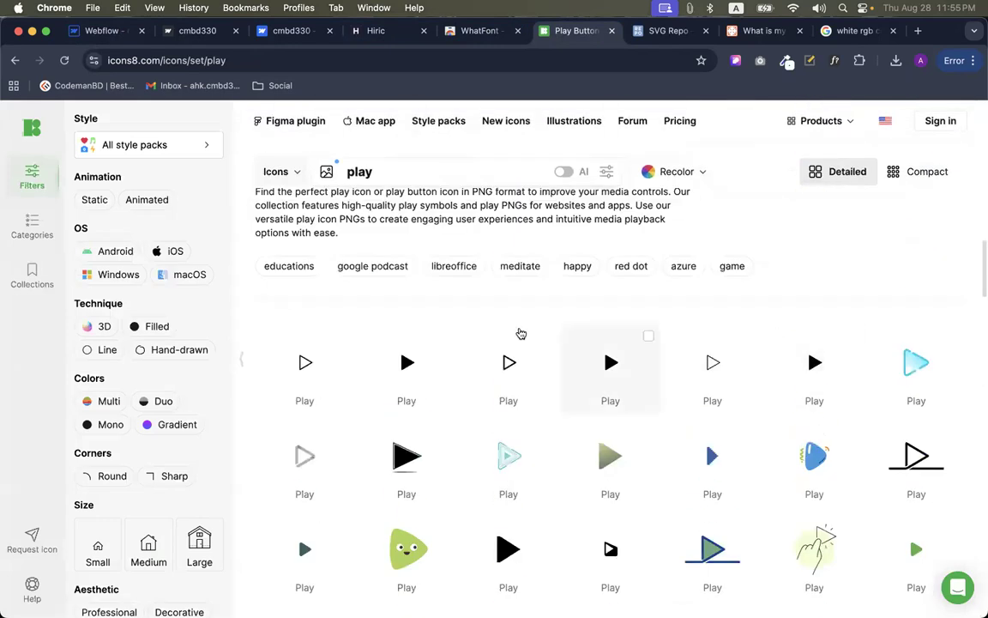
scroll(520, 332, "down", 10)
double_click(355, 170)
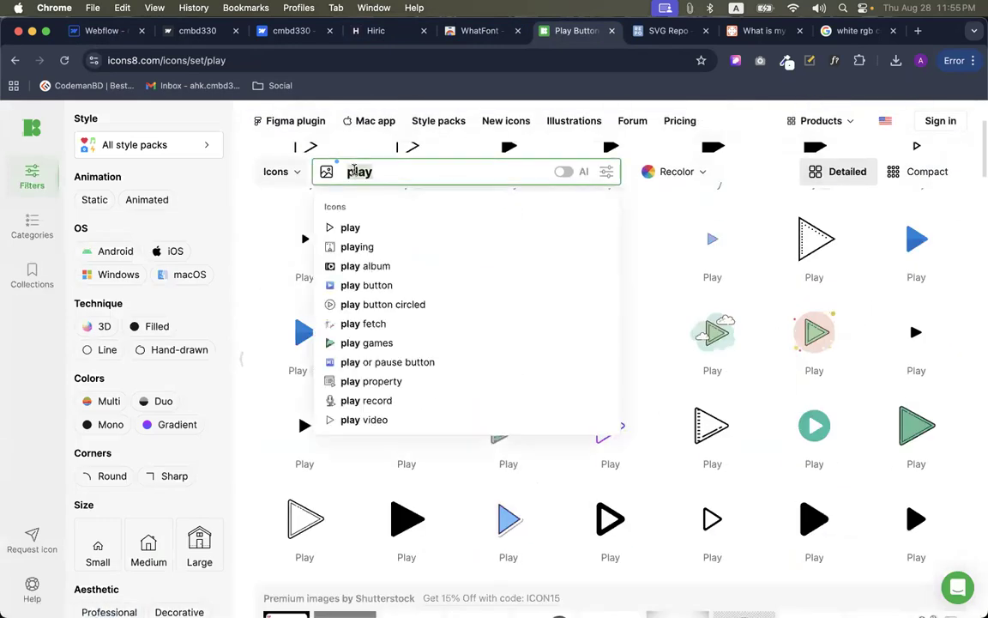
type("dot")
key("Return")
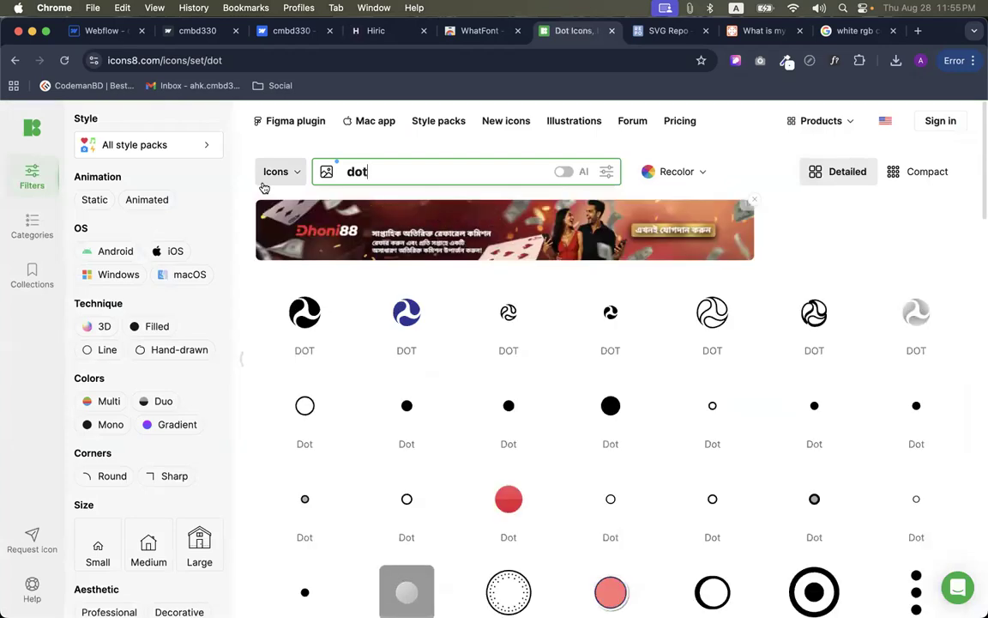
Recolor the iOS 17 Filled Dot icon to green #19BC9C and download it as a 100×100 PNG
left_click(590, 405)
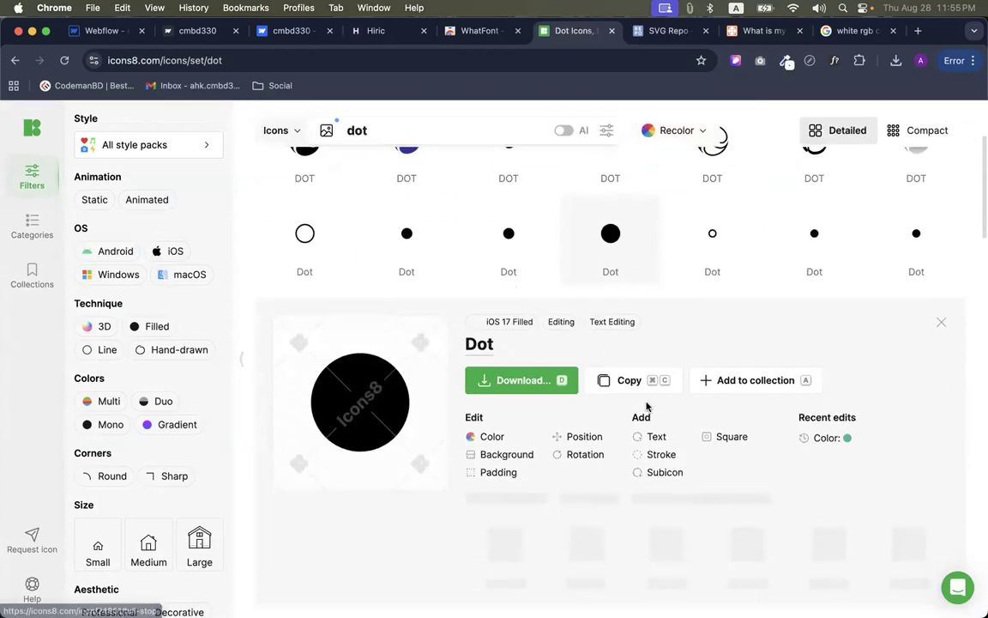
left_click(490, 439)
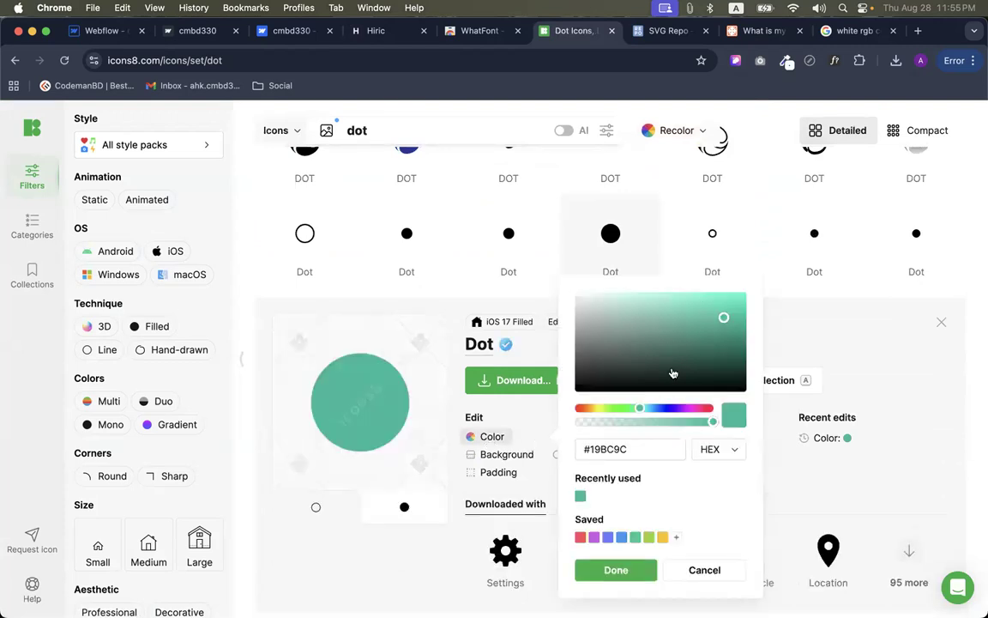
left_click(615, 570)
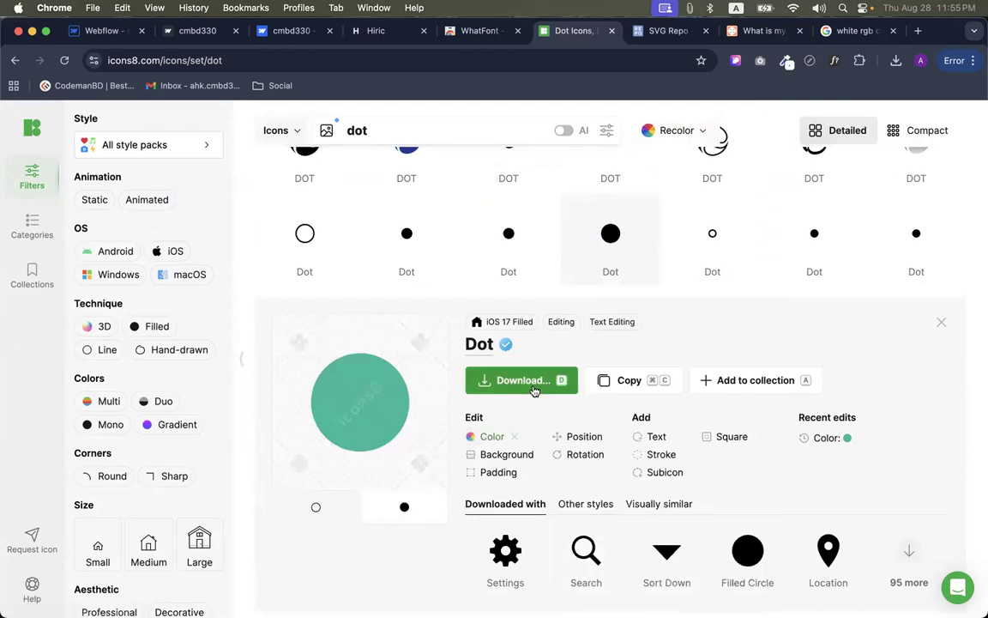
left_click(534, 390)
left_click(381, 277)
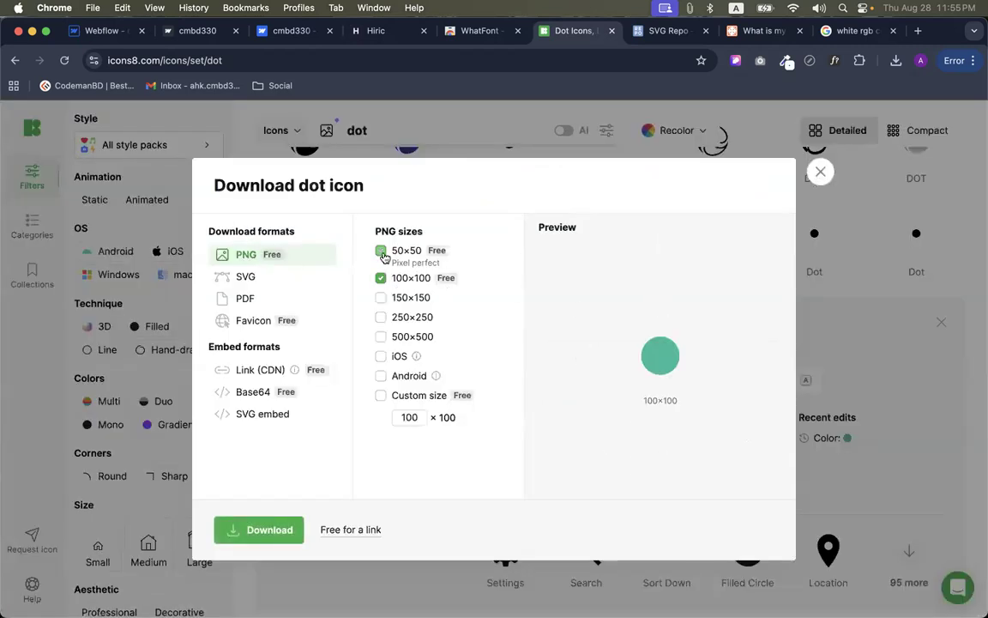
left_click(249, 529)
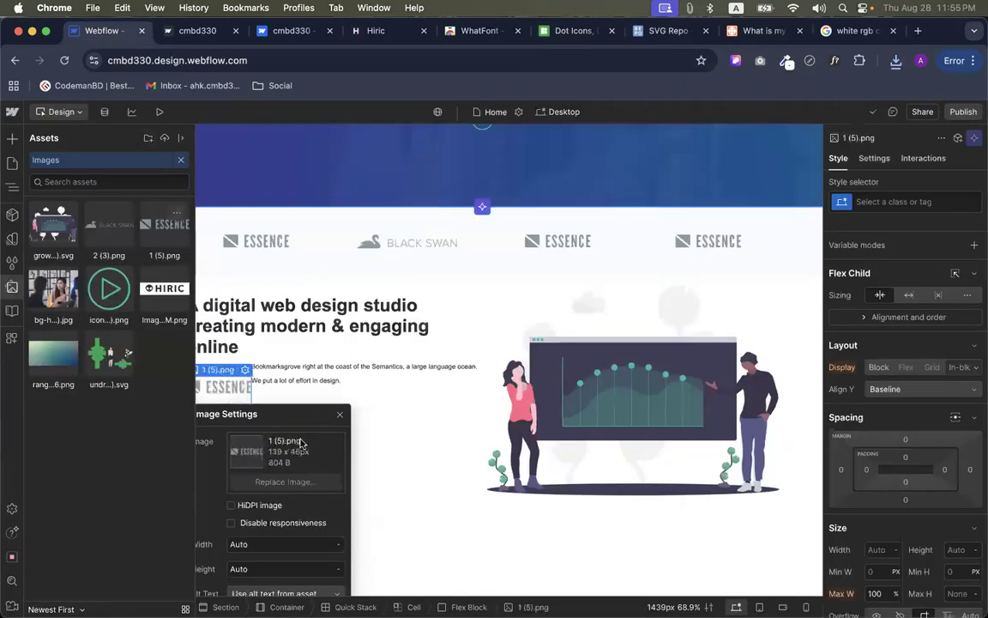
Back in Webflow, undo the Essence logo swap in the image and add the downloaded dot icon to the assets
key("super+z")
key("super+z")
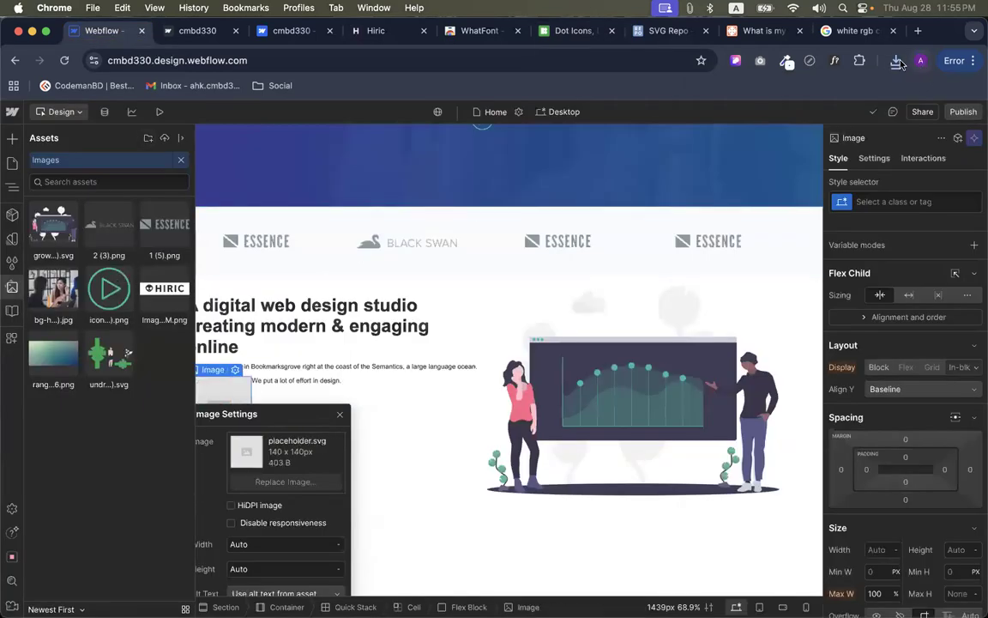
left_click(895, 60)
left_click_drag(776, 118, 112, 238)
left_click(113, 236)
Use the icons8-dot-100 (1).png asset as the image in the flex block
left_click(163, 225)
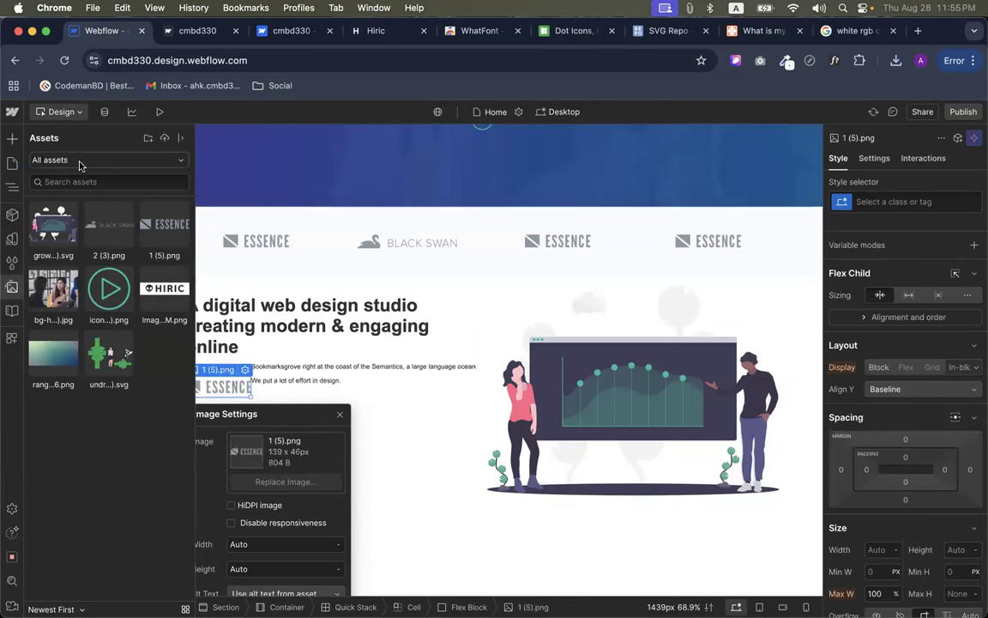
left_click(48, 228)
key("z")
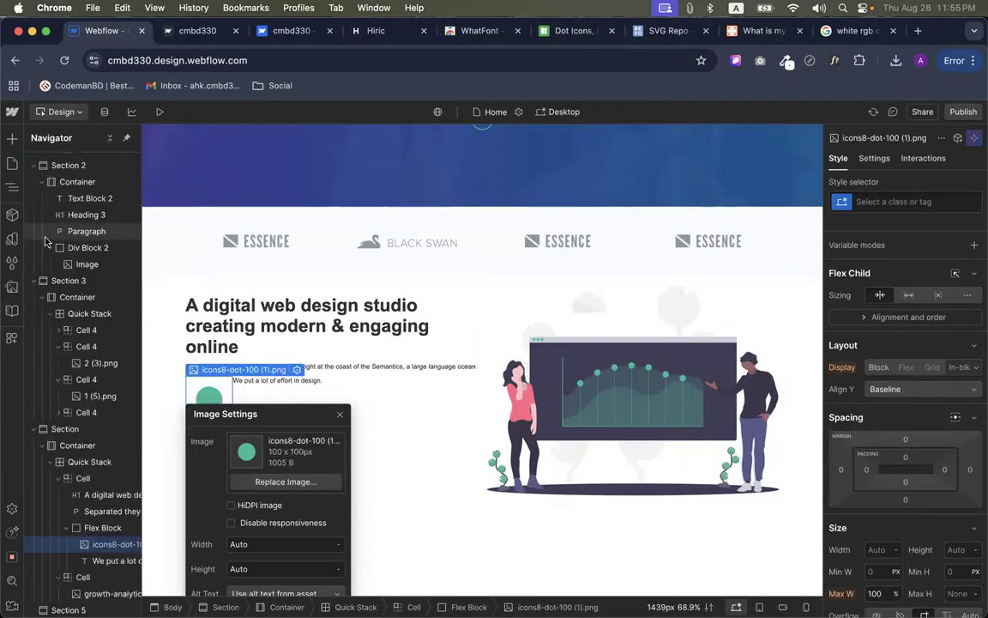
Set the green dot image's width to 32 px
left_click_drag(296, 411, 510, 373)
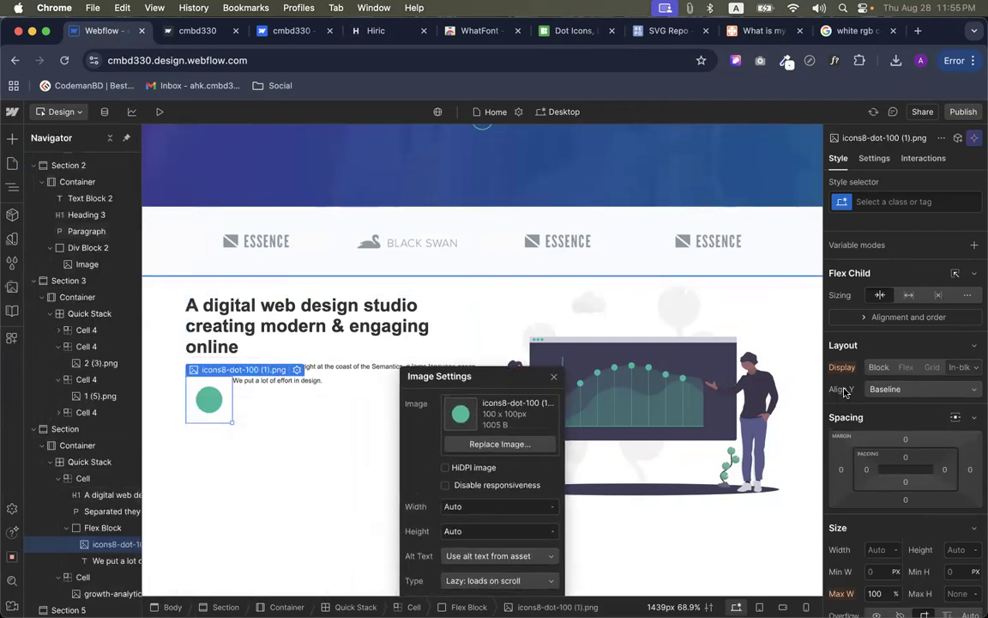
scroll(889, 432, "down", 5)
left_click(867, 336)
type("32")
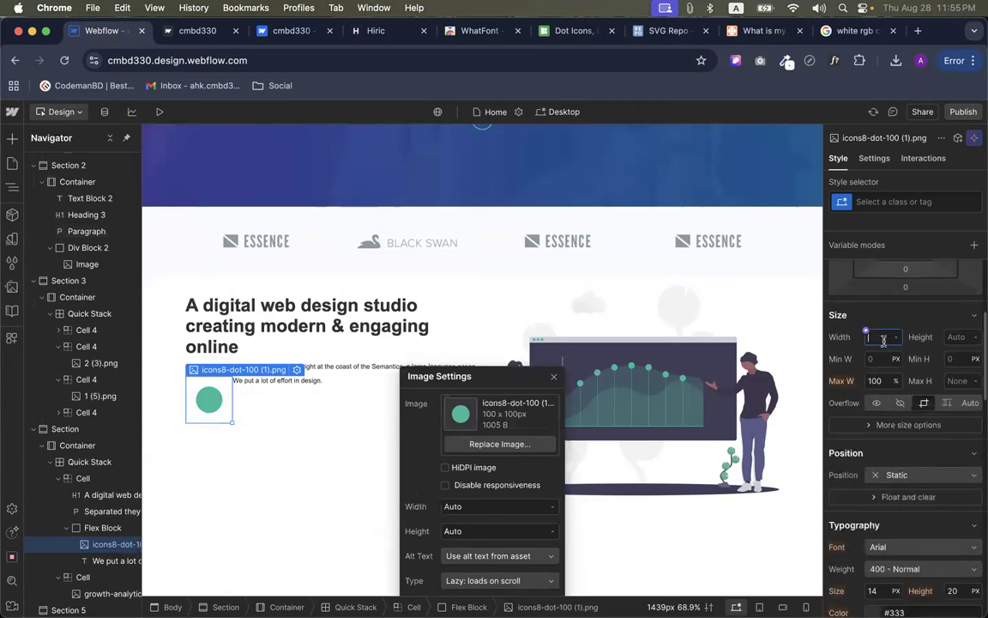
key("Return")
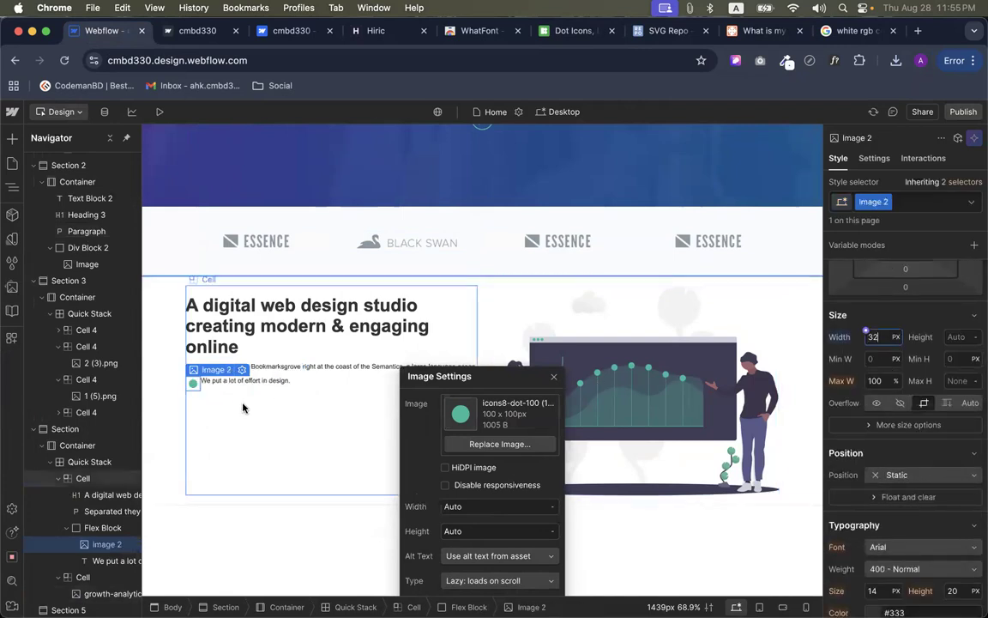
Align the flex block's dot and text to the vertical center and set the gap between them to 10 px
left_click(204, 385)
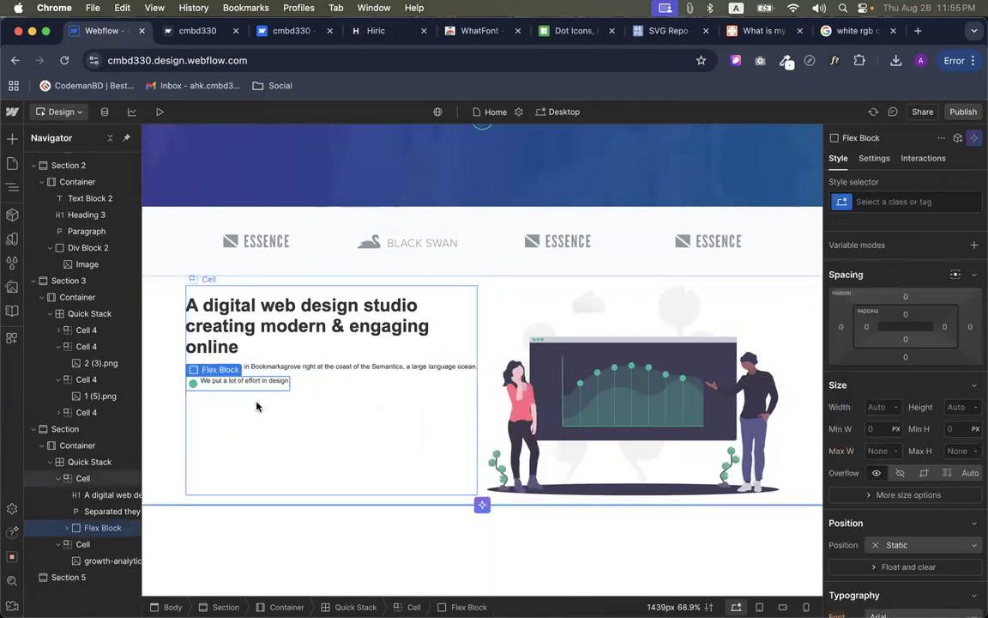
left_click(262, 403)
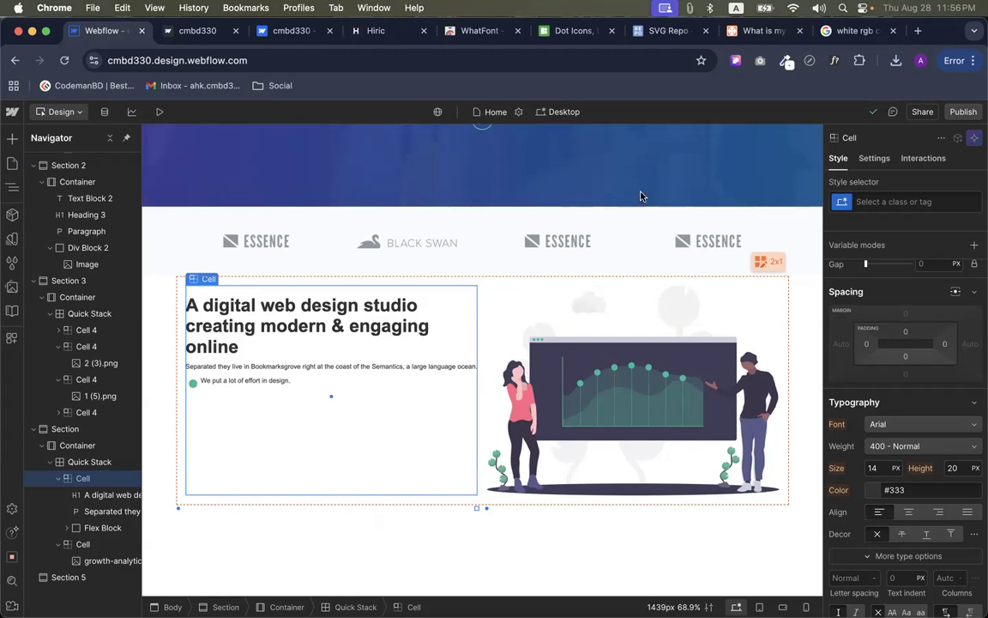
left_click_drag(216, 366, 209, 391)
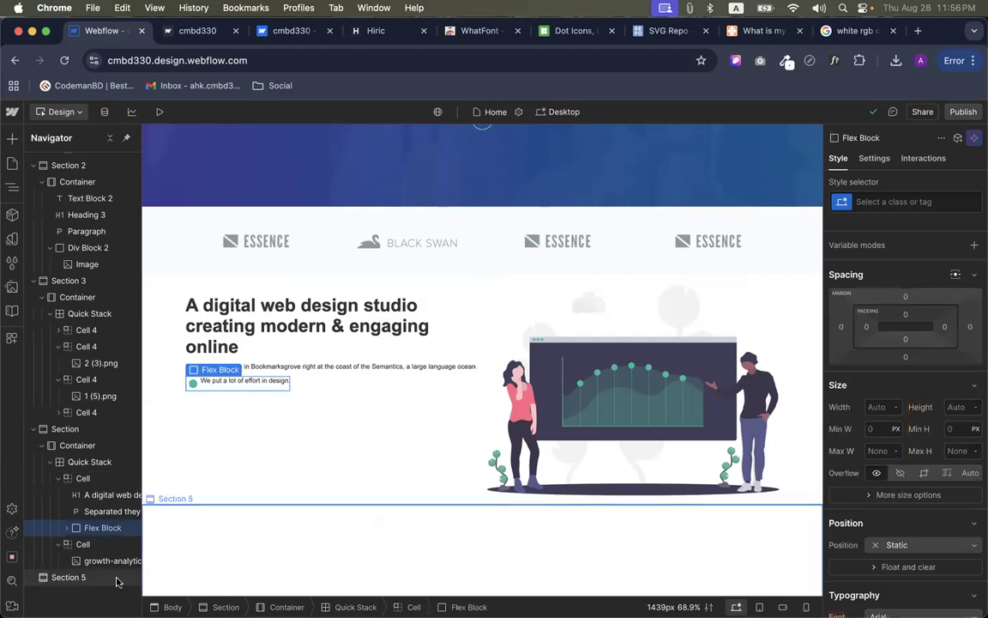
left_click(69, 529)
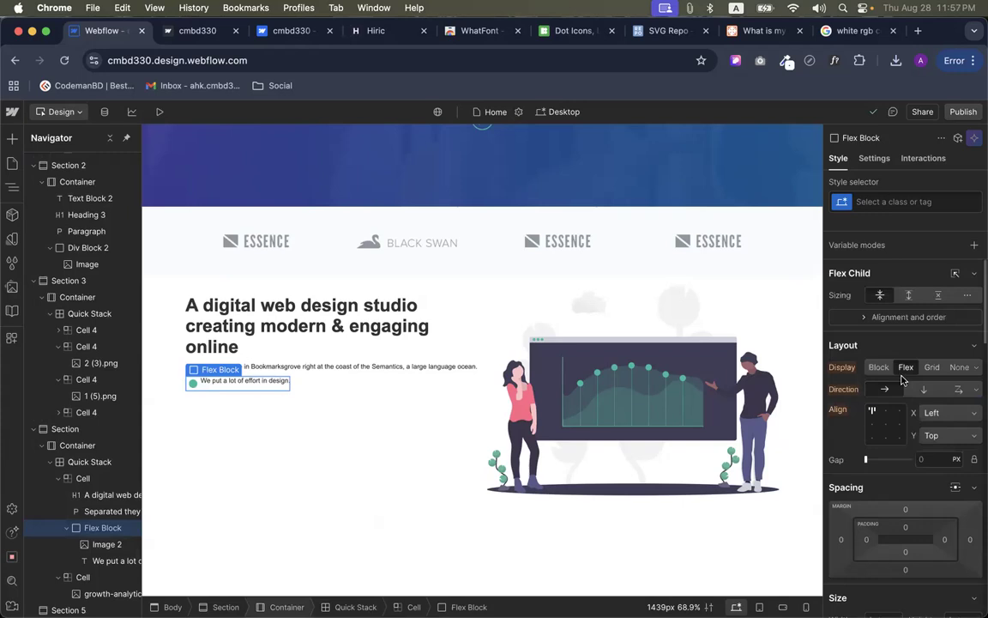
left_click(872, 427)
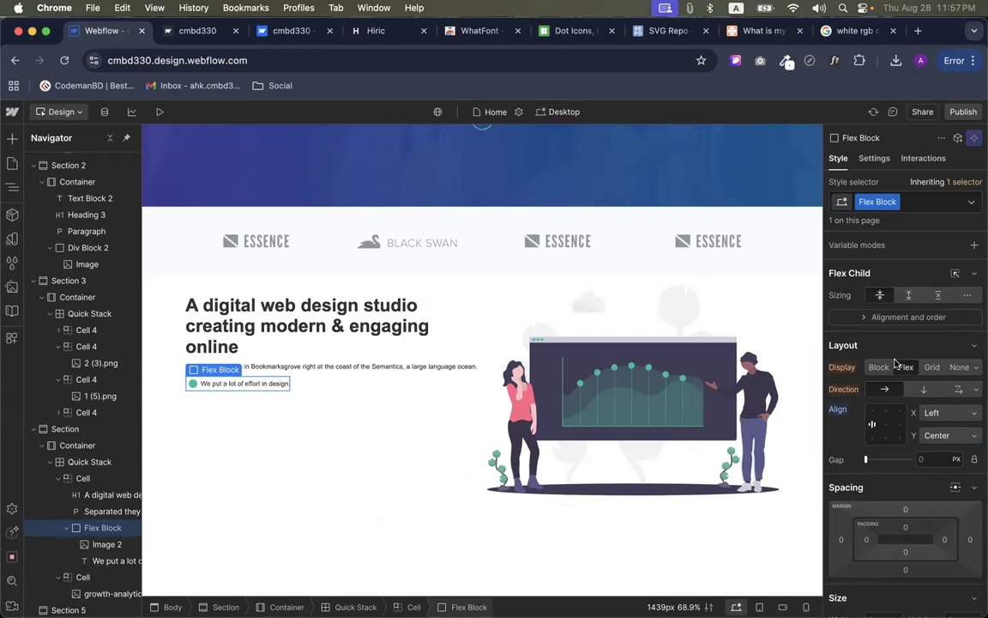
scroll(895, 369, "down", 2)
left_click_drag(866, 383, 871, 382)
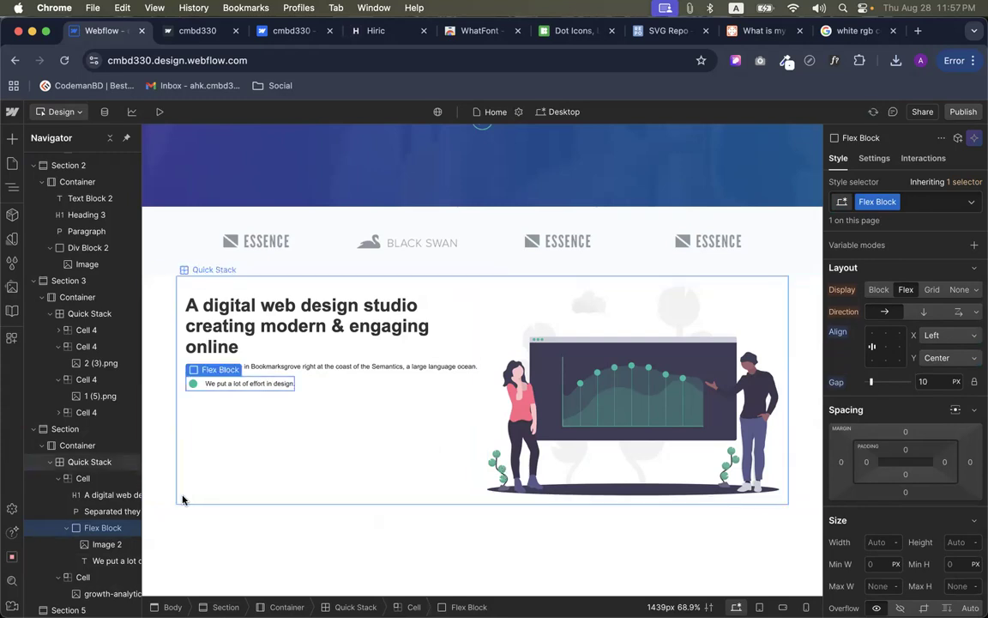
Inspect the font, size, line height and color of the first bullet text on the Hiric reference with WhatFont
left_click(266, 383)
scroll(974, 427, "down", 5)
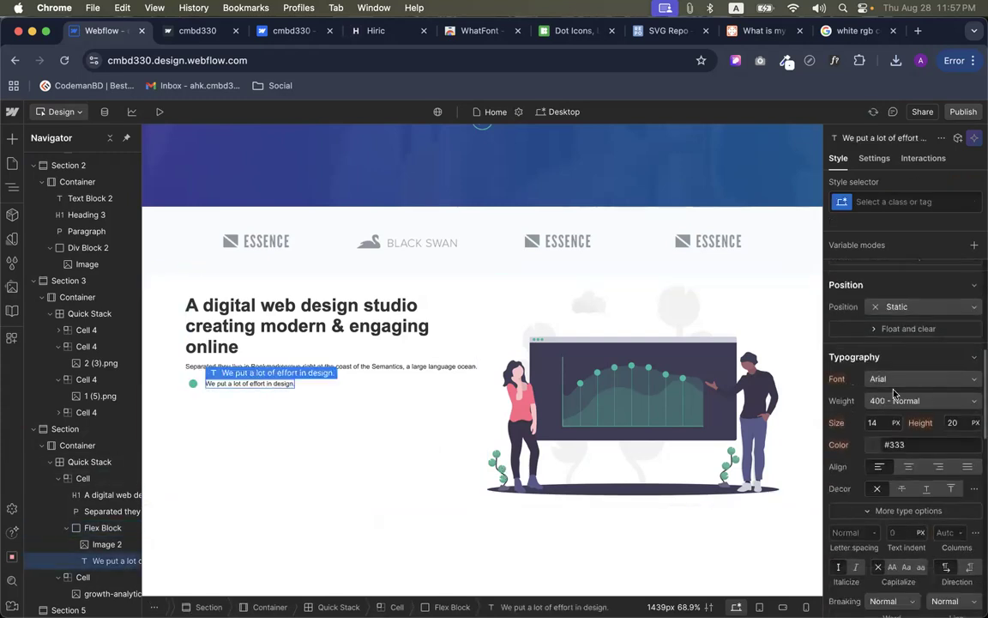
left_click(369, 31)
left_click(833, 60)
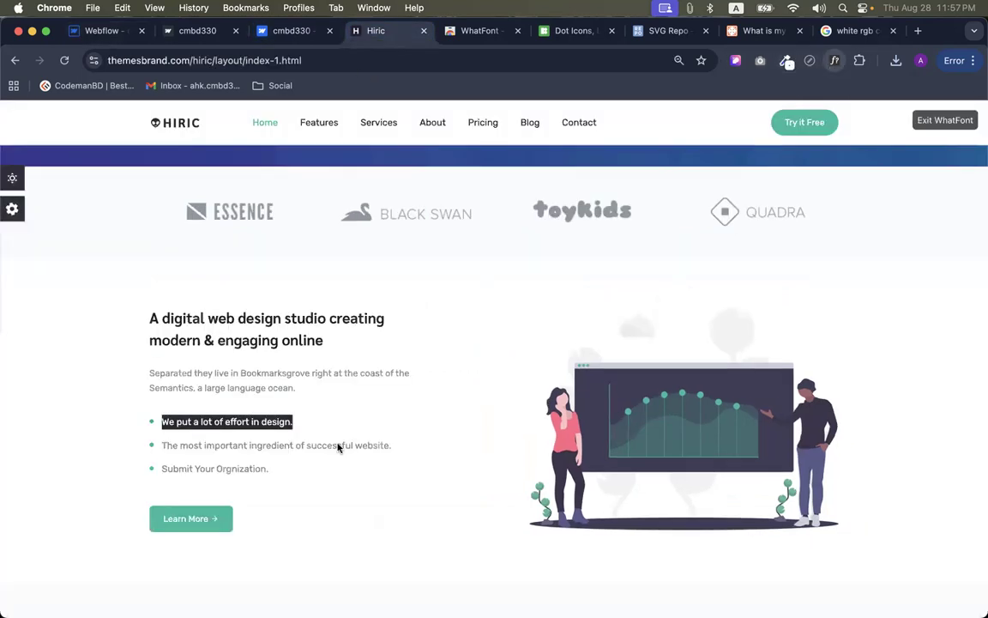
left_click(232, 422)
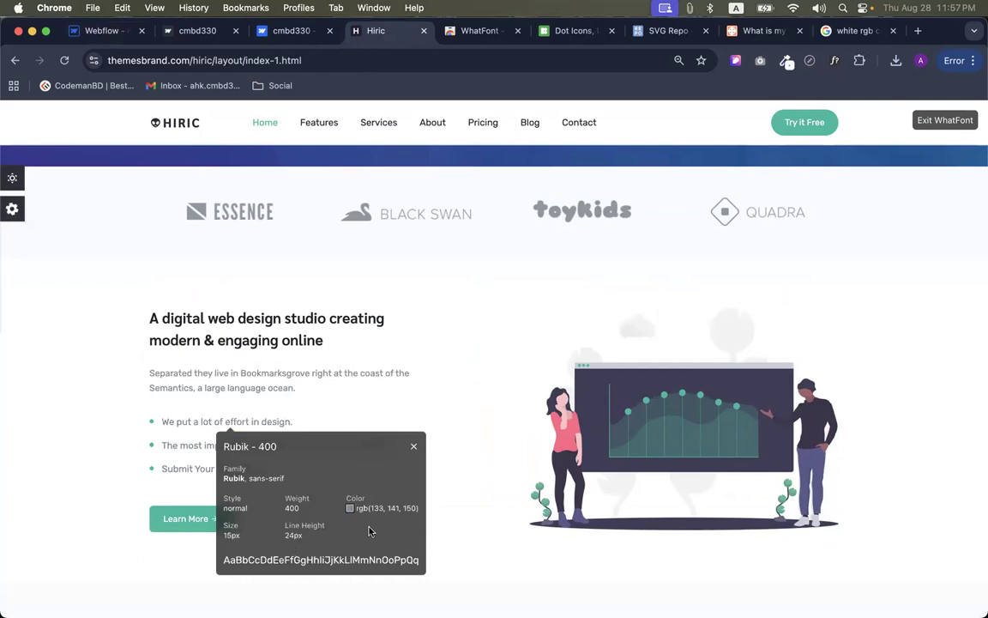
In Webflow, set the first bullet text's font to Rubik, its size to 15 px and its line height to 24 px
mouse_move(371, 506)
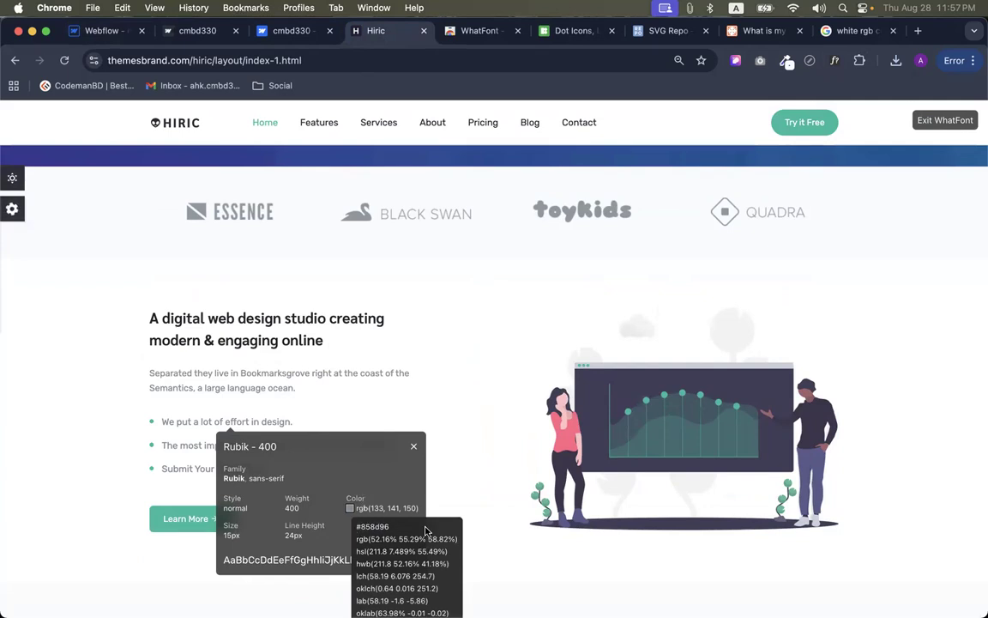
scroll(386, 455, "down", 3)
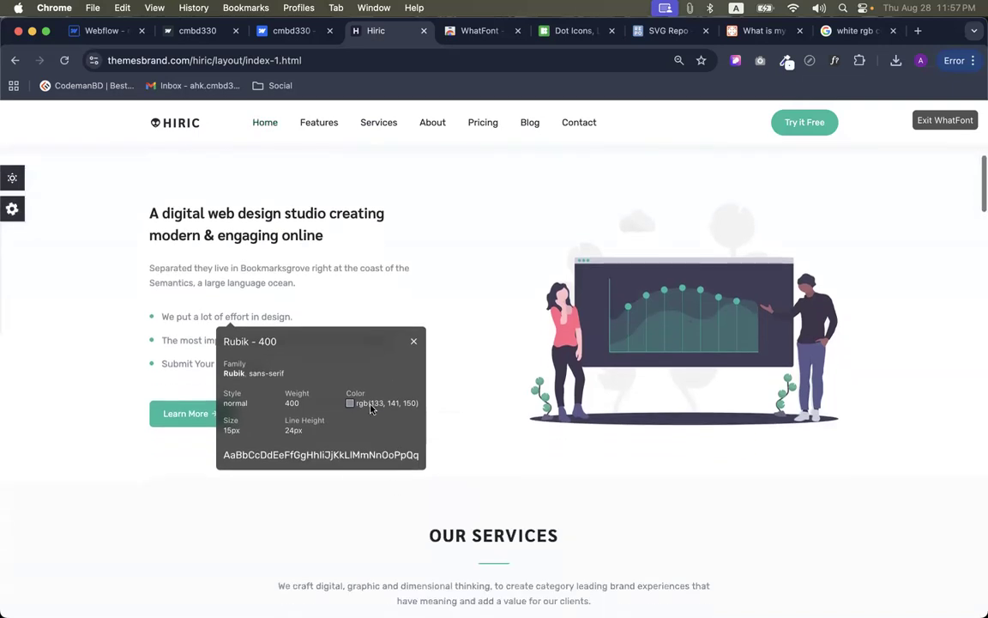
key("super+c")
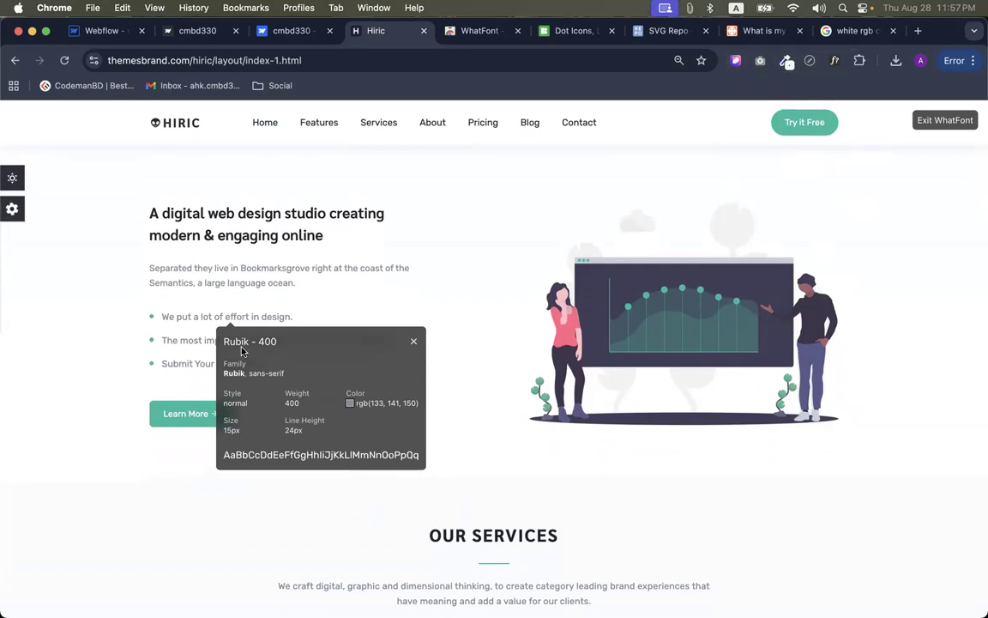
left_click(103, 30)
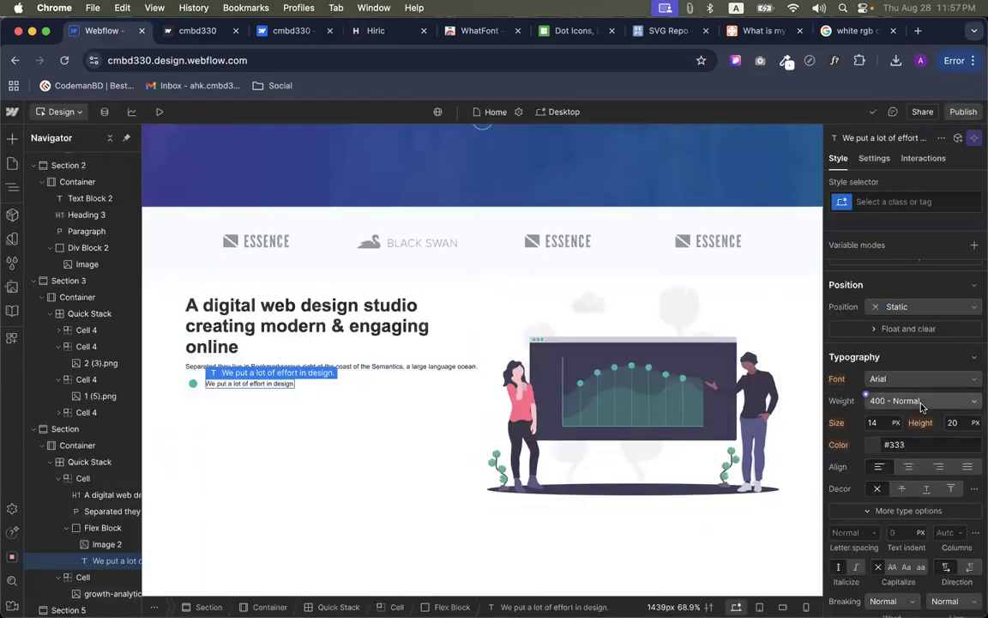
left_click(911, 378)
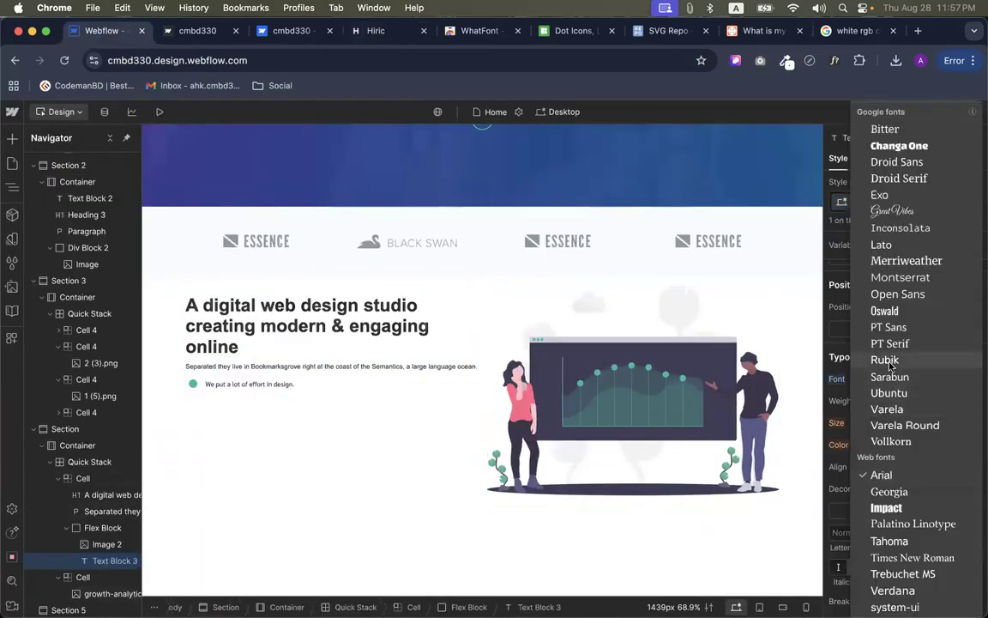
left_click(885, 360)
left_click(882, 420)
type("15")
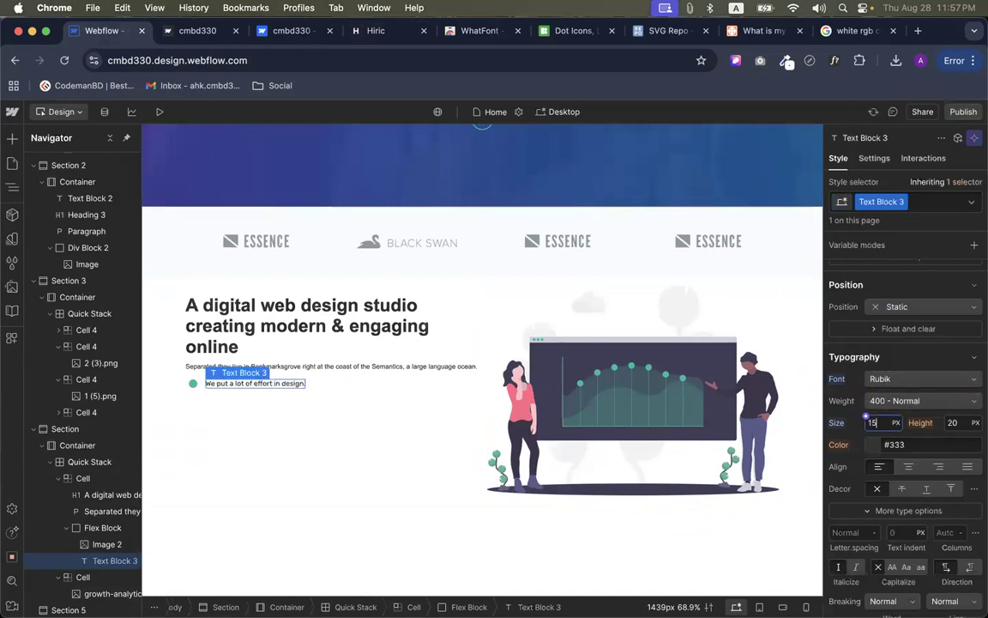
left_click(952, 421)
type("24")
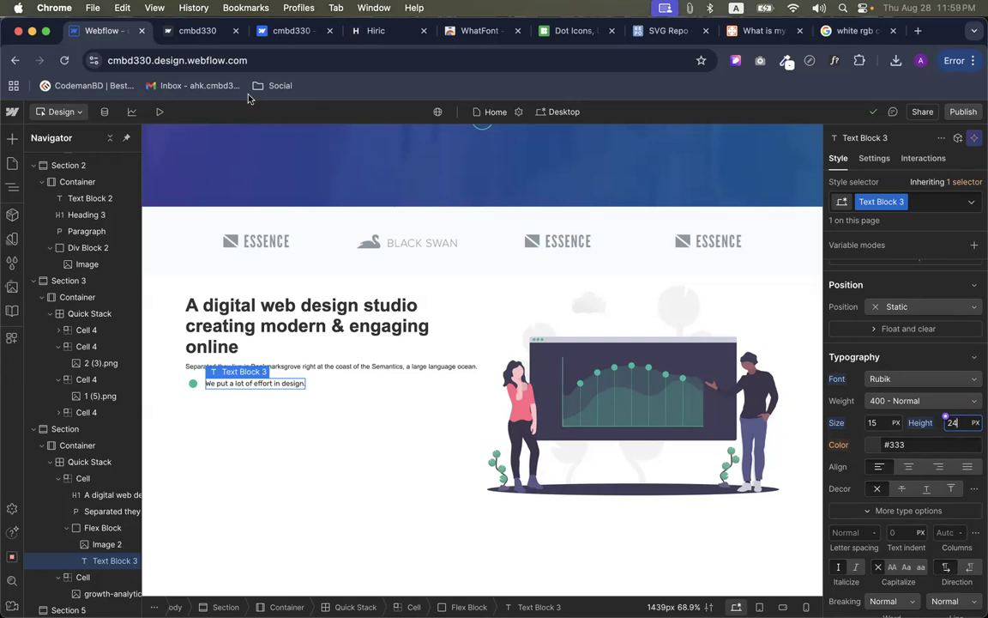
Duplicate the dot-and-text flex block twice to make a three-item bullet list in the text cell
left_click(205, 393)
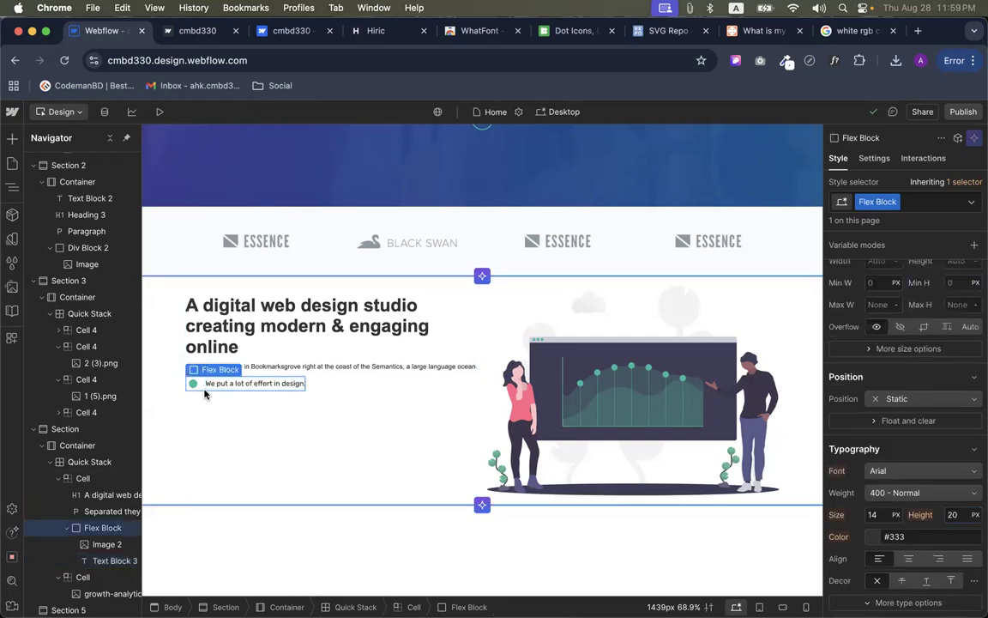
key("super+d")
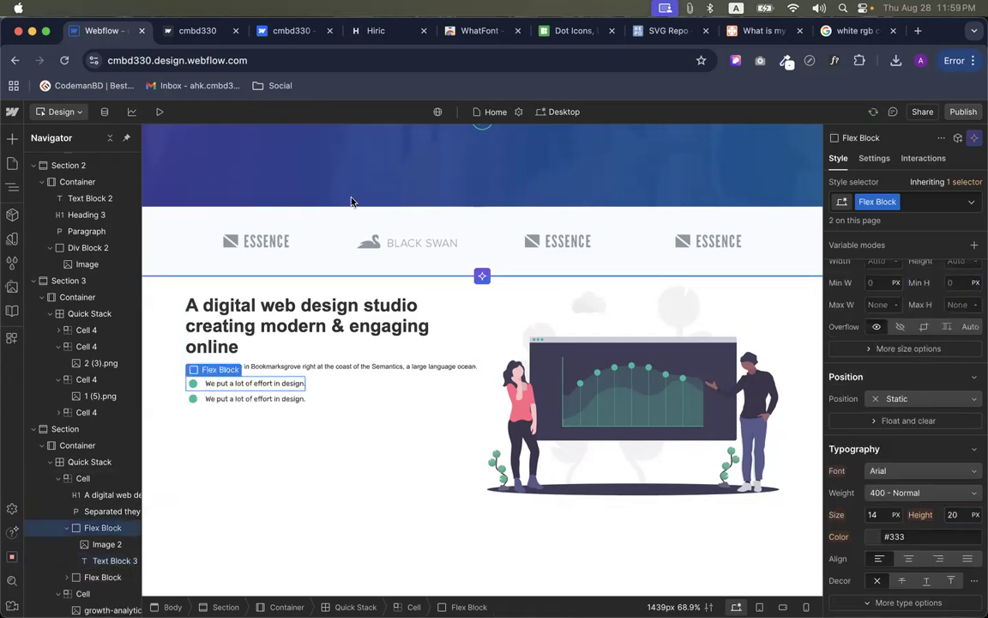
left_click(205, 408)
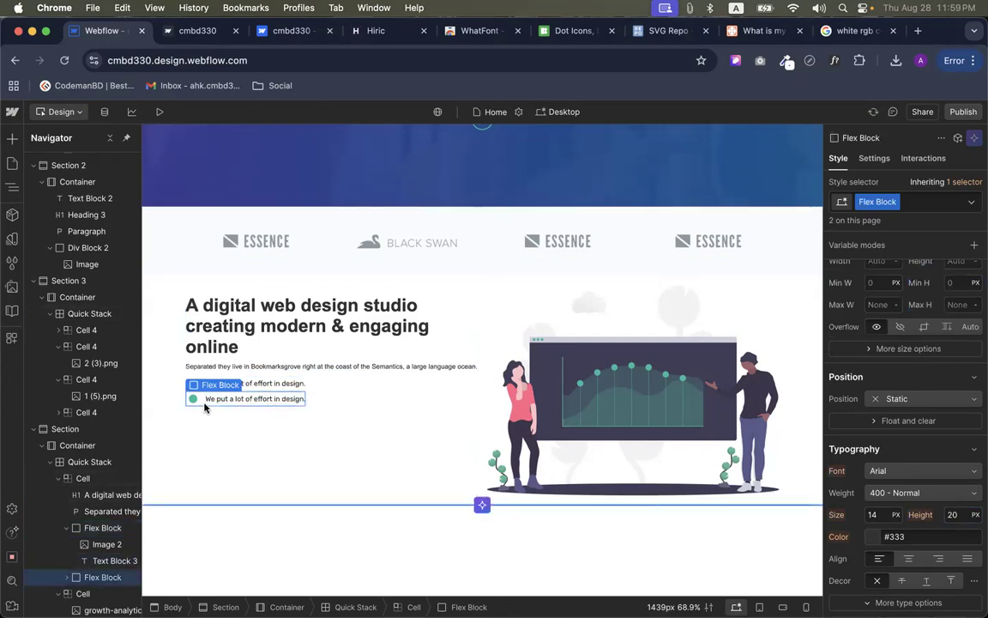
key("super+d")
left_click(357, 427)
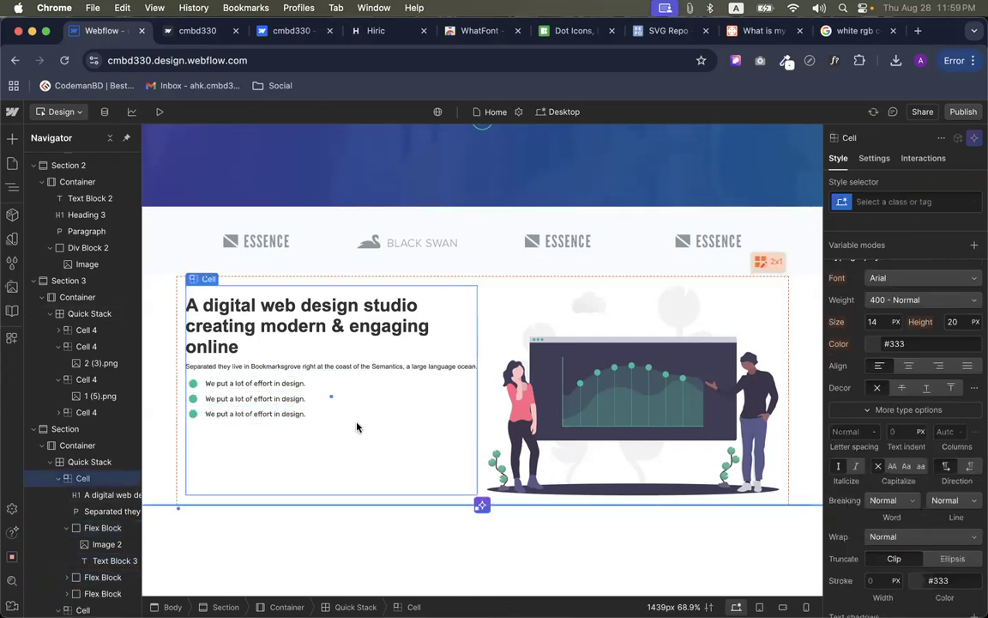
Set the top margin of the bullet flex blocks to 10 px
left_click(203, 420)
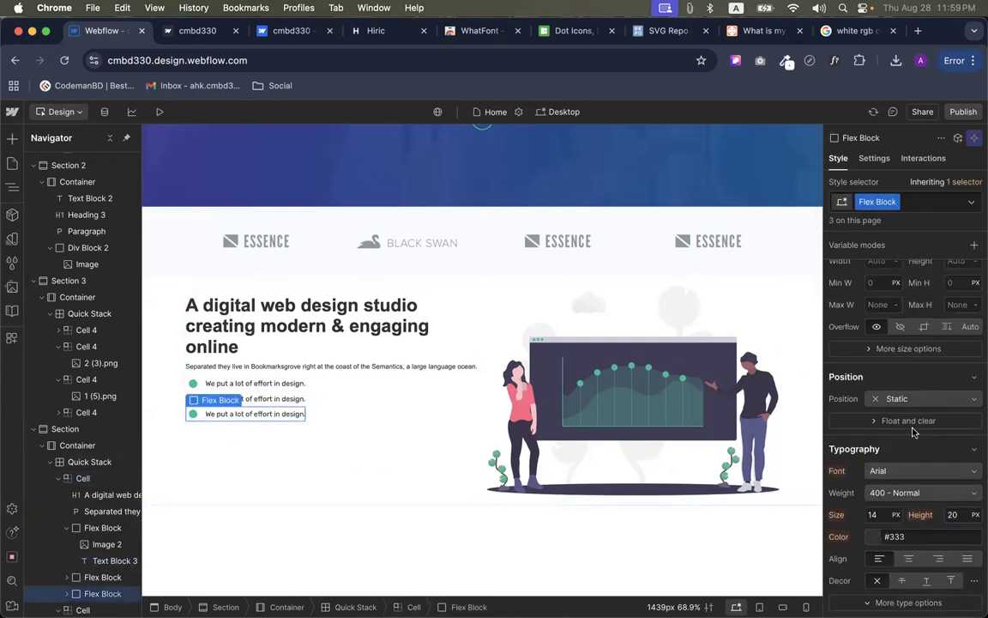
scroll(916, 337, "up", 5)
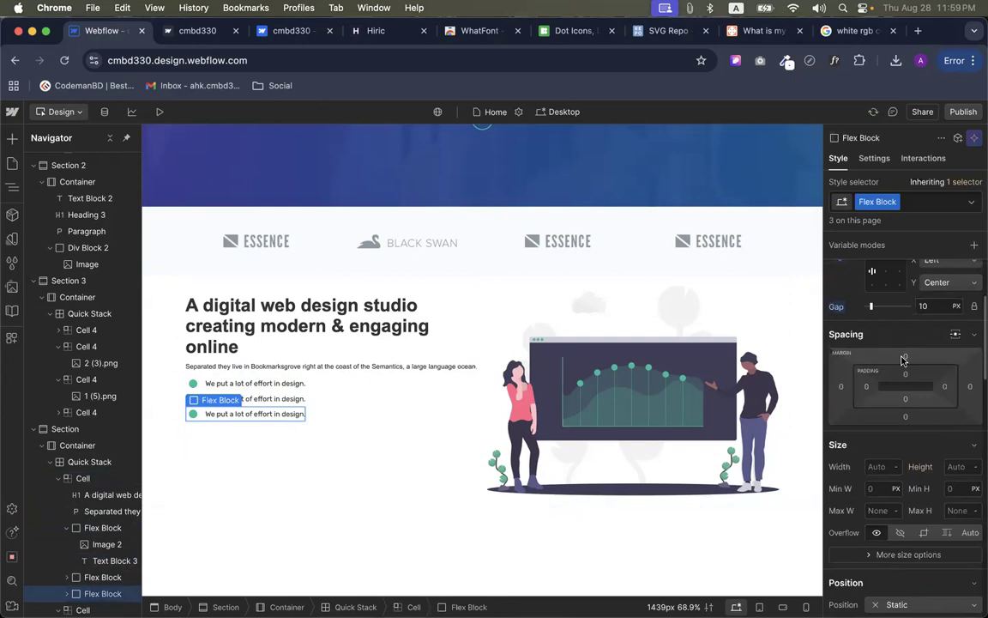
left_click(904, 373)
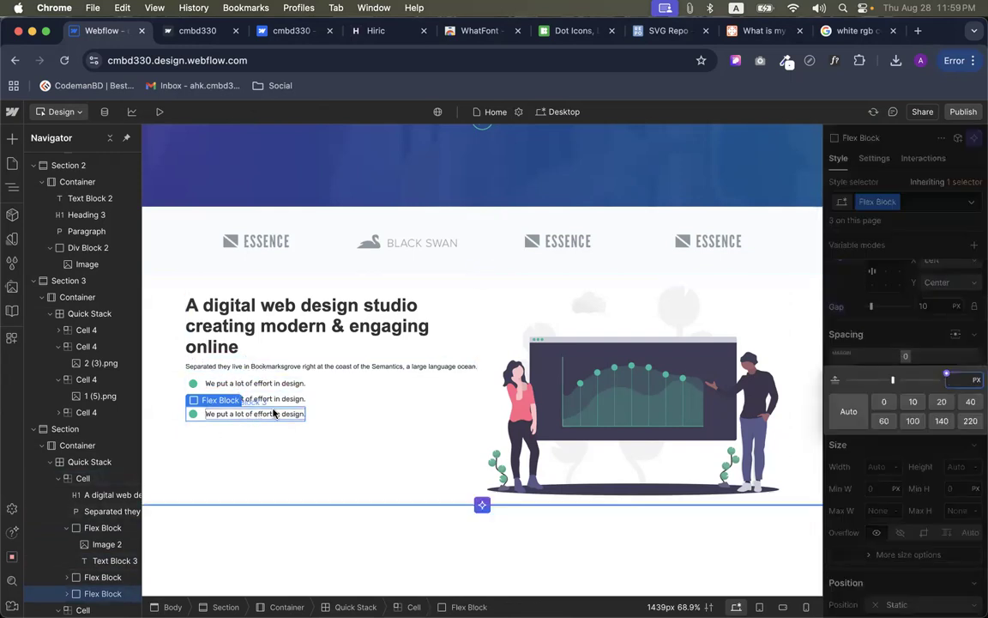
left_click(912, 401)
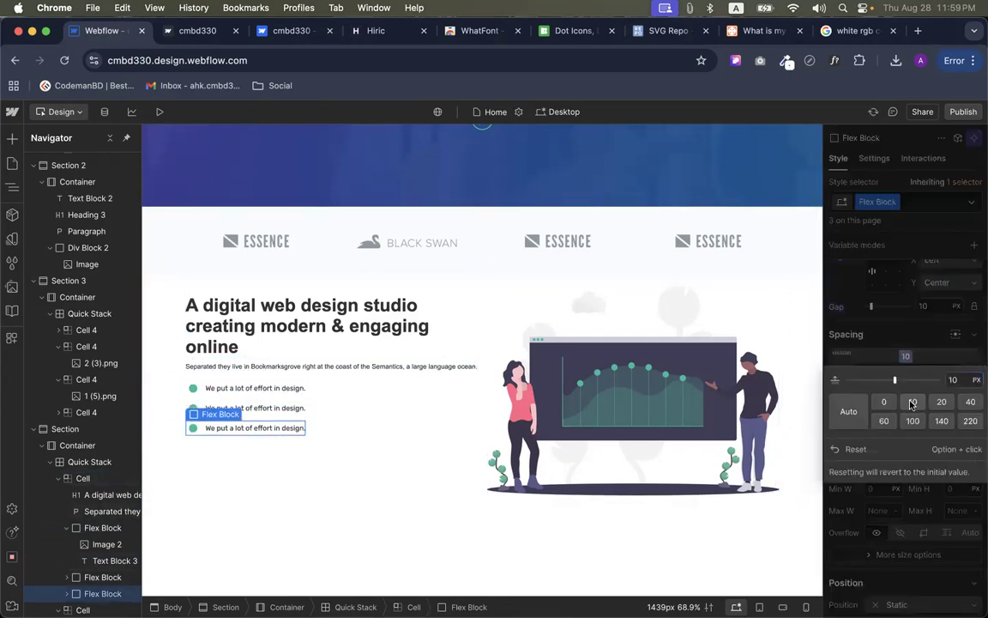
left_click(323, 380)
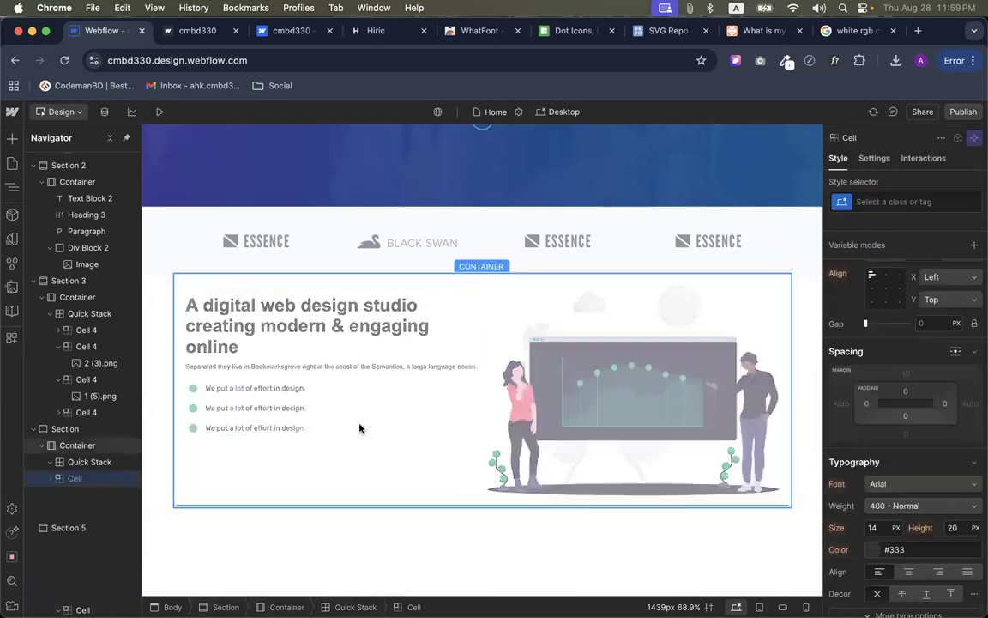
Replace the second bullet's text with "The most important ingredient of successful website." copied from the Hiric reference page
left_click(376, 30)
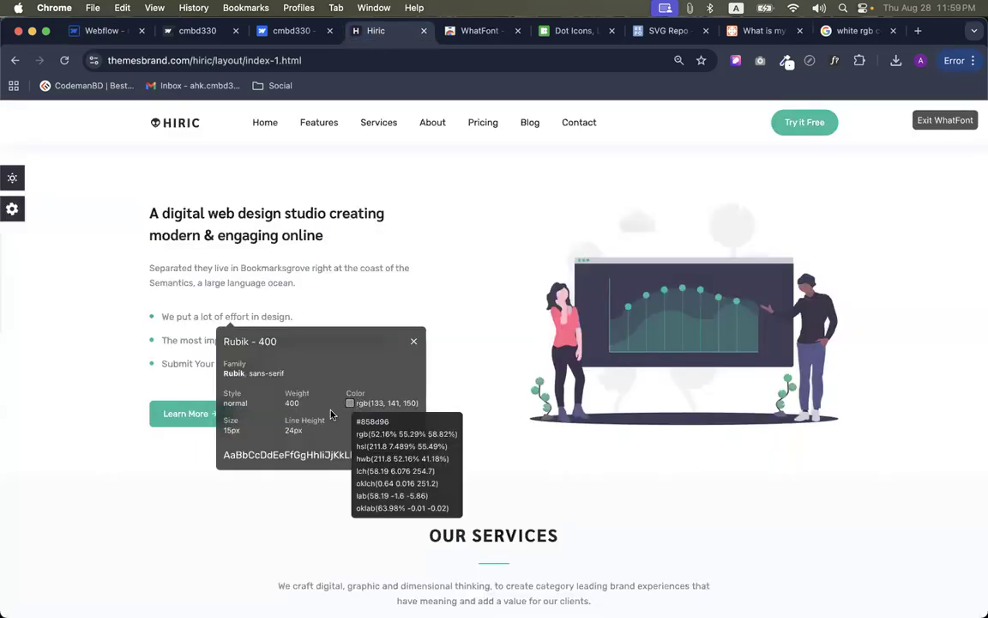
left_click(178, 338)
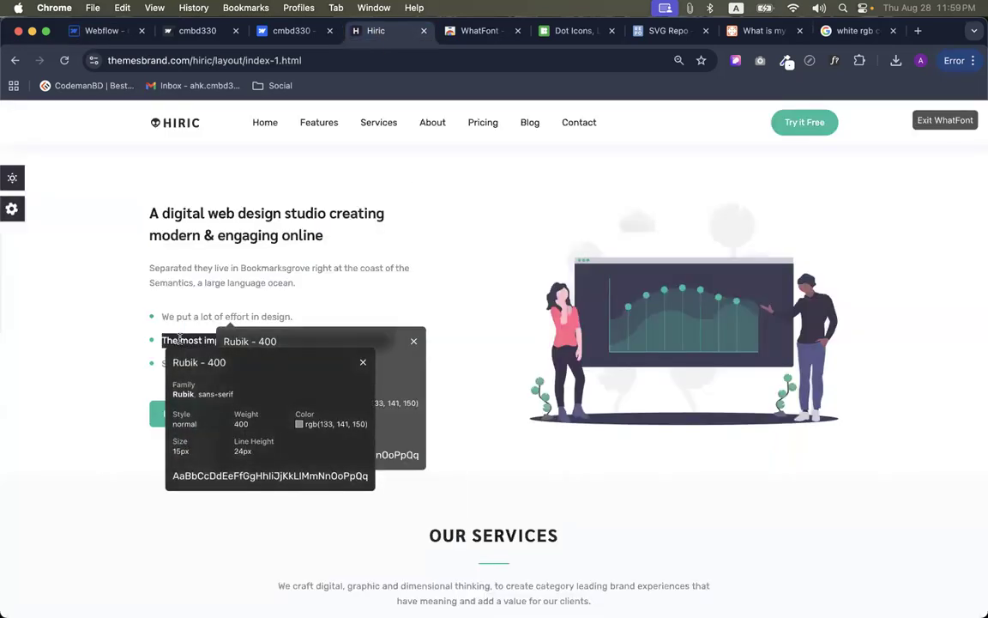
left_click(101, 31)
triple_click(257, 406)
key("super+v")
left_click(351, 439)
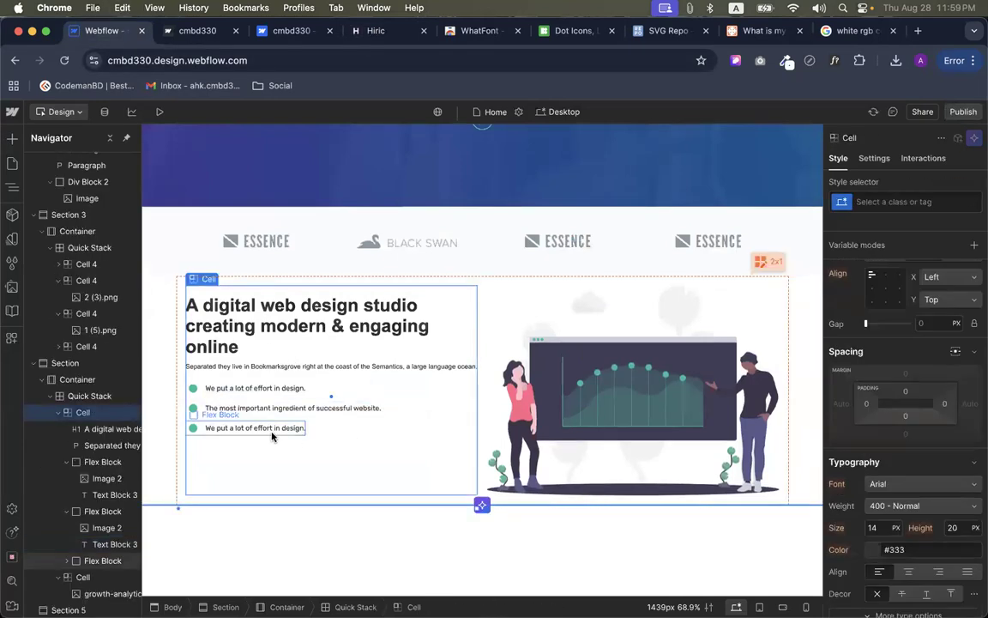
Exit WhatFont on the Hiric page and replace the third bullet's text in Webflow with its "Submit Your Orgnization." line
left_click(358, 38)
mouse_move(330, 439)
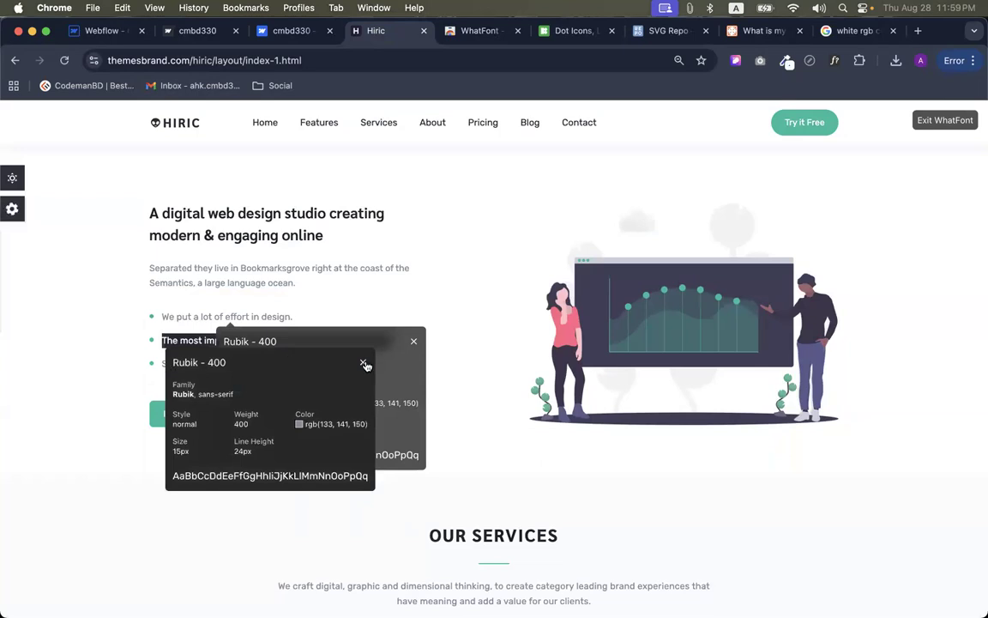
left_click(412, 344)
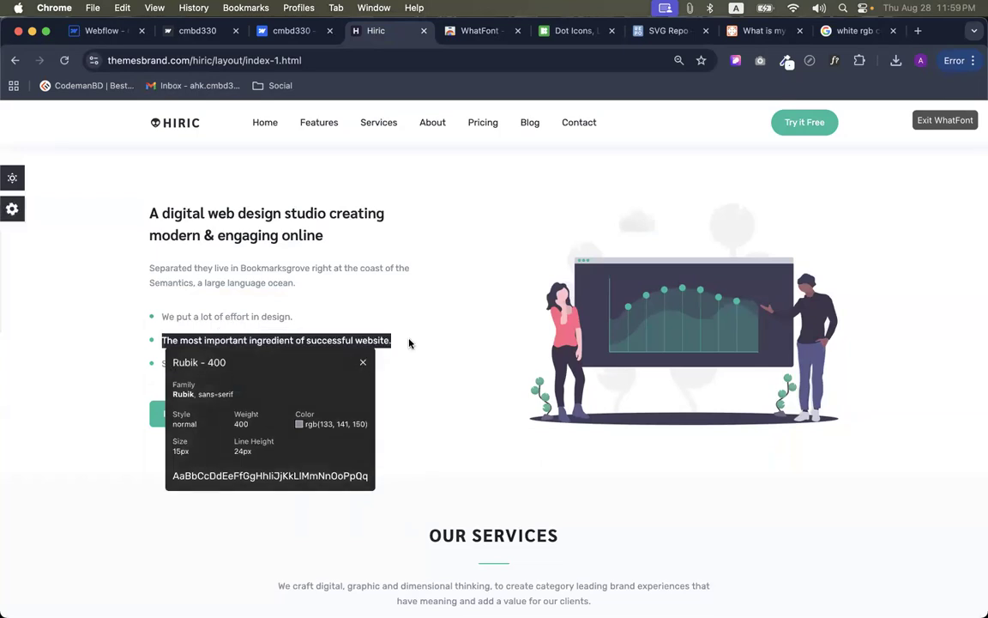
left_click(944, 120)
triple_click(238, 364)
key("ctrl+c")
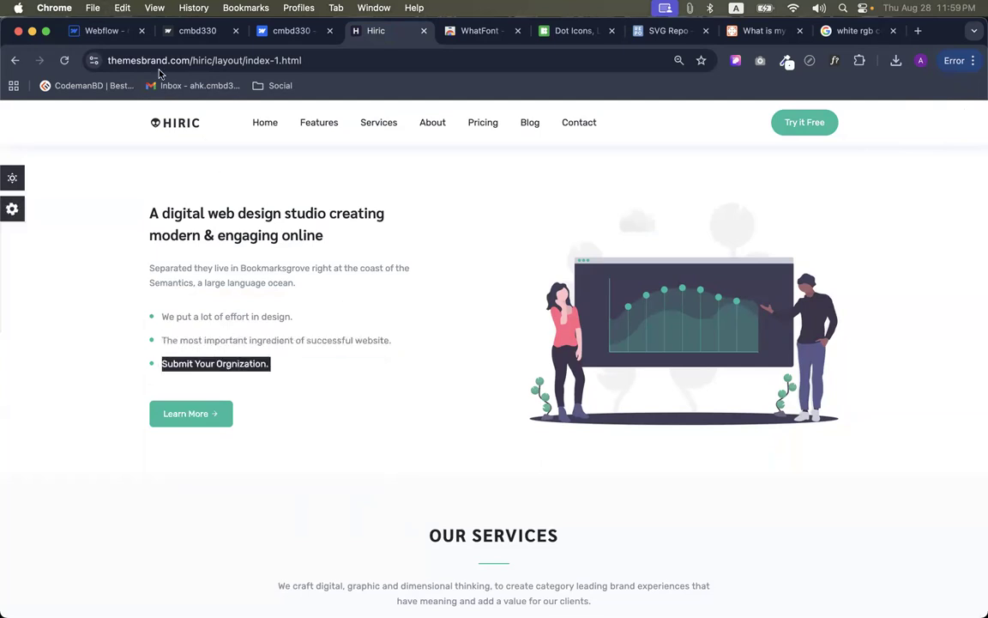
left_click(101, 31)
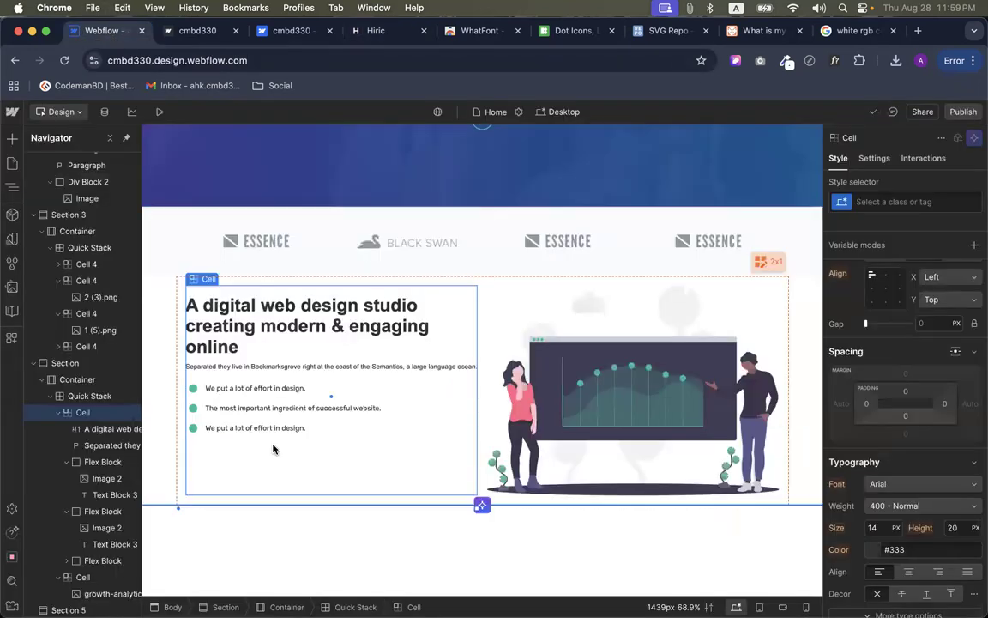
double_click(225, 427)
key("ctrl+v")
left_click(315, 452)
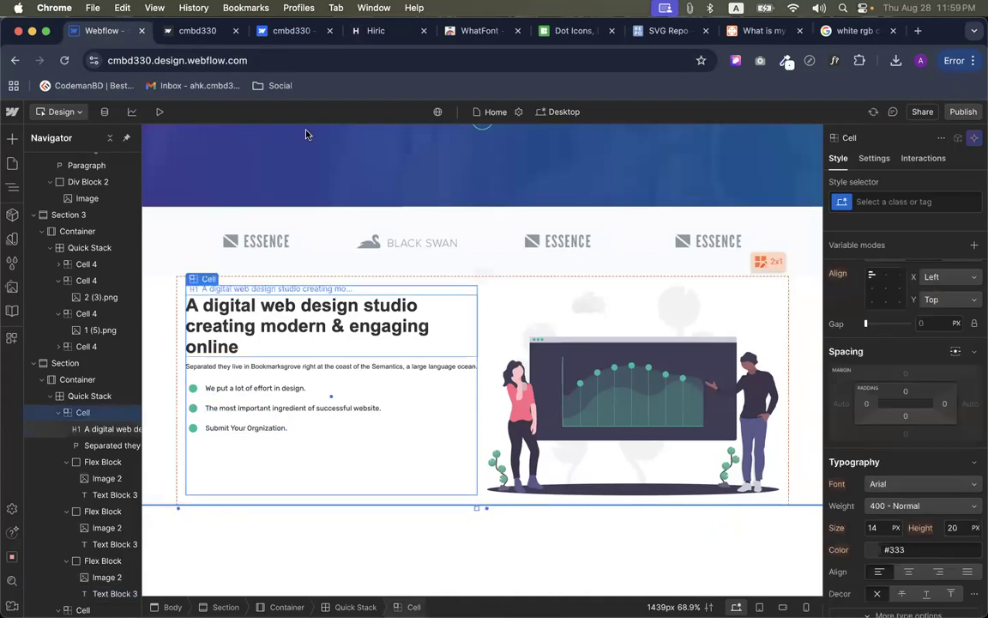
Switch to the Hiric reference page and deselect the copied bullet text
left_click(292, 30)
left_click(375, 31)
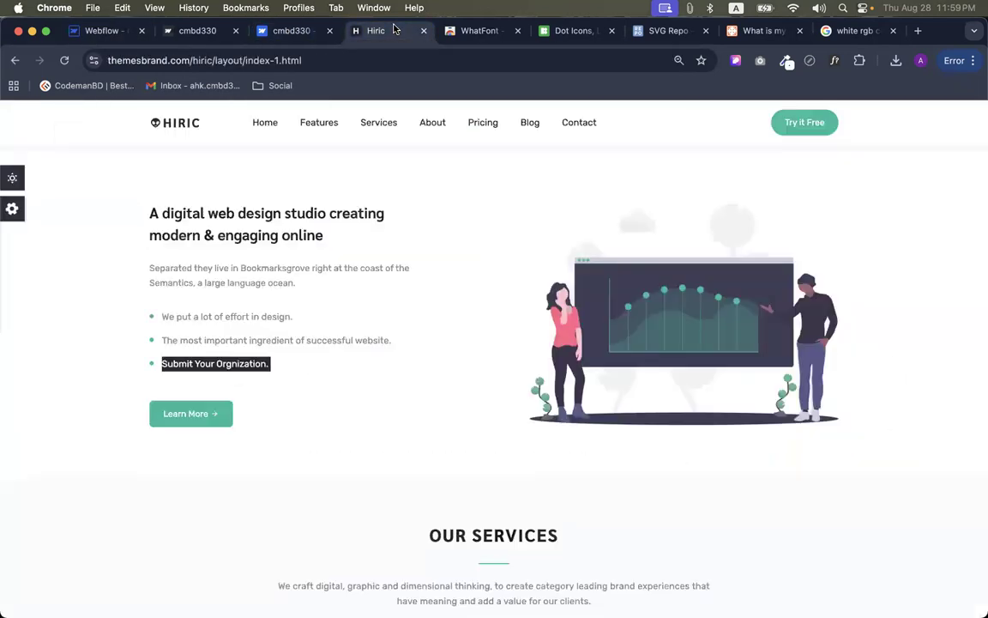
left_click(306, 375)
right_click(182, 417)
left_click(242, 379)
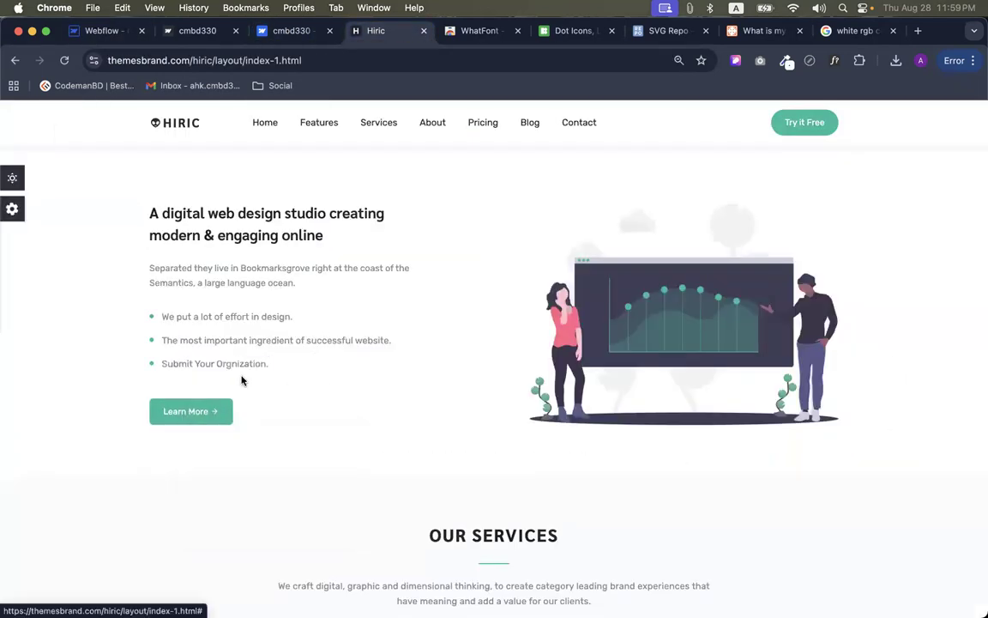
right_click(243, 376)
key("Escape")
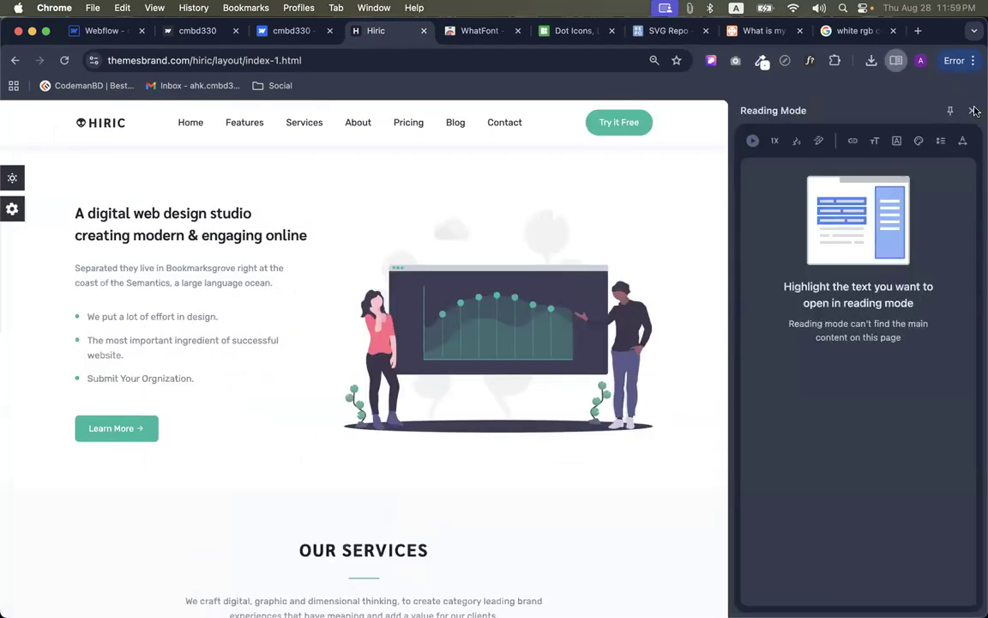
left_click(972, 110)
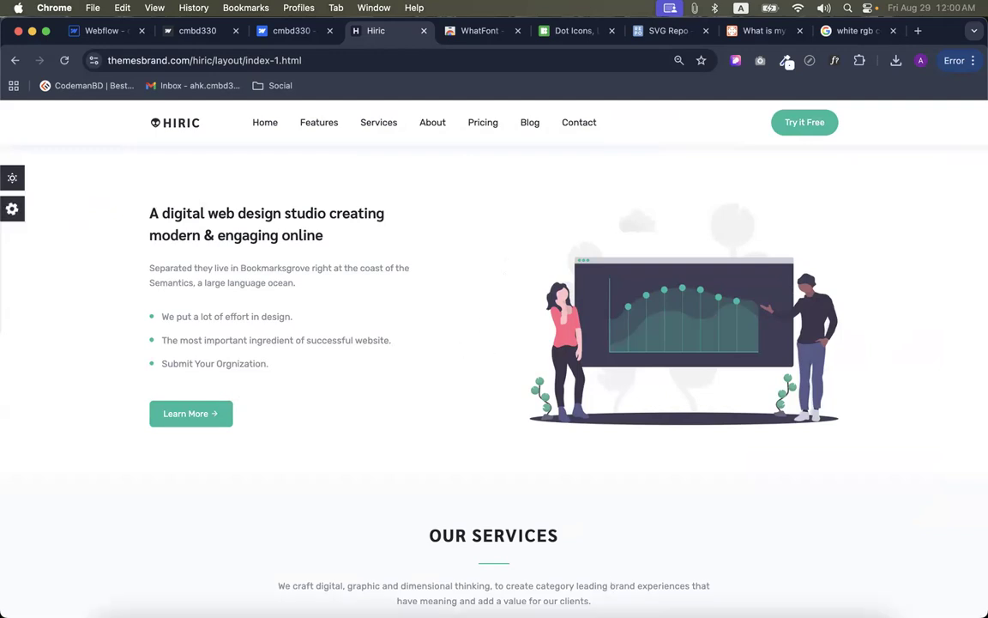
right_click(261, 414)
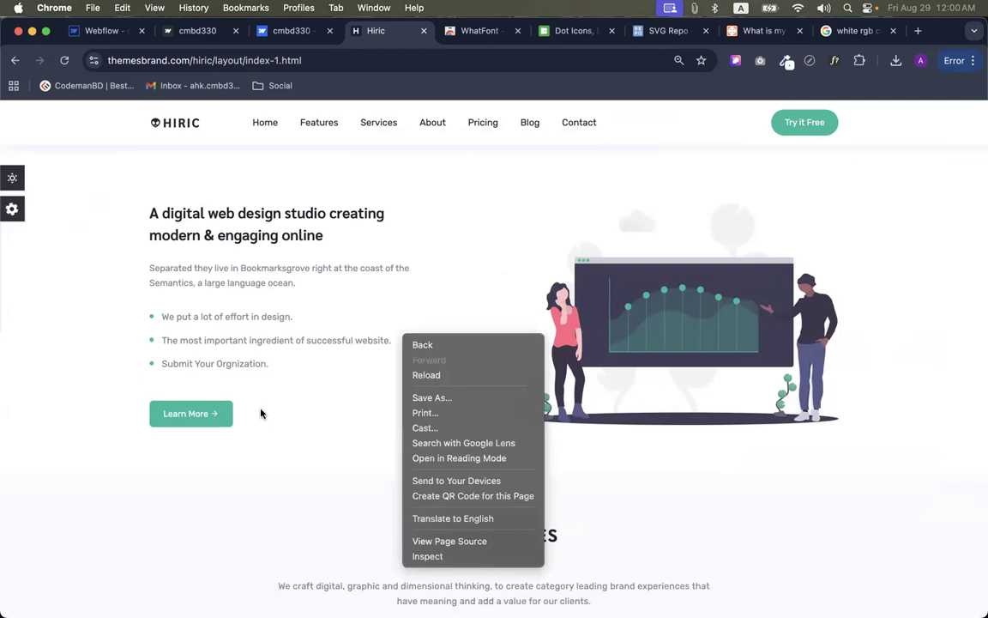
left_click(501, 301)
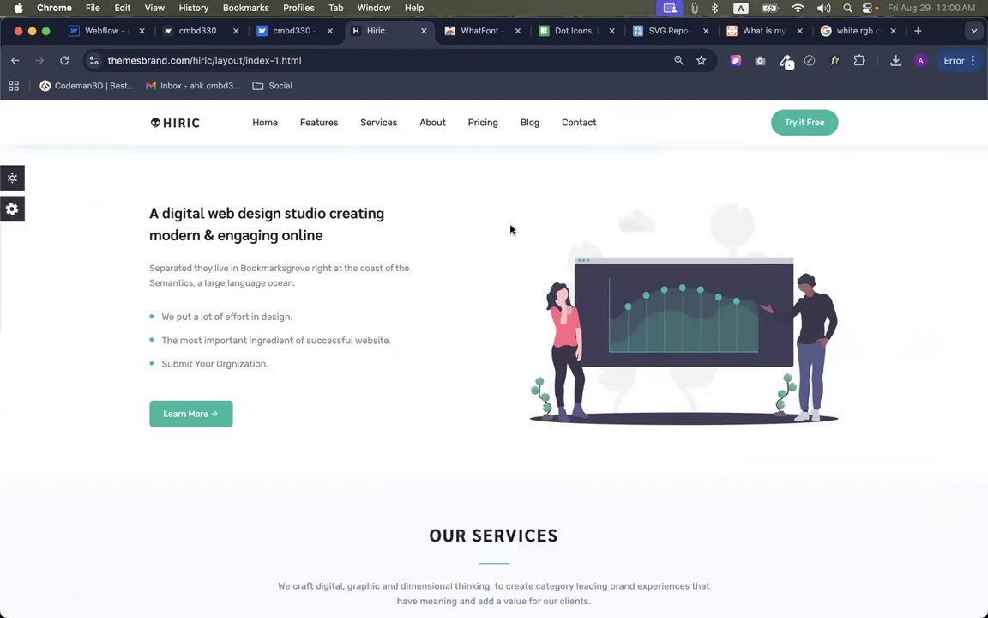
right_click(368, 393)
left_click(379, 486)
right_click(380, 485)
key("Escape")
Copy the "Learn More" button's text from the Hiric page with Google Lens, then close the Lens results
right_click(386, 430)
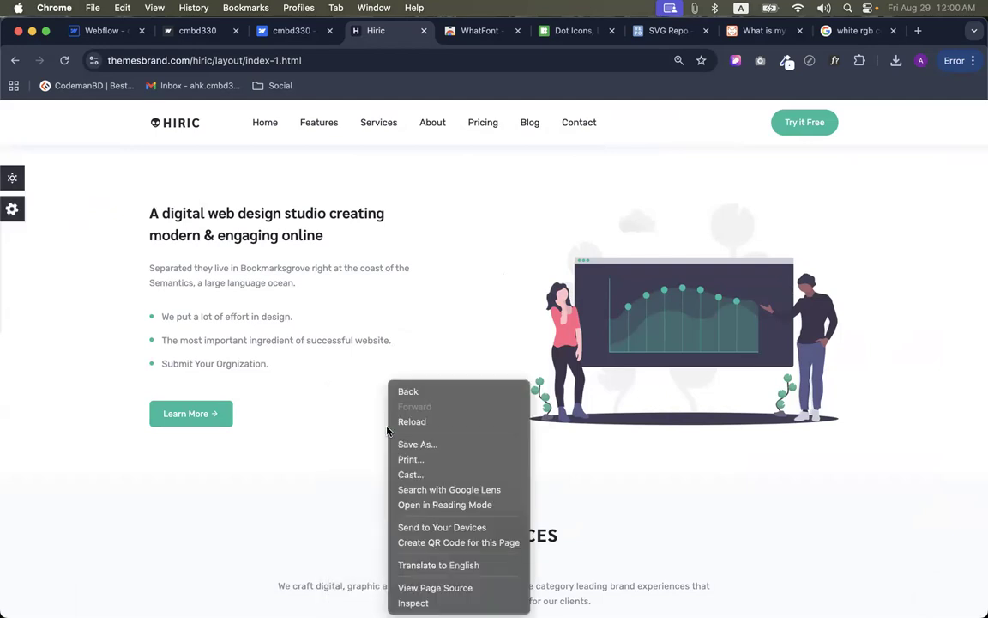
left_click(438, 493)
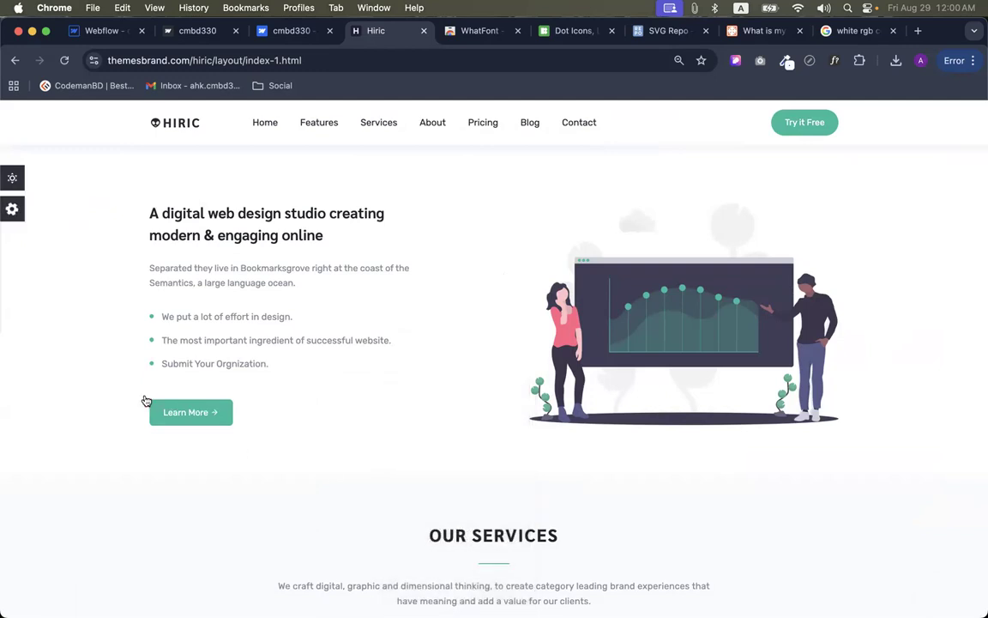
left_click_drag(143, 390, 244, 435)
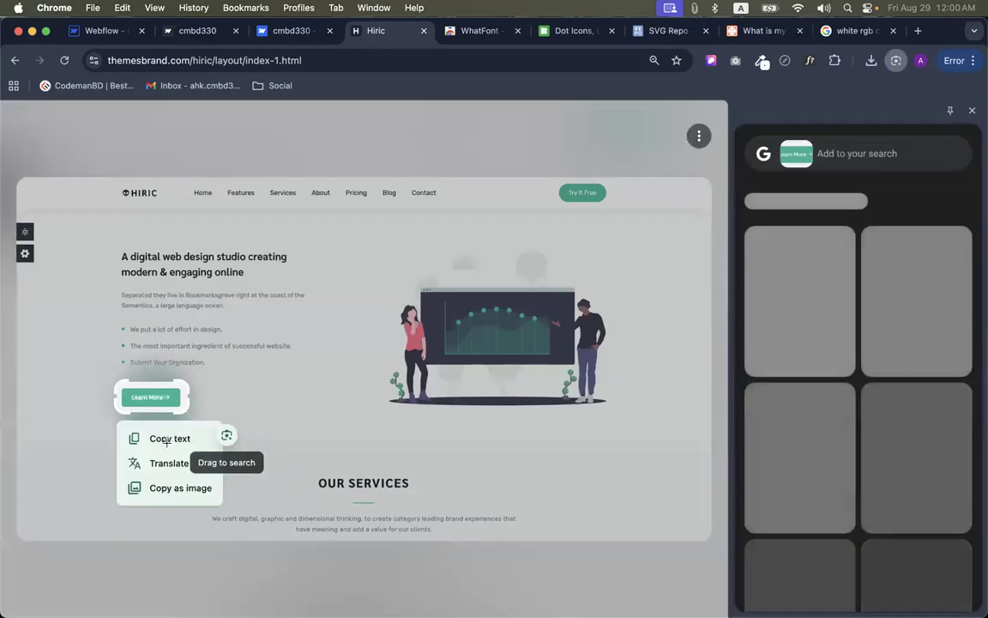
left_click(165, 439)
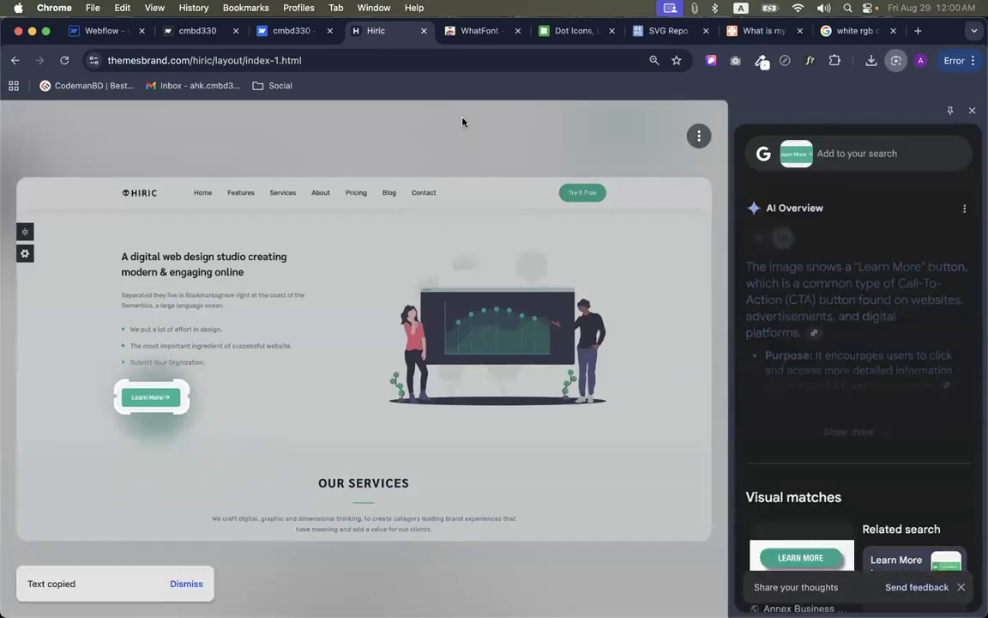
left_click(973, 111)
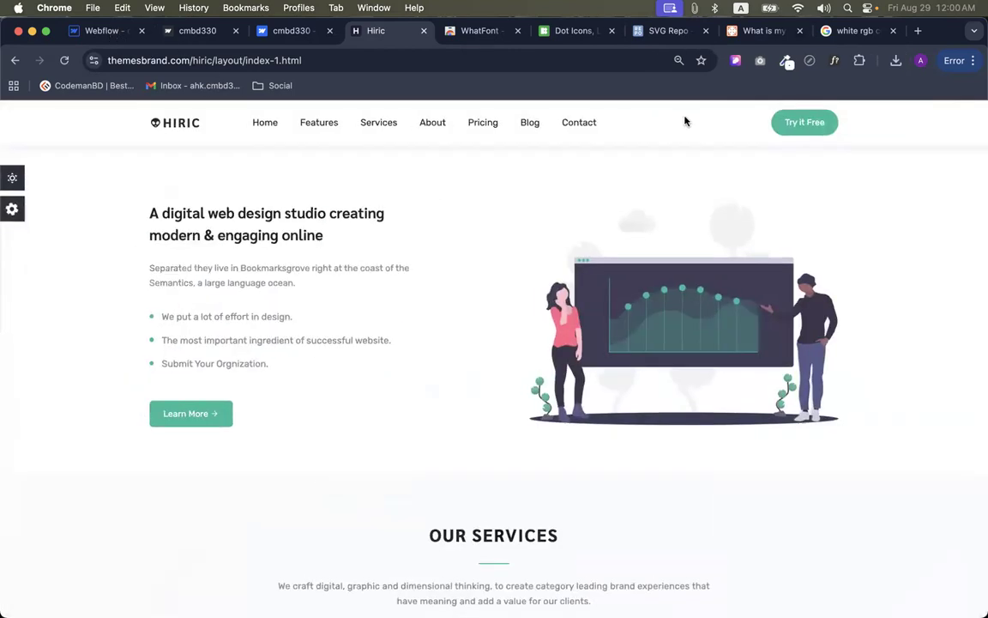
Switch to the Webflow Designer and add a Button element to the cell holding the "A digital web design studio" text, dismissing its link settings
key("super+1")
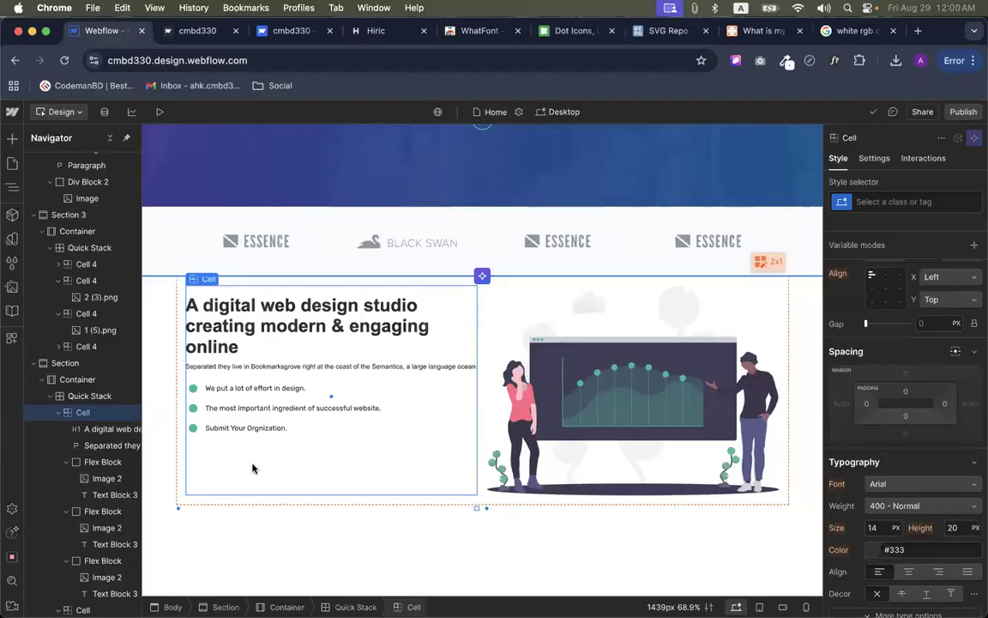
left_click(12, 140)
scroll(102, 404, "down", 3)
left_click_drag(108, 390, 241, 468)
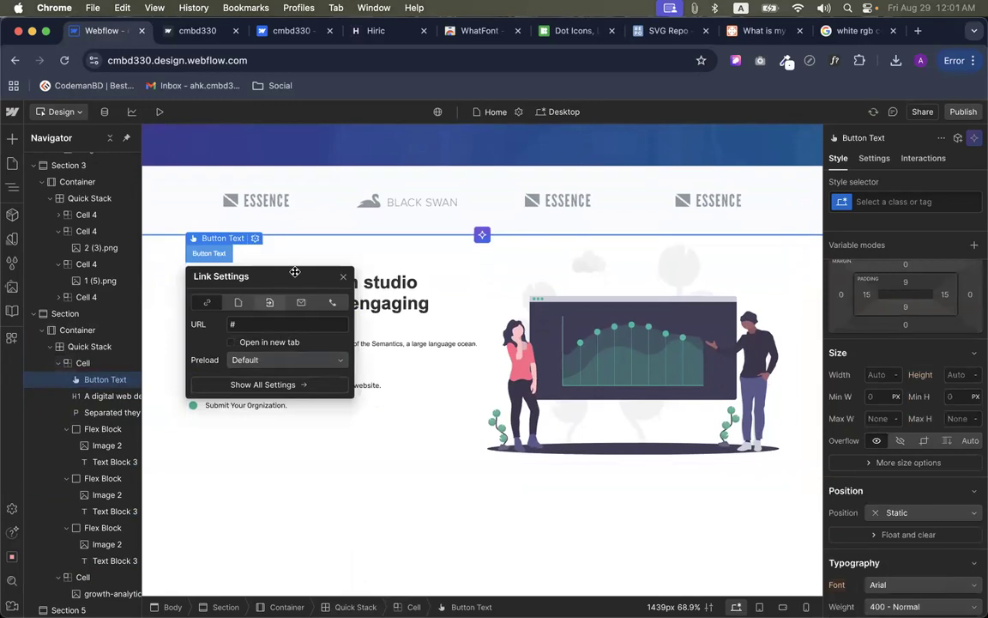
left_click_drag(220, 255, 196, 234)
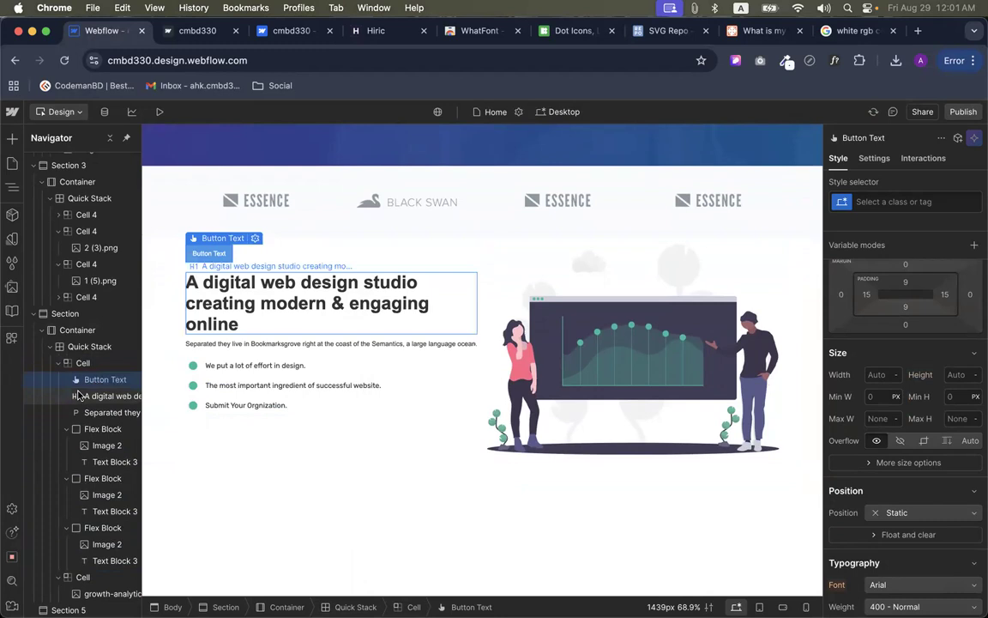
Collapse the three bullet Flex Blocks in the element tree and move the new button below the last one in the same cell
left_click(67, 429)
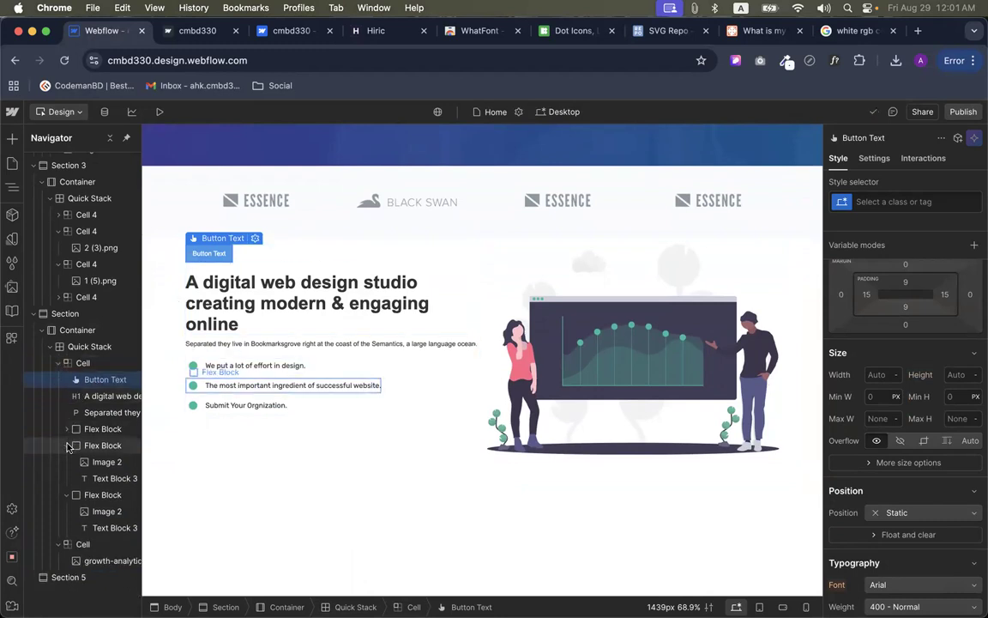
left_click(67, 445)
left_click(67, 462)
left_click_drag(88, 379, 81, 463)
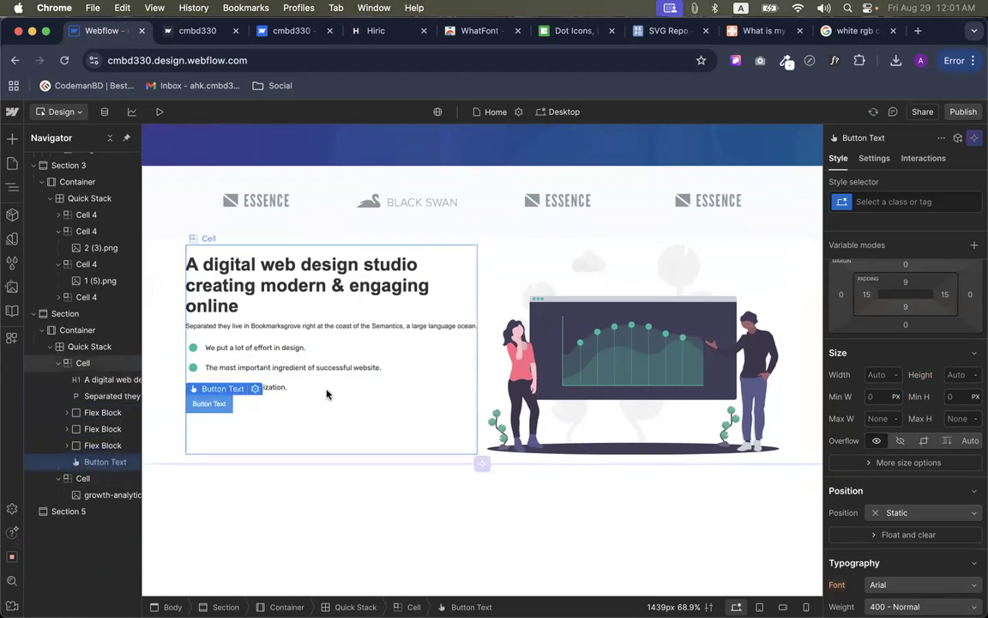
Replace the new button's label with the copied "Learn More →" text
double_click(215, 404)
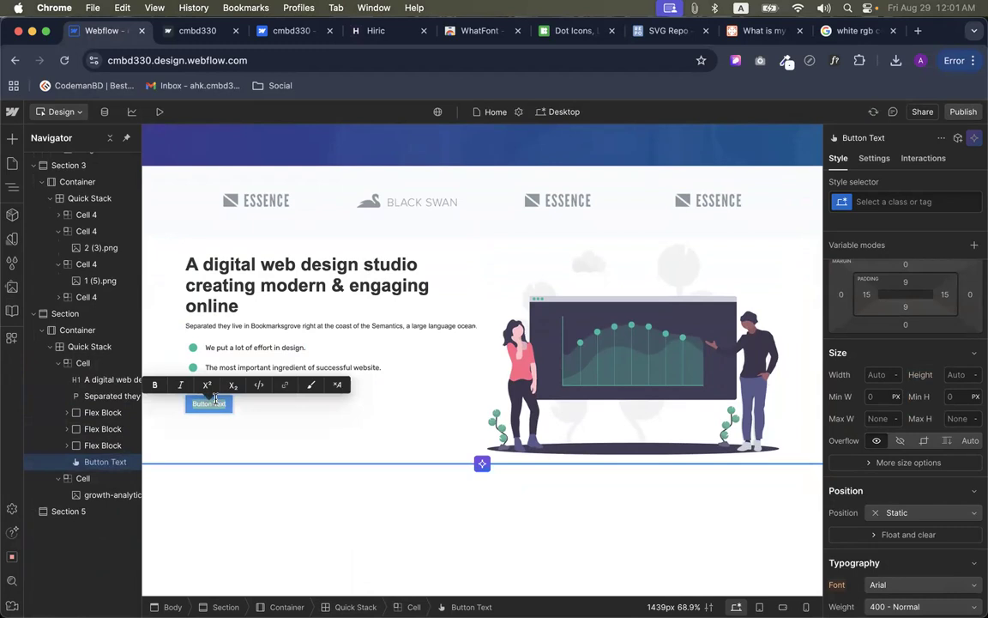
key("super+v")
left_click(282, 405)
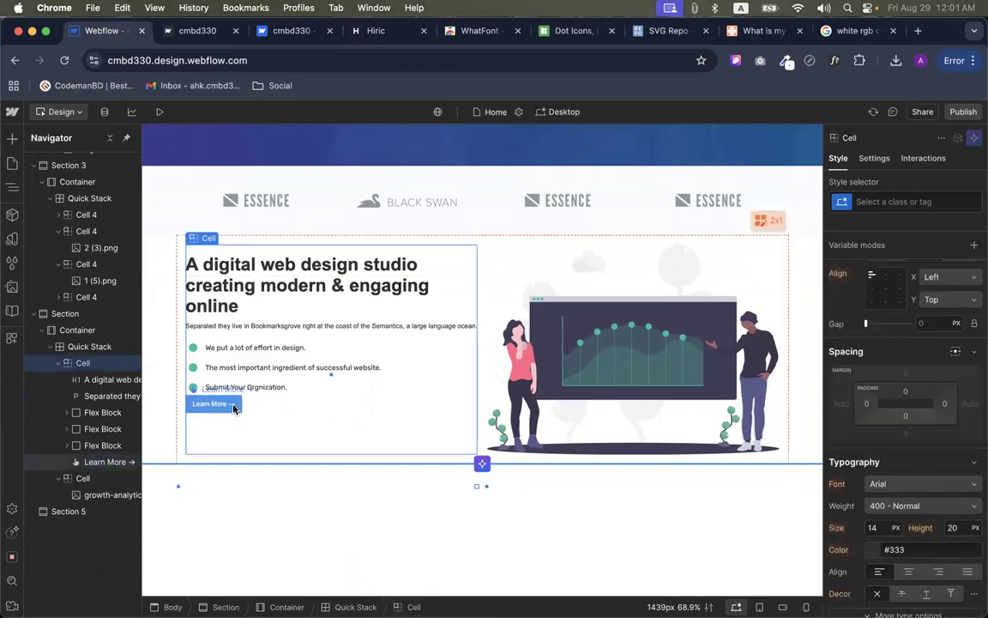
Set the Learn More button's top margin to 20 px
left_click(219, 404)
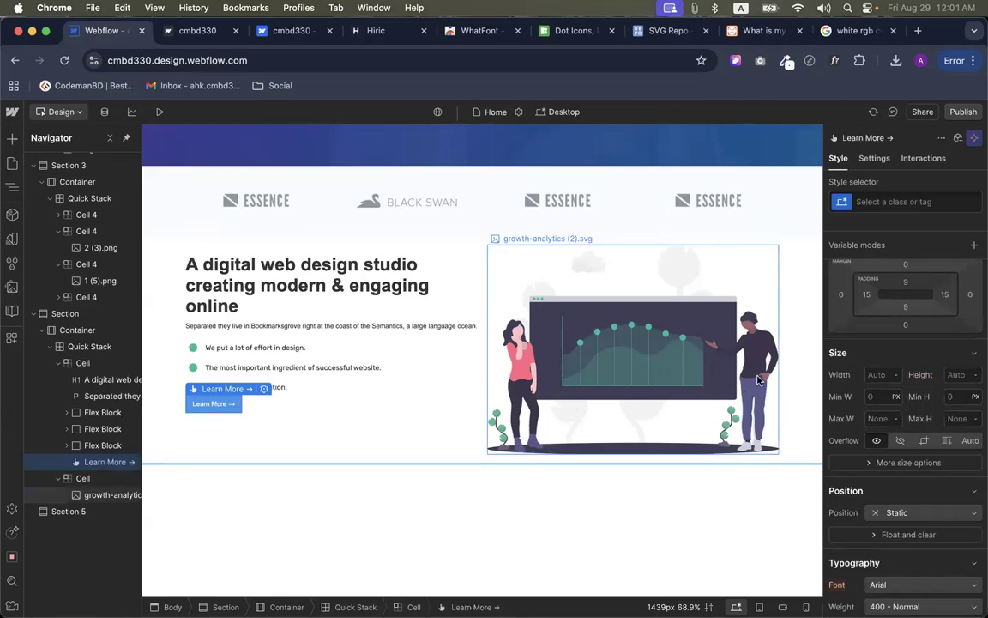
left_click(906, 264)
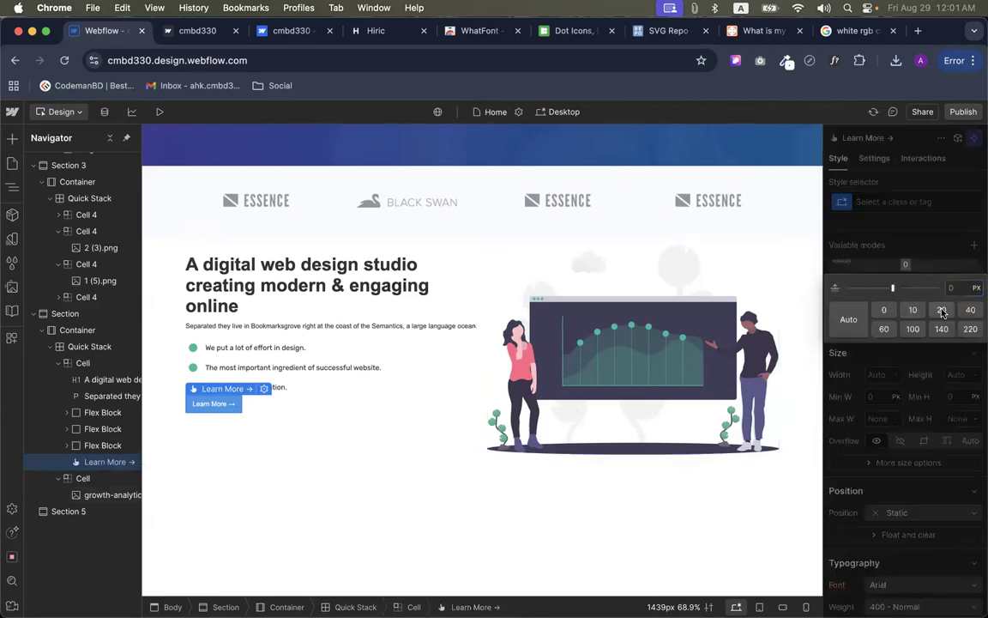
left_click(942, 312)
left_click(299, 408)
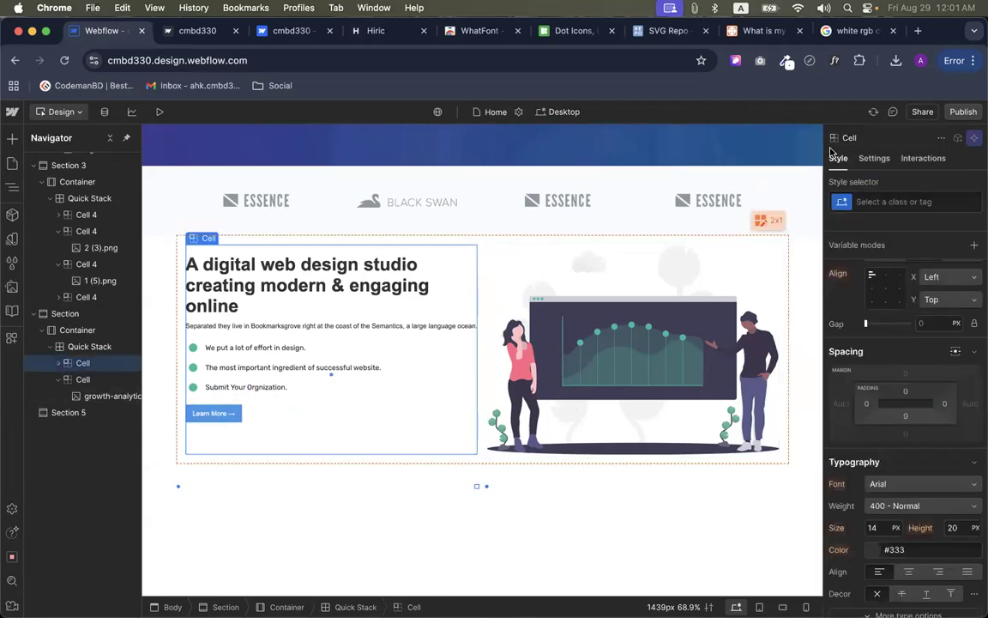
Publish the site to the cmbd330.webflow.io staging domain and close the publishing options
left_click(962, 112)
left_click(911, 322)
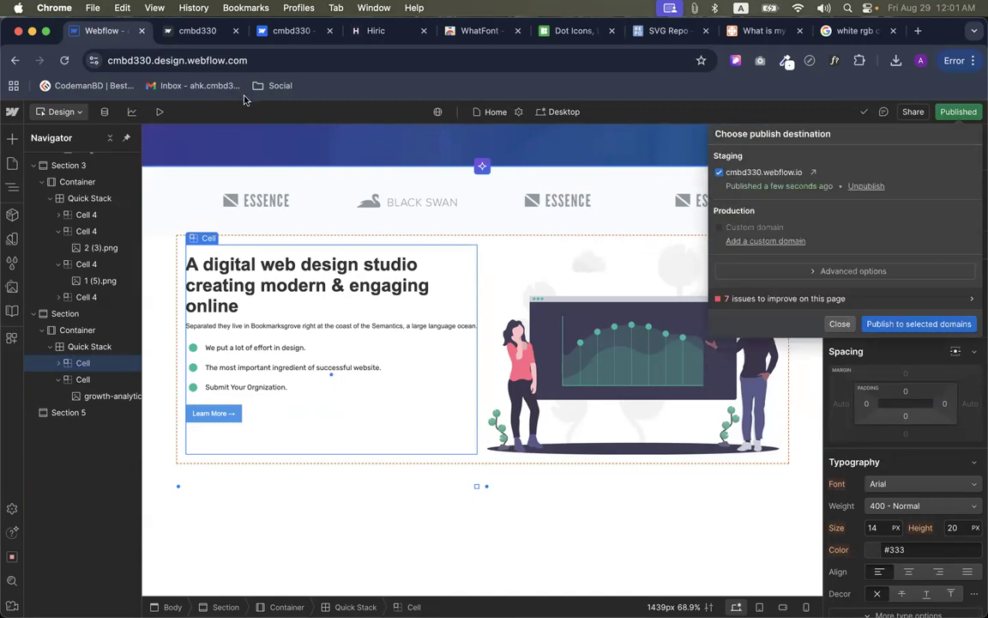
left_click(837, 325)
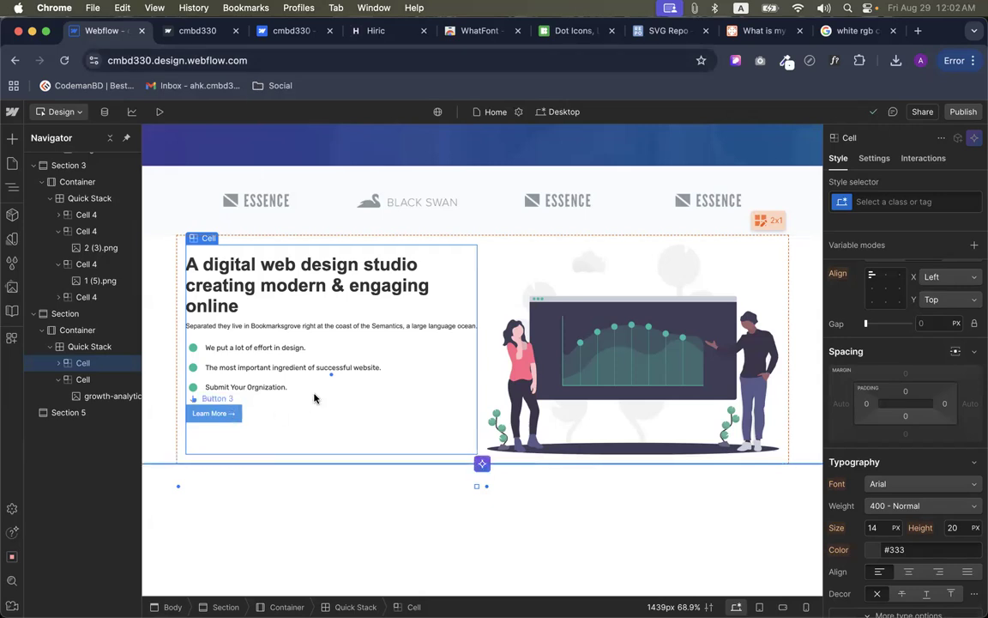
Set the "A digital web design studio" section's top and bottom padding to 50 px, checking its spacing against the Hiric page, and republish the site
scroll(493, 461, "up", 1)
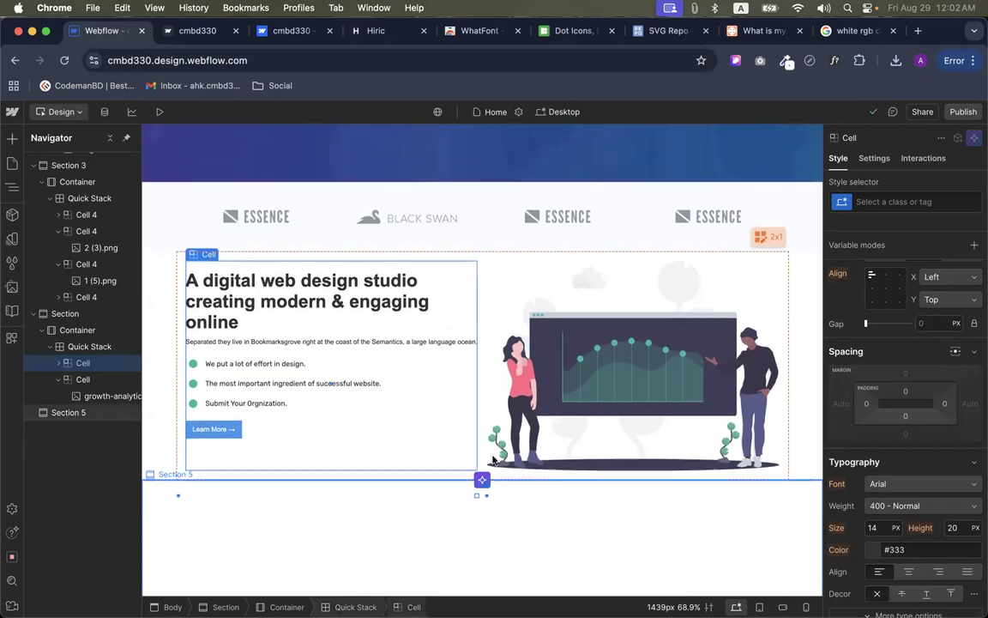
left_click(161, 324)
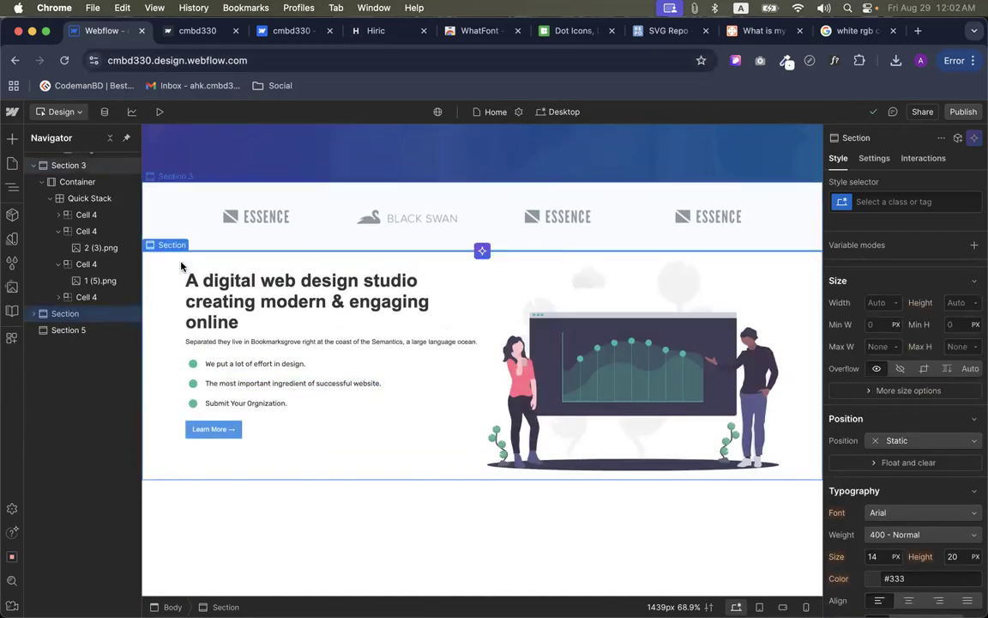
left_click(291, 30)
left_click(375, 30)
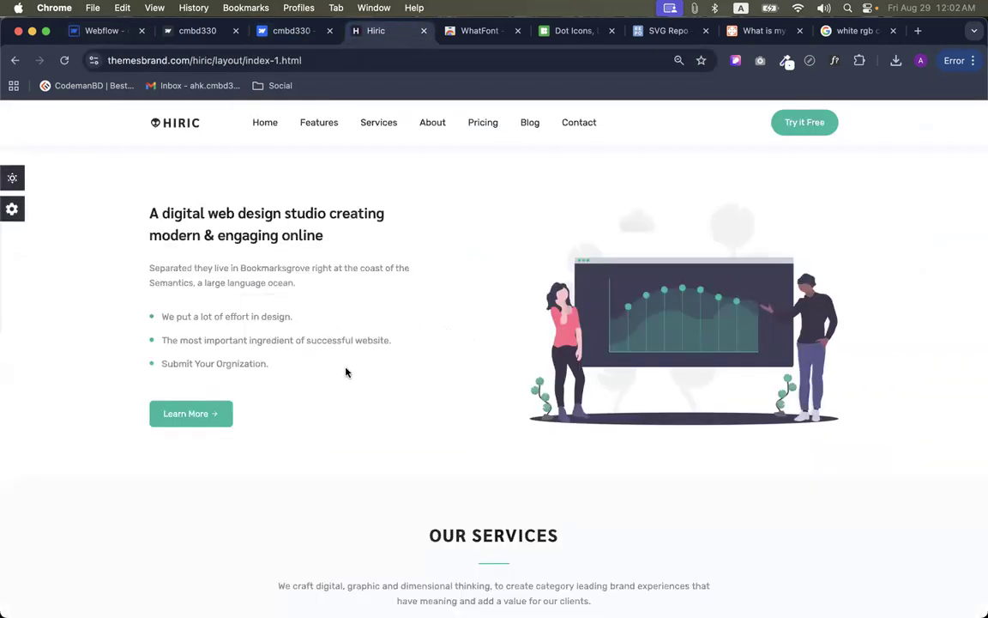
scroll(331, 411, "up", 2)
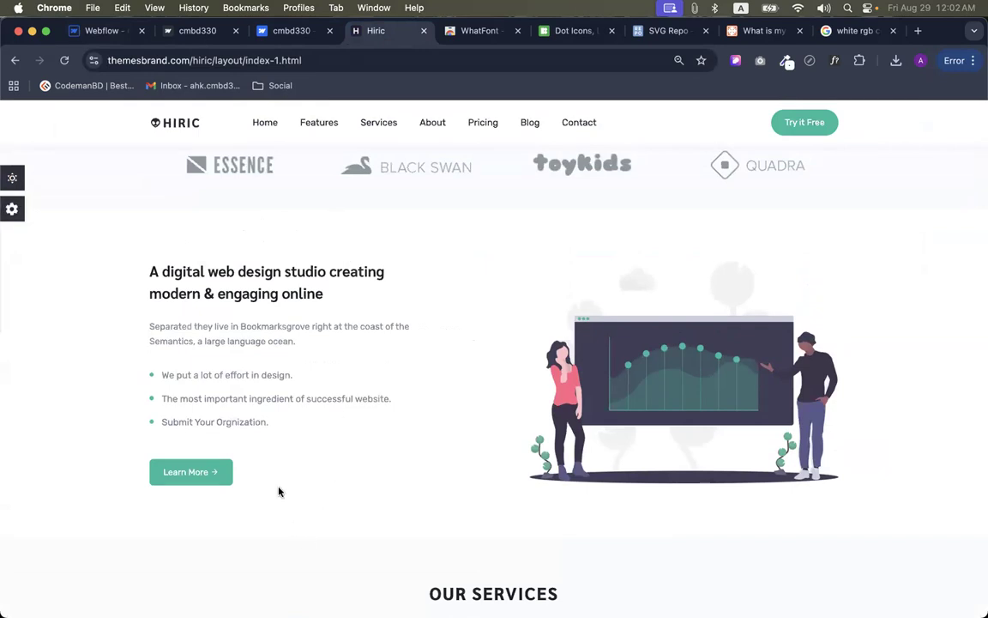
left_click(99, 32)
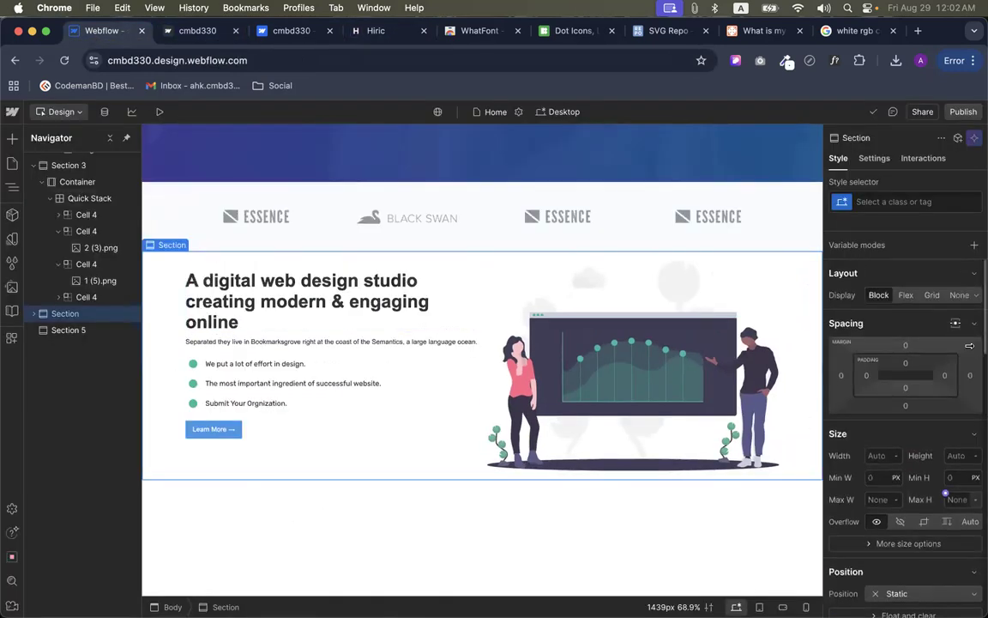
left_click(905, 363)
type("50")
key("Return")
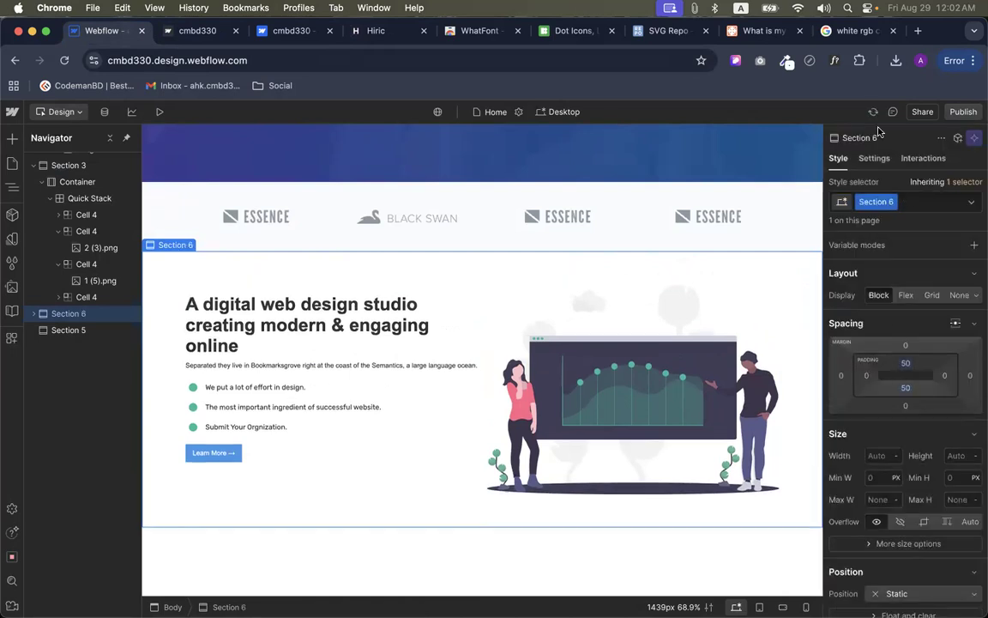
left_click(962, 111)
left_click(918, 324)
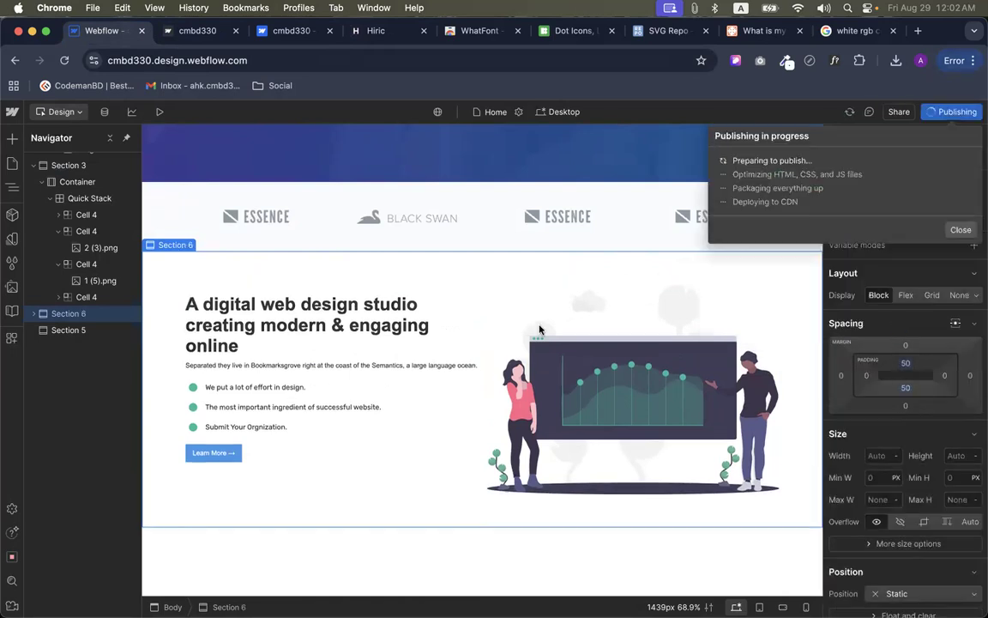
Switch to the Hiric reference page and examine the layout of its Our Services section and the sections around it
left_click(365, 38)
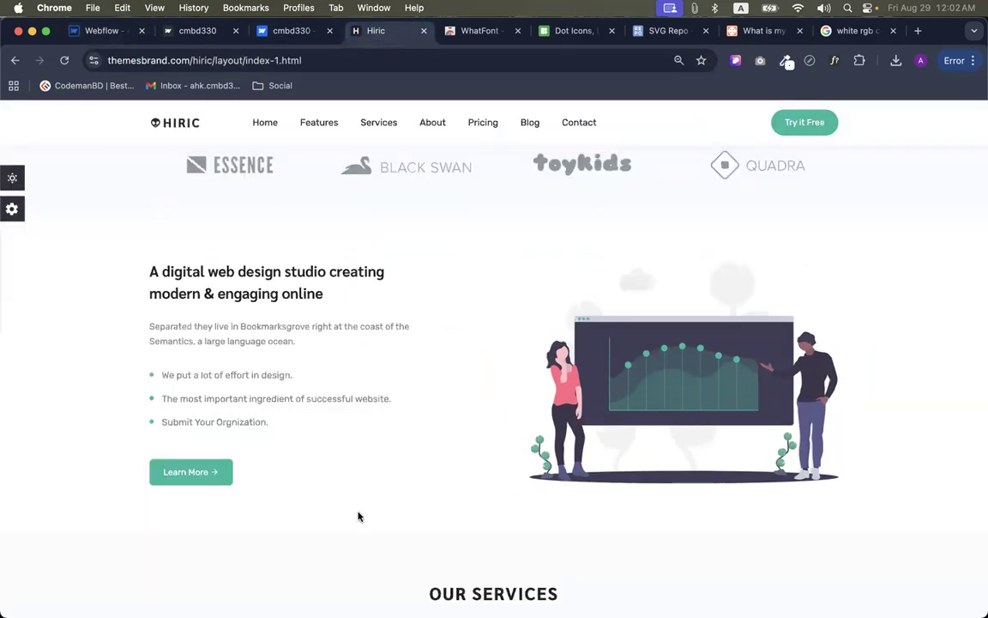
scroll(358, 514, "down", 5)
scroll(357, 513, "down", 8)
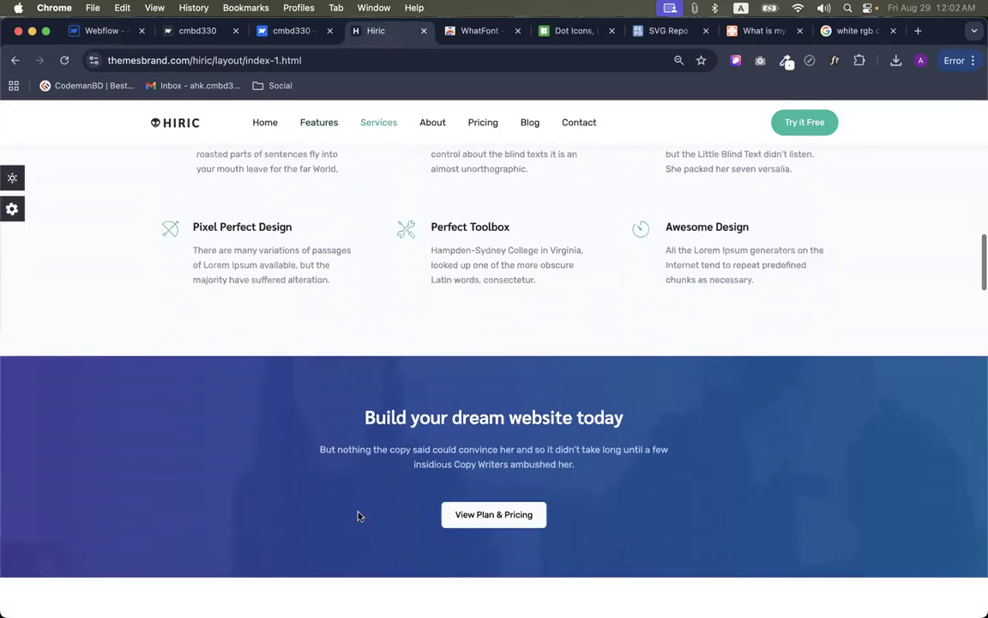
scroll(480, 518, "up", 5)
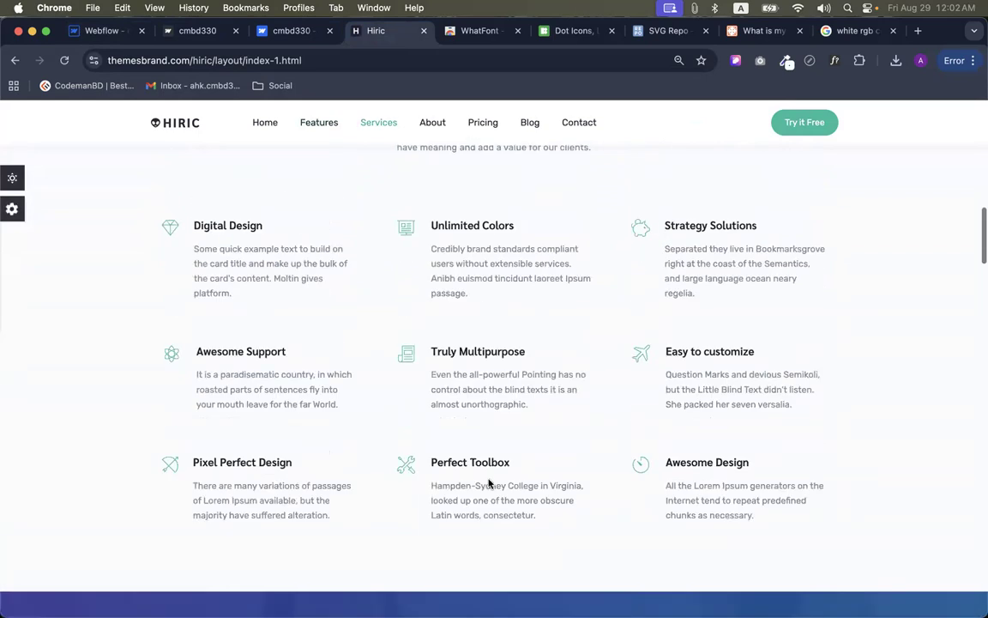
scroll(450, 347, "up", 1)
scroll(450, 347, "down", 6)
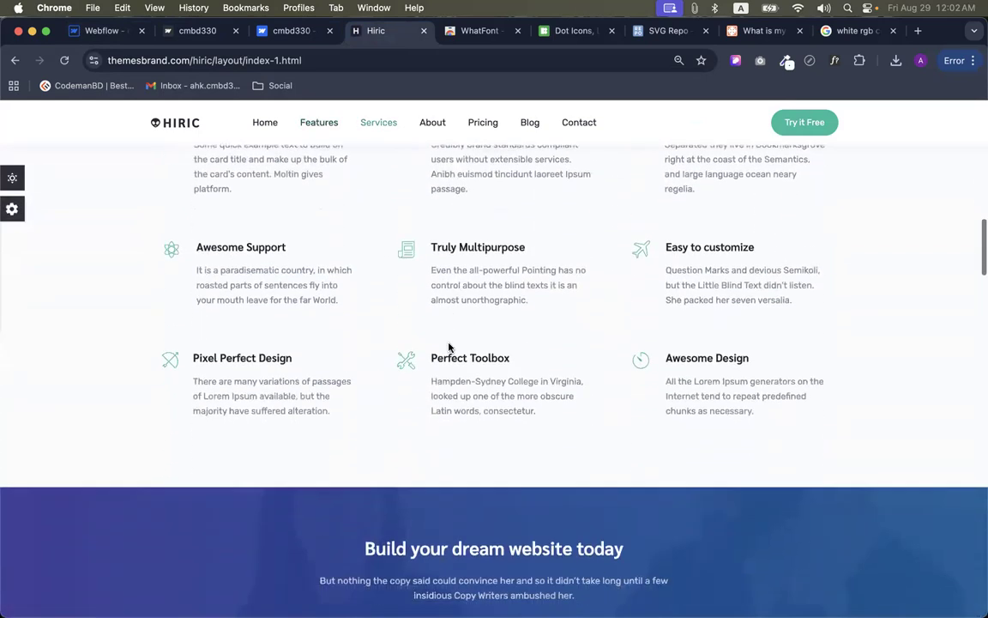
scroll(450, 347, "up", 5)
scroll(449, 347, "up", 5)
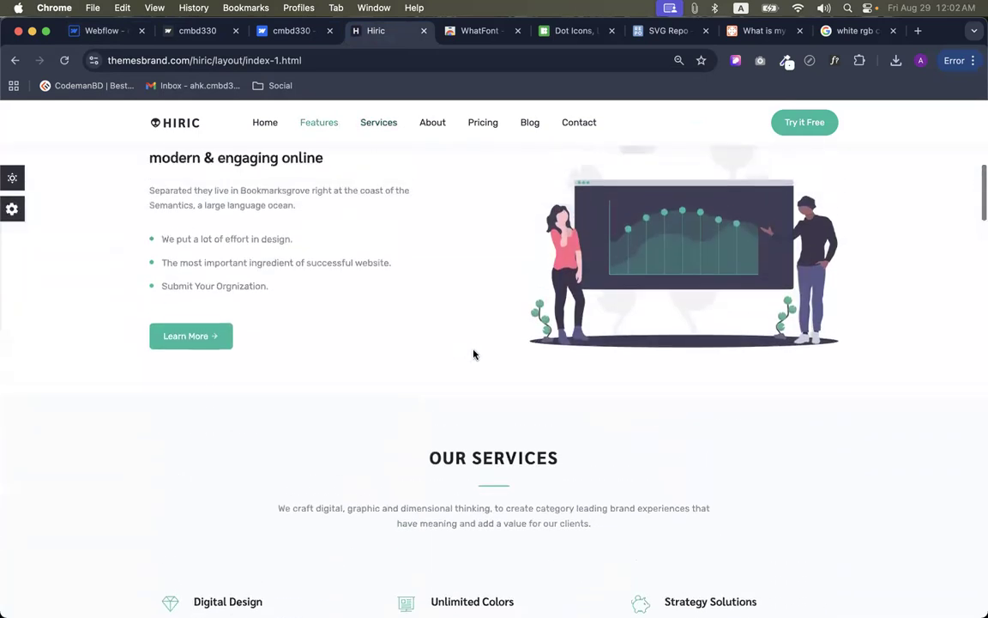
scroll(478, 393, "up", 3)
scroll(478, 393, "down", 1)
scroll(478, 393, "up", 4)
scroll(478, 393, "down", 4)
scroll(479, 393, "down", 15)
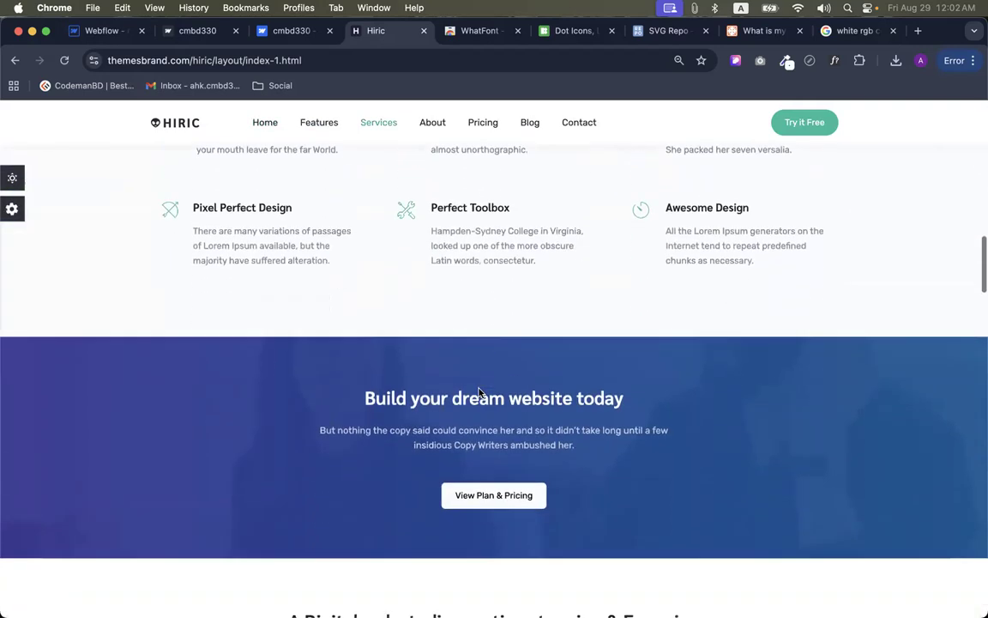
Examine the Hiric page's team section heading, paragraph and photo cards, along with the Our Pricing heading below them
scroll(479, 393, "down", 3)
scroll(479, 393, "up", 4)
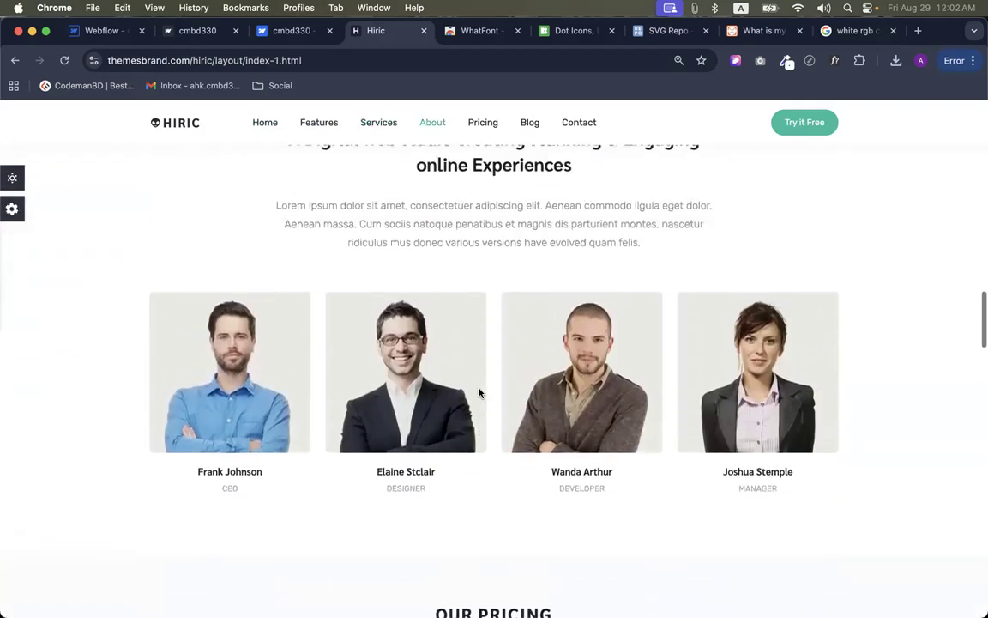
scroll(479, 392, "down", 4)
scroll(478, 393, "down", 1)
scroll(479, 393, "up", 4)
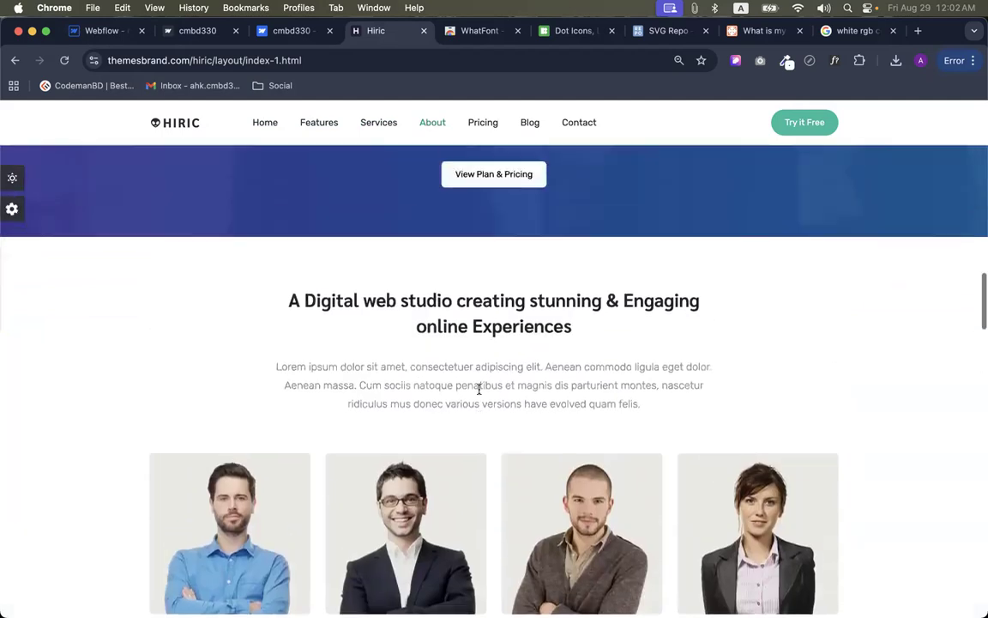
left_click_drag(288, 300, 659, 309)
scroll(591, 375, "down", 5)
left_click_drag(414, 333, 566, 322)
left_click(583, 265)
triple_click(458, 321)
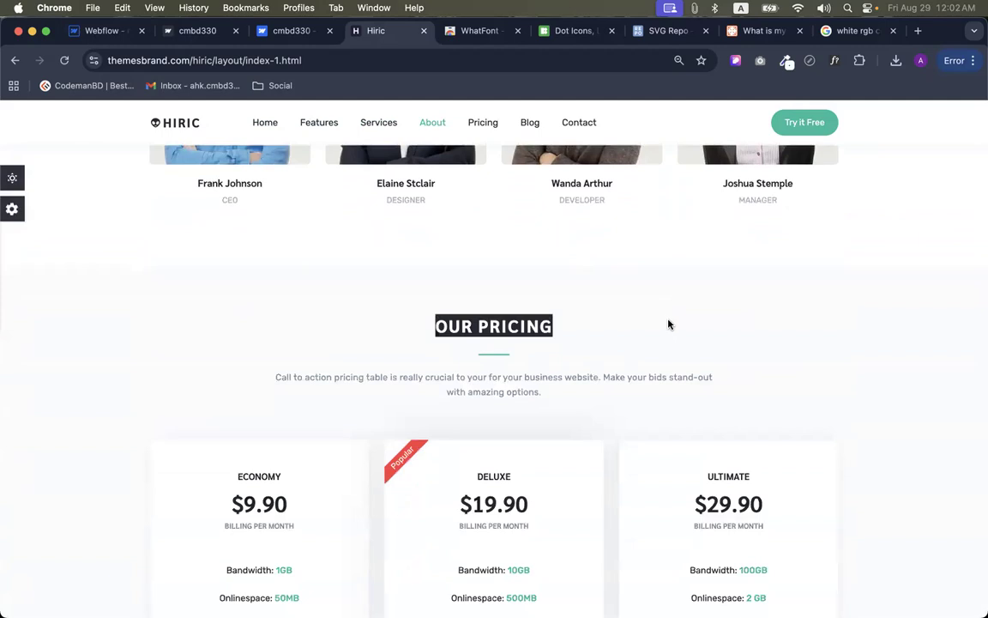
scroll(667, 325, "up", 4)
left_click(668, 324)
scroll(667, 324, "down", 1)
scroll(667, 324, "up", 2)
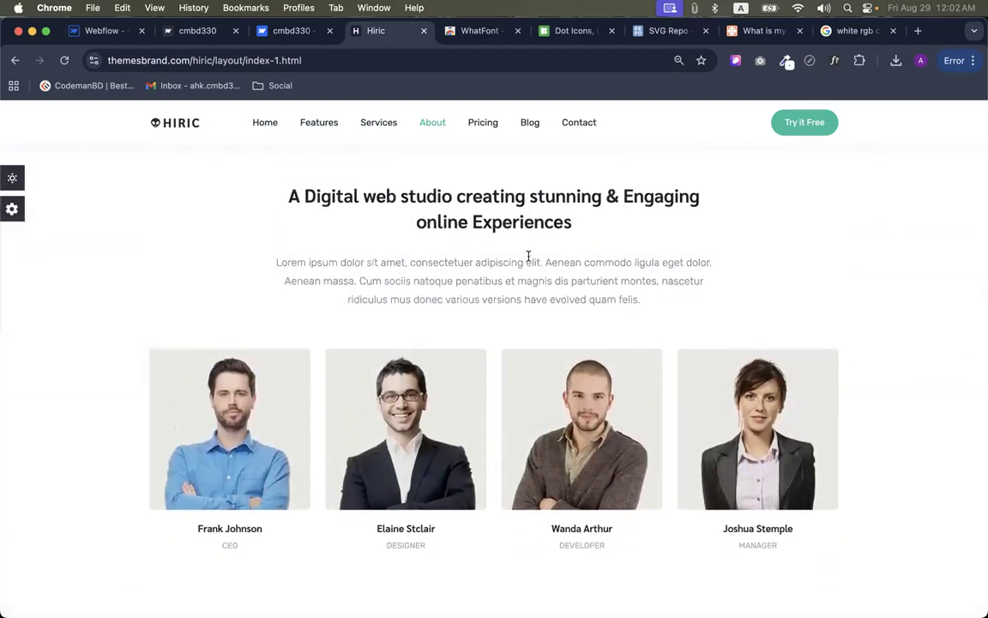
left_click_drag(254, 193, 668, 260)
left_click(686, 194)
left_click_drag(242, 172, 687, 216)
left_click(684, 216)
Review the Hiric page's Services, team and Pricing sections once more, then return to its hero section
scroll(644, 229, "up", 10)
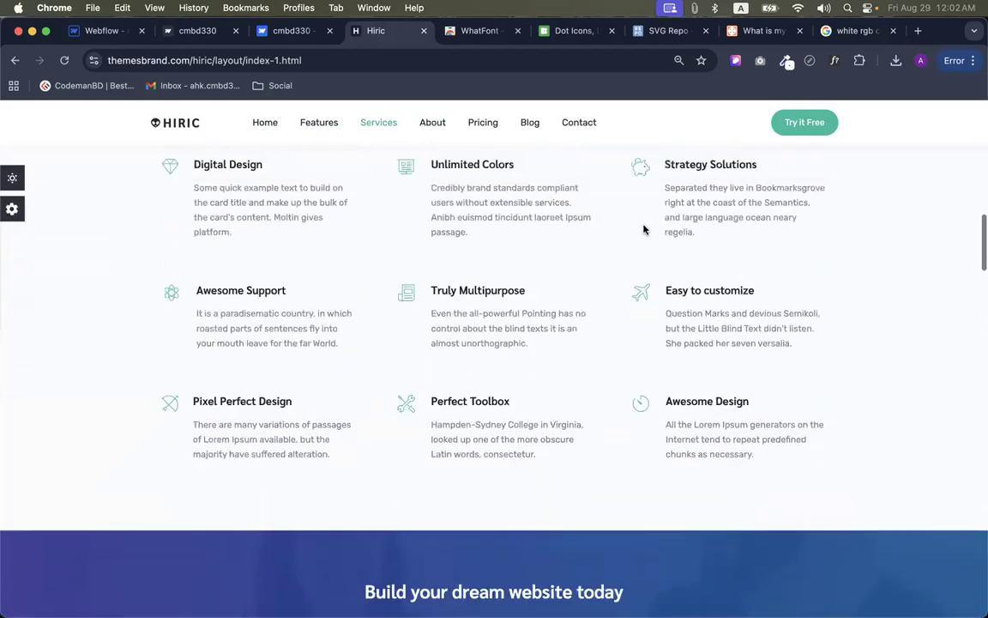
scroll(645, 229, "up", 5)
scroll(645, 229, "down", 15)
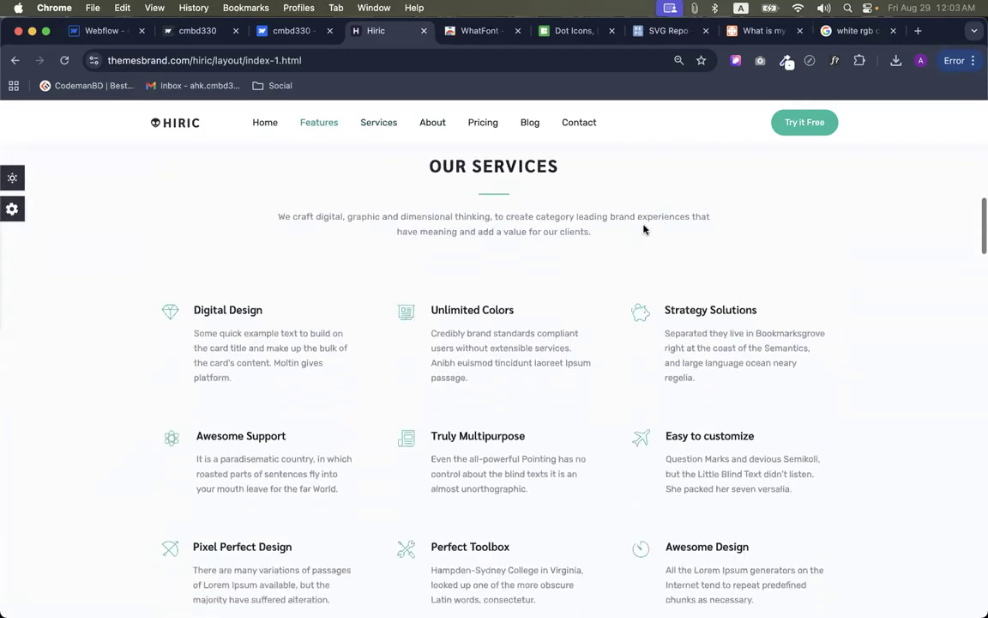
scroll(645, 229, "down", 8)
left_click_drag(416, 331, 676, 331)
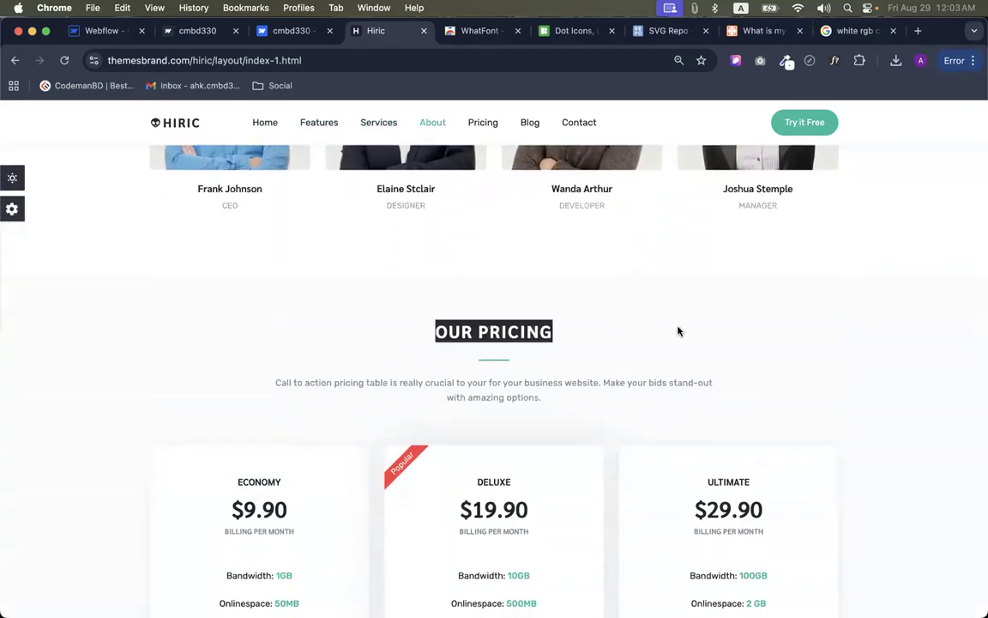
scroll(619, 334, "up", 3)
scroll(514, 386, "up", 4)
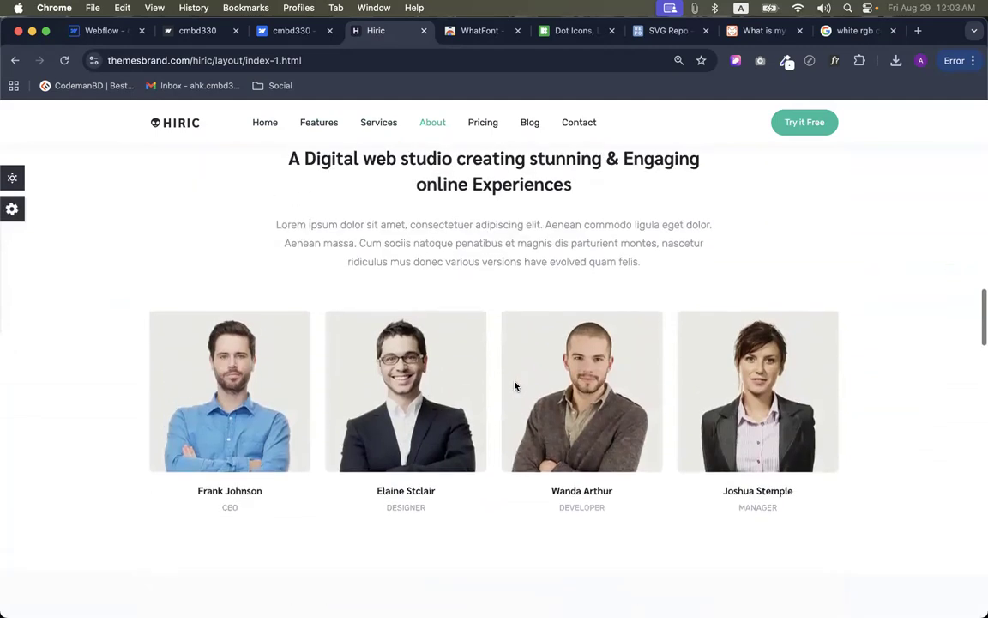
scroll(515, 386, "up", 1)
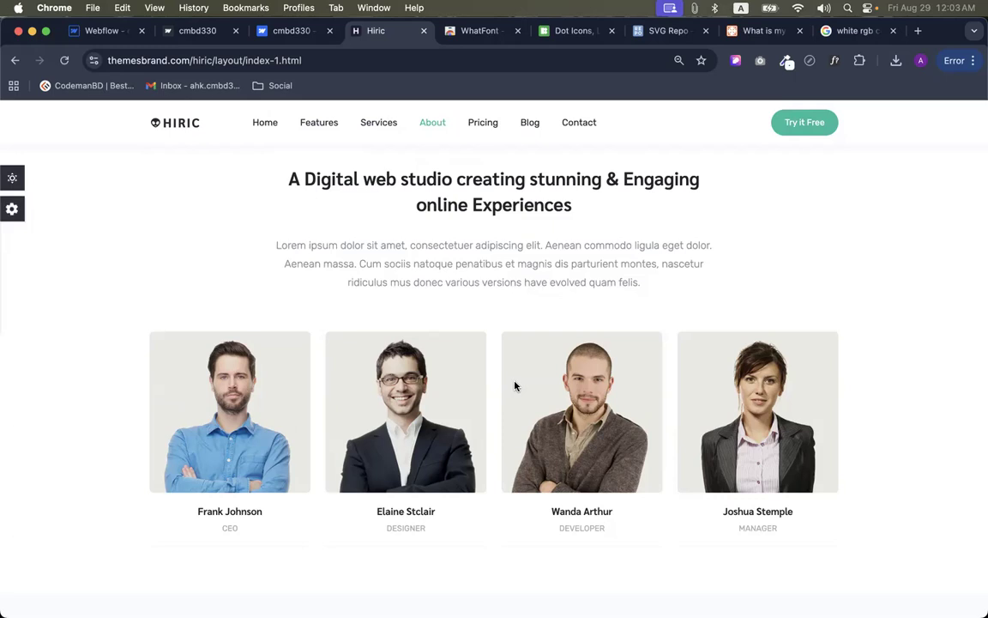
scroll(514, 386, "down", 5)
left_click_drag(403, 379, 621, 381)
scroll(622, 381, "up", 20)
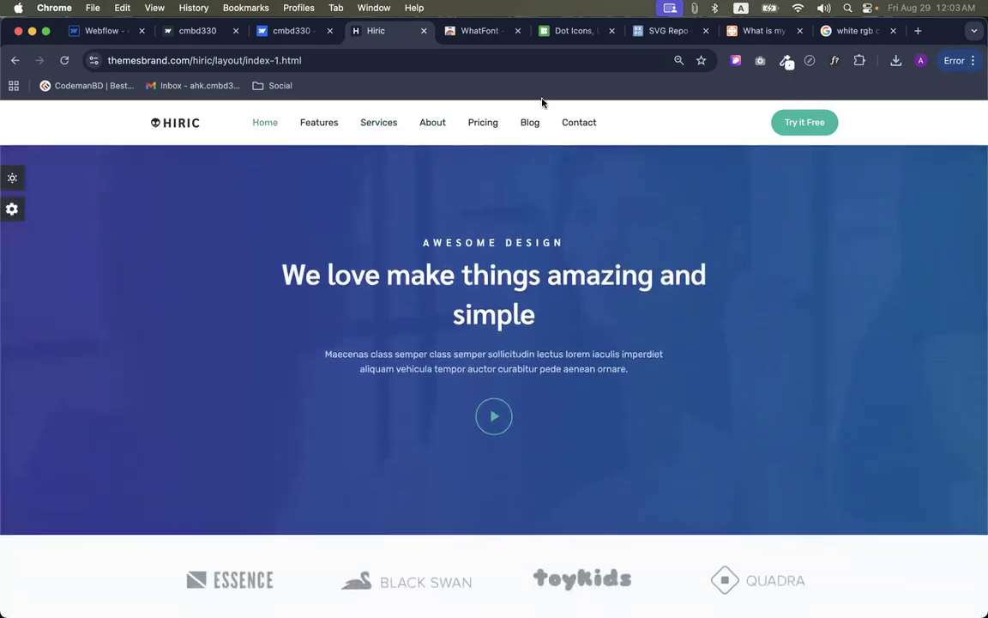